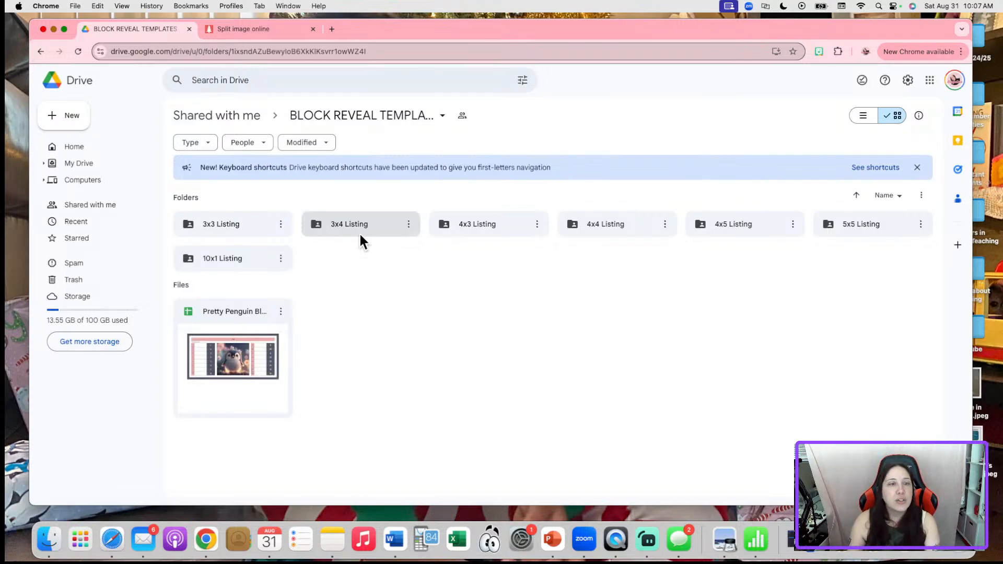
Open the first 3x3 Block Picture Template spreadsheet from the 3x3 Listing folder
{"action": "double_click", "coordinate": [206, 224]}
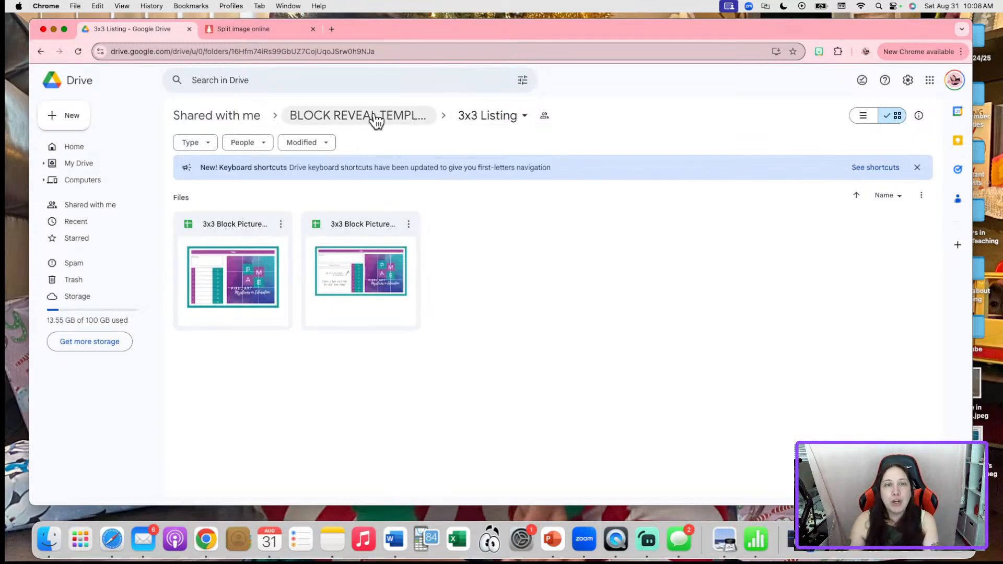
{"action": "double_click", "coordinate": [228, 282]}
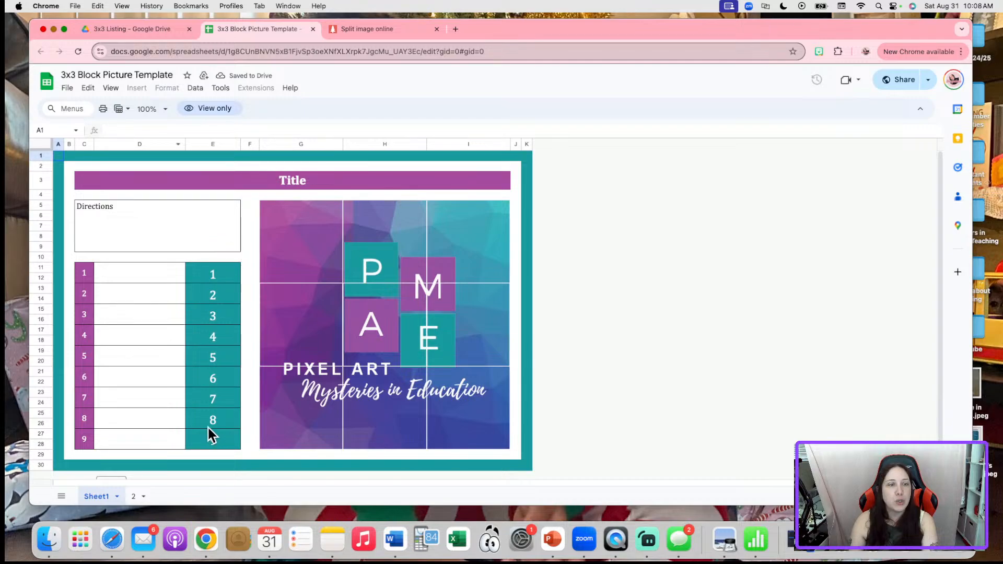
From the Drive tab, open the 3x3 Task Cards template to view it, then close it
{"action": "left_click", "coordinate": [153, 29]}
{"action": "double_click", "coordinate": [356, 239]}
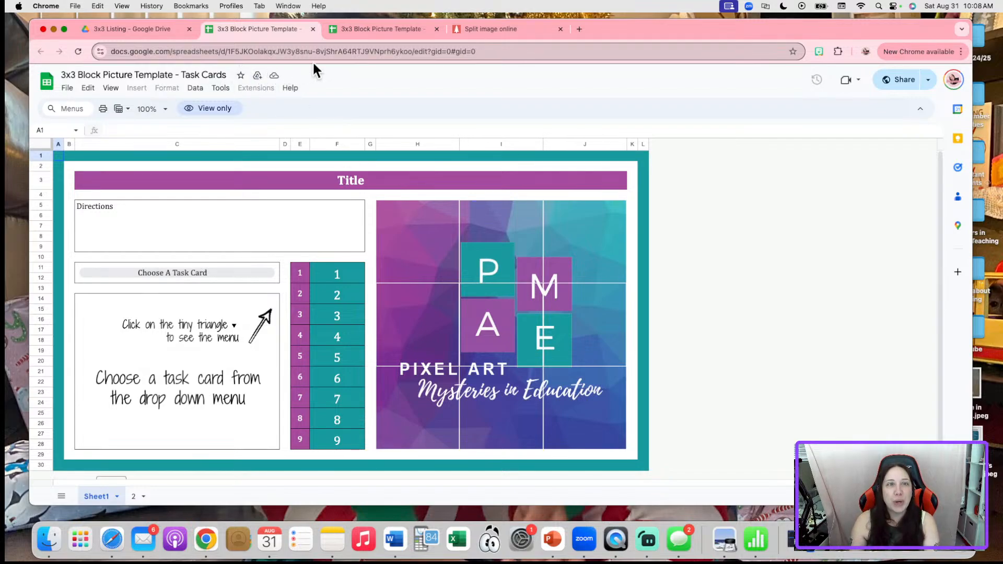
{"action": "left_click", "coordinate": [313, 29]}
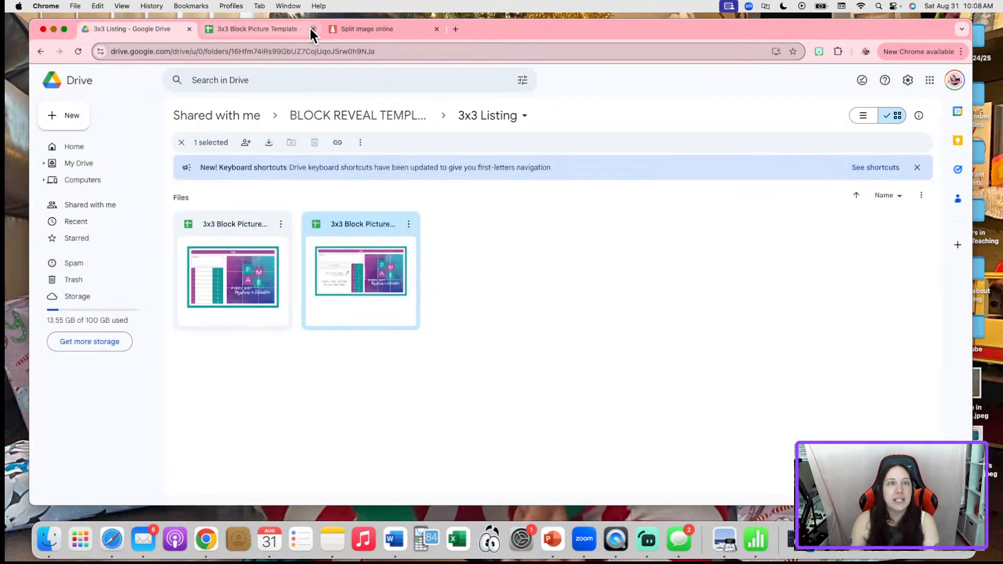
Close the 3x3 template tab and look inside the 3x4 Listing folder
{"action": "left_click", "coordinate": [313, 29]}
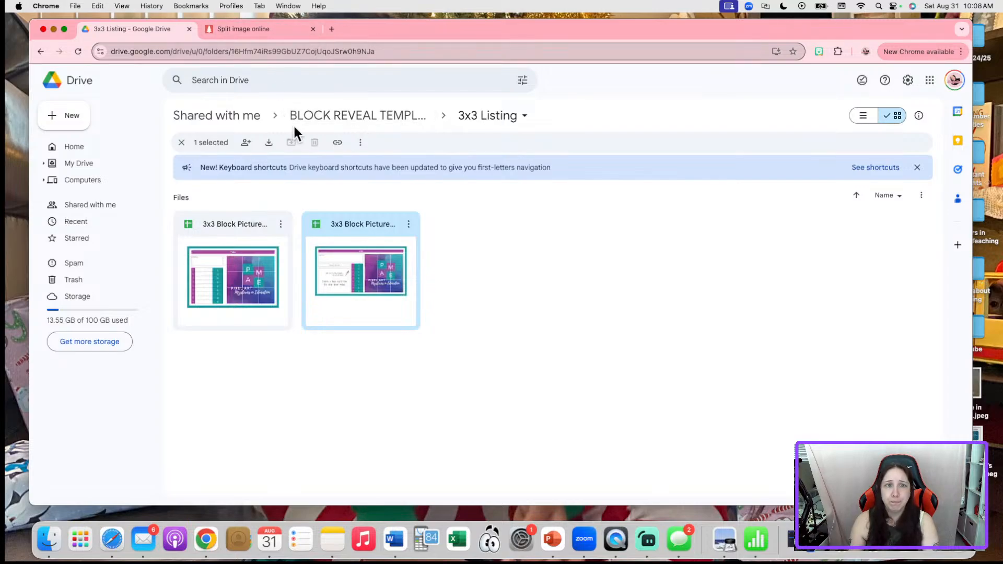
{"action": "left_click", "coordinate": [328, 122]}
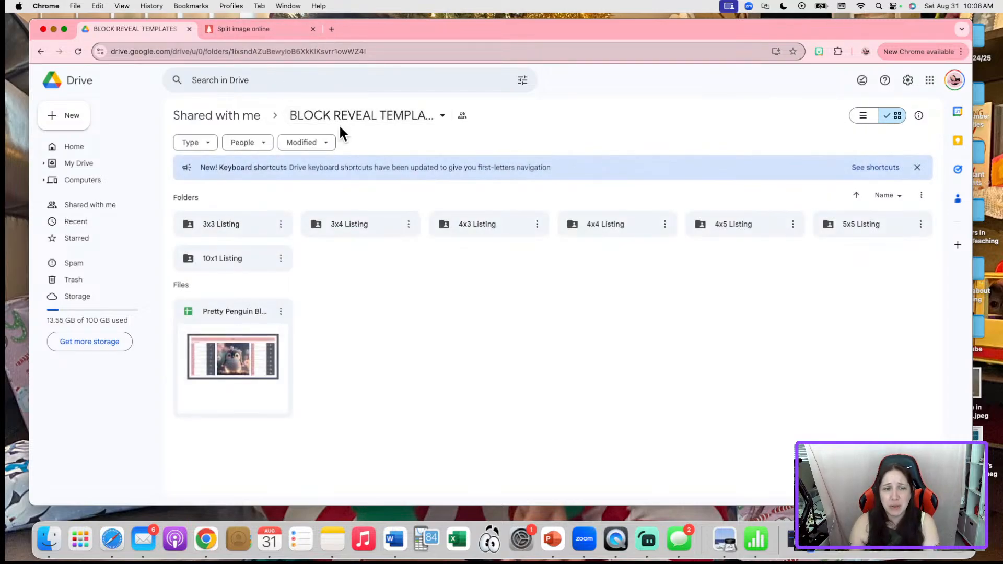
{"action": "double_click", "coordinate": [388, 229]}
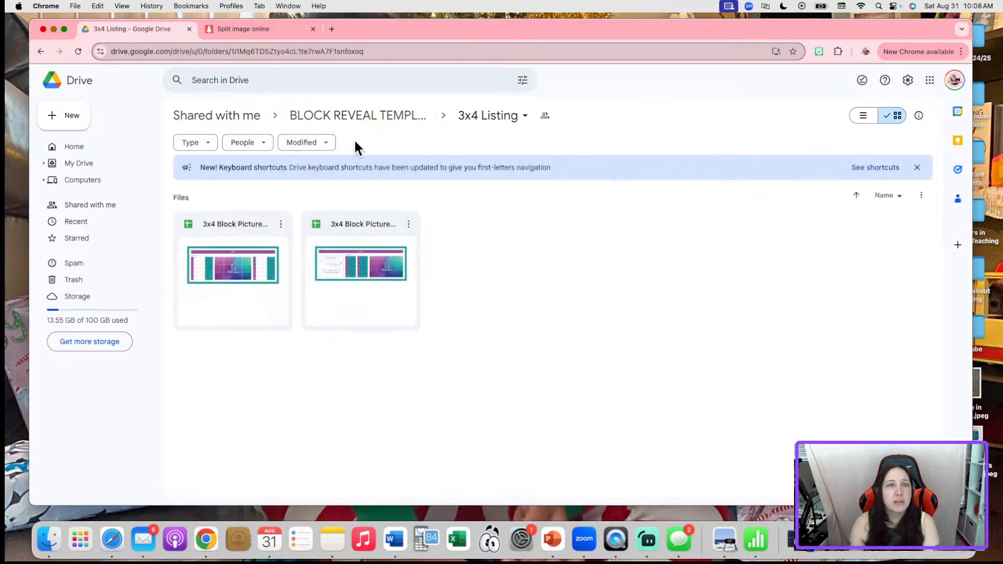
{"action": "left_click", "coordinate": [354, 117]}
Check the 4x3 Listing folder, then open 10 Block Picture Reveal Template from 10x1 Listing
{"action": "left_click", "coordinate": [473, 227]}
{"action": "double_click", "coordinate": [473, 227]}
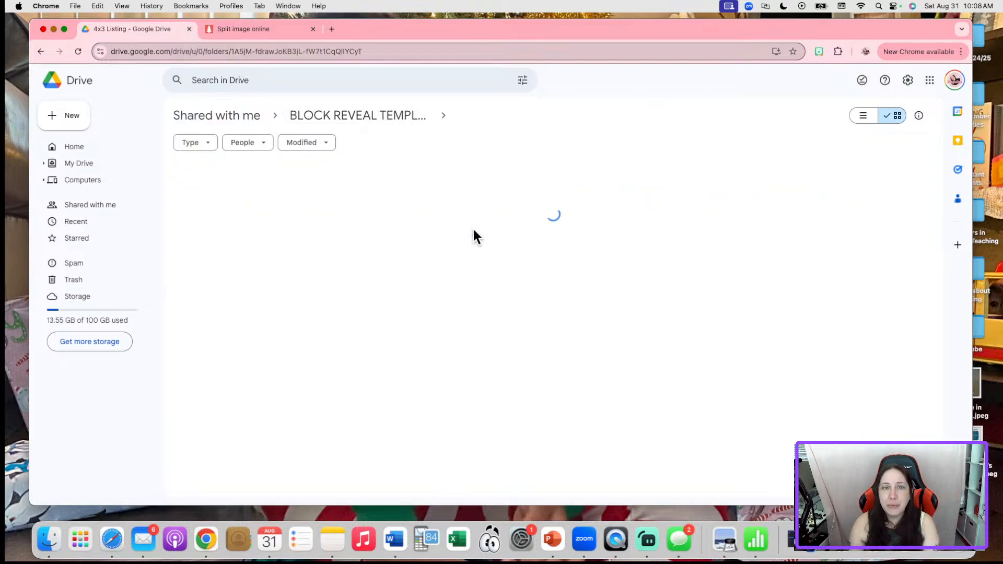
{"action": "left_click", "coordinate": [332, 118]}
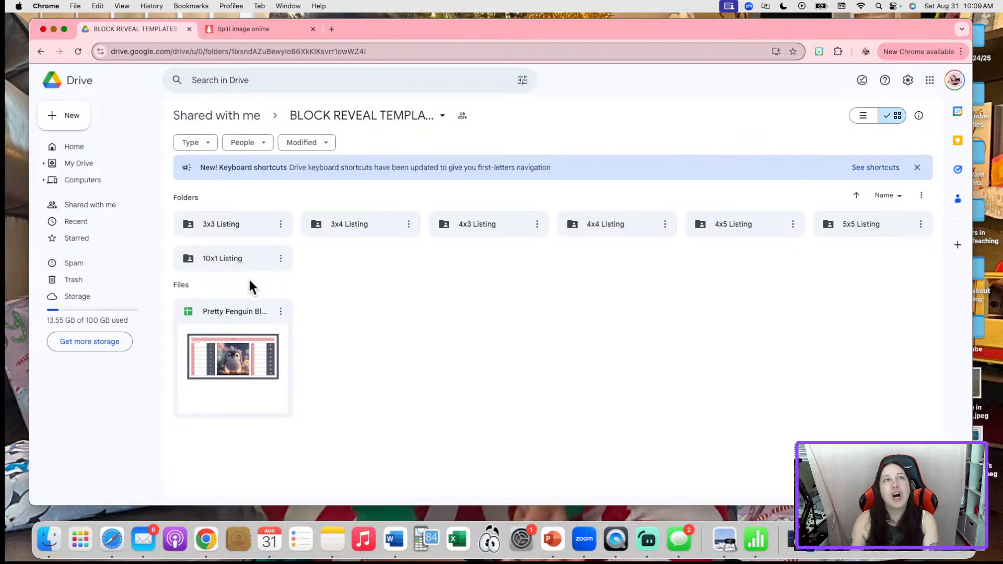
{"action": "double_click", "coordinate": [236, 258]}
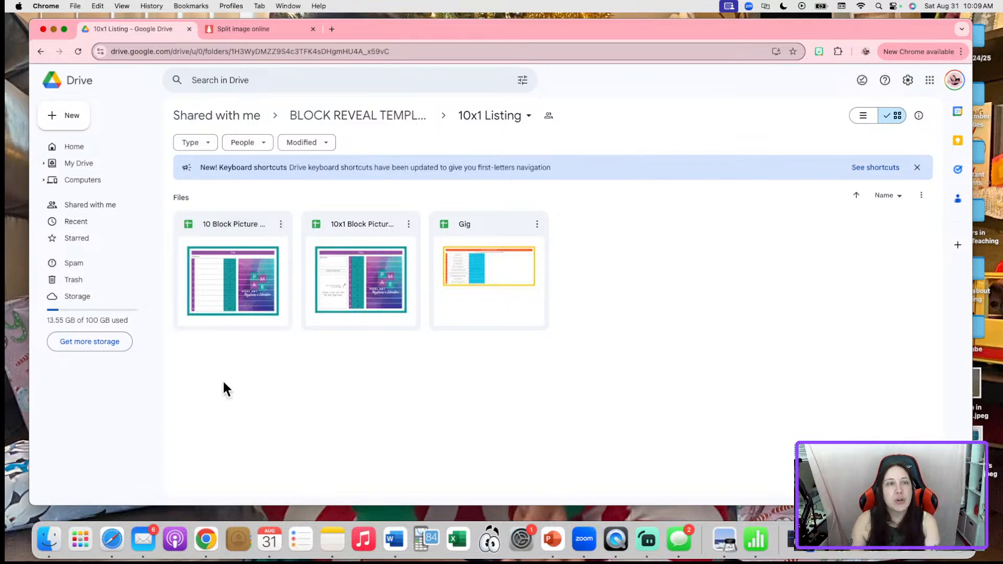
{"action": "double_click", "coordinate": [240, 255]}
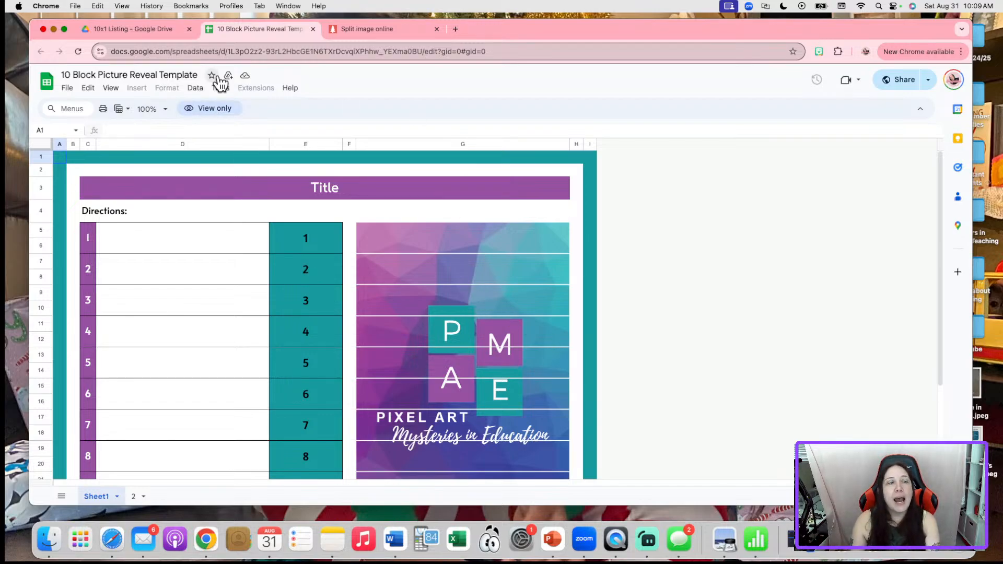
Return to the Drive tab and go up to the BLOCK REVEAL TEMPLATES folder
{"action": "left_click", "coordinate": [91, 30]}
{"action": "left_click", "coordinate": [363, 118]}
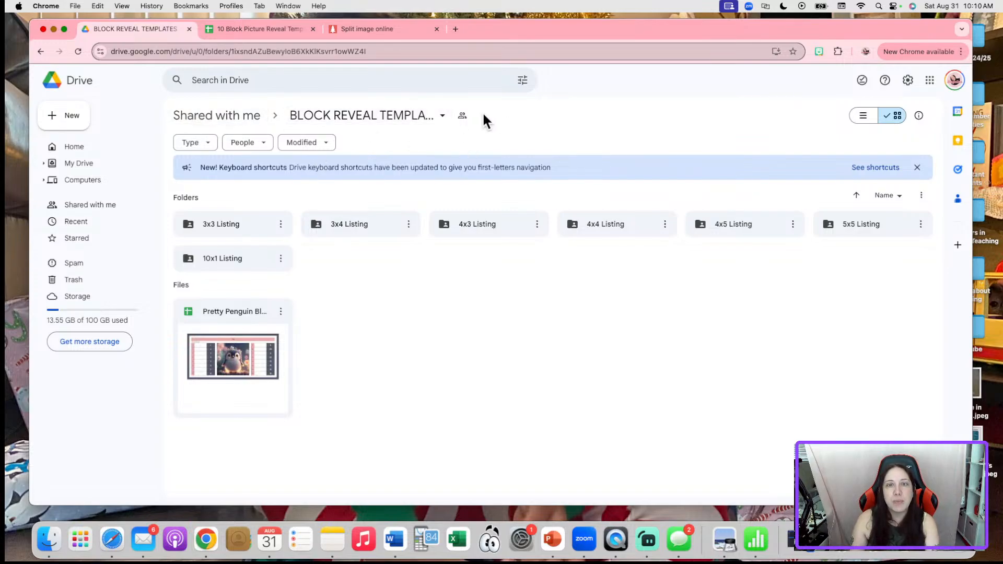
{"action": "left_click", "coordinate": [467, 111]}
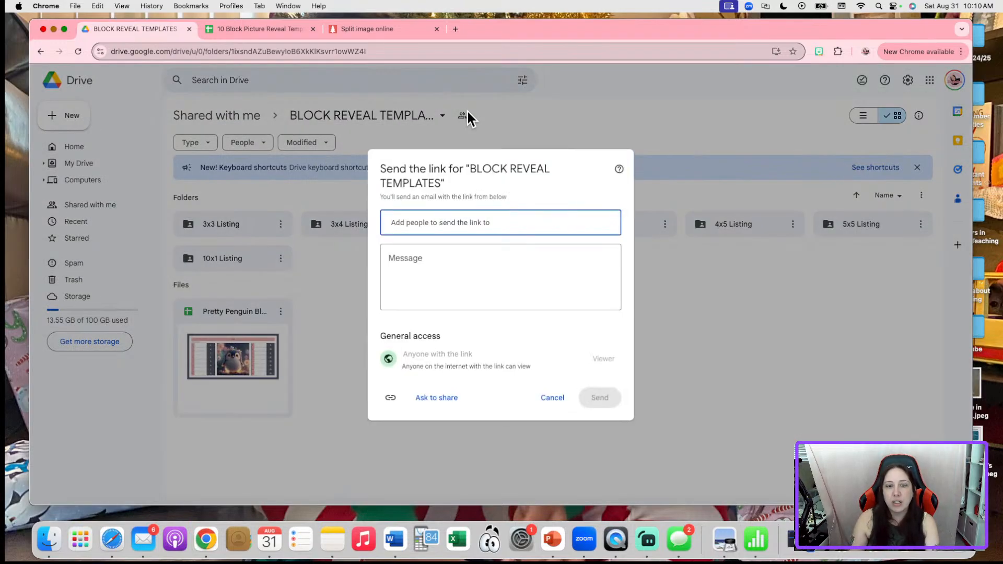
{"action": "left_click", "coordinate": [555, 397]}
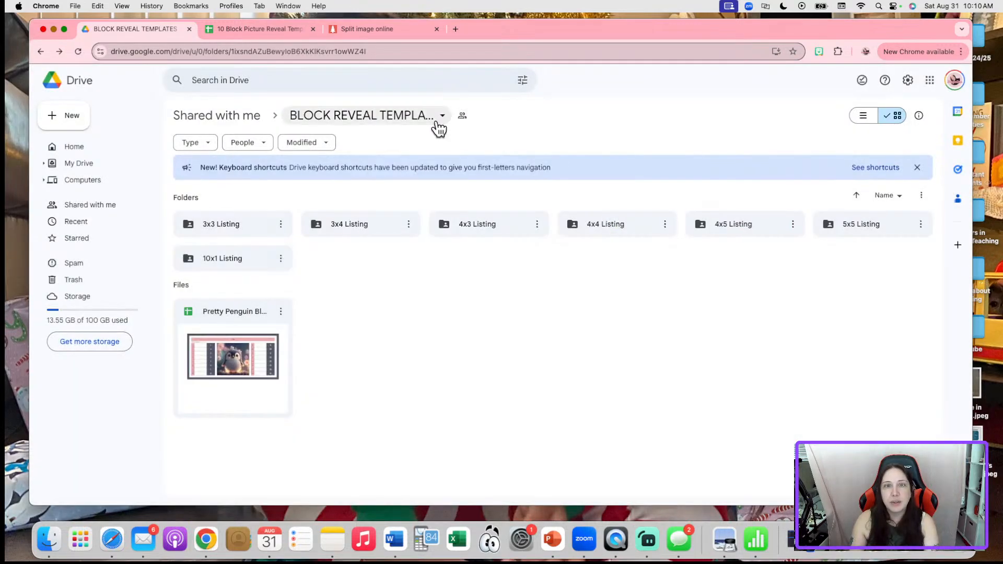
{"action": "left_click", "coordinate": [444, 119]}
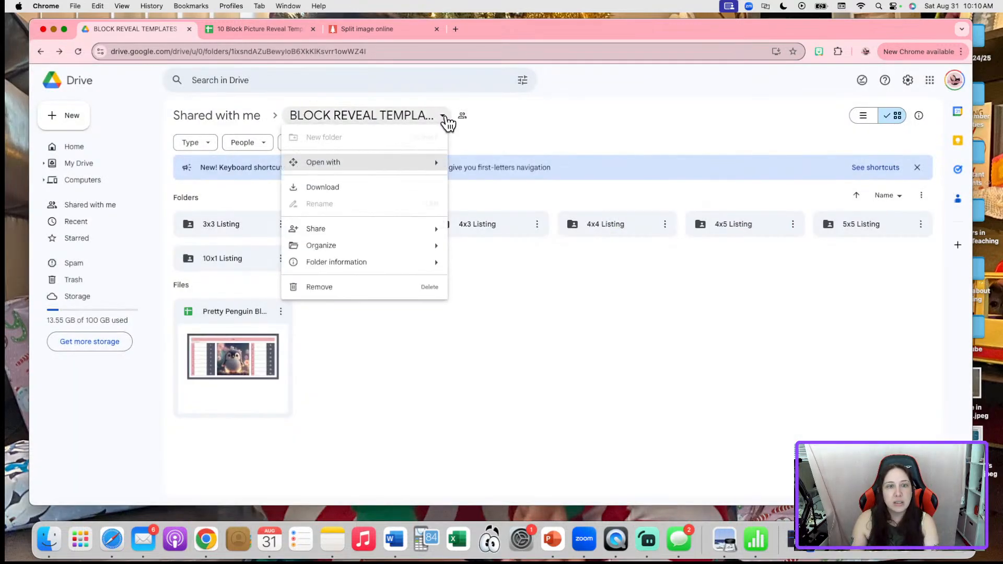
{"action": "mouse_move", "coordinate": [389, 246]}
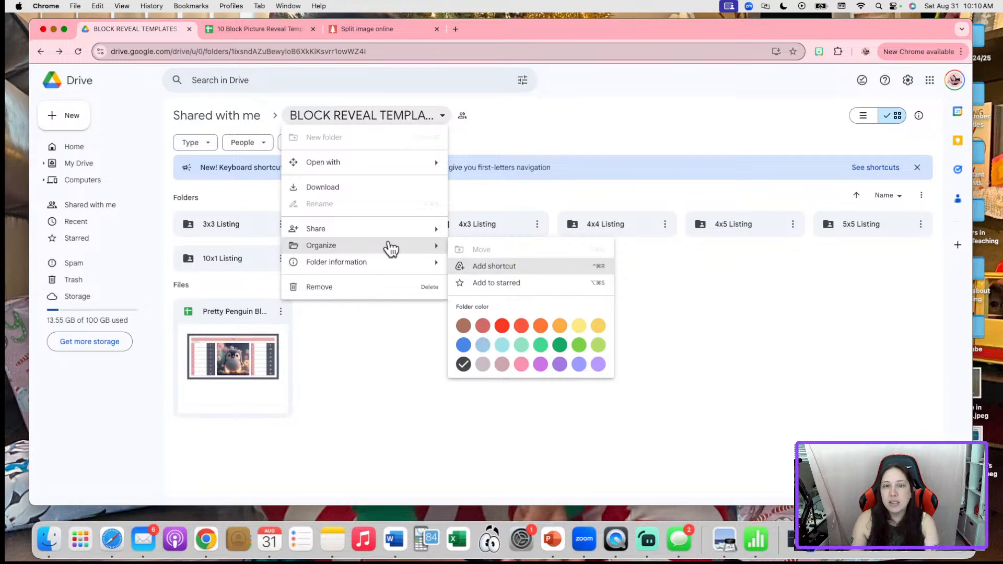
{"action": "left_click", "coordinate": [543, 130]}
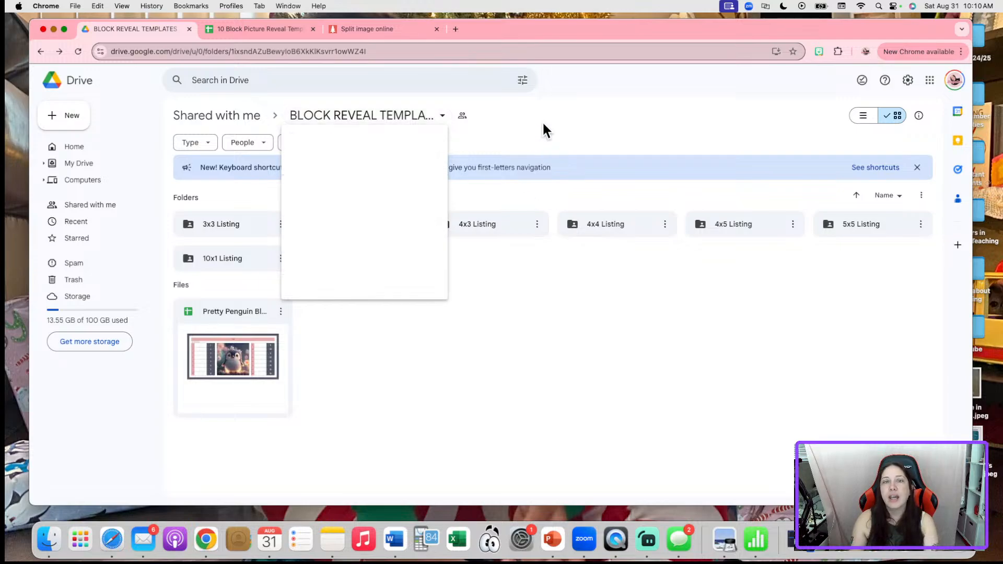
{"action": "left_click", "coordinate": [433, 123]}
{"action": "mouse_move", "coordinate": [374, 251]}
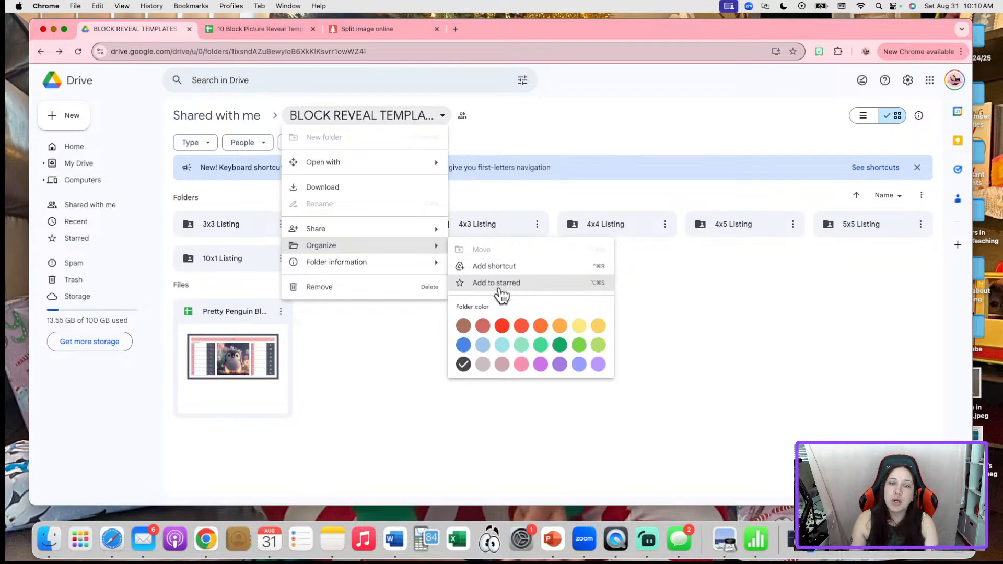
{"action": "left_click", "coordinate": [366, 341]}
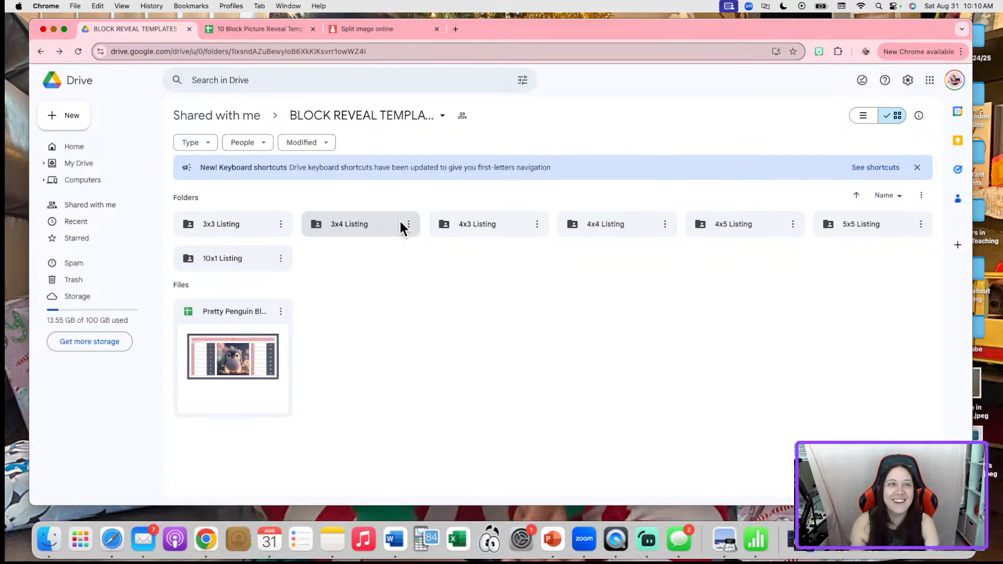
Make a copy of the template named 'Order of Operations - Block Reveal Activity - ANSWER KEY'
{"action": "left_click", "coordinate": [263, 29]}
{"action": "left_click", "coordinate": [67, 88]}
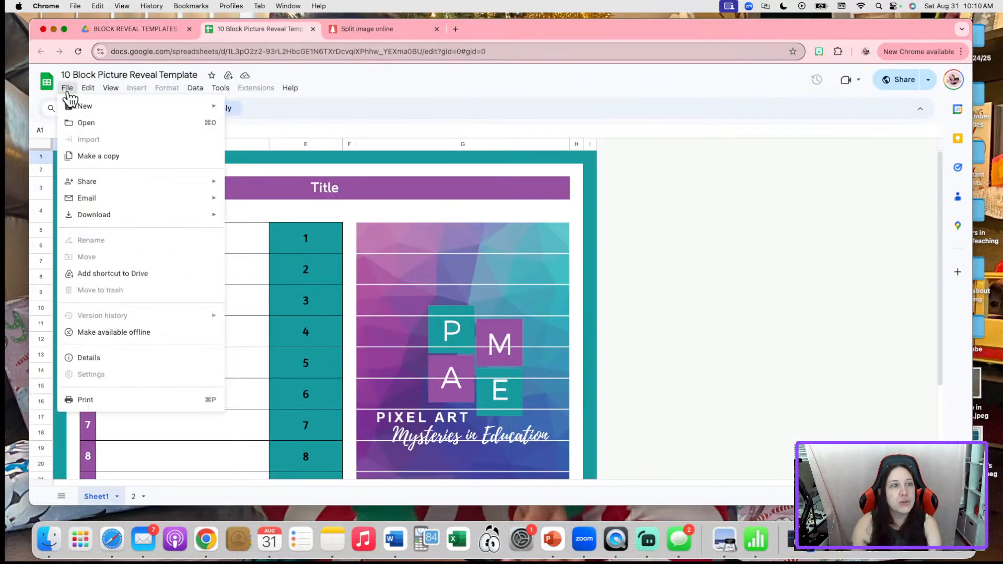
{"action": "left_click", "coordinate": [93, 161]}
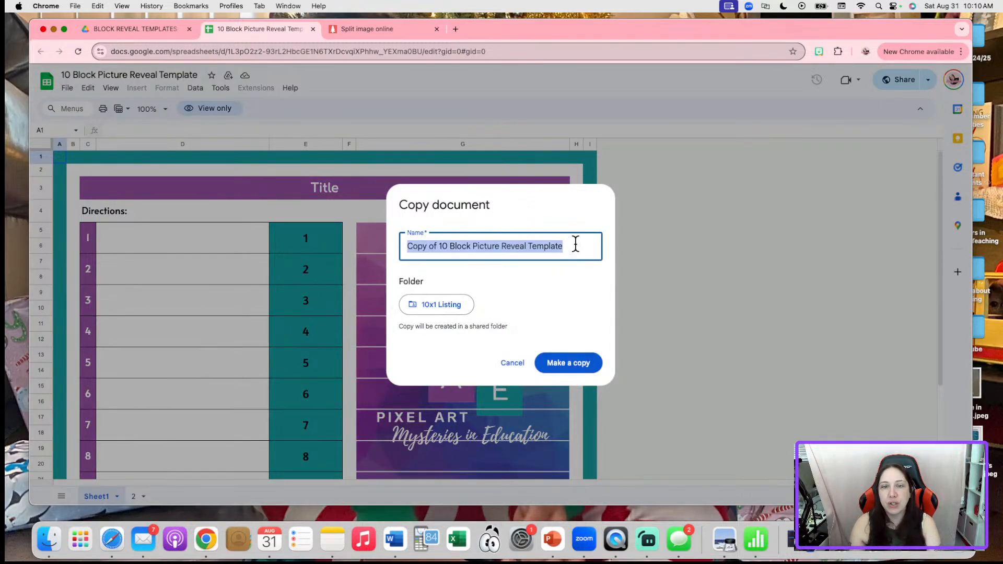
{"action": "type", "text": "Or"}
{"action": "key", "text": "BackSpace"}
{"action": "key", "text": "BackSpace"}
{"action": "type", "text": "O"}
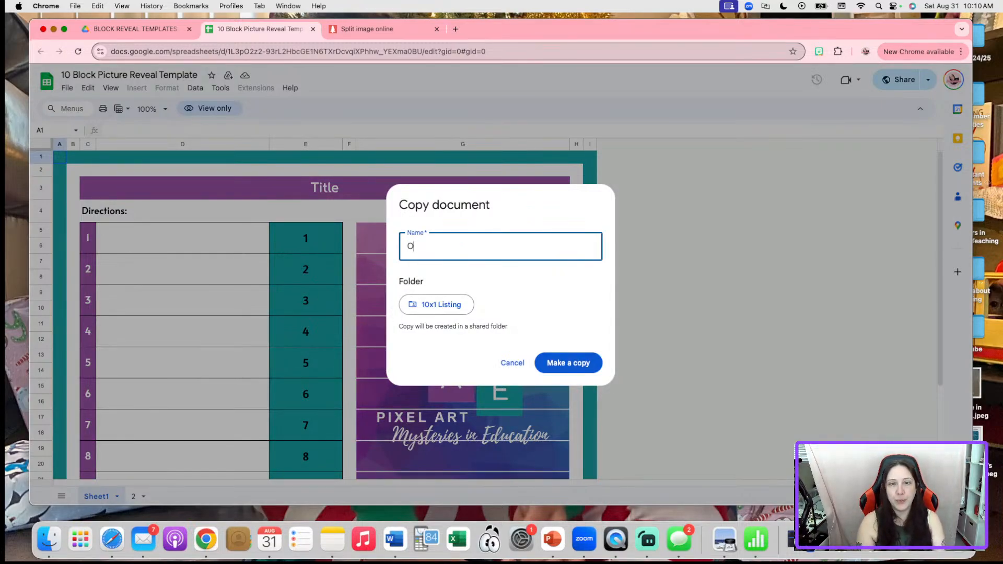
{"action": "type", "text": "rder of Operations"}
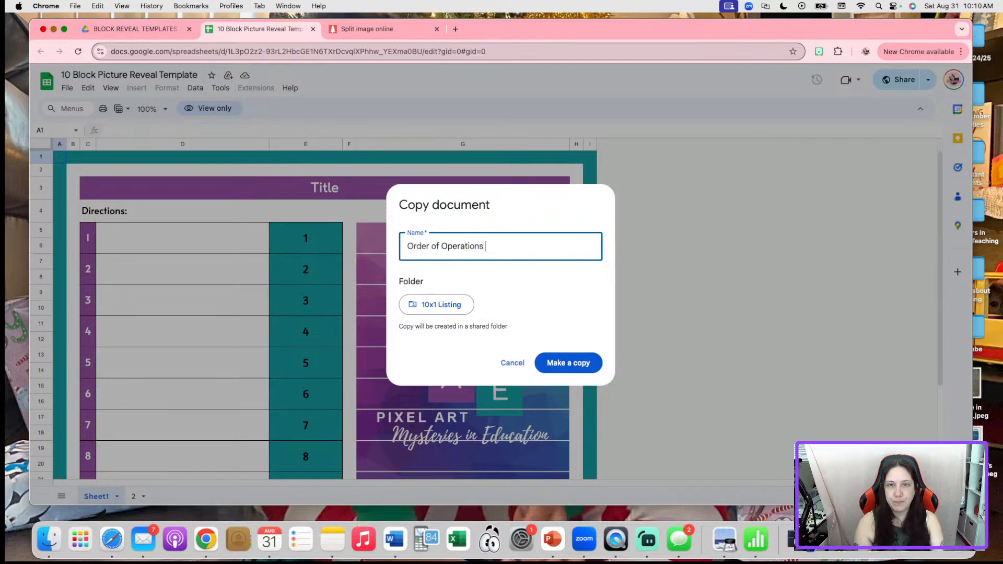
{"action": "type", "text": " - Bloc"}
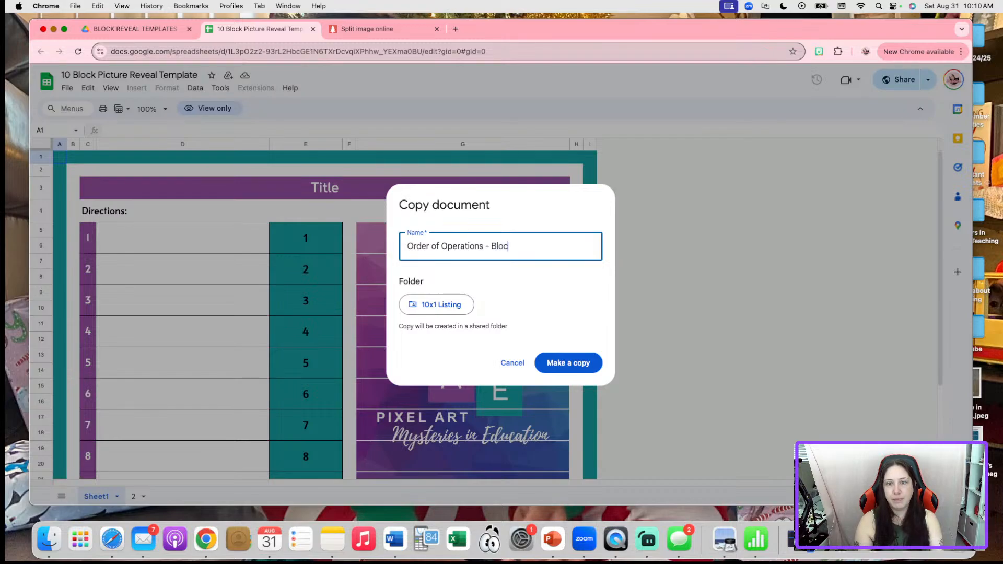
{"action": "type", "text": "k Reveal Activi"}
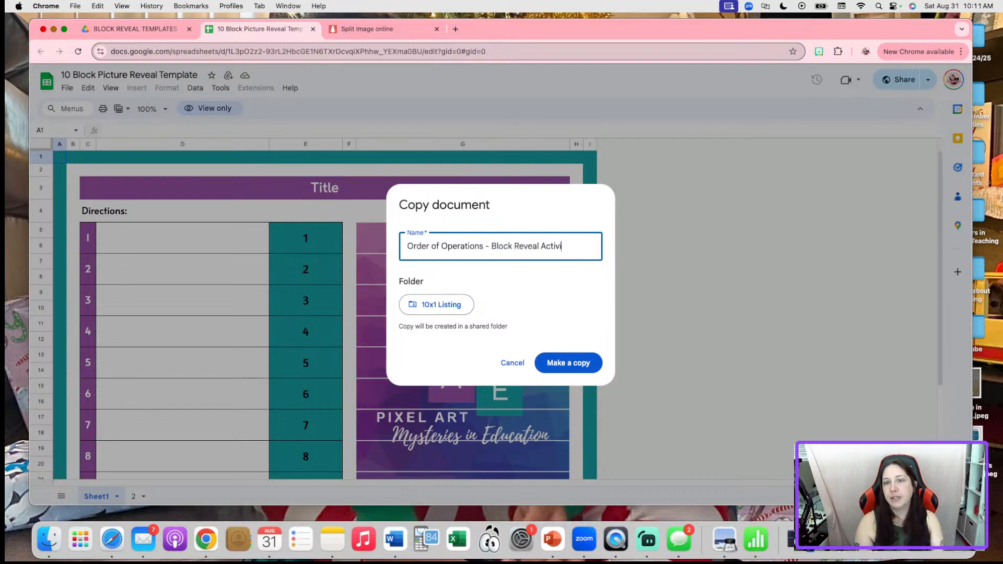
{"action": "type", "text": "ty - ANSWER KEY"}
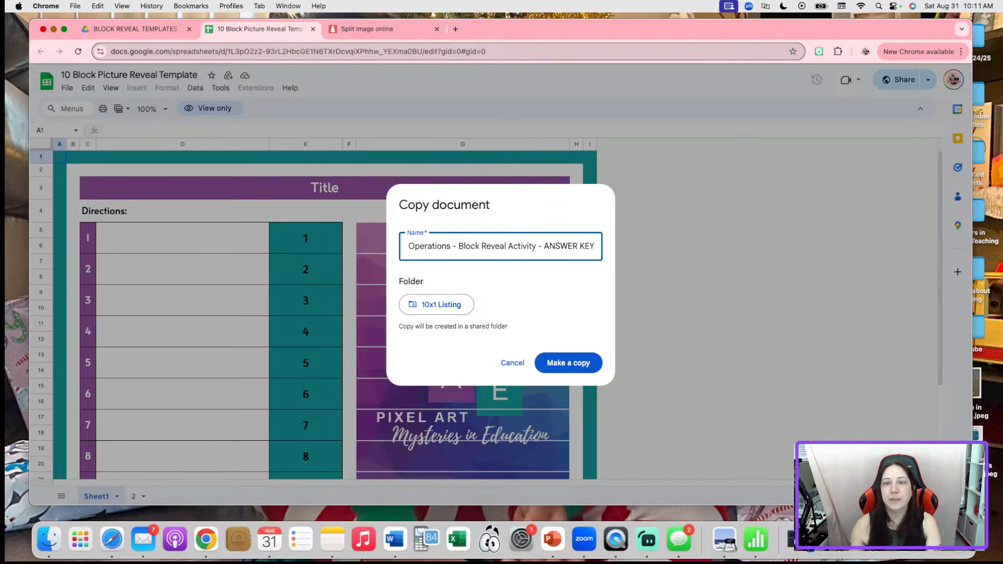
{"action": "left_click", "coordinate": [433, 305]}
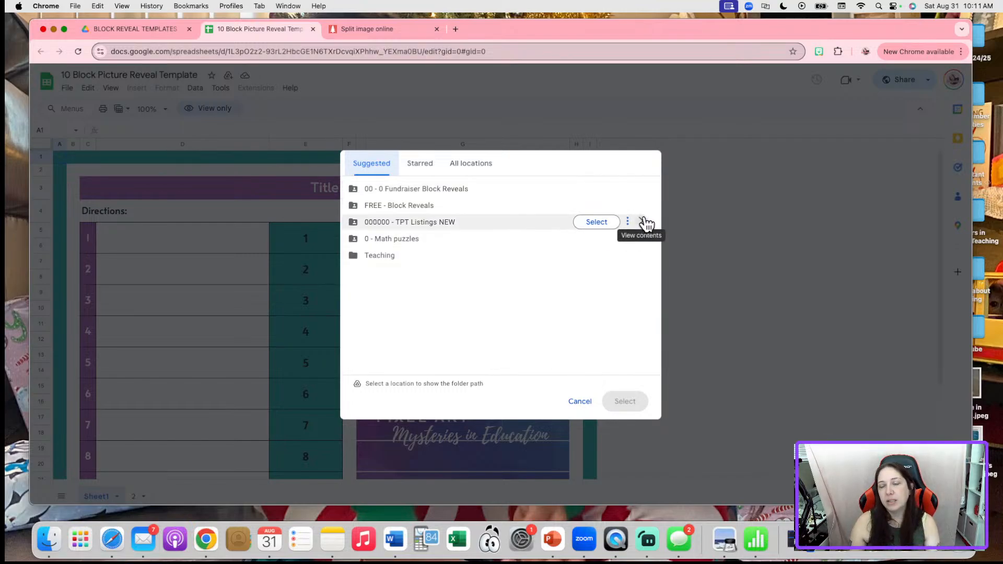
Create folder '24 - Order of Operations Block Reveal' in 000000 - TPT Listings NEW as the copy's destination
{"action": "left_click", "coordinate": [645, 223]}
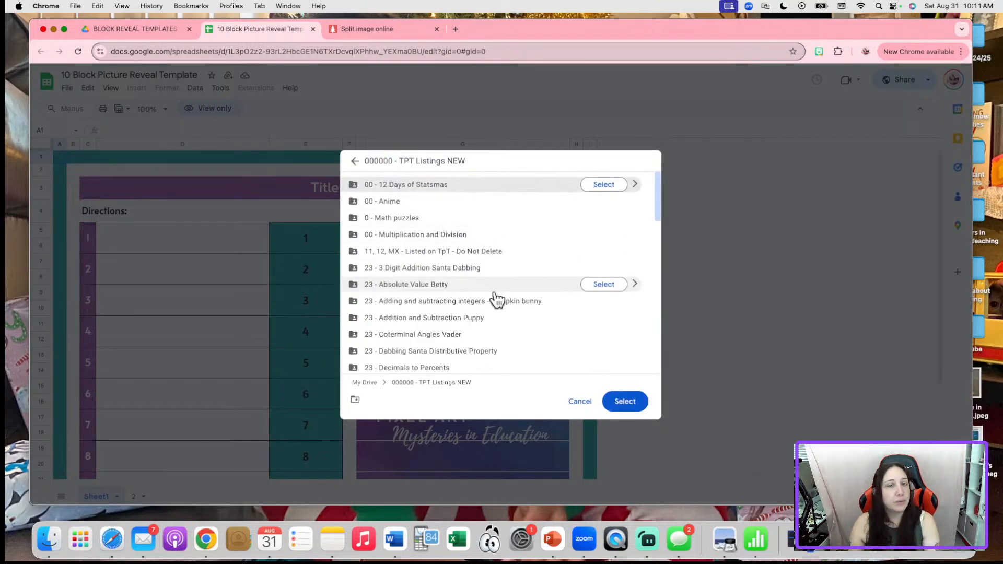
{"action": "left_click", "coordinate": [355, 400]}
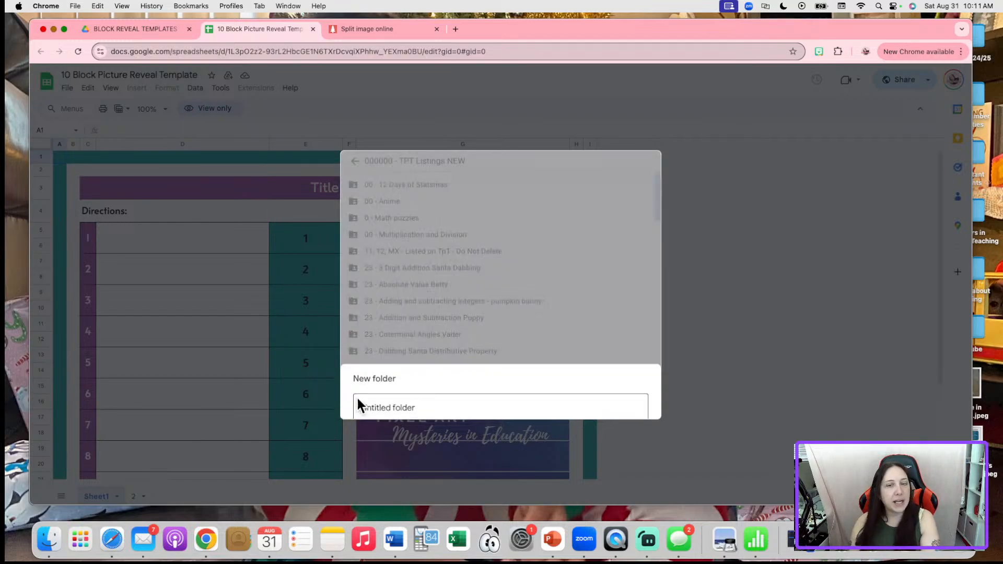
{"action": "type", "text": "24 "}
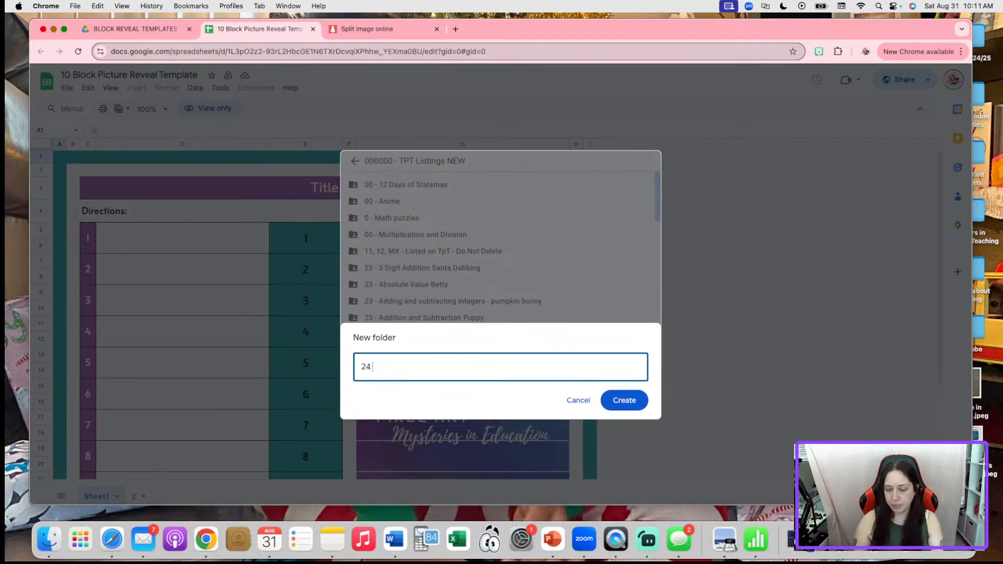
{"action": "type", "text": "- ORder"}
{"action": "key", "text": "BackSpace"}
{"action": "key", "text": "BackSpace"}
{"action": "key", "text": "BackSpace"}
{"action": "key", "text": "BackSpace"}
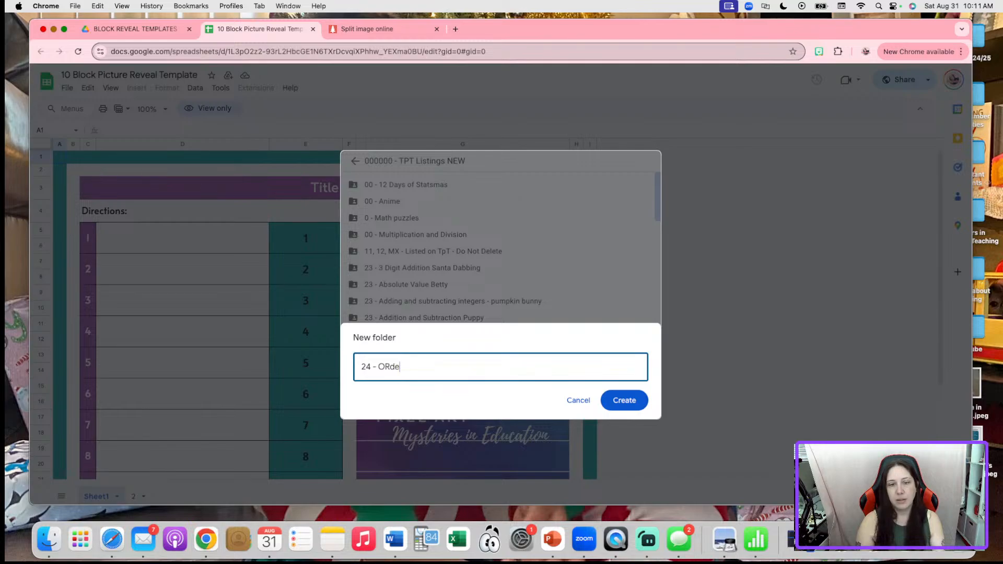
{"action": "type", "text": "rder of Operati"}
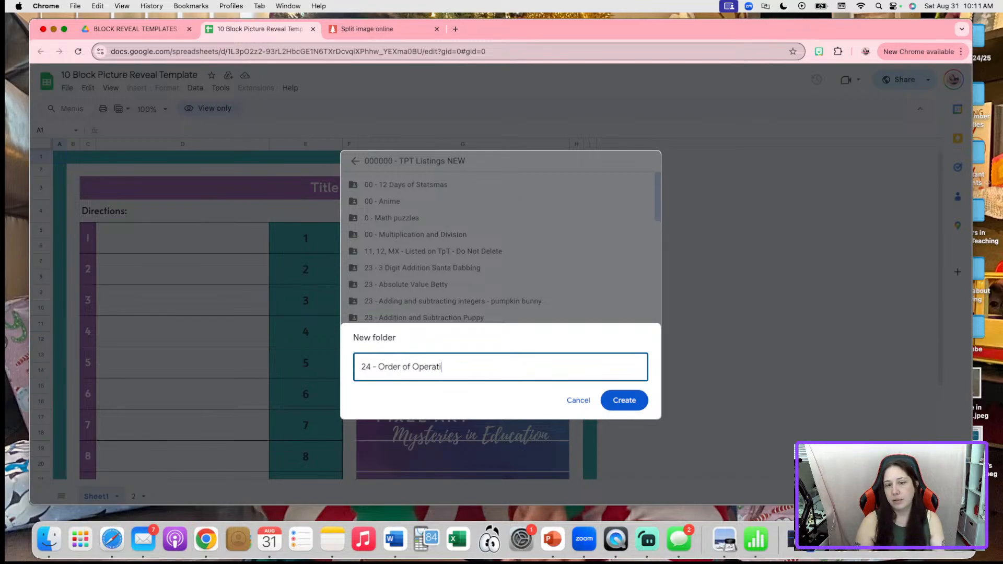
{"action": "type", "text": "ons Block "}
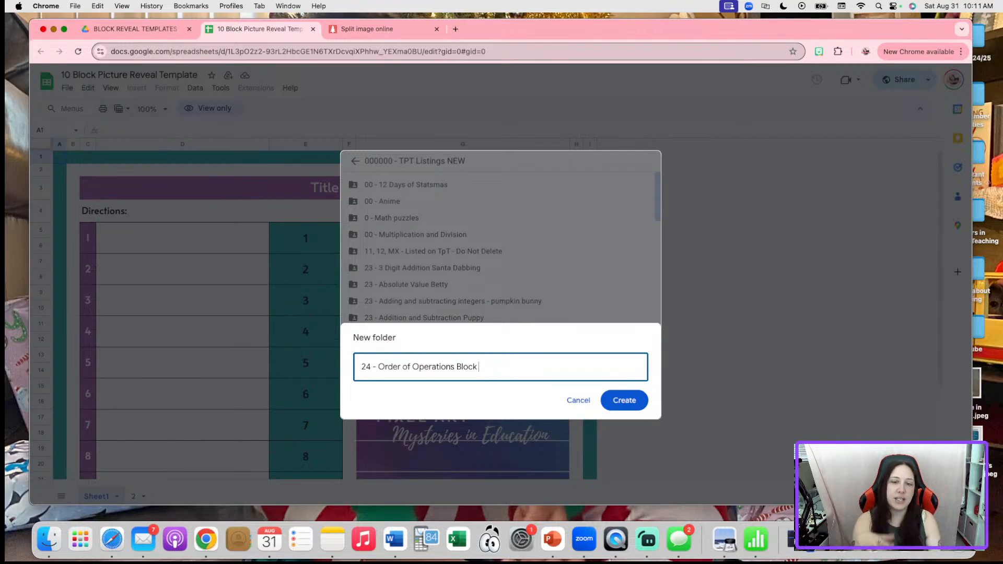
{"action": "type", "text": "Reveal"}
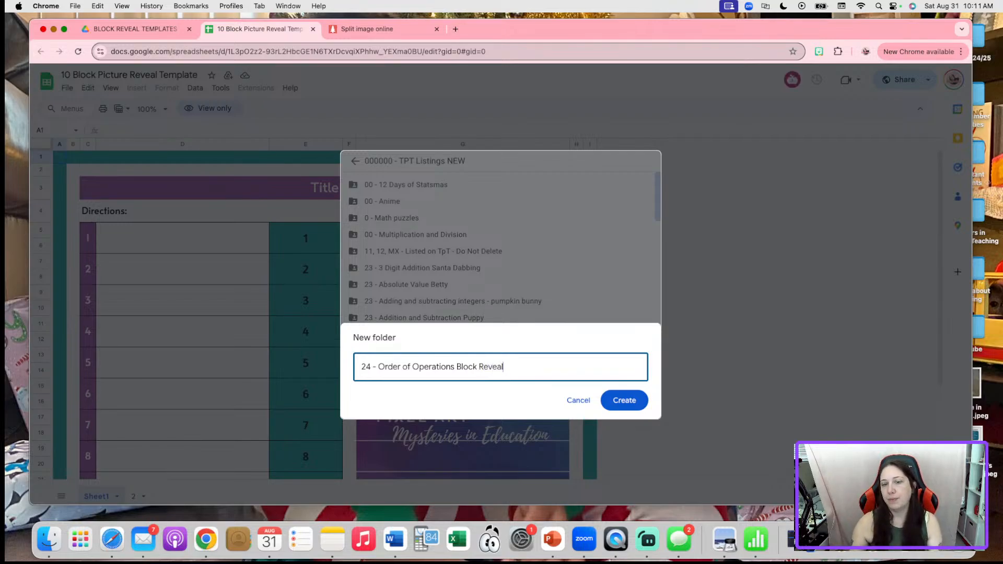
{"action": "left_click", "coordinate": [639, 403]}
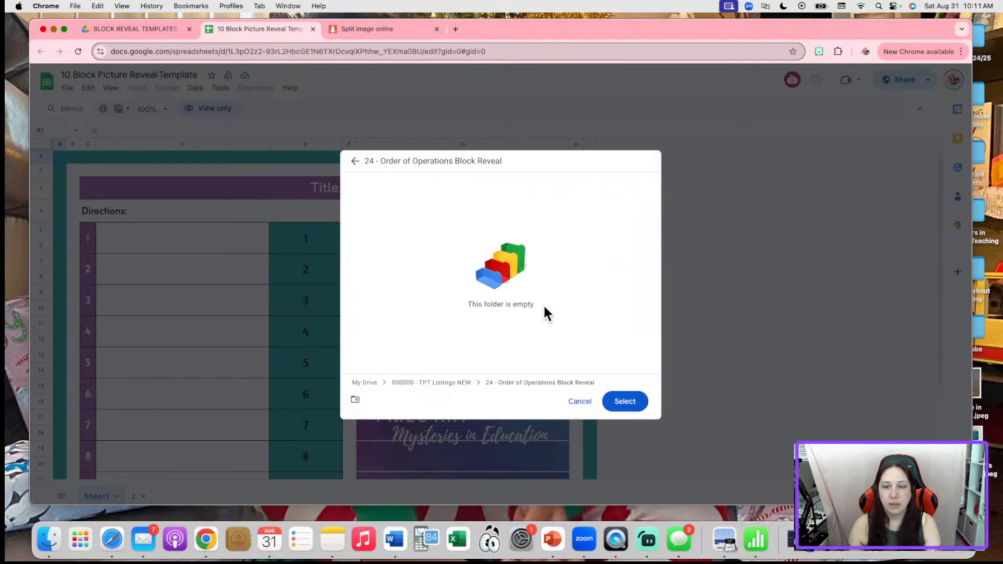
{"action": "left_click", "coordinate": [628, 405]}
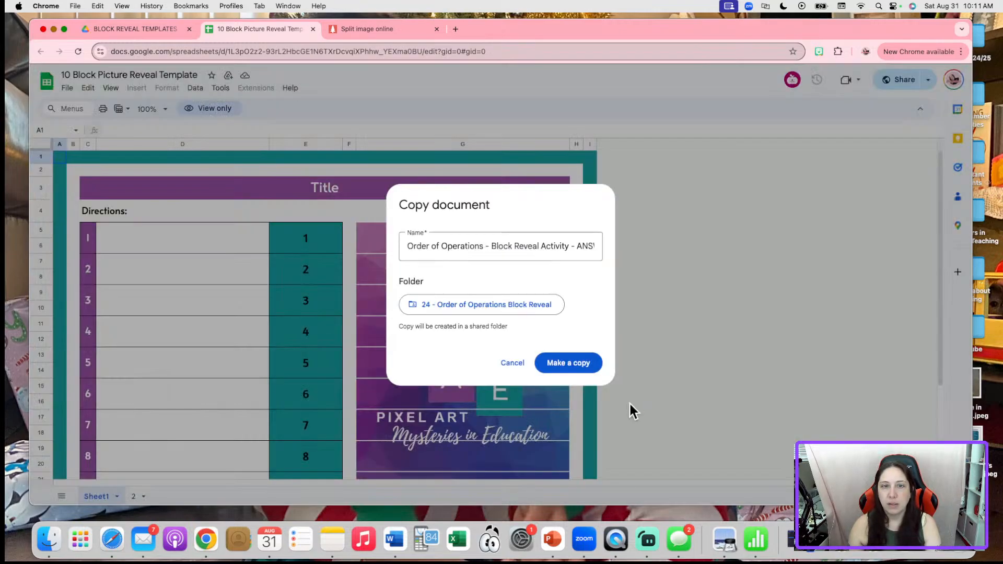
Create the copy and close the original template tab
{"action": "left_click", "coordinate": [570, 365]}
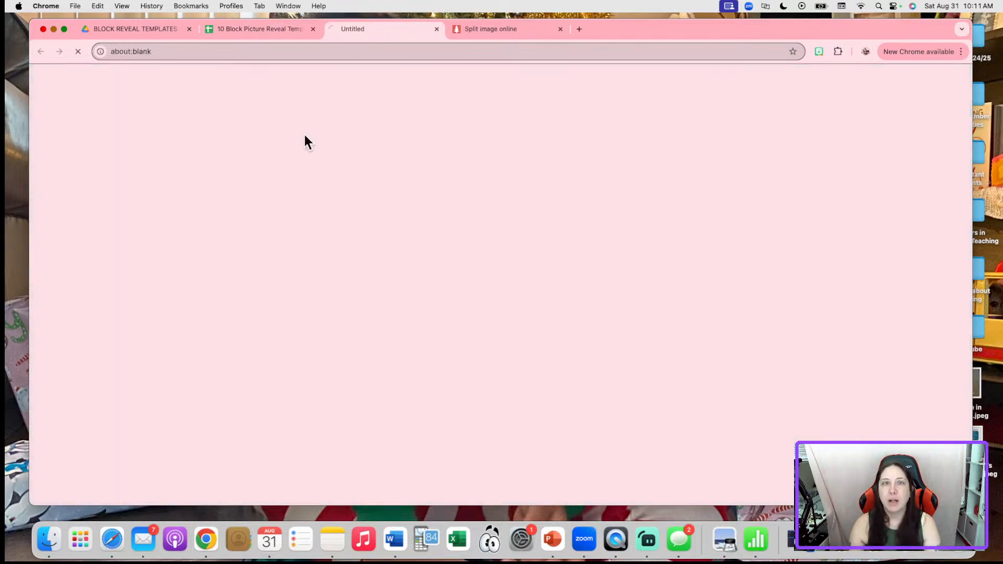
{"action": "left_click", "coordinate": [258, 32]}
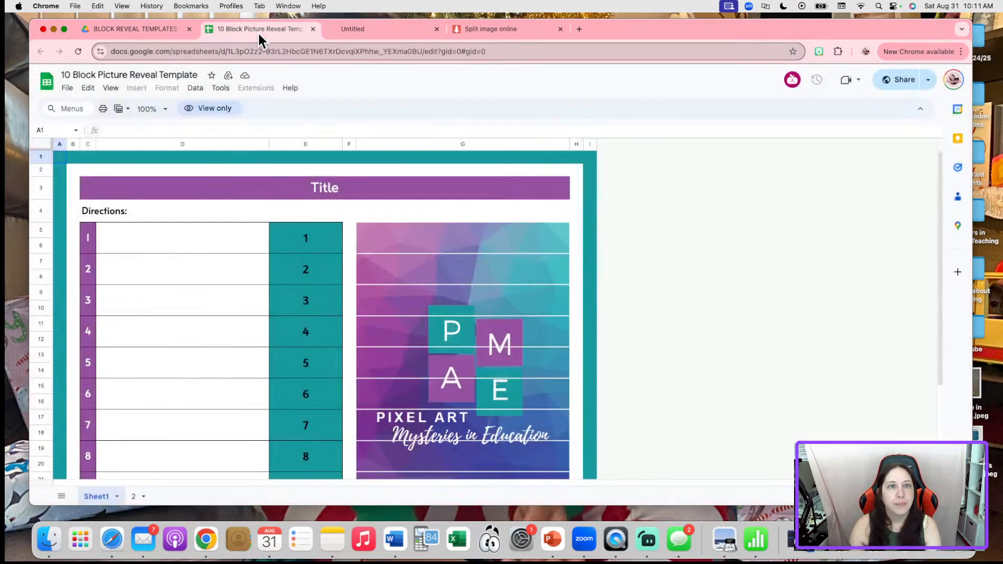
{"action": "left_click", "coordinate": [312, 30]}
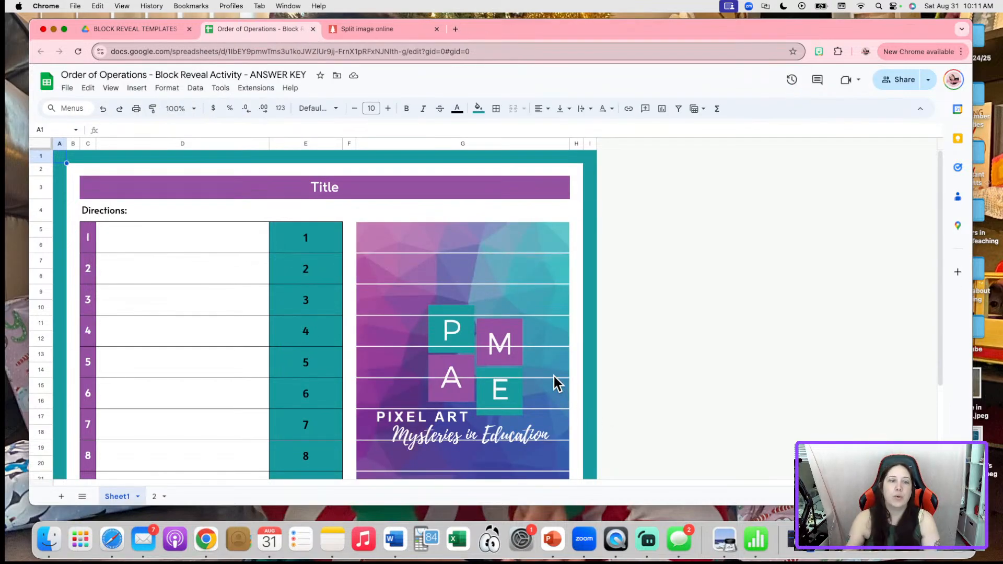
Select rows 21–24 in the answer key and bring up their row menu
{"action": "scroll", "coordinate": [551, 375], "scroll_direction": "down", "scroll_amount": 5}
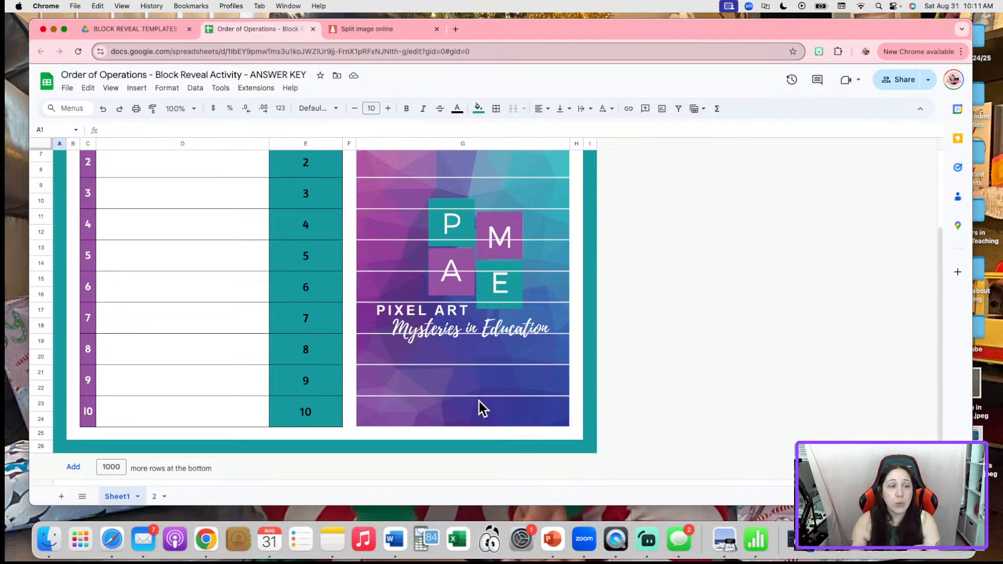
{"action": "scroll", "coordinate": [478, 397], "scroll_direction": "up", "scroll_amount": 3}
{"action": "scroll", "coordinate": [479, 397], "scroll_direction": "down", "scroll_amount": 3}
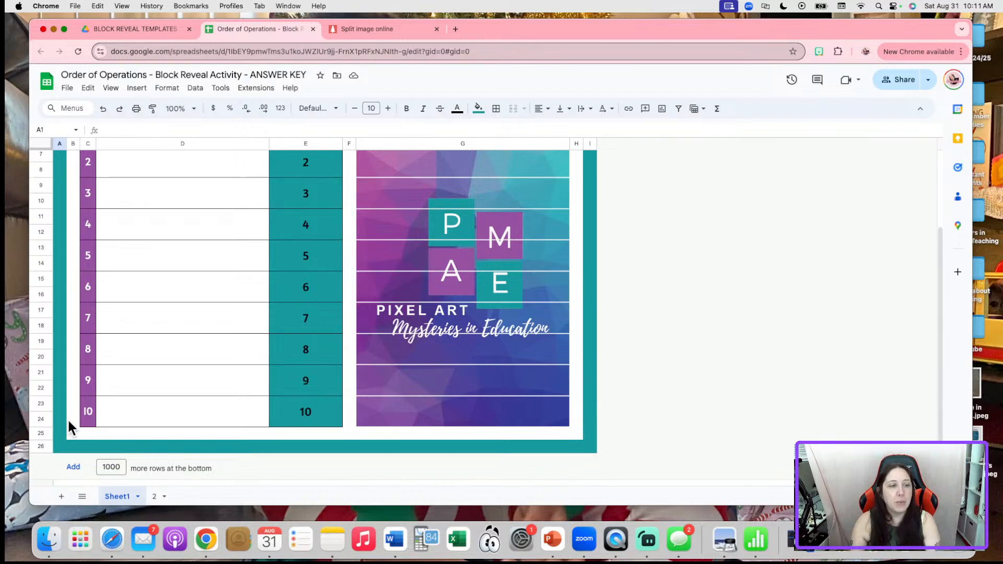
{"action": "left_click_drag", "start_coordinate": [40, 372], "coordinate": [41, 418]}
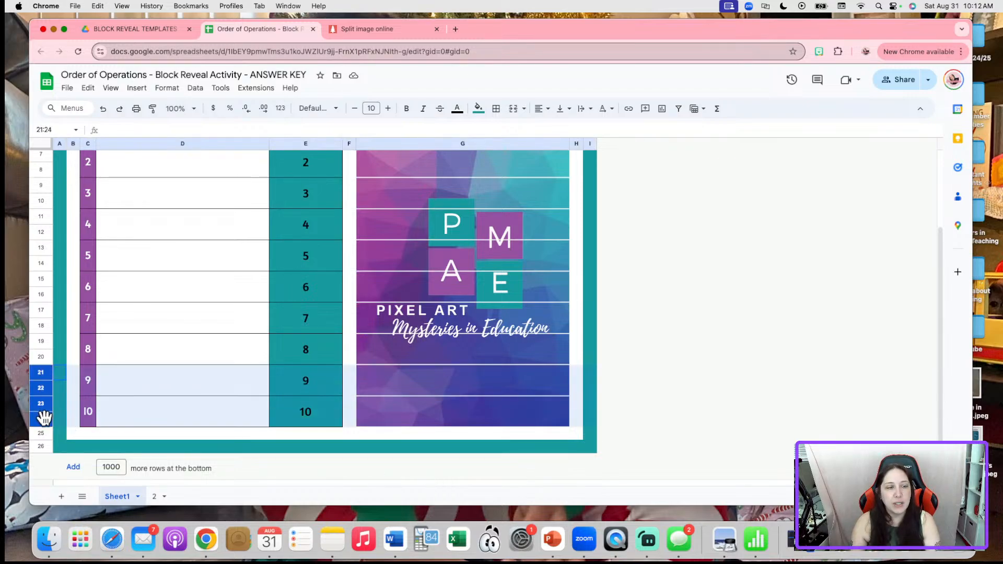
{"action": "right_click", "coordinate": [40, 388]}
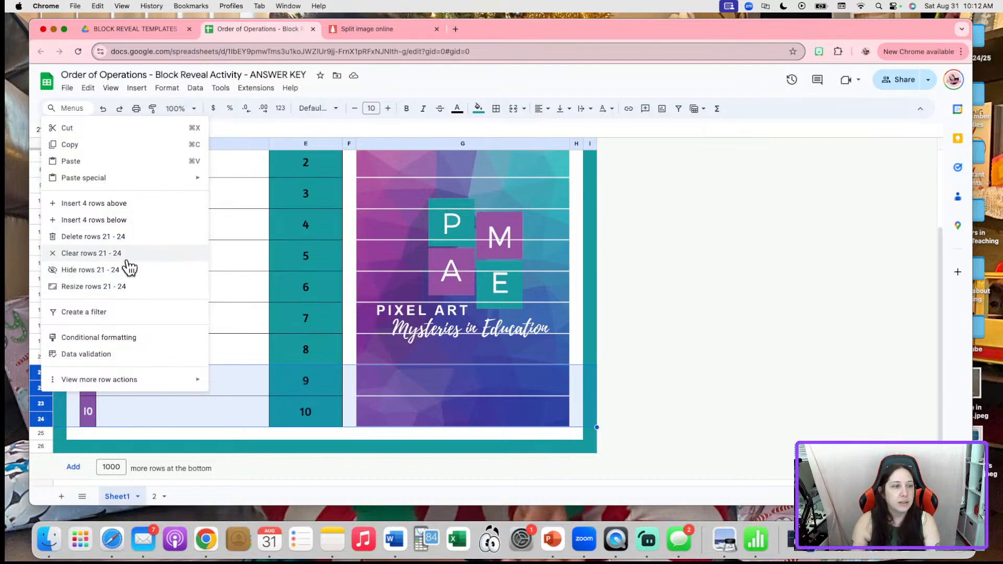
{"action": "left_click", "coordinate": [136, 238]}
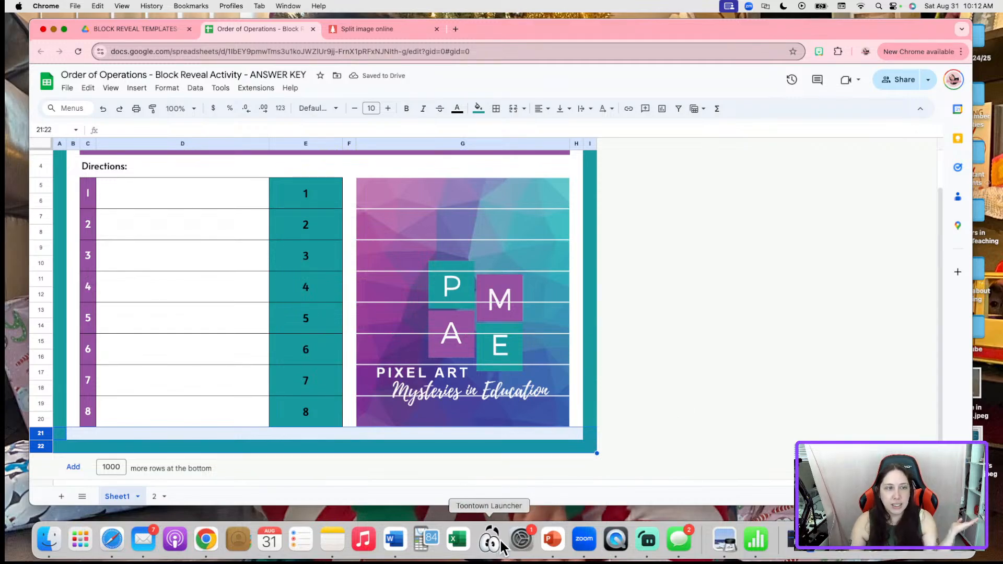
{"action": "left_click", "coordinate": [102, 108]}
{"action": "scroll", "coordinate": [414, 452], "scroll_direction": "down", "scroll_amount": 3}
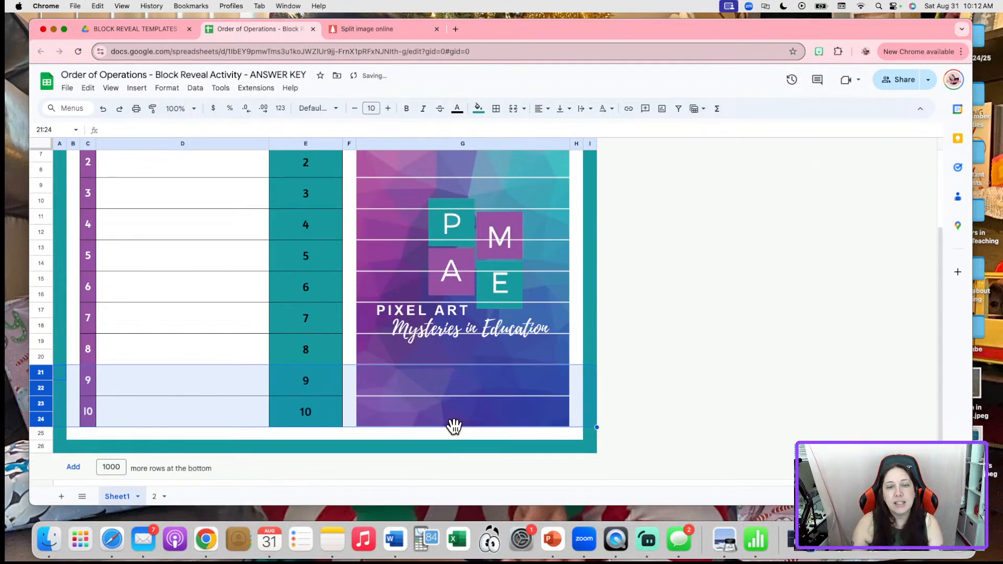
{"action": "left_click", "coordinate": [759, 346]}
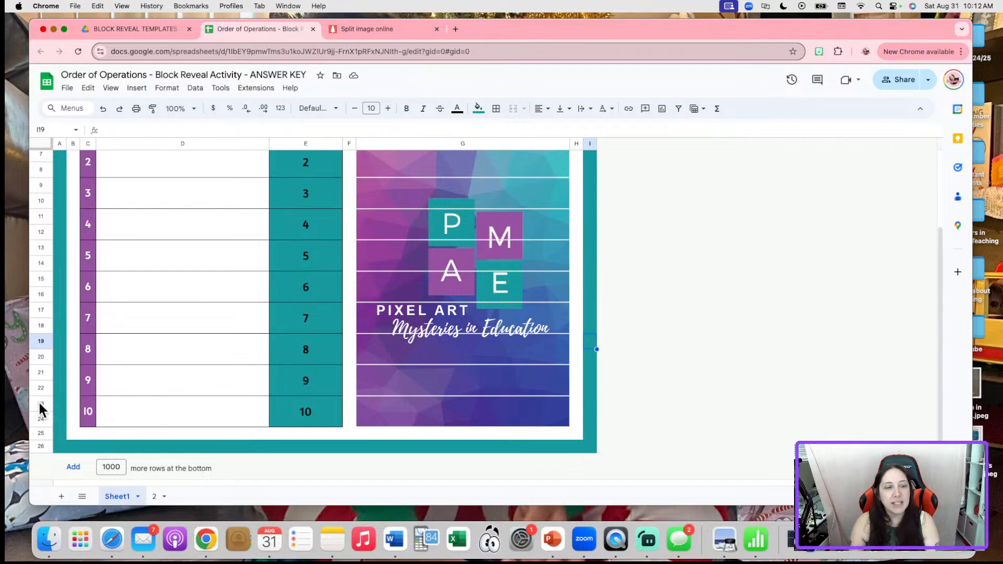
{"action": "left_click_drag", "start_coordinate": [39, 400], "coordinate": [36, 417]}
{"action": "left_click", "coordinate": [135, 384]}
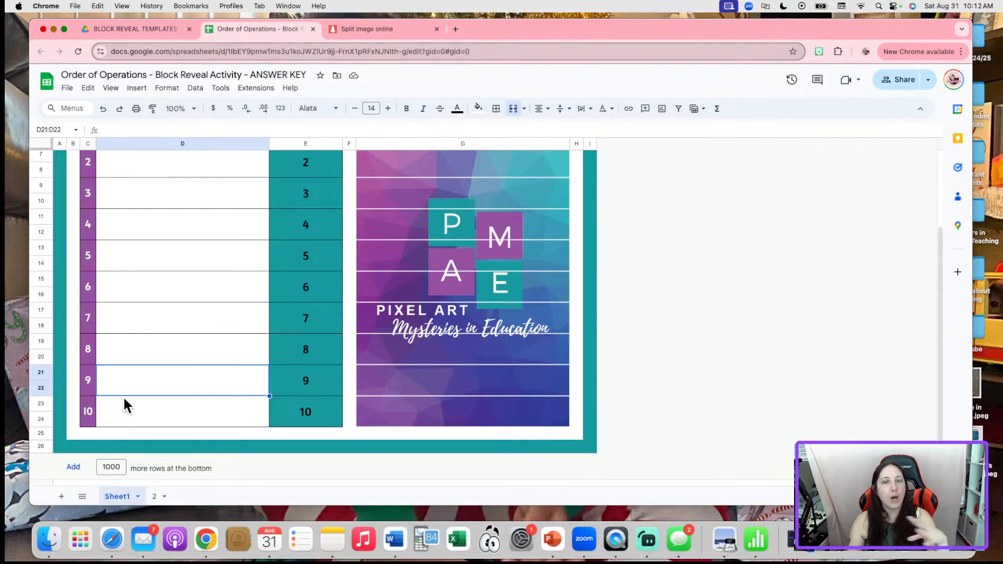
{"action": "left_click", "coordinate": [46, 403]}
{"action": "key", "text": "shift+Down"}
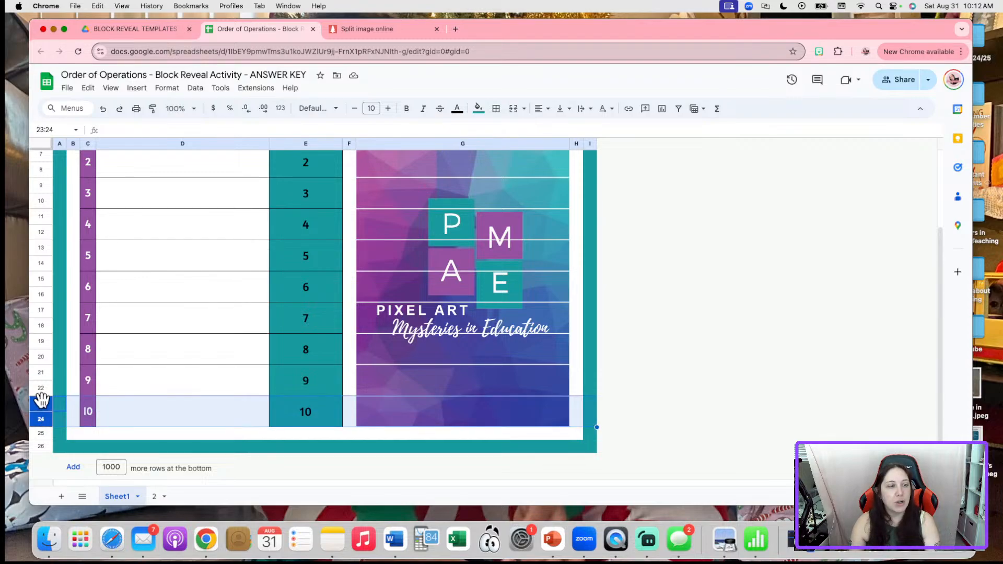
Insert ten blank rows below item 10, two at a time, then select item 10's row block
{"action": "right_click", "coordinate": [57, 401]}
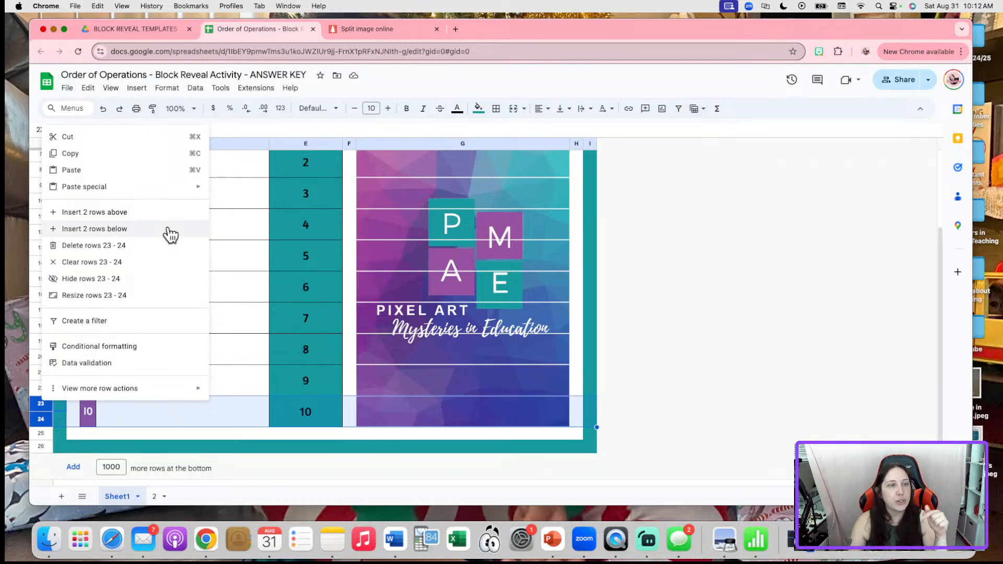
{"action": "left_click", "coordinate": [94, 228]}
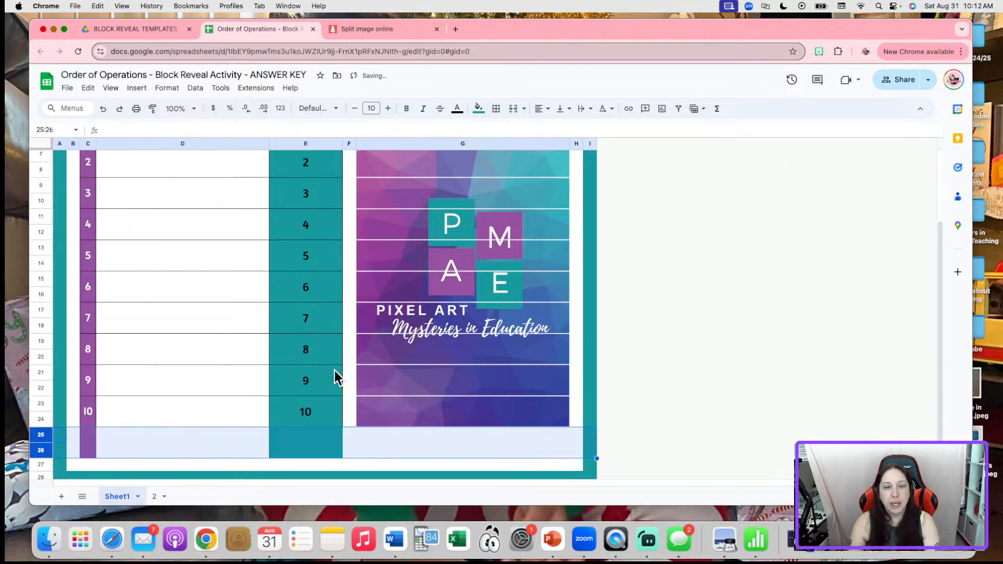
{"action": "scroll", "coordinate": [364, 412], "scroll_direction": "down", "scroll_amount": 1}
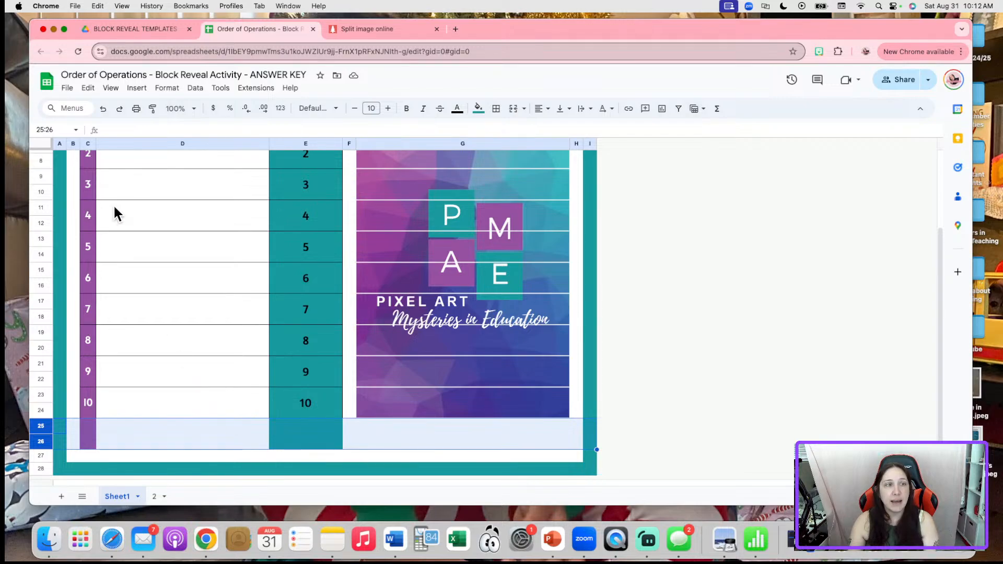
{"action": "left_click", "coordinate": [119, 110]}
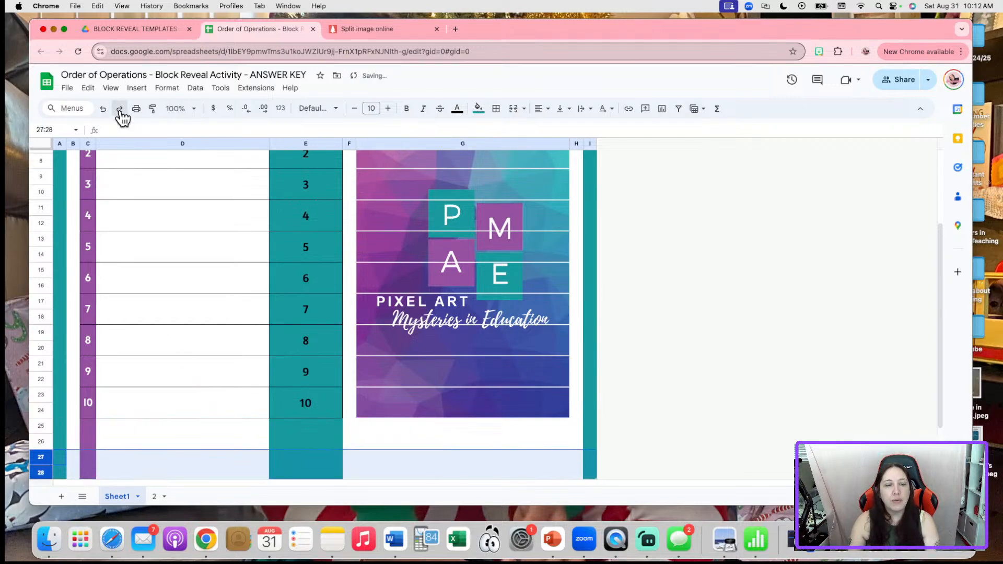
{"action": "left_click", "coordinate": [120, 110]}
{"action": "left_click", "coordinate": [119, 110]}
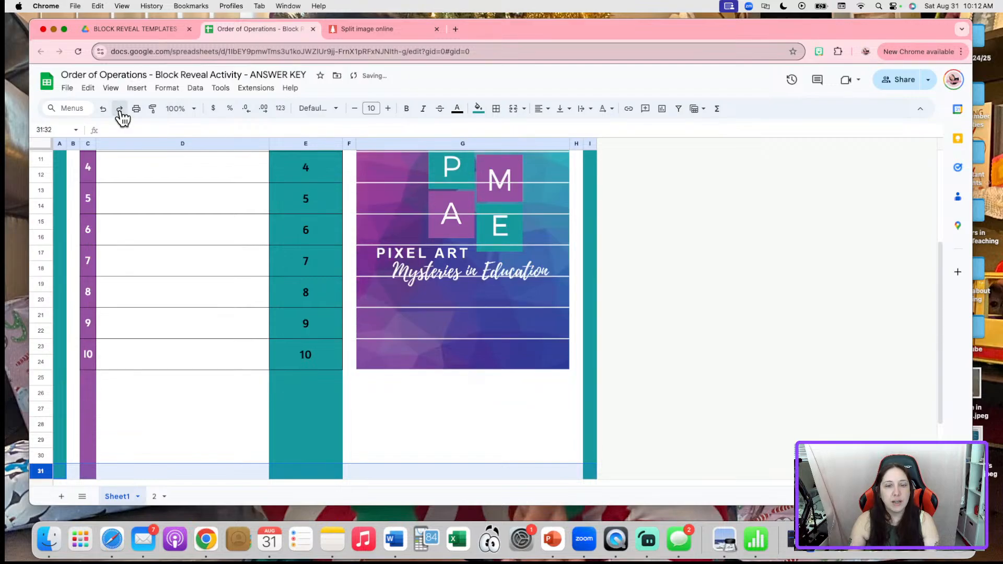
{"action": "left_click", "coordinate": [119, 109]}
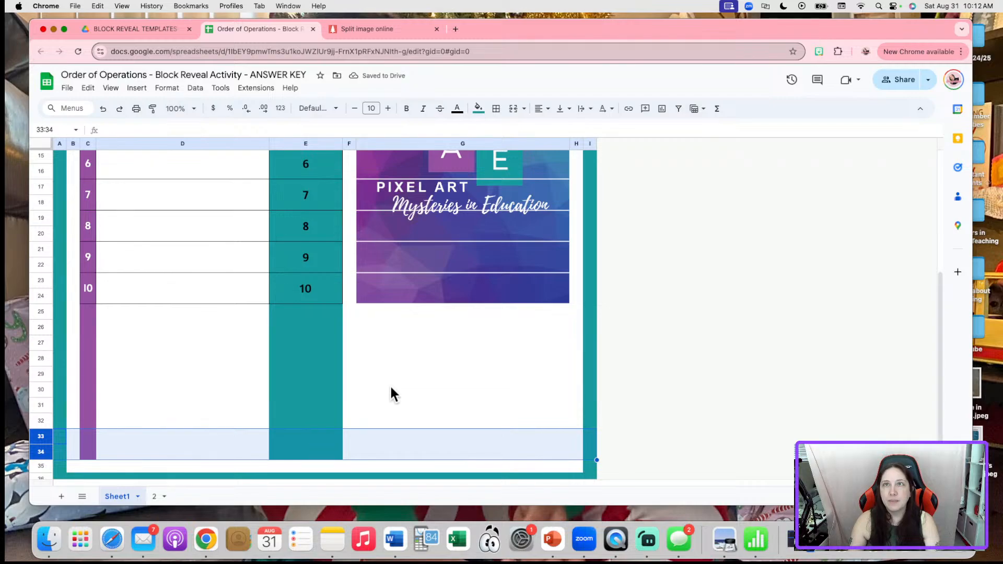
{"action": "left_click", "coordinate": [93, 287]}
{"action": "left_click_drag", "start_coordinate": [92, 286], "coordinate": [316, 300]}
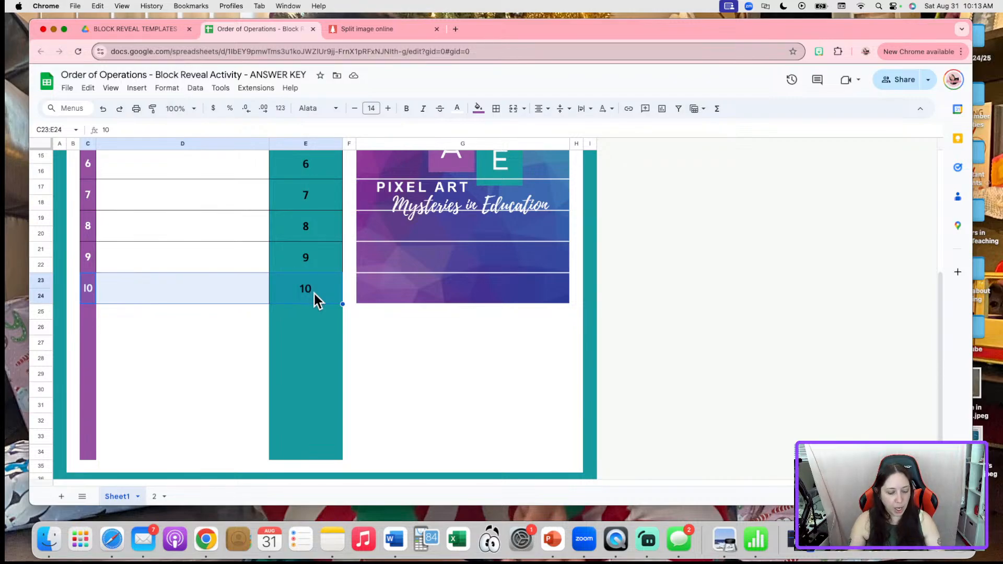
Paste copies of item 10's row block into the new rows down to row 34
{"action": "key", "text": "super+c"}
{"action": "key", "text": "Down"}
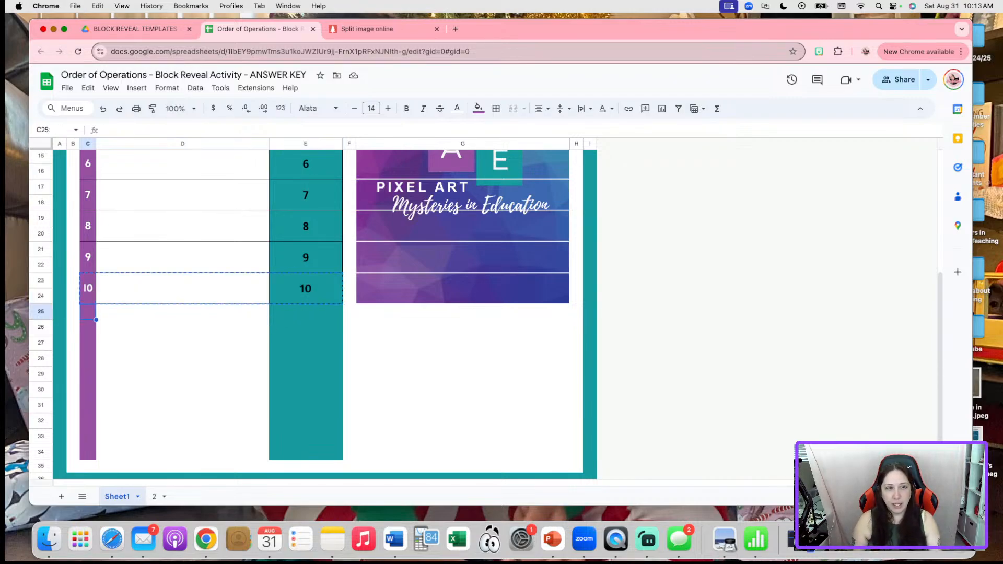
{"action": "key", "text": "super+v"}
{"action": "key", "text": "Down"}
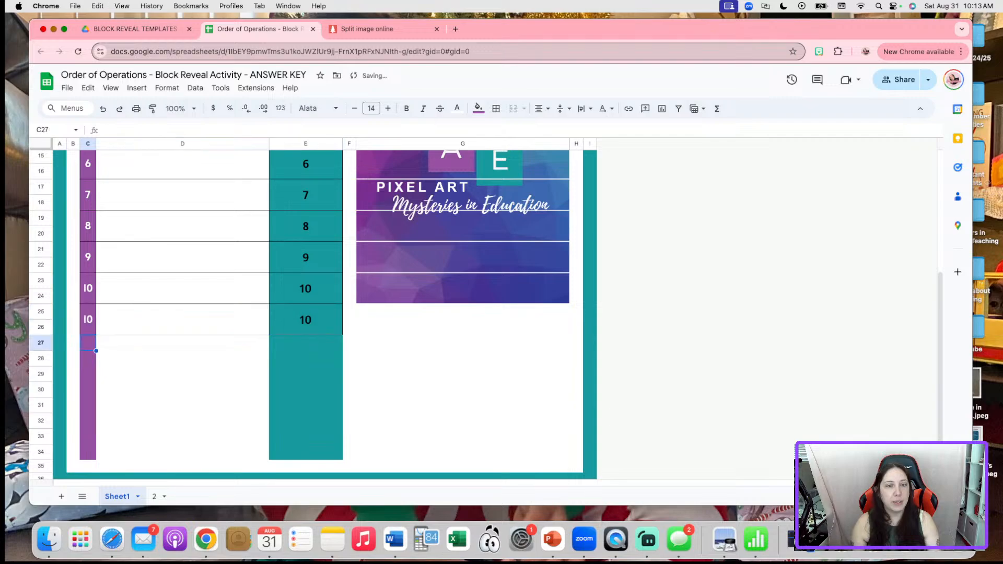
{"action": "key", "text": "super+v"}
{"action": "key", "text": "Down"}
{"action": "key", "text": "super+v"}
{"action": "key", "text": "Down"}
{"action": "key", "text": "super+v"}
{"action": "key", "text": "Down"}
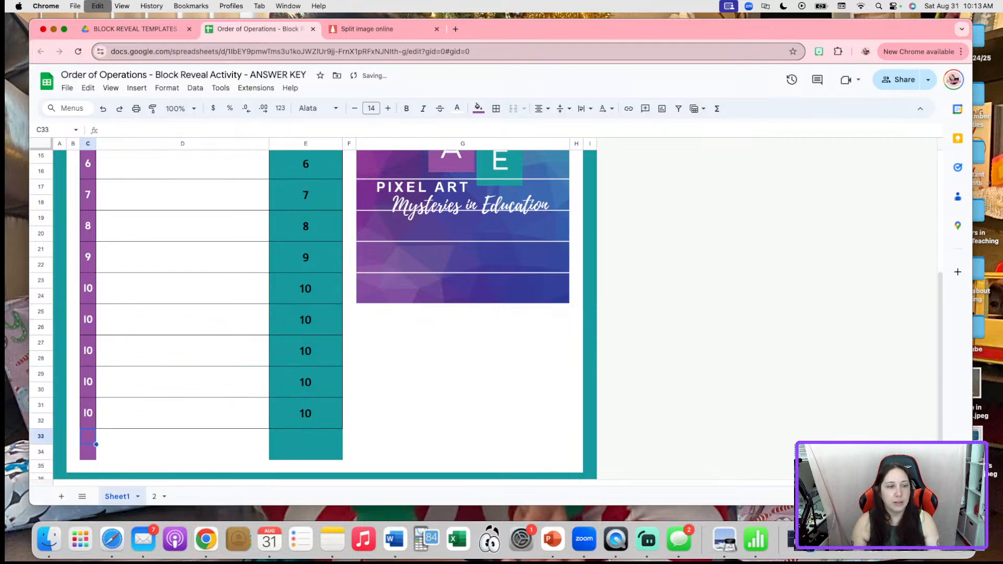
{"action": "key", "text": "super+v"}
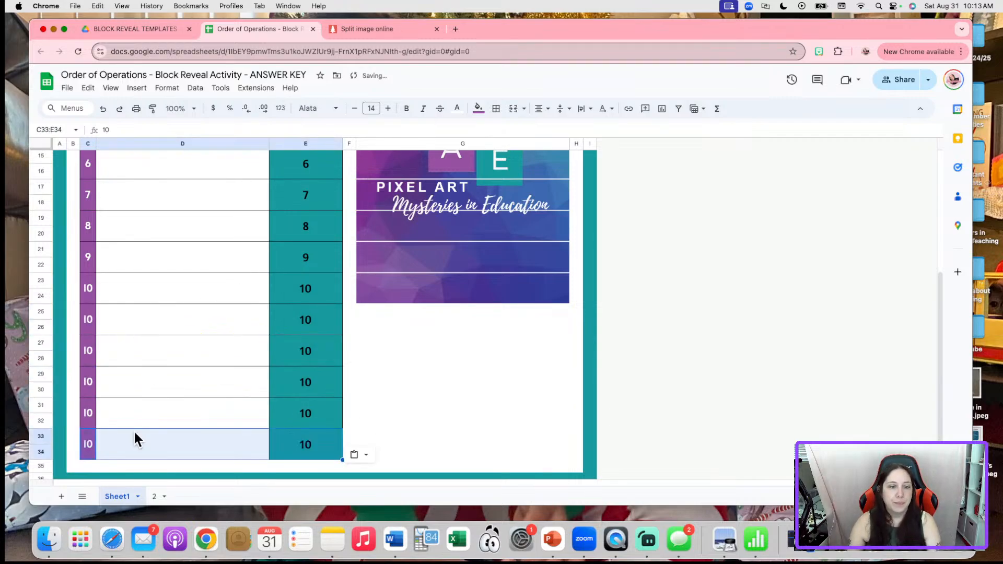
Renumber the duplicated purple-column items as 11, 12, 13, 14 and 15
{"action": "left_click", "coordinate": [89, 317]}
{"action": "type", "text": "11"}
{"action": "key", "text": "Return"}
{"action": "type", "text": "12"}
{"action": "key", "text": "Return"}
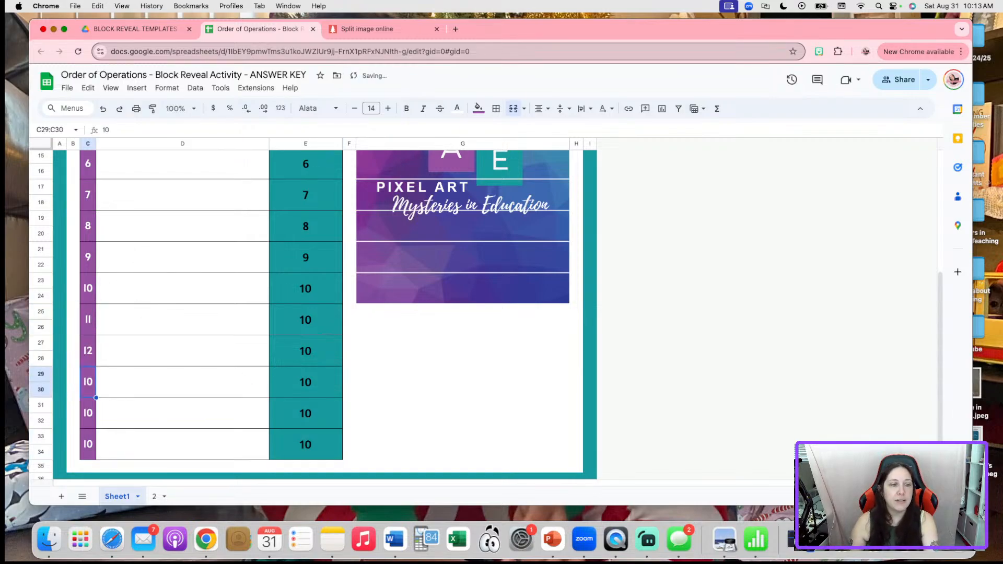
{"action": "type", "text": "13"}
{"action": "key", "text": "Return"}
{"action": "type", "text": "14"}
{"action": "key", "text": "Return"}
{"action": "type", "text": "15"}
{"action": "key", "text": "Return"}
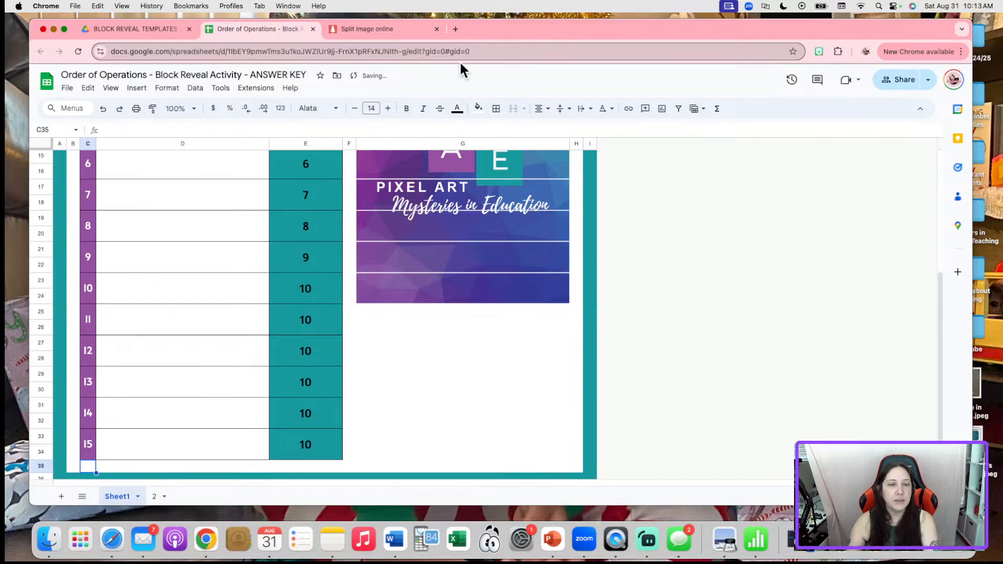
Renumber the duplicated column E answer numbers as 11 through 15
{"action": "left_click", "coordinate": [287, 345]}
{"action": "left_click", "coordinate": [292, 322]}
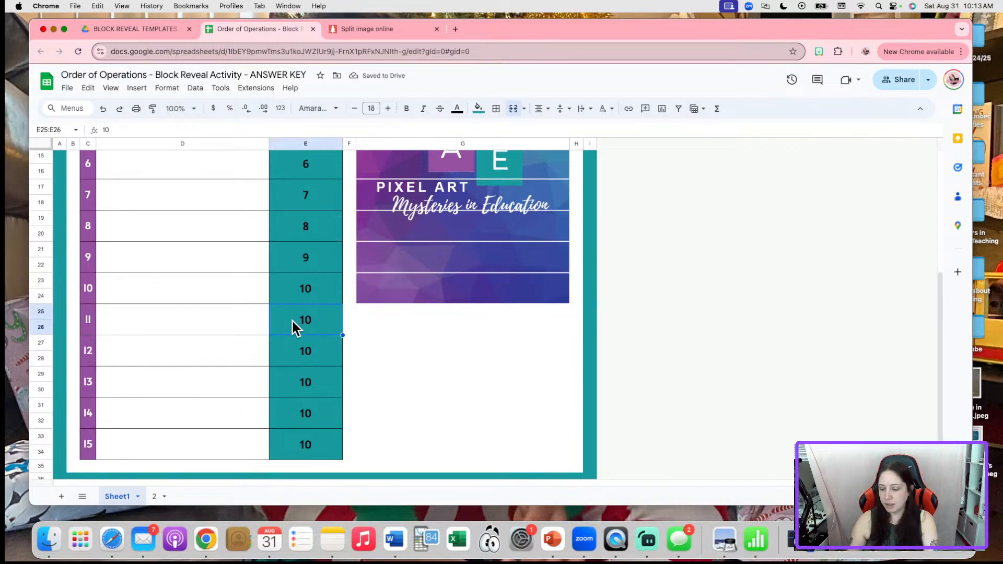
{"action": "type", "text": "11"}
{"action": "key", "text": "Return"}
{"action": "type", "text": "12"}
{"action": "key", "text": "Return"}
{"action": "type", "text": "13"}
{"action": "key", "text": "Return"}
{"action": "type", "text": "14"}
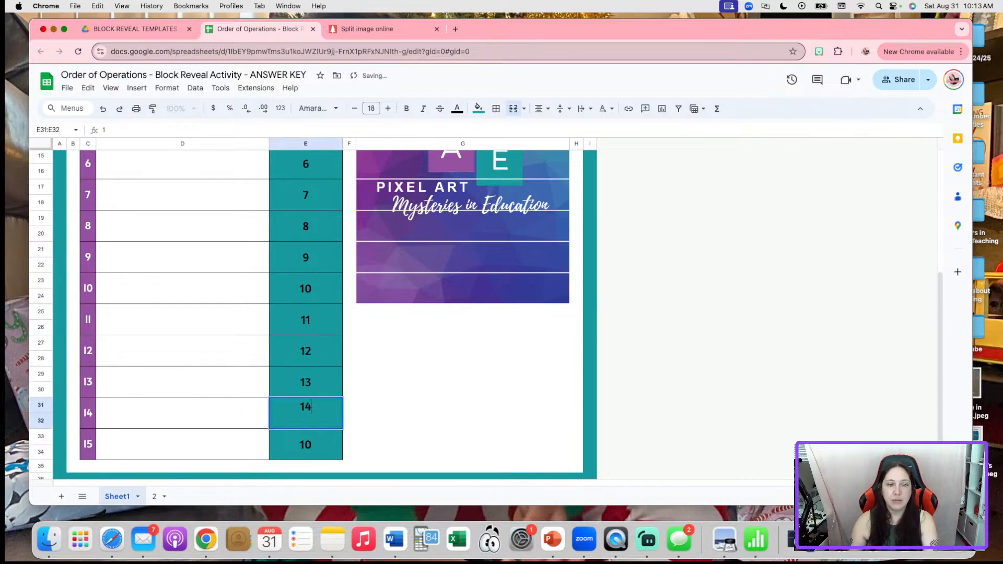
{"action": "key", "text": "Return"}
{"action": "type", "text": "15"}
{"action": "key", "text": "Return"}
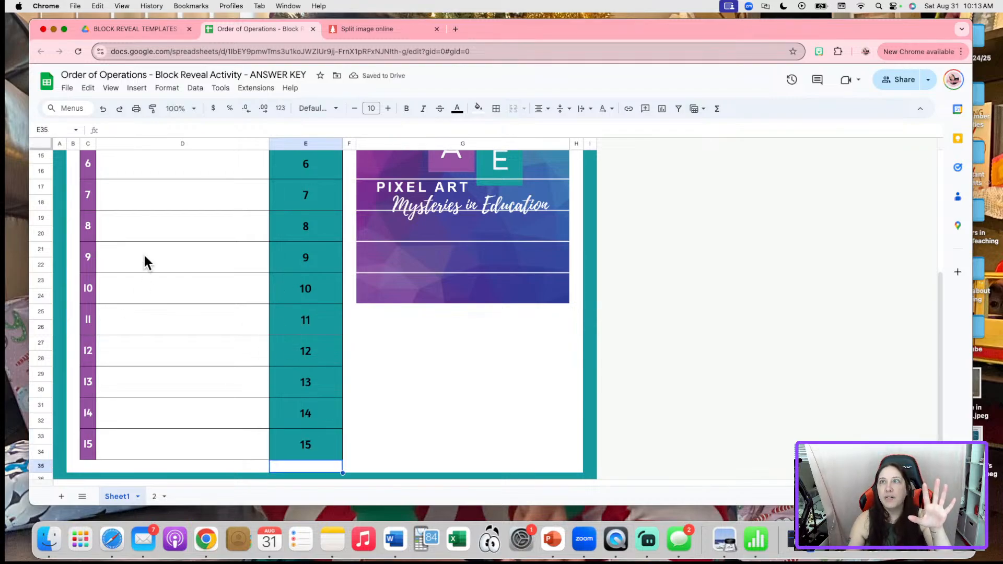
Merge G25:G26 and G27:G28 beside blocks 11 and 12
{"action": "scroll", "coordinate": [229, 310], "scroll_direction": "down", "scroll_amount": 3}
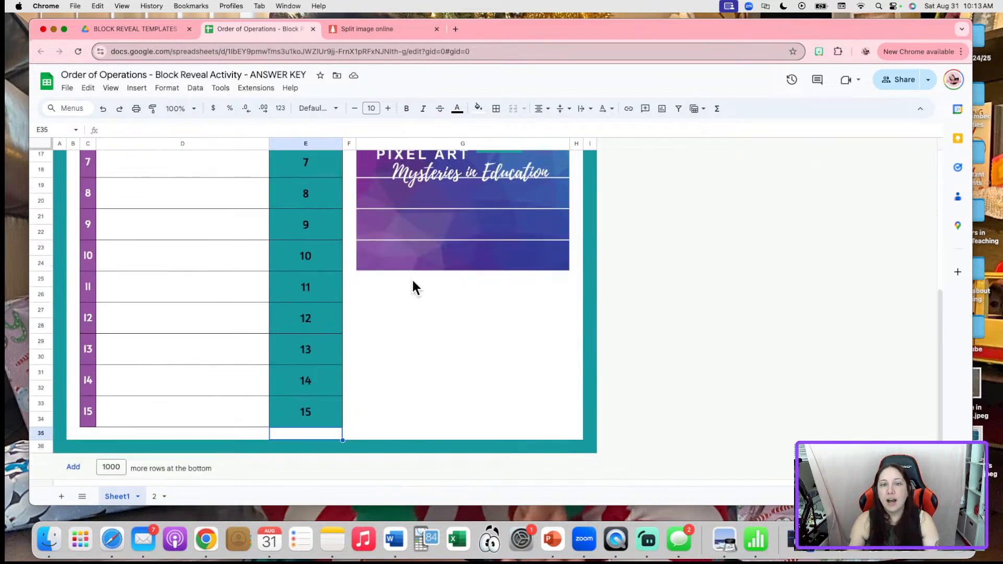
{"action": "left_click_drag", "start_coordinate": [412, 279], "coordinate": [414, 439]}
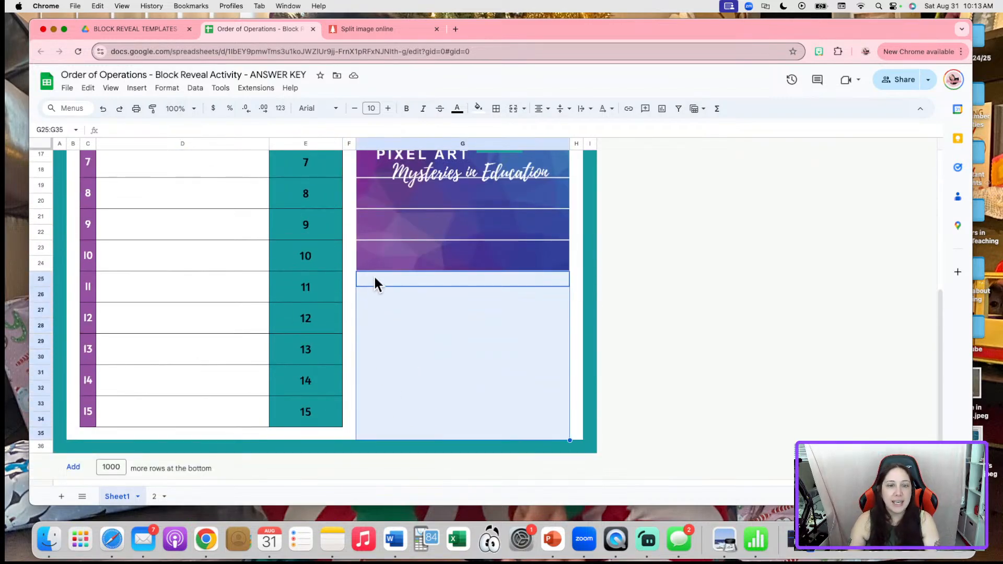
{"action": "left_click_drag", "start_coordinate": [374, 278], "coordinate": [382, 293]}
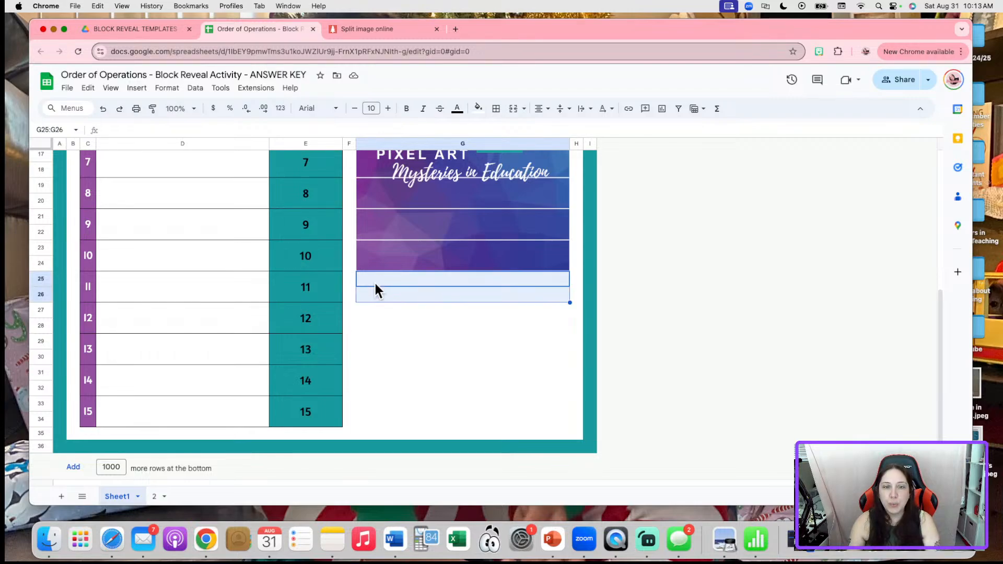
{"action": "left_click", "coordinate": [513, 108]}
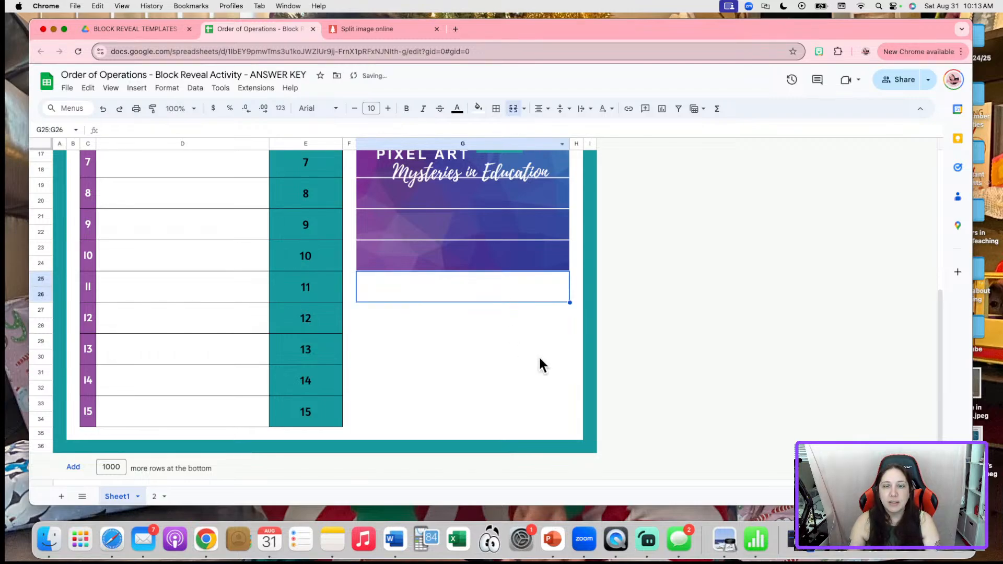
{"action": "left_click", "coordinate": [671, 393]}
{"action": "left_click", "coordinate": [493, 291]}
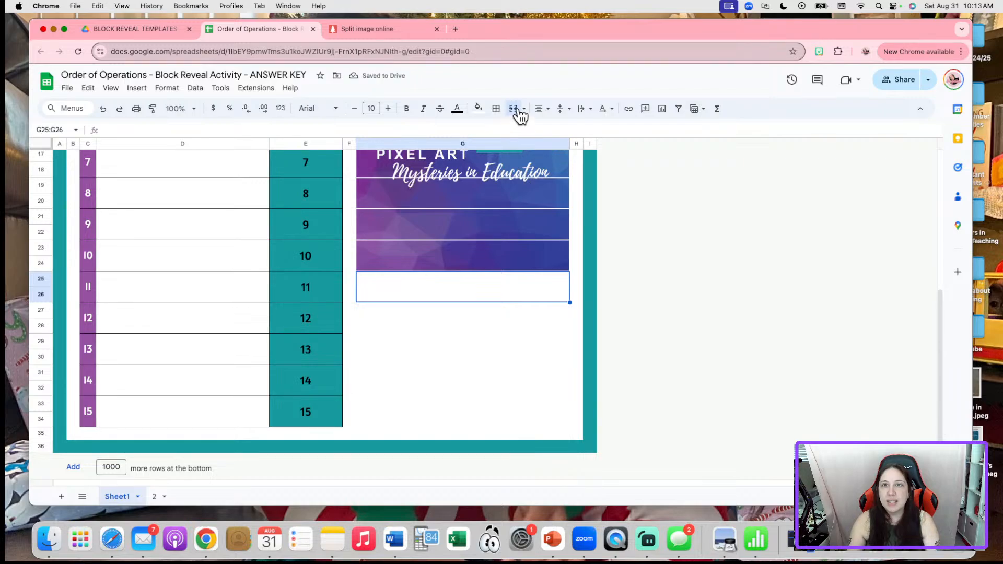
{"action": "left_click", "coordinate": [499, 345]}
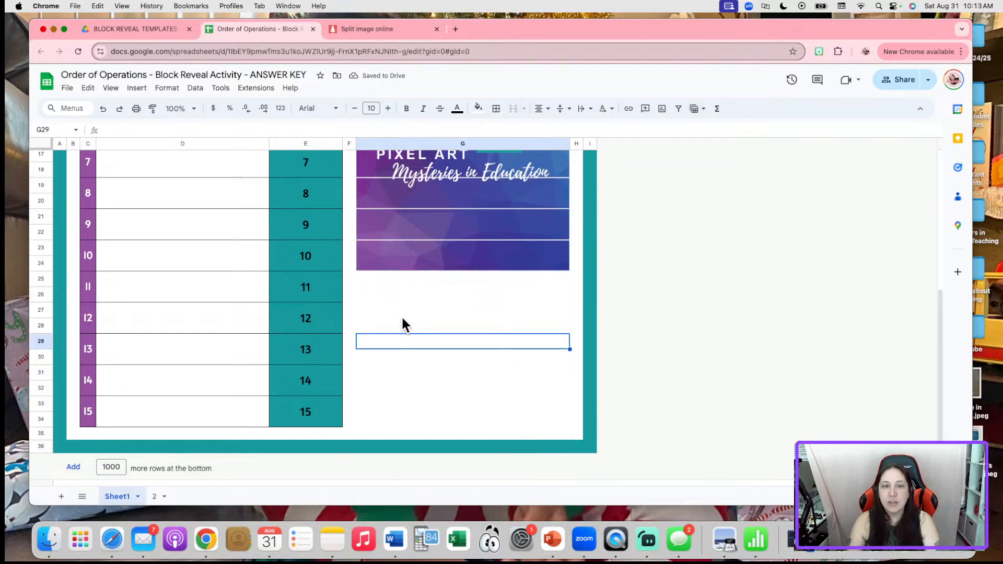
{"action": "left_click", "coordinate": [402, 311]}
{"action": "left_click_drag", "start_coordinate": [402, 311], "coordinate": [401, 328]}
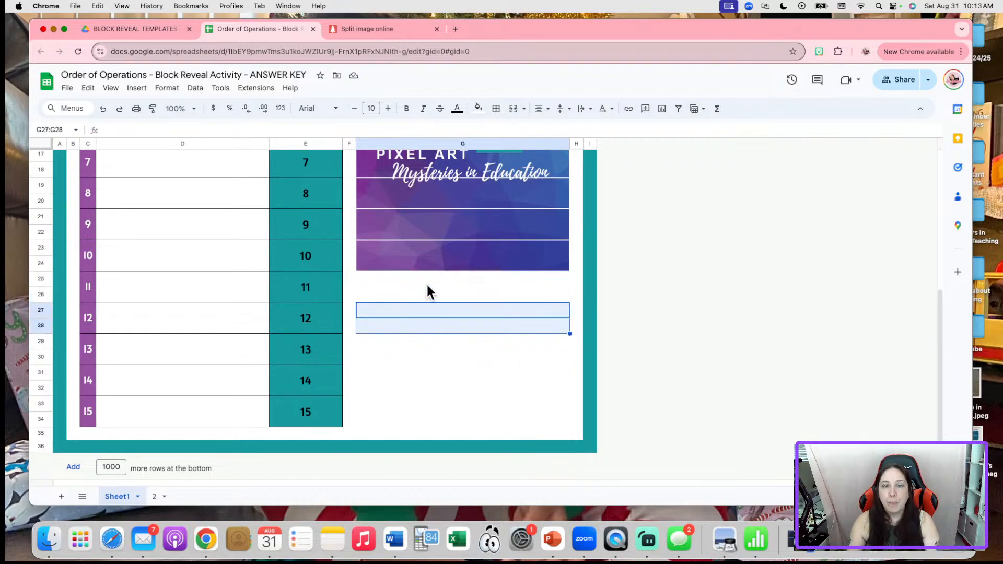
{"action": "left_click", "coordinate": [513, 108]}
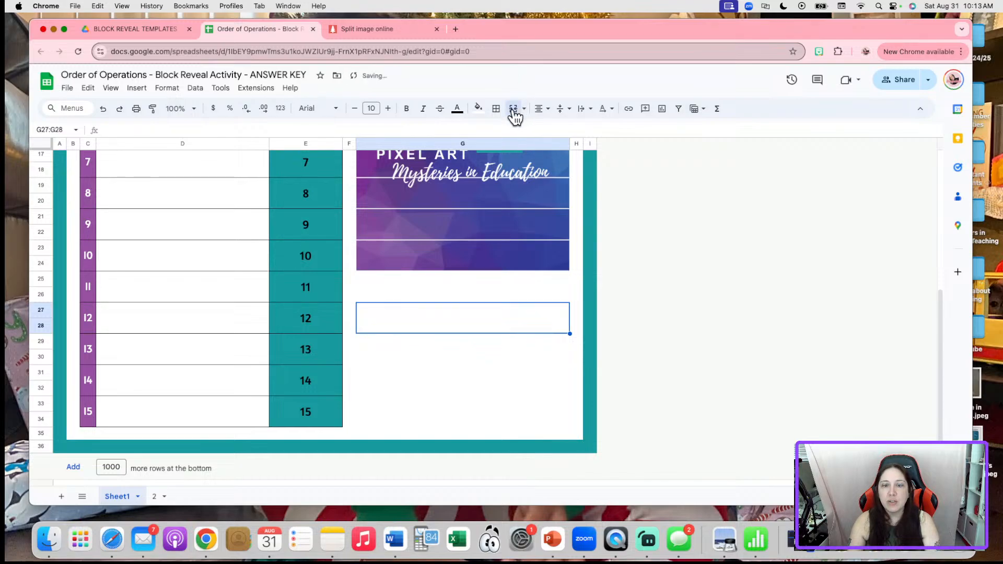
{"action": "key", "text": "Right"}
{"action": "key", "text": "Right"}
{"action": "left_click", "coordinate": [441, 328]}
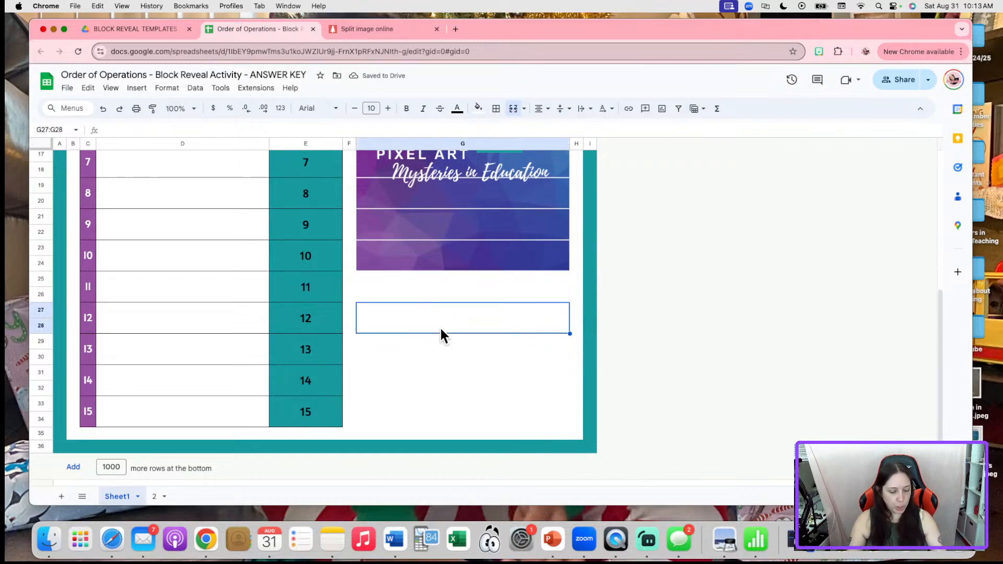
Copy the merged cell into G29:G30, G31:G32 and G33:G34
{"action": "key", "text": "cmd+c"}
{"action": "key", "text": "Down"}
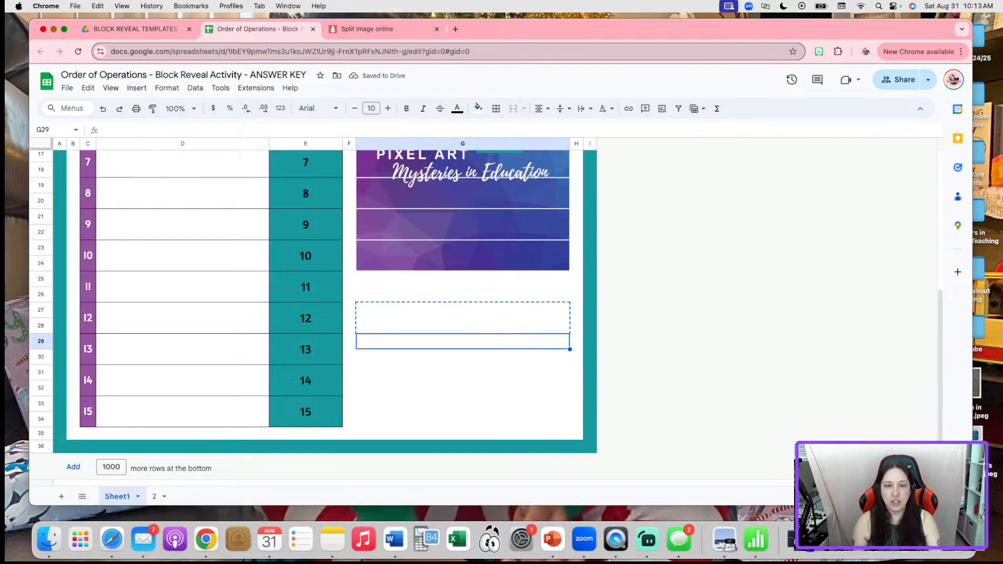
{"action": "key", "text": "super+v"}
{"action": "key", "text": "Down"}
{"action": "key", "text": "super+v"}
{"action": "key", "text": "Down"}
{"action": "key", "text": "super+v"}
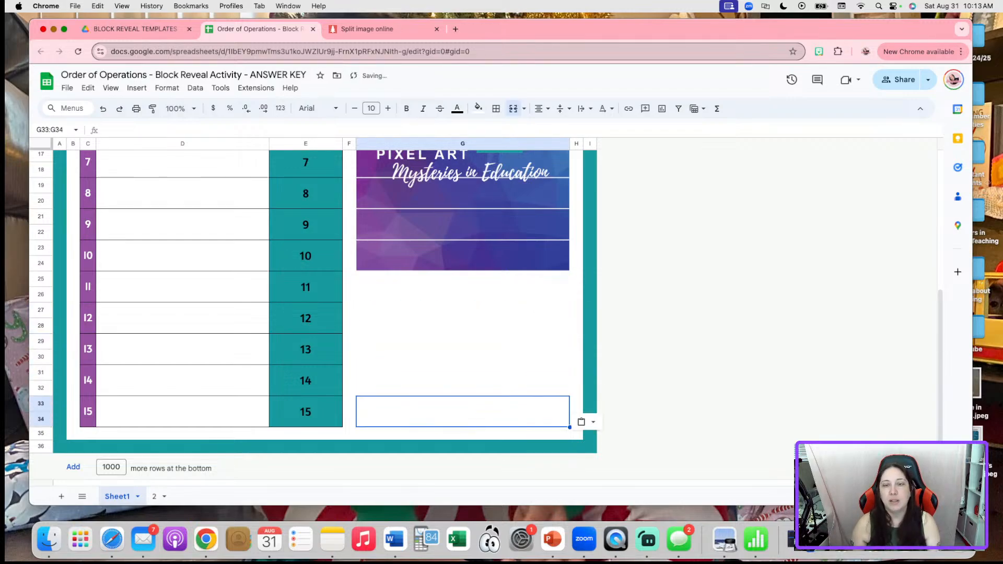
{"action": "left_click", "coordinate": [404, 285]}
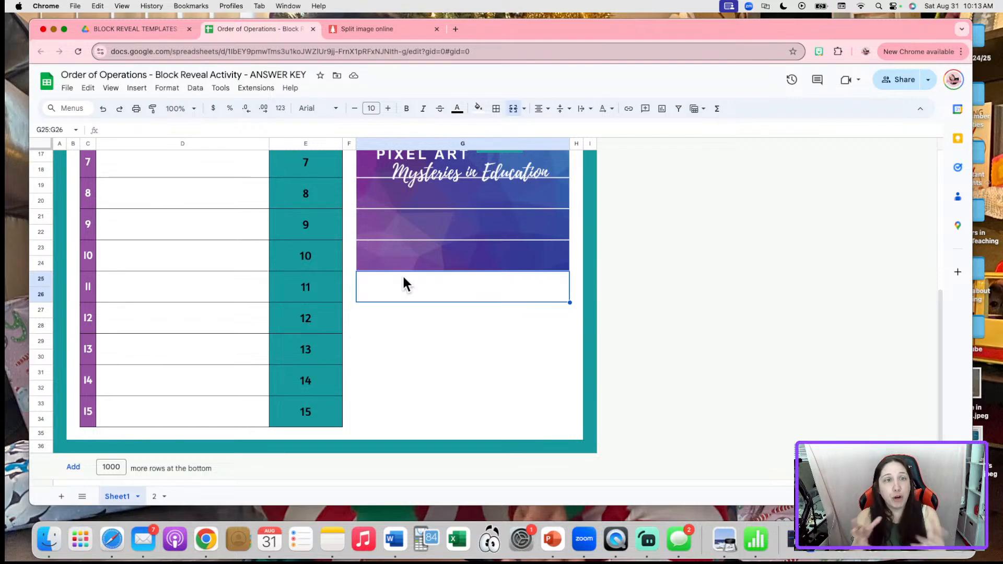
Copy block 10's image formula into block 11's merged answer cell G25:G26
{"action": "left_click", "coordinate": [422, 246]}
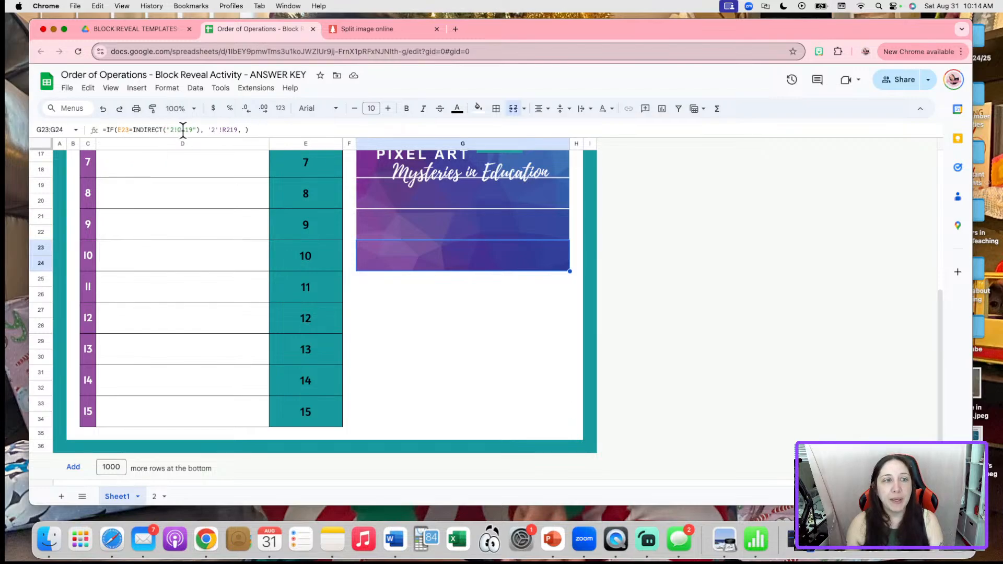
{"action": "left_click_drag", "start_coordinate": [259, 130], "coordinate": [99, 131]}
{"action": "key", "text": "super+c"}
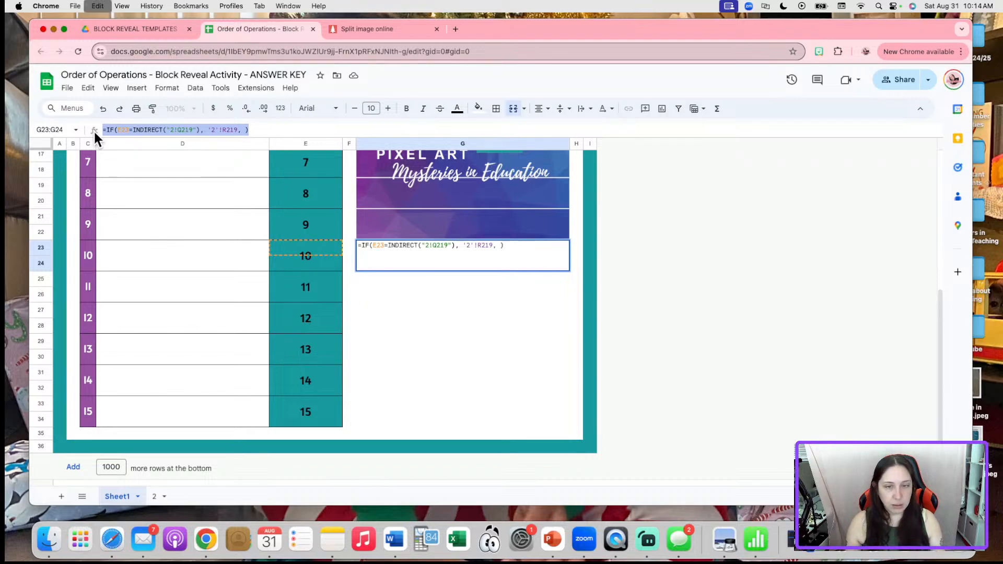
{"action": "key", "text": "Return"}
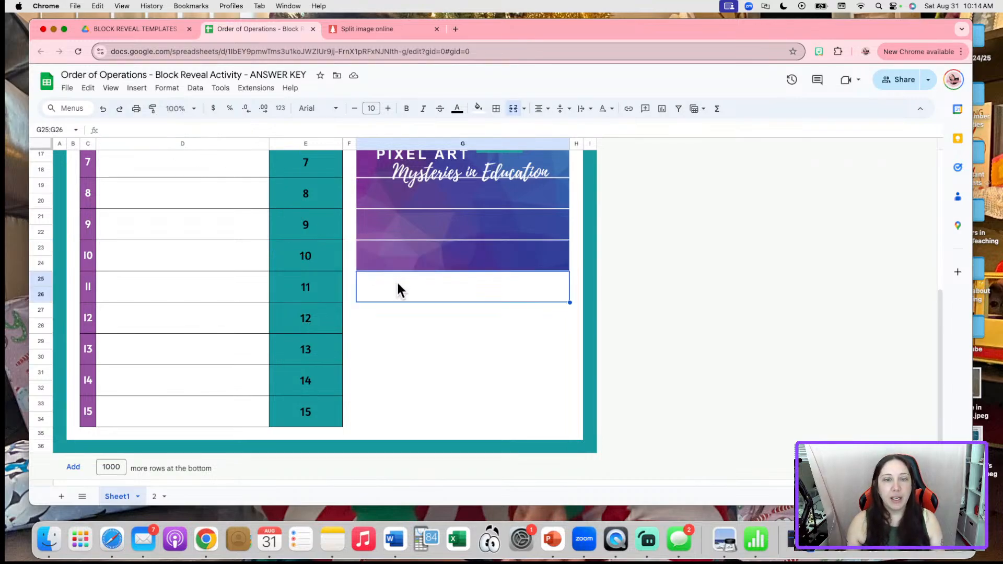
{"action": "key", "text": "super+v"}
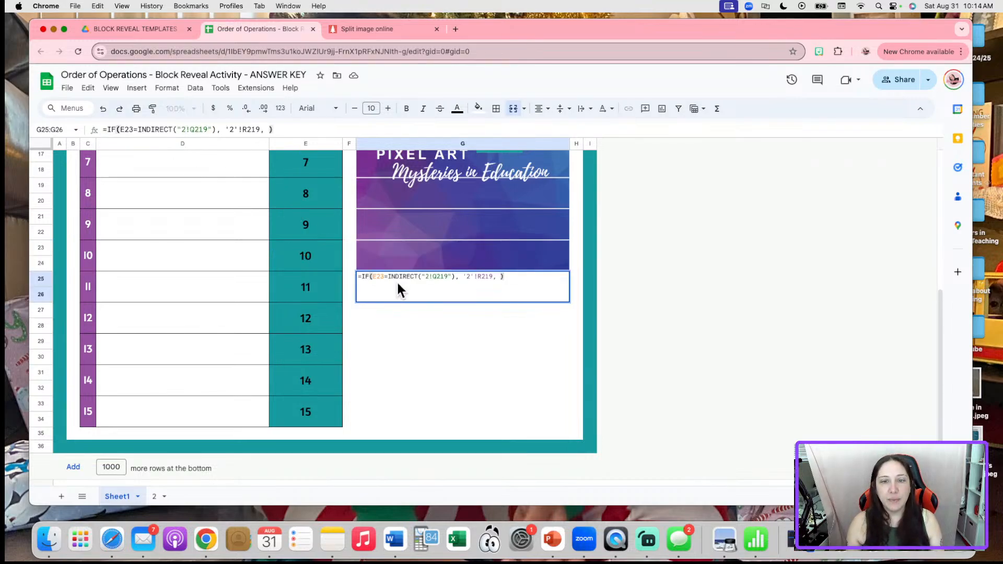
{"action": "left_click", "coordinate": [640, 311]}
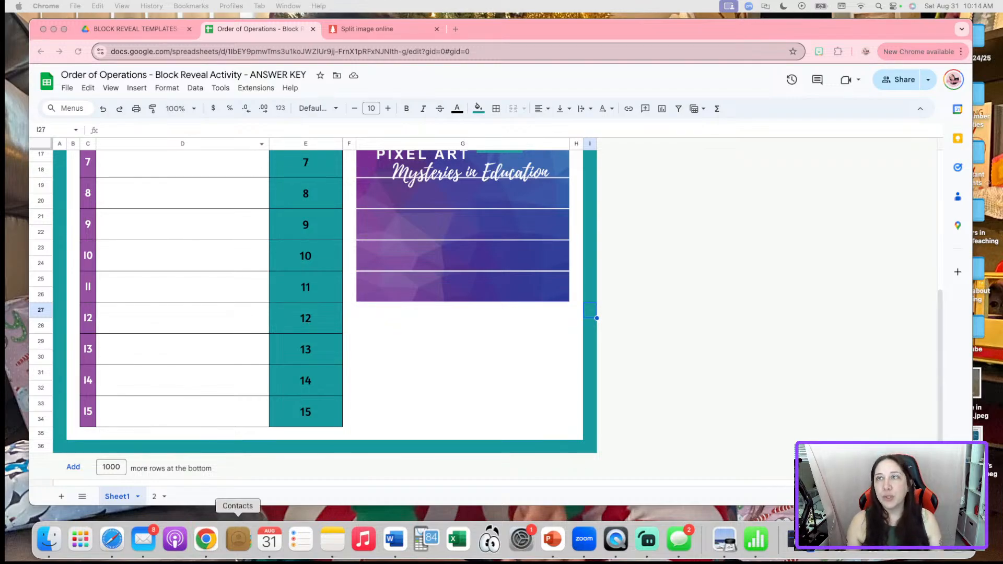
Change the E23 reference in G25's formula to E25
{"action": "left_click", "coordinate": [494, 286]}
{"action": "double_click", "coordinate": [494, 286]}
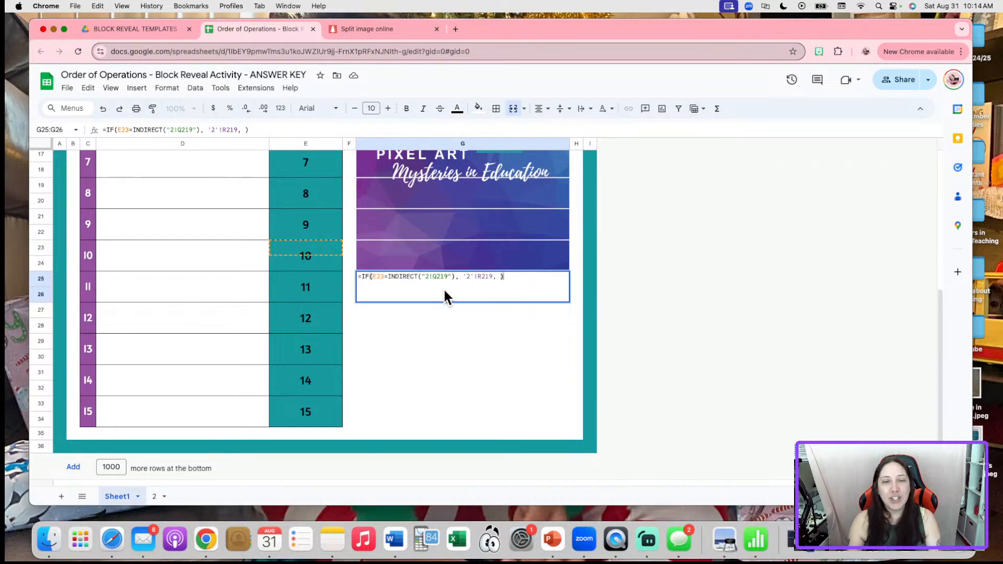
{"action": "left_click", "coordinate": [385, 276]}
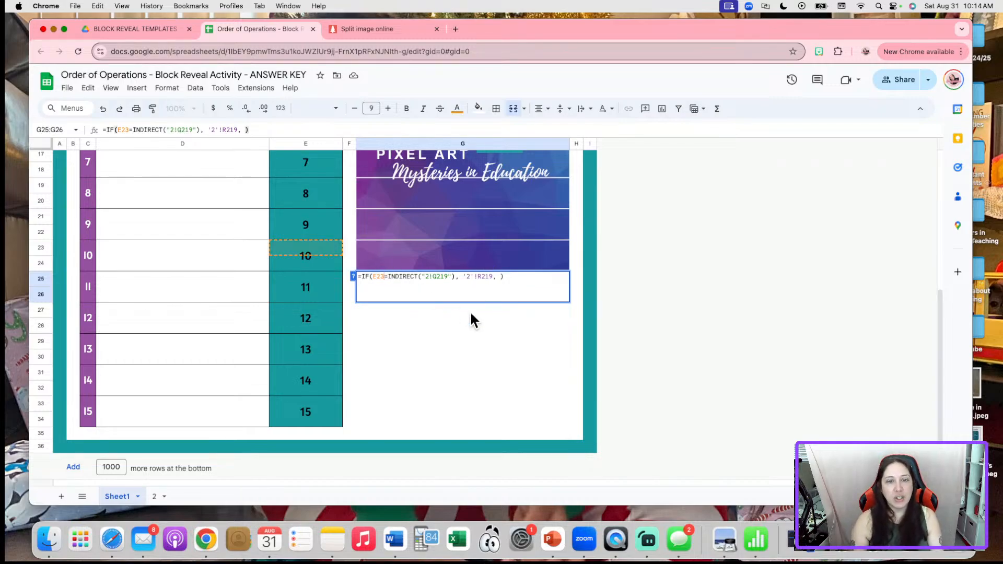
{"action": "key", "text": "BackSpace"}
{"action": "type", "text": "5"}
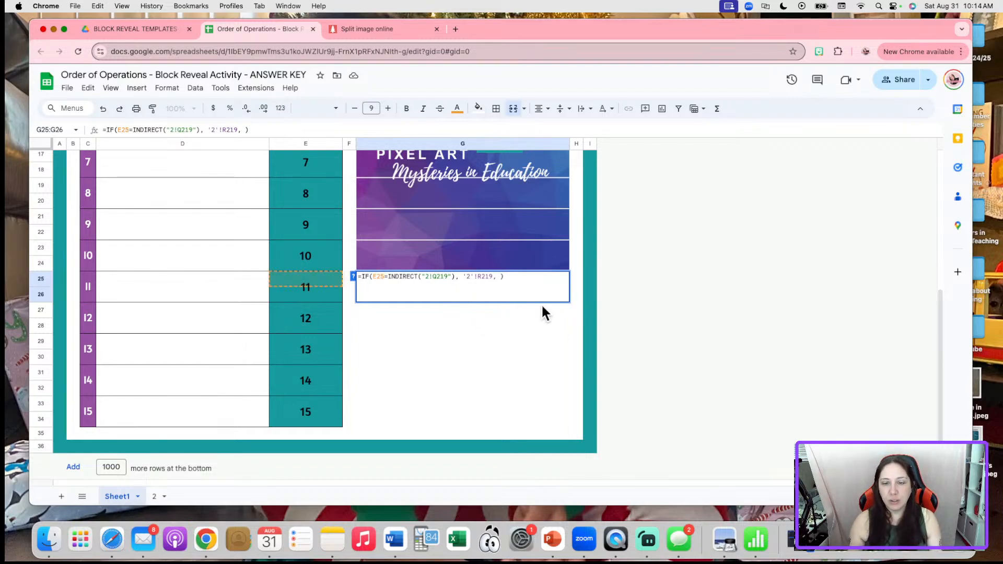
{"action": "key", "text": "Return"}
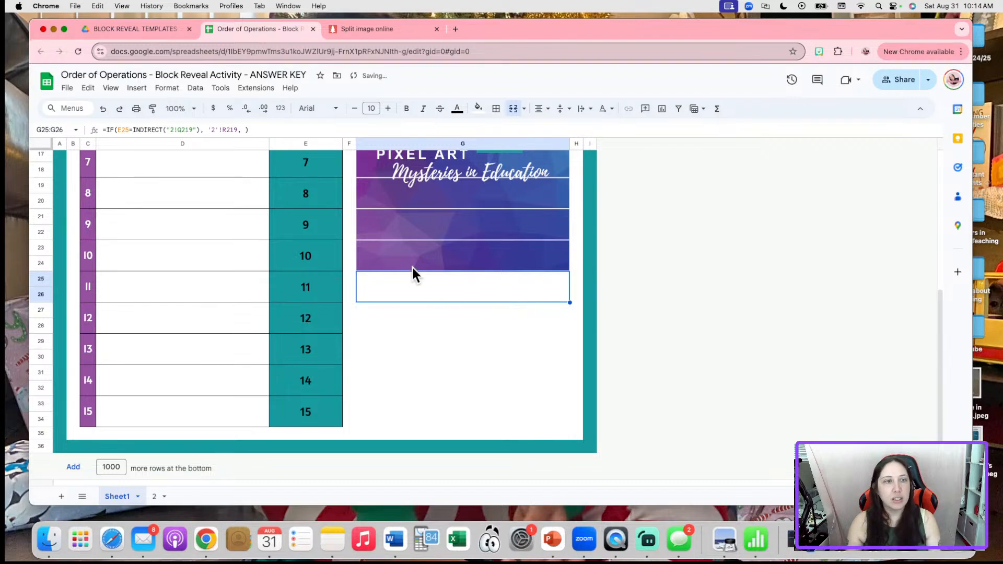
Review the formulas in answer cells G17 through G24 to check the row pattern
{"action": "left_click", "coordinate": [412, 231]}
{"action": "left_click", "coordinate": [412, 256]}
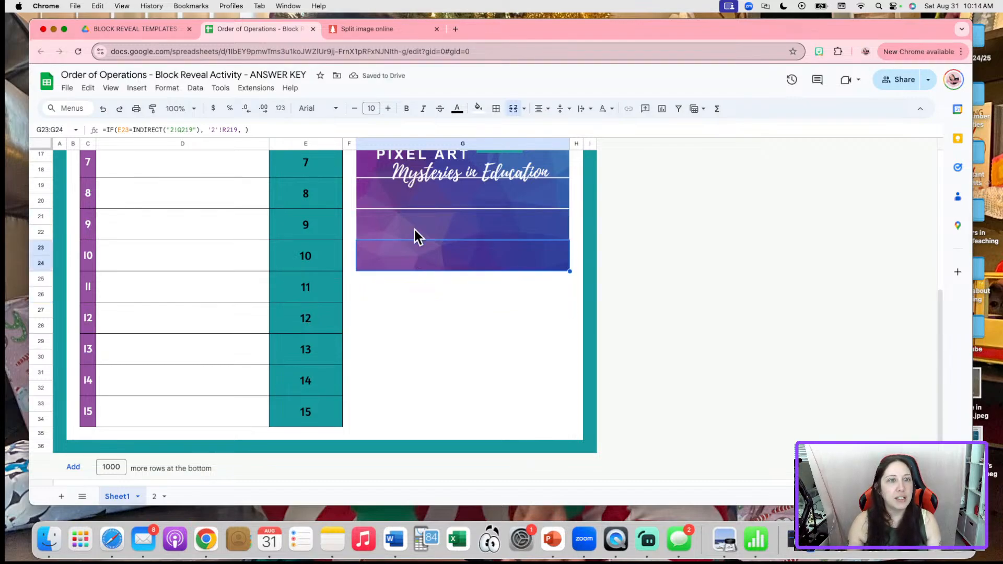
{"action": "left_click", "coordinate": [415, 217]}
{"action": "left_click", "coordinate": [416, 192]}
{"action": "scroll", "coordinate": [452, 230], "scroll_direction": "up", "scroll_amount": 2}
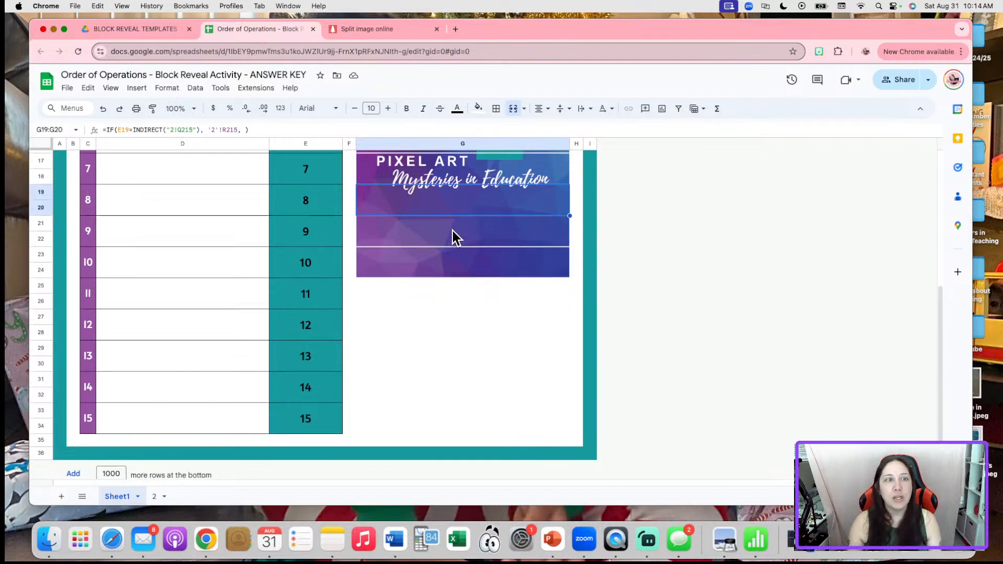
{"action": "left_click", "coordinate": [409, 205]}
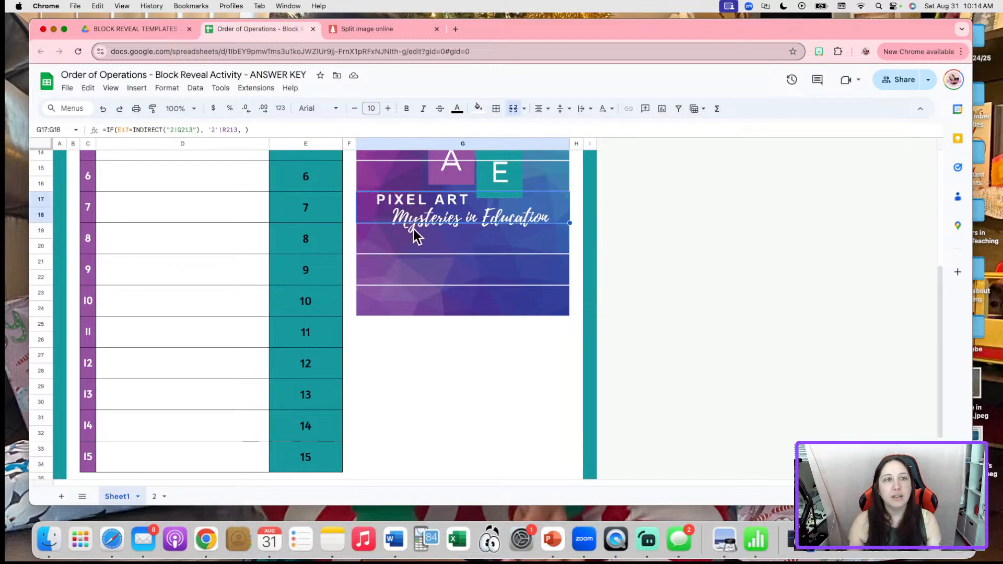
{"action": "left_click", "coordinate": [421, 262]}
{"action": "left_click", "coordinate": [426, 298]}
Update G25's sheet 2 references from Q219 and R219 to Q221 and R221
{"action": "left_click", "coordinate": [429, 330]}
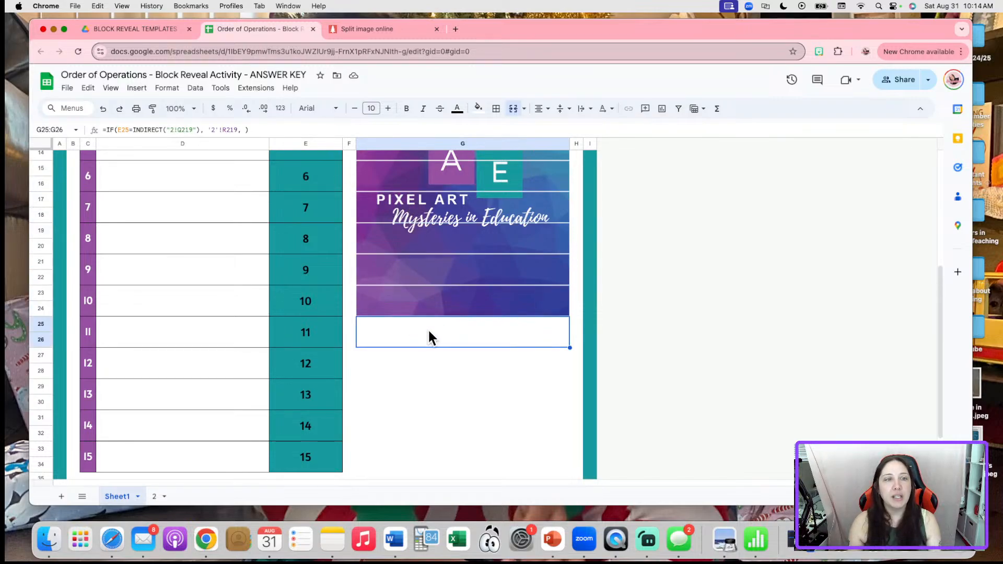
{"action": "double_click", "coordinate": [428, 331]}
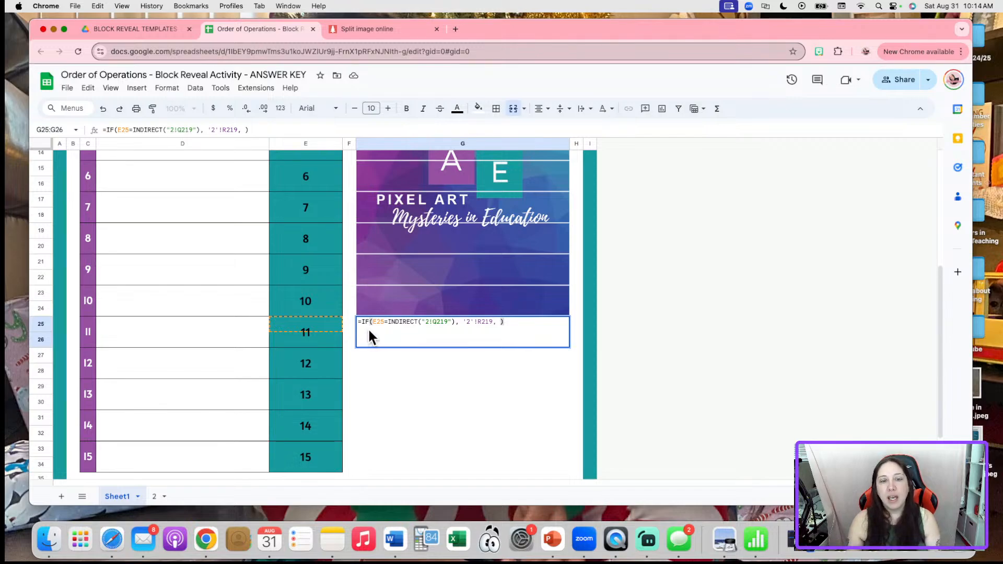
{"action": "left_click", "coordinate": [444, 322]}
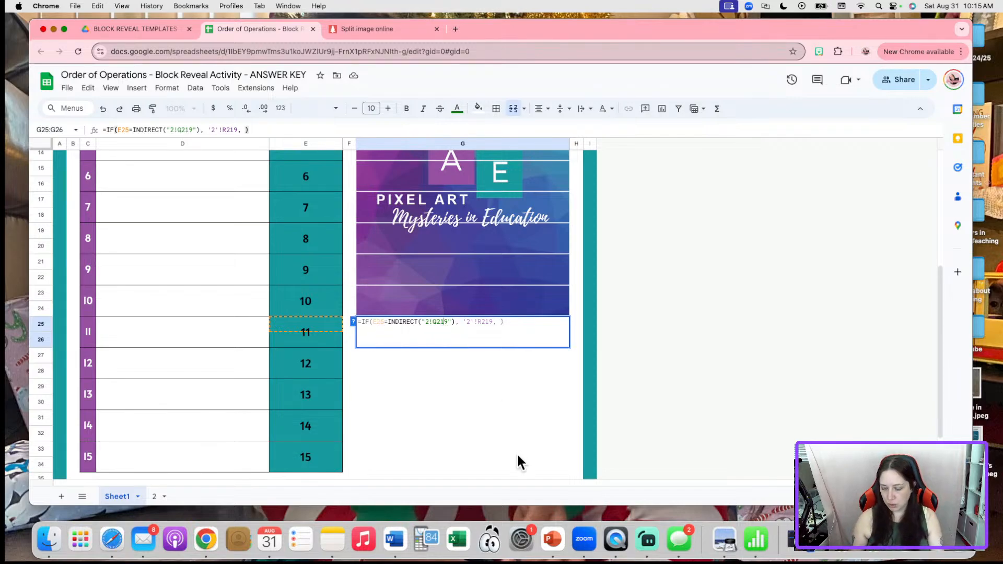
{"action": "key", "text": "BackSpace"}
{"action": "key", "text": "BackSpace"}
{"action": "type", "text": "21"}
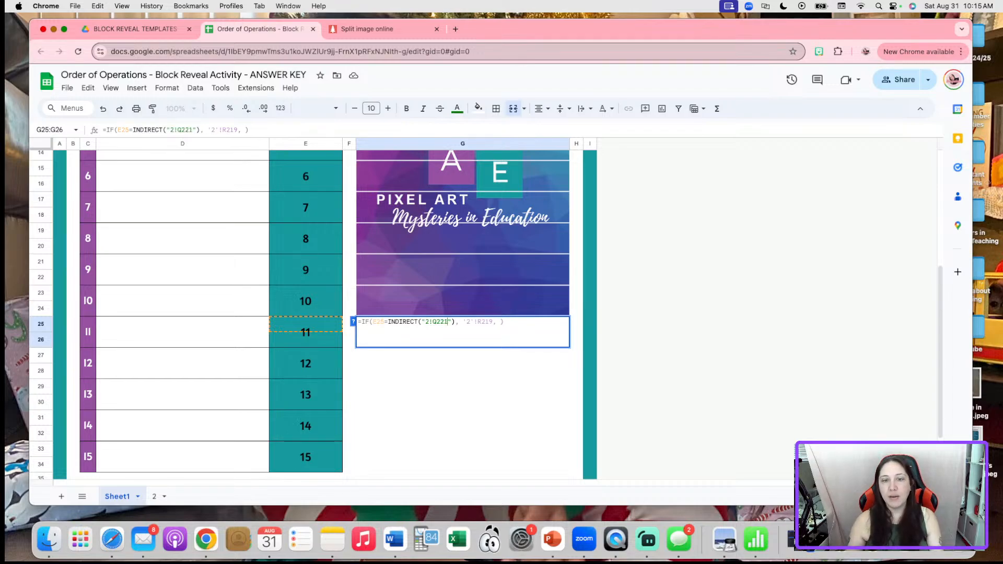
{"action": "left_click", "coordinate": [491, 321]}
{"action": "key", "text": "BackSpace"}
{"action": "key", "text": "BackSpace"}
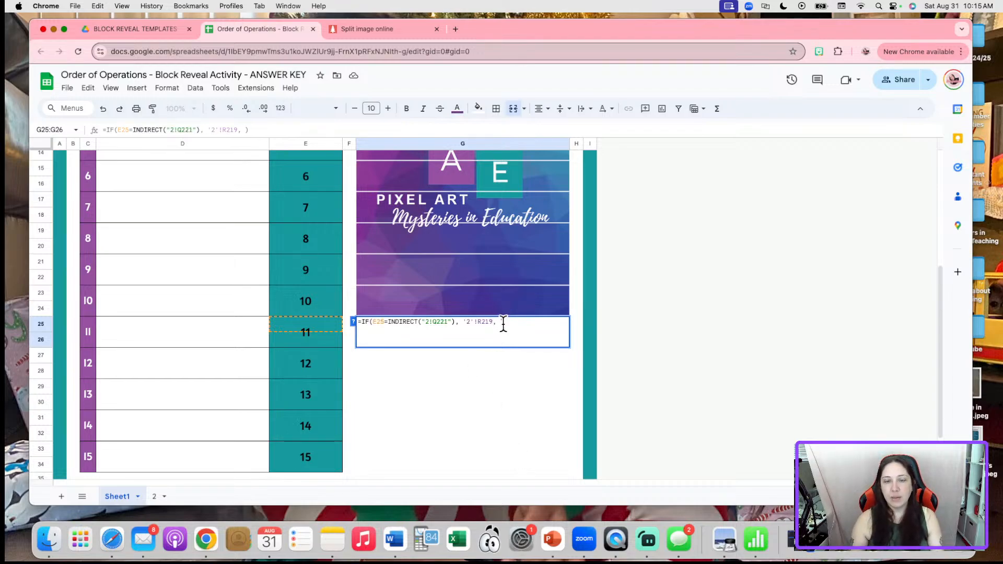
{"action": "type", "text": "21"}
{"action": "key", "text": "Return"}
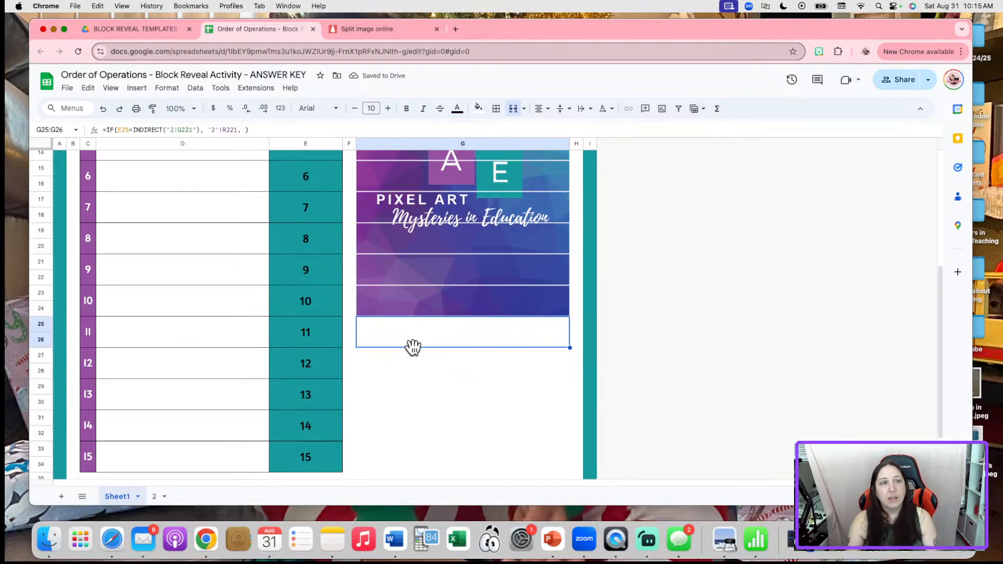
Copy G25's formula into block 12's answer cell G27
{"action": "left_click_drag", "start_coordinate": [268, 129], "coordinate": [25, 130]}
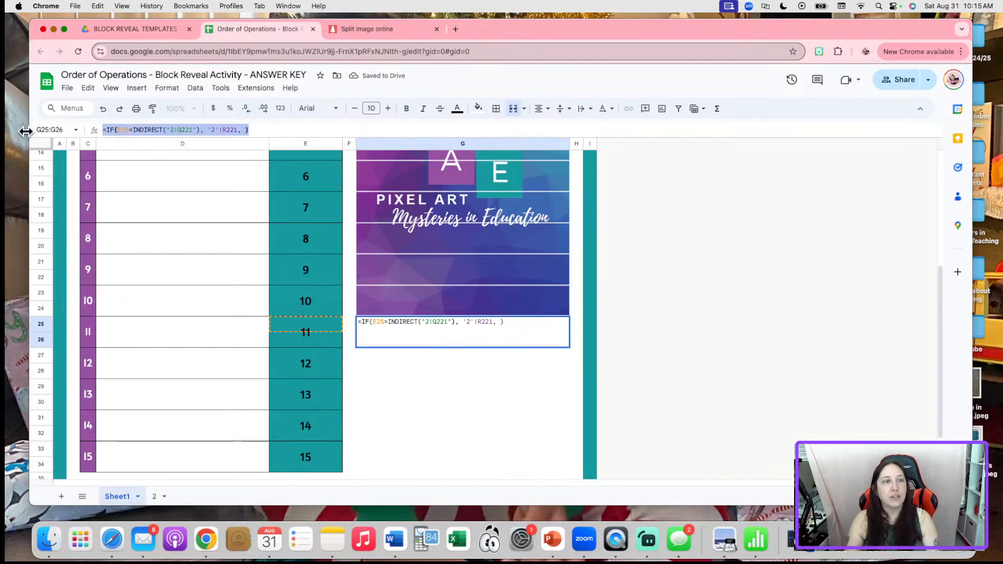
{"action": "key", "text": "ctrl+c"}
{"action": "left_click", "coordinate": [432, 359]}
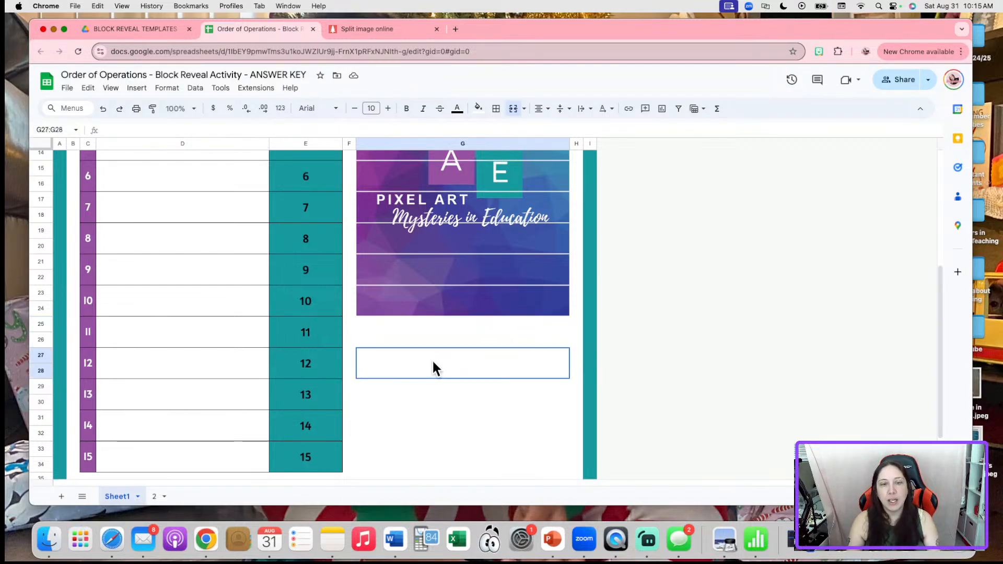
{"action": "double_click", "coordinate": [428, 364]}
{"action": "key", "text": "ctrl+v"}
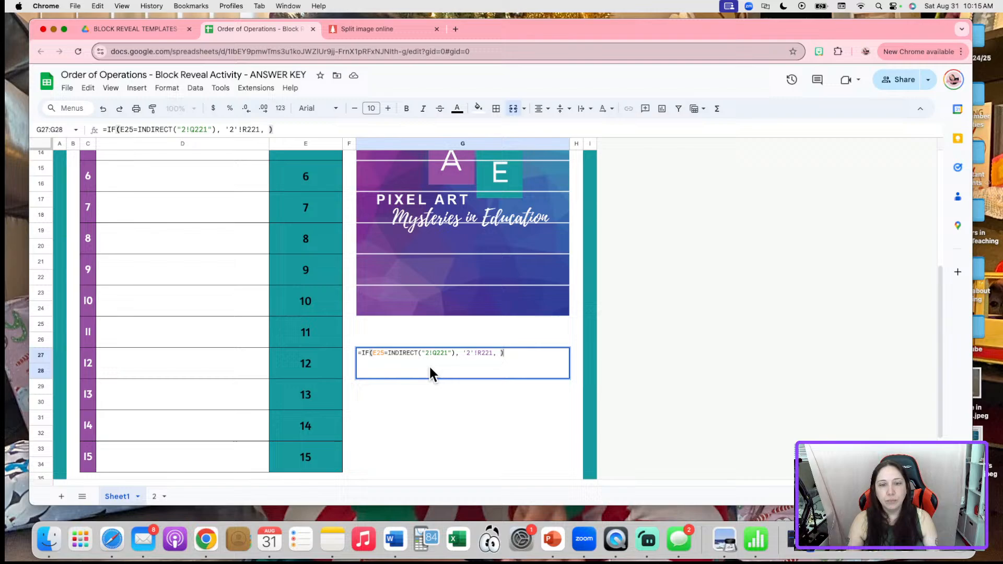
Change G27's references to E27, Q223 and R223
{"action": "left_click", "coordinate": [382, 353]}
{"action": "key", "text": "BackSpace"}
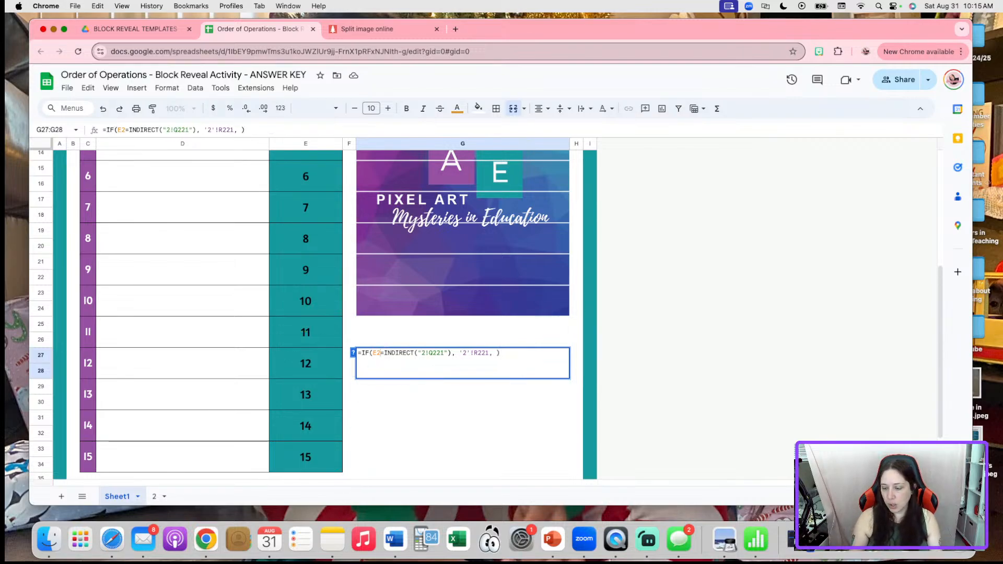
{"action": "type", "text": "7"}
{"action": "left_click", "coordinate": [447, 353]}
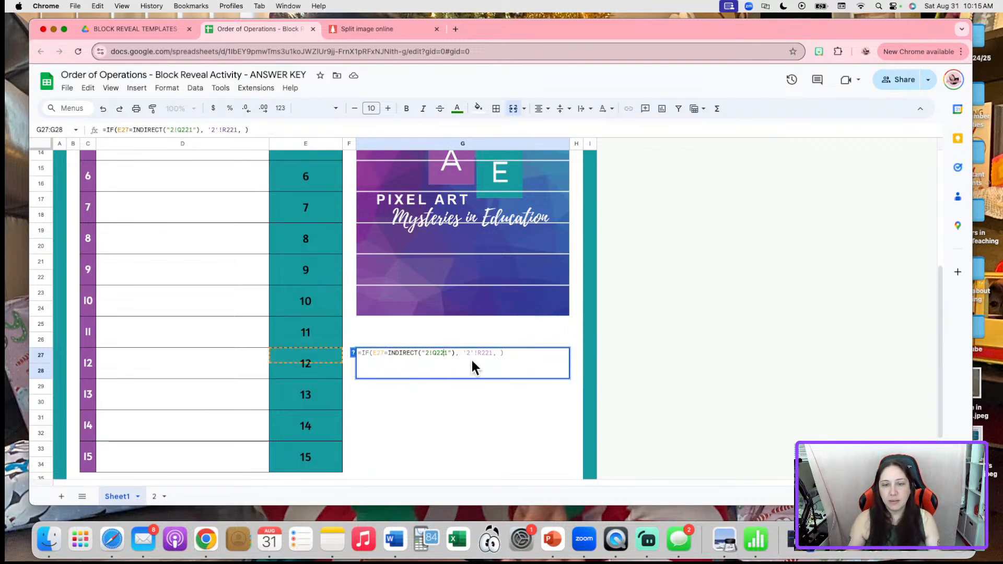
{"action": "key", "text": "BackSpace"}
{"action": "type", "text": "3"}
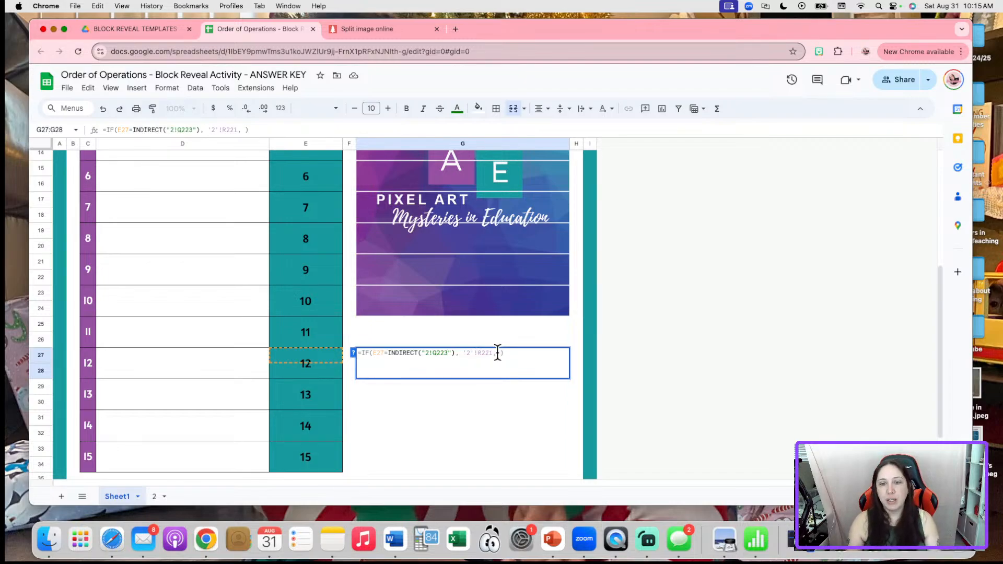
{"action": "left_click", "coordinate": [489, 353]}
{"action": "key", "text": "Delete"}
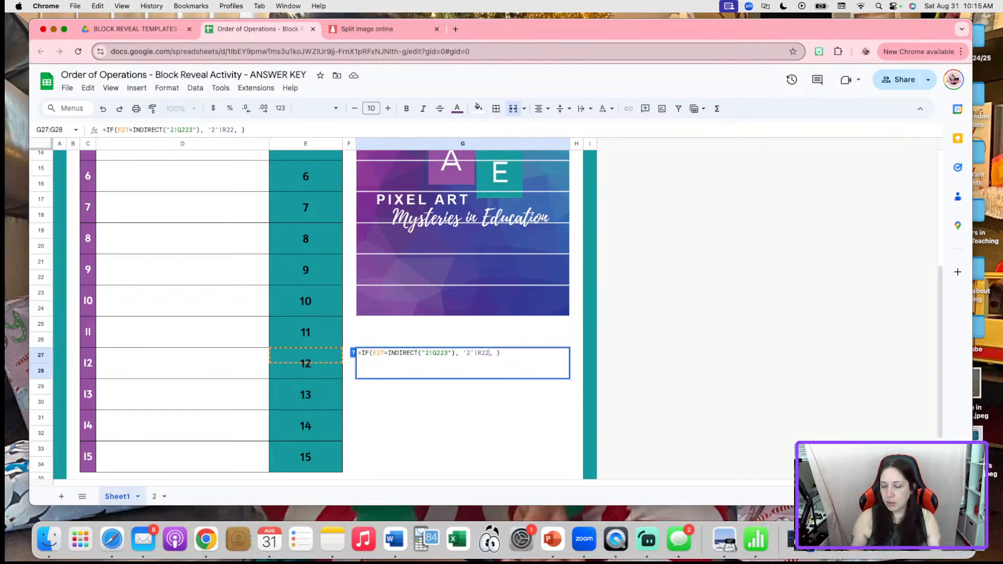
{"action": "type", "text": "3"}
{"action": "key", "text": "Return"}
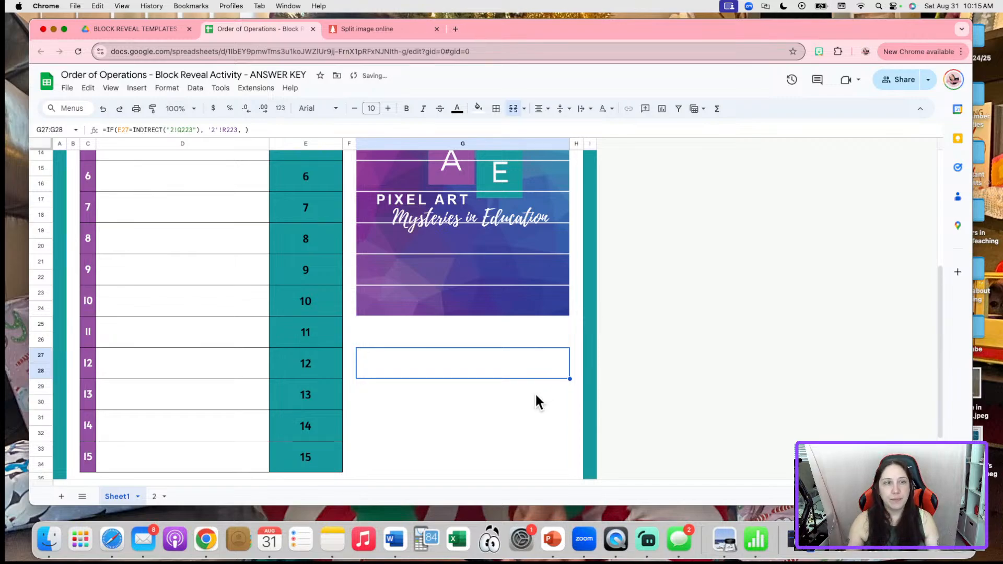
{"action": "left_click", "coordinate": [419, 385]}
Adapt block 13's formula in G29 to use E29, Q225 and R225
{"action": "double_click", "coordinate": [418, 384]}
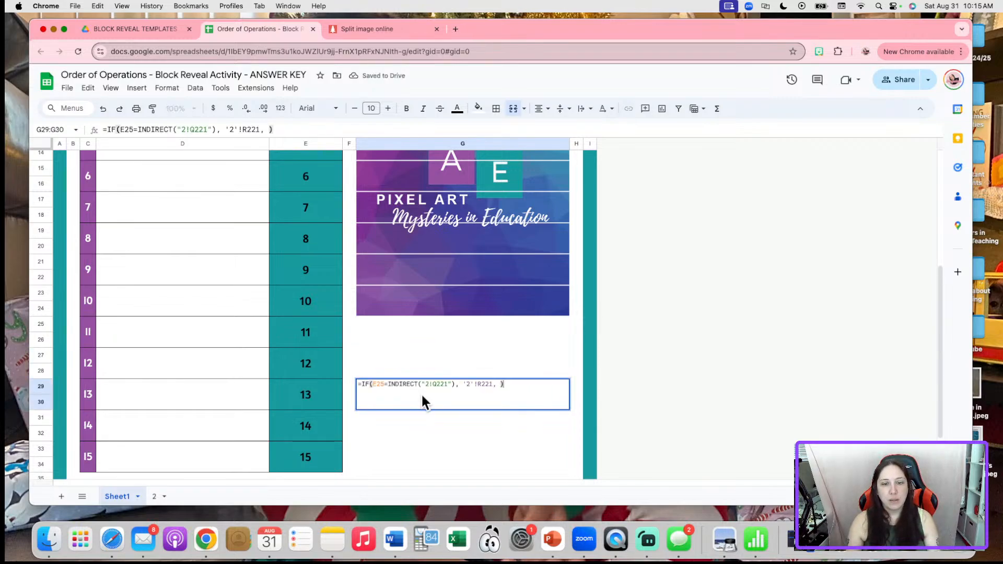
{"action": "left_click", "coordinate": [384, 385]}
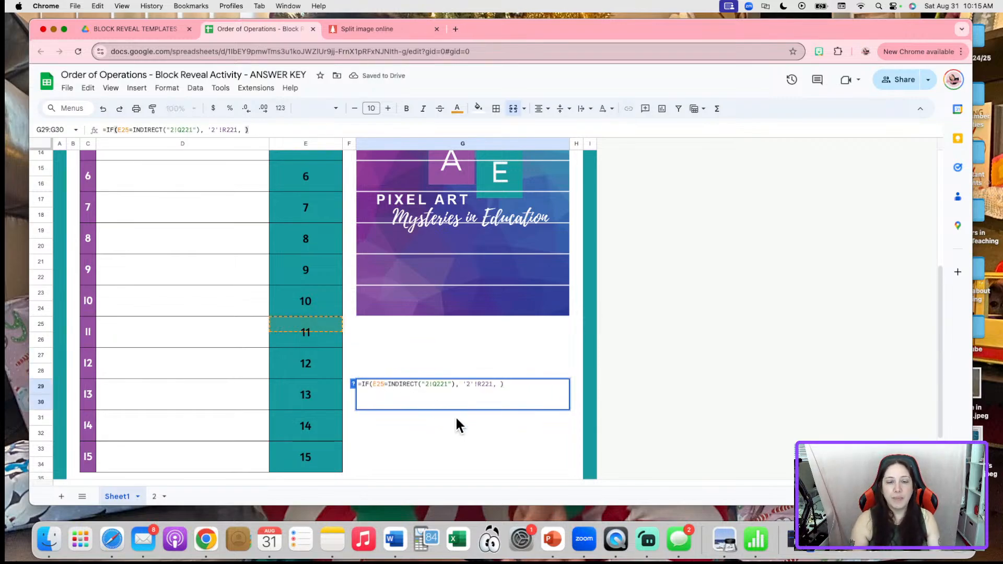
{"action": "key", "text": "BackSpace"}
{"action": "type", "text": "9"}
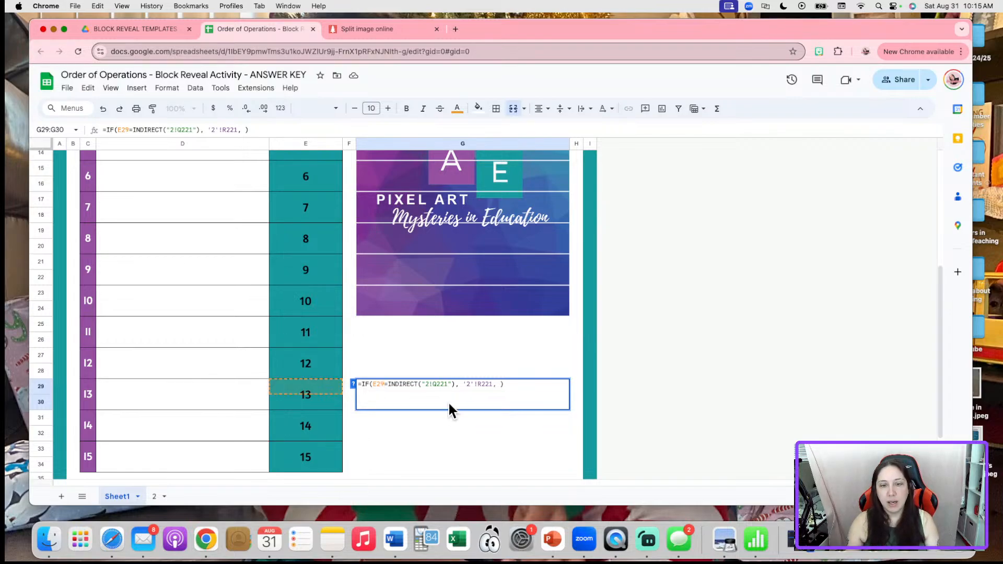
{"action": "left_click", "coordinate": [448, 384]}
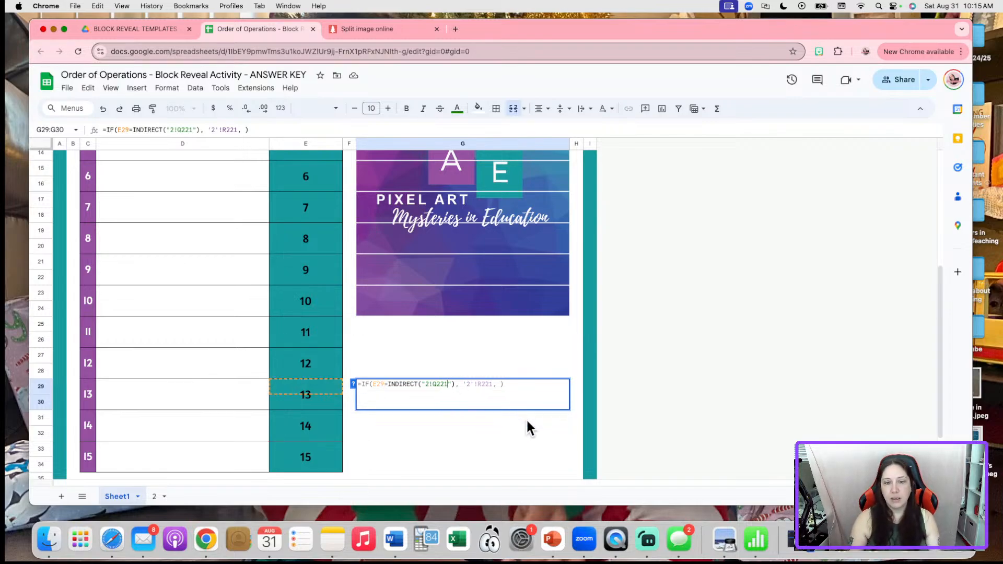
{"action": "key", "text": "BackSpace"}
{"action": "type", "text": "5"}
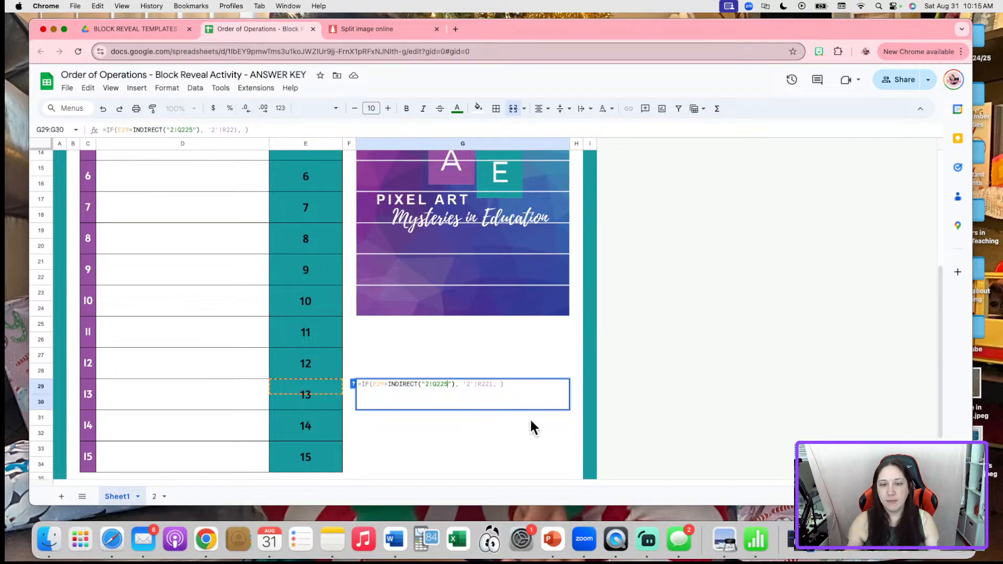
{"action": "left_click", "coordinate": [492, 384]}
{"action": "key", "text": "BackSpace"}
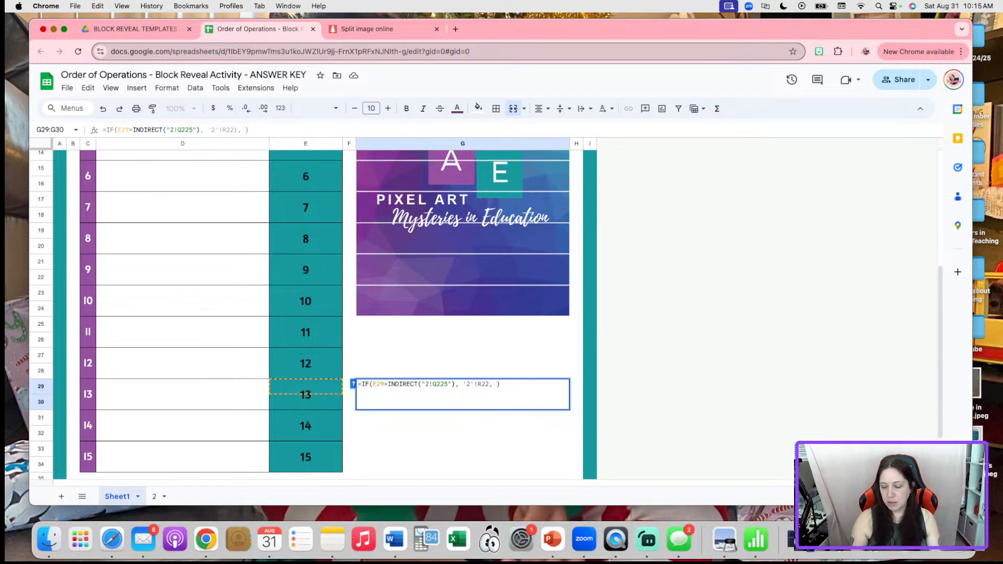
{"action": "type", "text": "5"}
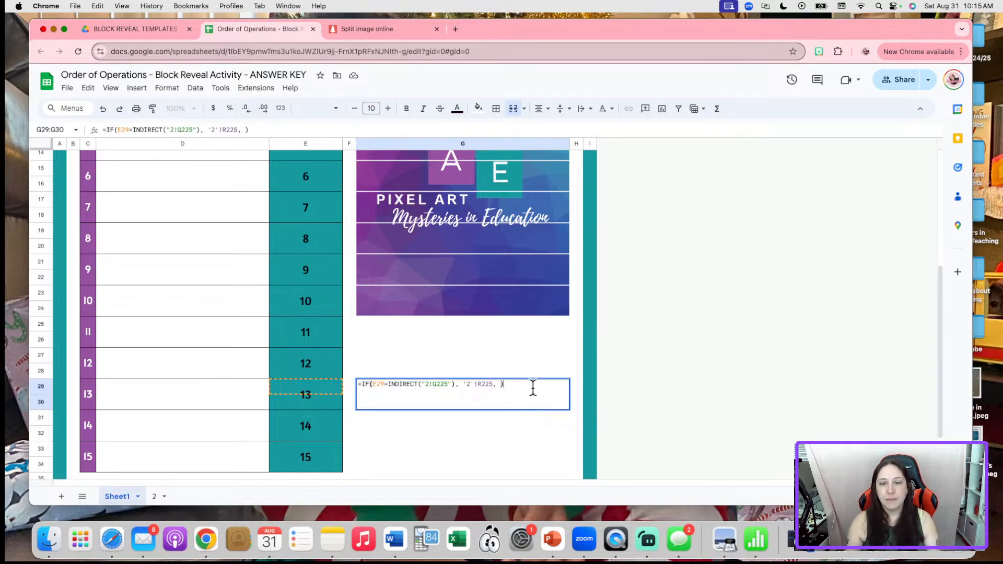
Copy block 13's formula into block 14's answer cell G31
{"action": "left_click_drag", "start_coordinate": [511, 384], "coordinate": [337, 380]}
{"action": "key", "text": "cmd+c"}
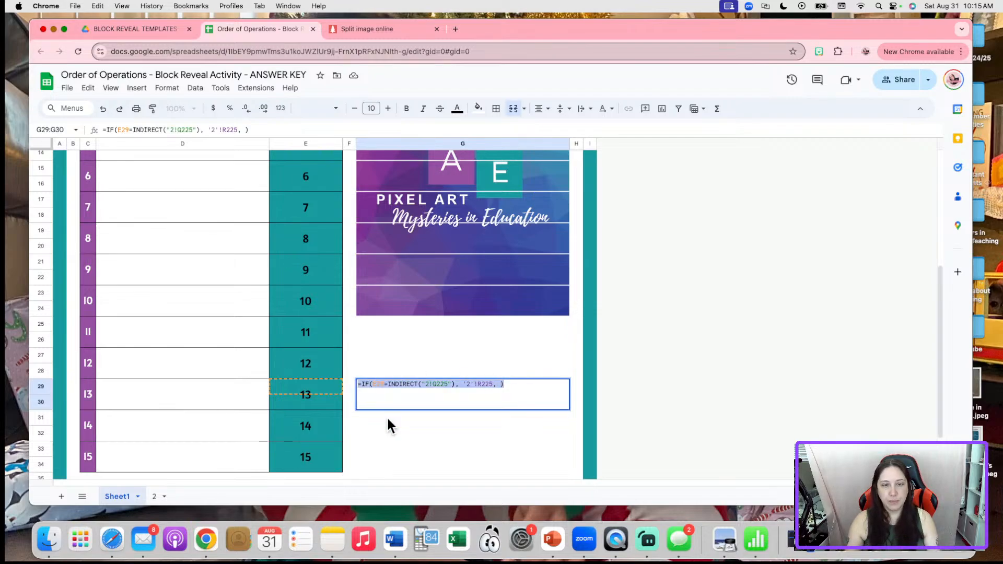
{"action": "double_click", "coordinate": [396, 424]}
{"action": "key", "text": "cmd+v"}
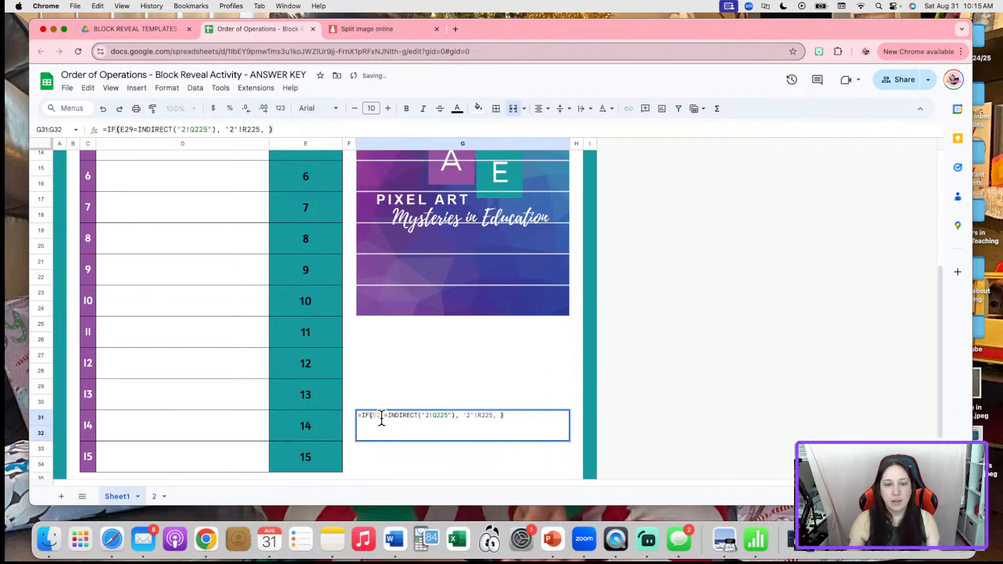
Change G31's references to E31, Q227 and R227
{"action": "left_click", "coordinate": [385, 416]}
{"action": "key", "text": "BackSpace"}
{"action": "type", "text": "31"}
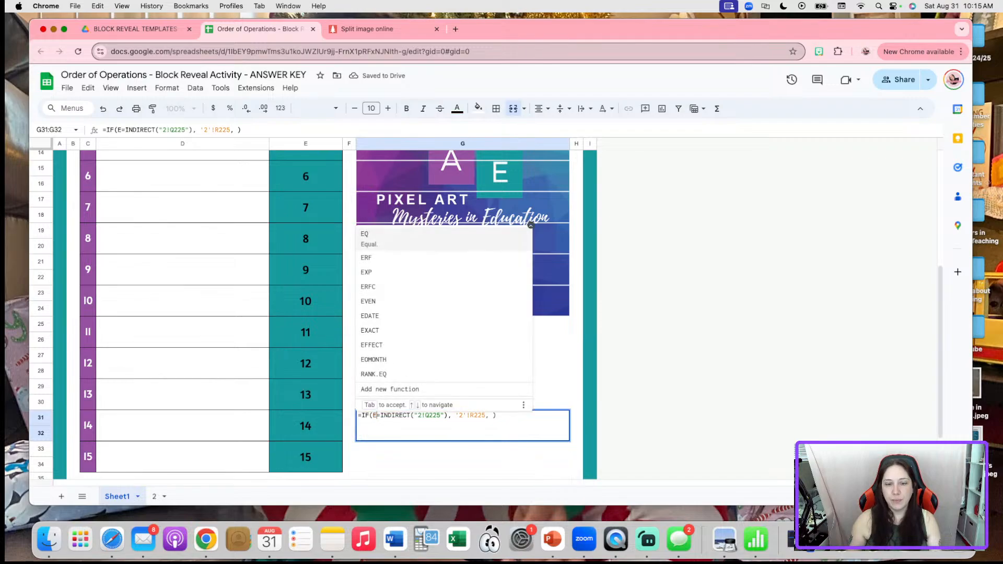
{"action": "left_click", "coordinate": [448, 416]}
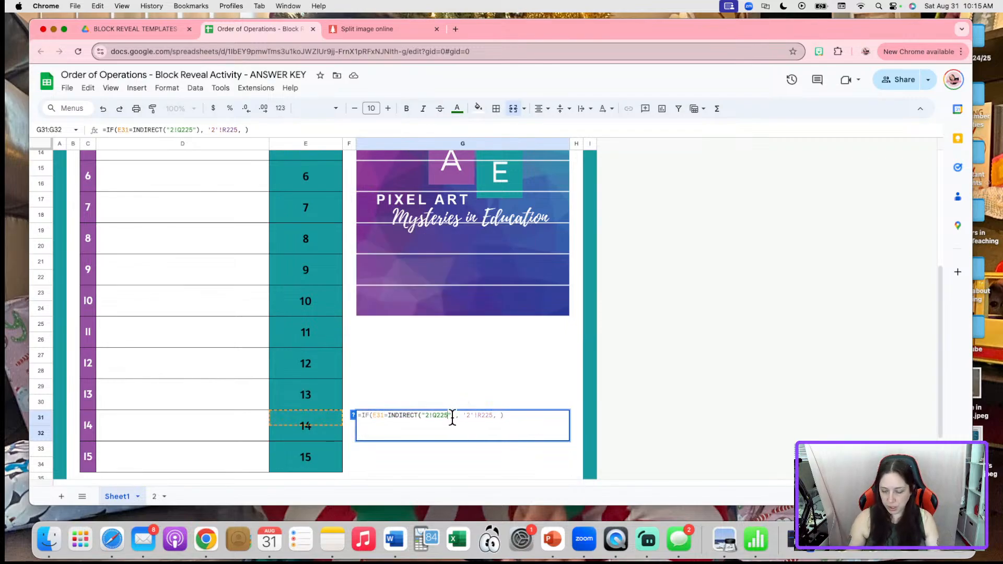
{"action": "key", "text": "BackSpace"}
{"action": "type", "text": "7"}
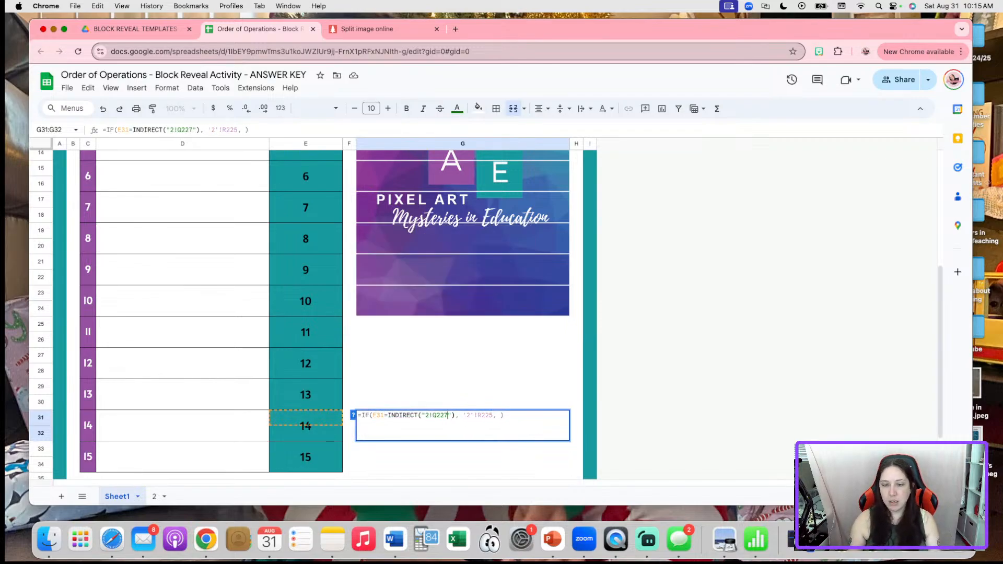
{"action": "left_click", "coordinate": [493, 416]}
{"action": "key", "text": "BackSpace"}
{"action": "type", "text": "7"}
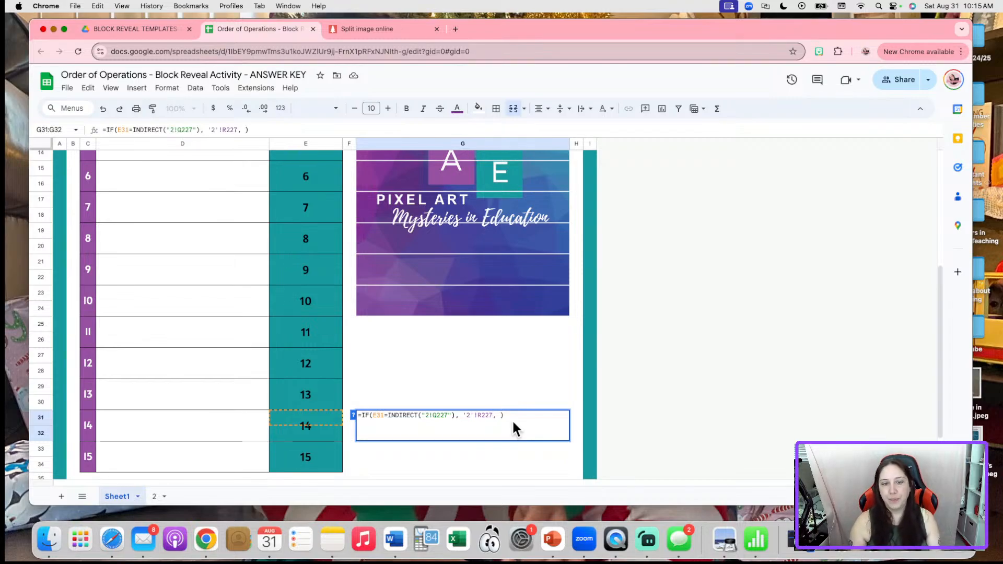
{"action": "key", "text": "Return"}
Copy block 14's formula into block 15's answer cell G33
{"action": "double_click", "coordinate": [471, 427]}
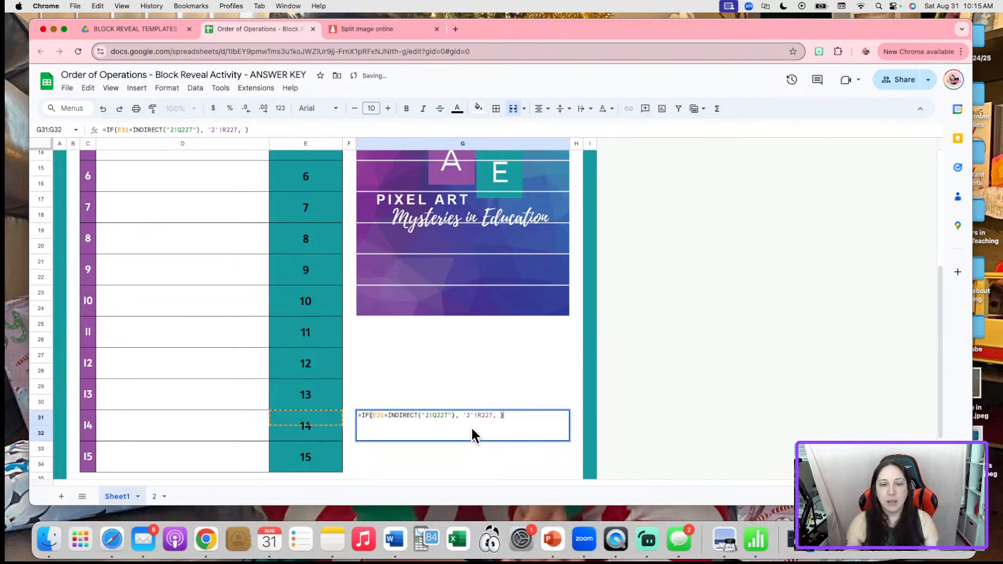
{"action": "left_click_drag", "start_coordinate": [512, 415], "coordinate": [358, 409]}
{"action": "key", "text": "super+c"}
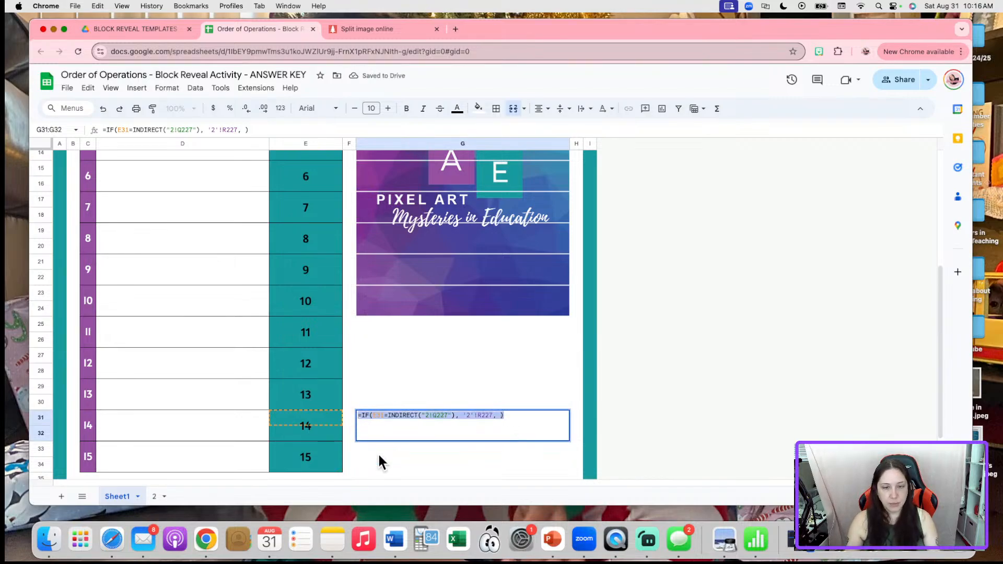
{"action": "double_click", "coordinate": [379, 448]}
{"action": "key", "text": "super+v"}
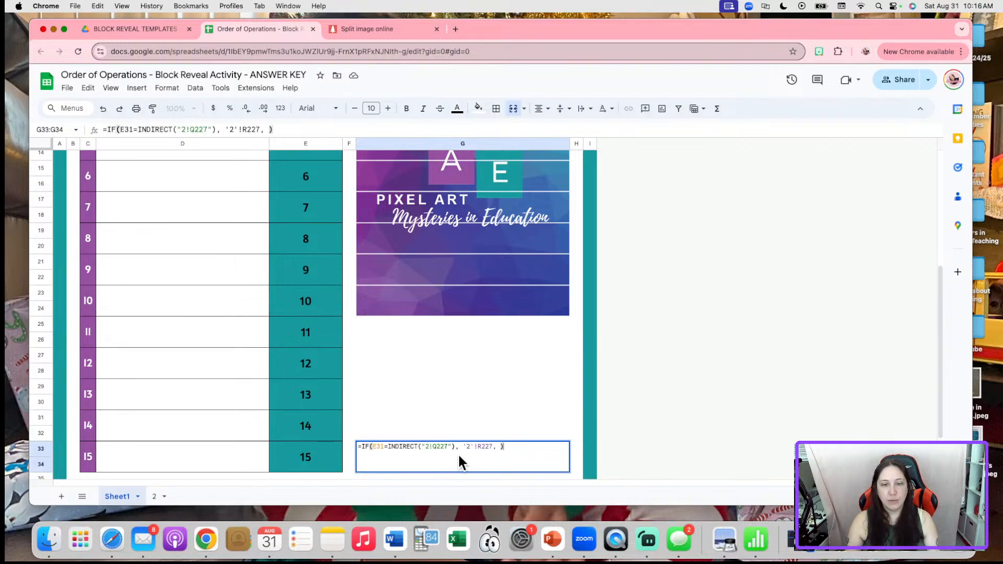
Change G33's references to E33, Q229 and R229
{"action": "left_click", "coordinate": [385, 446]}
{"action": "key", "text": "BackSpace"}
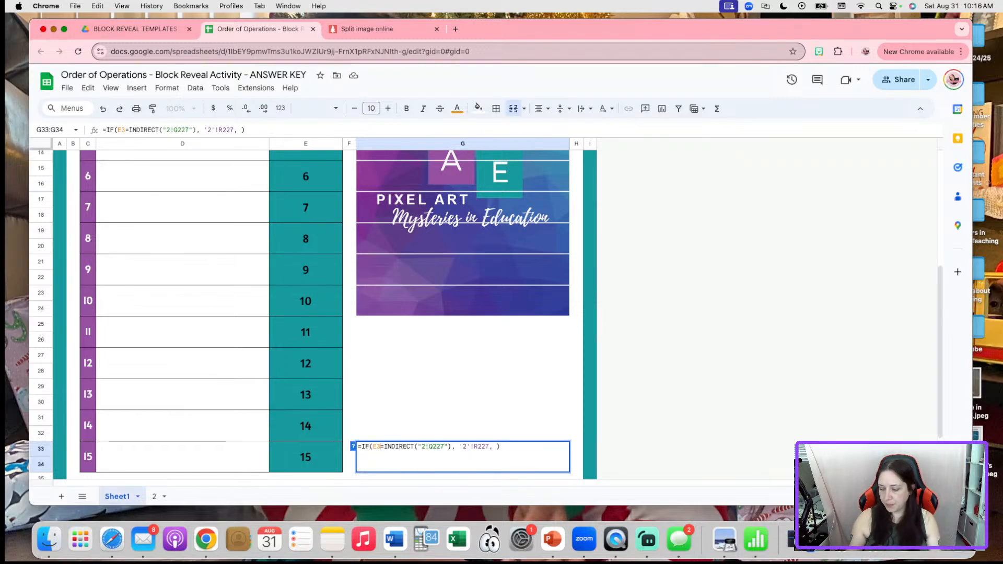
{"action": "type", "text": "3"}
{"action": "left_click", "coordinate": [452, 447]}
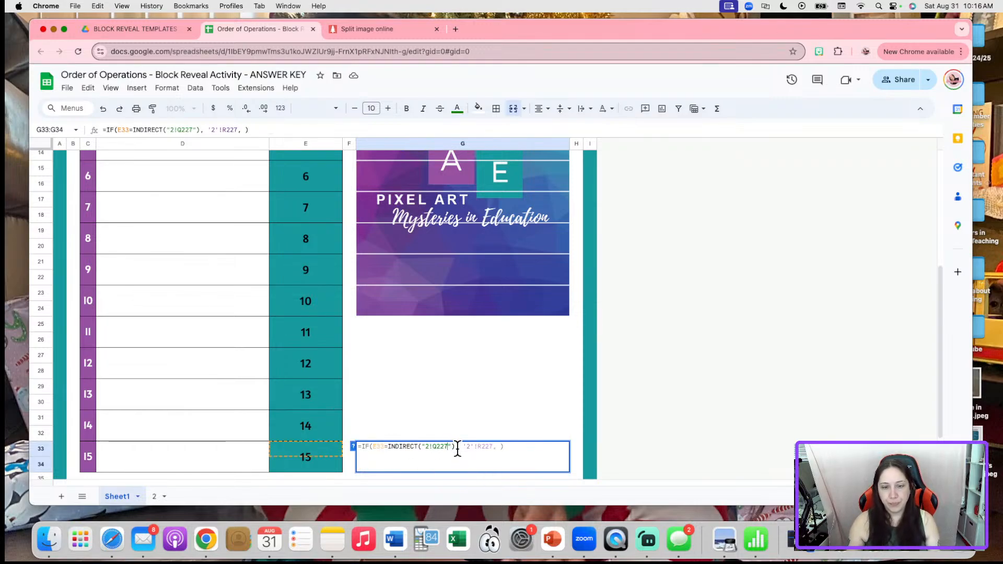
{"action": "key", "text": "BackSpace"}
{"action": "type", "text": "9"}
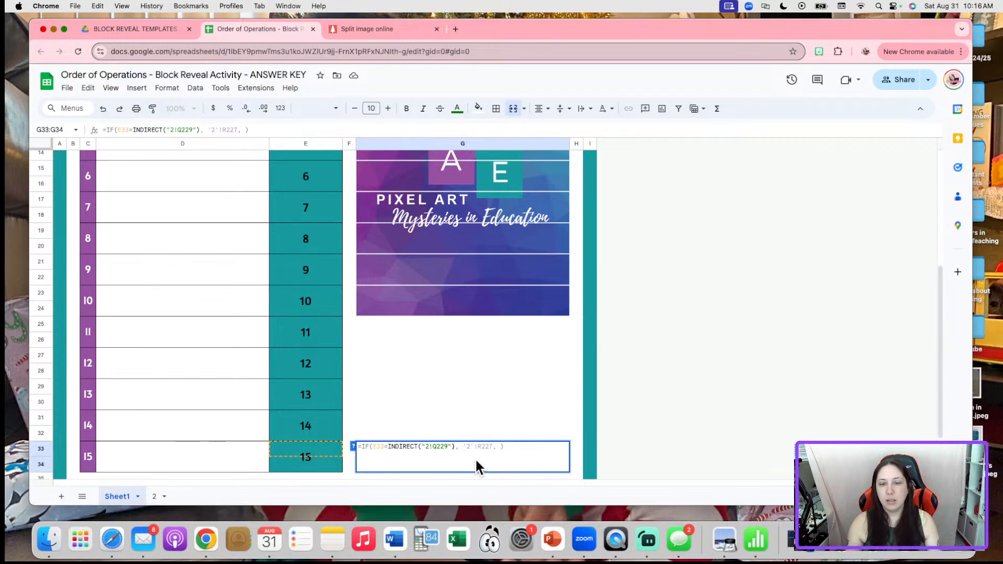
{"action": "left_click", "coordinate": [493, 447]}
{"action": "key", "text": "BackSpace"}
{"action": "type", "text": "9"}
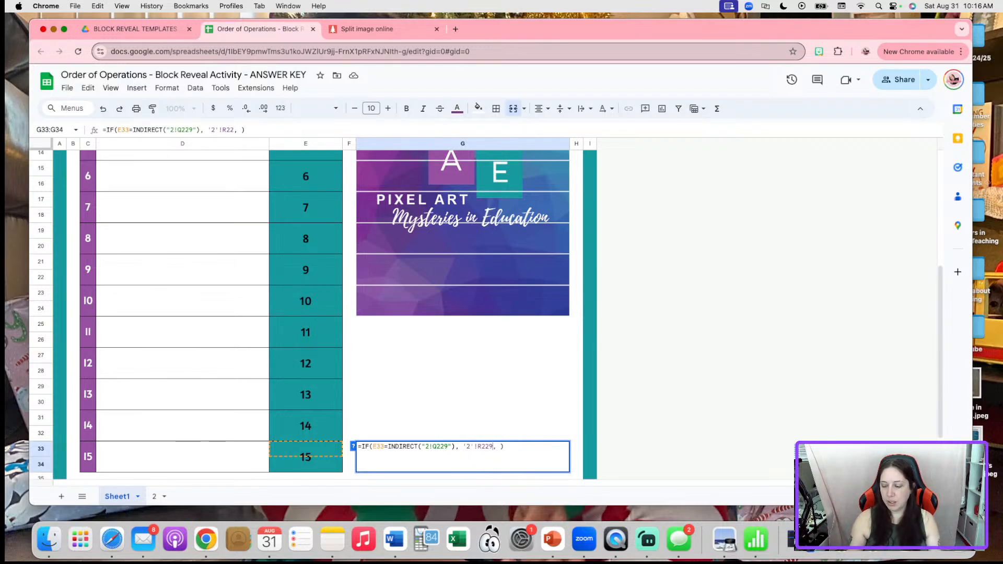
{"action": "key", "text": "Return"}
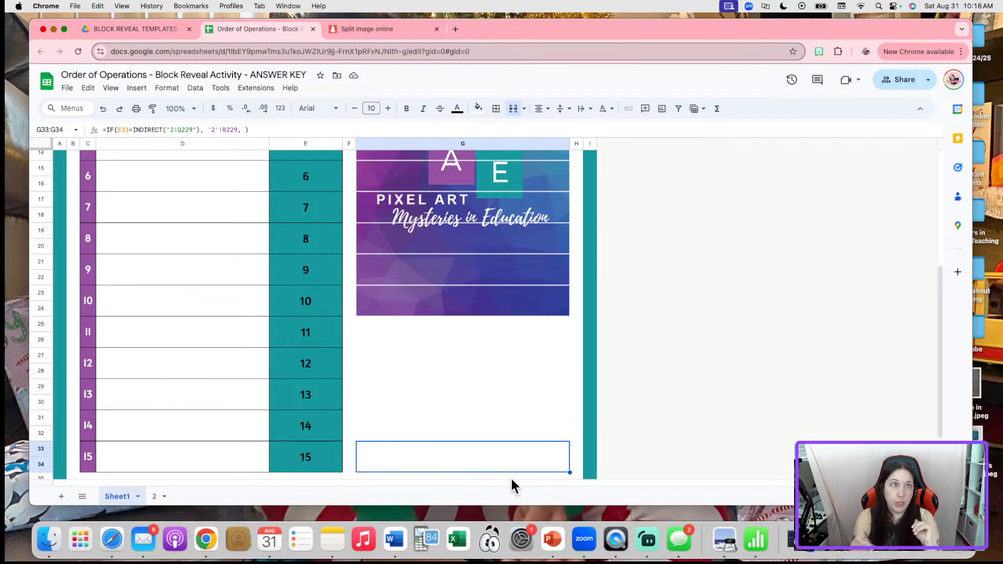
Leave block 11's answer cell and switch to the sheet named 2
{"action": "left_click", "coordinate": [539, 332]}
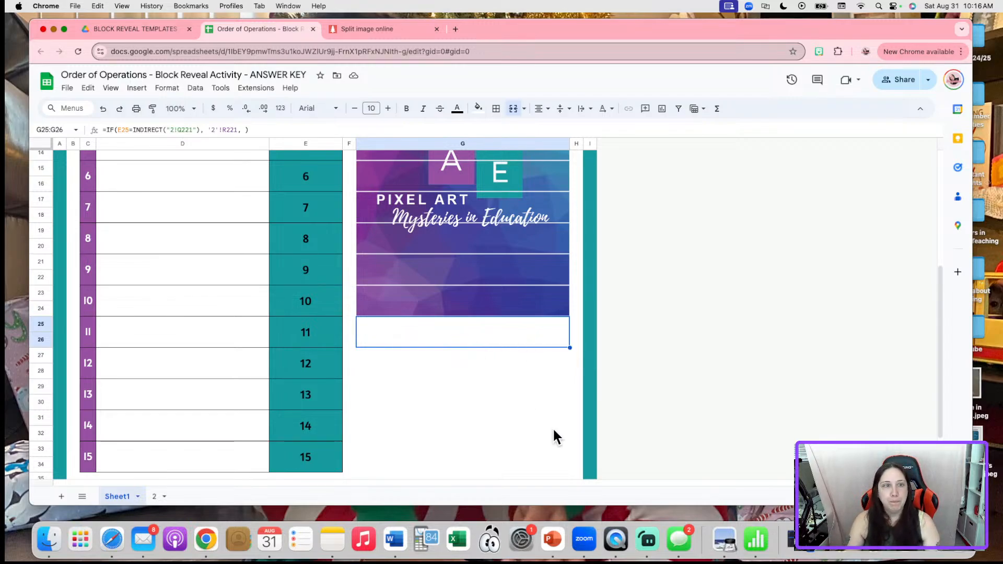
{"action": "left_click", "coordinate": [154, 497]}
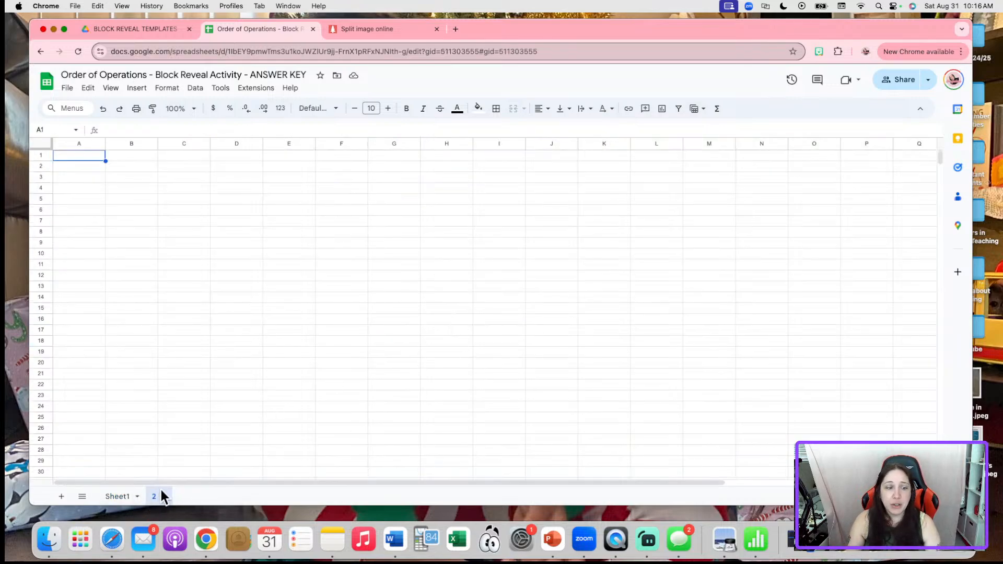
On sheet 2, clear the extra question 16 row and its image strip from the answer table
{"action": "scroll", "coordinate": [667, 337], "scroll_direction": "down", "scroll_amount": 8}
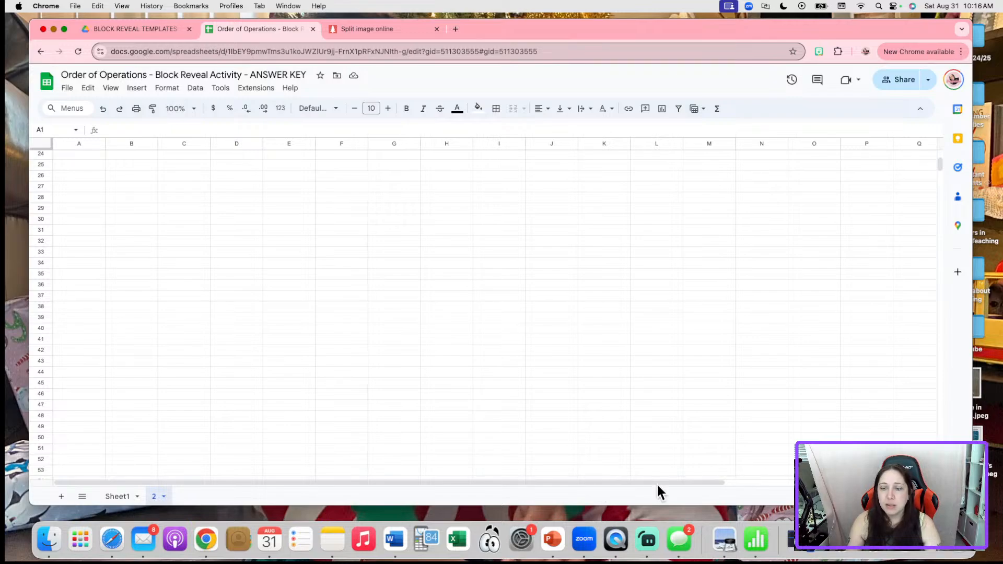
{"action": "scroll", "coordinate": [706, 480], "scroll_direction": "right", "scroll_amount": 2}
{"action": "scroll", "coordinate": [694, 388], "scroll_direction": "down", "scroll_amount": 15}
{"action": "scroll", "coordinate": [694, 391], "scroll_direction": "down", "scroll_amount": 20}
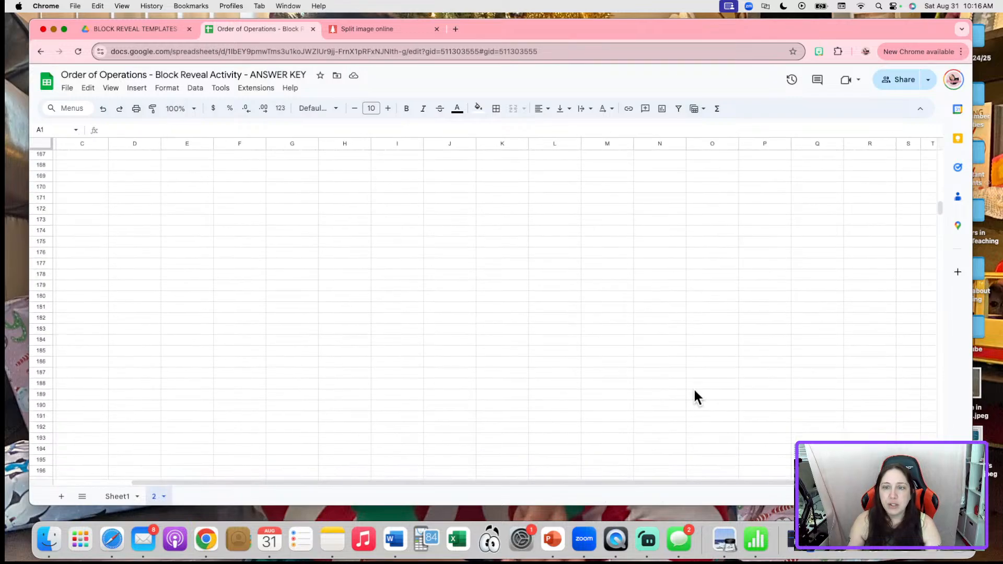
{"action": "scroll", "coordinate": [694, 388], "scroll_direction": "up", "scroll_amount": 5}
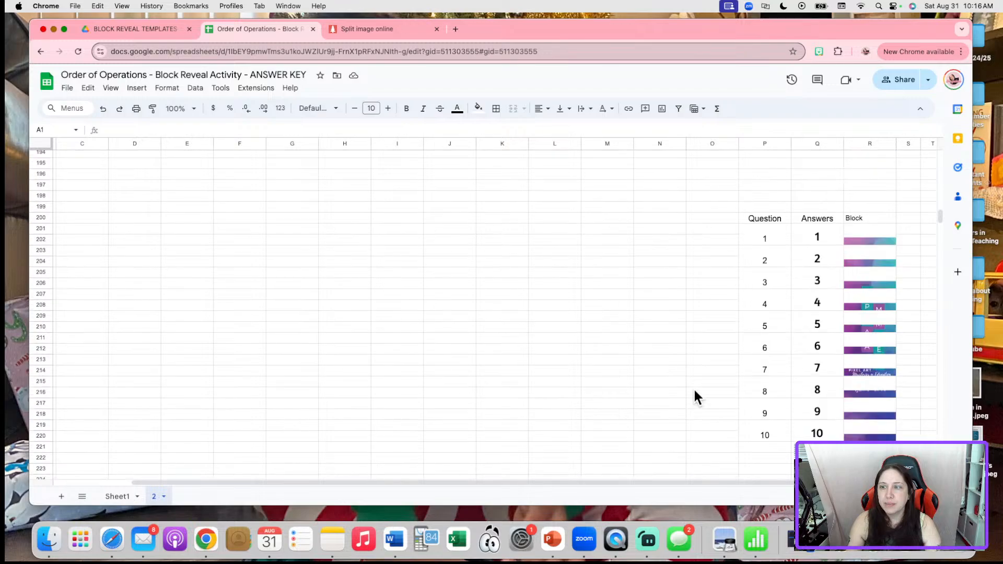
{"action": "left_click_drag", "start_coordinate": [613, 480], "coordinate": [777, 475]}
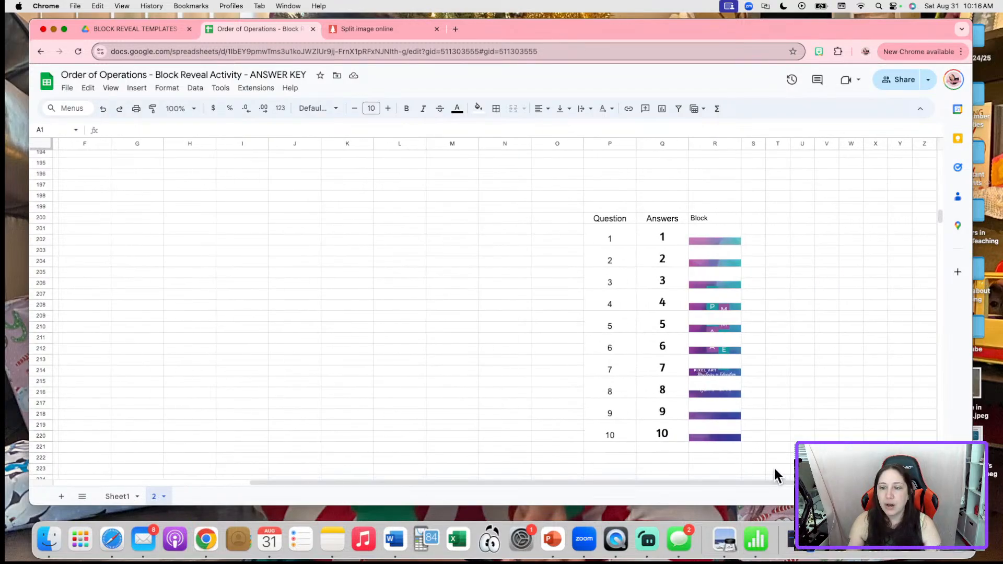
{"action": "scroll", "coordinate": [780, 438], "scroll_direction": "down", "scroll_amount": 5}
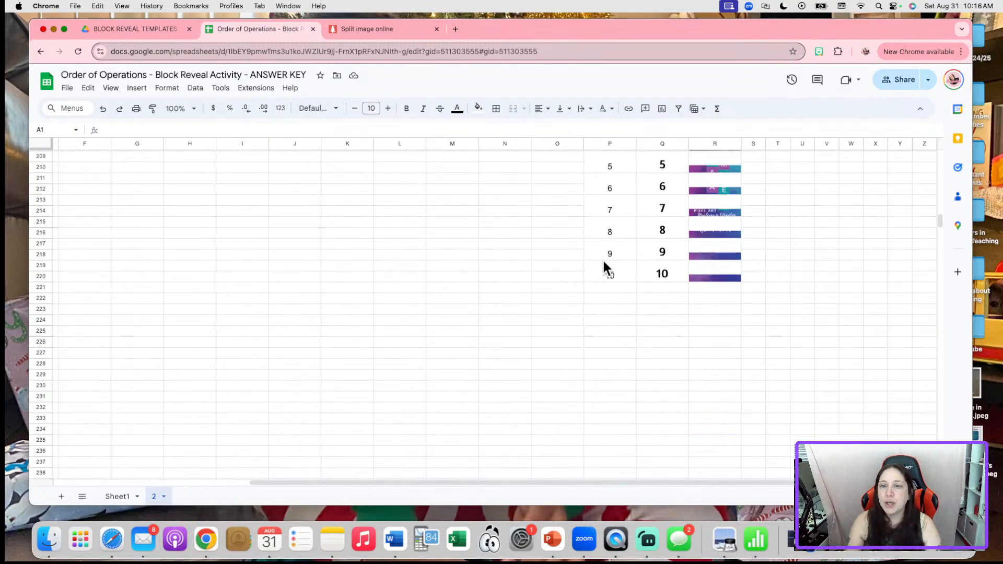
{"action": "left_click_drag", "start_coordinate": [603, 267], "coordinate": [733, 409]}
{"action": "left_click", "coordinate": [780, 400]}
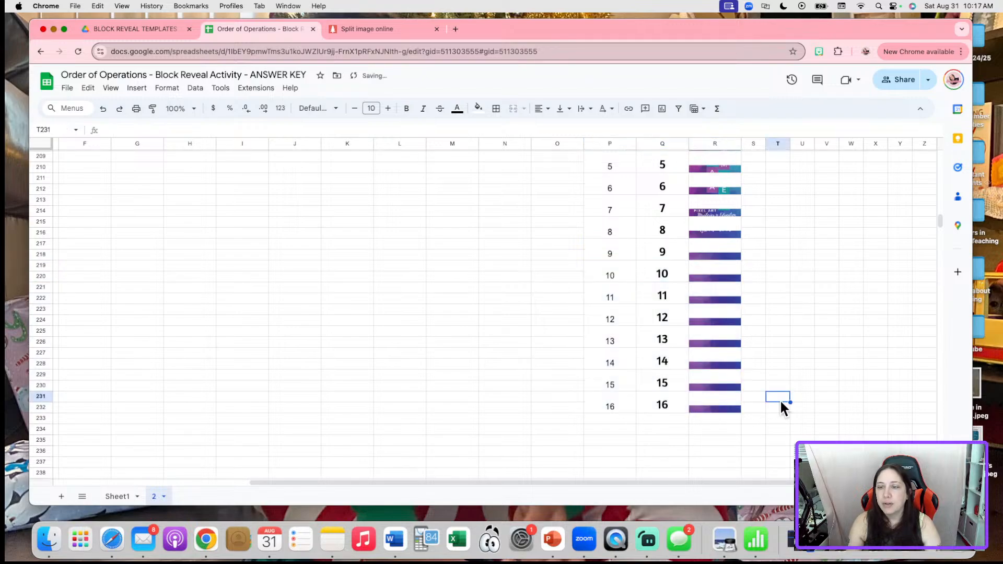
{"action": "left_click_drag", "start_coordinate": [602, 407], "coordinate": [728, 410]}
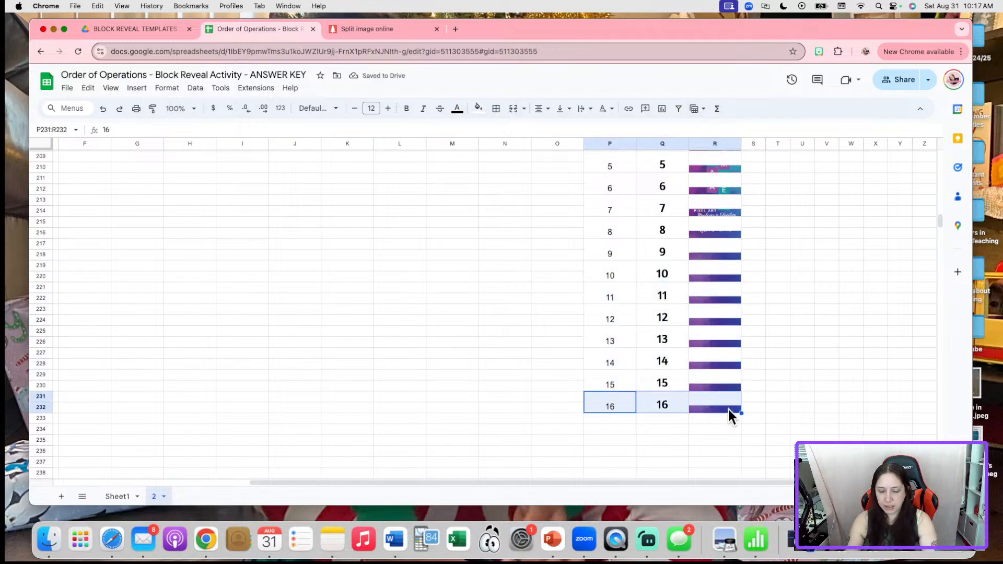
{"action": "key", "text": "Delete"}
{"action": "left_click", "coordinate": [858, 364]}
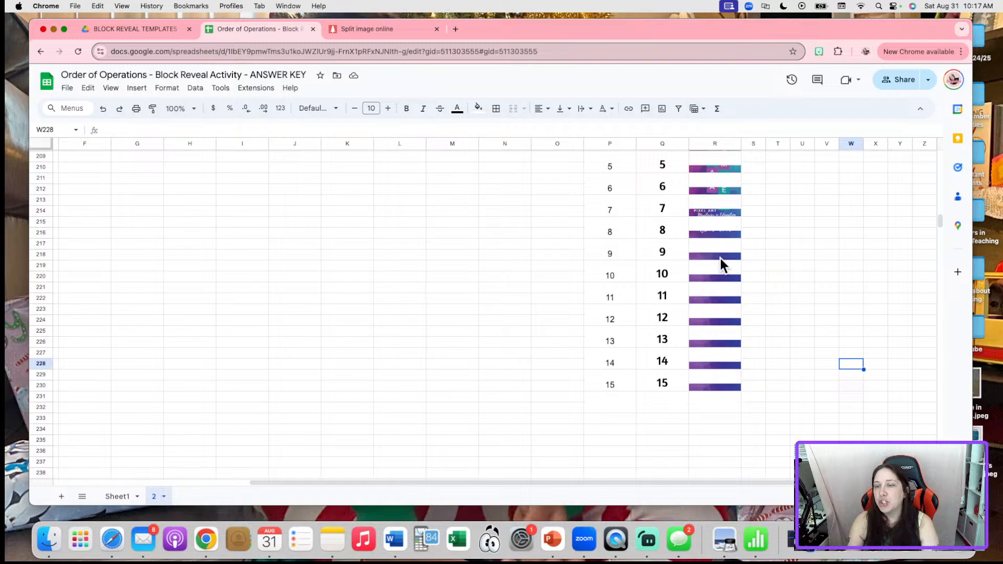
{"action": "left_click", "coordinate": [119, 497]}
{"action": "scroll", "coordinate": [493, 241], "scroll_direction": "down", "scroll_amount": 2}
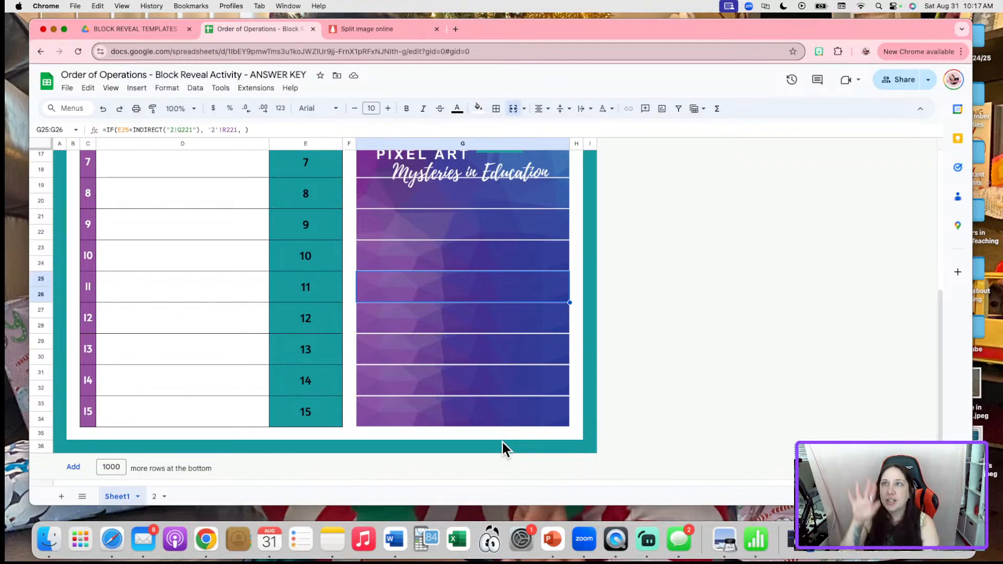
{"action": "scroll", "coordinate": [496, 356], "scroll_direction": "up", "scroll_amount": 3}
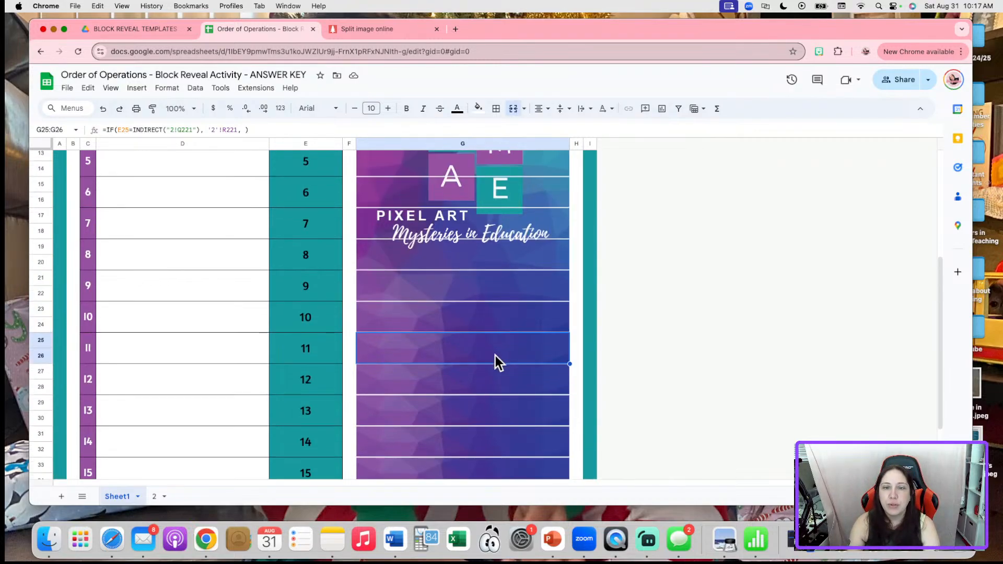
{"action": "scroll", "coordinate": [495, 355], "scroll_direction": "up", "scroll_amount": 5}
{"action": "scroll", "coordinate": [495, 355], "scroll_direction": "down", "scroll_amount": 5}
{"action": "scroll", "coordinate": [494, 360], "scroll_direction": "up", "scroll_amount": 5}
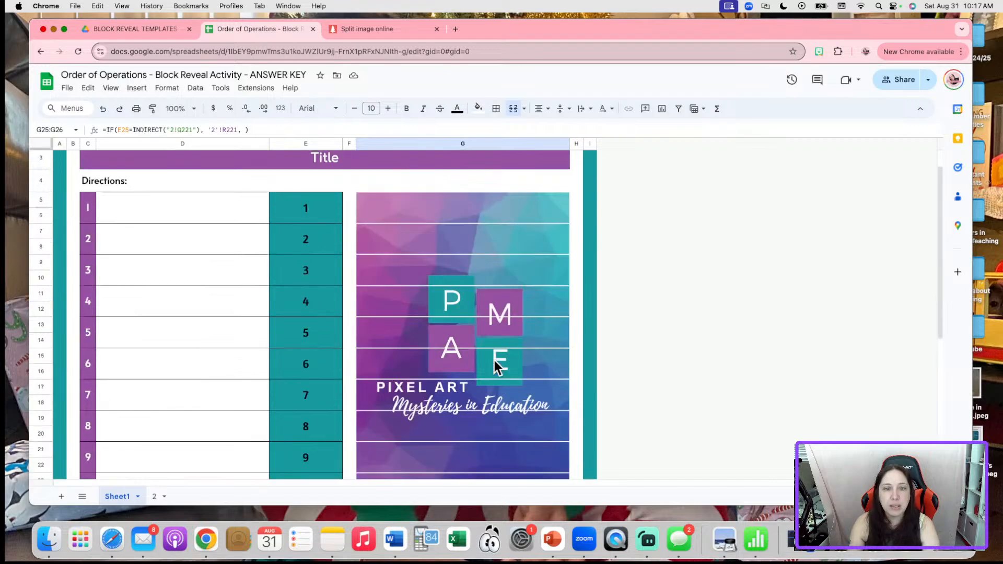
{"action": "left_click", "coordinate": [156, 496]}
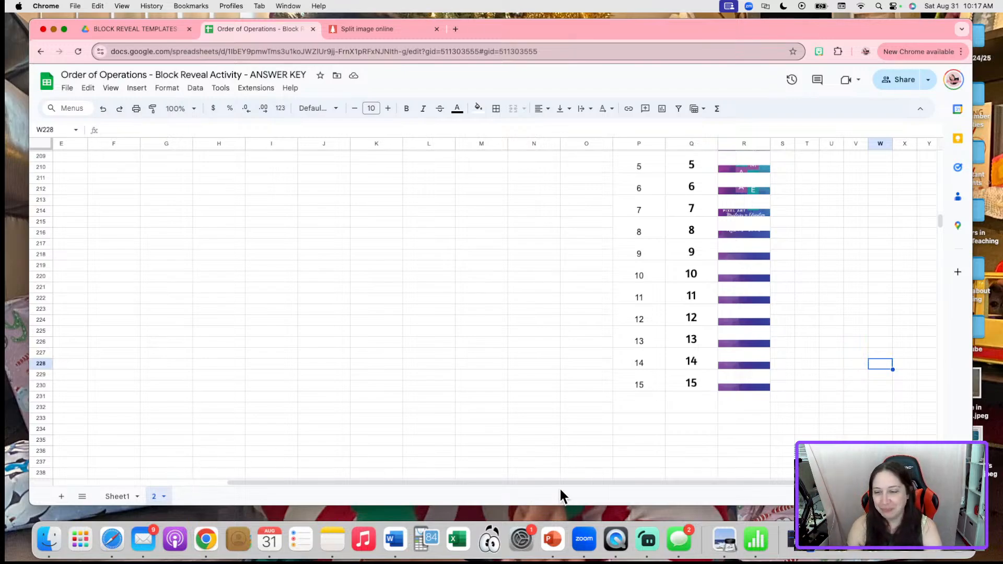
{"action": "left_click_drag", "start_coordinate": [733, 482], "coordinate": [799, 482]}
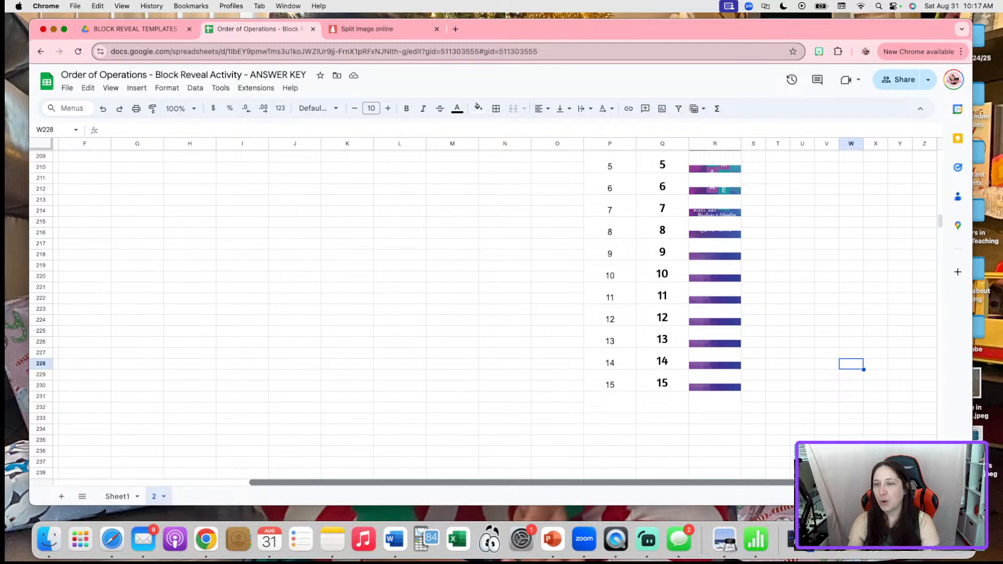
{"action": "scroll", "coordinate": [759, 332], "scroll_direction": "up", "scroll_amount": 5}
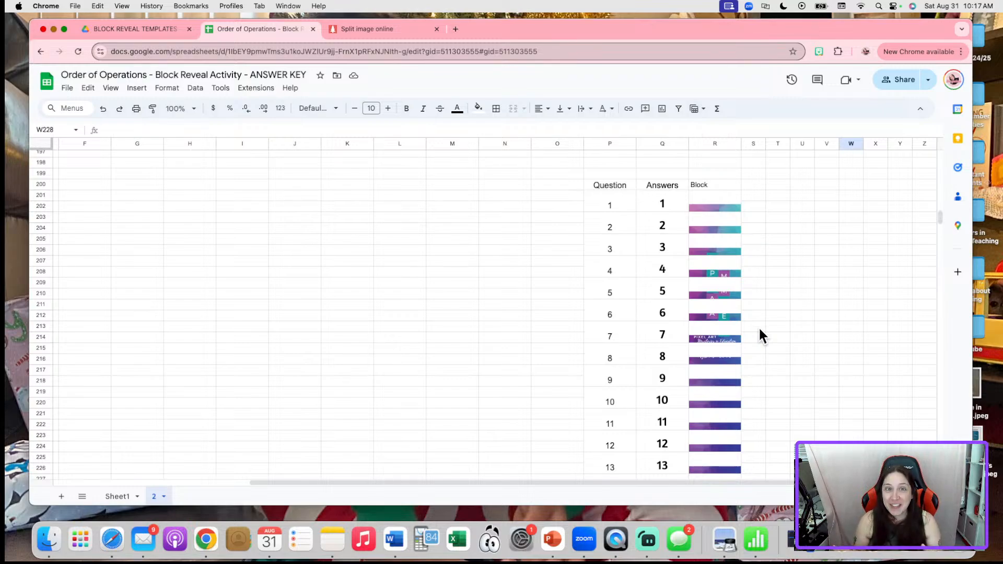
Copy the web address of the Pinetools Split Image Online page
{"action": "left_click", "coordinate": [402, 27]}
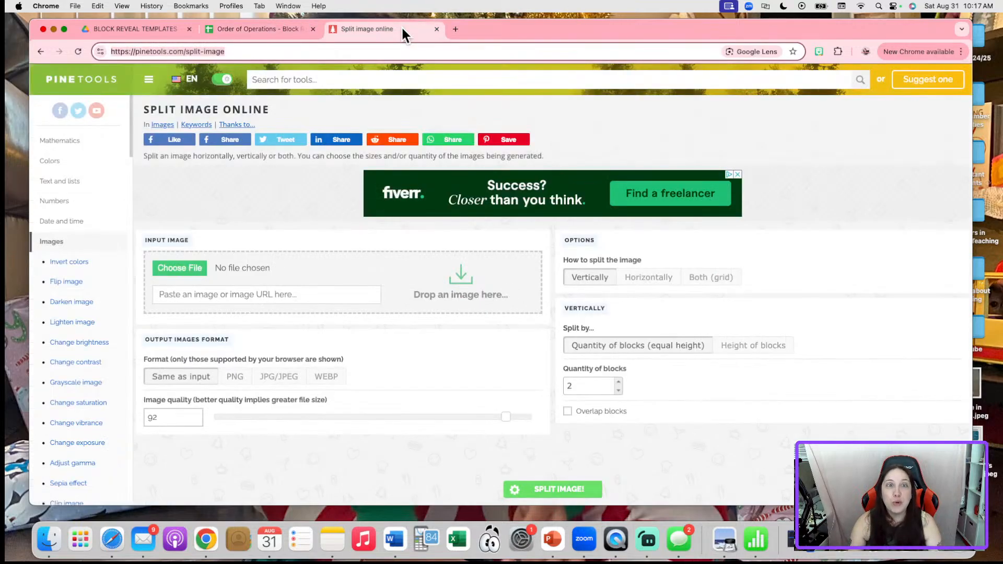
{"action": "left_click", "coordinate": [235, 52]}
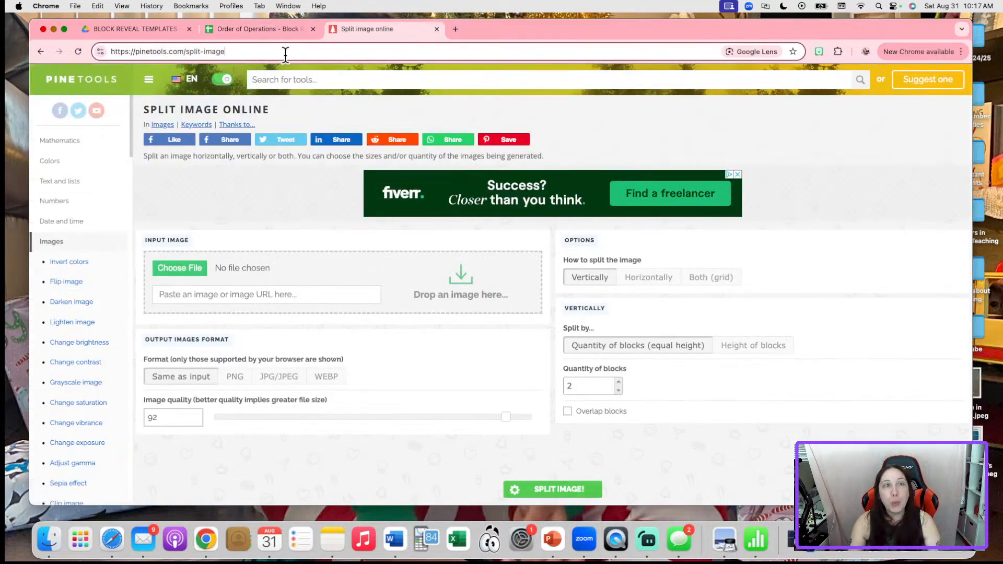
{"action": "left_click_drag", "start_coordinate": [253, 51], "coordinate": [94, 50]}
{"action": "key", "text": "super+c"}
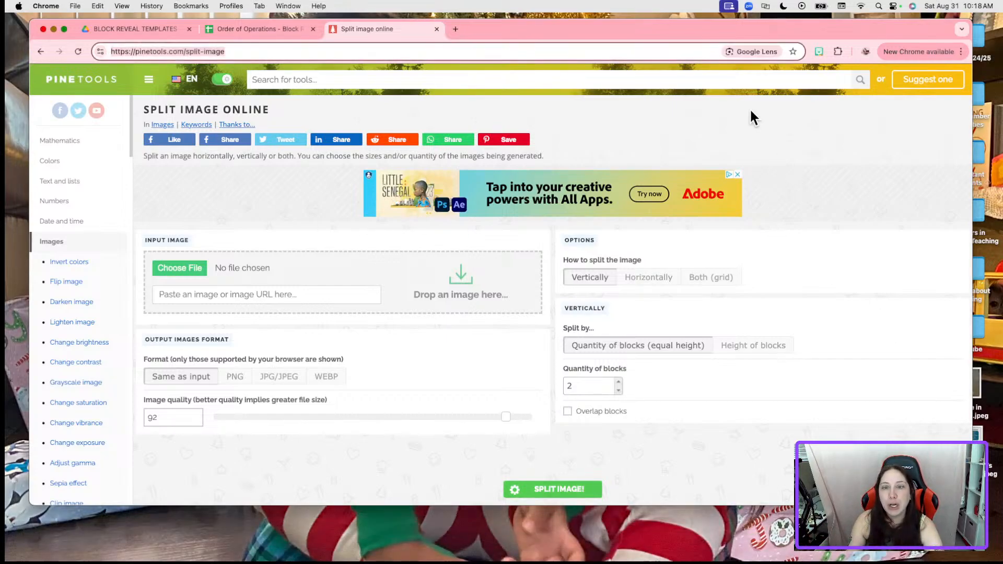
In a new tab, search Google for 'Jujutsu Kaisen Images'
{"action": "left_click", "coordinate": [455, 29]}
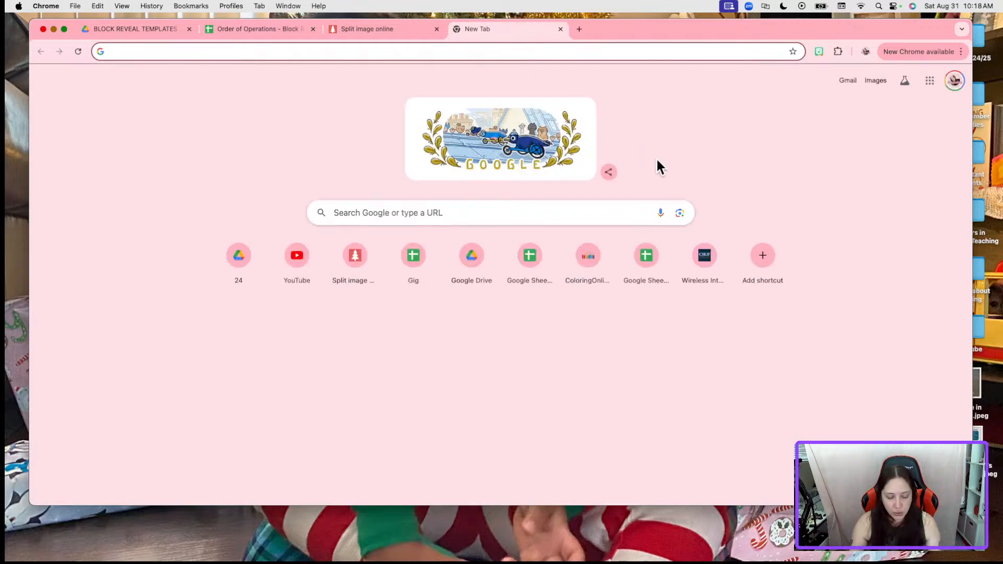
{"action": "type", "text": "google.com"}
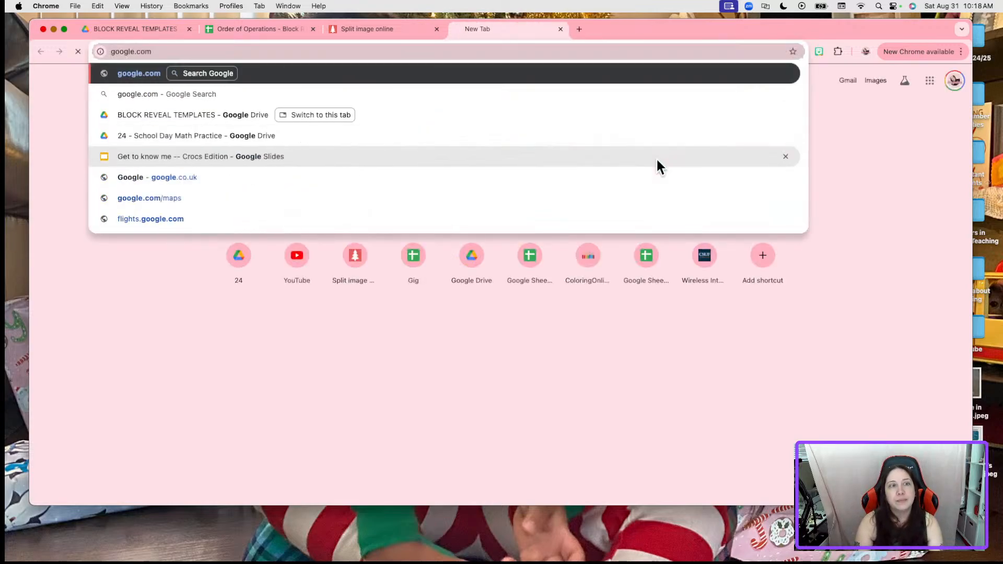
{"action": "key", "text": "Return"}
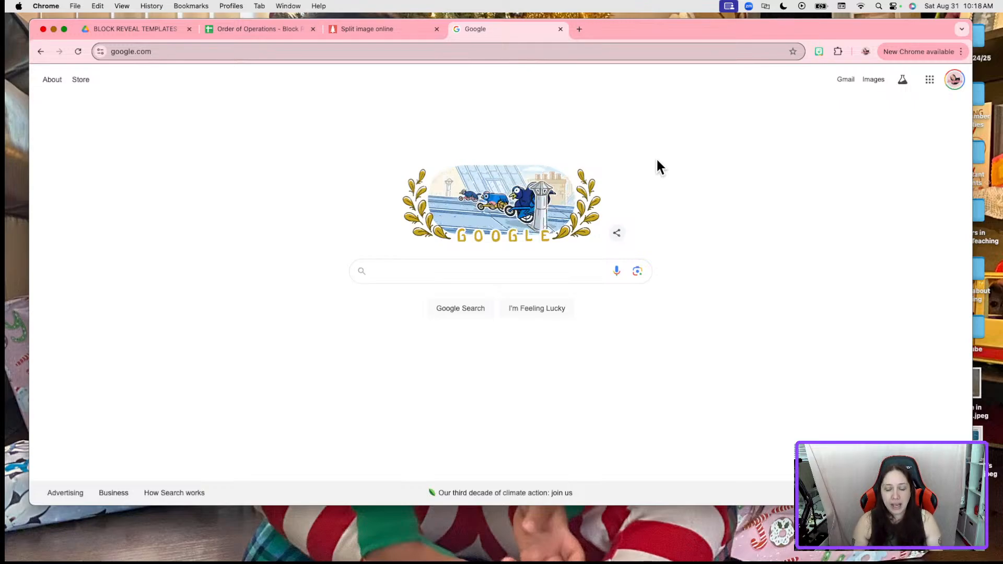
{"action": "type", "text": "Jujut"}
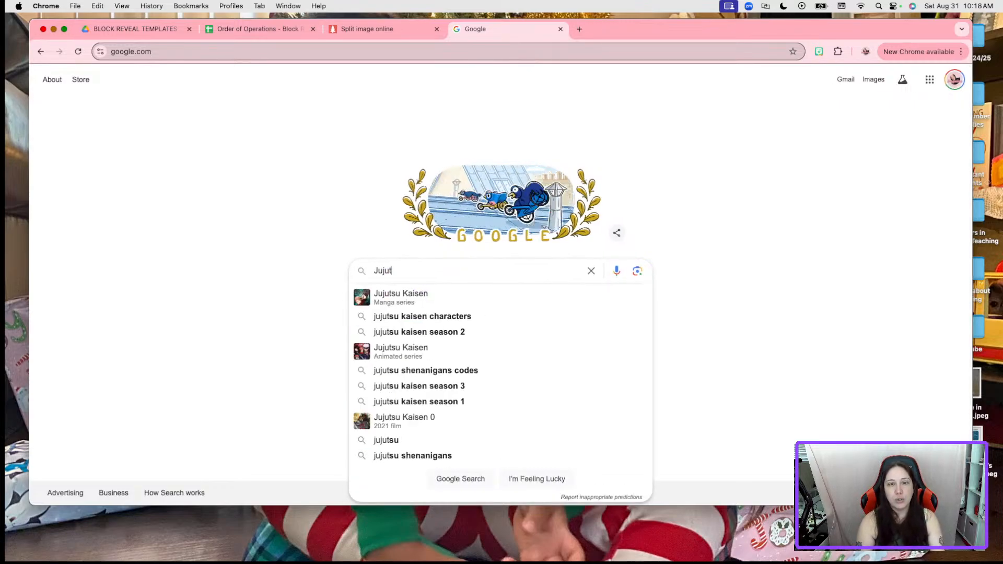
{"action": "type", "text": "su Kaisen Images"}
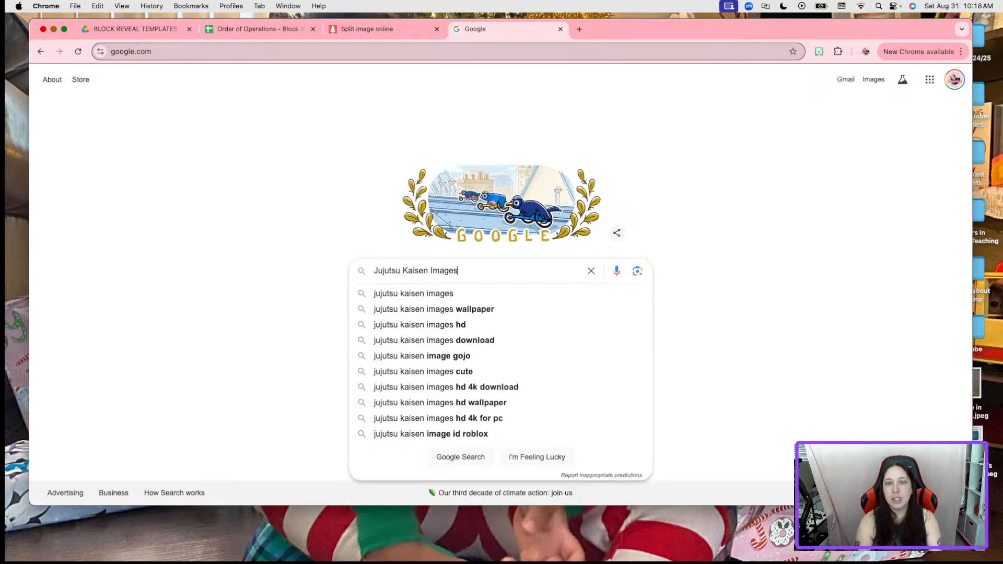
{"action": "key", "text": "Return"}
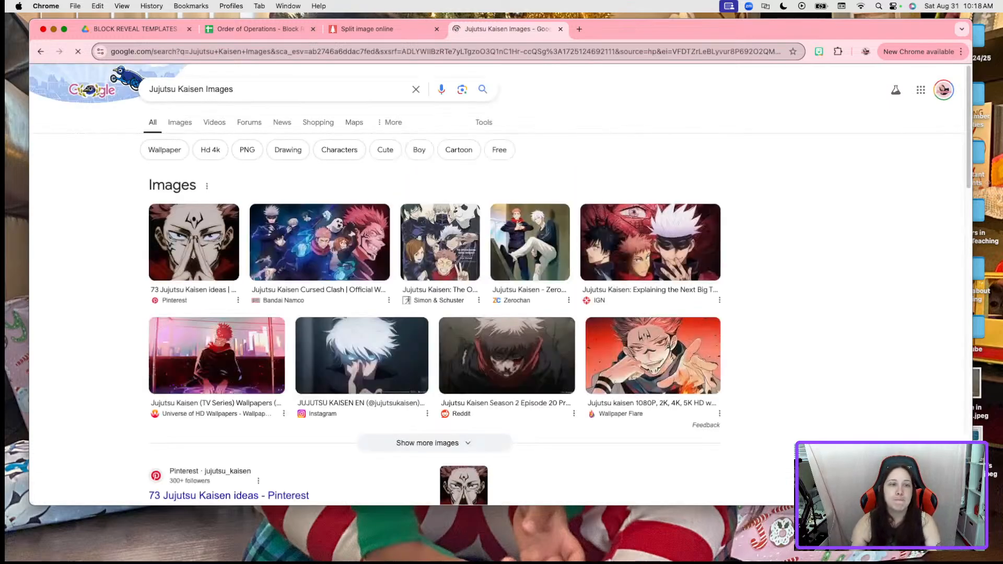
Filter to image results and preview several Gojo pictures (blindfolded, Código Espagueti, El Destape)
{"action": "left_click", "coordinate": [179, 123]}
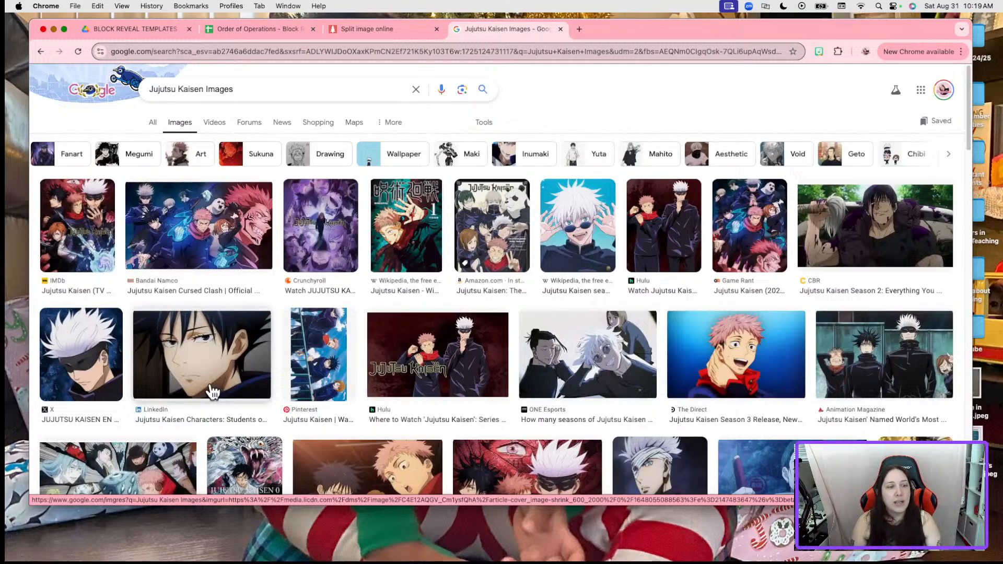
{"action": "left_click", "coordinate": [91, 363]}
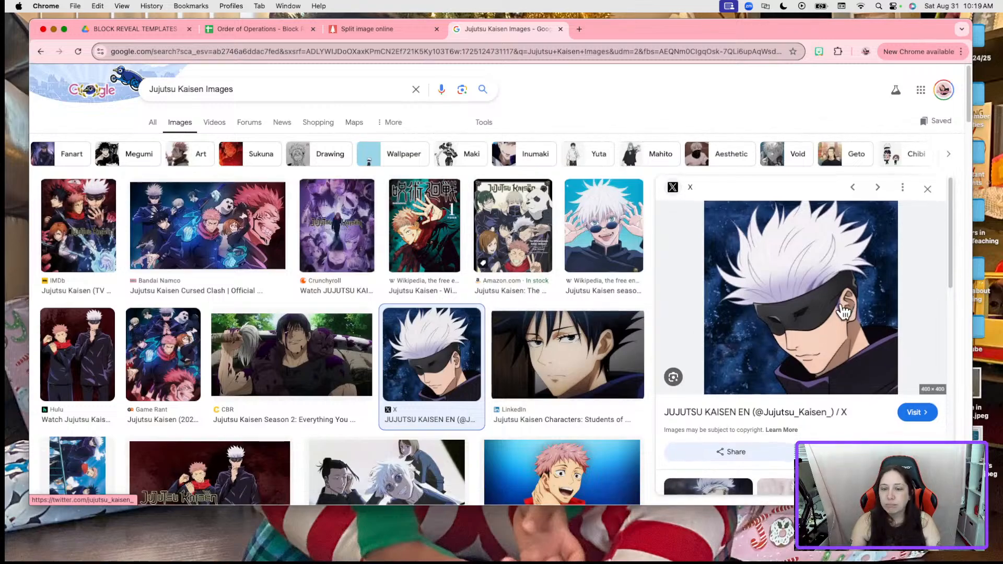
{"action": "scroll", "coordinate": [844, 313], "scroll_direction": "down", "scroll_amount": 1}
{"action": "scroll", "coordinate": [779, 415], "scroll_direction": "down", "scroll_amount": 5}
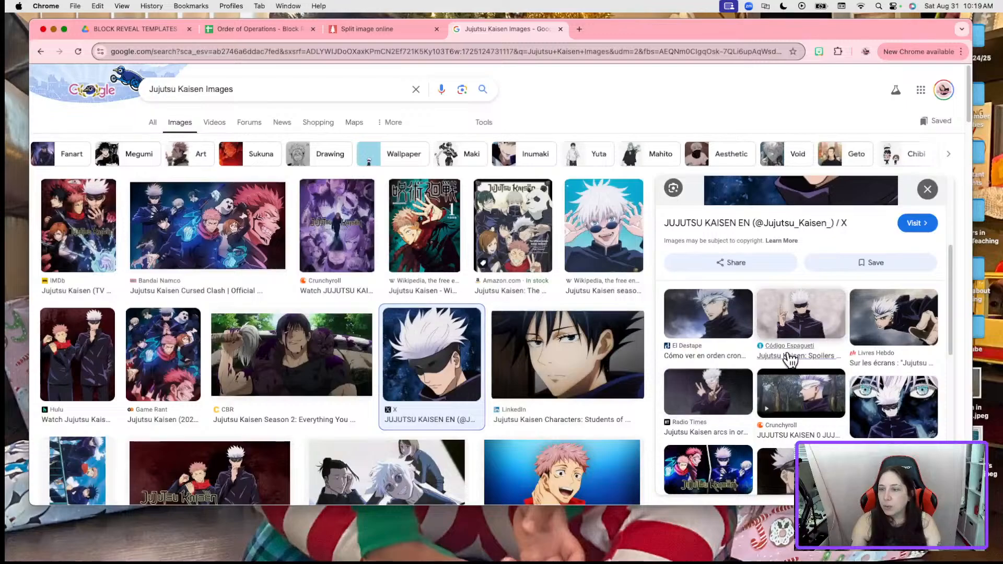
{"action": "left_click", "coordinate": [786, 341]}
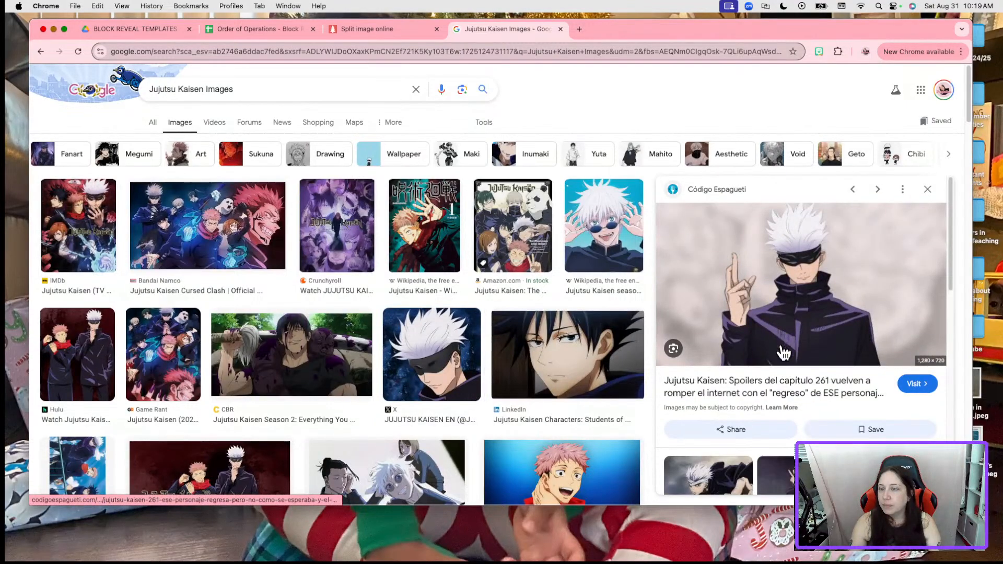
{"action": "scroll", "coordinate": [784, 353], "scroll_direction": "down", "scroll_amount": 3}
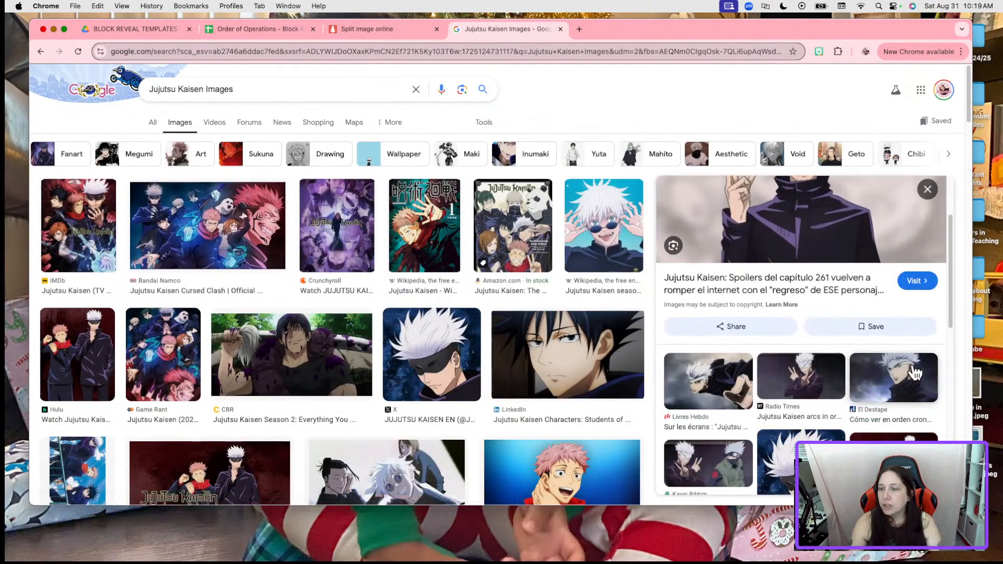
{"action": "left_click", "coordinate": [915, 372]}
{"action": "scroll", "coordinate": [867, 397], "scroll_direction": "down", "scroll_amount": 5}
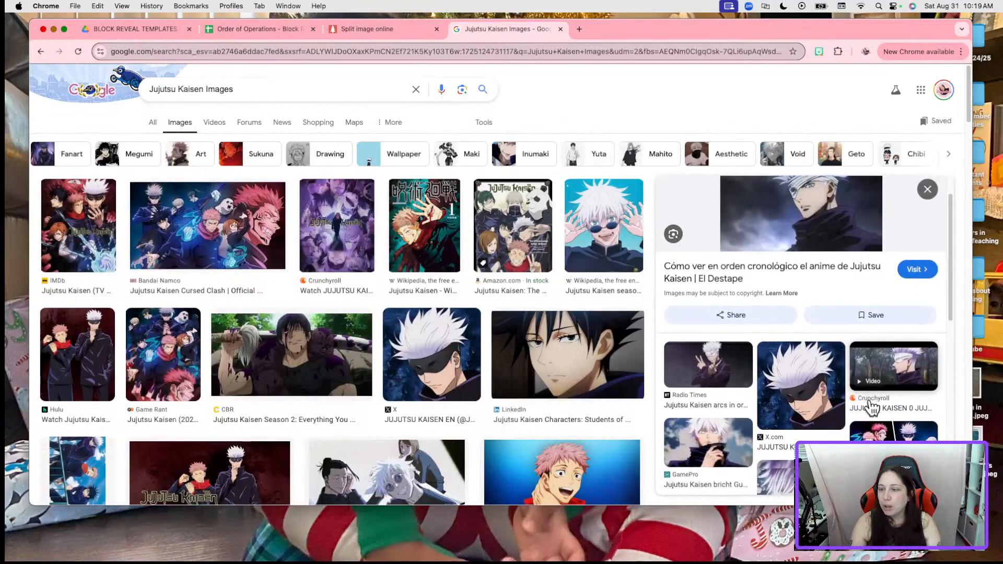
{"action": "scroll", "coordinate": [372, 419], "scroll_direction": "down", "scroll_amount": 2}
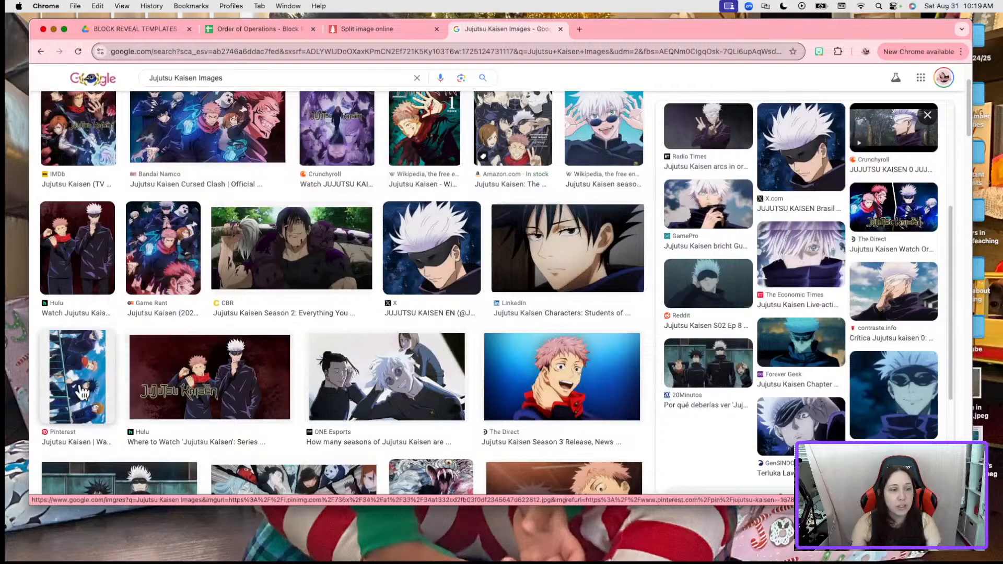
Preview the Pinterest wallpapers, settling on the tall Jujutsu kaisen wallpaper
{"action": "left_click", "coordinate": [82, 392]}
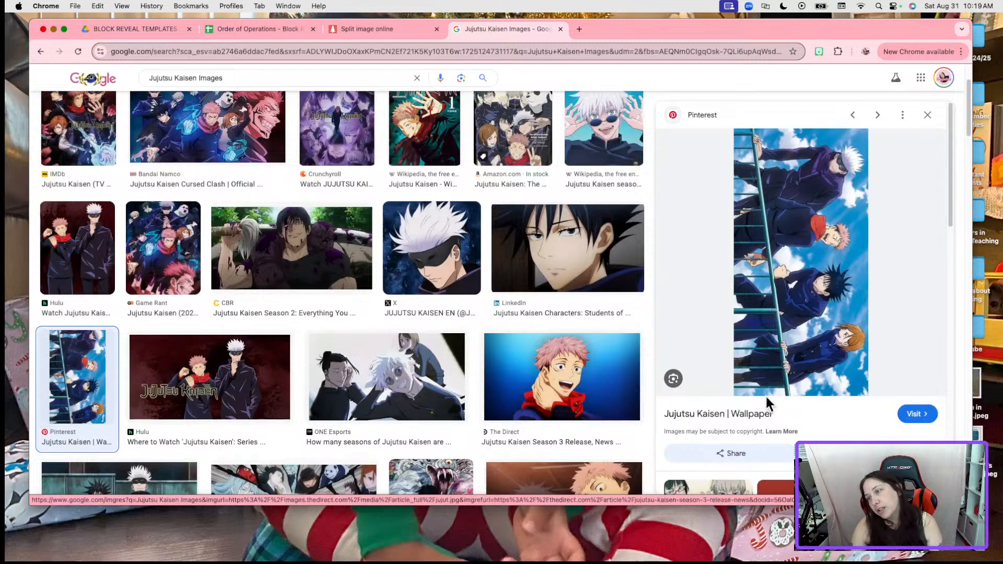
{"action": "scroll", "coordinate": [790, 302], "scroll_direction": "down", "scroll_amount": 1}
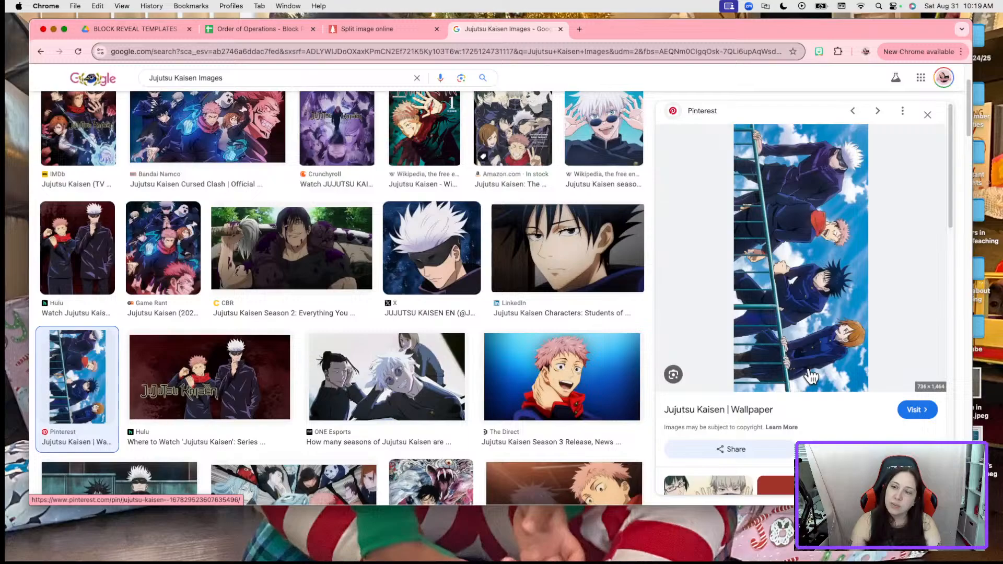
{"action": "scroll", "coordinate": [811, 376], "scroll_direction": "down", "scroll_amount": 5}
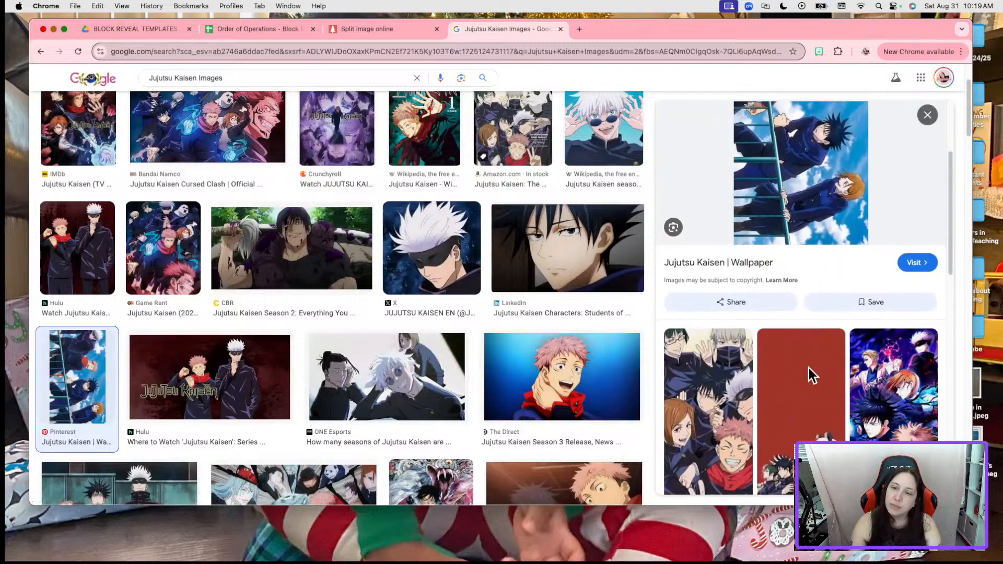
{"action": "left_click", "coordinate": [731, 360]}
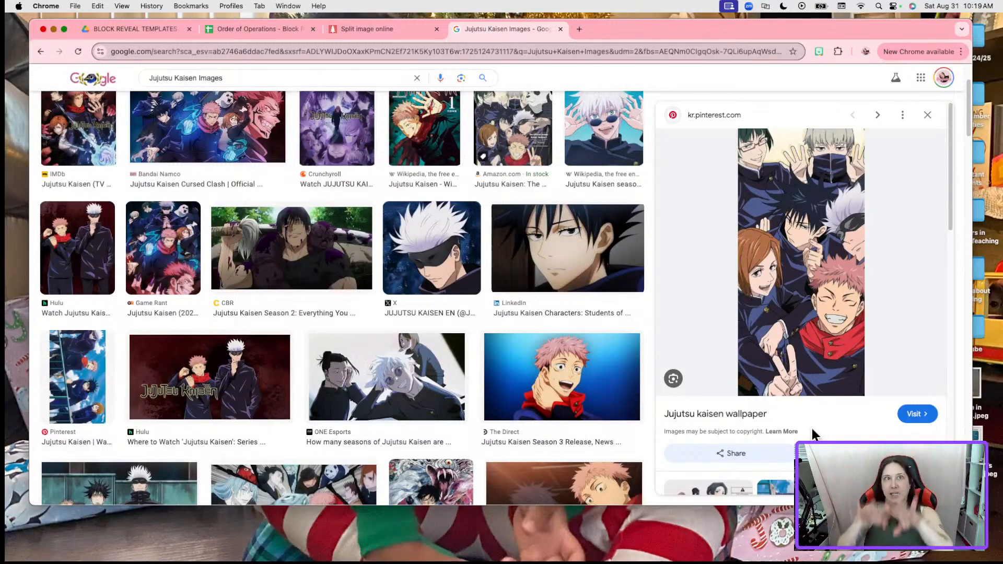
{"action": "left_click", "coordinate": [267, 21]}
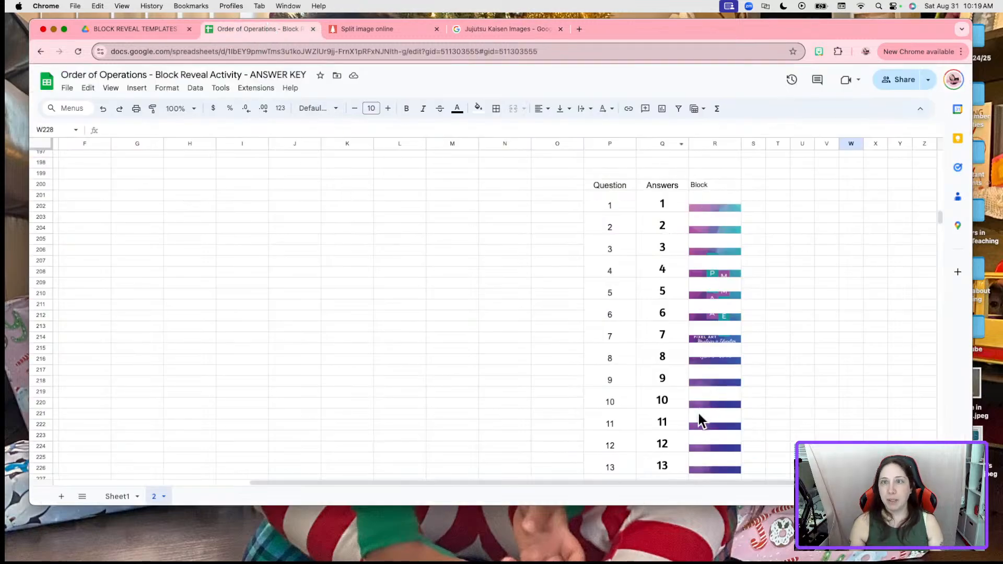
{"action": "left_click", "coordinate": [501, 29]}
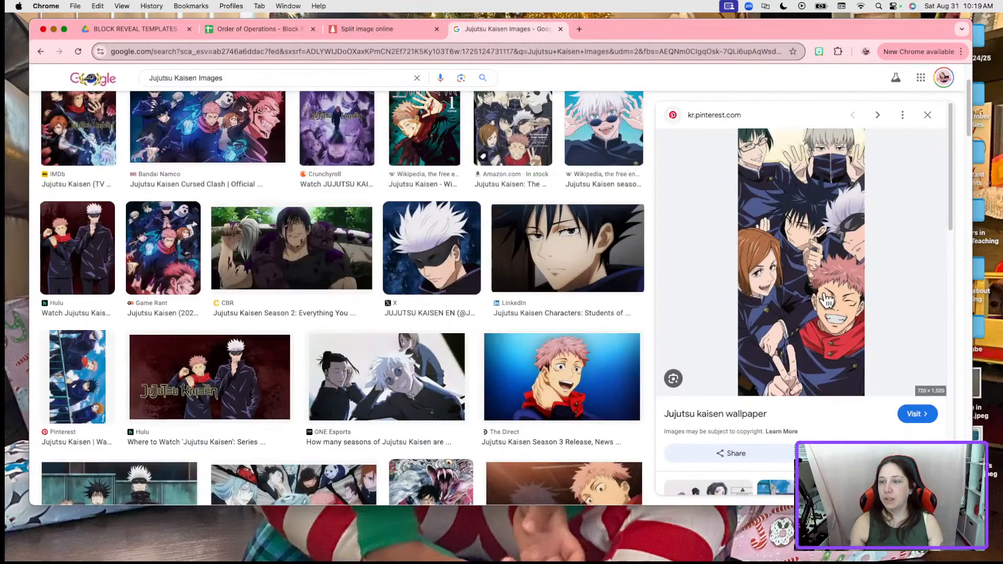
Download the wallpaper preview image as 'Jujutsu Kaisen.jpg'
{"action": "right_click", "coordinate": [806, 281]}
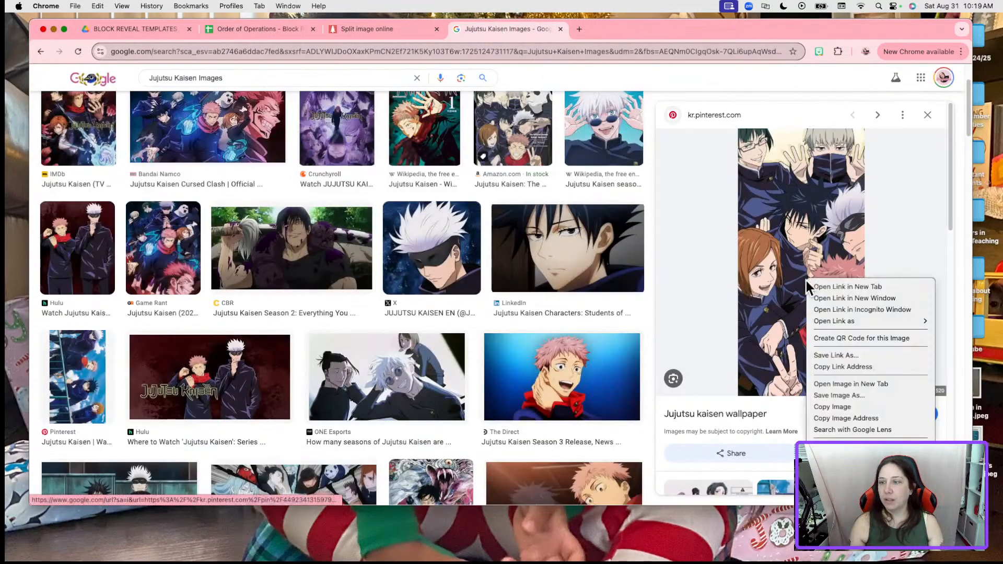
{"action": "left_click", "coordinate": [863, 395]}
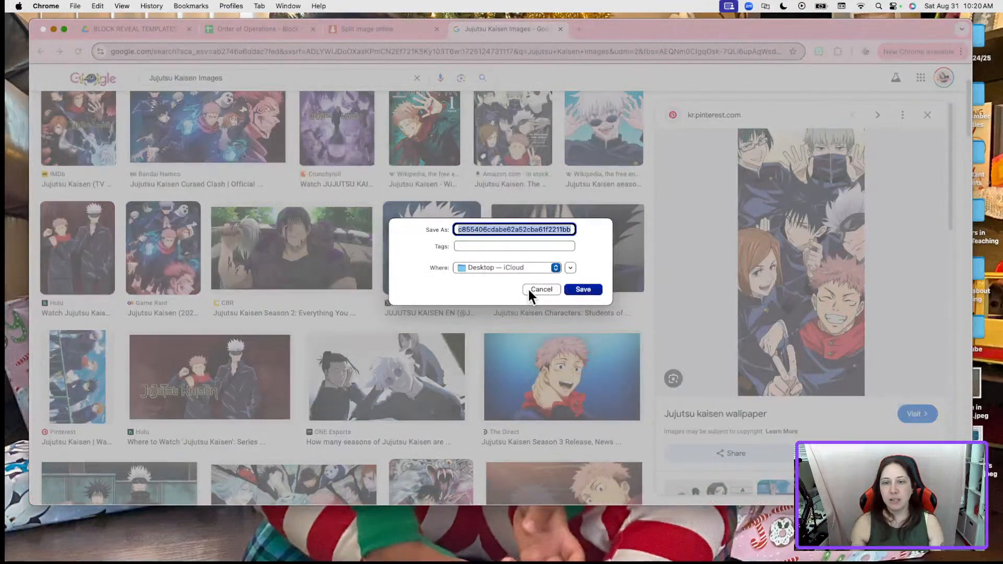
{"action": "type", "text": "Ju"}
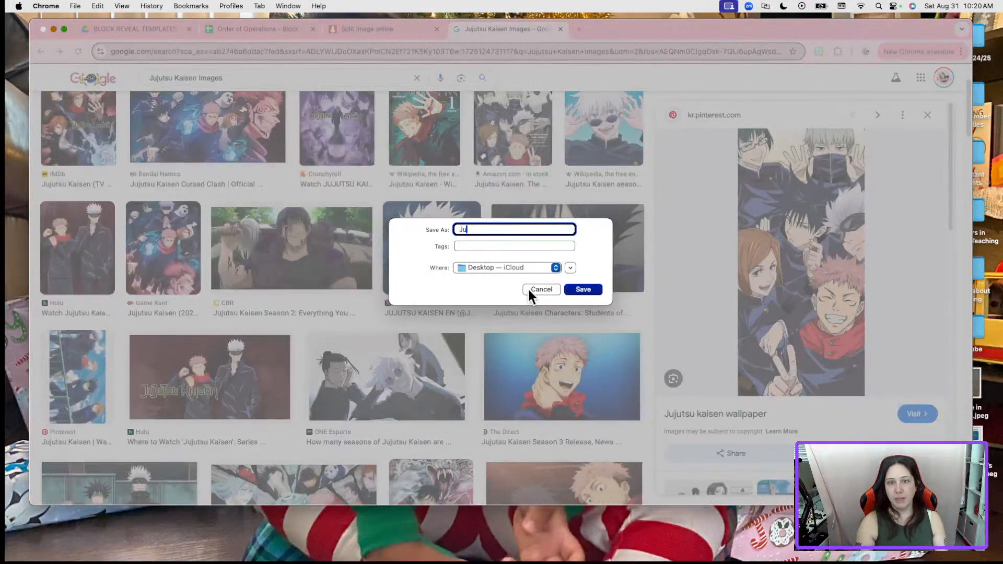
{"action": "type", "text": "jutsu Kaisen"}
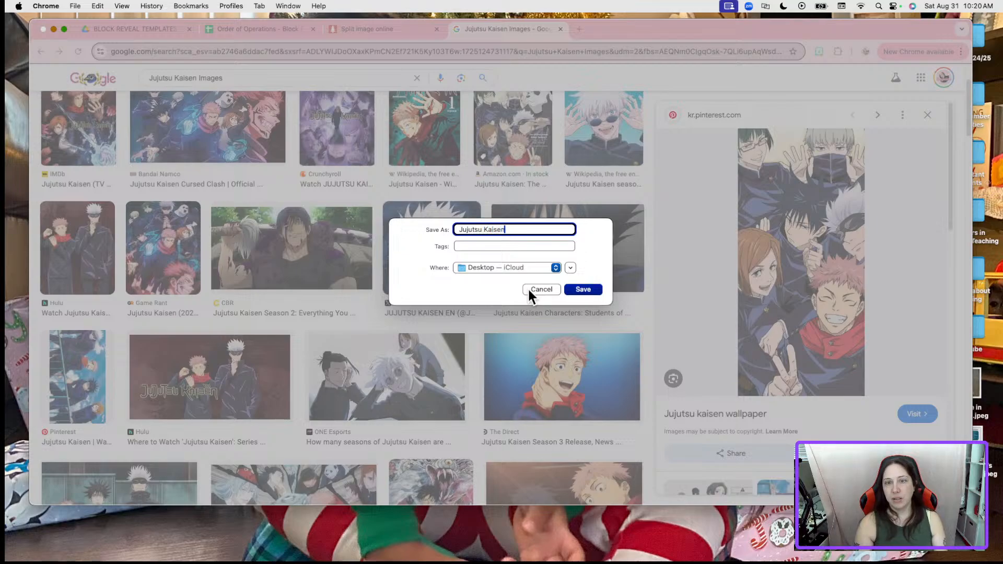
{"action": "left_click", "coordinate": [579, 289]}
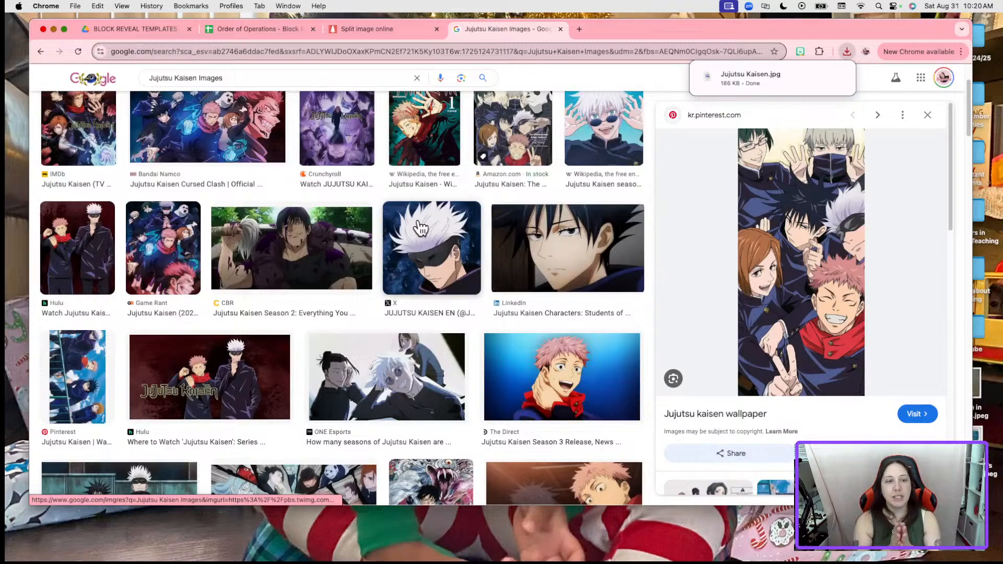
{"action": "left_click", "coordinate": [403, 30]}
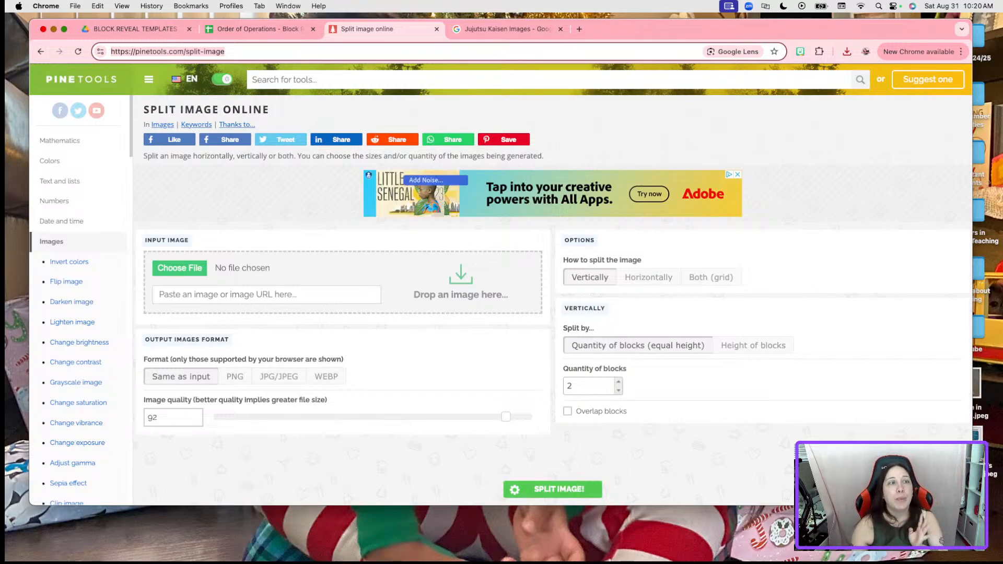
{"action": "left_click", "coordinate": [167, 30]}
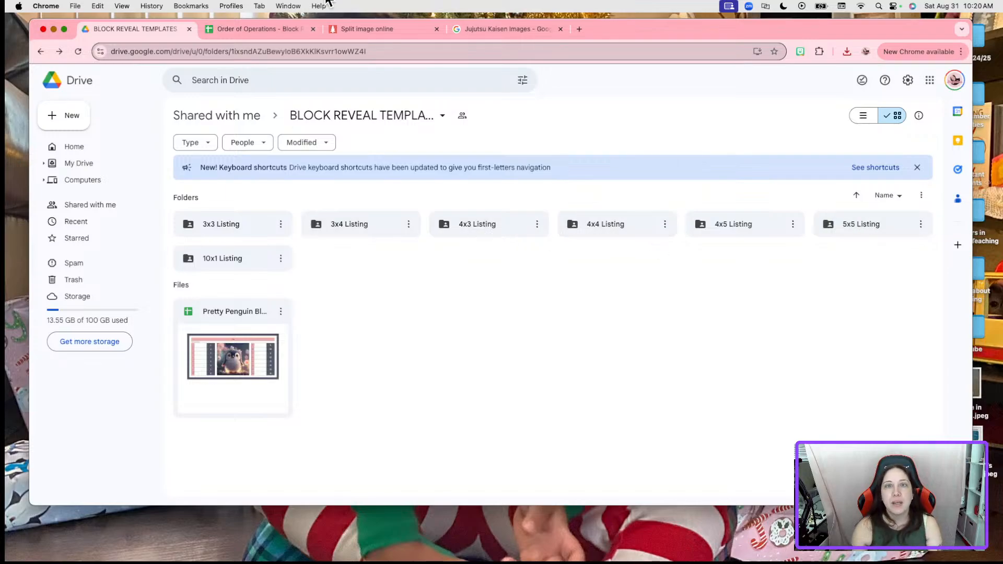
{"action": "left_click", "coordinate": [351, 29]}
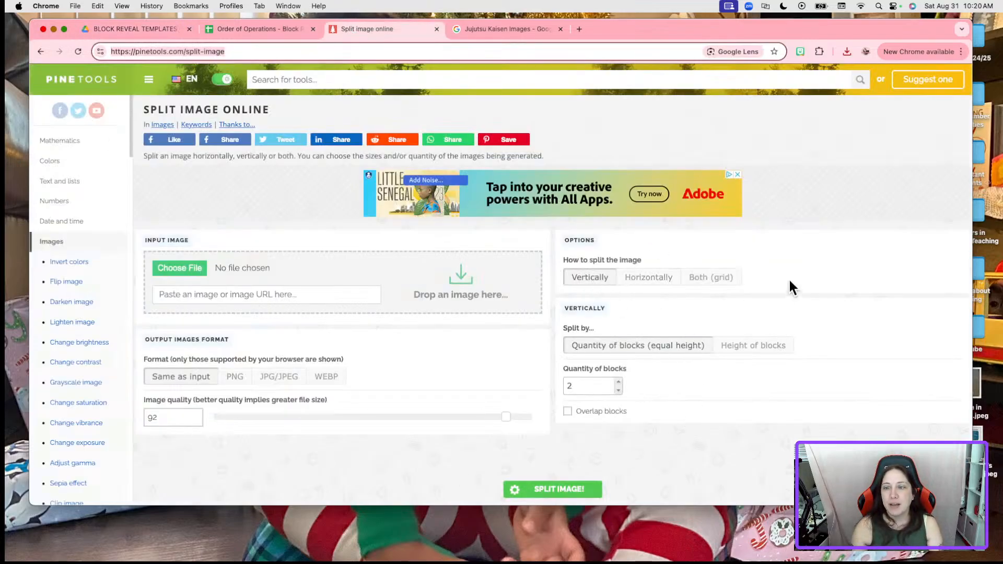
{"action": "left_click", "coordinate": [731, 285]}
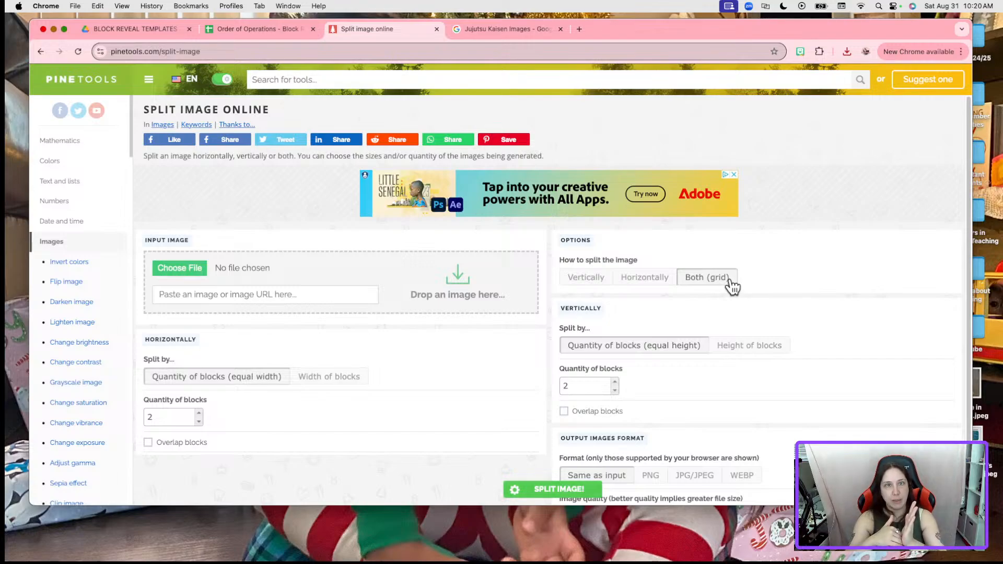
{"action": "left_click", "coordinate": [599, 281]}
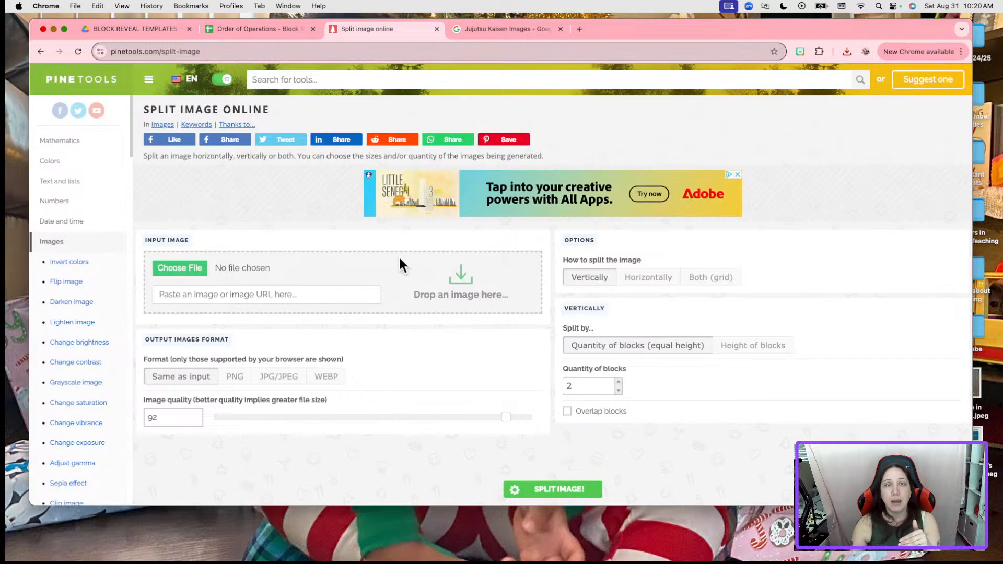
{"action": "left_click", "coordinate": [264, 31]}
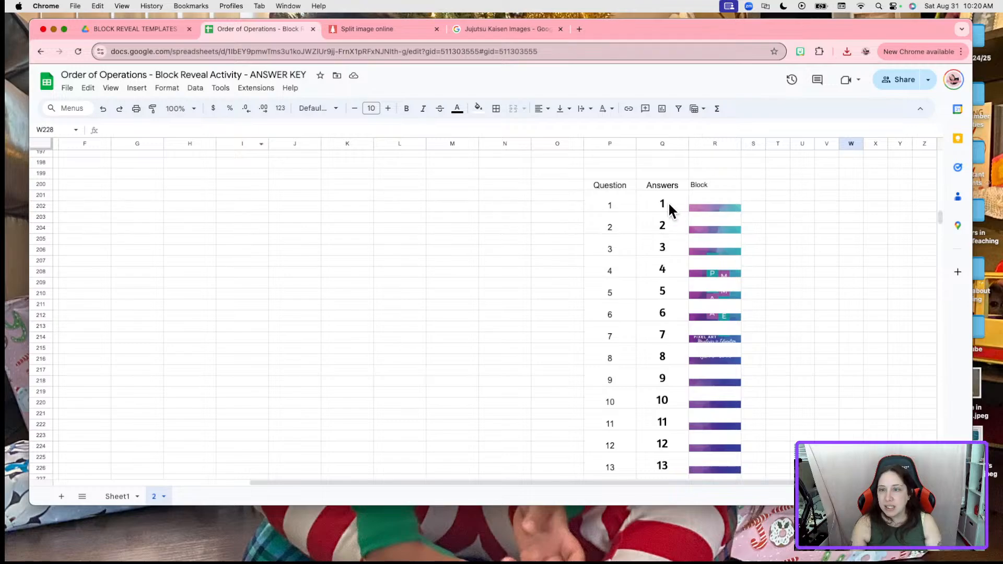
Check Sheet1's block reveal template, then return to the Split Image Online tool
{"action": "left_click", "coordinate": [124, 497]}
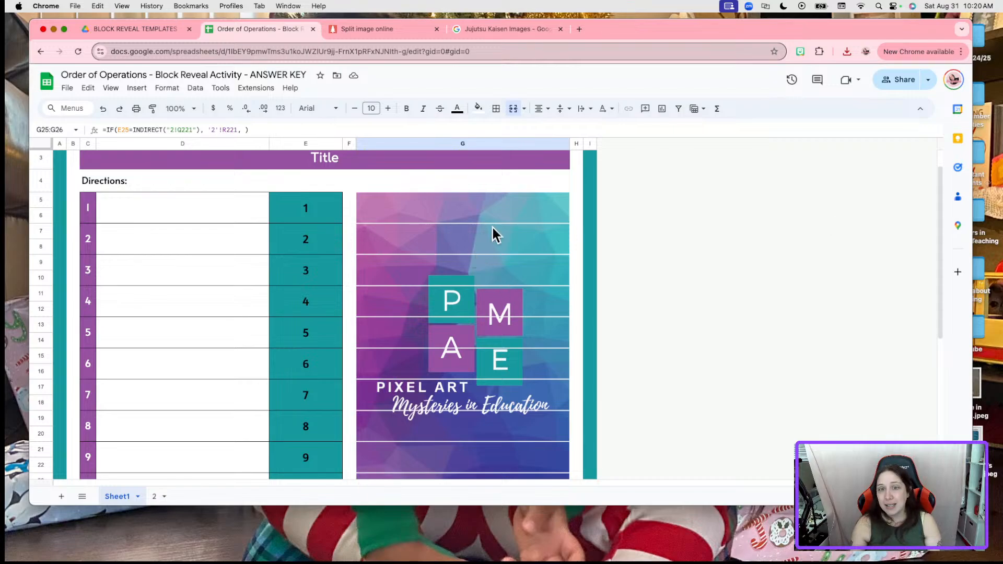
{"action": "left_click", "coordinate": [379, 29]}
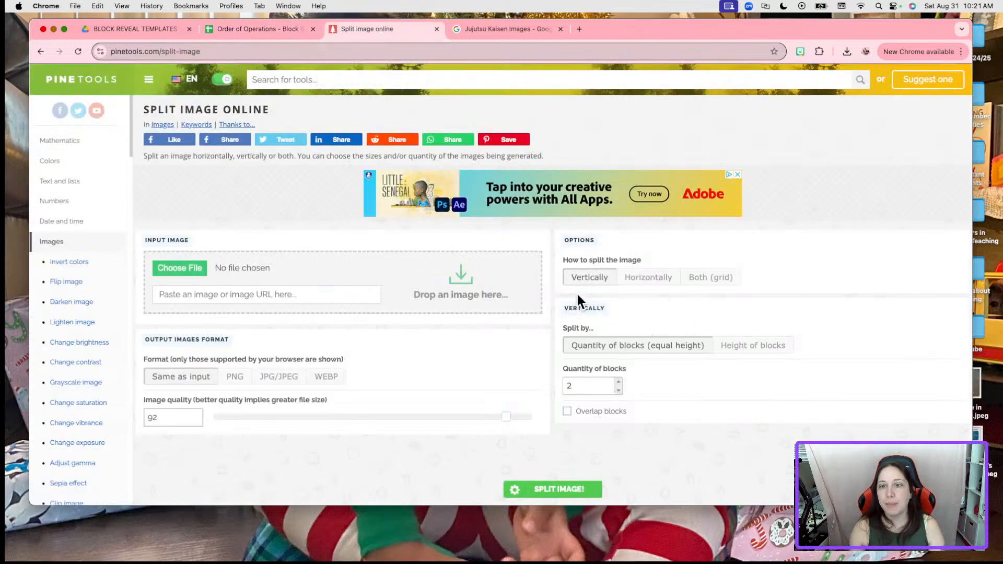
Change the split's quantity of vertical blocks from 2 to 15
{"action": "left_click", "coordinate": [585, 386]}
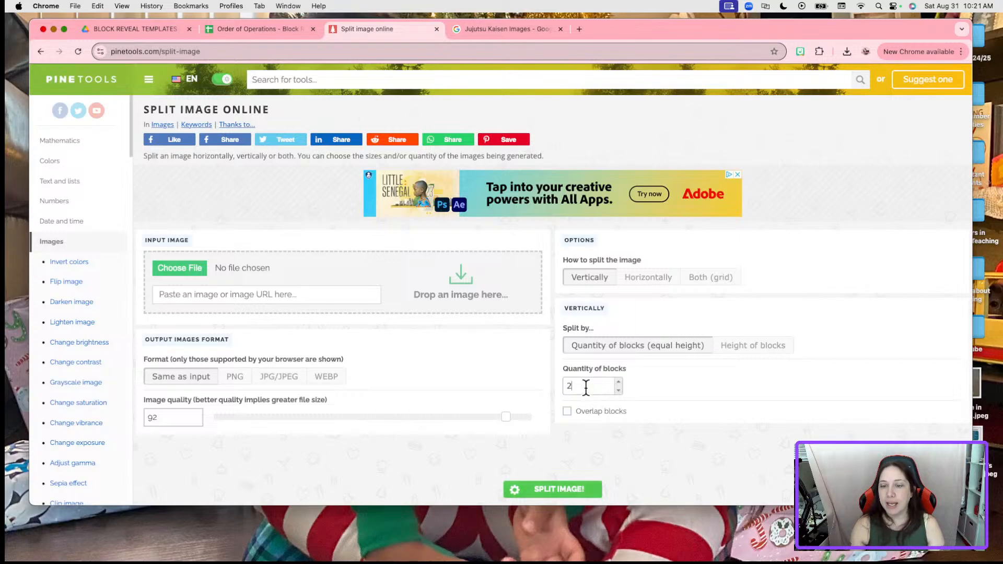
{"action": "key", "text": "BackSpace"}
{"action": "type", "text": "15"}
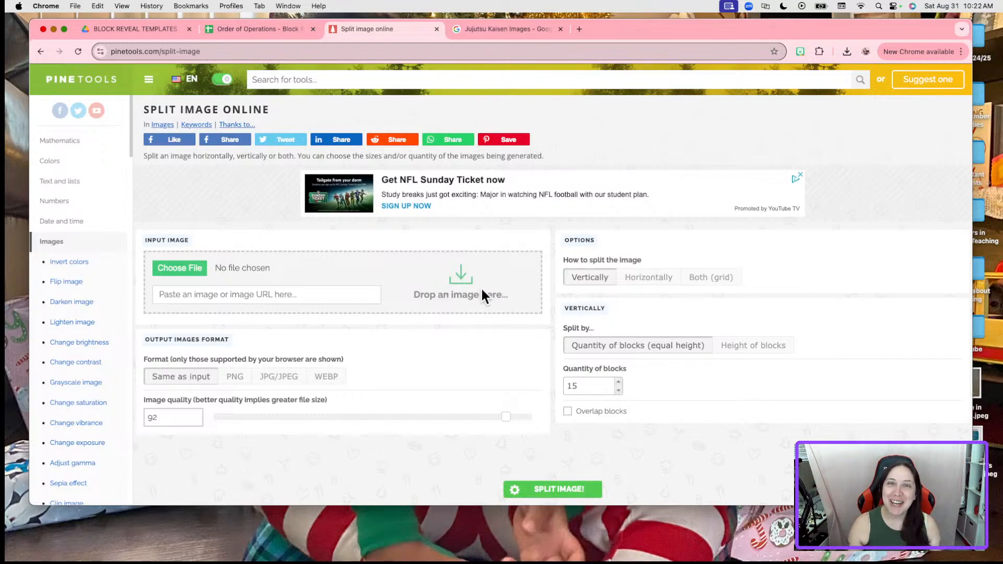
{"action": "left_click", "coordinate": [846, 51]}
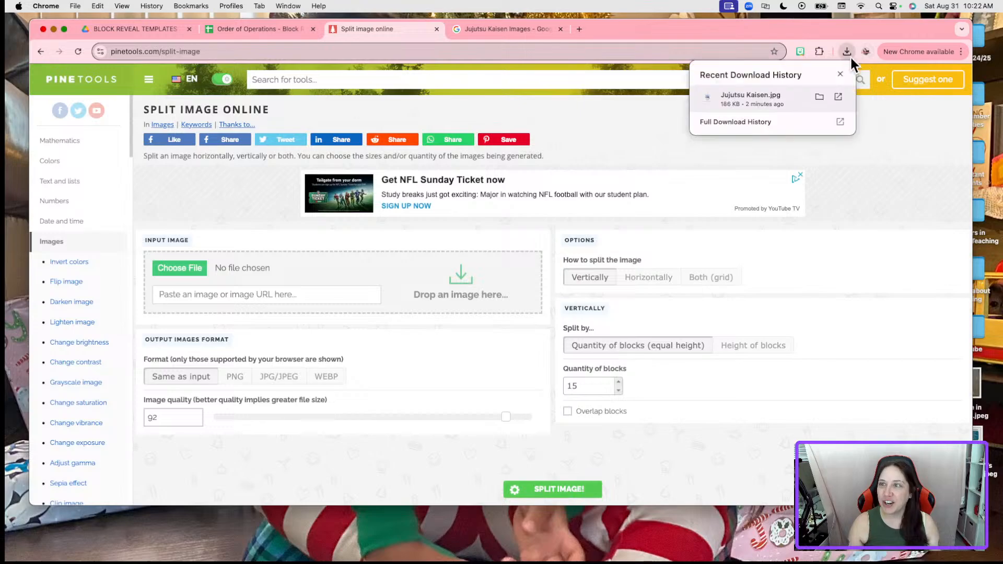
Split Jujutsu Kaisen.jpg into 15 pieces in Pinetools and download them as one zip file
{"action": "left_click_drag", "start_coordinate": [790, 104], "coordinate": [370, 289]}
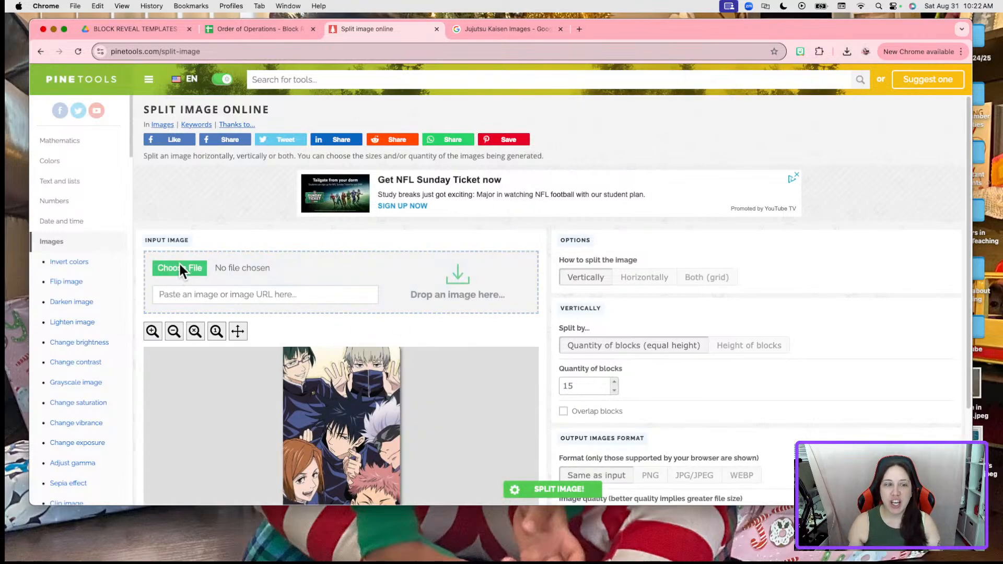
{"action": "scroll", "coordinate": [495, 405], "scroll_direction": "down", "scroll_amount": 3}
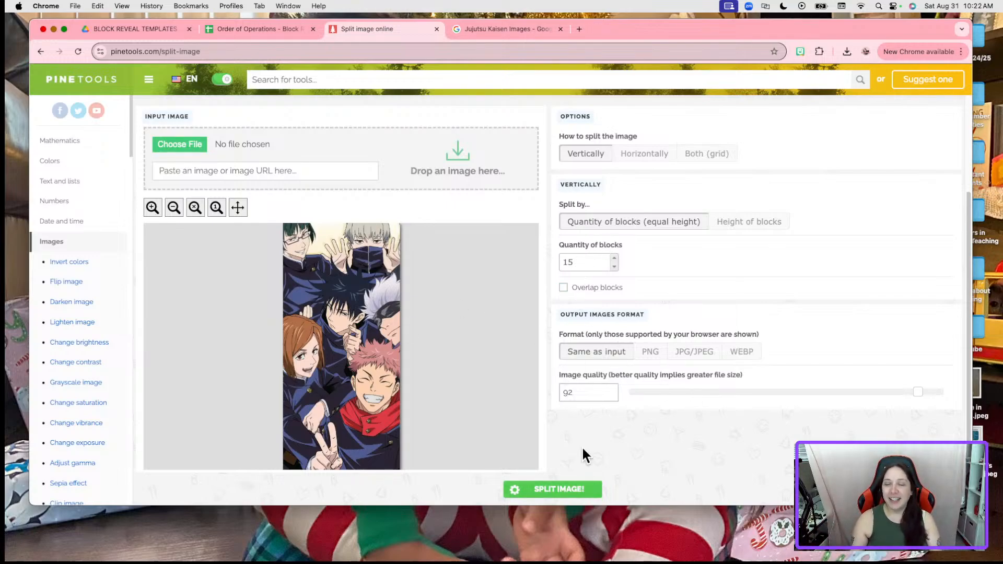
{"action": "left_click", "coordinate": [565, 491]}
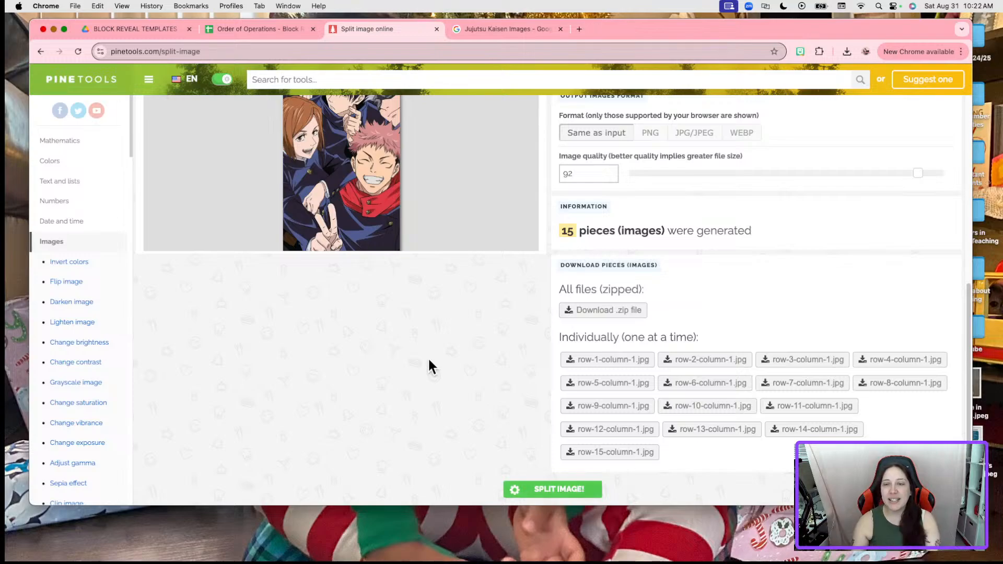
{"action": "left_click", "coordinate": [615, 312]}
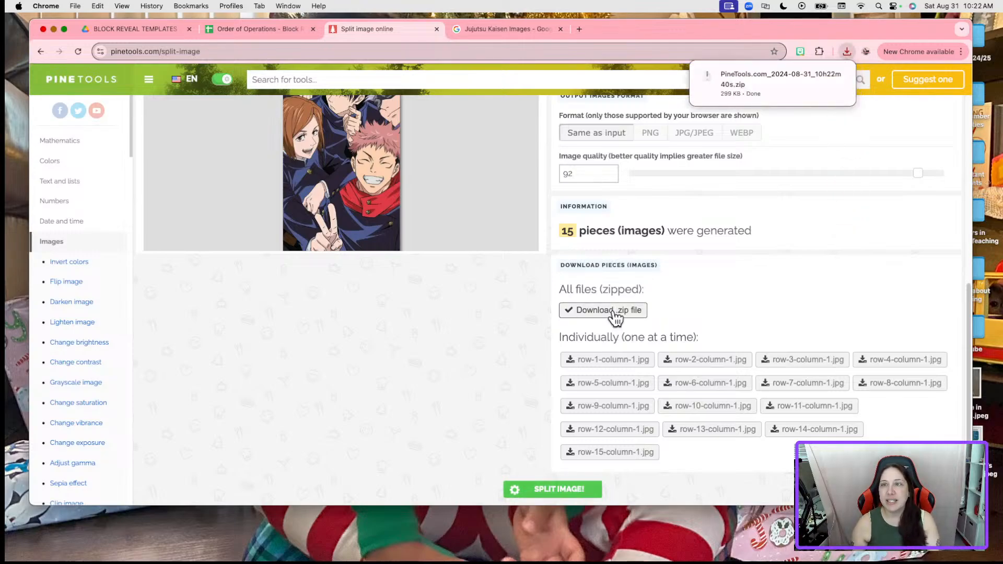
Unzip the download and open the PineTools.com_files folder holding the row-1 to row-15 JPEGs
{"action": "left_click", "coordinate": [738, 74]}
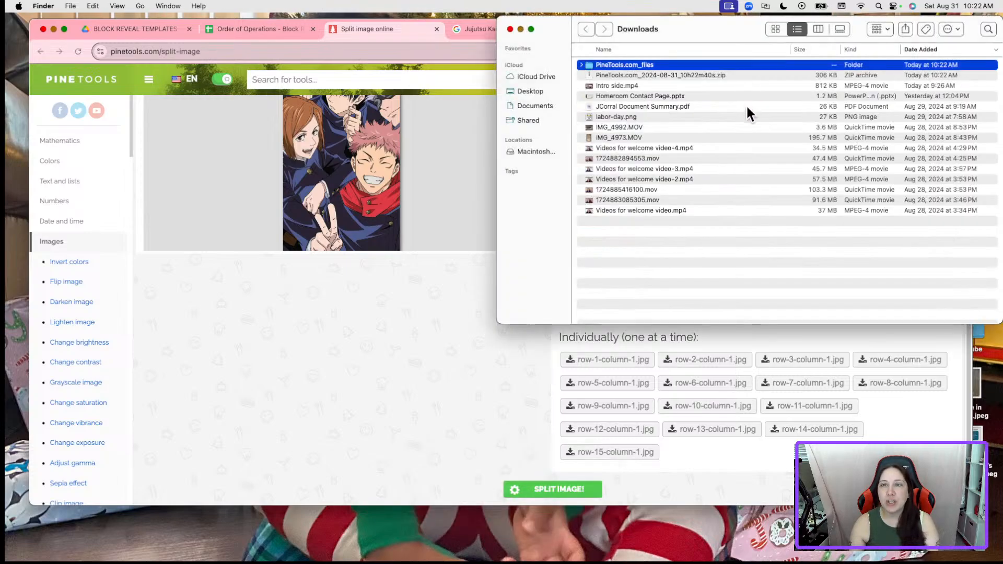
{"action": "double_click", "coordinate": [612, 64]}
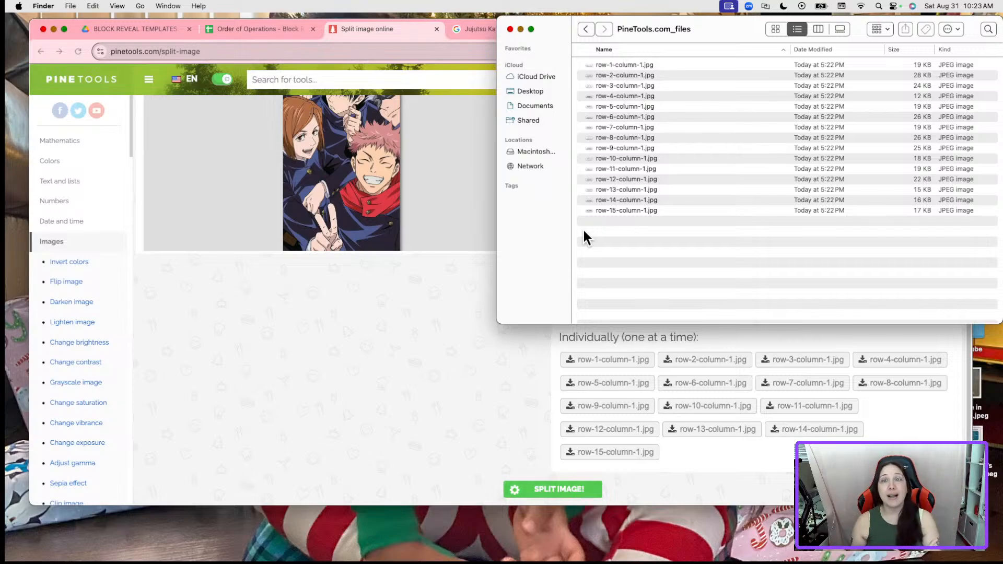
{"action": "scroll", "coordinate": [417, 208], "scroll_direction": "up", "scroll_amount": 4}
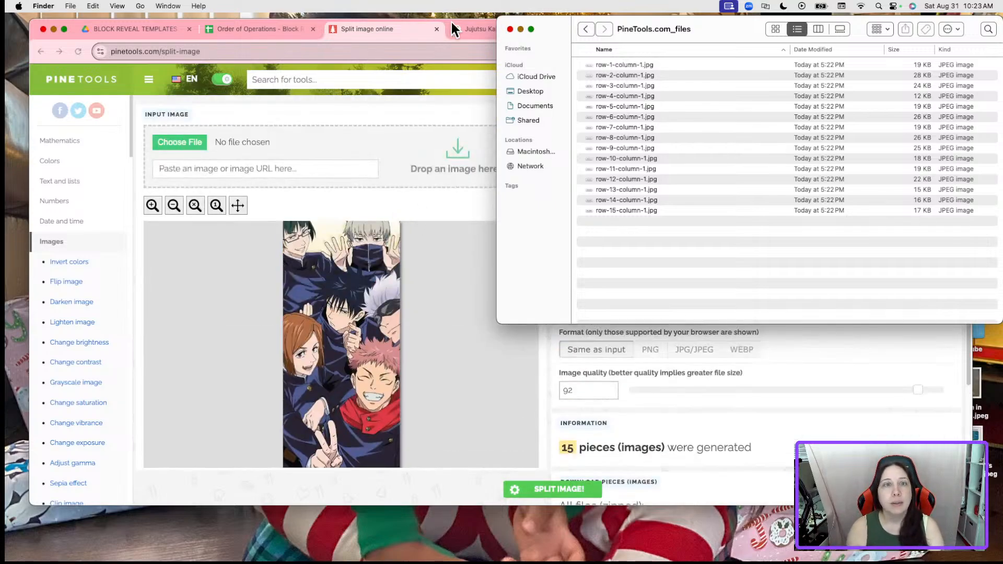
{"action": "left_click_drag", "start_coordinate": [557, 24], "coordinate": [578, 71]}
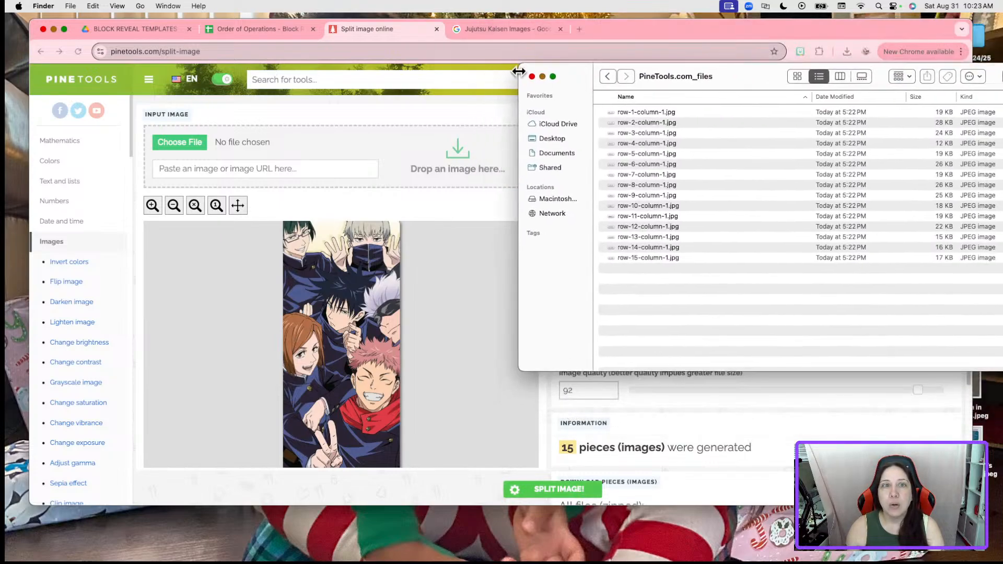
{"action": "left_click", "coordinate": [437, 29]}
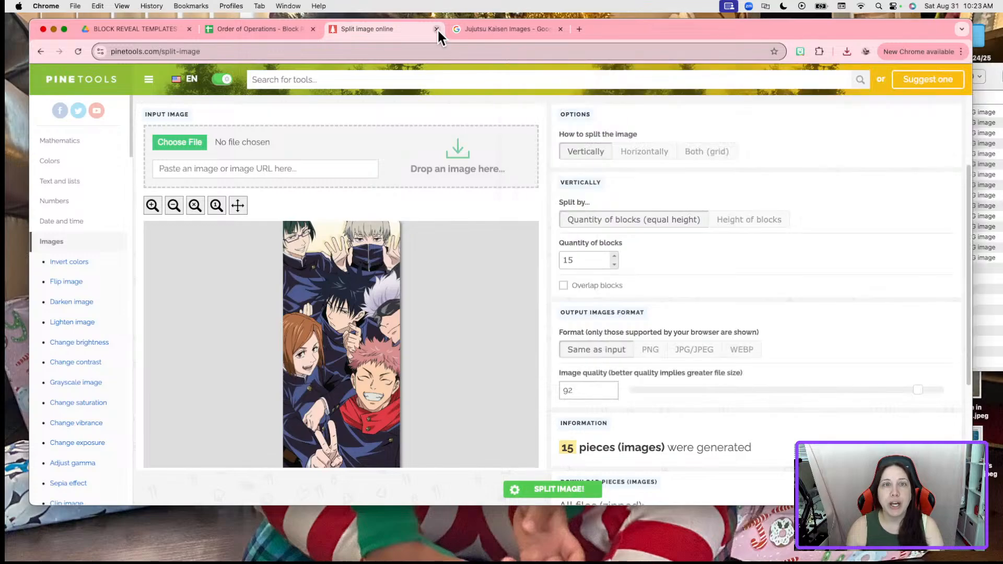
Close the Pinetools and image search tabs, and arrange the Finder strip list beside the spreadsheet
{"action": "left_click", "coordinate": [437, 30]}
{"action": "left_click", "coordinate": [437, 29]}
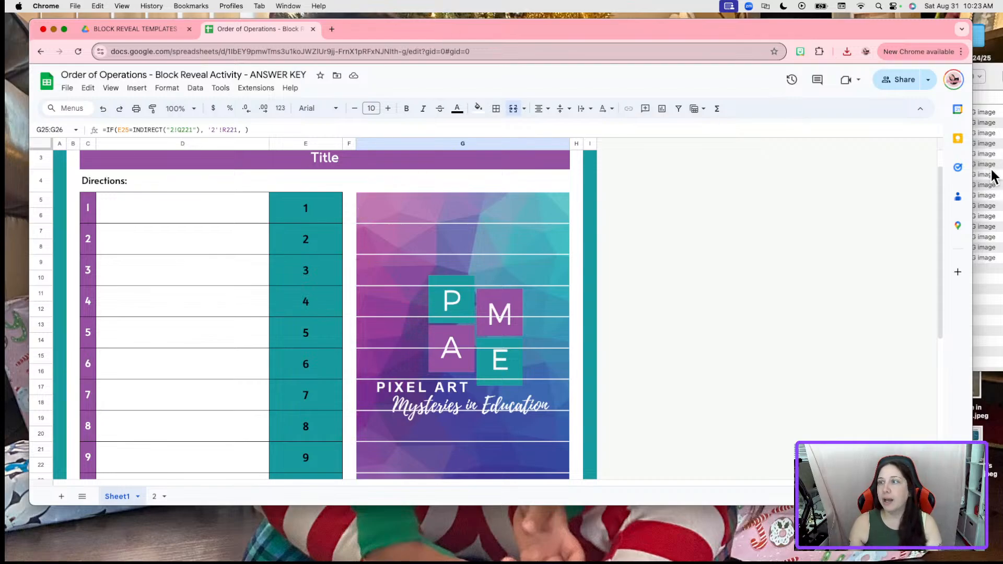
{"action": "left_click_drag", "start_coordinate": [971, 177], "coordinate": [638, 182]}
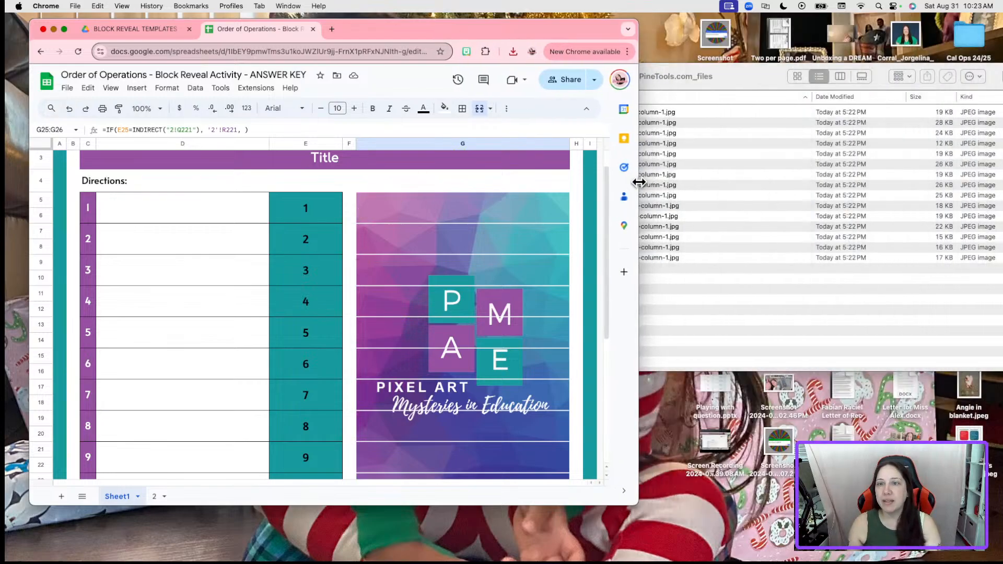
{"action": "left_click_drag", "start_coordinate": [732, 73], "coordinate": [591, 94]}
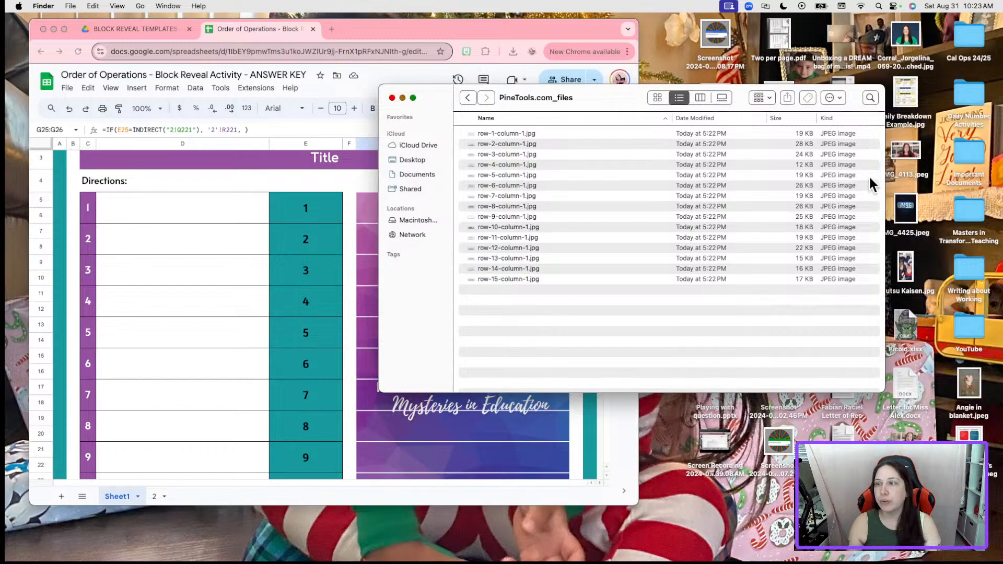
{"action": "left_click_drag", "start_coordinate": [884, 185], "coordinate": [747, 189]}
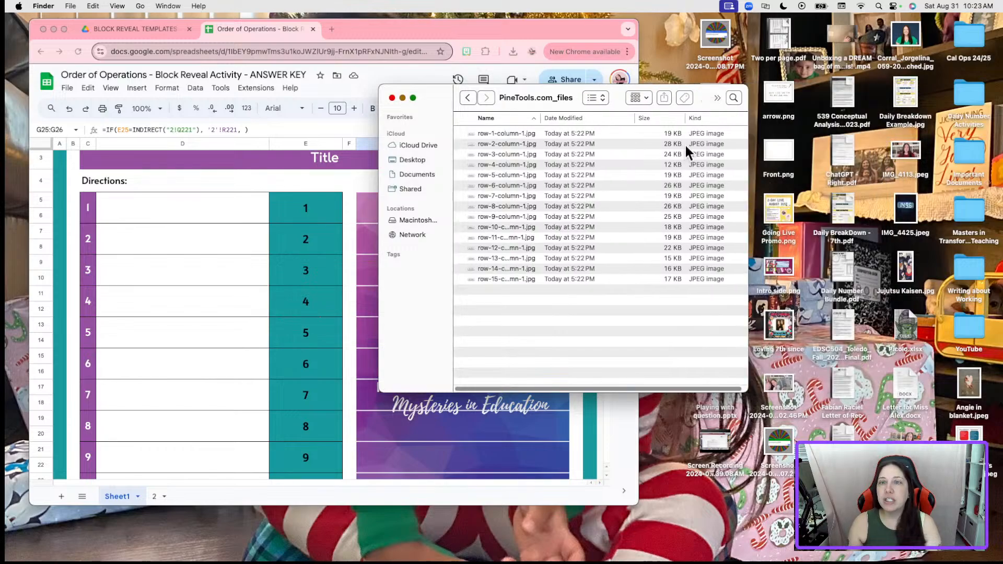
{"action": "left_click_drag", "start_coordinate": [546, 91], "coordinate": [809, 71]}
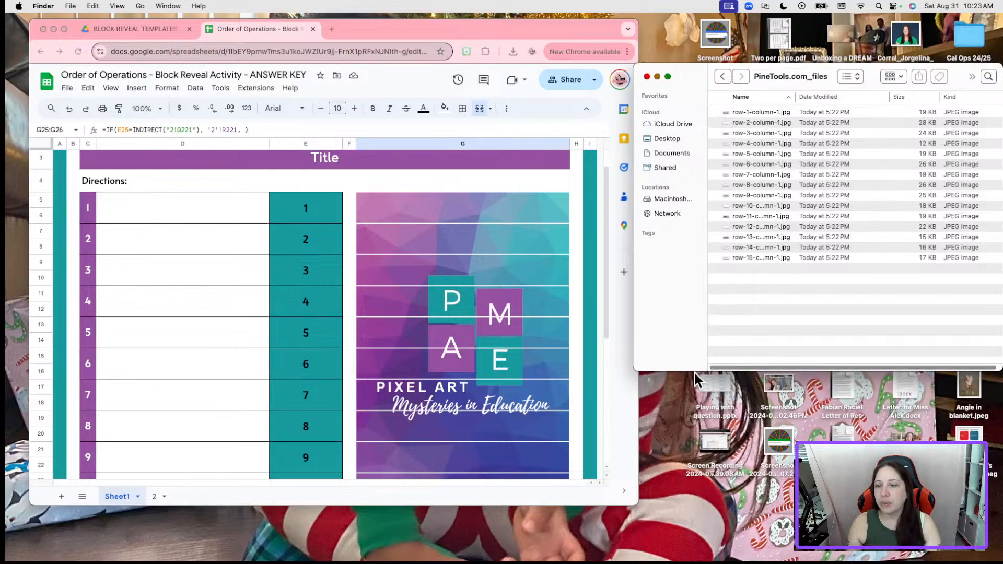
{"action": "left_click_drag", "start_coordinate": [691, 370], "coordinate": [680, 505]}
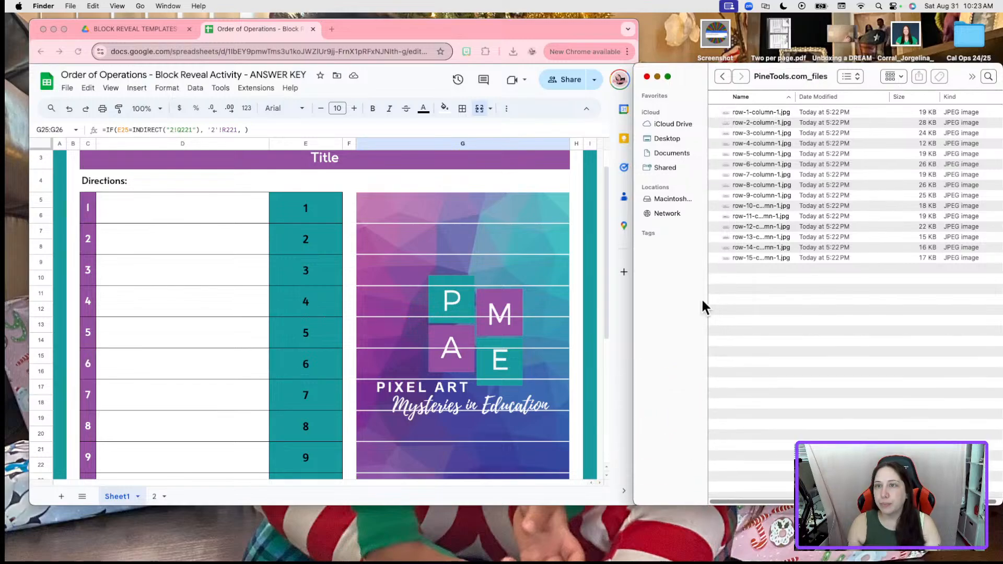
{"action": "left_click_drag", "start_coordinate": [686, 64], "coordinate": [683, 21]}
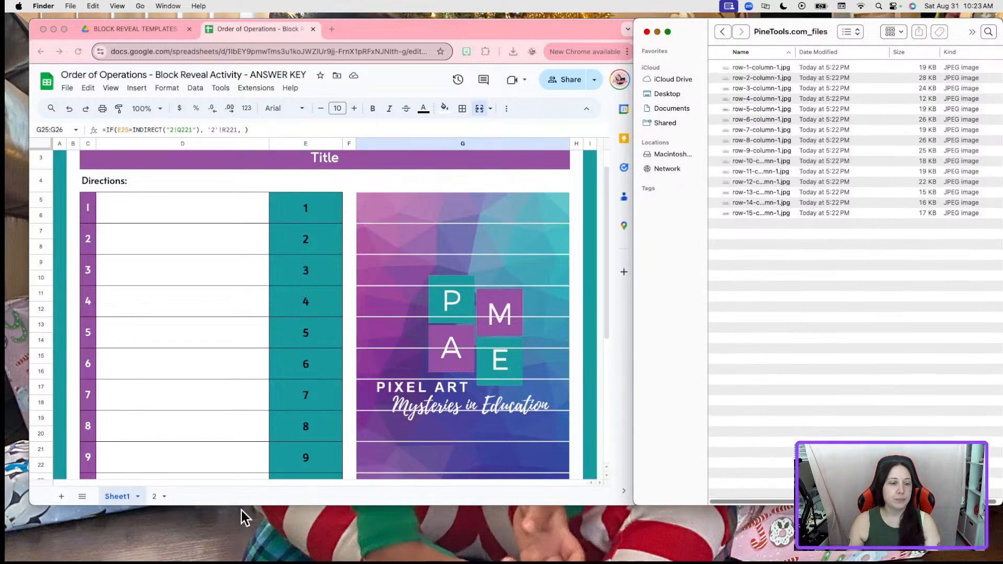
{"action": "left_click_drag", "start_coordinate": [569, 28], "coordinate": [557, 28]}
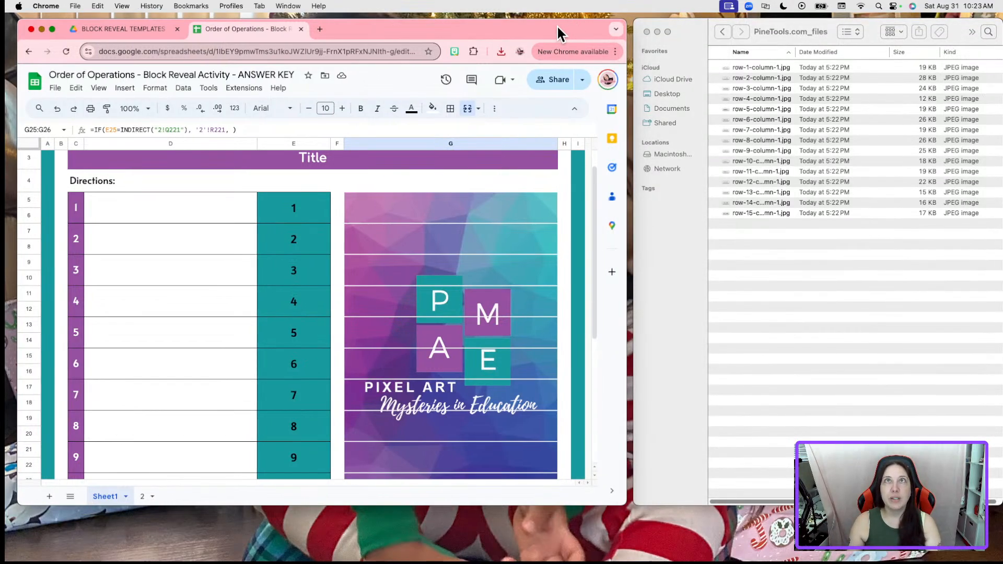
Go to sheet 2's Question/Answers/Block table and select the first Block cell, R201:R202
{"action": "left_click", "coordinate": [141, 497]}
{"action": "left_click_drag", "start_coordinate": [381, 482], "coordinate": [516, 469]}
{"action": "scroll", "coordinate": [509, 311], "scroll_direction": "down", "scroll_amount": 3}
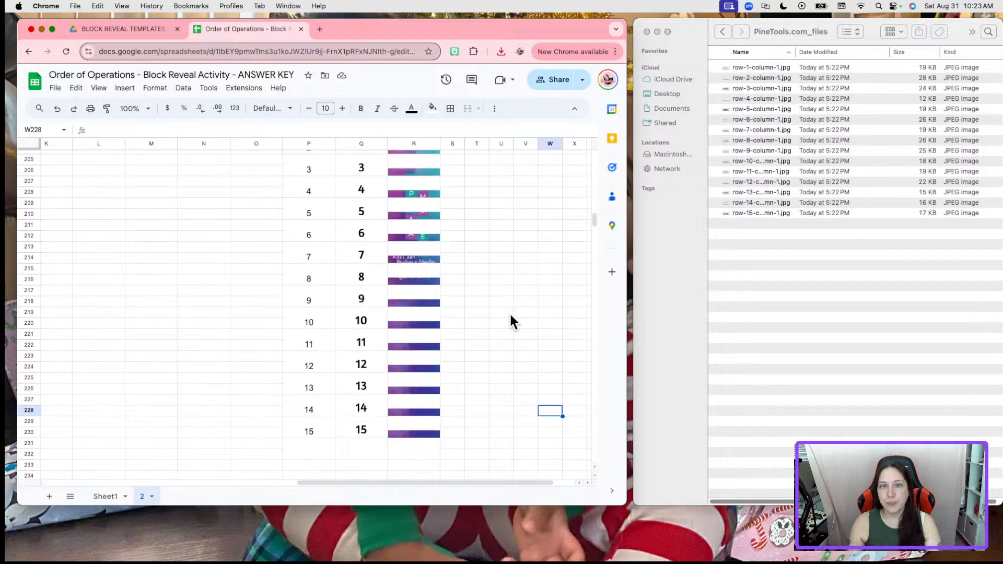
{"action": "scroll", "coordinate": [487, 364], "scroll_direction": "up", "scroll_amount": 3}
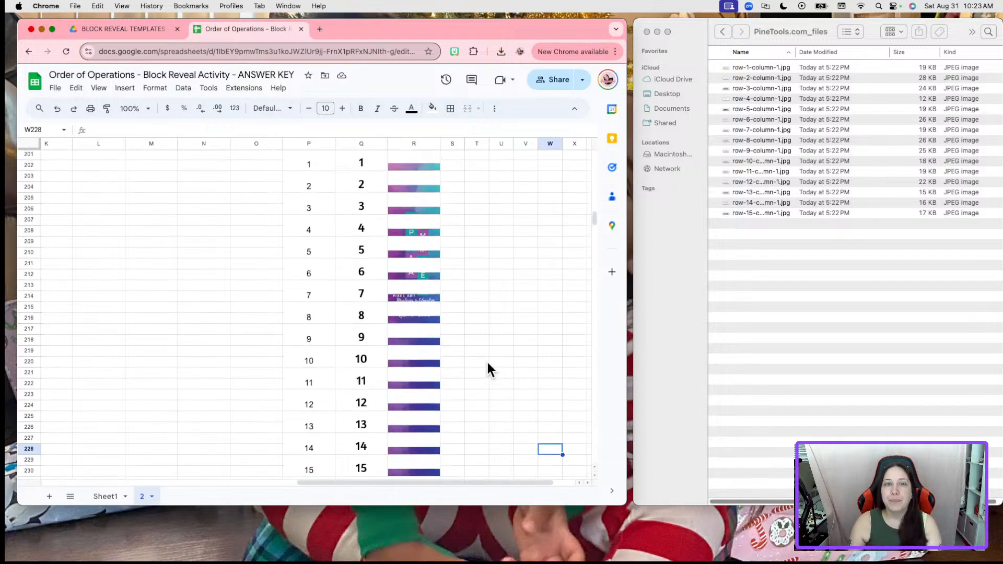
{"action": "left_click", "coordinate": [414, 214]}
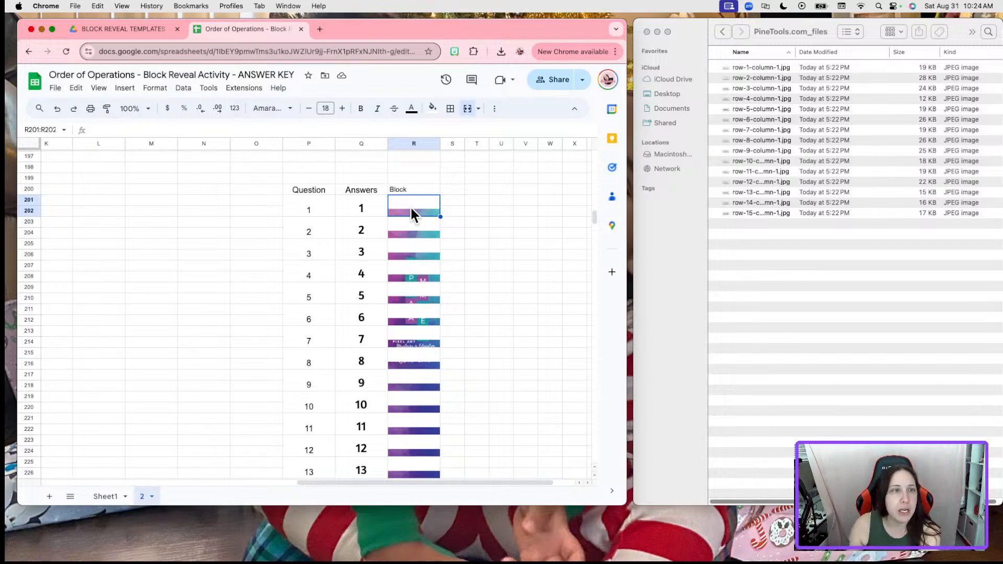
Insert row-1-column-1.jpg as an in-cell image into the first Block cell, R201:R202
{"action": "left_click", "coordinate": [124, 87]}
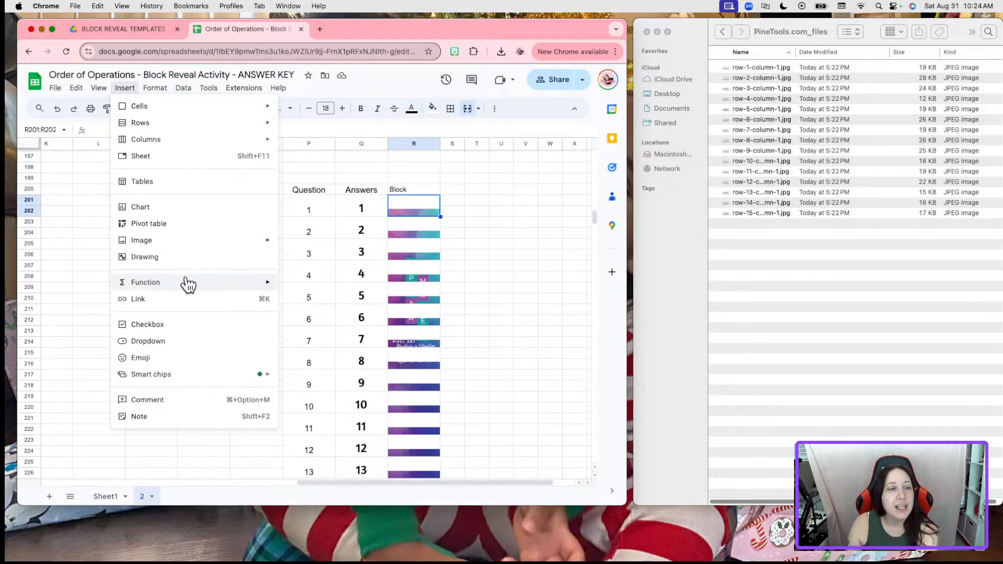
{"action": "mouse_move", "coordinate": [188, 241]}
{"action": "left_click", "coordinate": [302, 246]}
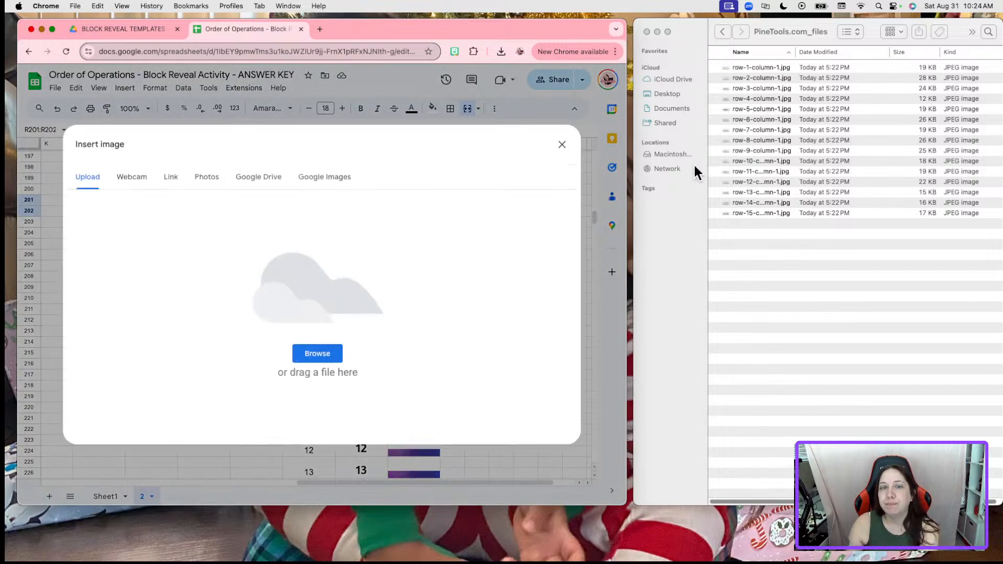
{"action": "left_click", "coordinate": [769, 69]}
{"action": "left_click_drag", "start_coordinate": [779, 68], "coordinate": [384, 318]}
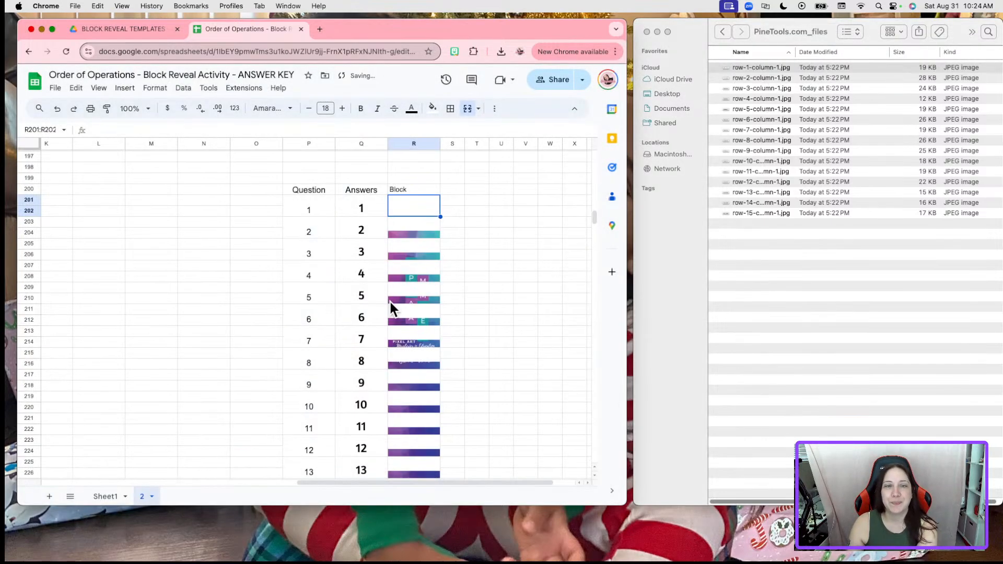
Insert row-2-column-1.jpg as an in-cell image into the second Block cell
{"action": "key", "text": "Down"}
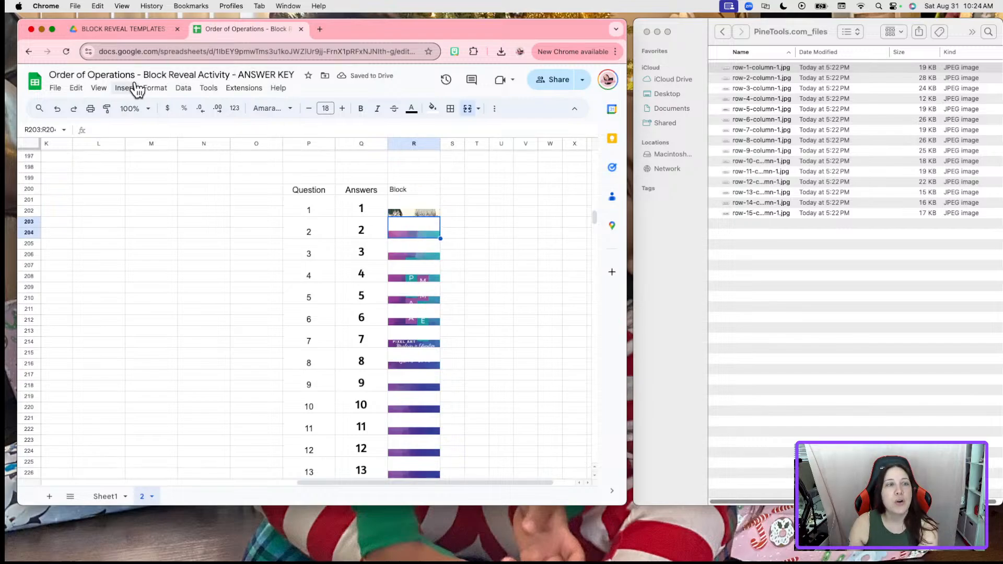
{"action": "left_click", "coordinate": [124, 89]}
{"action": "mouse_move", "coordinate": [174, 241]}
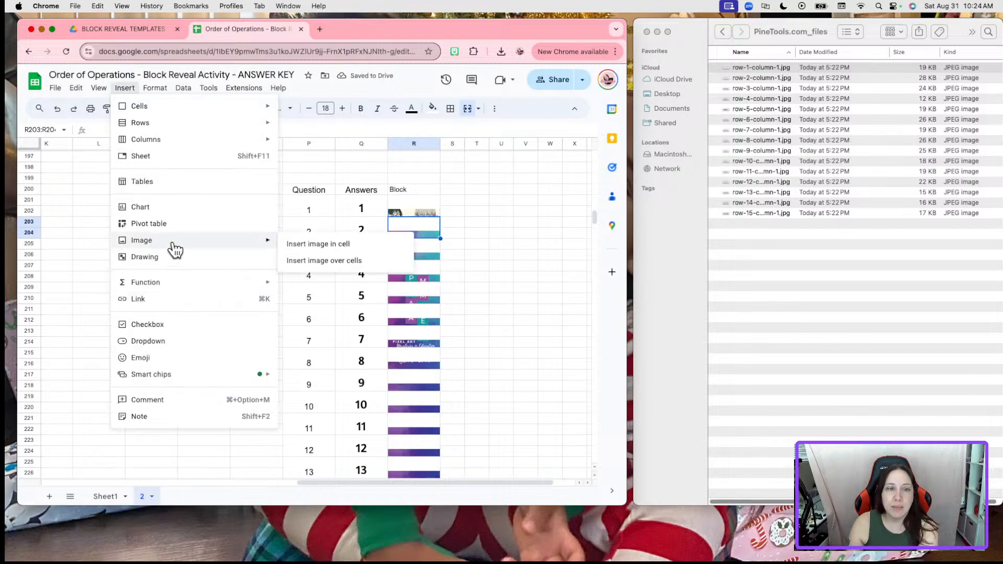
{"action": "left_click", "coordinate": [404, 246]}
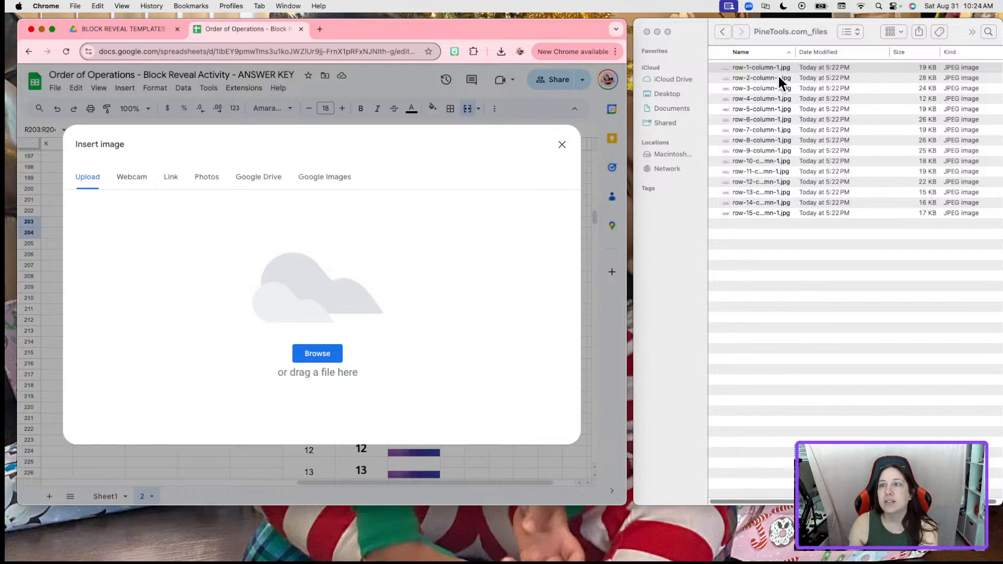
{"action": "left_click_drag", "start_coordinate": [778, 77], "coordinate": [249, 258]}
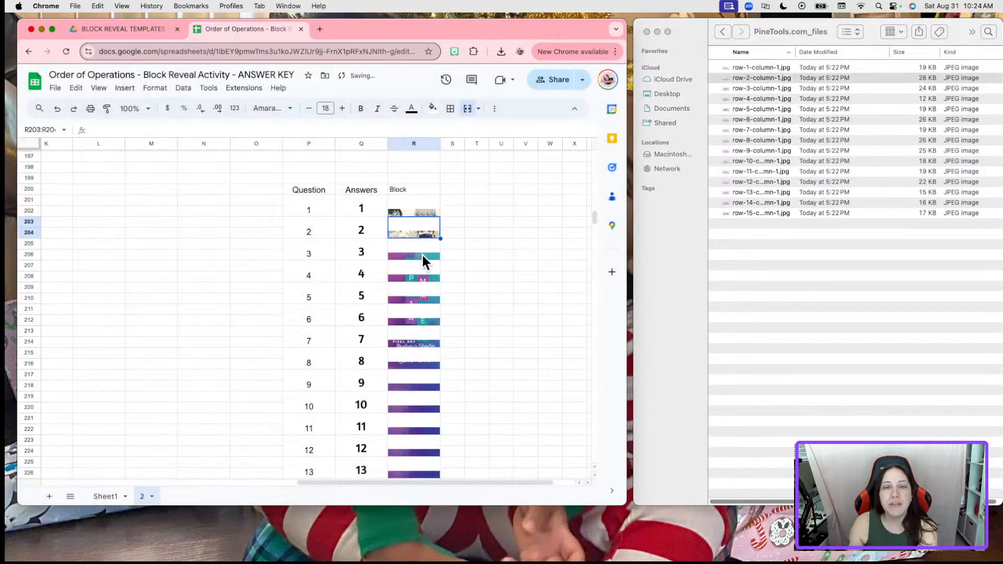
Insert the row-3 and row-4 strips in-cell into R205:R206 and R207:R208
{"action": "left_click", "coordinate": [421, 253]}
{"action": "left_click", "coordinate": [125, 88]}
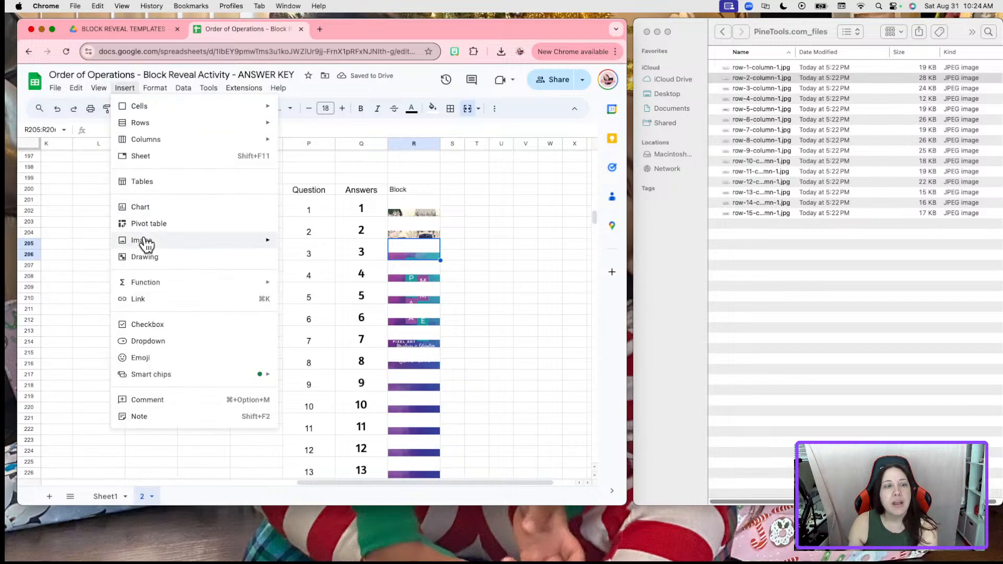
{"action": "mouse_move", "coordinate": [146, 243]}
{"action": "left_click", "coordinate": [313, 241]}
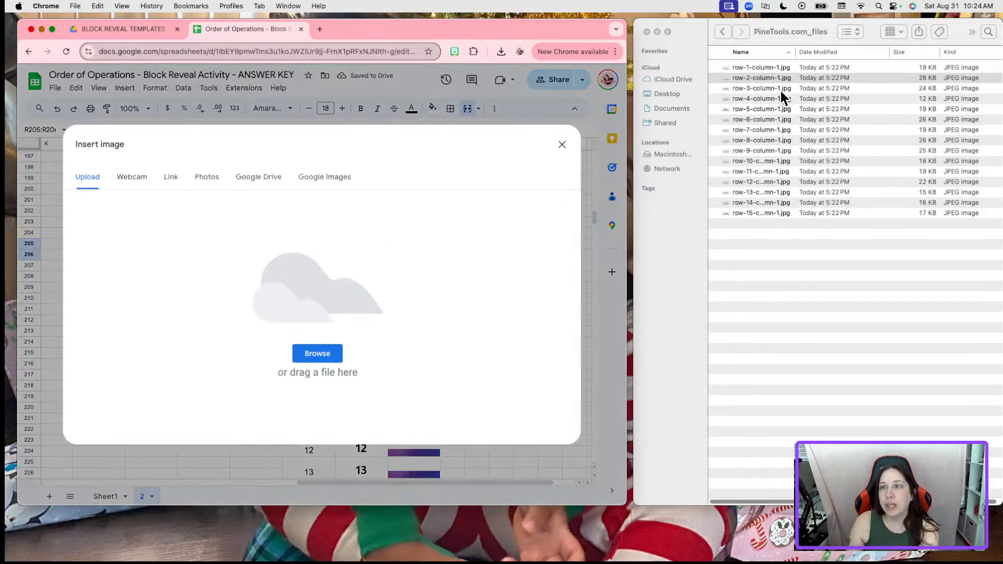
{"action": "left_click", "coordinate": [801, 89]}
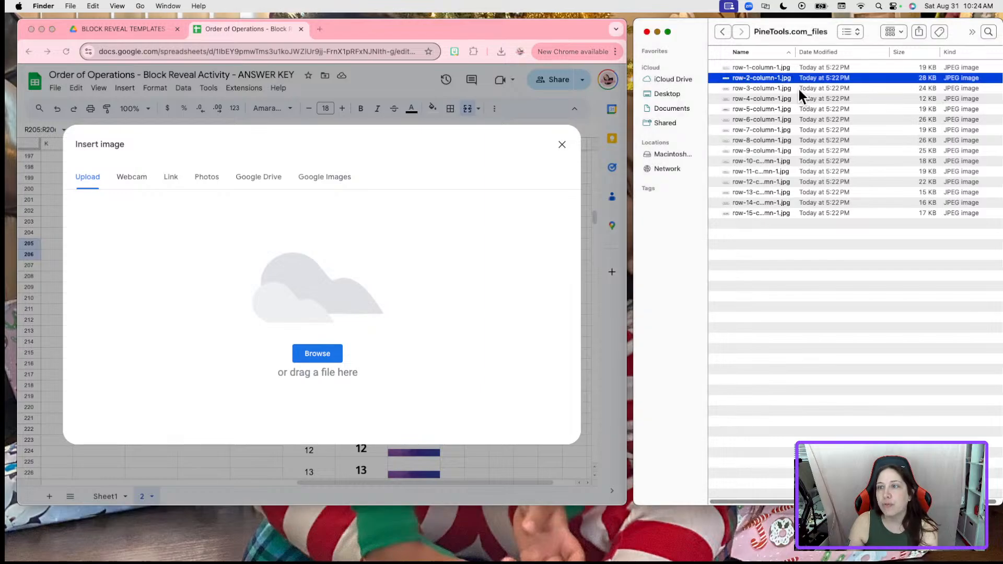
{"action": "left_click_drag", "start_coordinate": [790, 90], "coordinate": [293, 345]}
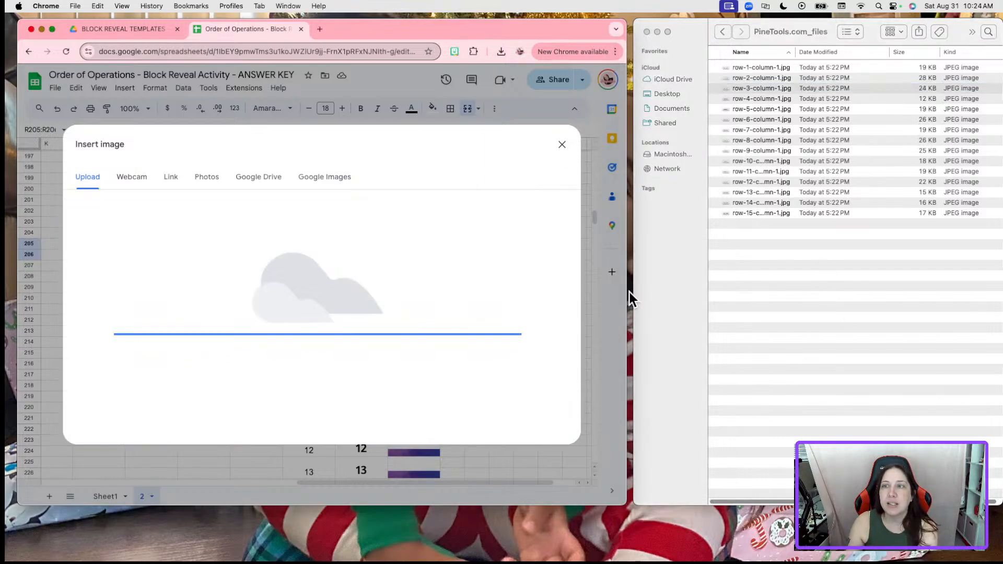
{"action": "left_click", "coordinate": [408, 271]}
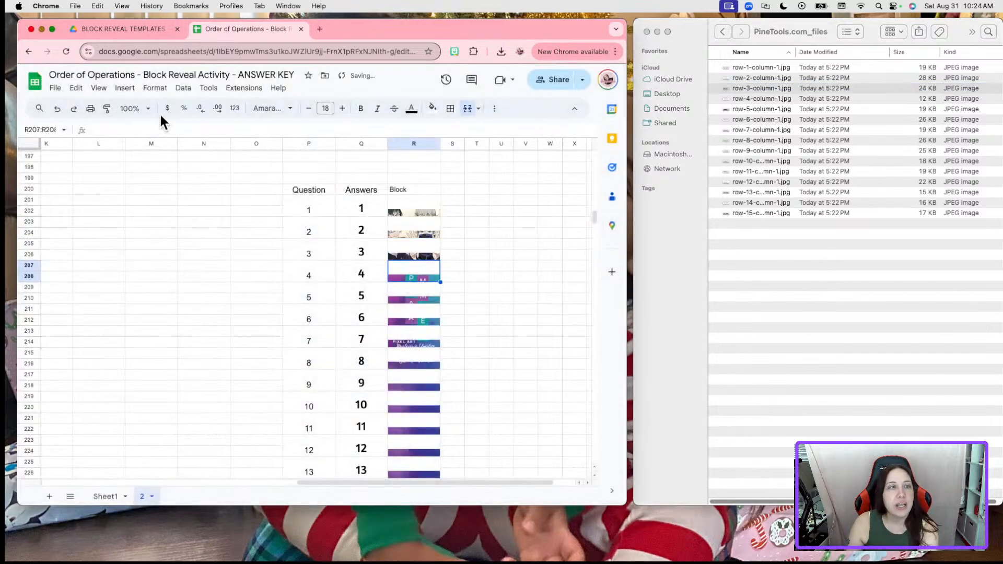
{"action": "left_click", "coordinate": [125, 88]}
{"action": "mouse_move", "coordinate": [144, 240]}
{"action": "left_click", "coordinate": [309, 245]}
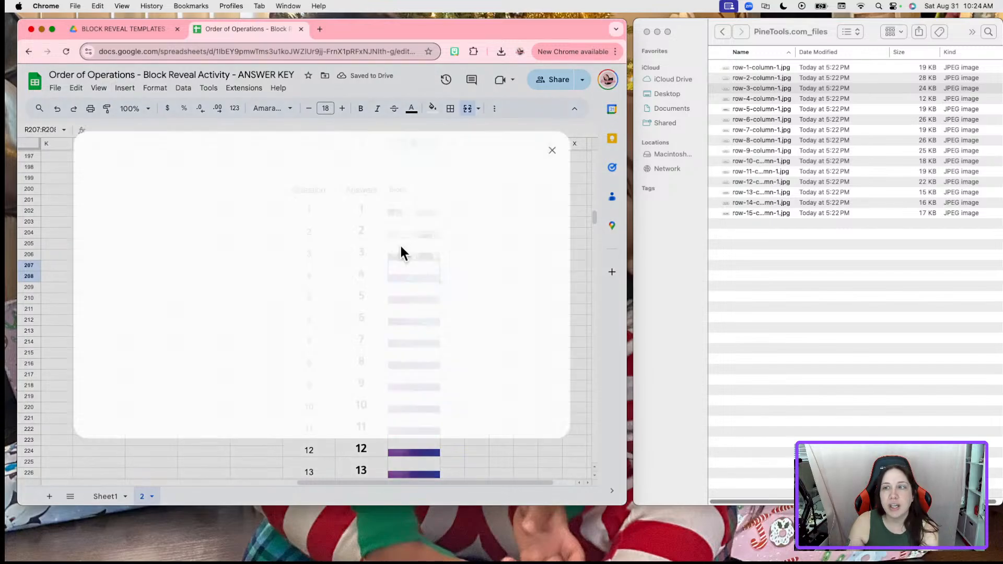
{"action": "left_click", "coordinate": [784, 96]}
{"action": "left_click", "coordinate": [791, 98]}
{"action": "left_click_drag", "start_coordinate": [792, 96], "coordinate": [344, 209]}
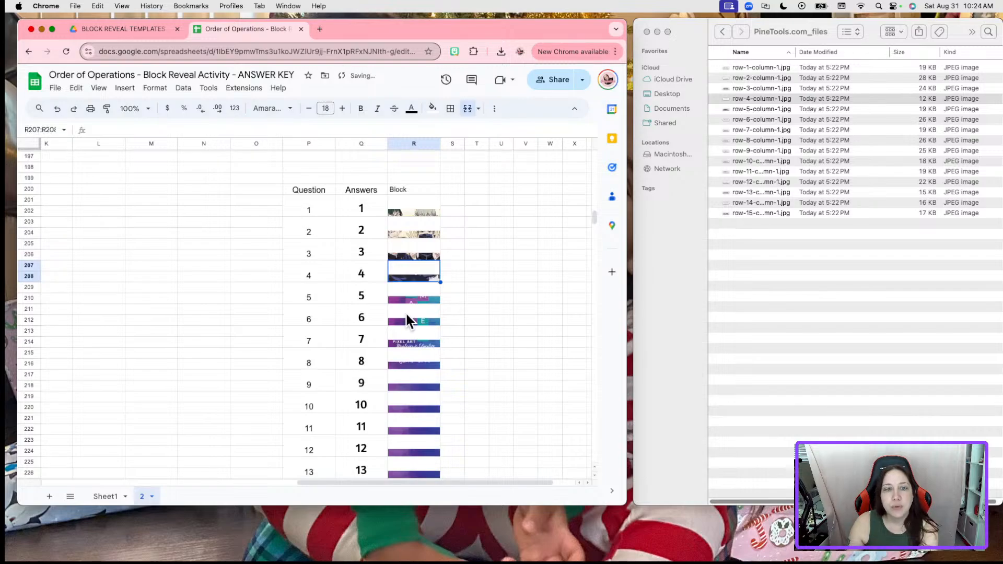
Insert the row-5 strip into R209:R210 and check the revealed picture on Sheet1
{"action": "left_click", "coordinate": [412, 295]}
{"action": "left_click", "coordinate": [124, 88]}
{"action": "mouse_move", "coordinate": [144, 243]}
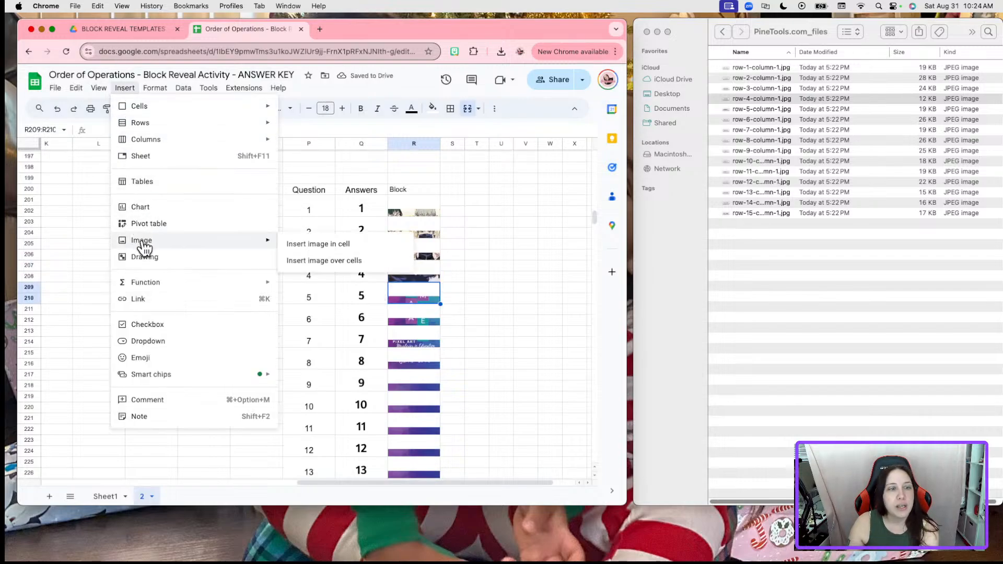
{"action": "left_click", "coordinate": [316, 244]}
{"action": "left_click", "coordinate": [757, 107]}
{"action": "left_click", "coordinate": [760, 109]}
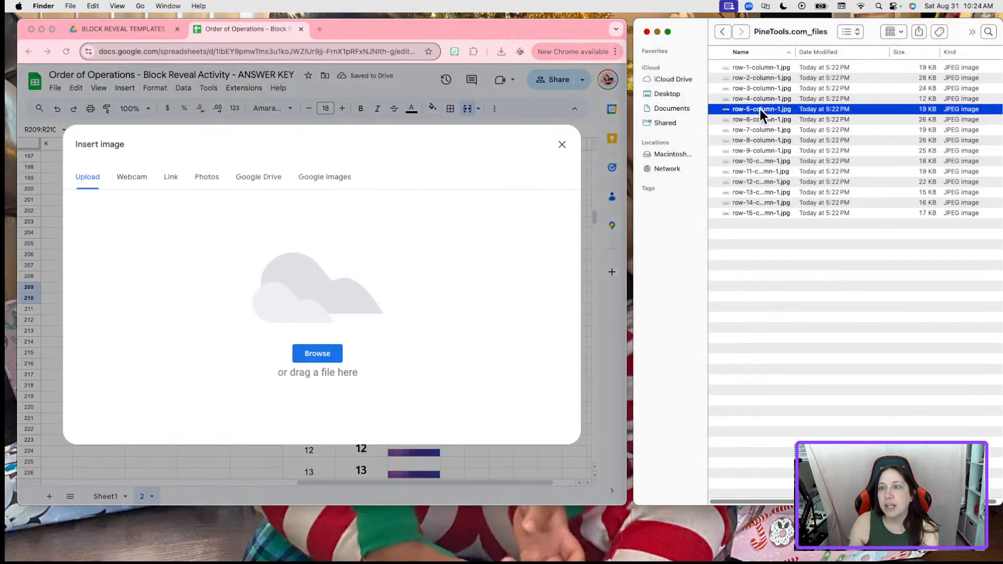
{"action": "left_click_drag", "start_coordinate": [760, 109], "coordinate": [315, 305]}
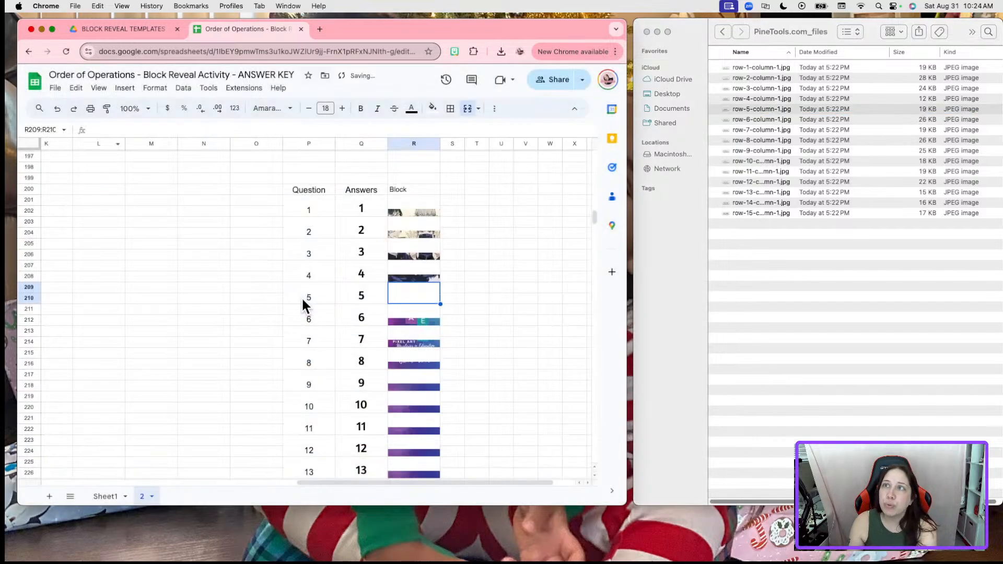
{"action": "left_click", "coordinate": [105, 496]}
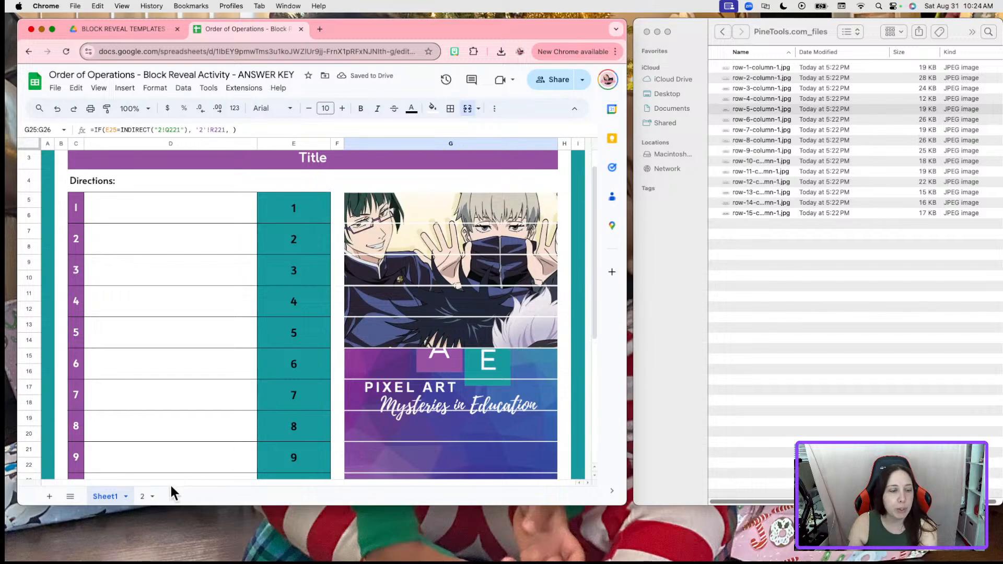
{"action": "left_click", "coordinate": [142, 496]}
Insert the row-6 and row-7 strips in-cell into R211:R212 and R213:R214
{"action": "left_click", "coordinate": [413, 321]}
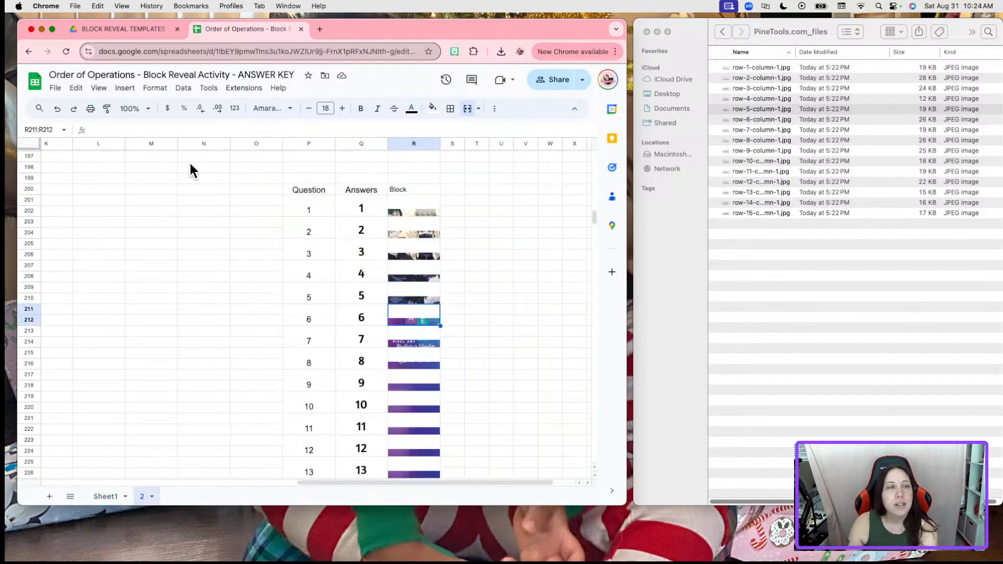
{"action": "left_click", "coordinate": [127, 88]}
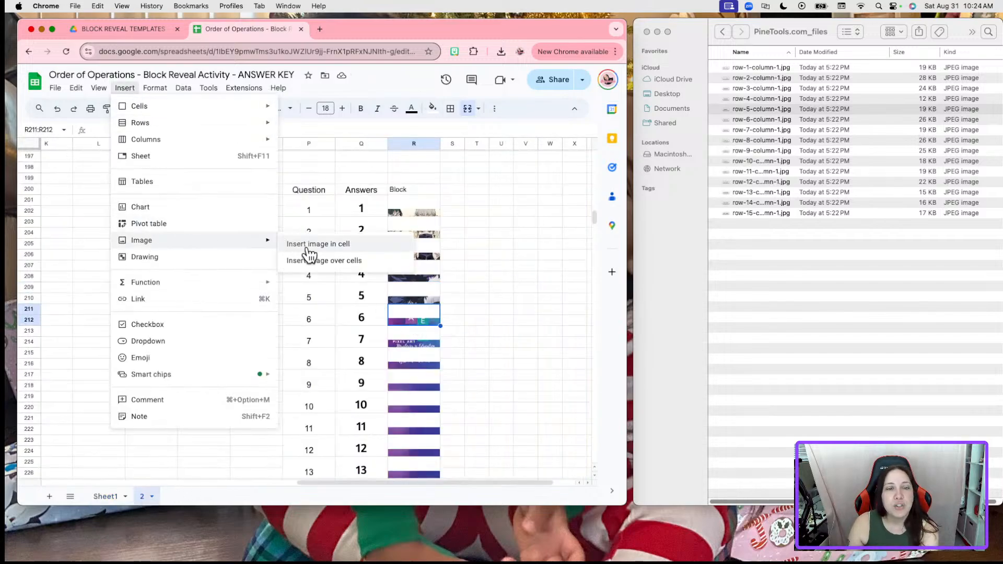
{"action": "left_click", "coordinate": [307, 244]}
{"action": "left_click", "coordinate": [768, 109]}
{"action": "left_click_drag", "start_coordinate": [781, 120], "coordinate": [428, 282]}
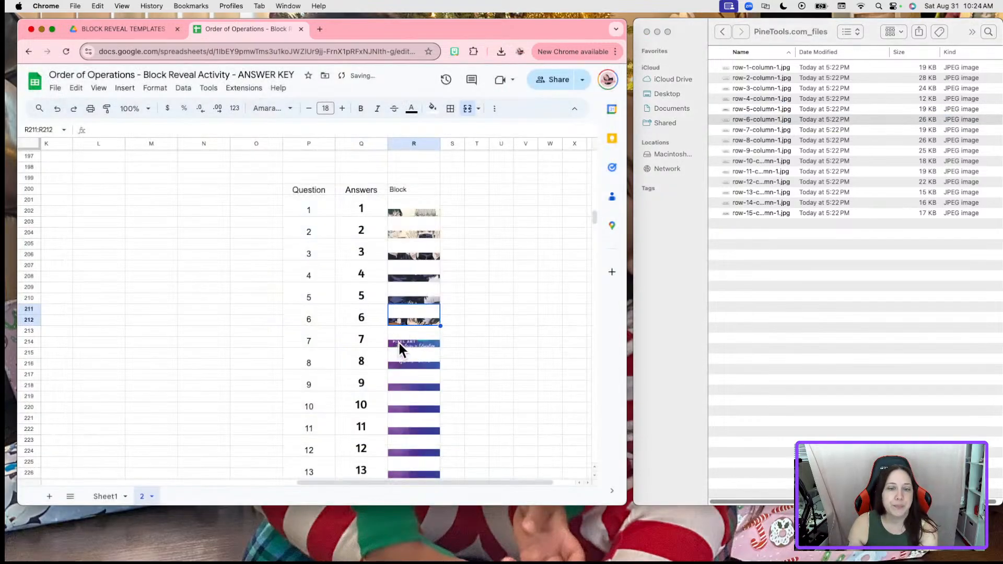
{"action": "left_click", "coordinate": [399, 340]}
{"action": "left_click", "coordinate": [126, 88]}
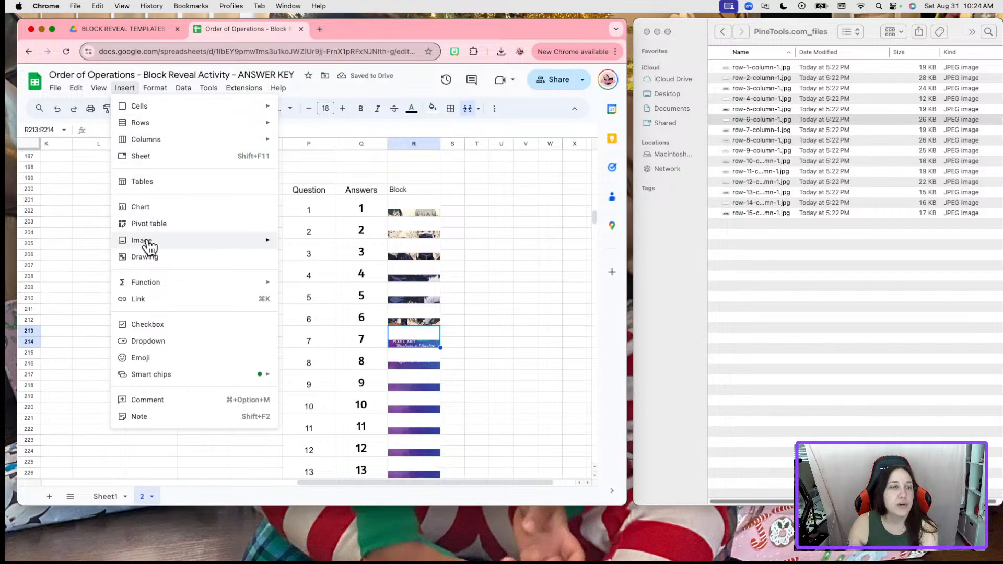
{"action": "mouse_move", "coordinate": [156, 241]}
{"action": "left_click", "coordinate": [356, 246]}
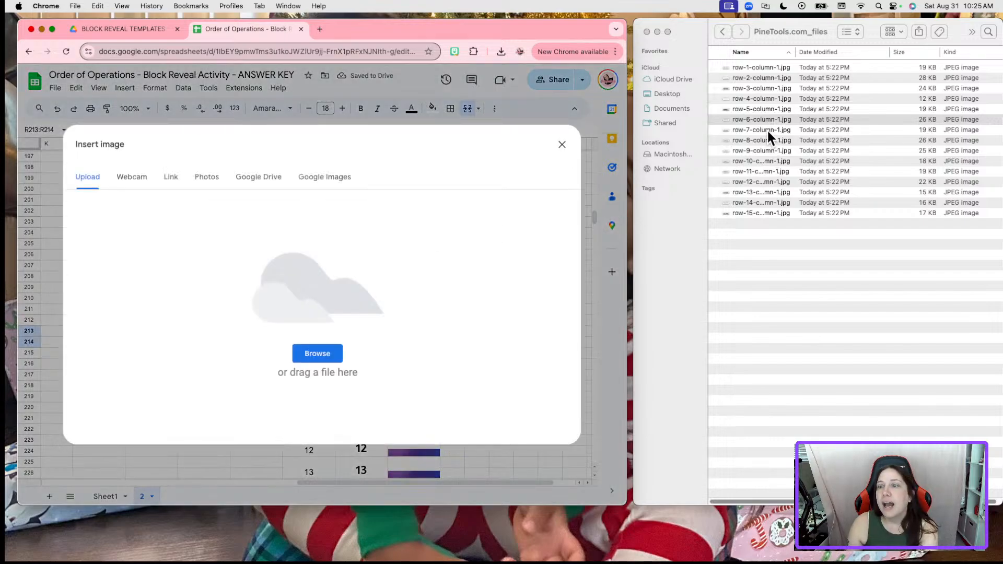
{"action": "left_click", "coordinate": [766, 129]}
{"action": "left_click_drag", "start_coordinate": [765, 127], "coordinate": [284, 248]}
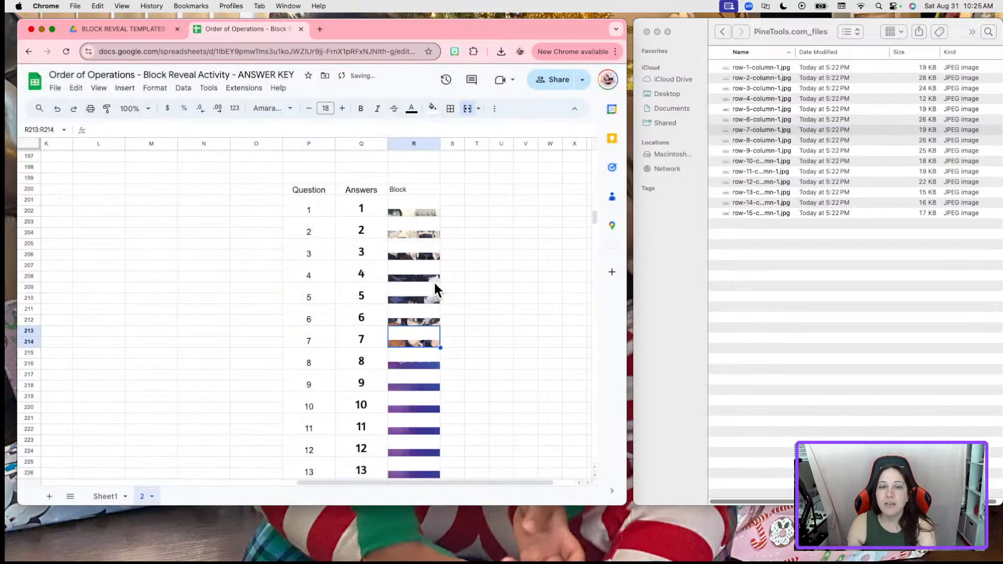
Insert the eighth and ninth strips in-cell into the Block cells for questions 8 and 9
{"action": "left_click", "coordinate": [414, 360]}
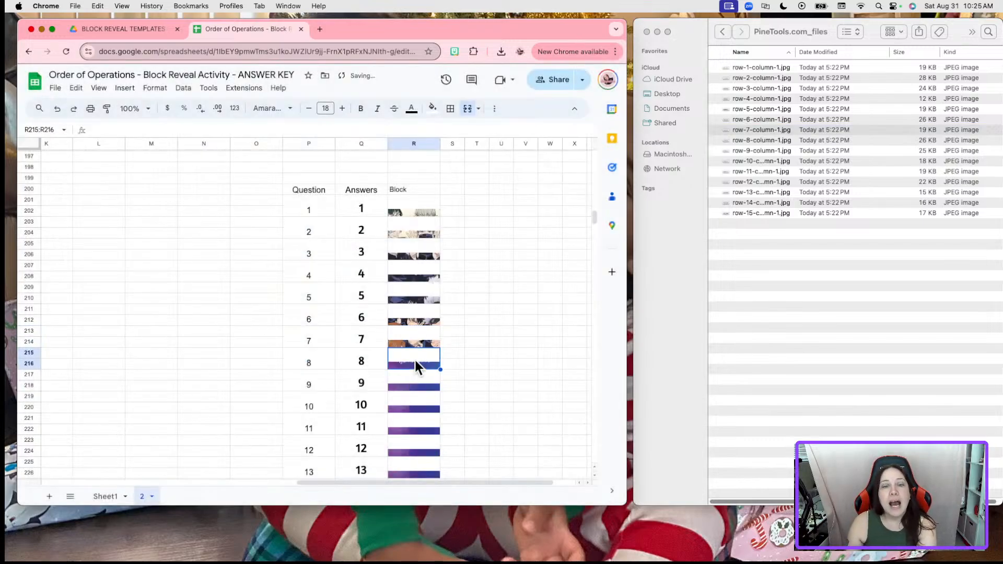
{"action": "left_click", "coordinate": [131, 90]}
{"action": "mouse_move", "coordinate": [174, 243]}
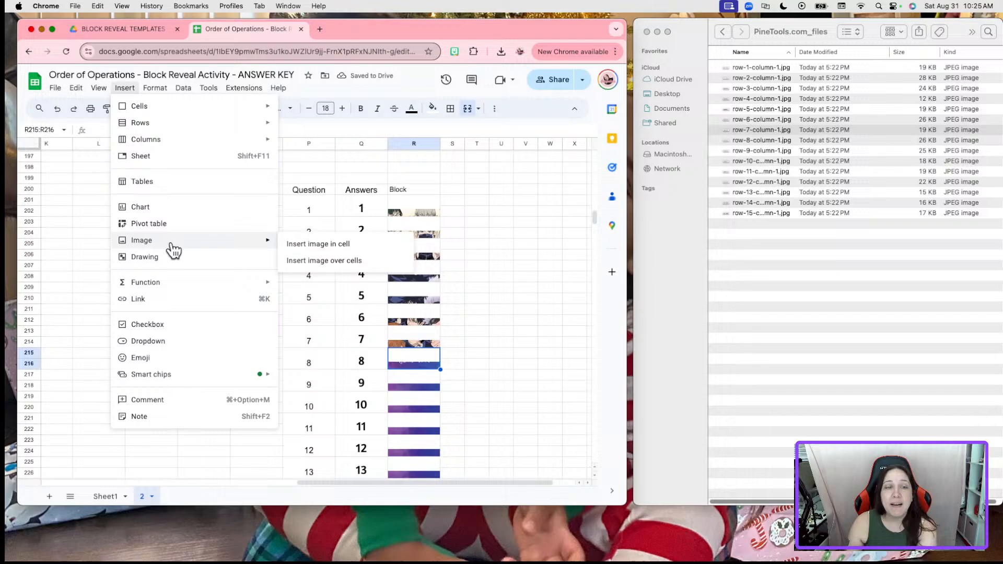
{"action": "left_click", "coordinate": [311, 246]}
{"action": "left_click", "coordinate": [760, 129]}
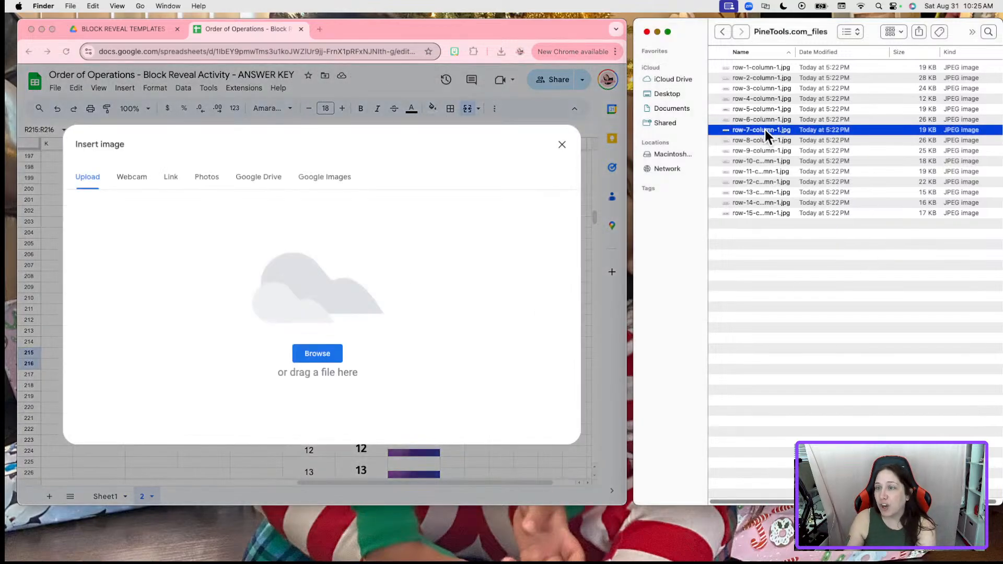
{"action": "left_click_drag", "start_coordinate": [769, 137], "coordinate": [359, 239]}
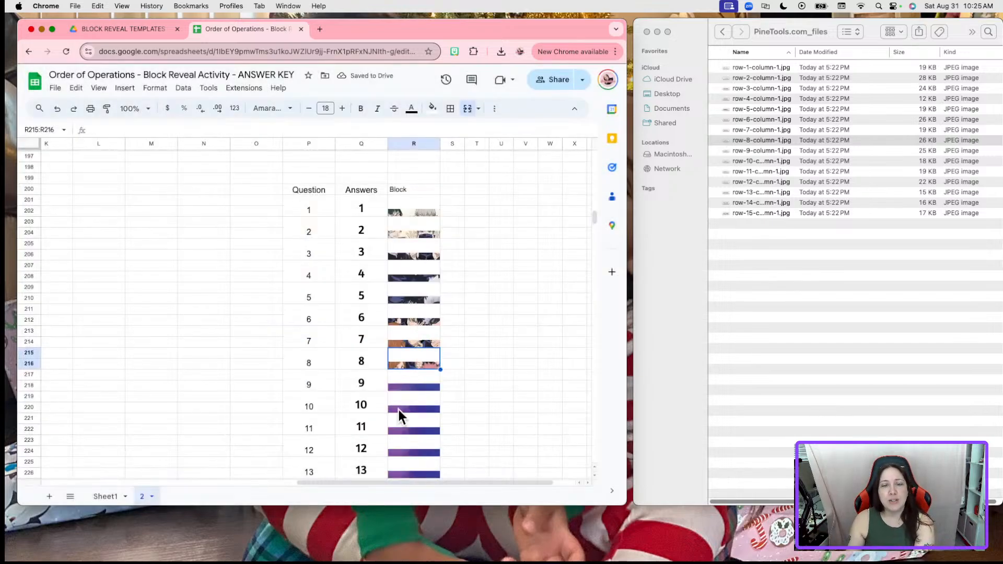
{"action": "left_click", "coordinate": [402, 384]}
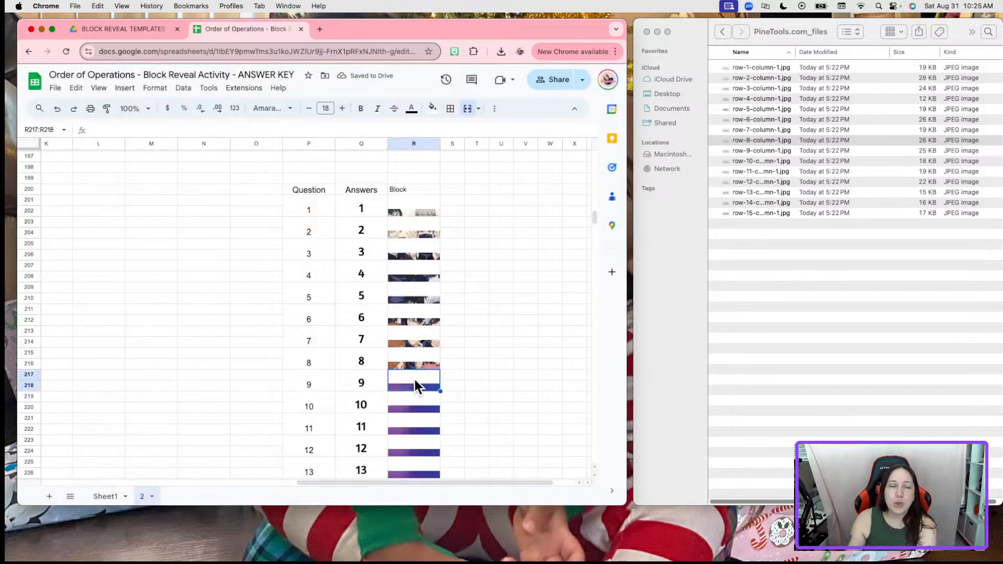
{"action": "left_click", "coordinate": [125, 88]}
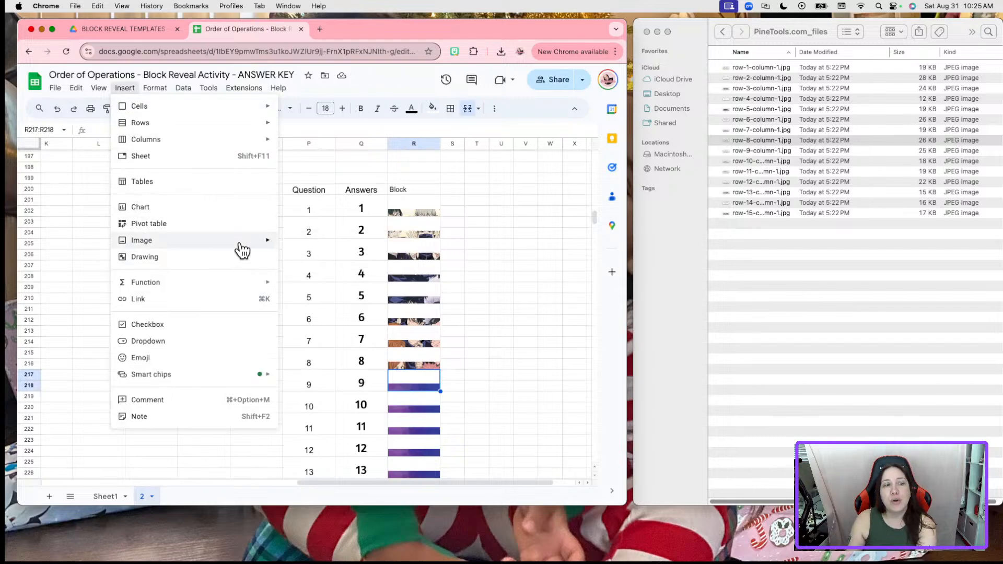
{"action": "mouse_move", "coordinate": [241, 241]}
{"action": "left_click", "coordinate": [346, 244]}
{"action": "left_click", "coordinate": [752, 150]}
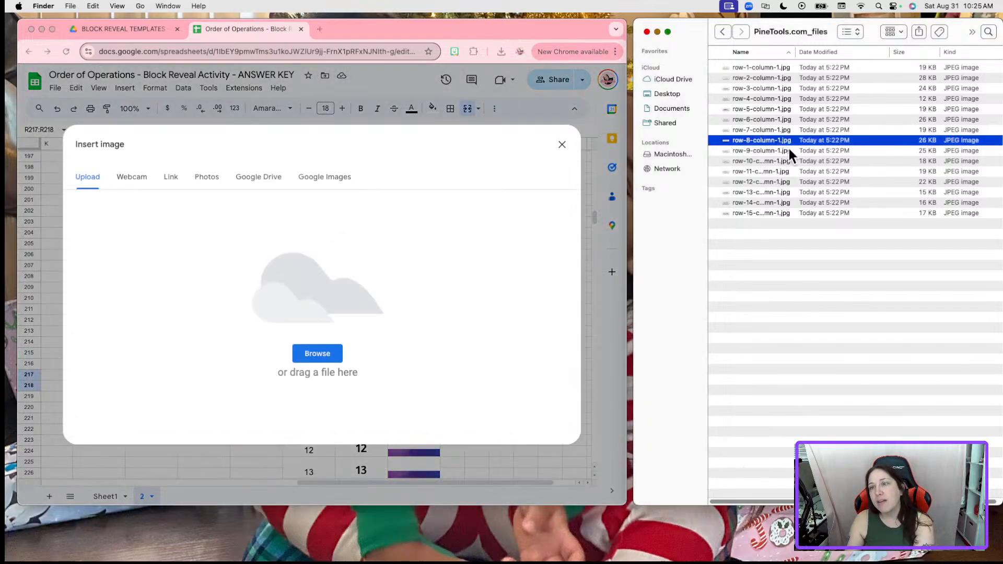
{"action": "left_click_drag", "start_coordinate": [794, 149], "coordinate": [275, 274]}
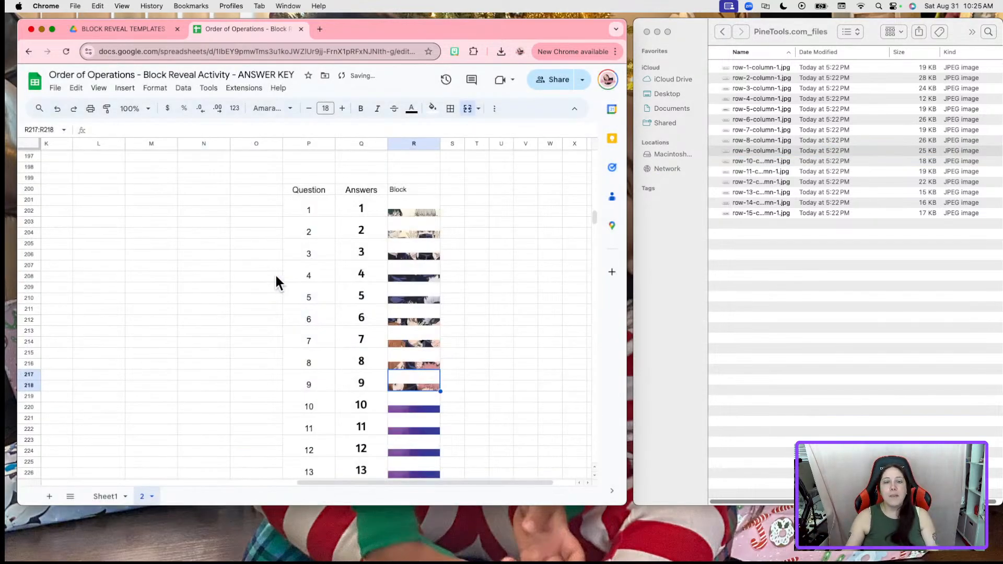
Insert the tenth strip as an in-cell image into the question 10 Block cell
{"action": "left_click", "coordinate": [409, 409]}
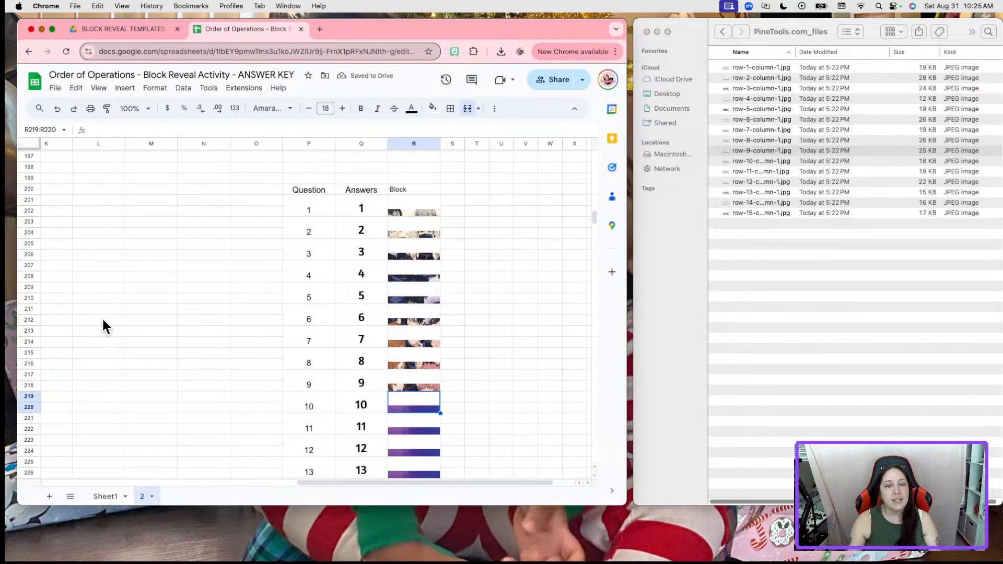
{"action": "left_click", "coordinate": [125, 89]}
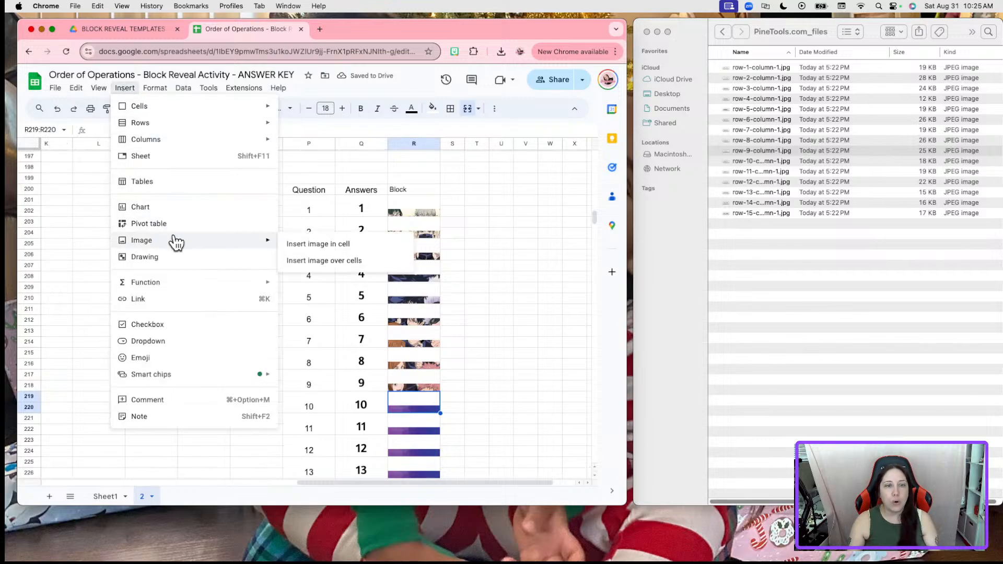
{"action": "mouse_move", "coordinate": [255, 240]}
{"action": "left_click", "coordinate": [314, 244]}
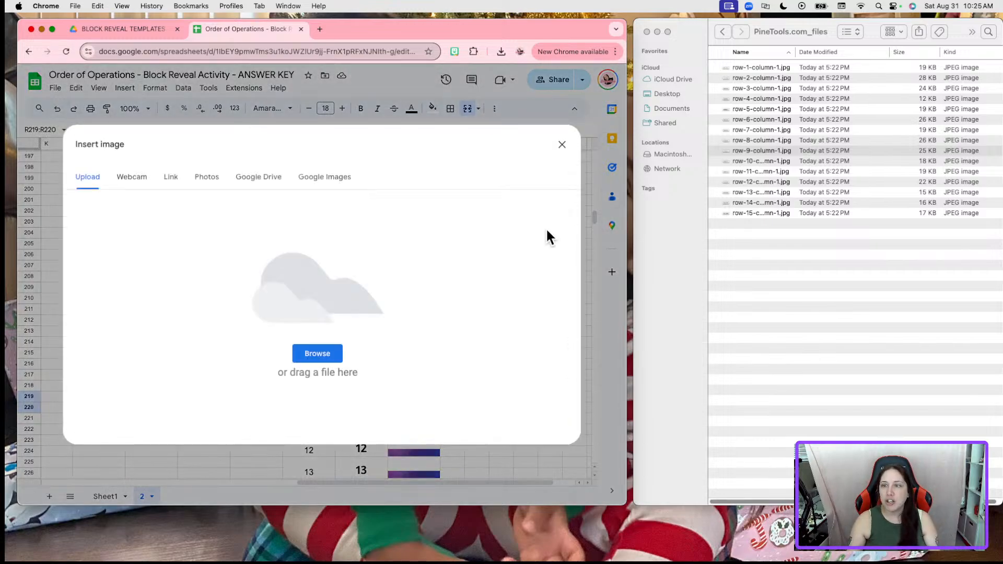
{"action": "left_click", "coordinate": [773, 161]}
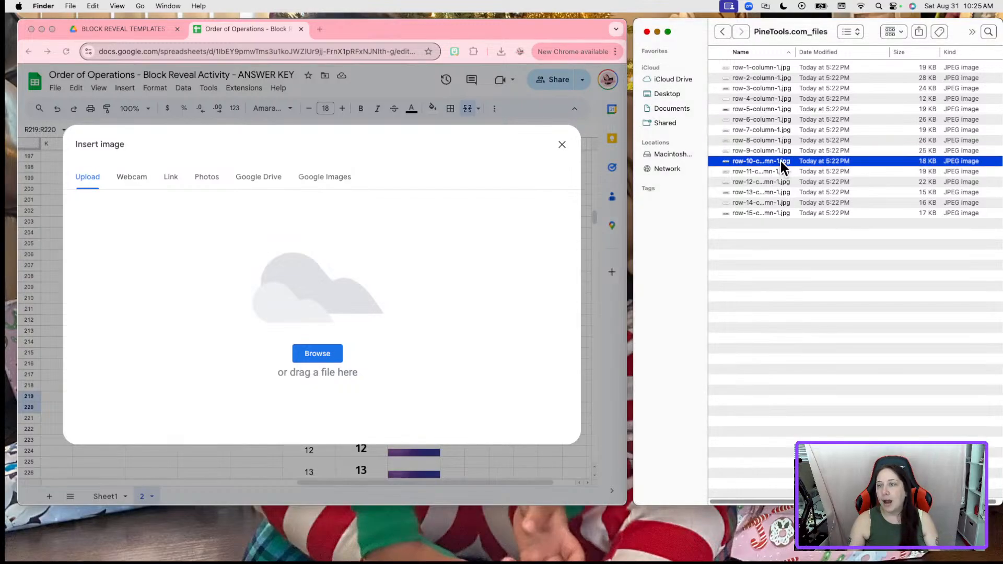
{"action": "left_click_drag", "start_coordinate": [780, 161], "coordinate": [259, 252]}
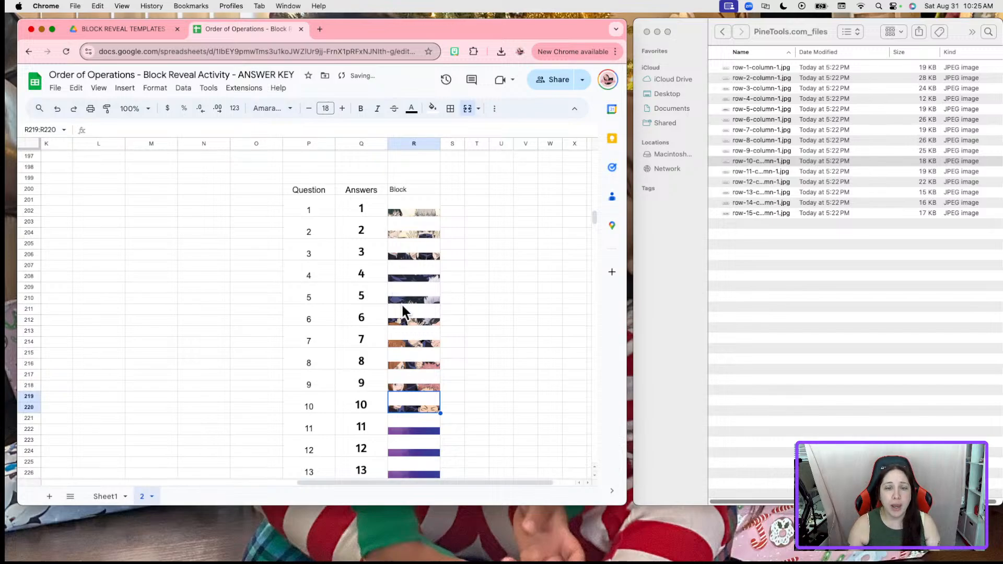
Insert the eleventh and twelfth strips in-cell into the Block cells for questions 11 and 12
{"action": "scroll", "coordinate": [405, 313], "scroll_direction": "down", "scroll_amount": 2}
{"action": "left_click", "coordinate": [413, 358]}
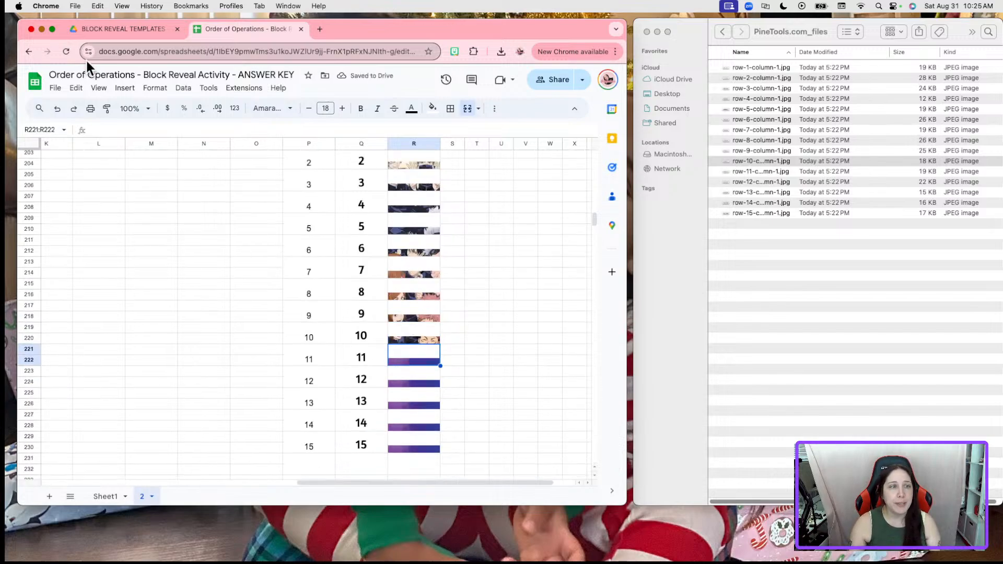
{"action": "left_click", "coordinate": [126, 89]}
{"action": "mouse_move", "coordinate": [156, 241]}
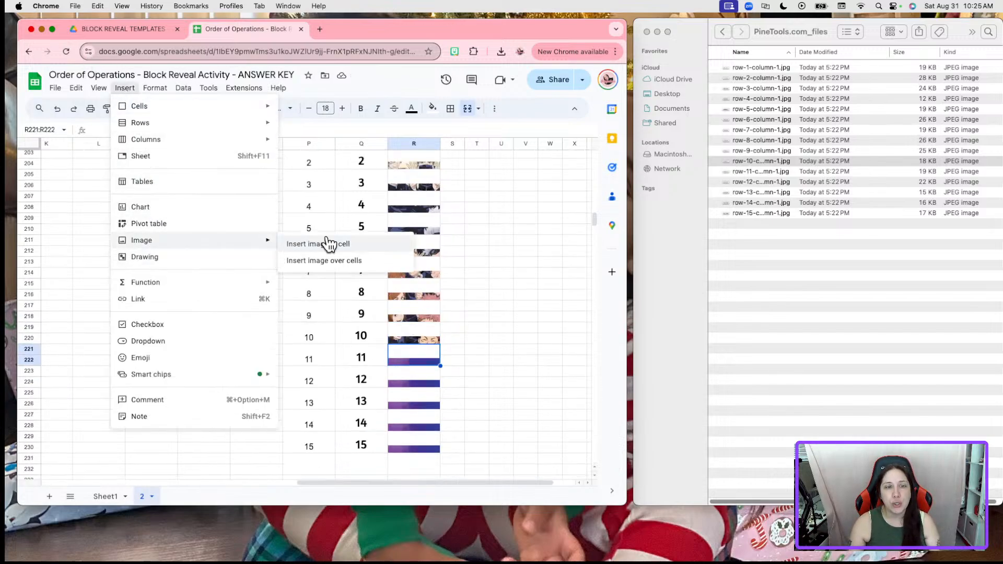
{"action": "left_click", "coordinate": [329, 243]}
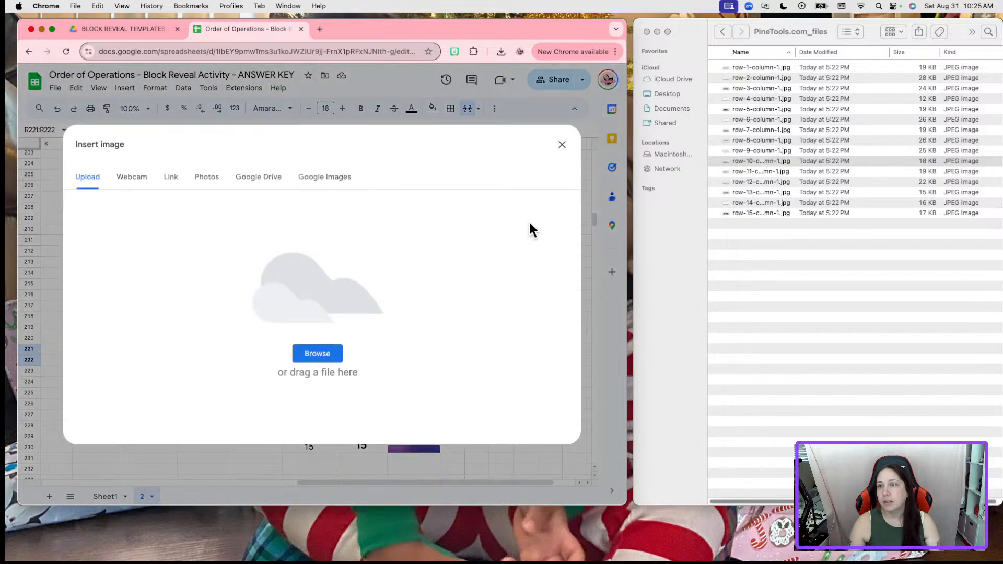
{"action": "left_click", "coordinate": [743, 171]}
{"action": "left_click_drag", "start_coordinate": [774, 174], "coordinate": [346, 293]}
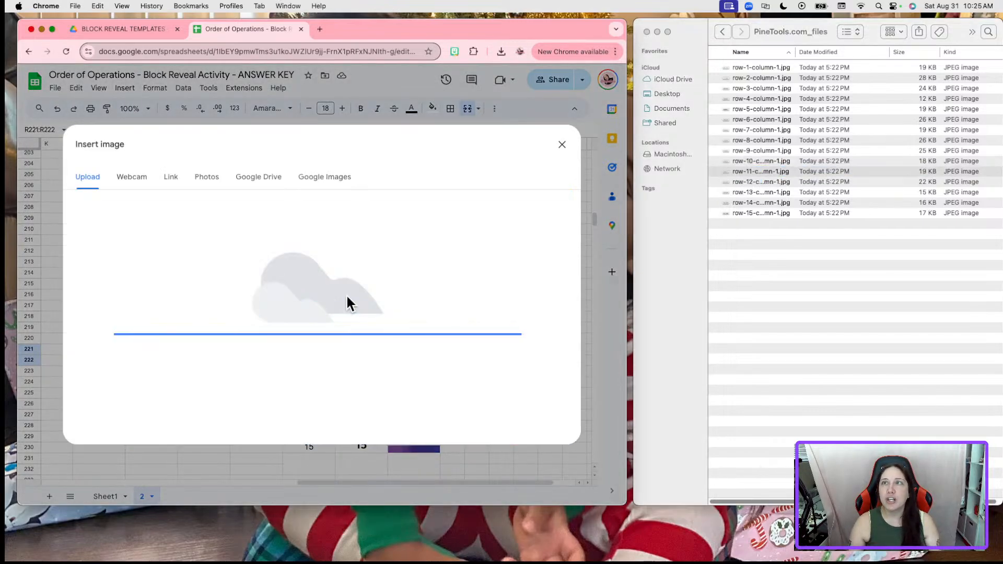
{"action": "left_click", "coordinate": [409, 381]}
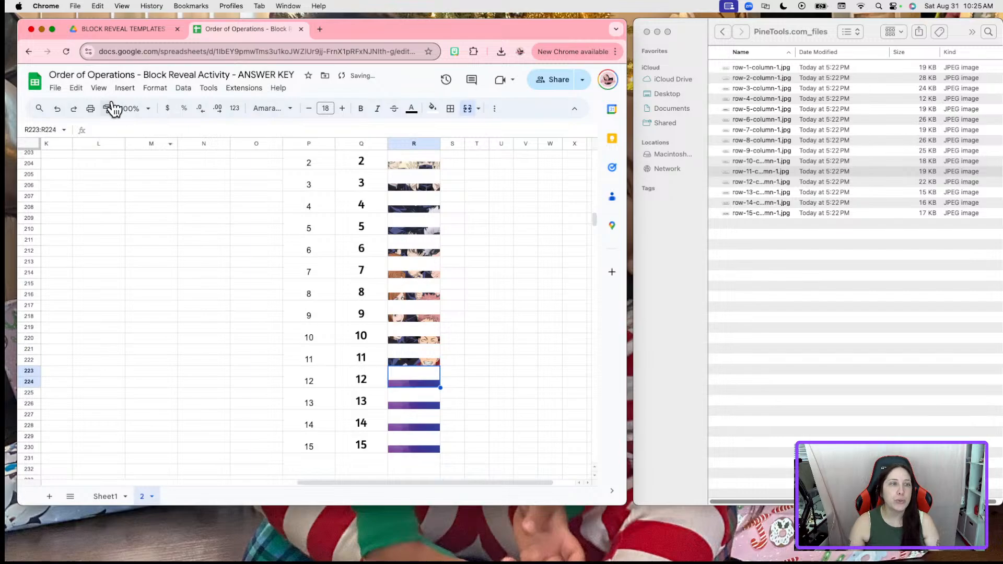
{"action": "left_click", "coordinate": [125, 87]}
{"action": "mouse_move", "coordinate": [183, 250]}
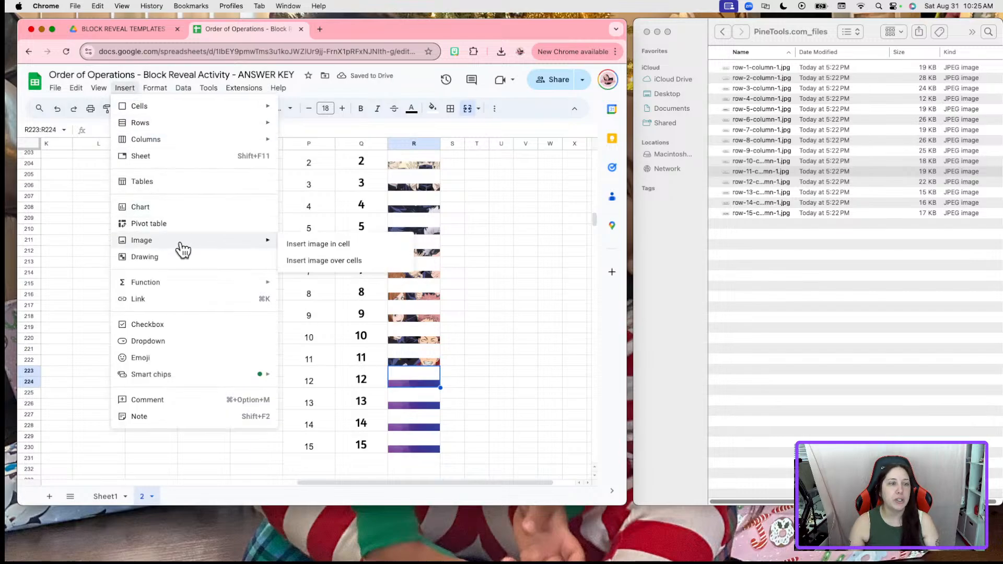
{"action": "left_click", "coordinate": [320, 244]}
{"action": "left_click", "coordinate": [735, 184]}
{"action": "left_click", "coordinate": [773, 189]}
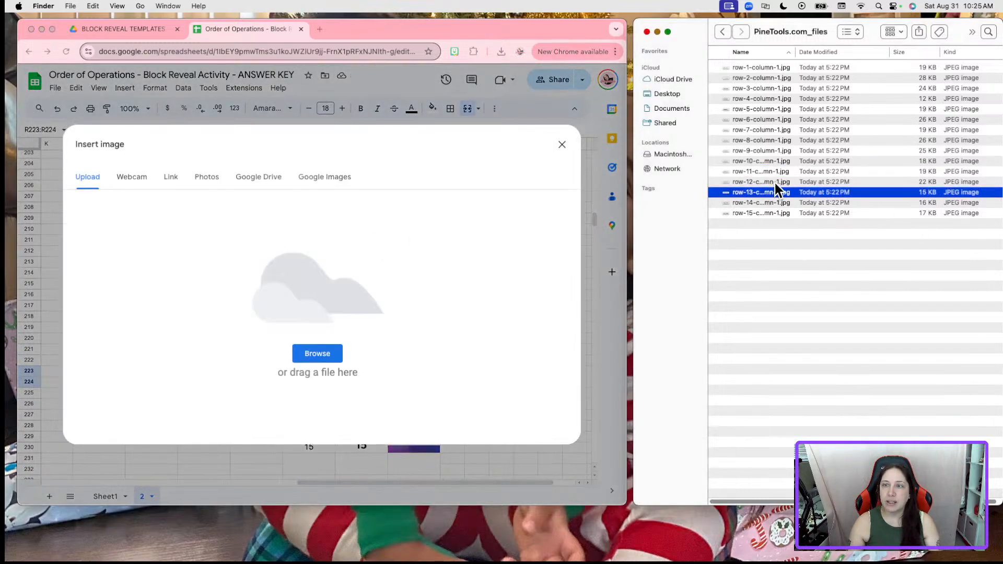
{"action": "left_click_drag", "start_coordinate": [797, 181], "coordinate": [444, 243]}
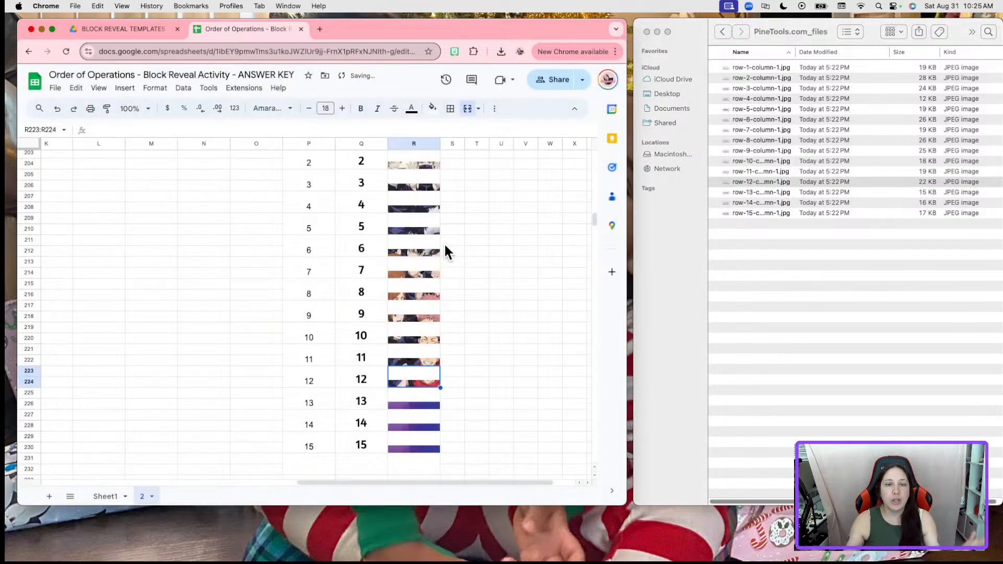
Insert the thirteenth and fourteenth strips in-cell into the question 13 and 14 Block cells
{"action": "left_click", "coordinate": [424, 400]}
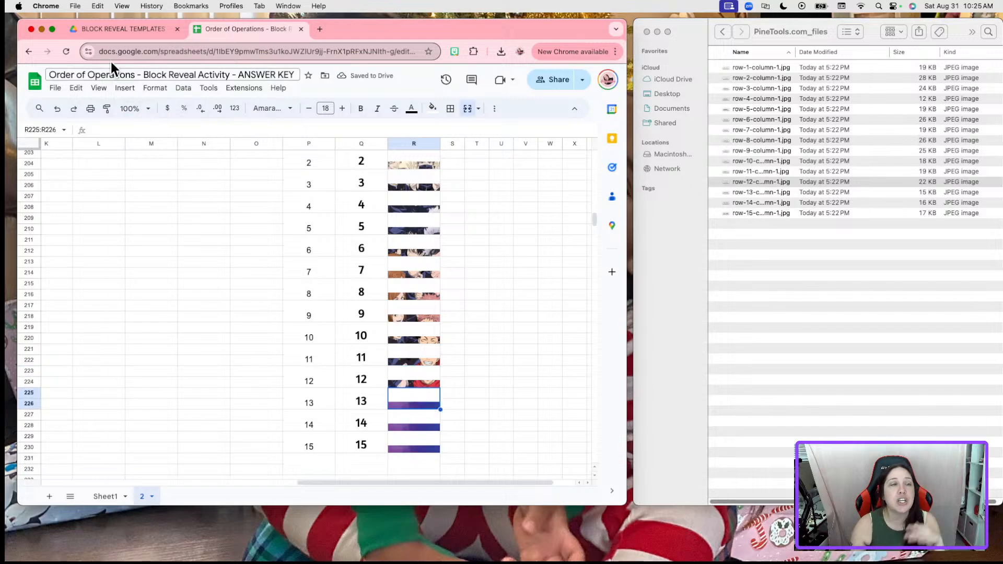
{"action": "left_click", "coordinate": [125, 88]}
{"action": "mouse_move", "coordinate": [198, 241]}
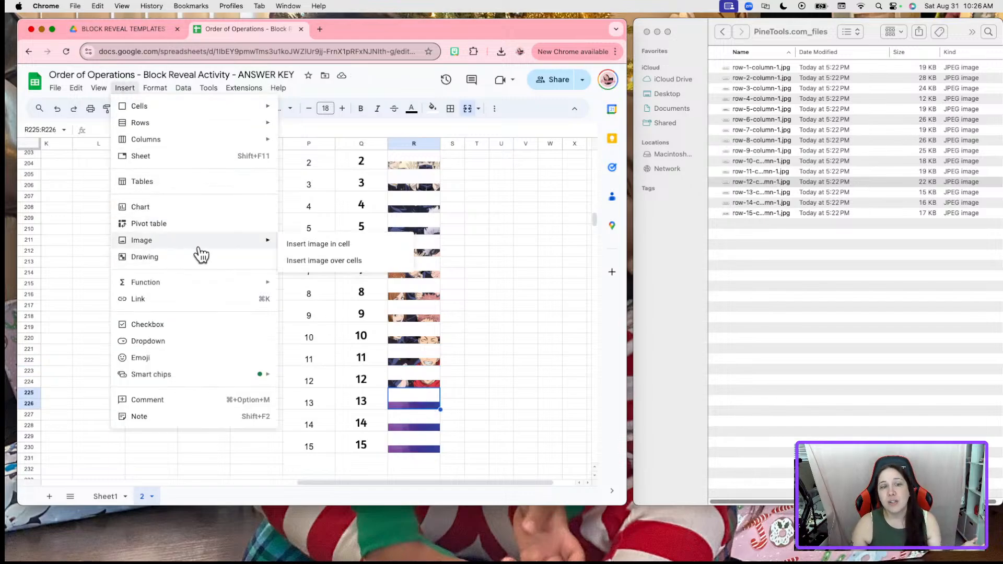
{"action": "left_click", "coordinate": [295, 244]}
{"action": "left_click", "coordinate": [788, 196]}
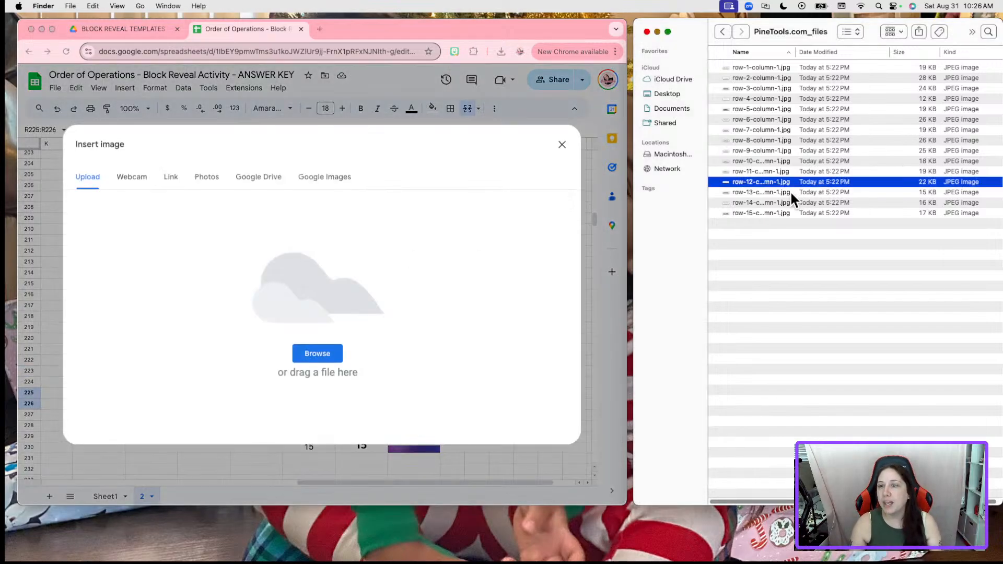
{"action": "left_click_drag", "start_coordinate": [789, 193], "coordinate": [352, 282]}
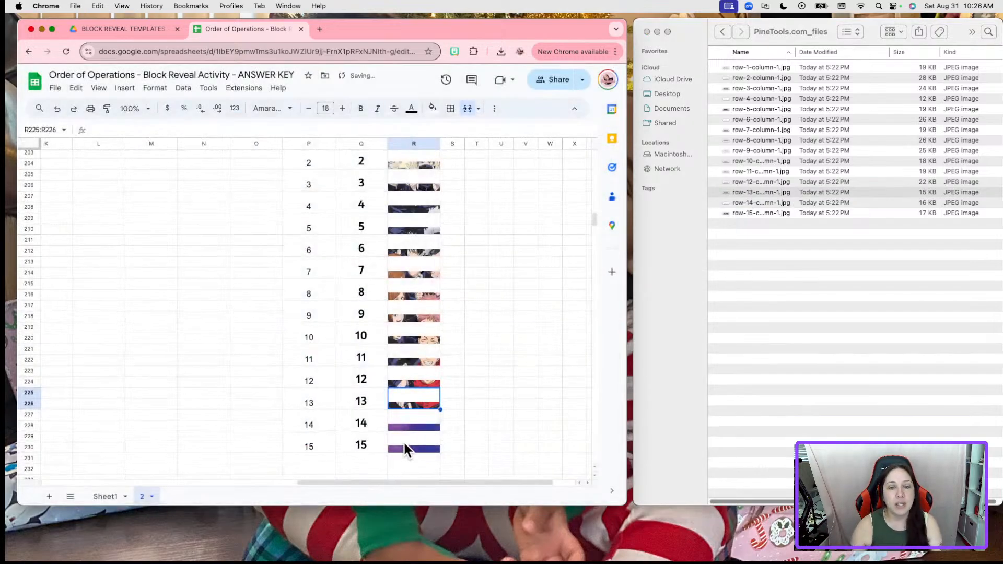
{"action": "left_click", "coordinate": [404, 443]}
{"action": "left_click", "coordinate": [411, 426]}
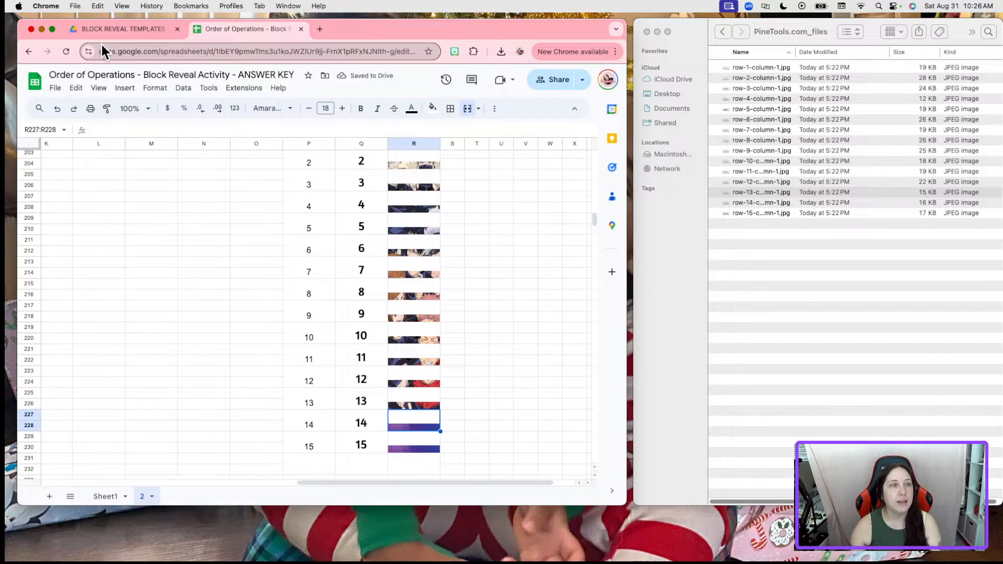
{"action": "left_click", "coordinate": [125, 88]}
{"action": "mouse_move", "coordinate": [170, 242]}
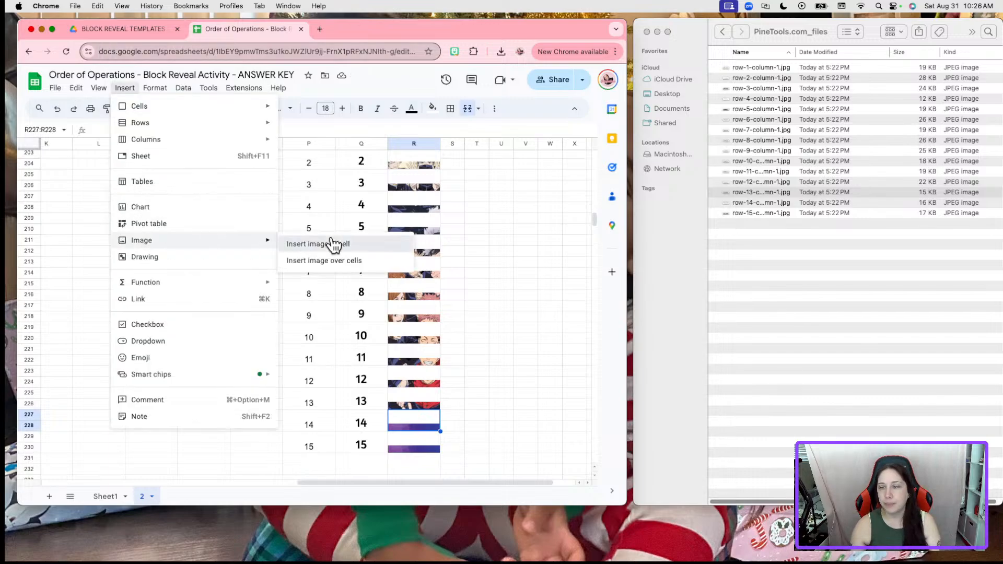
{"action": "left_click", "coordinate": [334, 244]}
{"action": "left_click", "coordinate": [760, 193]}
{"action": "left_click_drag", "start_coordinate": [768, 203], "coordinate": [444, 252]}
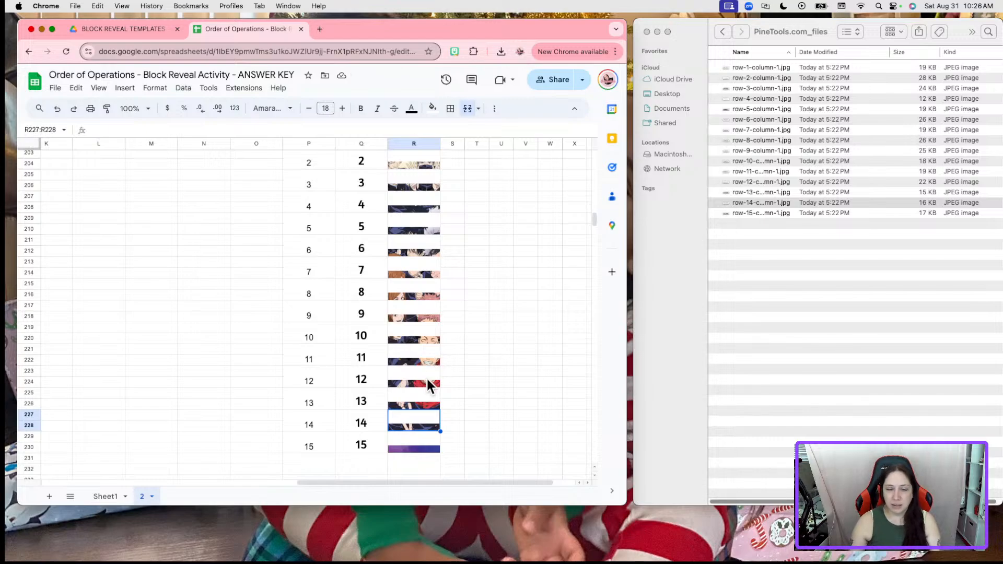
Insert the fifteenth strip as an in-cell image into the question 15 Block cell
{"action": "left_click", "coordinate": [429, 441]}
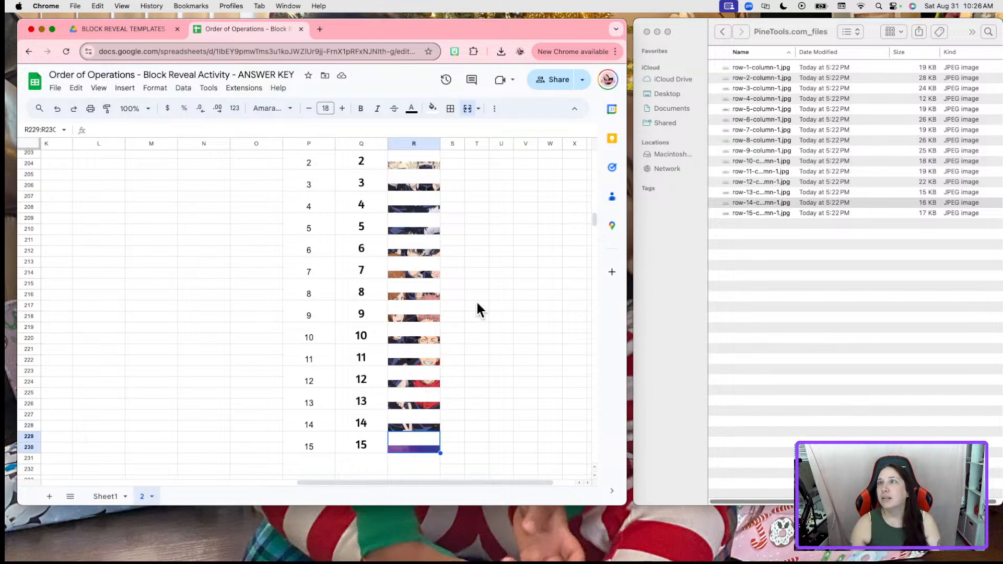
{"action": "left_click", "coordinate": [129, 91]}
{"action": "mouse_move", "coordinate": [168, 246]}
{"action": "left_click", "coordinate": [339, 243]}
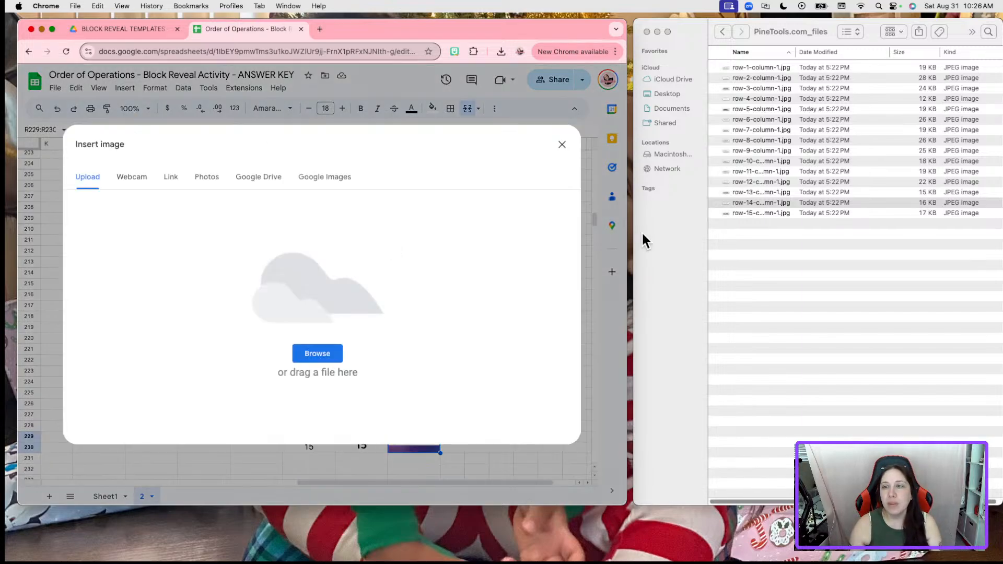
{"action": "left_click", "coordinate": [768, 212]}
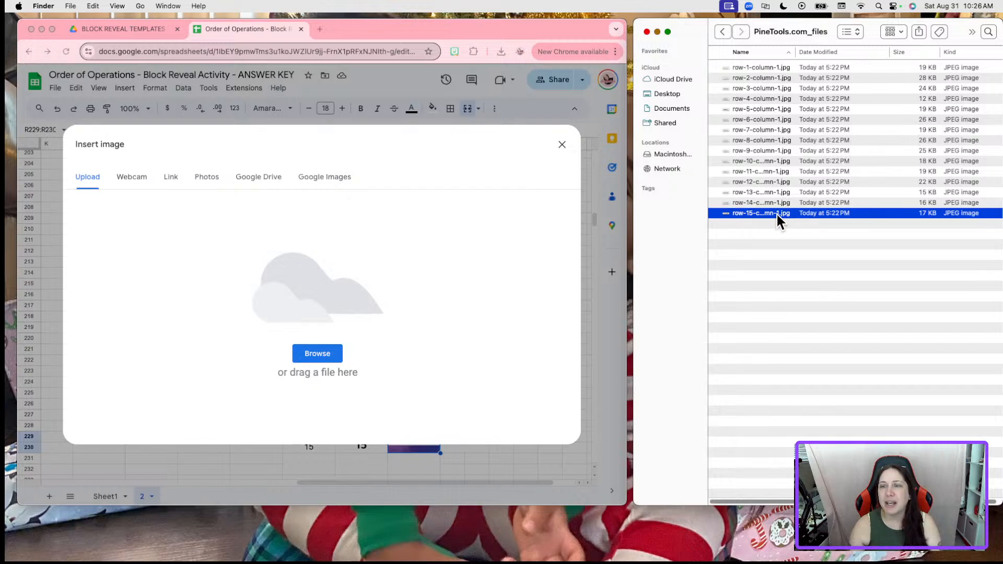
{"action": "left_click_drag", "start_coordinate": [776, 212], "coordinate": [330, 312]}
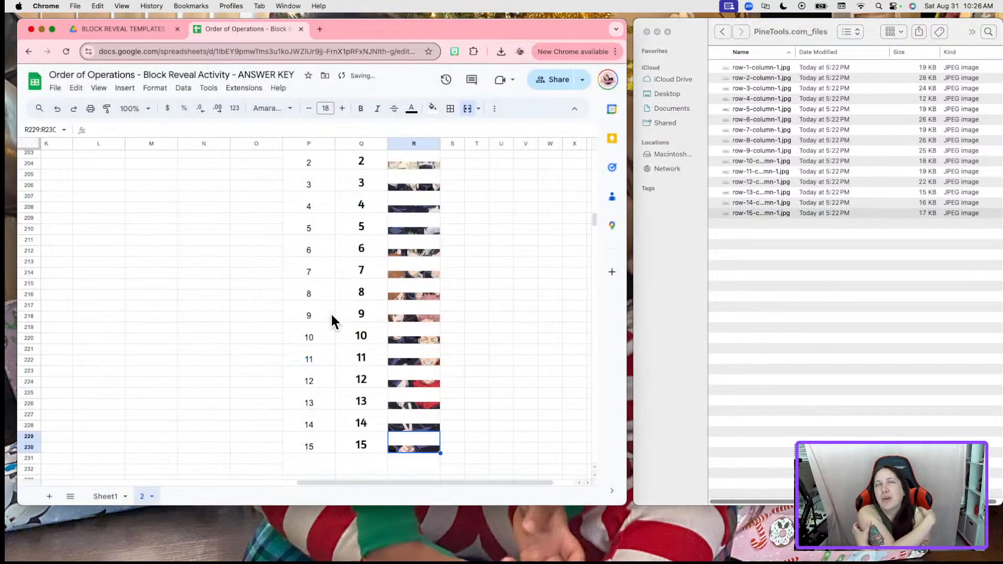
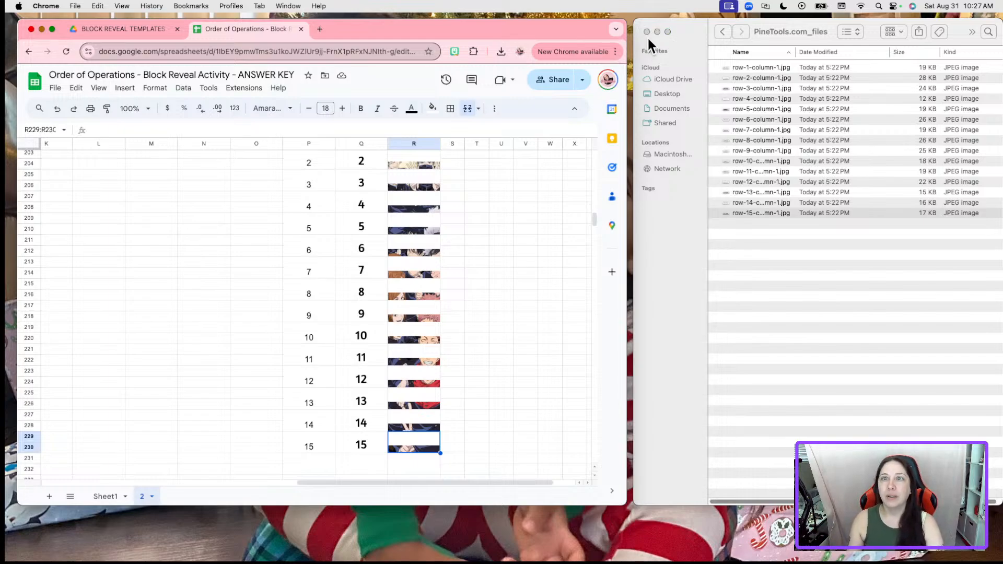
Close the folder of exported image strips and widen the Chrome window
{"action": "left_click", "coordinate": [646, 32]}
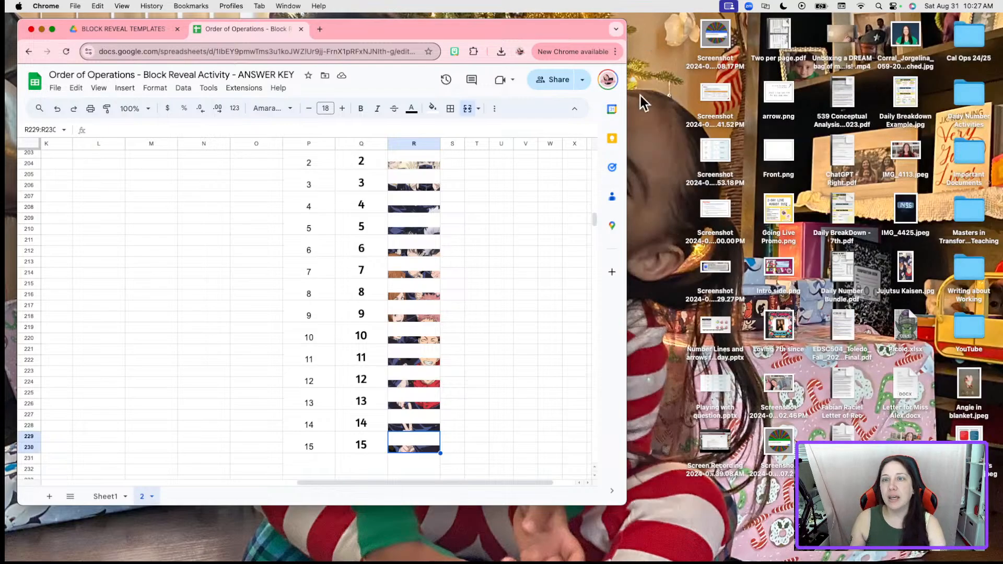
{"action": "left_click_drag", "start_coordinate": [625, 123], "coordinate": [910, 150]}
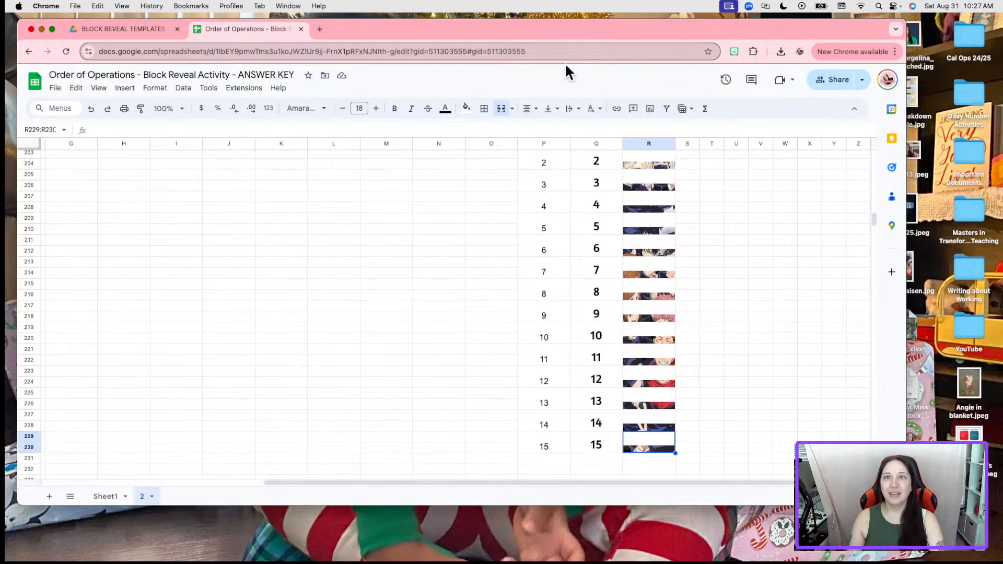
{"action": "mouse_move", "coordinate": [544, 29]}
{"action": "left_mouse_down"}
{"action": "mouse_move", "coordinate": [599, 48]}
{"action": "mouse_move", "coordinate": [549, 34]}
{"action": "left_mouse_up"}
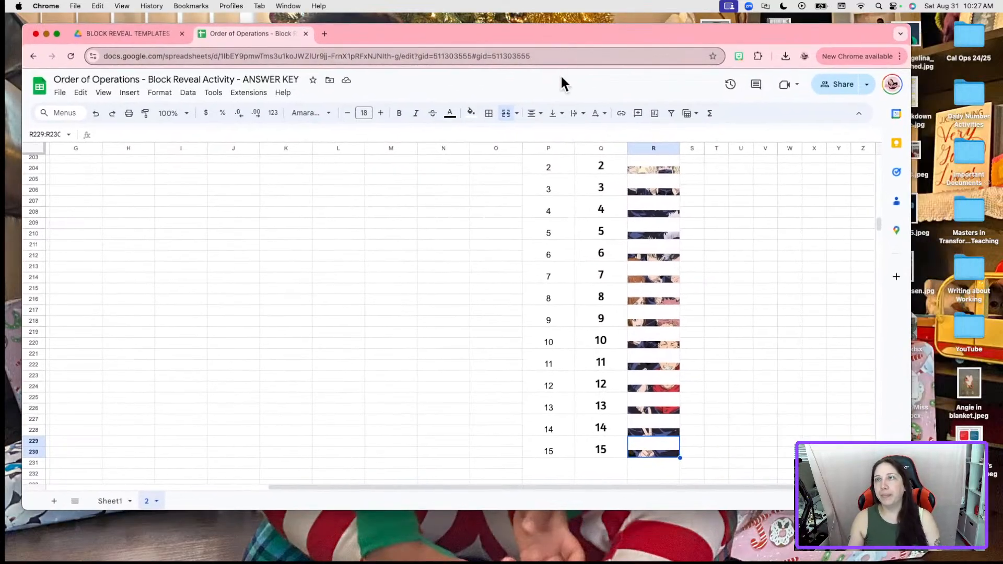
{"action": "scroll", "coordinate": [848, 280], "scroll_direction": "up", "scroll_amount": 2}
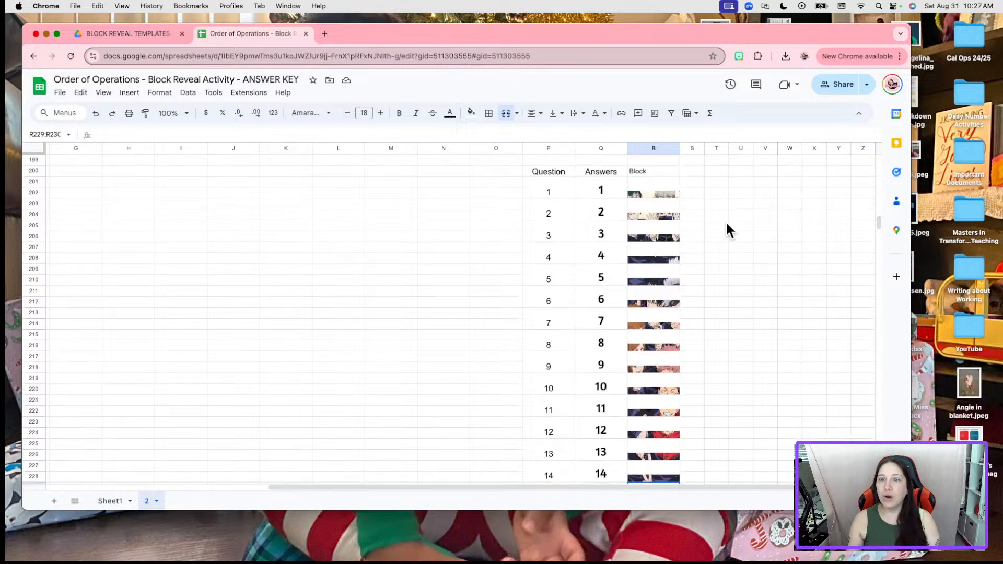
{"action": "scroll", "coordinate": [689, 415], "scroll_direction": "down", "scroll_amount": 5}
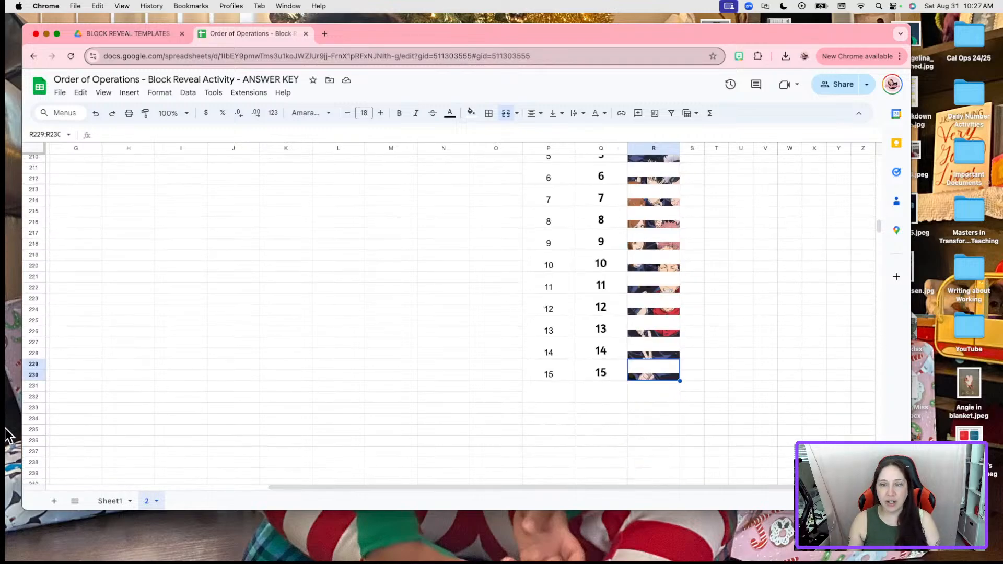
Switch to Sheet1's block reveal layout and make the browser full screen
{"action": "left_click", "coordinate": [109, 501]}
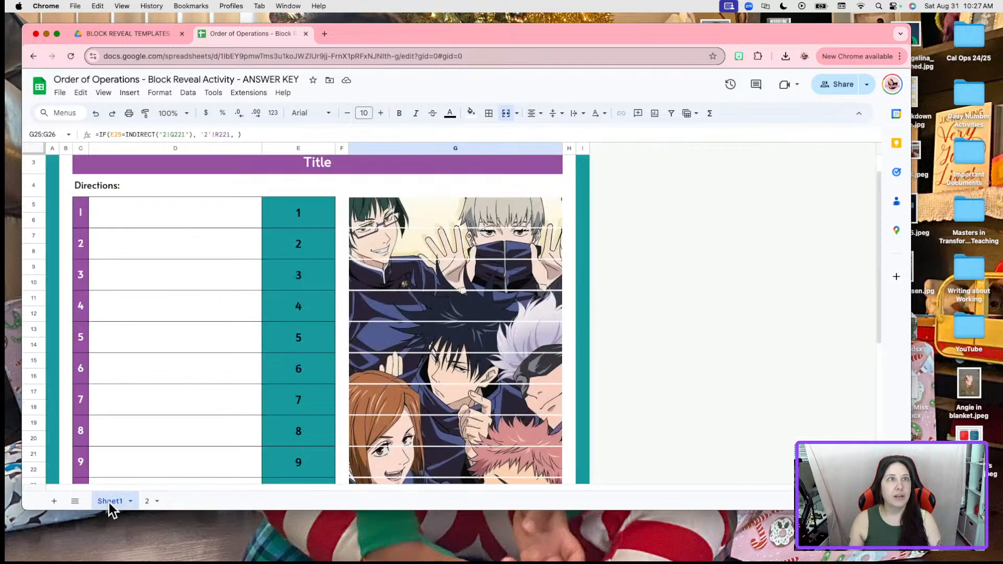
{"action": "scroll", "coordinate": [475, 346], "scroll_direction": "down", "scroll_amount": 5}
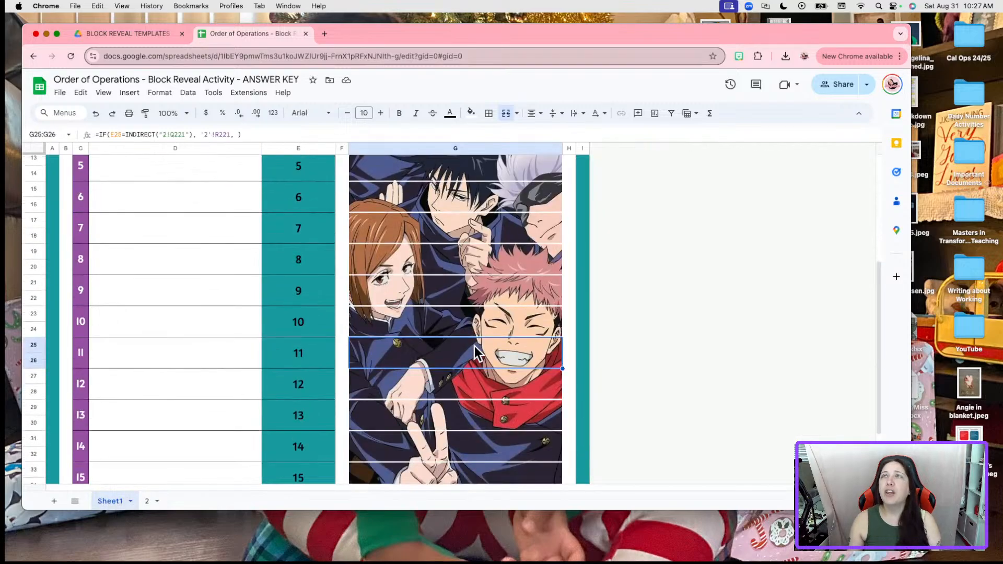
{"action": "left_click", "coordinate": [628, 358]}
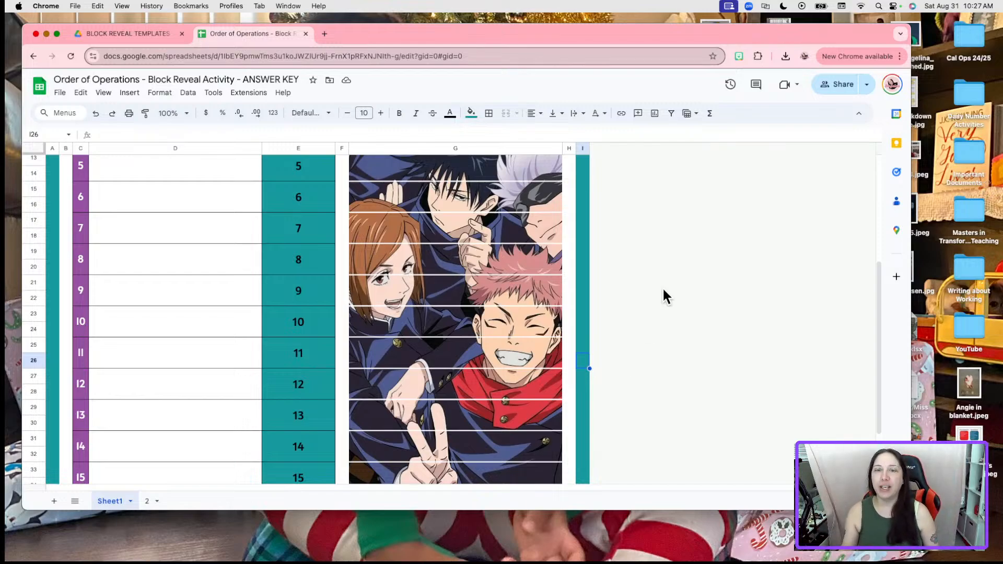
{"action": "scroll", "coordinate": [641, 290], "scroll_direction": "up", "scroll_amount": 5}
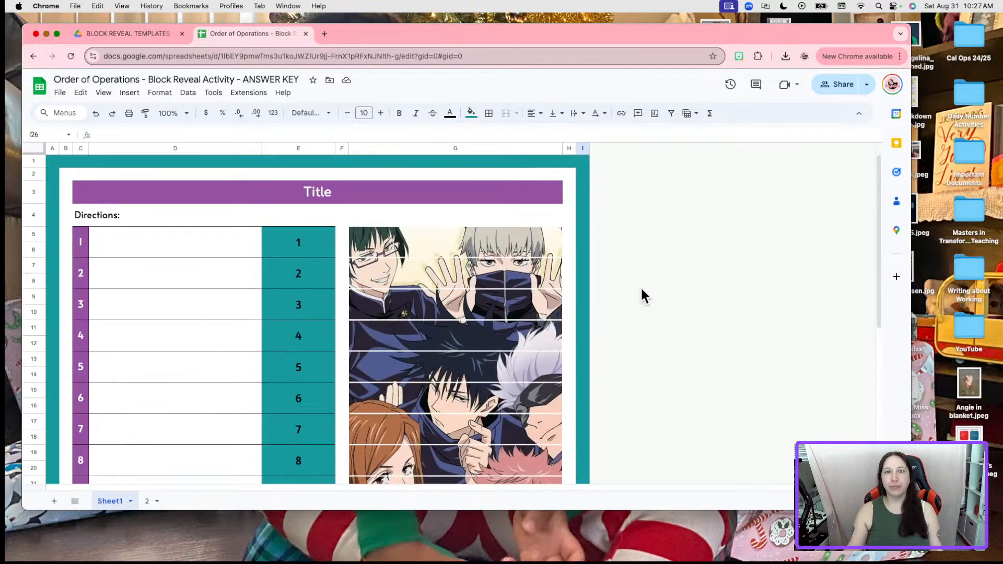
{"action": "left_click", "coordinate": [56, 34]}
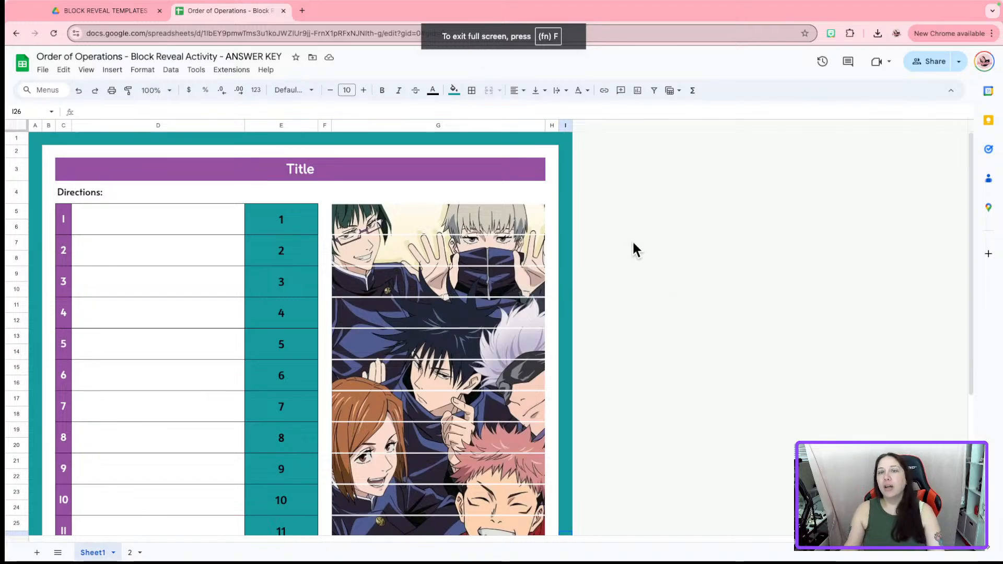
{"action": "left_click_drag", "start_coordinate": [544, 127], "coordinate": [643, 129]}
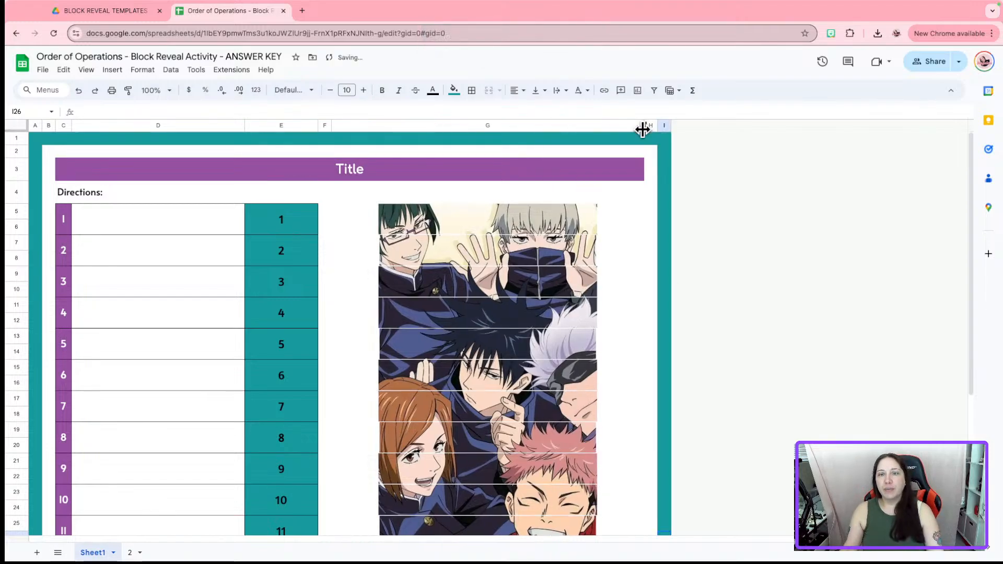
{"action": "left_click_drag", "start_coordinate": [620, 133], "coordinate": [574, 134]}
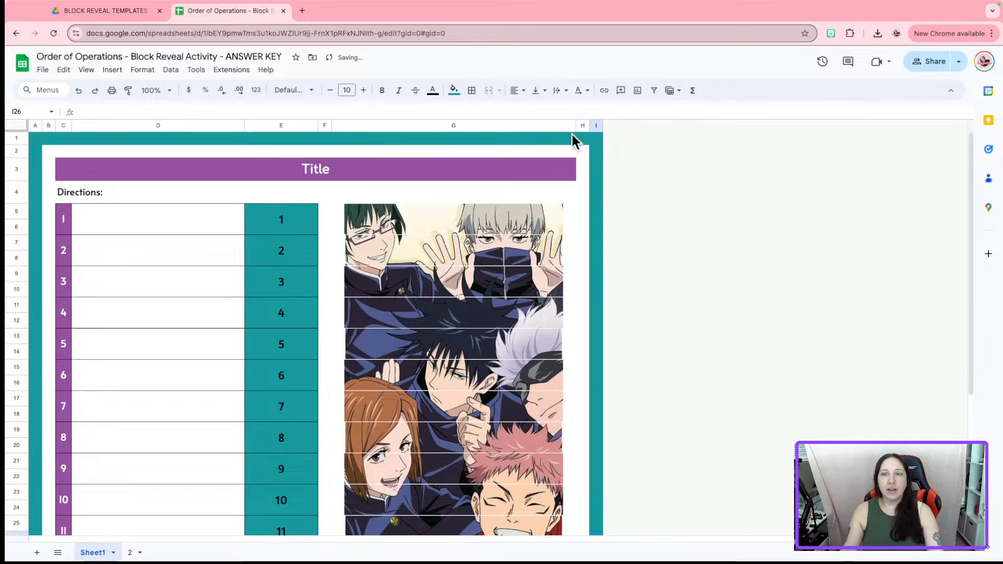
{"action": "left_click", "coordinate": [78, 90]}
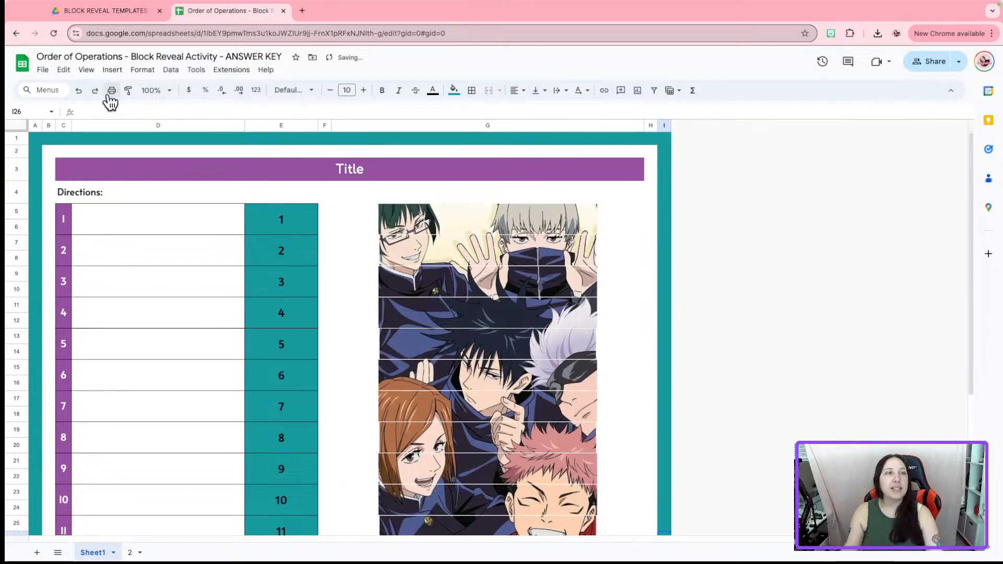
{"action": "left_click", "coordinate": [79, 91]}
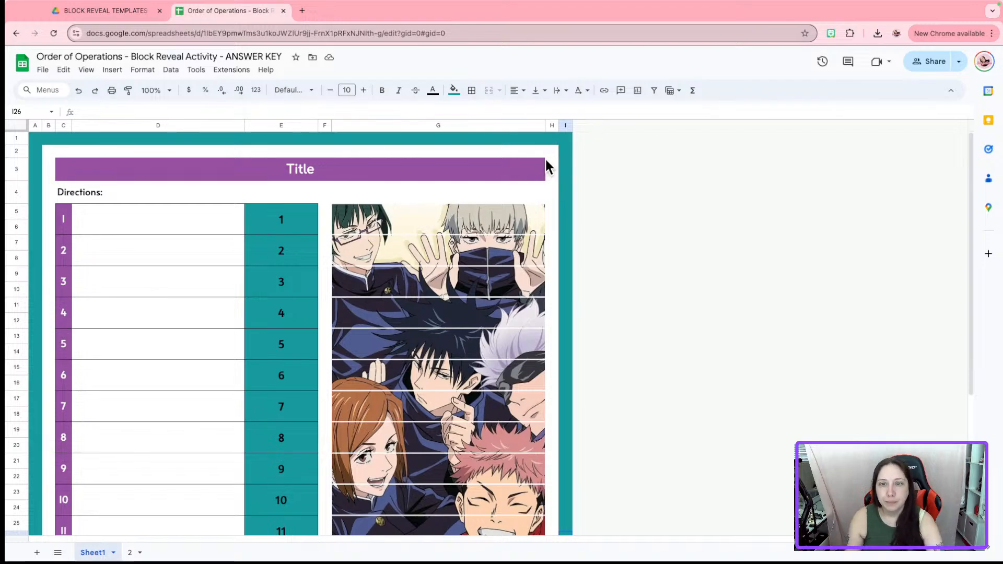
{"action": "left_click_drag", "start_coordinate": [545, 126], "coordinate": [521, 127]}
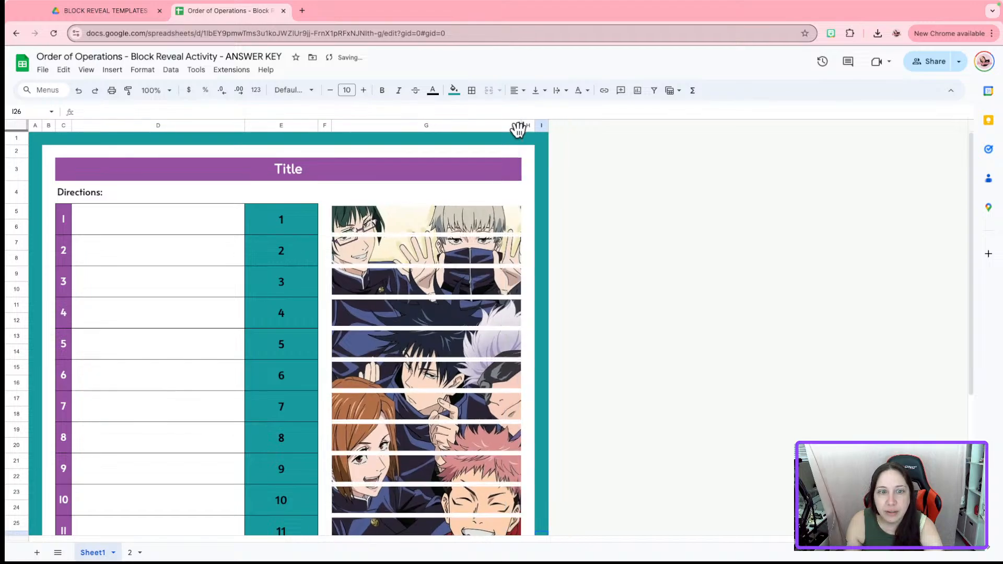
{"action": "left_click", "coordinate": [79, 91]}
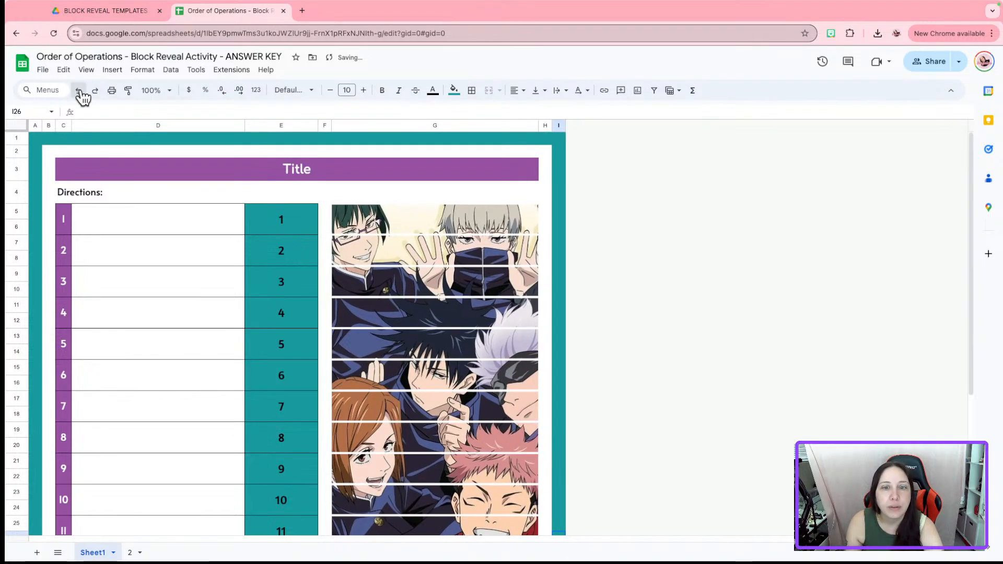
{"action": "left_click", "coordinate": [80, 91]}
{"action": "left_click", "coordinate": [80, 91]}
{"action": "left_click", "coordinate": [79, 92]}
{"action": "left_click", "coordinate": [79, 91]}
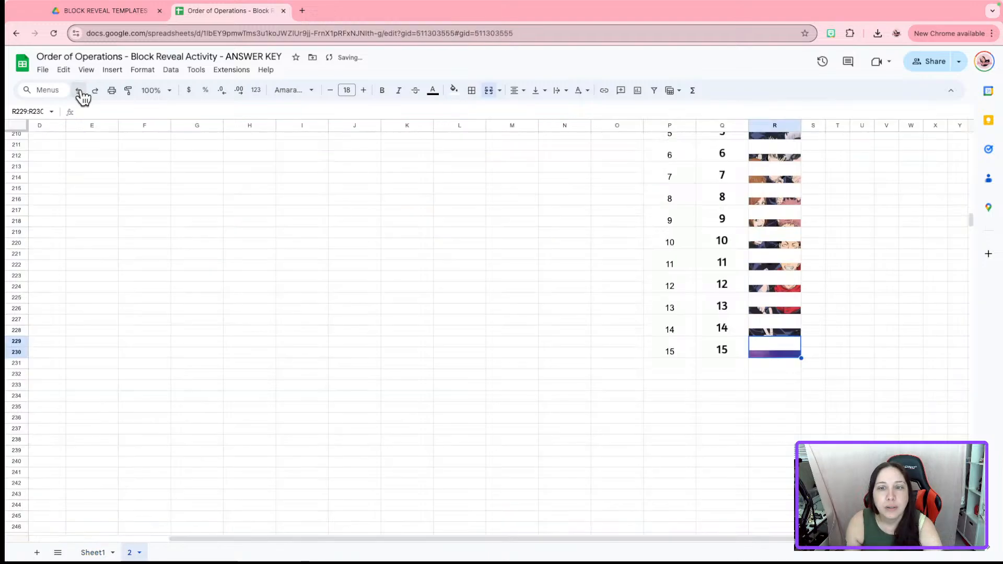
{"action": "left_click", "coordinate": [79, 91]}
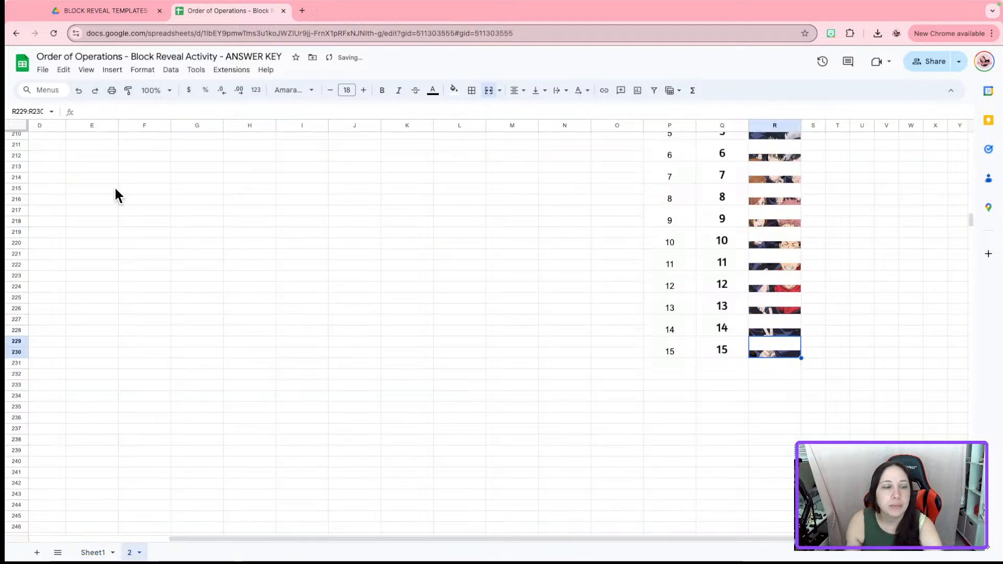
{"action": "left_click", "coordinate": [93, 552]}
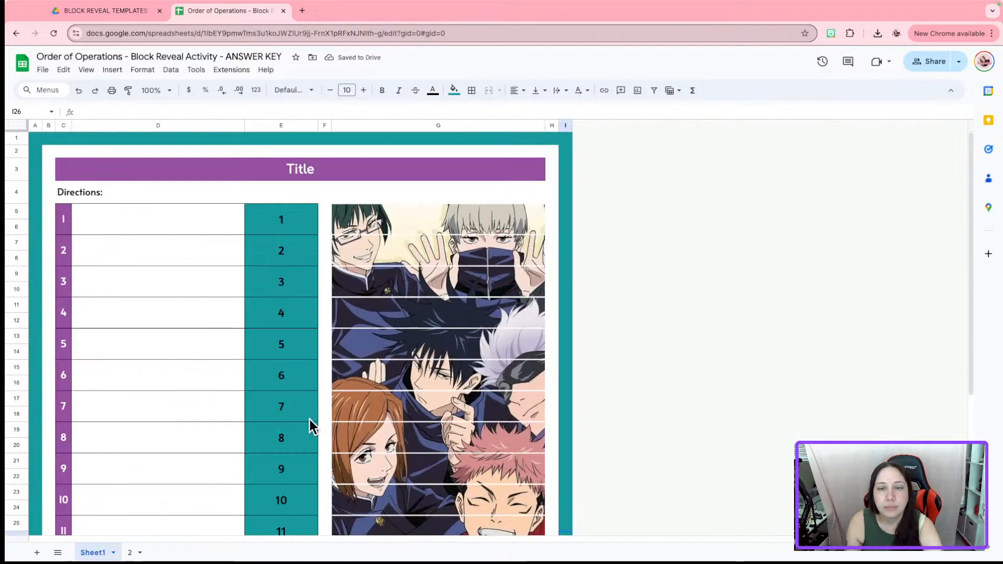
{"action": "scroll", "coordinate": [397, 379], "scroll_direction": "down", "scroll_amount": 5}
{"action": "scroll", "coordinate": [397, 378], "scroll_direction": "up", "scroll_amount": 5}
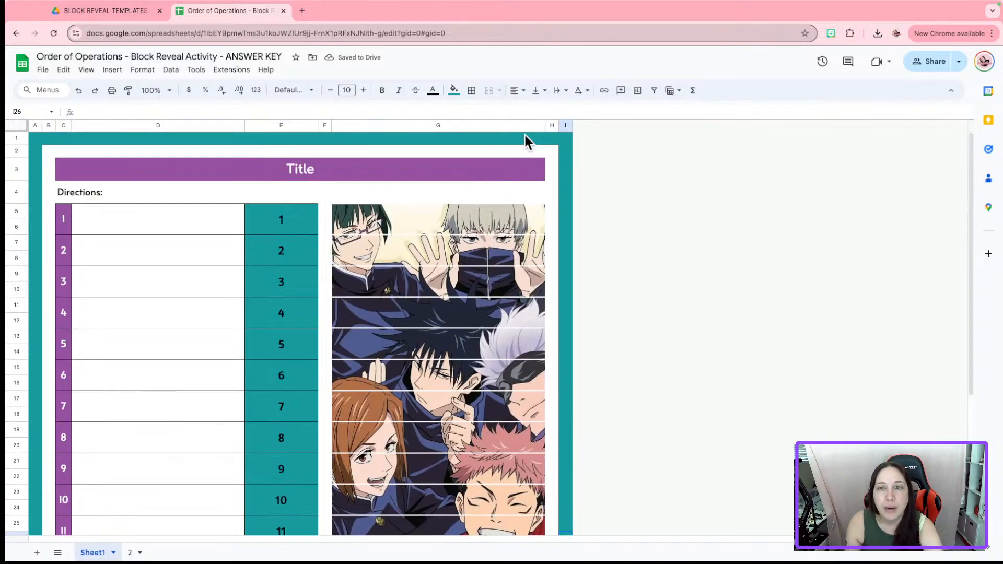
{"action": "left_click_drag", "start_coordinate": [544, 122], "coordinate": [546, 122]}
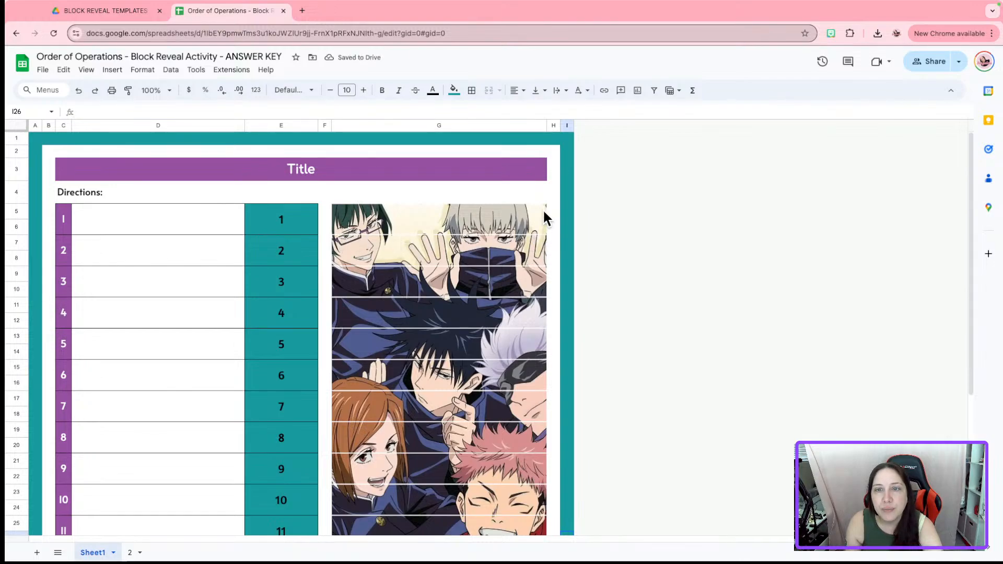
Resize image column G to exactly 415 pixels
{"action": "left_click", "coordinate": [511, 127]}
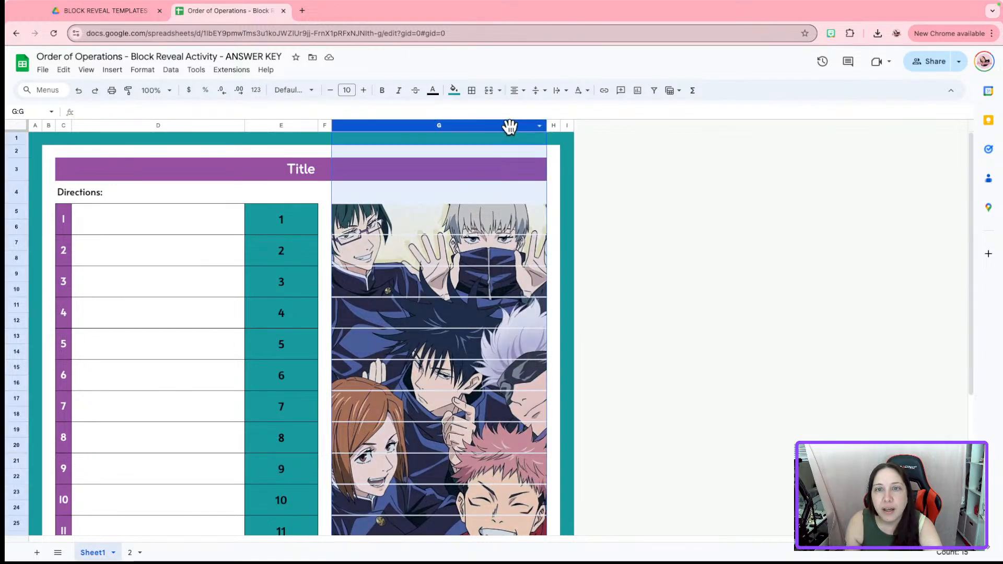
{"action": "right_click", "coordinate": [511, 126]}
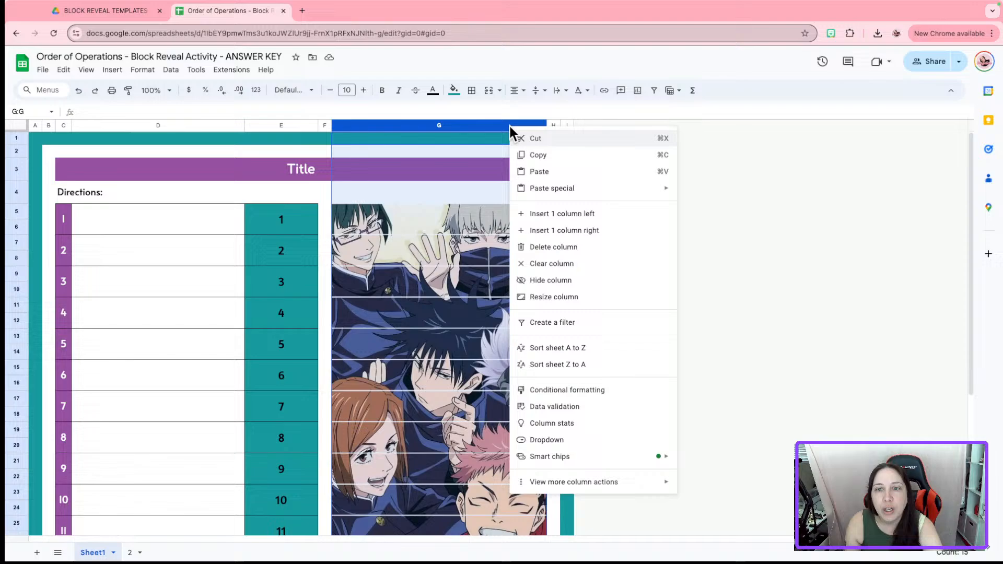
{"action": "left_click", "coordinate": [607, 302]}
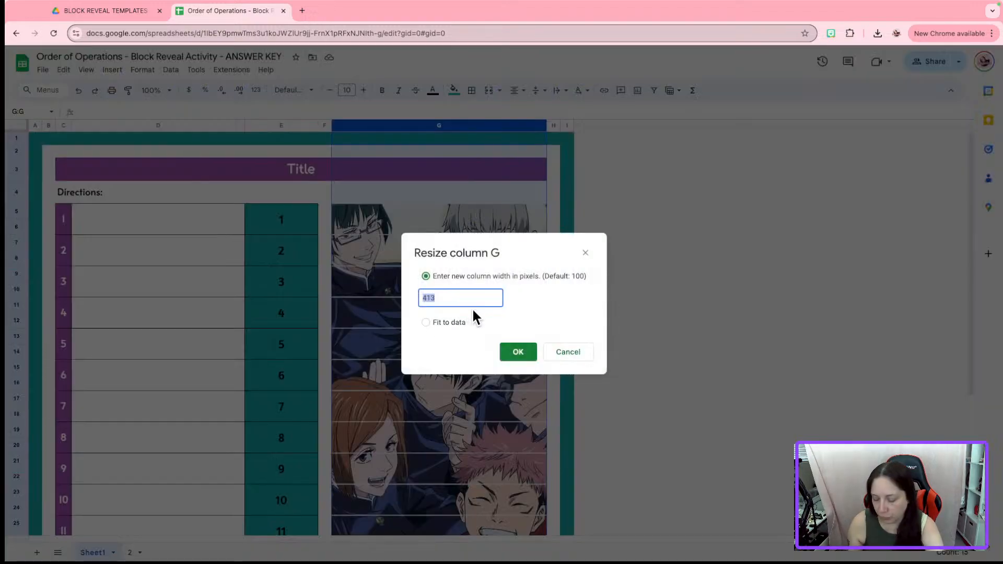
{"action": "type", "text": "415"}
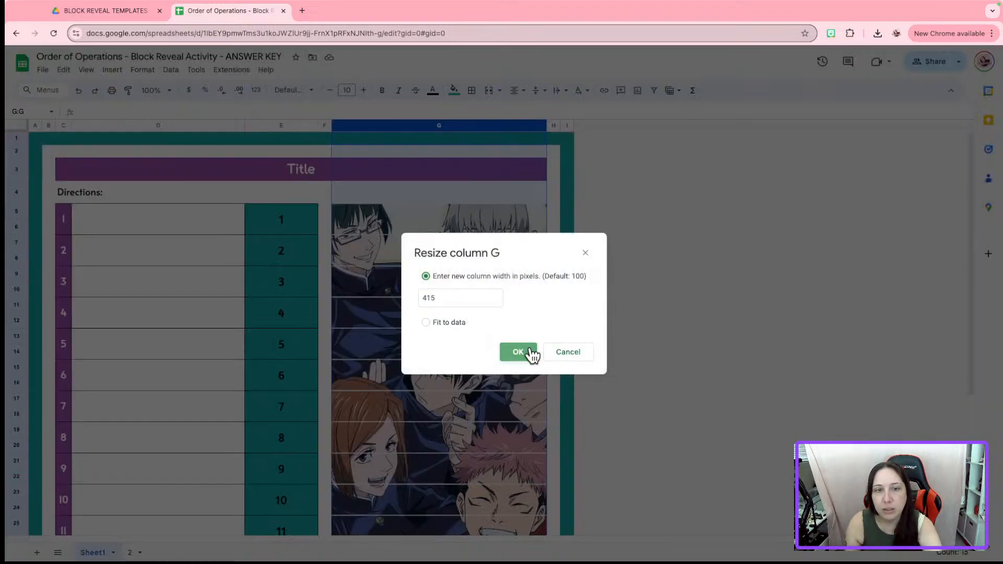
{"action": "left_click", "coordinate": [529, 351]}
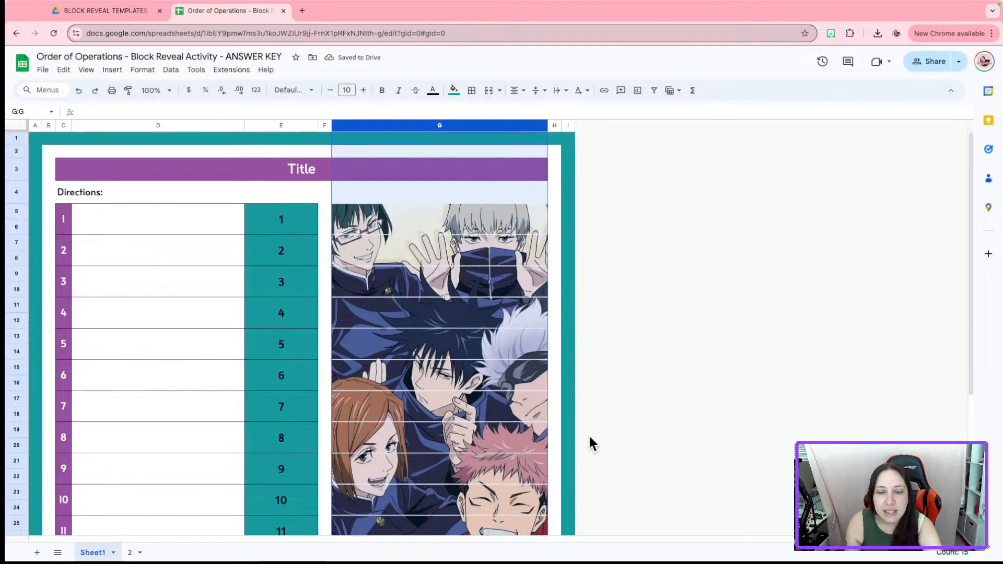
{"action": "left_click", "coordinate": [626, 431]}
{"action": "scroll", "coordinate": [387, 377], "scroll_direction": "down", "scroll_amount": 5}
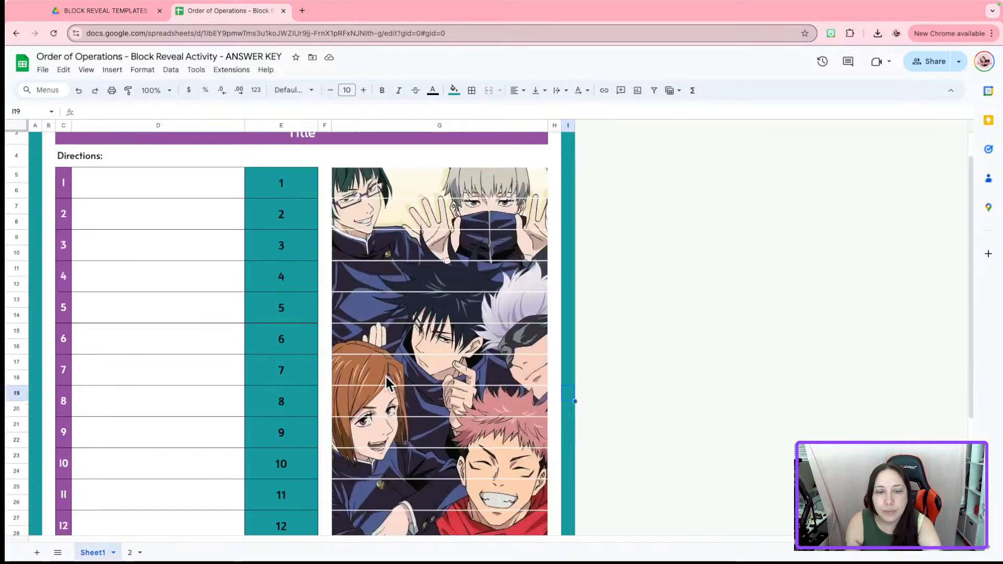
{"action": "scroll", "coordinate": [449, 380], "scroll_direction": "up", "scroll_amount": 5}
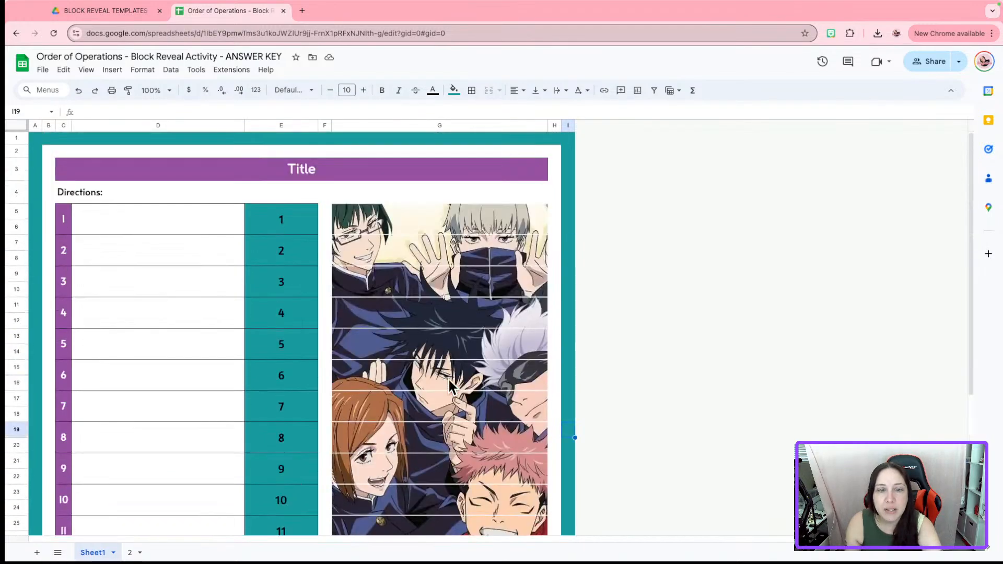
{"action": "scroll", "coordinate": [453, 392], "scroll_direction": "down", "scroll_amount": 5}
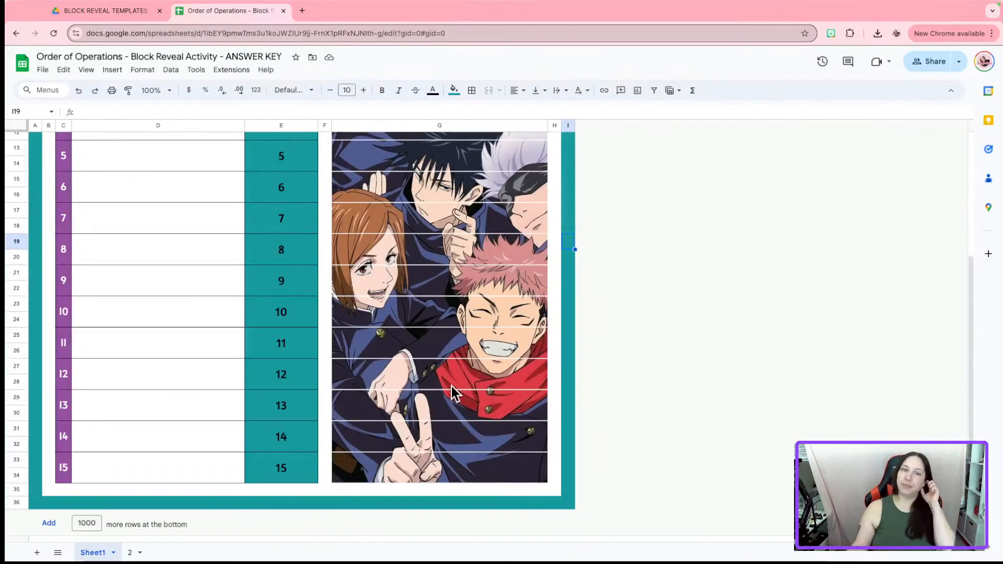
{"action": "scroll", "coordinate": [424, 265], "scroll_direction": "up", "scroll_amount": 5}
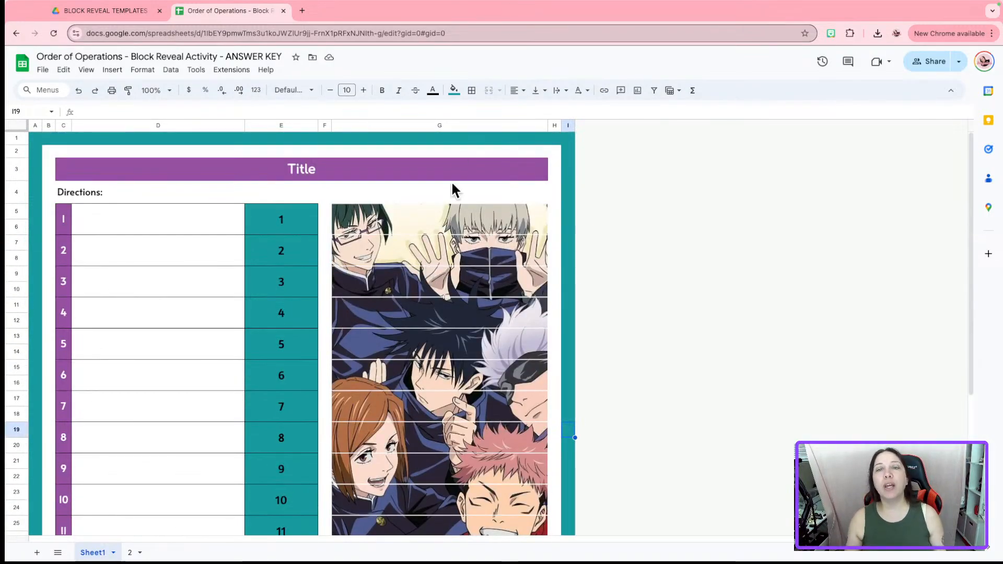
Widen column G to 417 pixels, try 420, then undo back to 417
{"action": "right_click", "coordinate": [454, 125]}
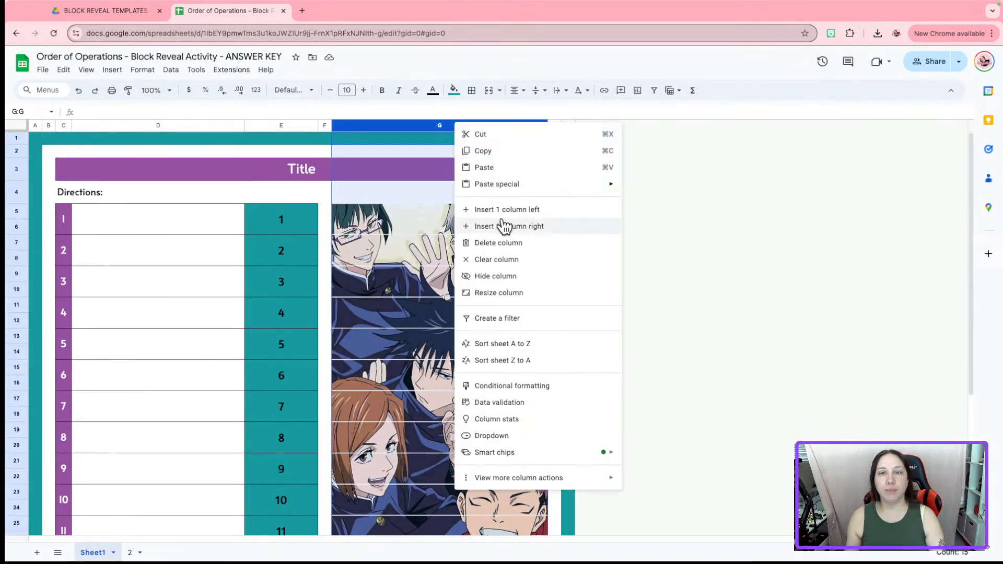
{"action": "left_click", "coordinate": [521, 292]}
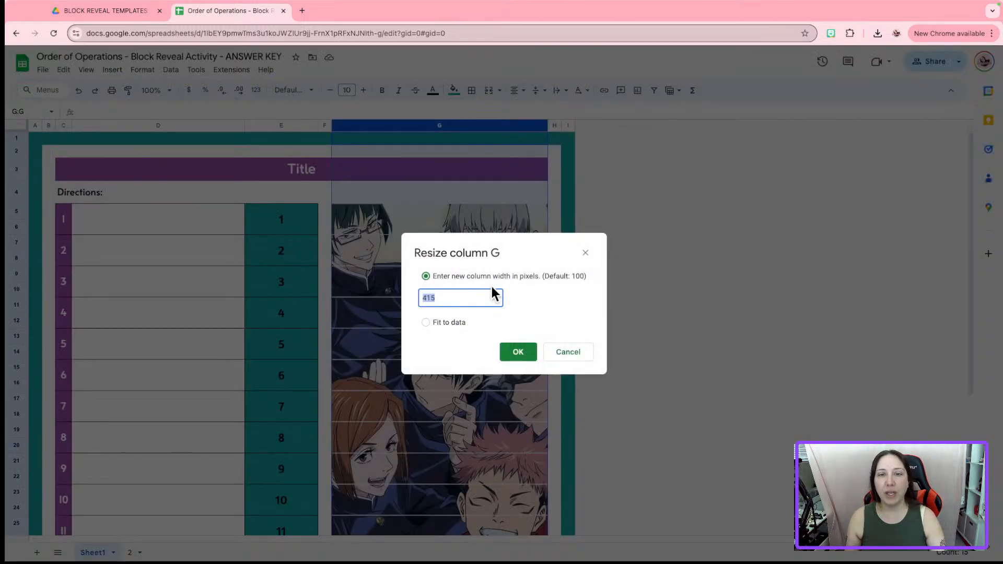
{"action": "type", "text": "417"}
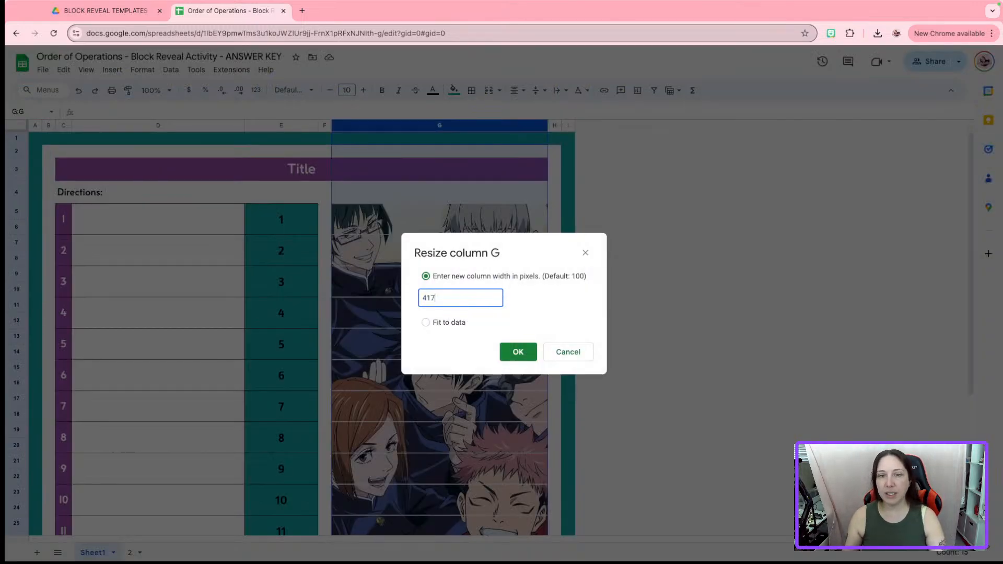
{"action": "left_click", "coordinate": [519, 353]}
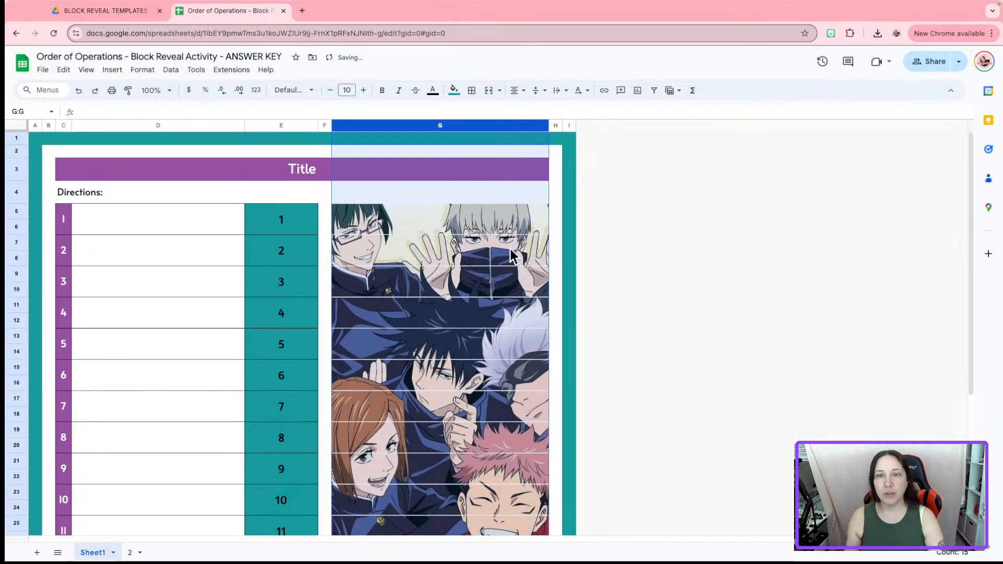
{"action": "right_click", "coordinate": [517, 125]}
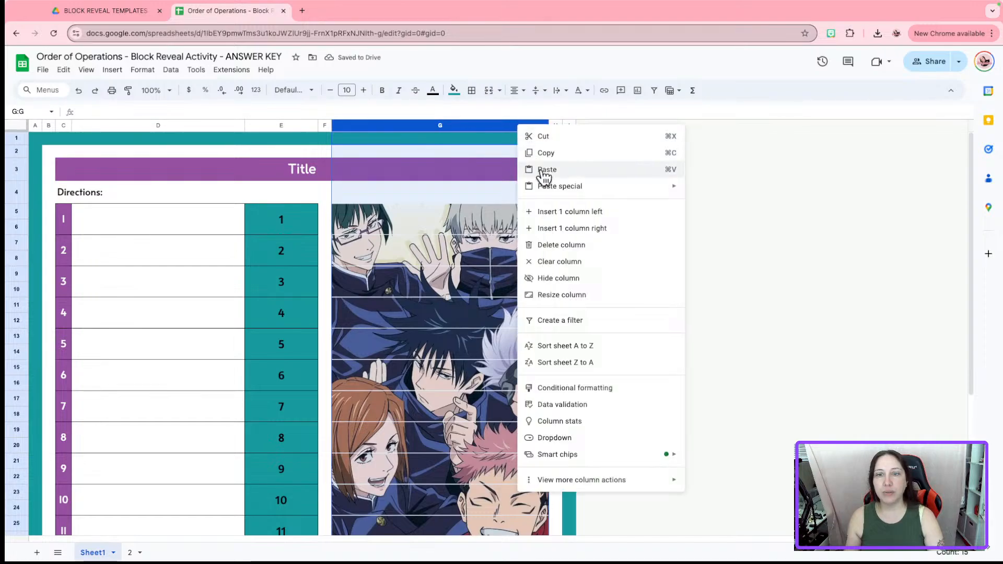
{"action": "left_click", "coordinate": [568, 296]}
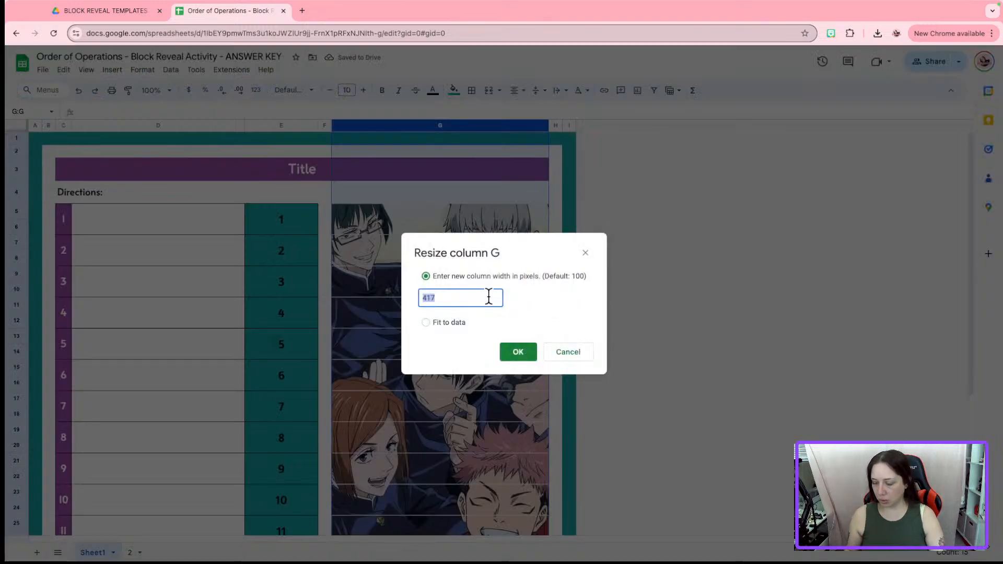
{"action": "type", "text": "420"}
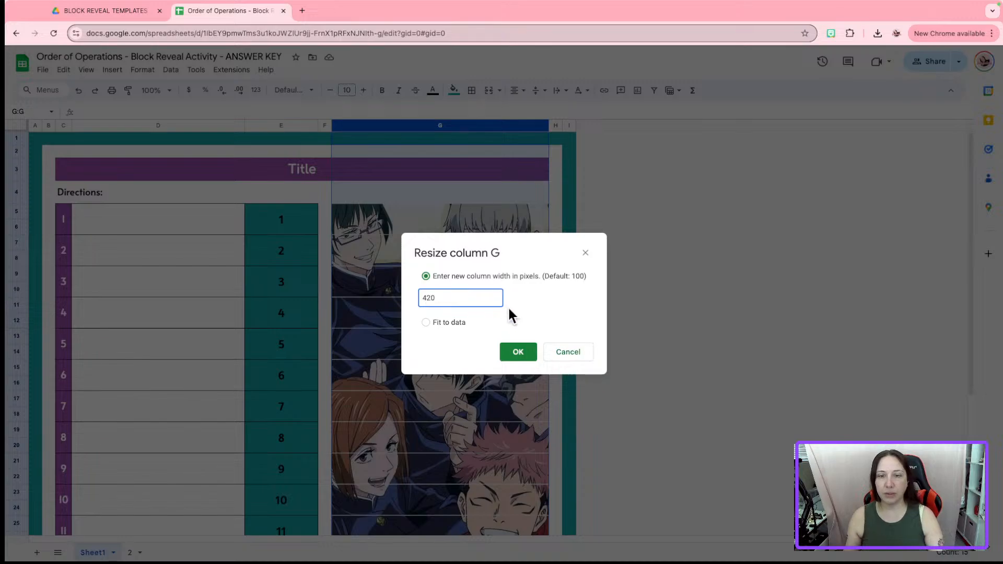
{"action": "left_click", "coordinate": [519, 350]}
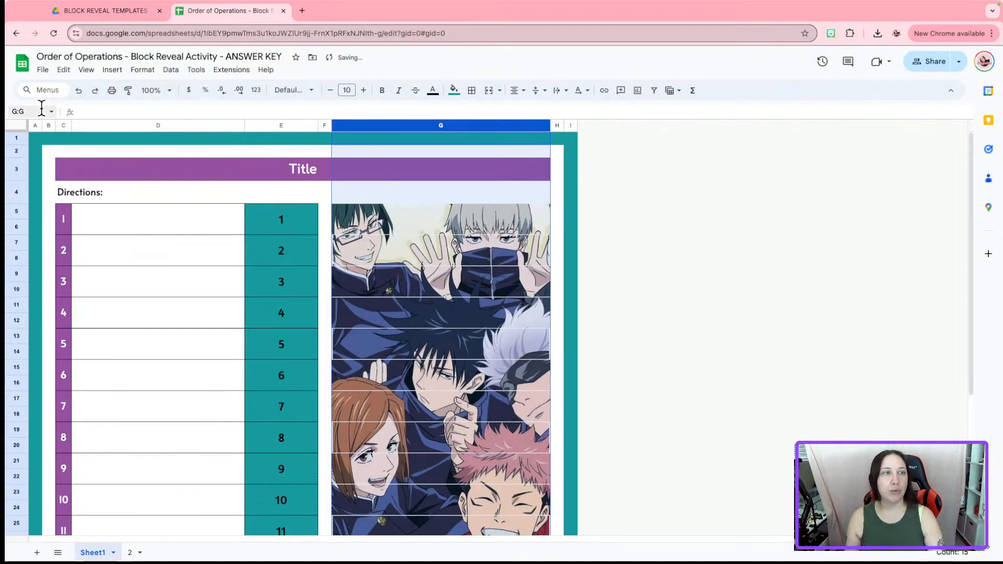
{"action": "left_click", "coordinate": [78, 89]}
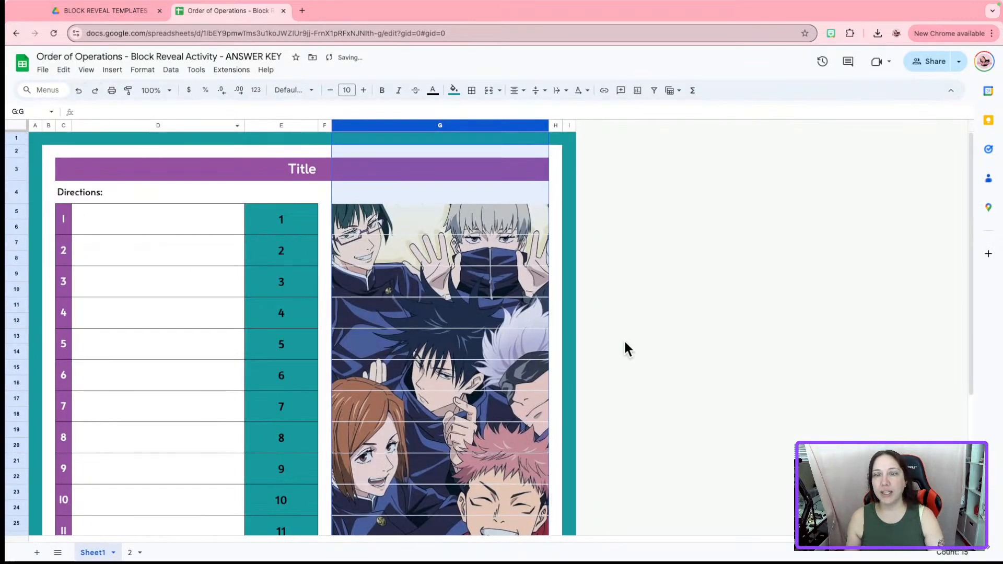
{"action": "left_click", "coordinate": [569, 336]}
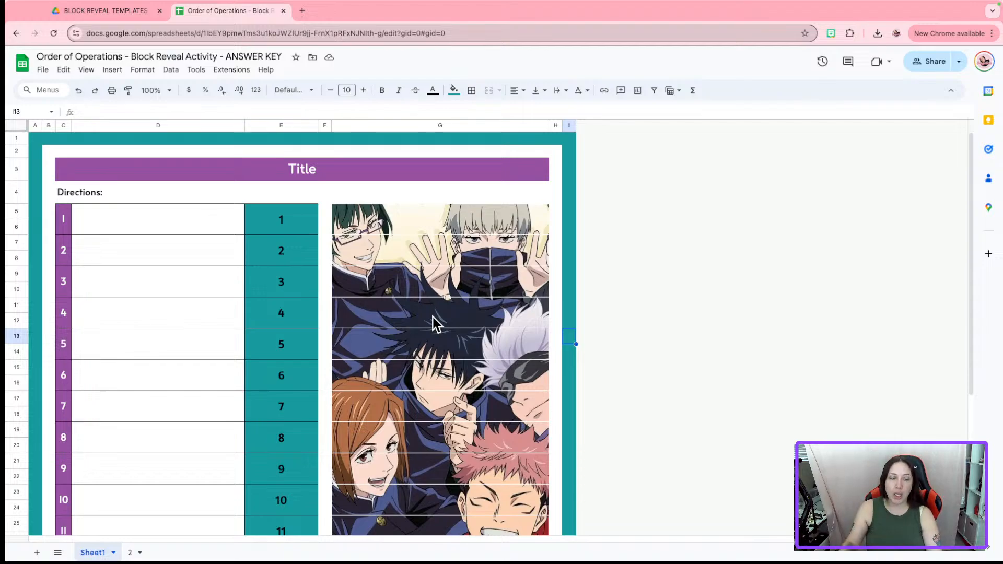
{"action": "left_click", "coordinate": [130, 552]}
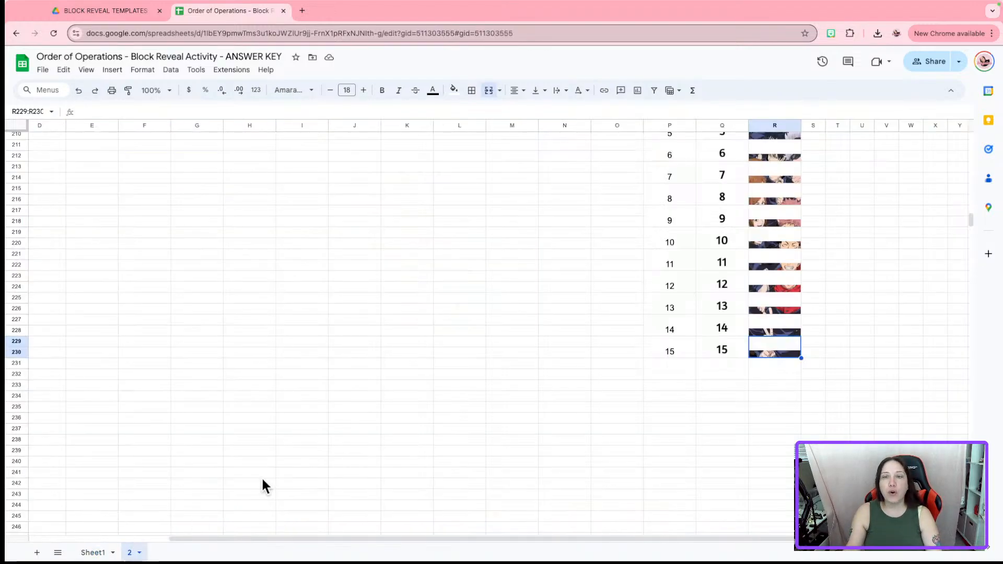
{"action": "scroll", "coordinate": [802, 261], "scroll_direction": "up", "scroll_amount": 5}
{"action": "scroll", "coordinate": [486, 329], "scroll_direction": "down", "scroll_amount": 3}
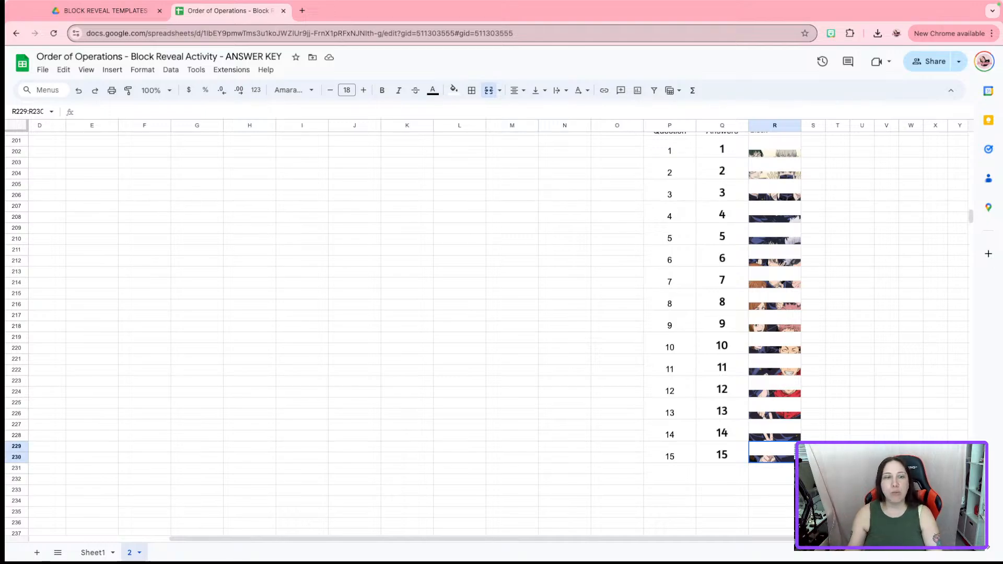
{"action": "left_click", "coordinate": [88, 553]}
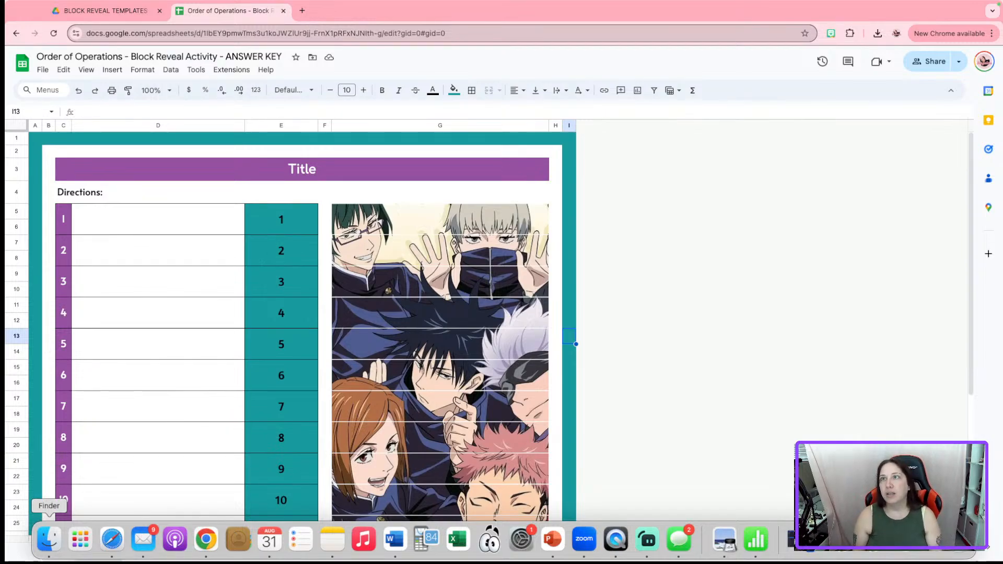
{"action": "scroll", "coordinate": [475, 389], "scroll_direction": "down", "scroll_amount": 2}
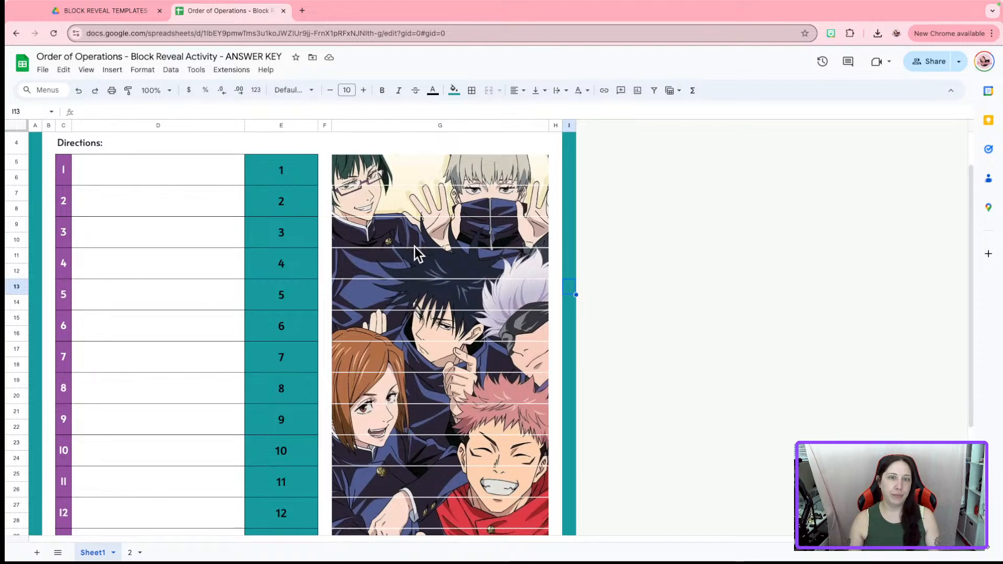
{"action": "scroll", "coordinate": [416, 245], "scroll_direction": "up", "scroll_amount": 2}
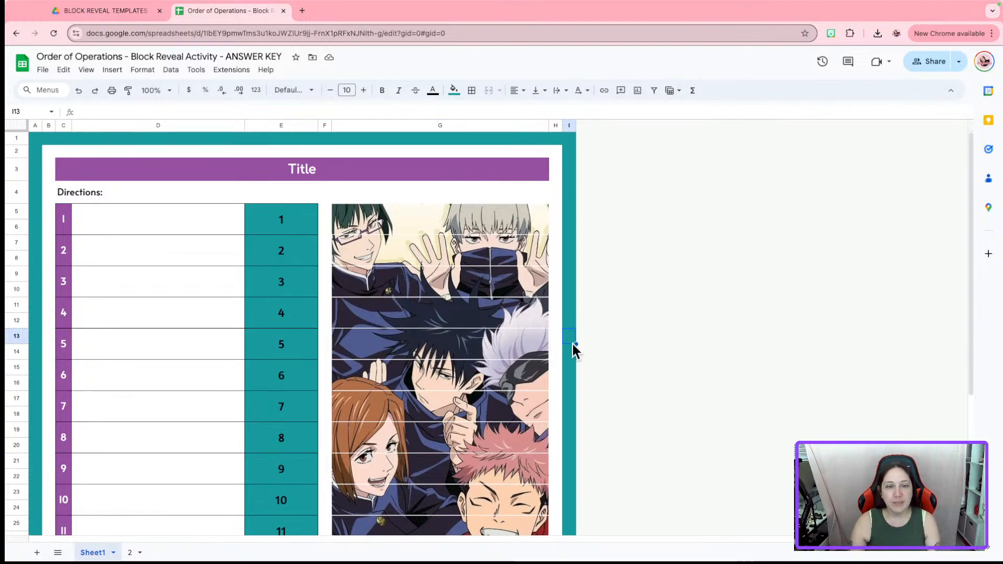
{"action": "left_click", "coordinate": [16, 139]}
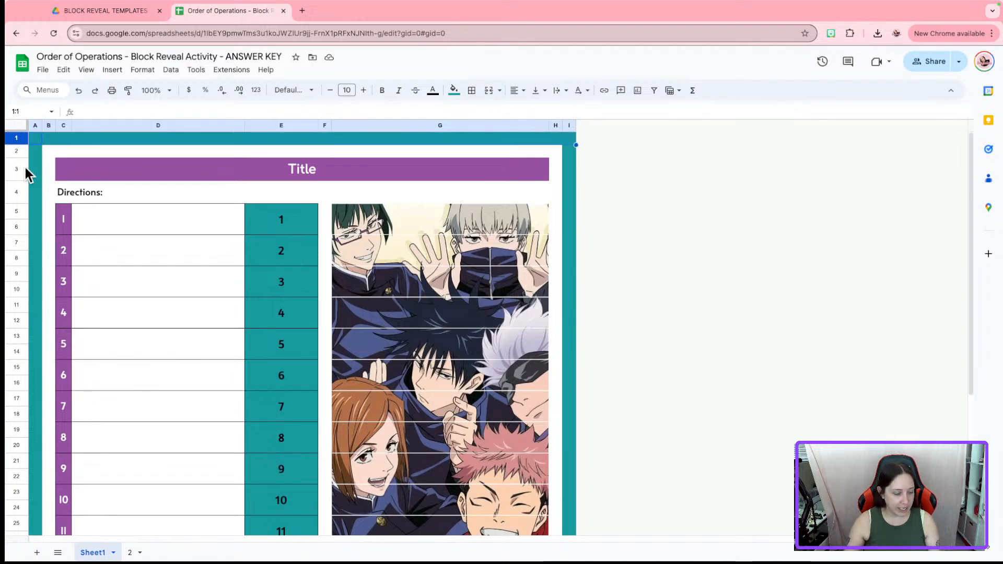
{"action": "left_click", "coordinate": [35, 126]}
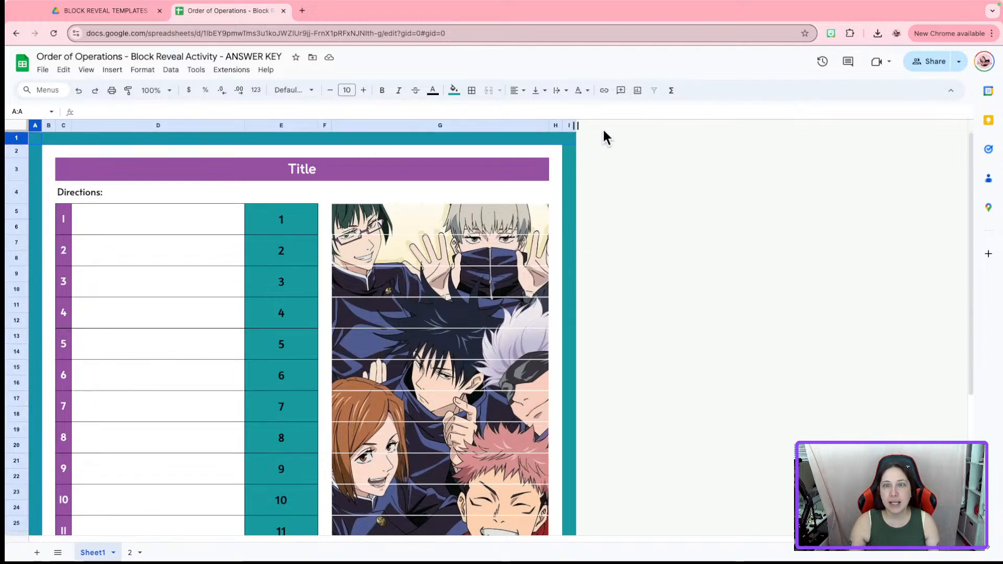
{"action": "left_click", "coordinate": [570, 125]}
{"action": "scroll", "coordinate": [642, 193], "scroll_direction": "down", "scroll_amount": 5}
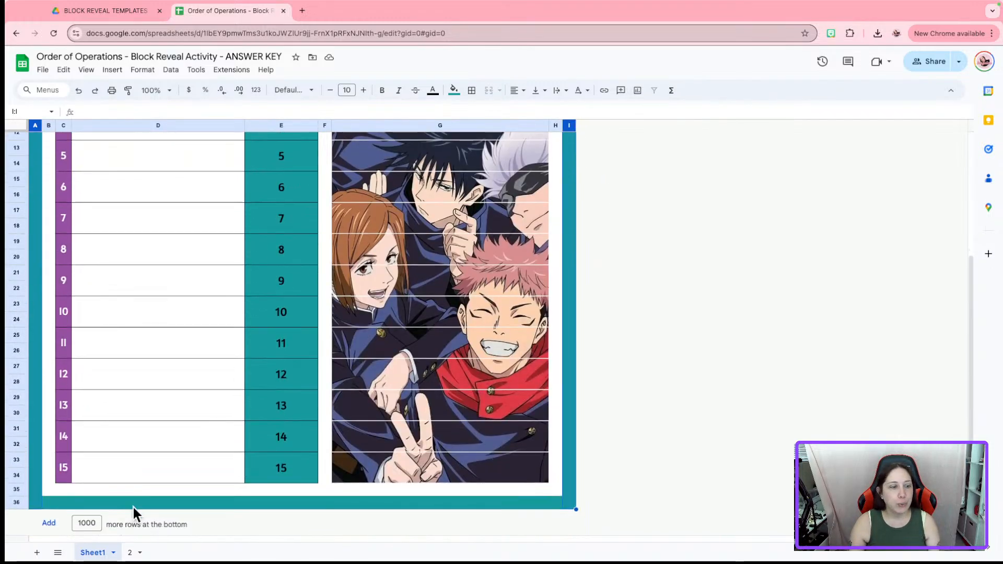
{"action": "left_click", "coordinate": [17, 502]}
{"action": "scroll", "coordinate": [672, 425], "scroll_direction": "up", "scroll_amount": 5}
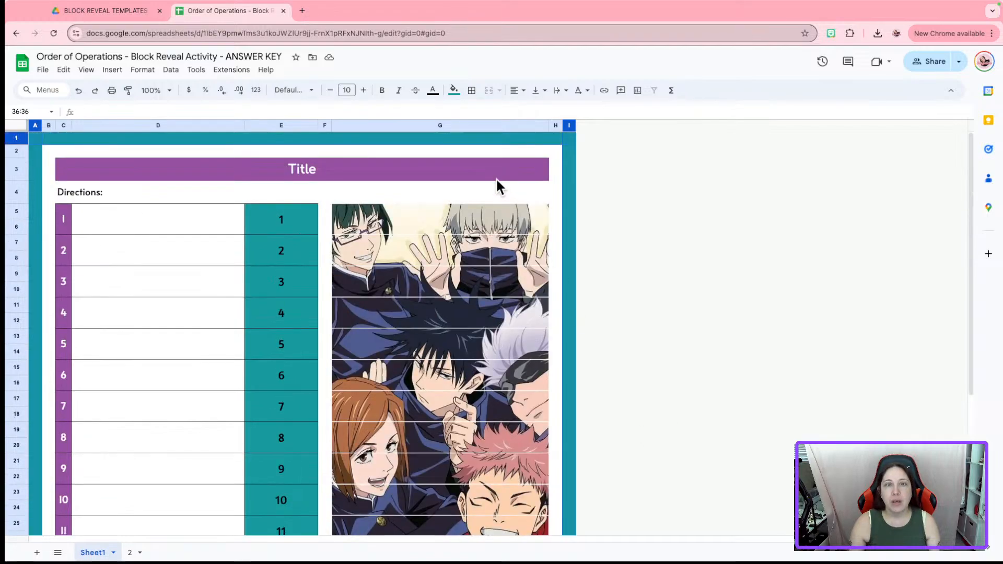
{"action": "left_click", "coordinate": [455, 92]}
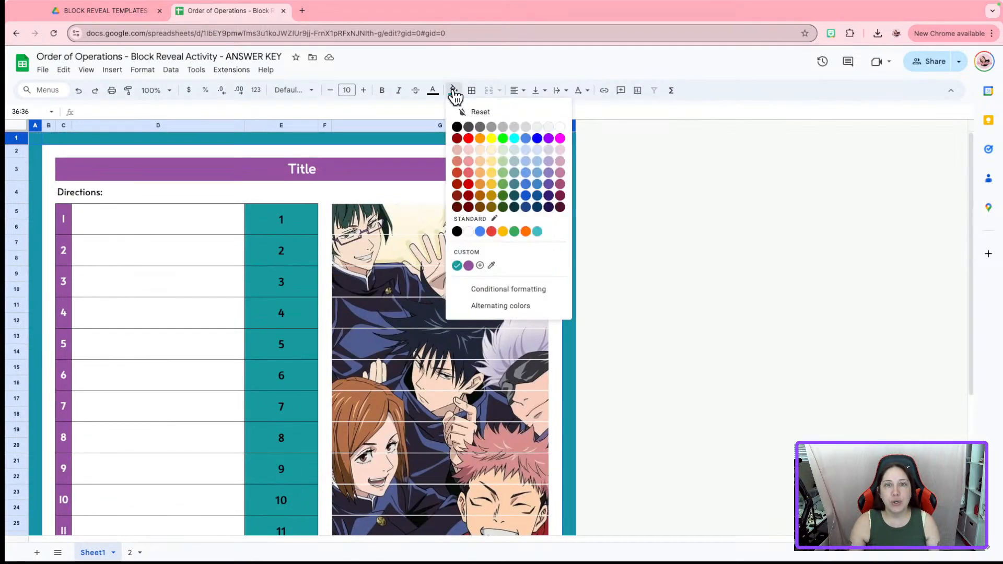
Fill the selected outer border cells with dark blue sampled from the picture
{"action": "left_click", "coordinate": [493, 266]}
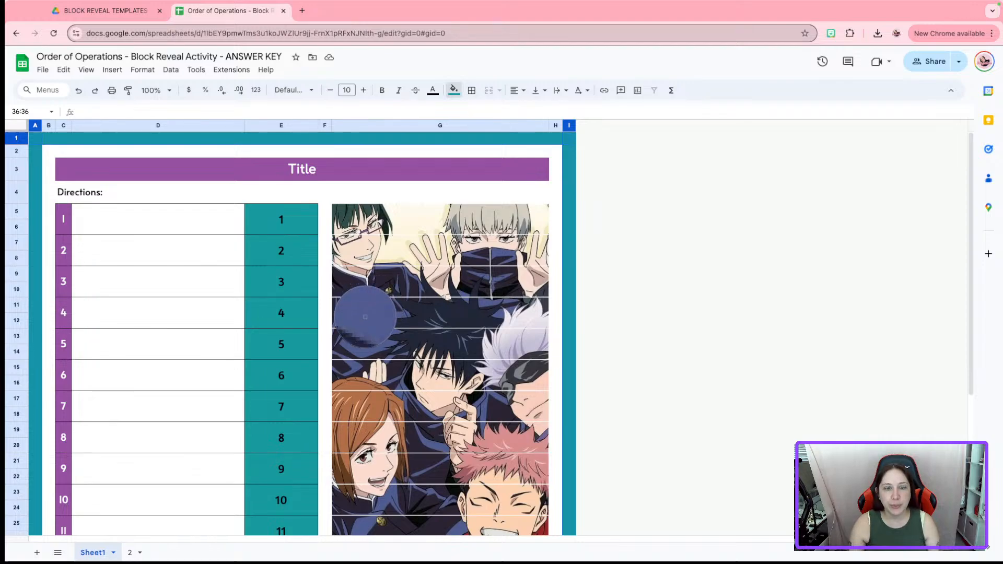
{"action": "left_click", "coordinate": [365, 315]}
{"action": "left_click", "coordinate": [631, 290]}
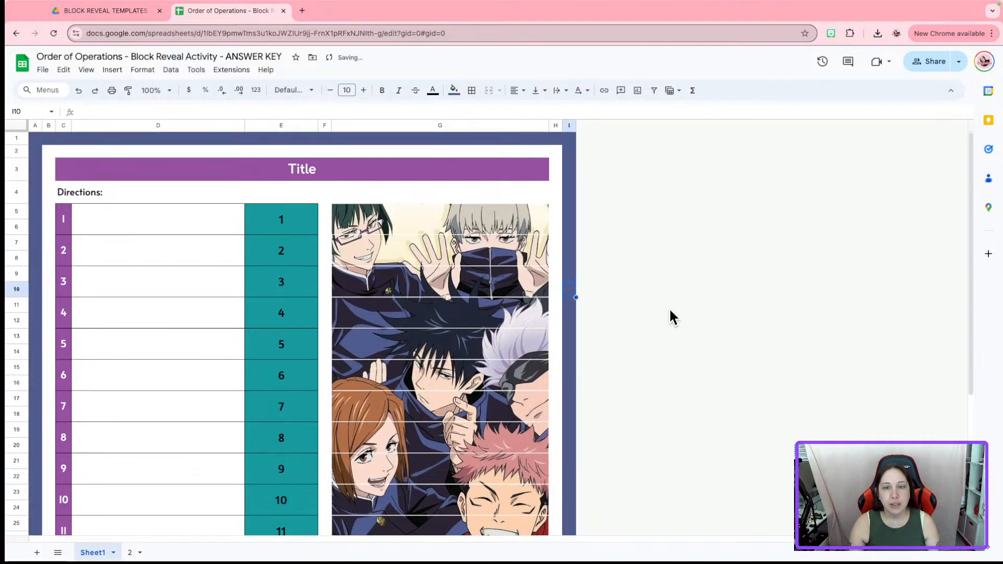
Fill the Title banner and question-number column with pink sampled from the picture
{"action": "left_click", "coordinate": [415, 171]}
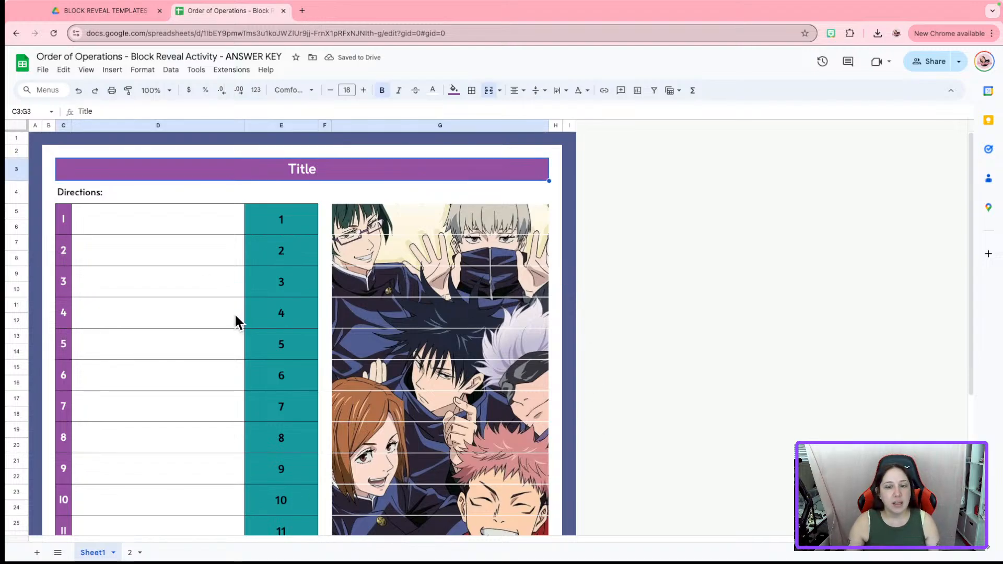
{"action": "left_click_drag", "start_coordinate": [69, 220], "coordinate": [61, 477]}
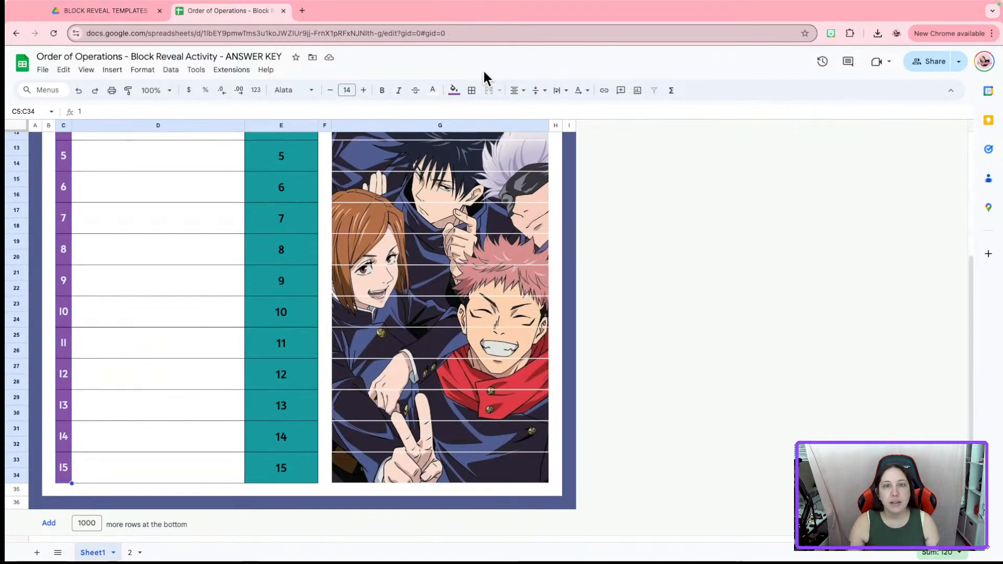
{"action": "left_click", "coordinate": [453, 90]}
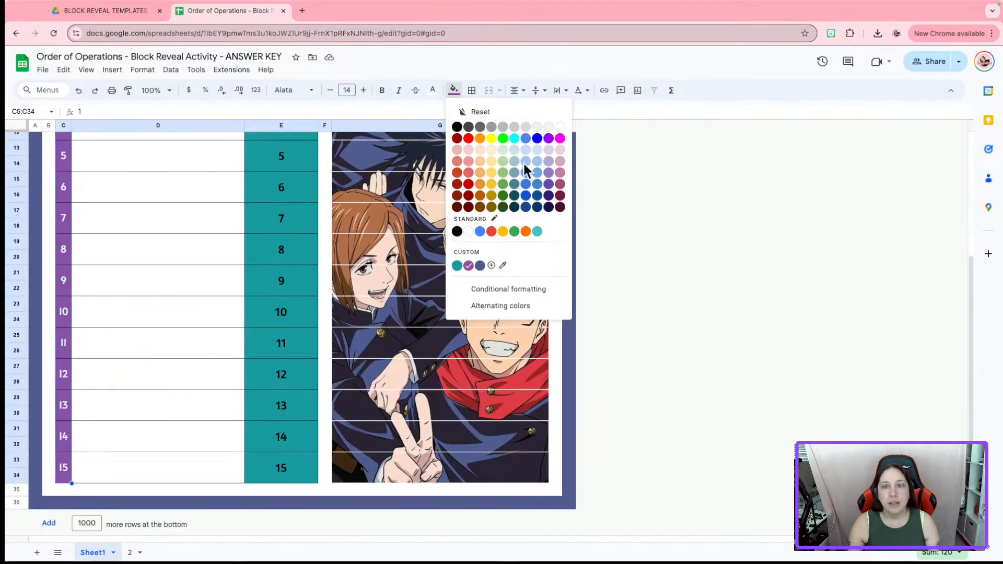
{"action": "left_click", "coordinate": [505, 265]}
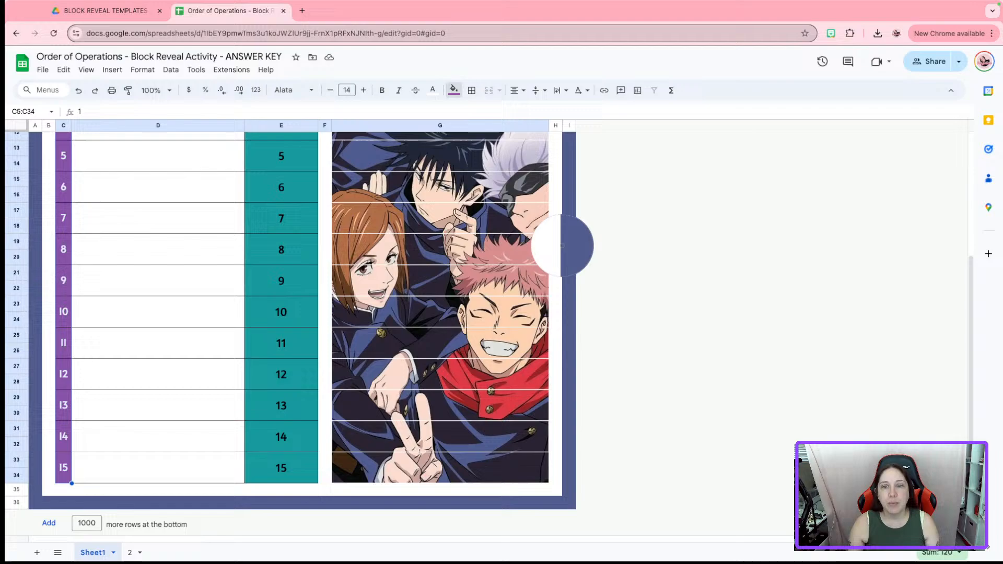
{"action": "left_click", "coordinate": [512, 250]}
{"action": "scroll", "coordinate": [716, 256], "scroll_direction": "up", "scroll_amount": 4}
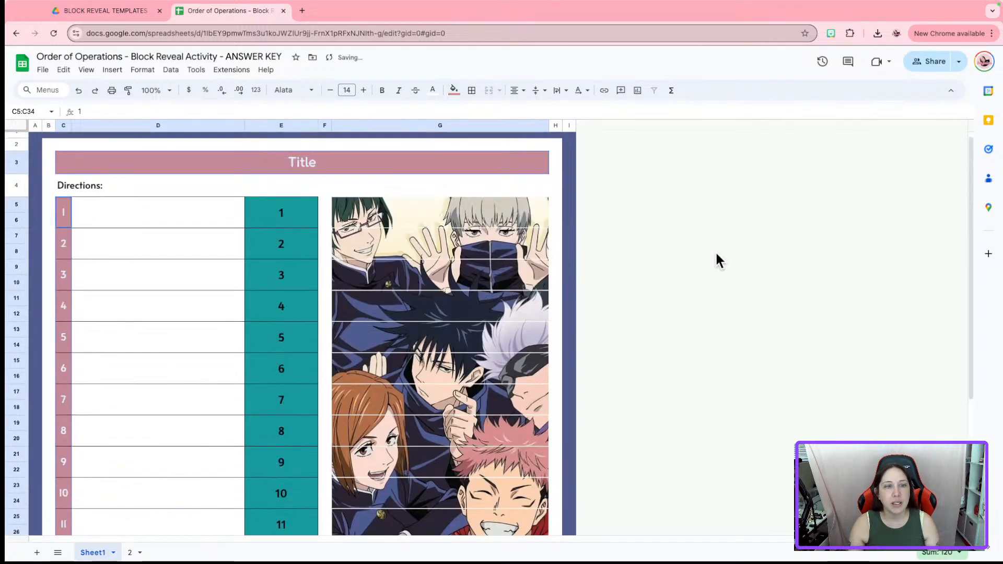
{"action": "left_click", "coordinate": [569, 252]}
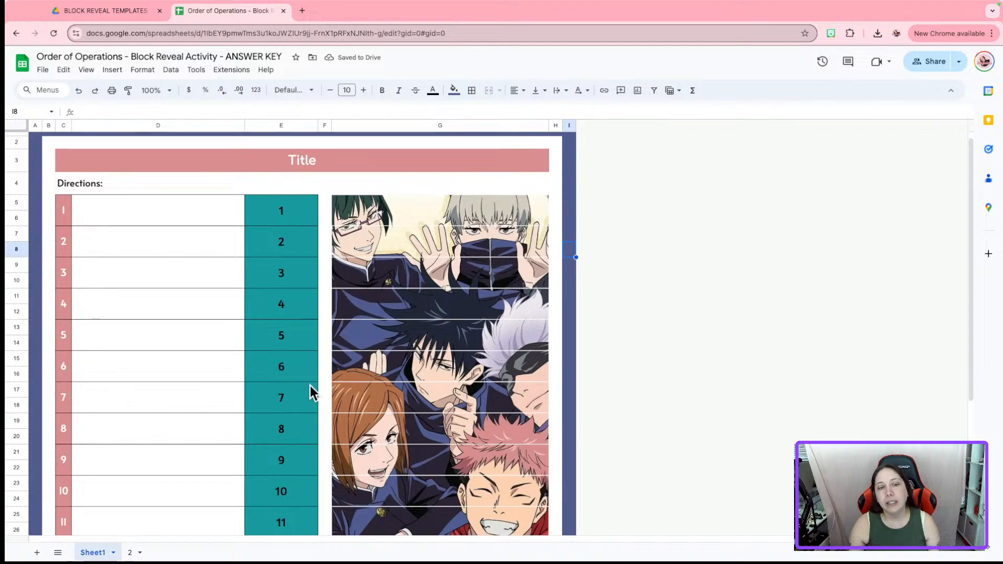
{"action": "scroll", "coordinate": [309, 389], "scroll_direction": "down", "scroll_amount": 5}
{"action": "scroll", "coordinate": [309, 389], "scroll_direction": "up", "scroll_amount": 5}
{"action": "left_click_drag", "start_coordinate": [300, 228], "coordinate": [296, 476]}
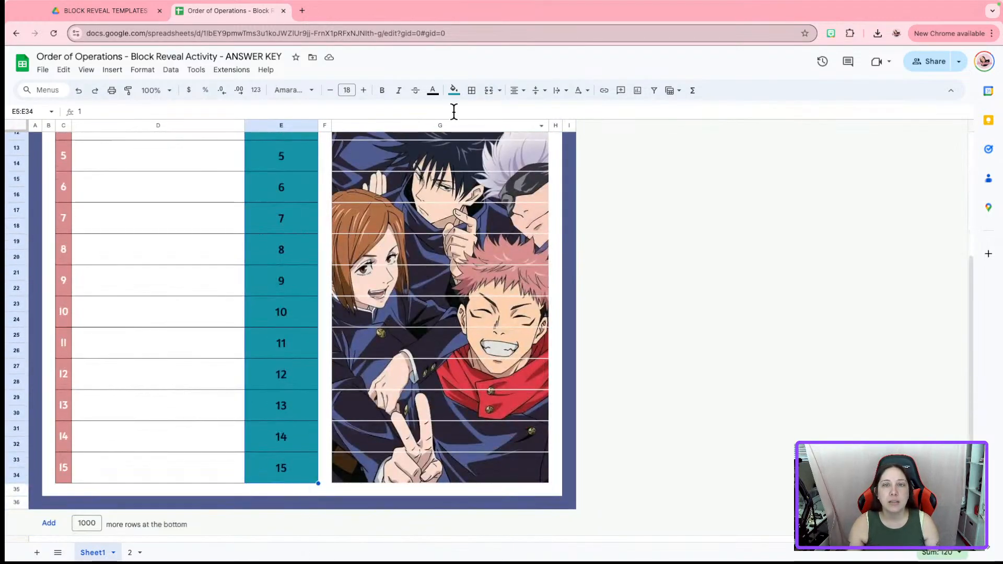
Fill the column E number blocks with a hair colour sampled from the picture
{"action": "left_click", "coordinate": [454, 91]}
{"action": "left_click", "coordinate": [516, 266]}
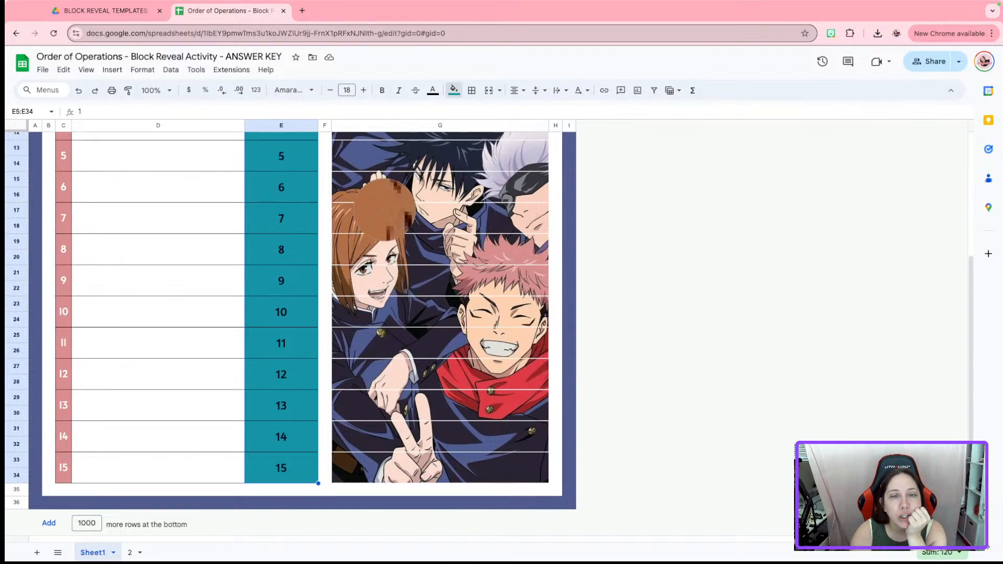
{"action": "left_click", "coordinate": [379, 214]}
{"action": "scroll", "coordinate": [753, 376], "scroll_direction": "up", "scroll_amount": 4}
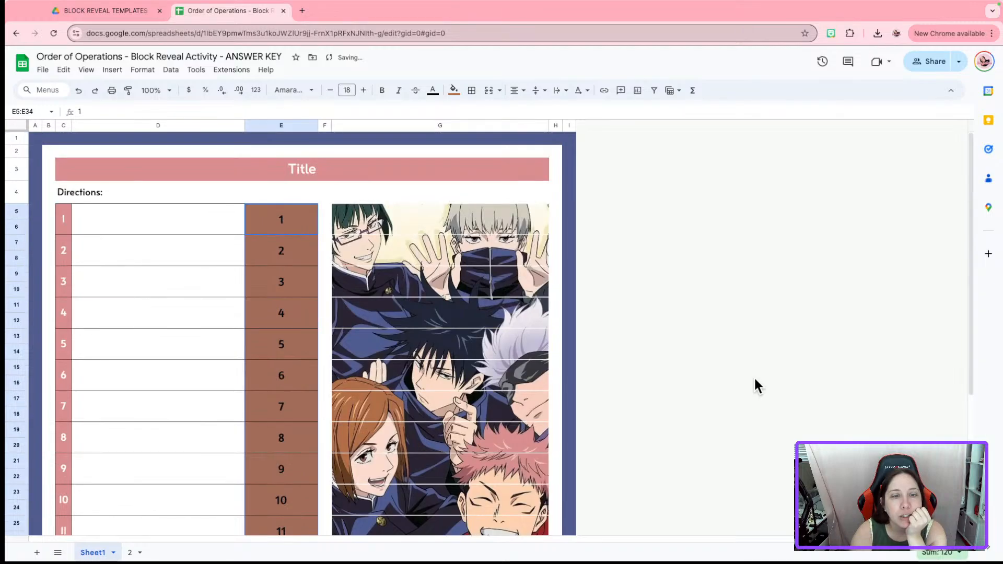
{"action": "left_click", "coordinate": [736, 379]}
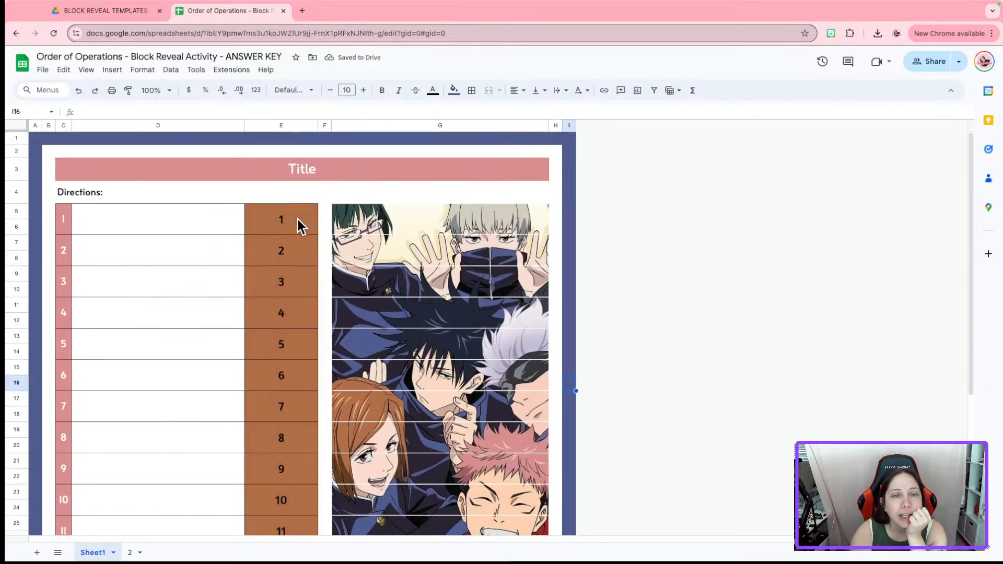
Refill the column E number blocks with the dark green hair colour instead
{"action": "left_click_drag", "start_coordinate": [298, 224], "coordinate": [274, 468]}
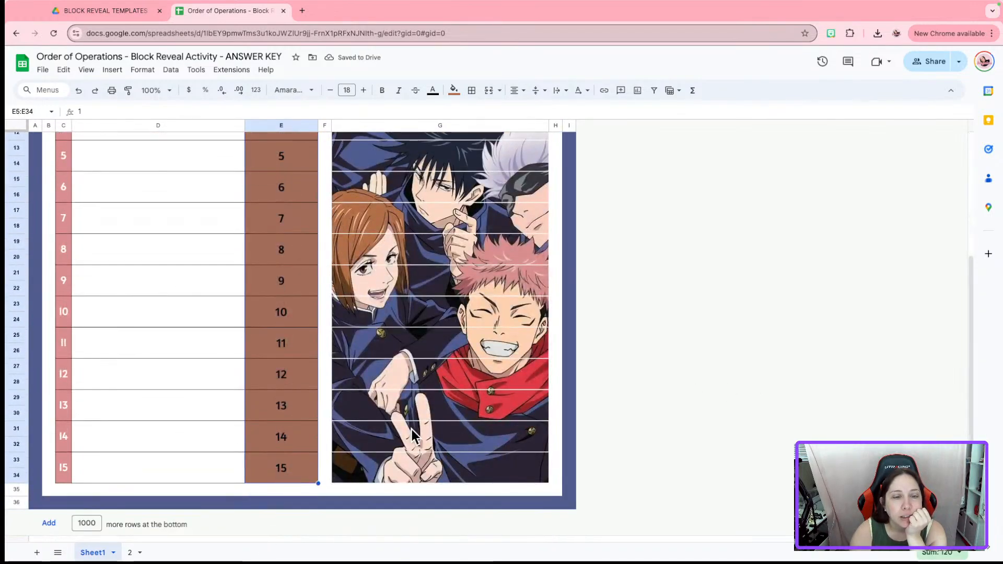
{"action": "scroll", "coordinate": [275, 469], "scroll_direction": "up", "scroll_amount": 5}
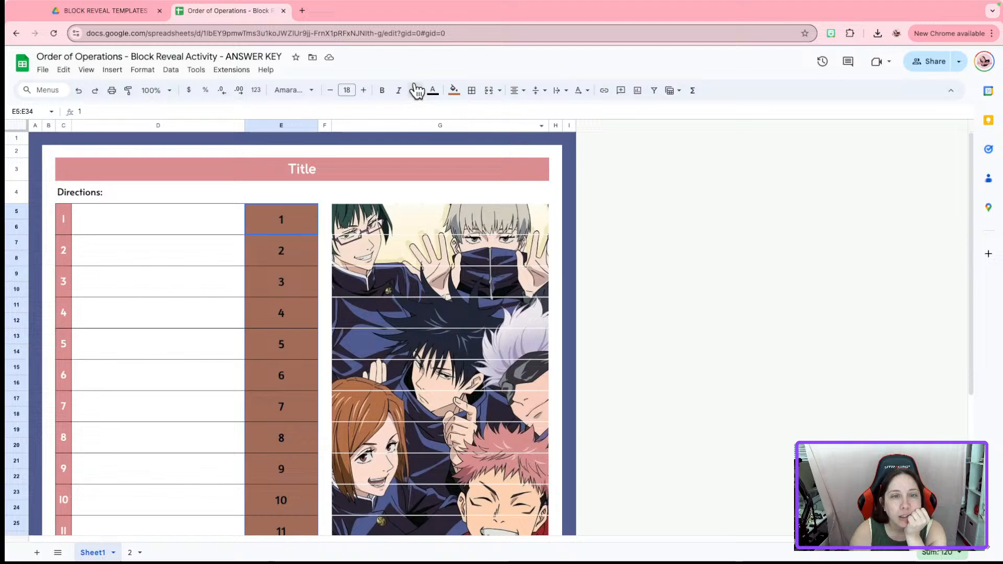
{"action": "left_click", "coordinate": [453, 91]}
{"action": "left_click", "coordinate": [526, 265]}
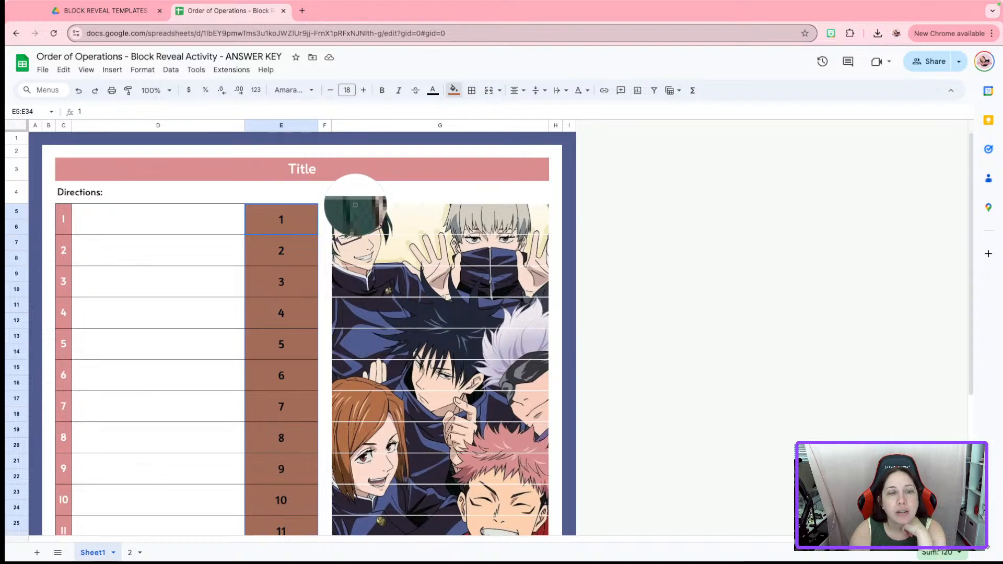
{"action": "left_click", "coordinate": [356, 215]}
{"action": "left_click", "coordinate": [698, 284]}
{"action": "scroll", "coordinate": [606, 360], "scroll_direction": "down", "scroll_amount": 2}
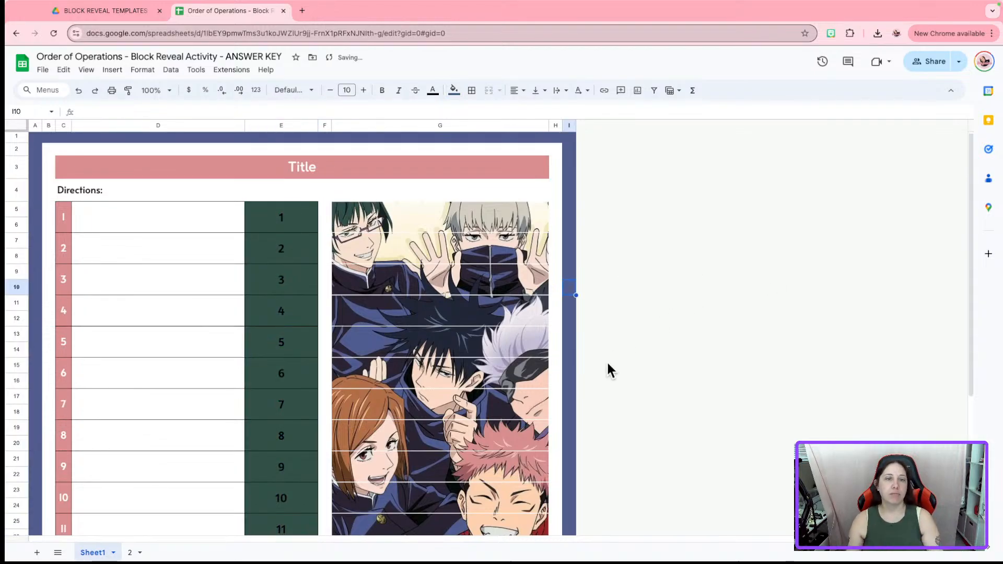
{"action": "scroll", "coordinate": [606, 361], "scroll_direction": "down", "scroll_amount": 2}
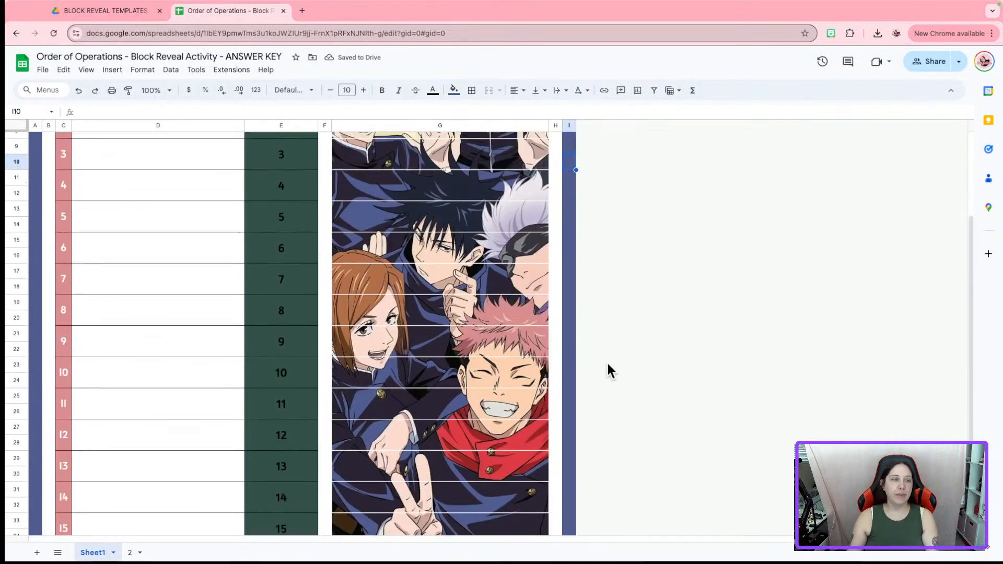
{"action": "scroll", "coordinate": [606, 362], "scroll_direction": "up", "scroll_amount": 5}
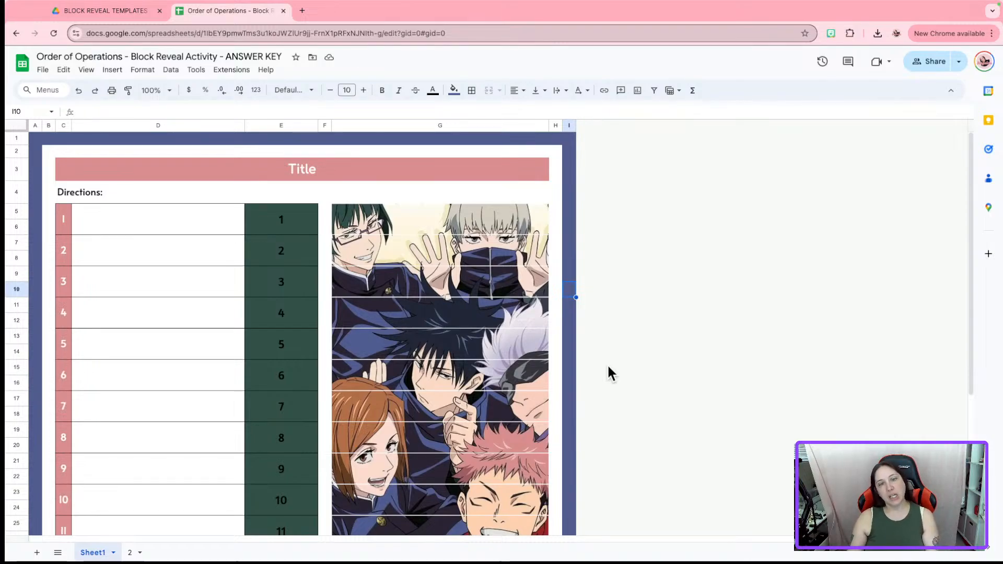
{"action": "scroll", "coordinate": [624, 358], "scroll_direction": "down", "scroll_amount": 5}
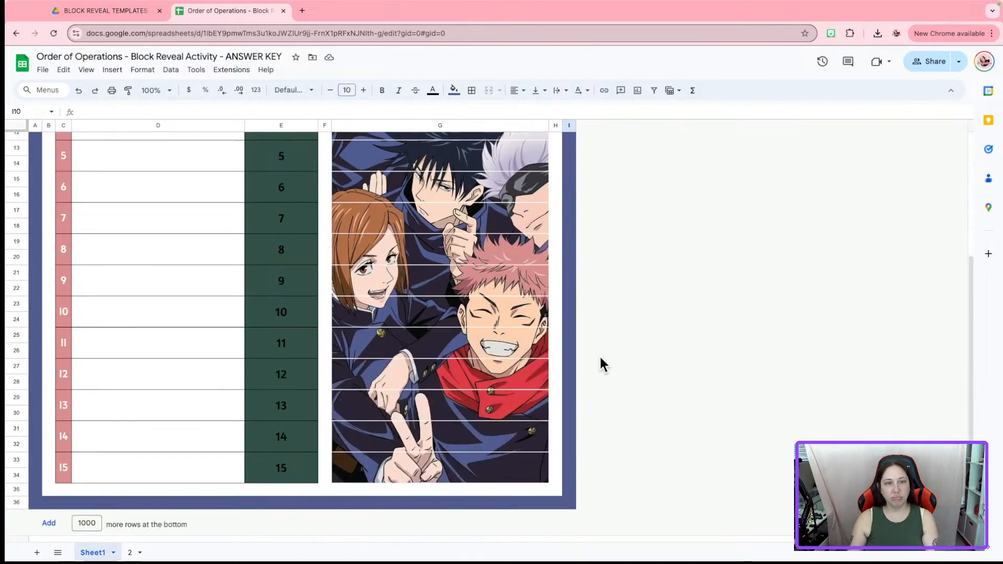
{"action": "scroll", "coordinate": [601, 363], "scroll_direction": "up", "scroll_amount": 5}
Refill blocks 1–15 in column E with lavender sampled from the light-grey hair
{"action": "left_click_drag", "start_coordinate": [292, 220], "coordinate": [285, 478]}
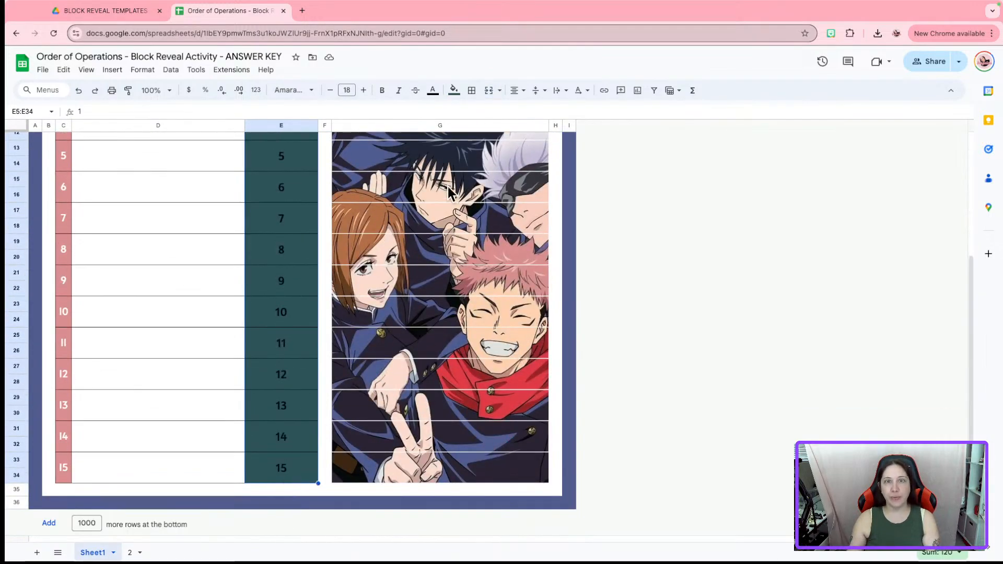
{"action": "left_click", "coordinate": [454, 89]}
{"action": "left_click", "coordinate": [537, 265]}
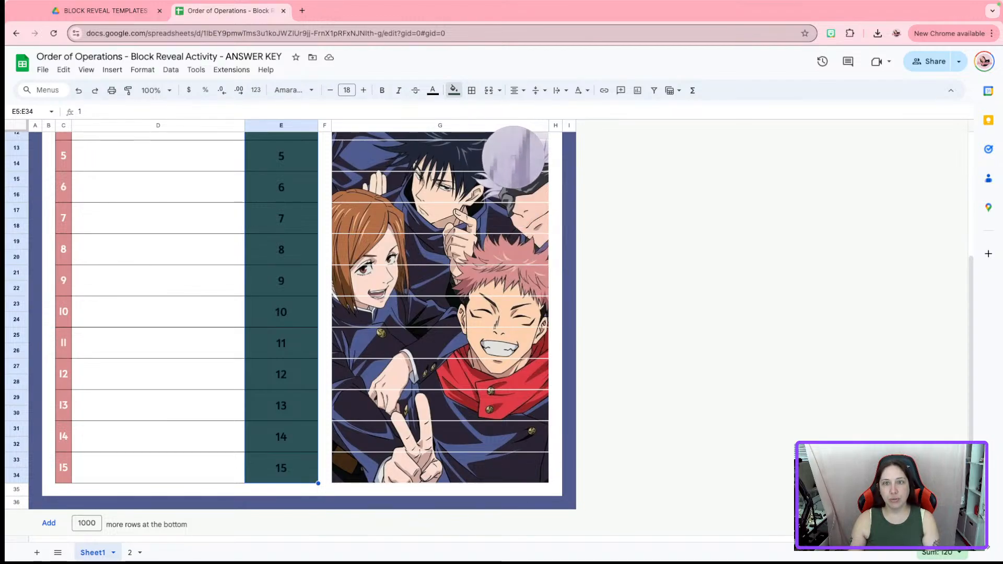
{"action": "left_click", "coordinate": [512, 157]}
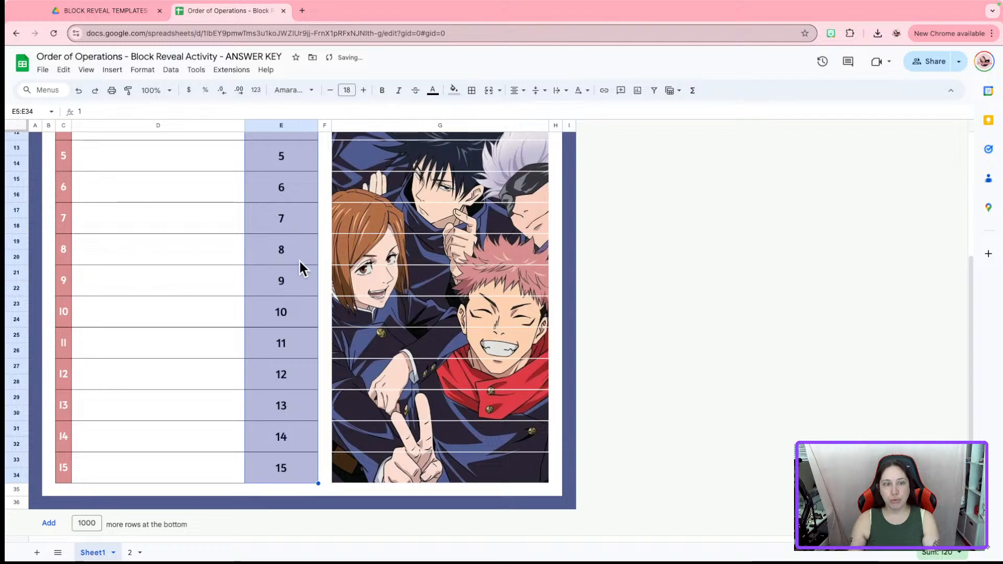
{"action": "left_click", "coordinate": [568, 256]}
{"action": "scroll", "coordinate": [621, 249], "scroll_direction": "up", "scroll_amount": 4}
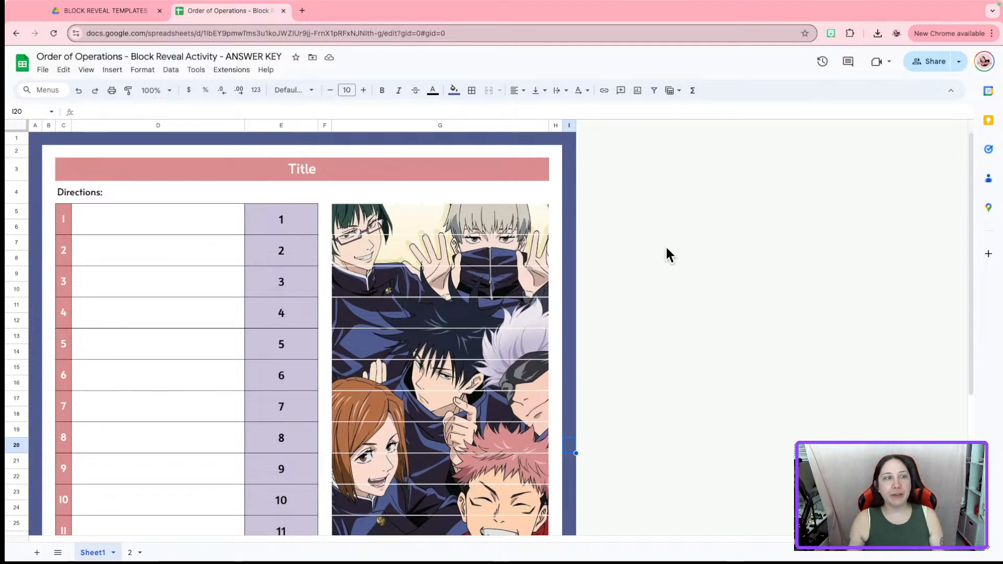
{"action": "scroll", "coordinate": [689, 373], "scroll_direction": "down", "scroll_amount": 5}
{"action": "scroll", "coordinate": [689, 374], "scroll_direction": "up", "scroll_amount": 5}
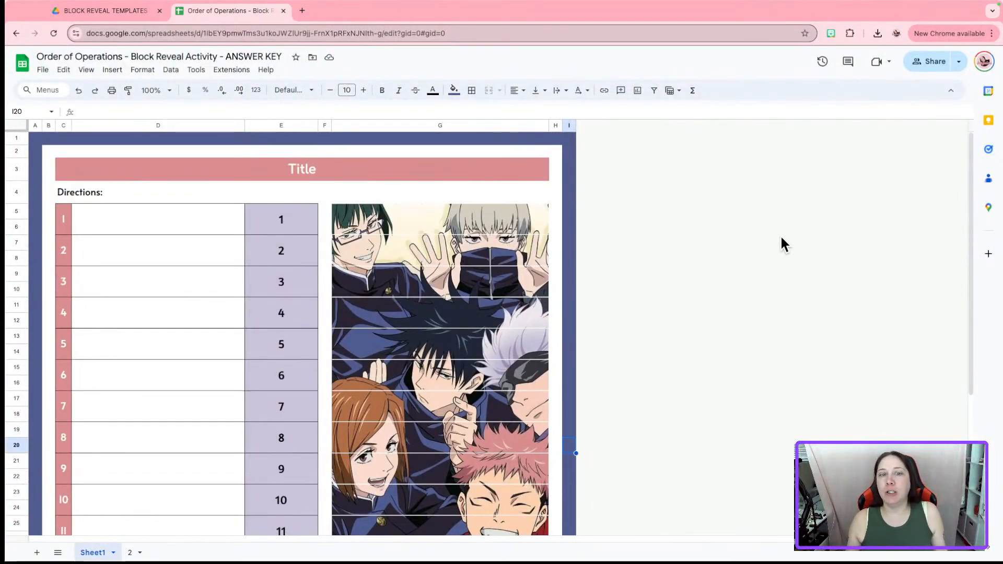
Make a copy of the spreadsheet named 'Jujutsu Kaisen - 15 questions Block Reveal template'
{"action": "left_click", "coordinate": [922, 65]}
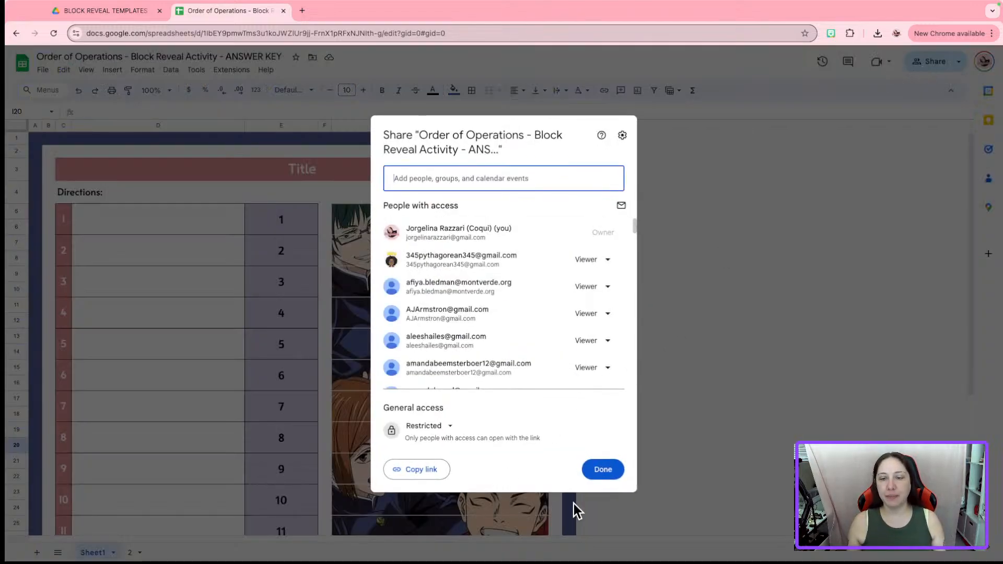
{"action": "left_click", "coordinate": [602, 470]}
{"action": "left_click", "coordinate": [43, 71]}
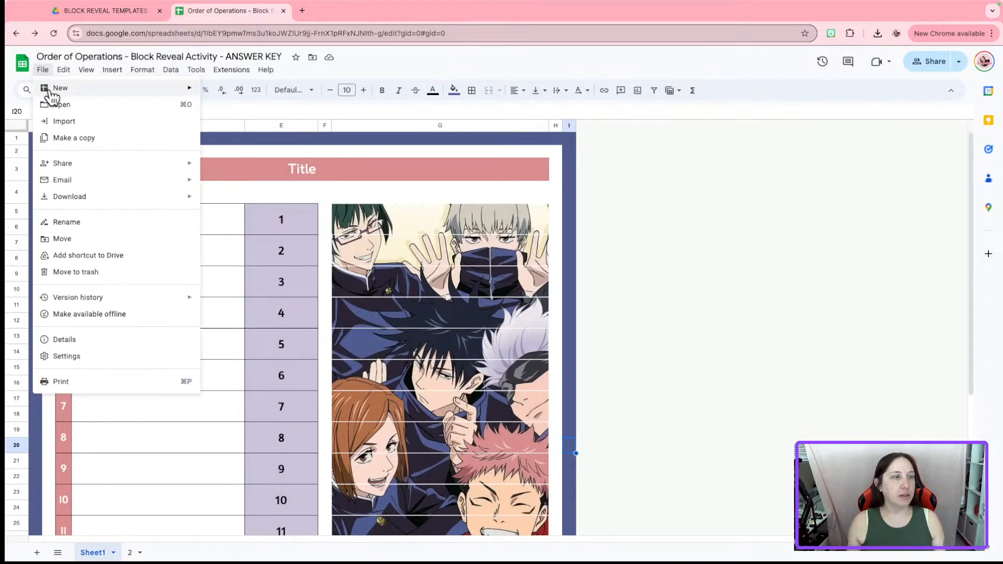
{"action": "left_click", "coordinate": [73, 138]}
{"action": "left_click", "coordinate": [461, 239]}
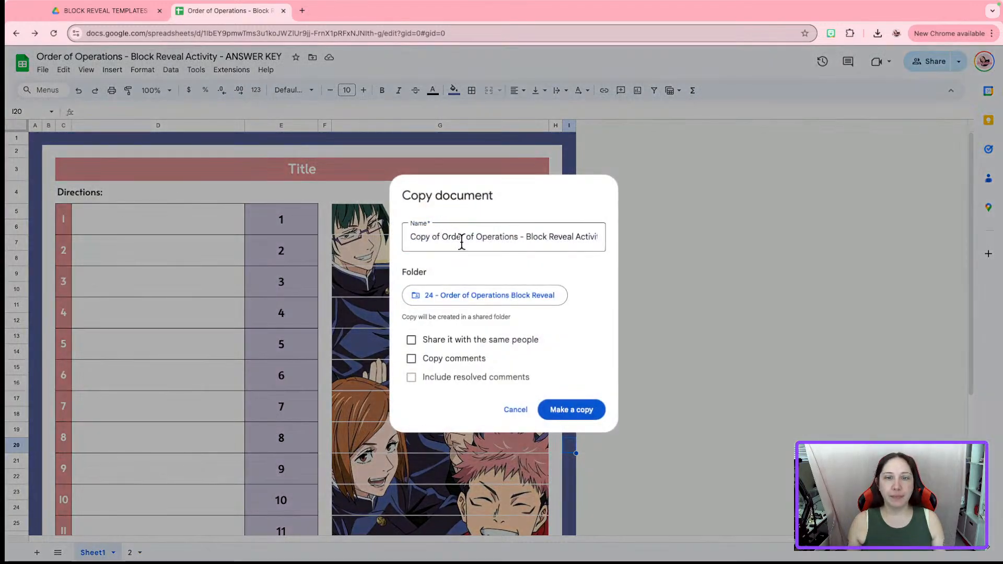
{"action": "left_click", "coordinate": [461, 243]}
{"action": "left_click_drag", "start_coordinate": [523, 236], "coordinate": [338, 241]}
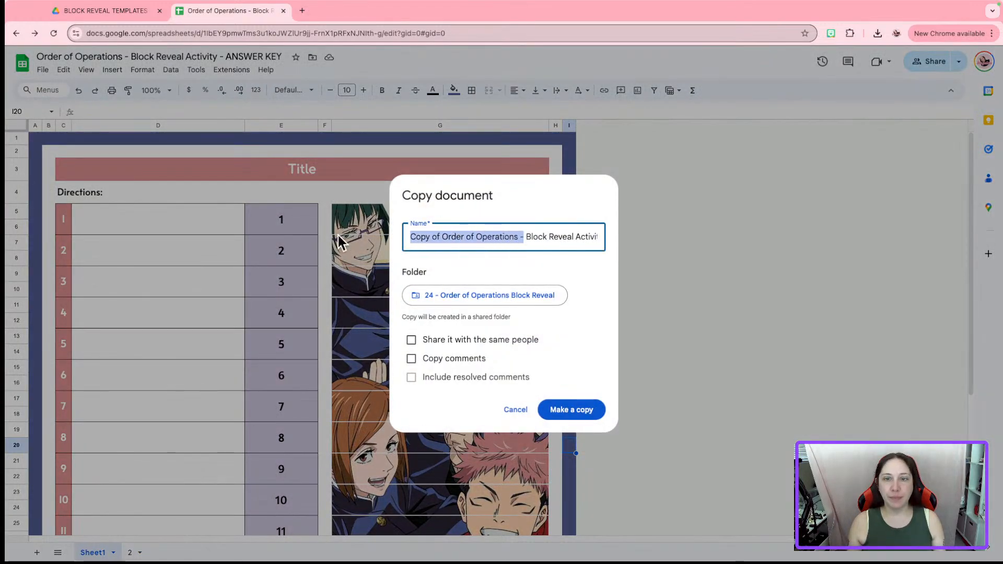
{"action": "type", "text": "Jujutsu K"}
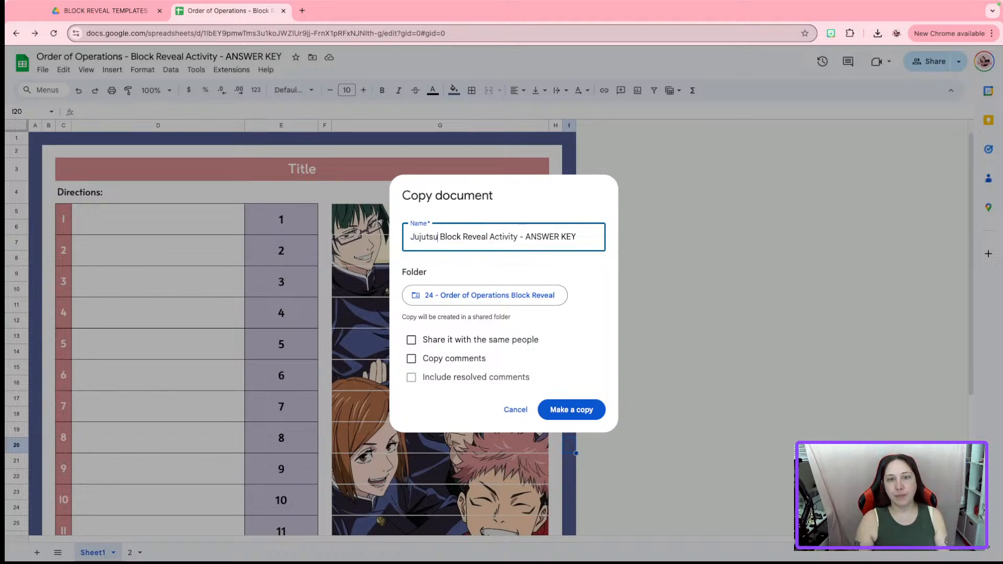
{"action": "type", "text": "aisen"}
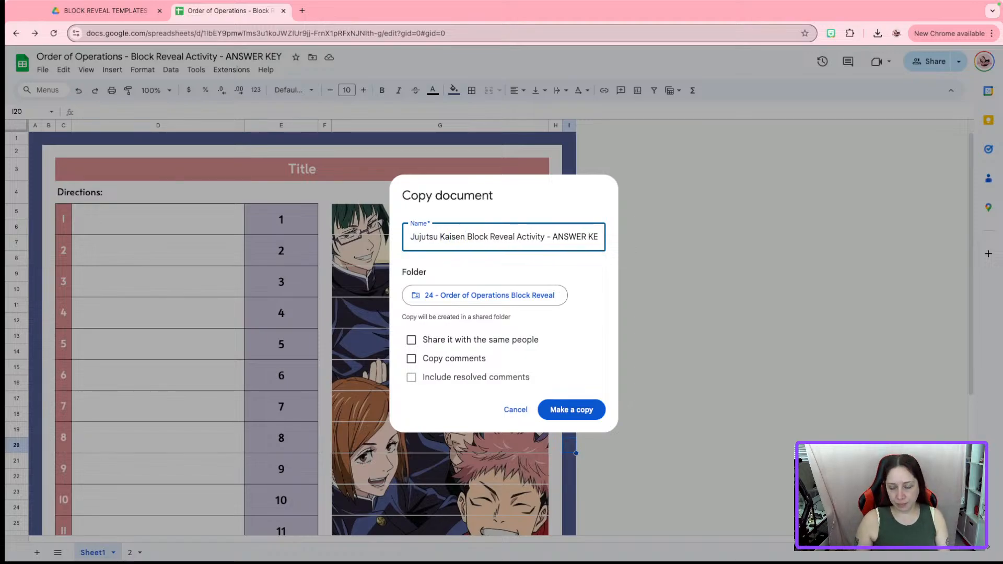
{"action": "type", "text": " - 15 q"}
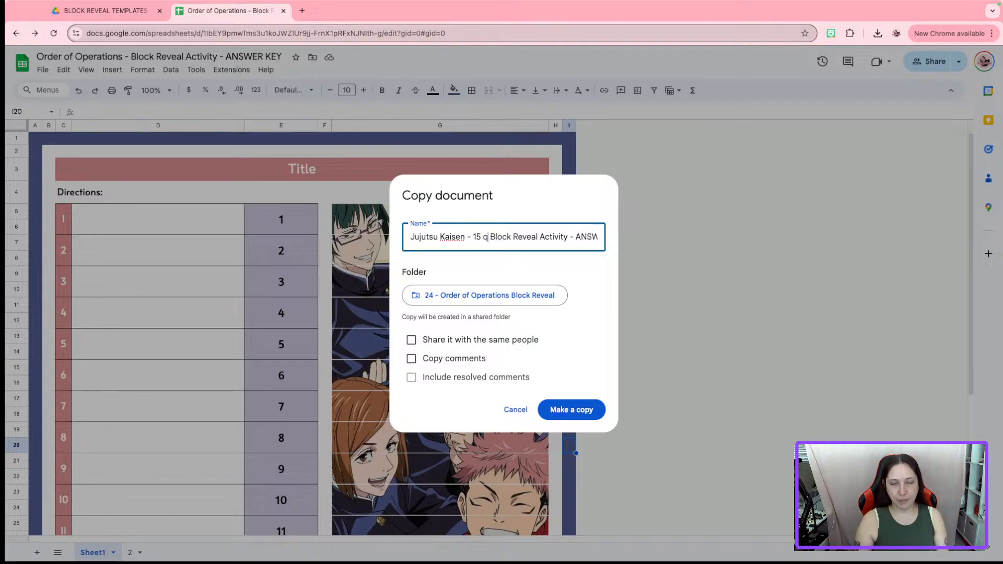
{"action": "type", "text": "uestions"}
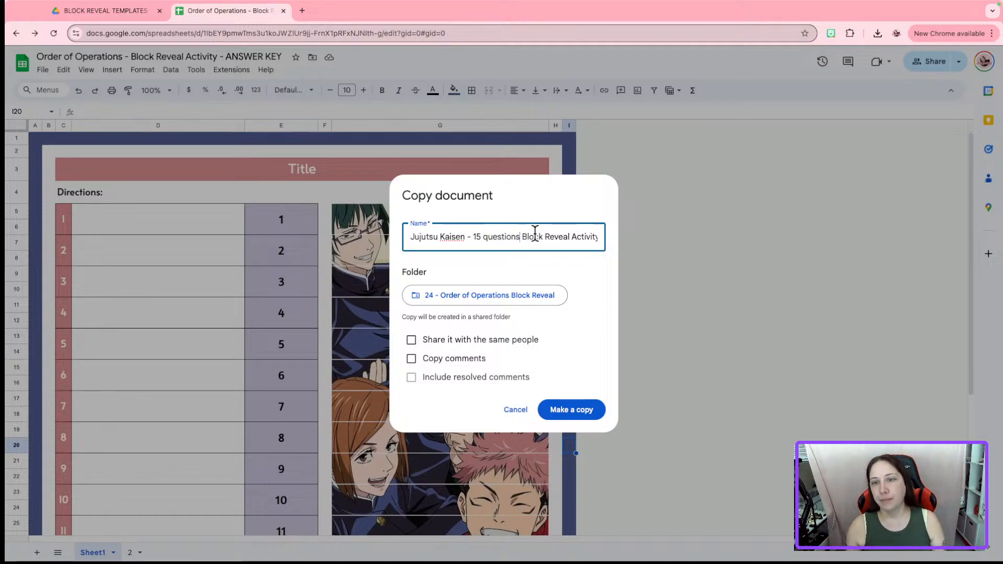
{"action": "left_click_drag", "start_coordinate": [570, 239], "coordinate": [711, 256]}
{"action": "key", "text": "BackSpace"}
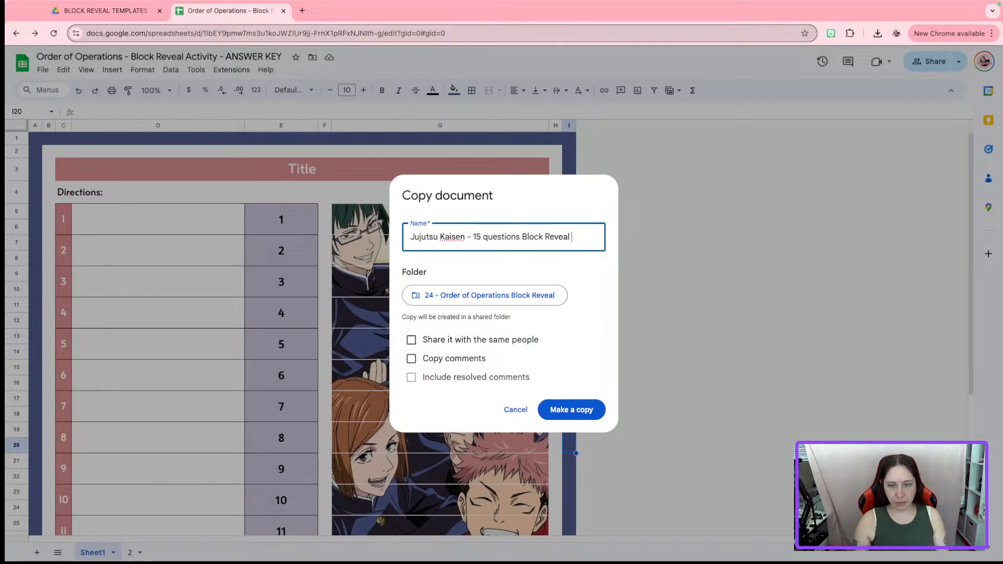
{"action": "type", "text": "template"}
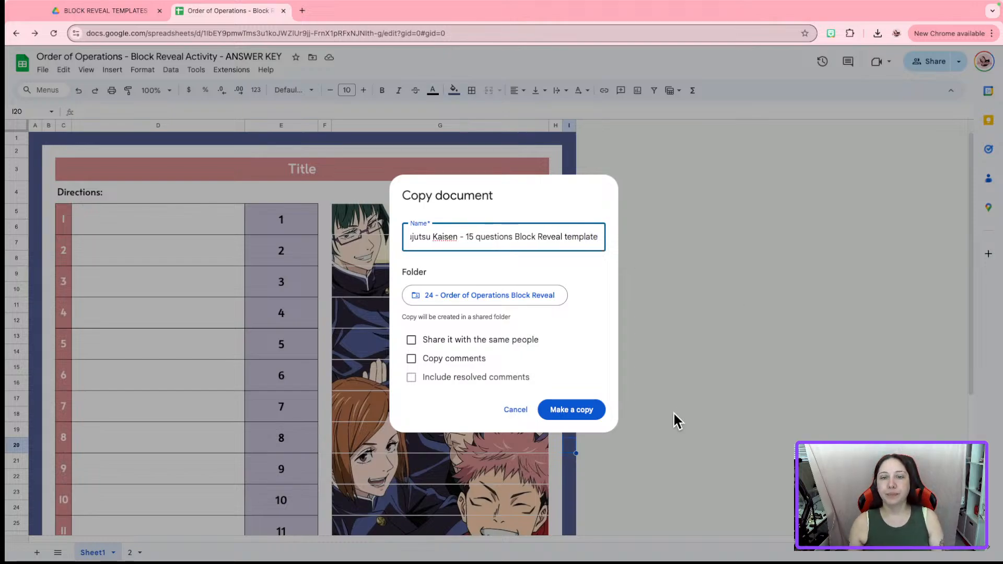
{"action": "left_click", "coordinate": [587, 413]}
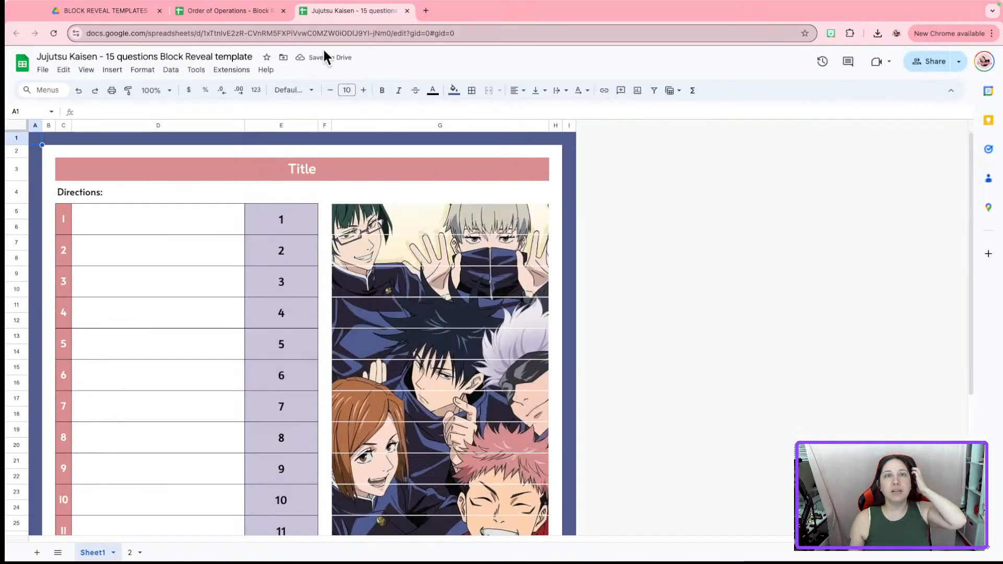
Check the Jujutsu Kaisen copy, then return to the original answer key and edit its Title cell
{"action": "scroll", "coordinate": [584, 418], "scroll_direction": "down", "scroll_amount": 5}
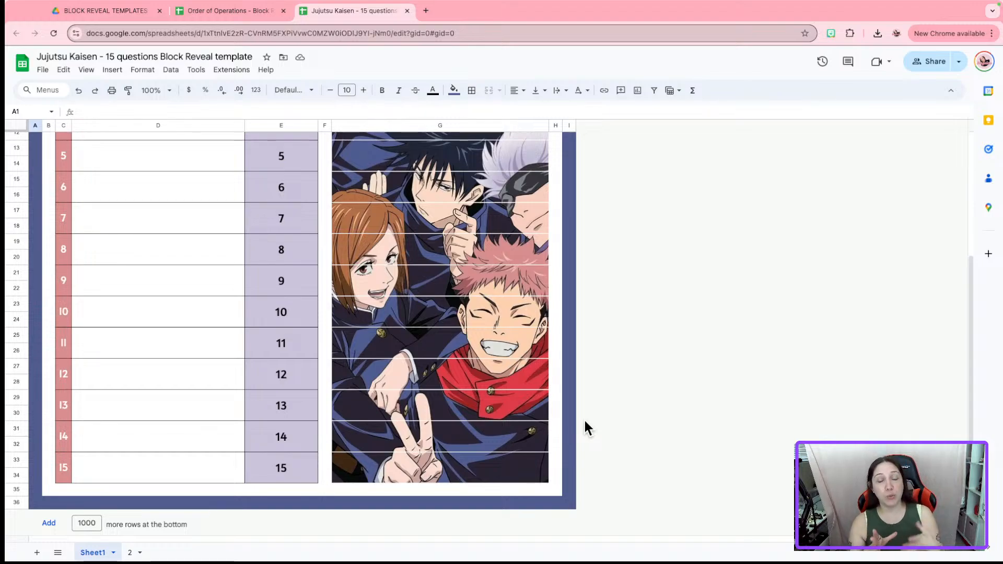
{"action": "scroll", "coordinate": [564, 420], "scroll_direction": "up", "scroll_amount": 5}
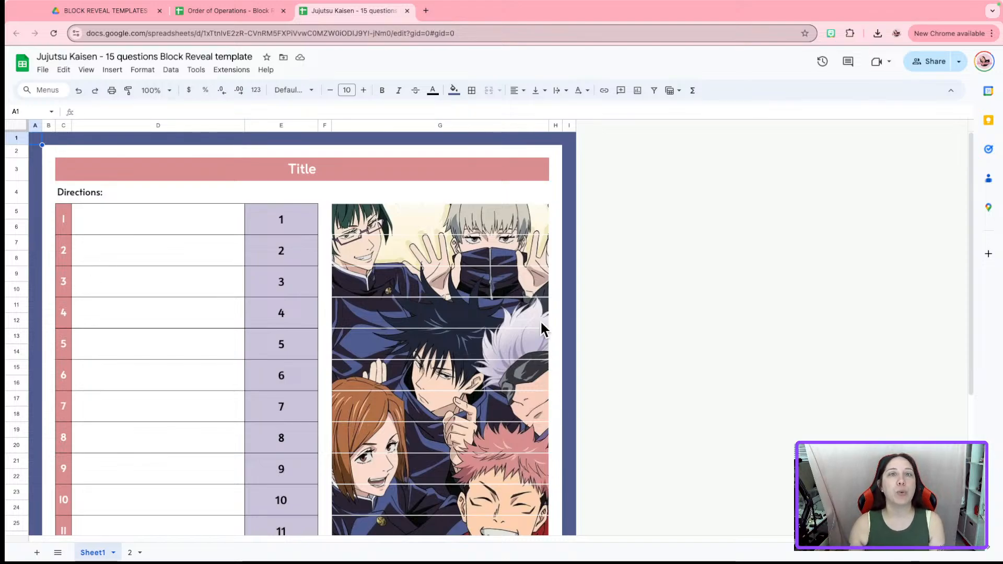
{"action": "left_click", "coordinate": [261, 13]}
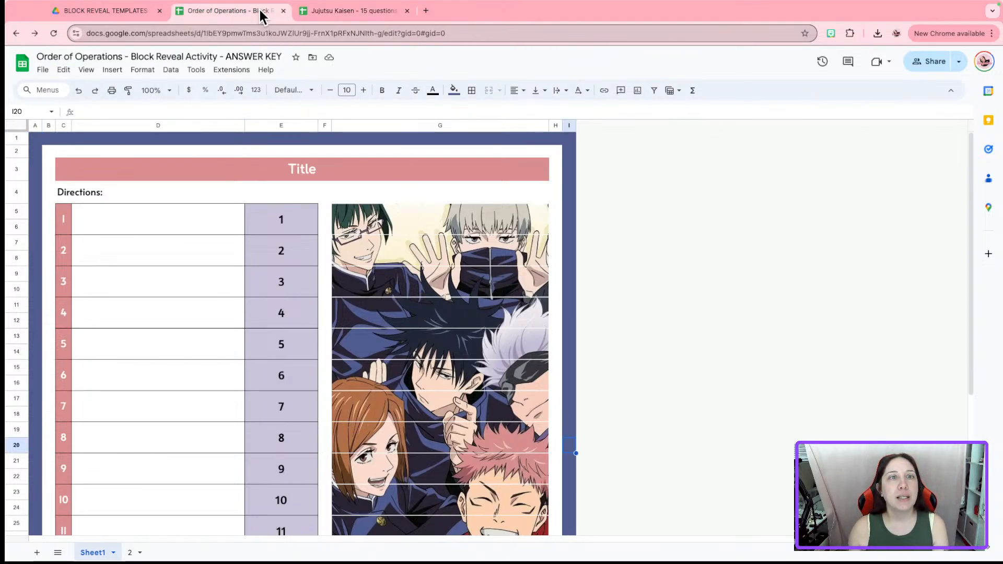
{"action": "left_click", "coordinate": [343, 172]}
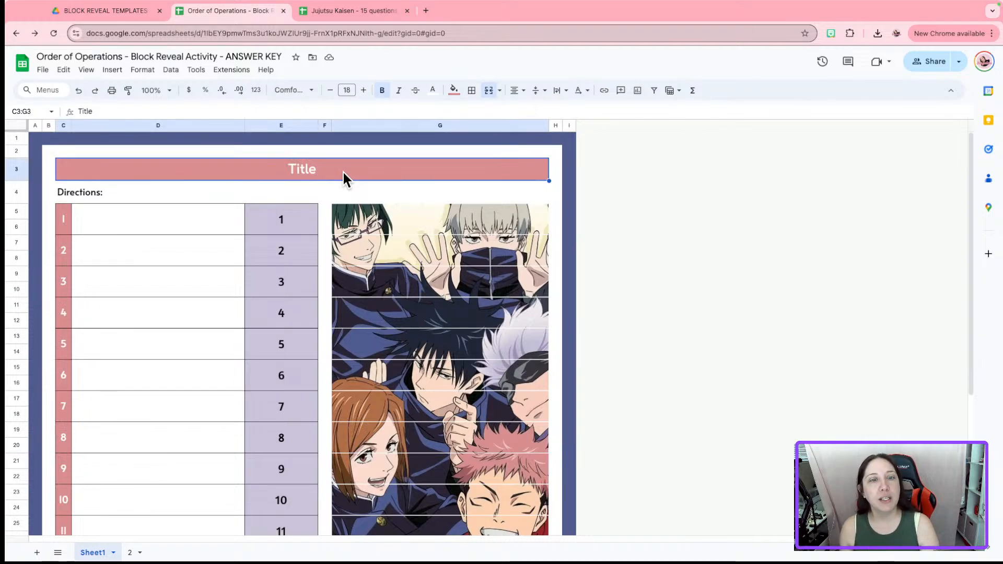
{"action": "double_click", "coordinate": [343, 173]}
Replace the merged title text with 'Order of Operations: Using Parentheses'
{"action": "key", "text": "BackSpace"}
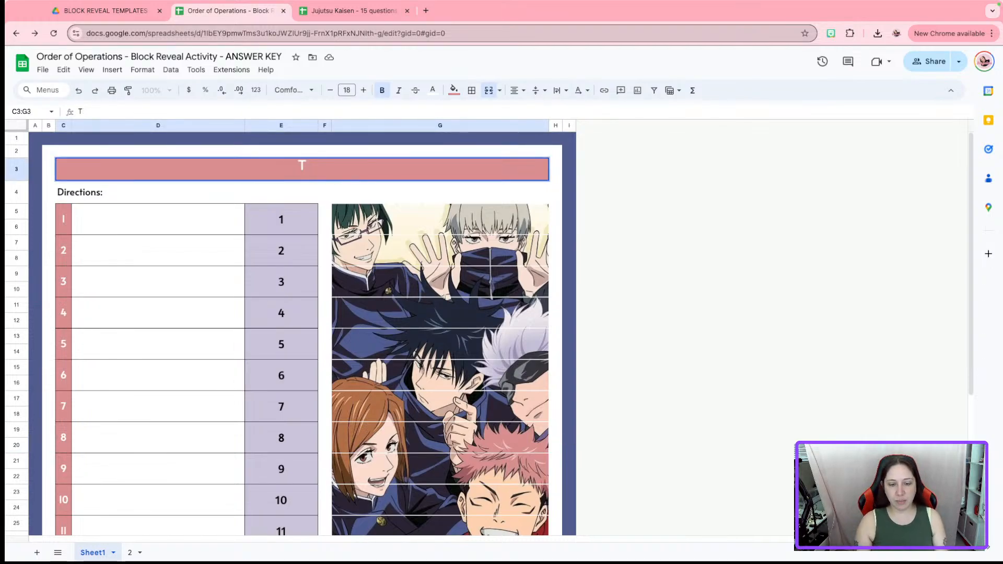
{"action": "type", "text": "Ore"}
{"action": "key", "text": "BackSpace"}
{"action": "key", "text": "BackSpace"}
{"action": "key", "text": "BackSpace"}
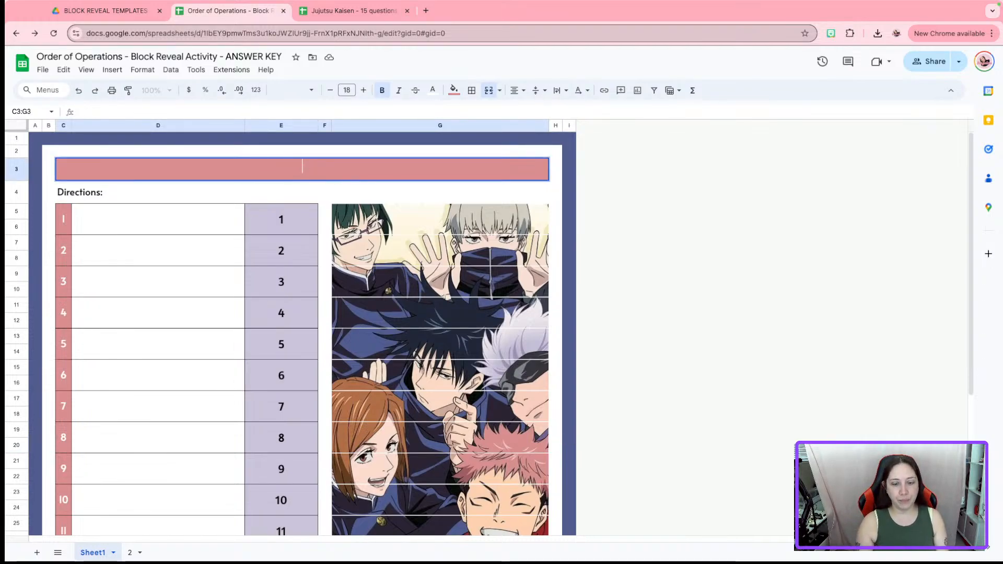
{"action": "type", "text": "Order of Operations"}
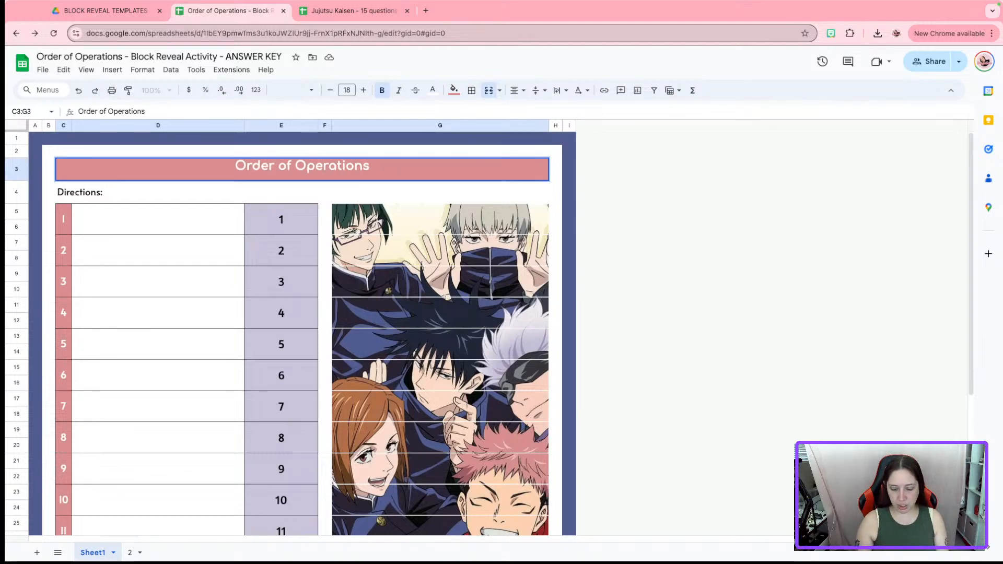
{"action": "type", "text": ": Using Parent"}
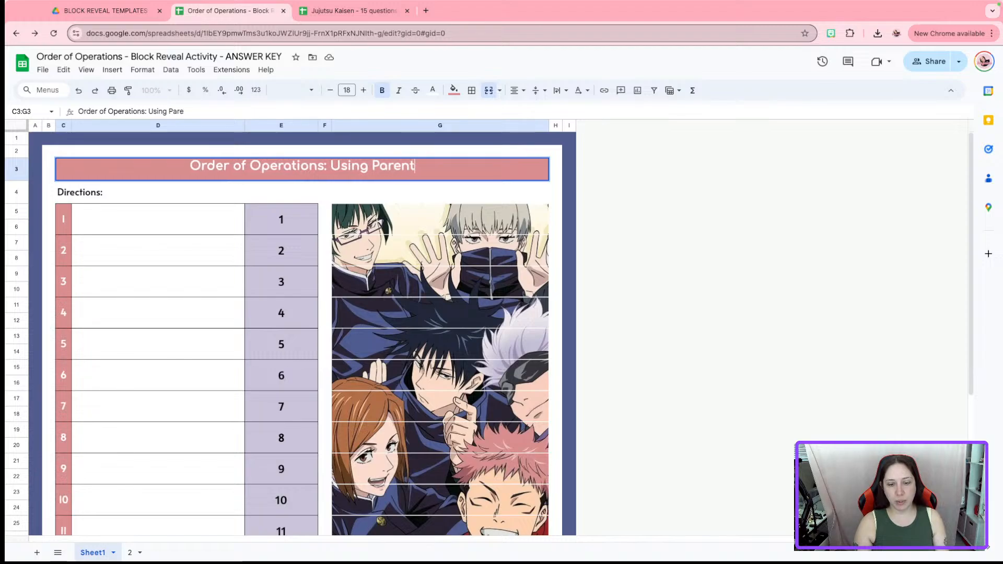
{"action": "type", "text": "heses"}
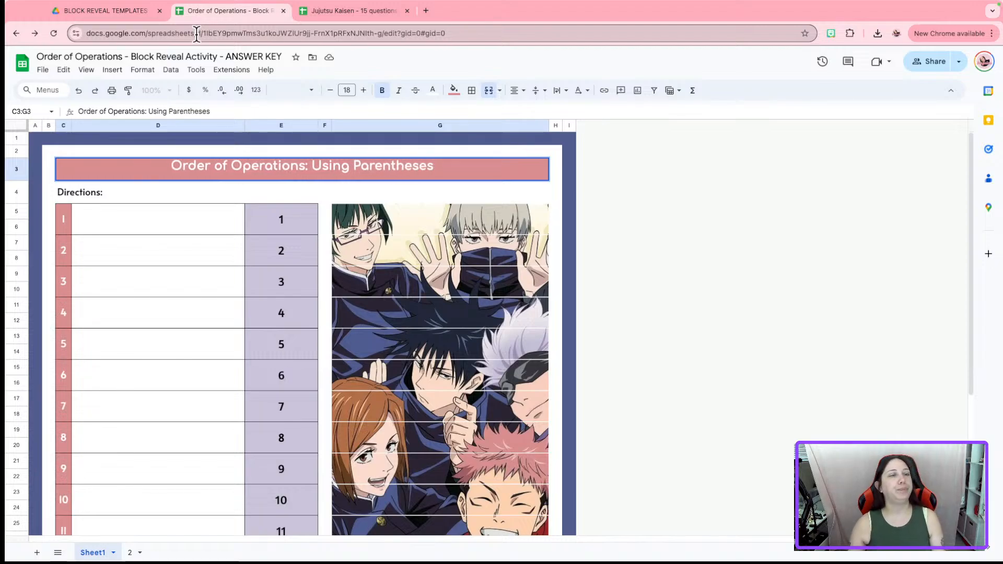
{"action": "left_click", "coordinate": [279, 336]}
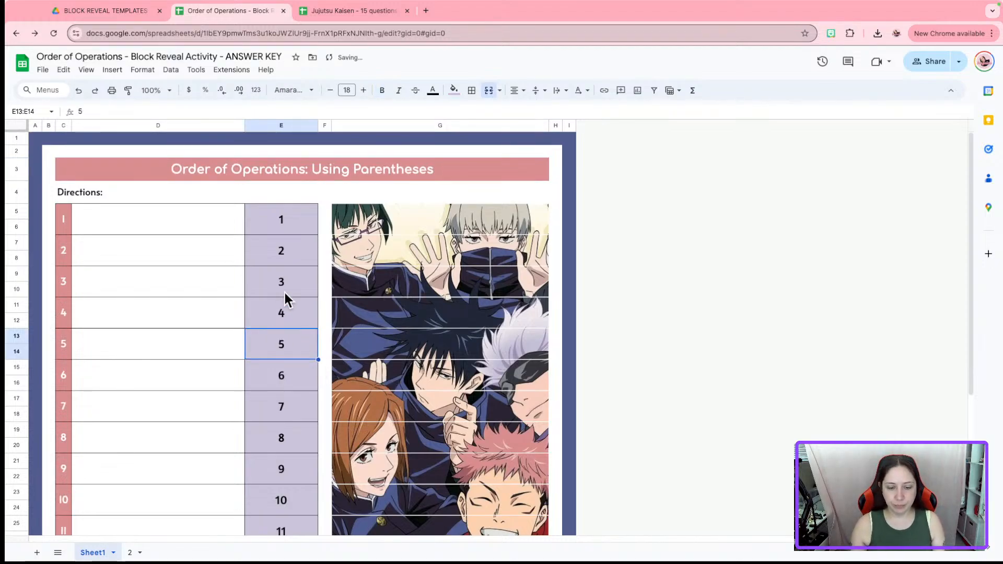
{"action": "left_click", "coordinate": [118, 194]}
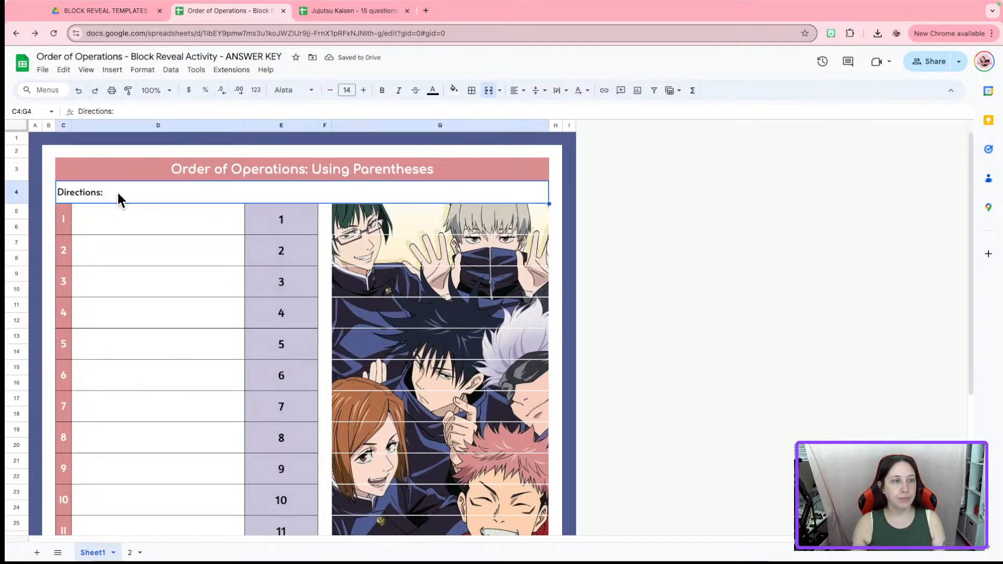
Add the 'Work out each complex calculation…' instructions after 'Directions:', ending 'You may work in any order.'
{"action": "double_click", "coordinate": [118, 194]}
{"action": "type", "text": "Work"}
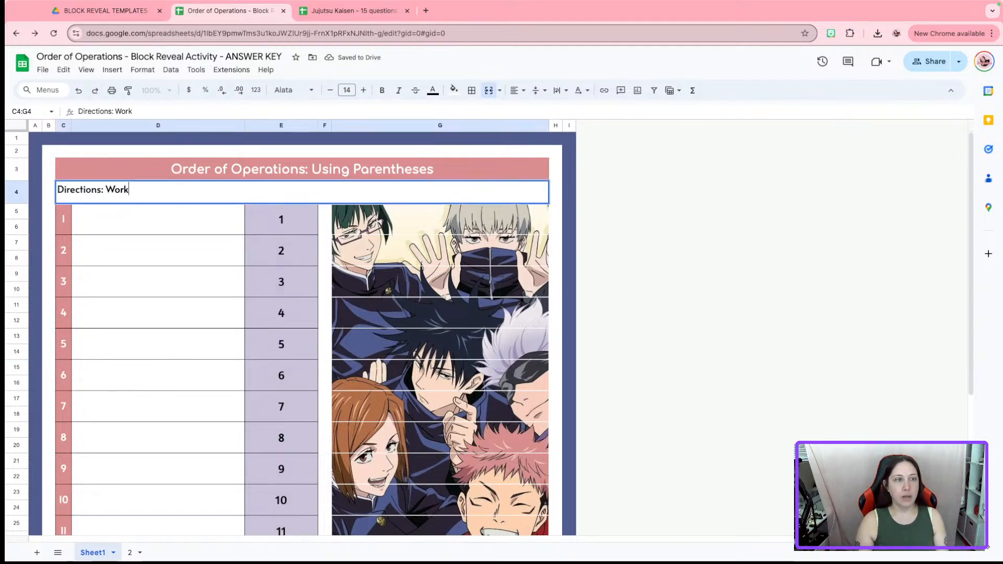
{"action": "type", "text": " out each comple"}
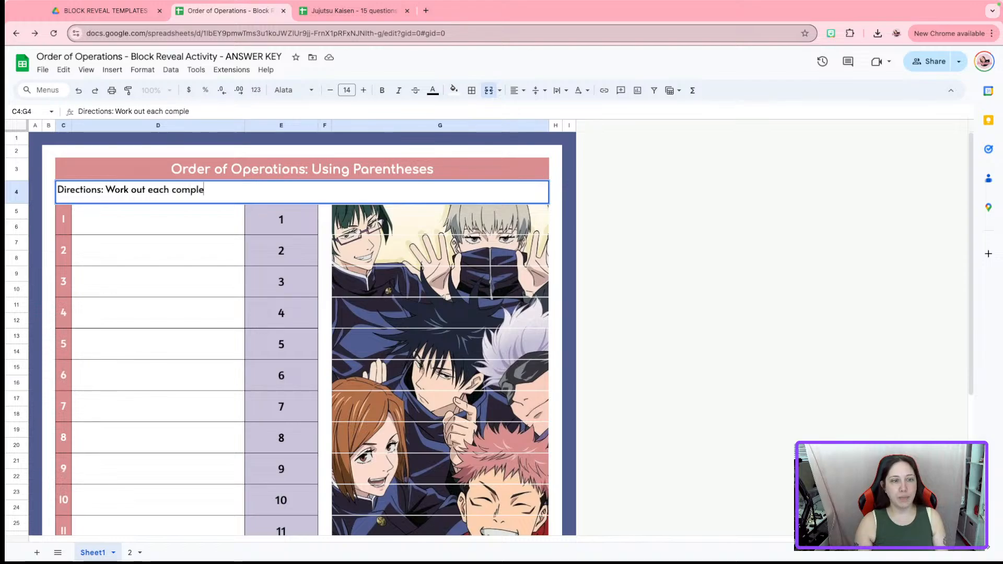
{"action": "type", "text": "x calcula"}
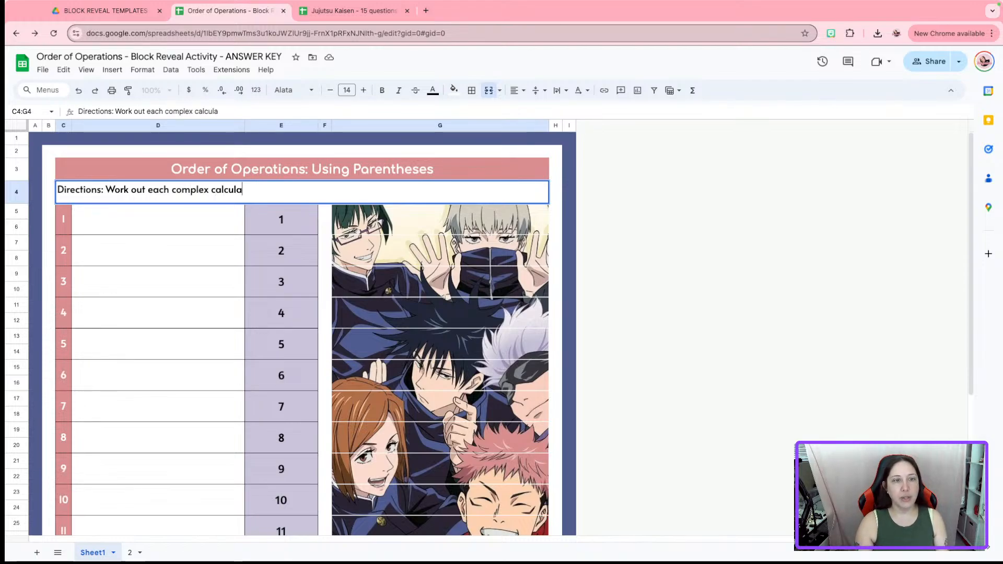
{"action": "type", "text": "tion"}
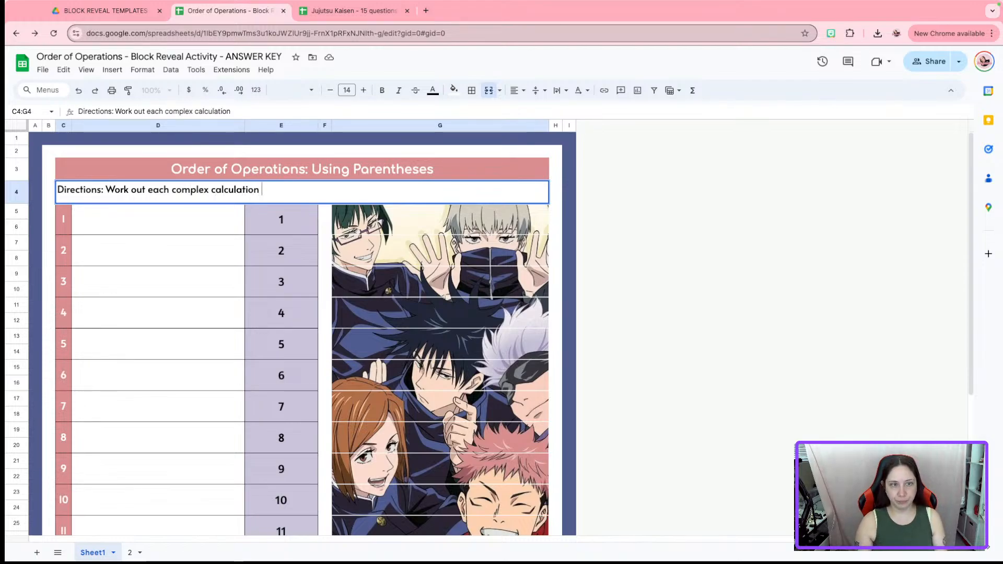
{"action": "type", "text": " and enter you"}
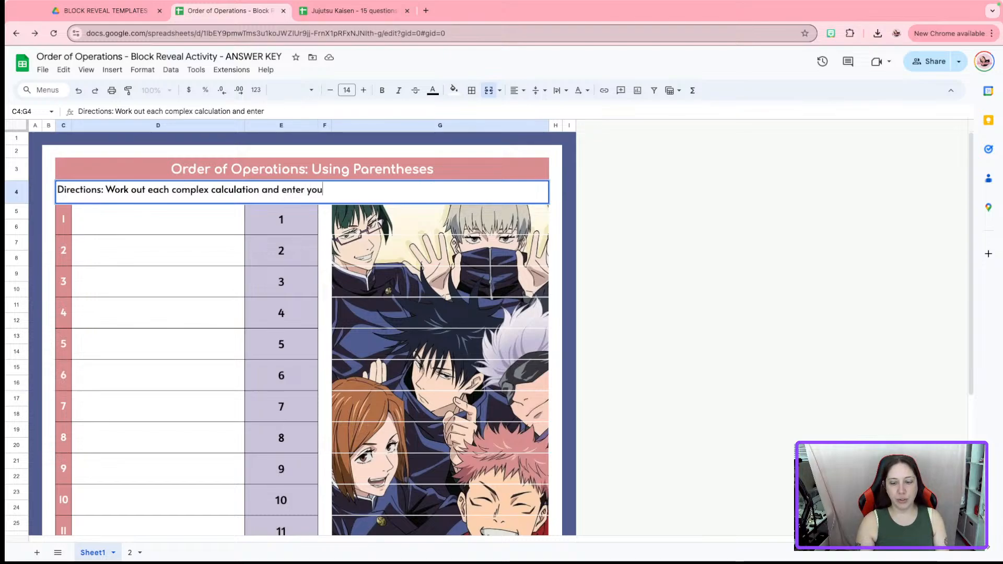
{"action": "type", "text": "r answer. If your answer is correct"}
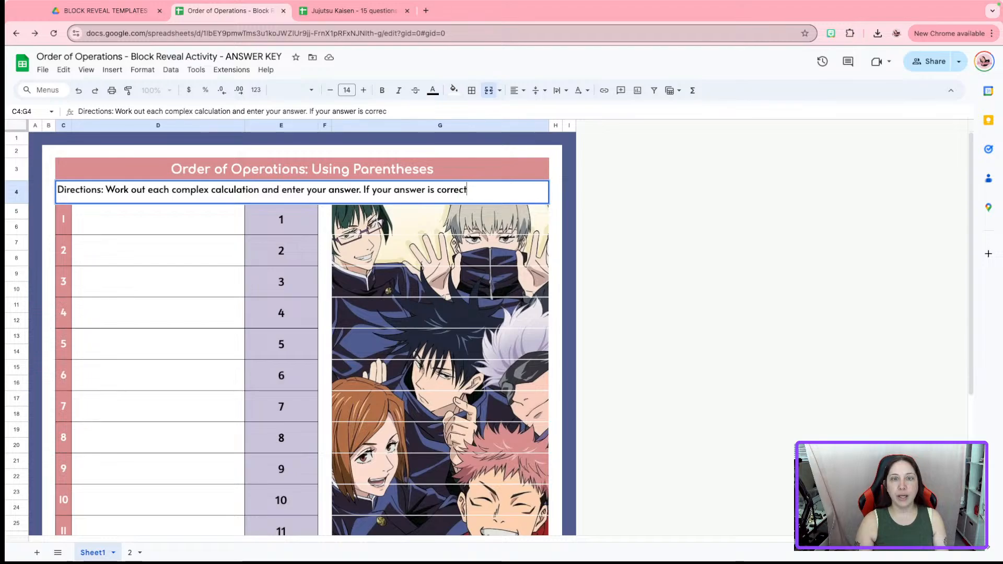
{"action": "type", "text": ", you will "}
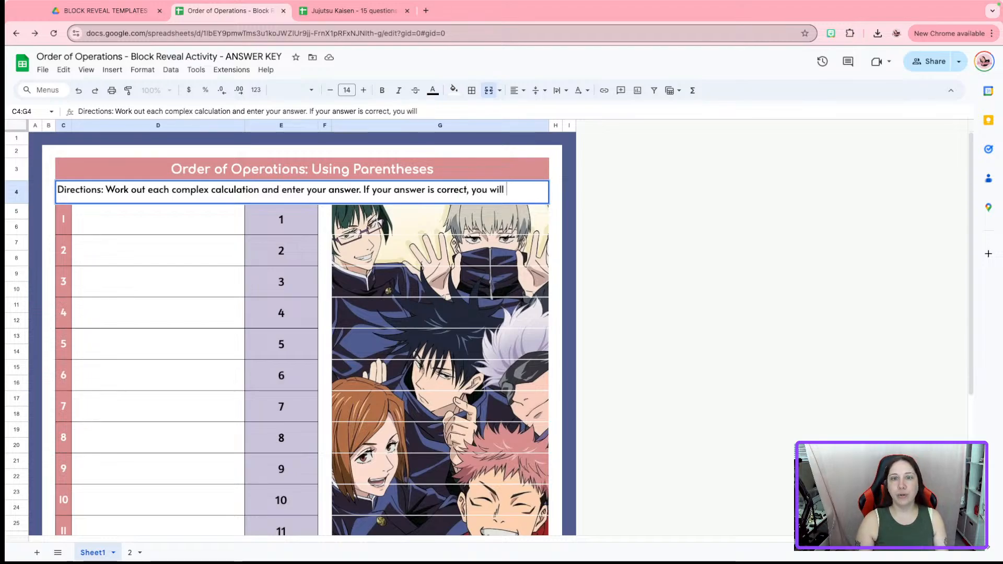
{"action": "type", "text": "receive a p"}
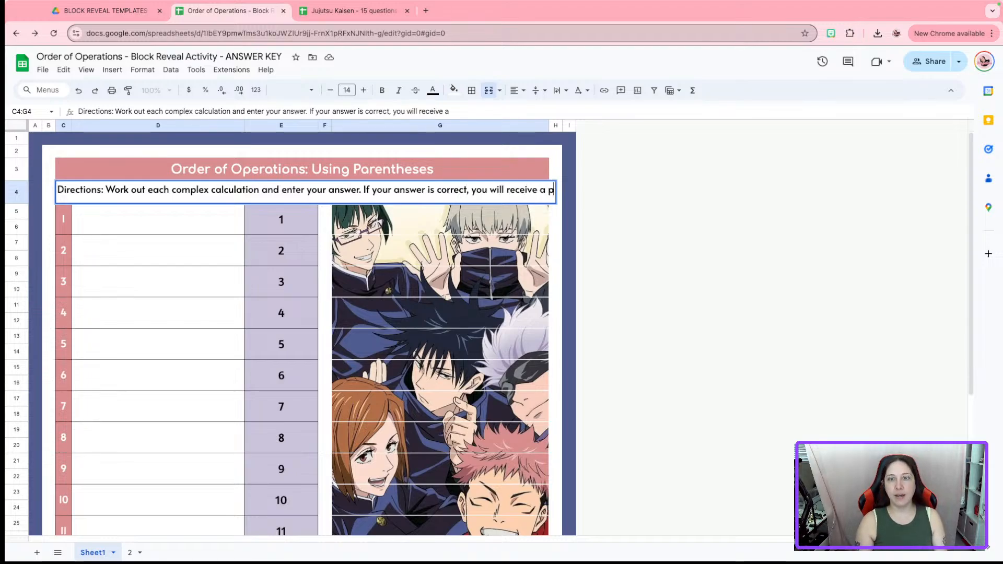
{"action": "type", "text": "uzzle piece!"}
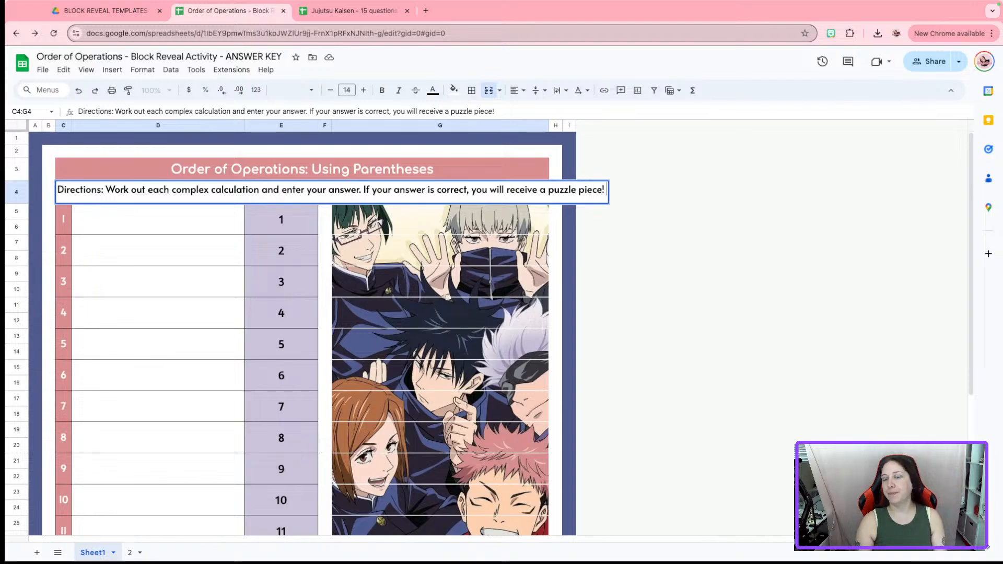
{"action": "type", "text": " You"}
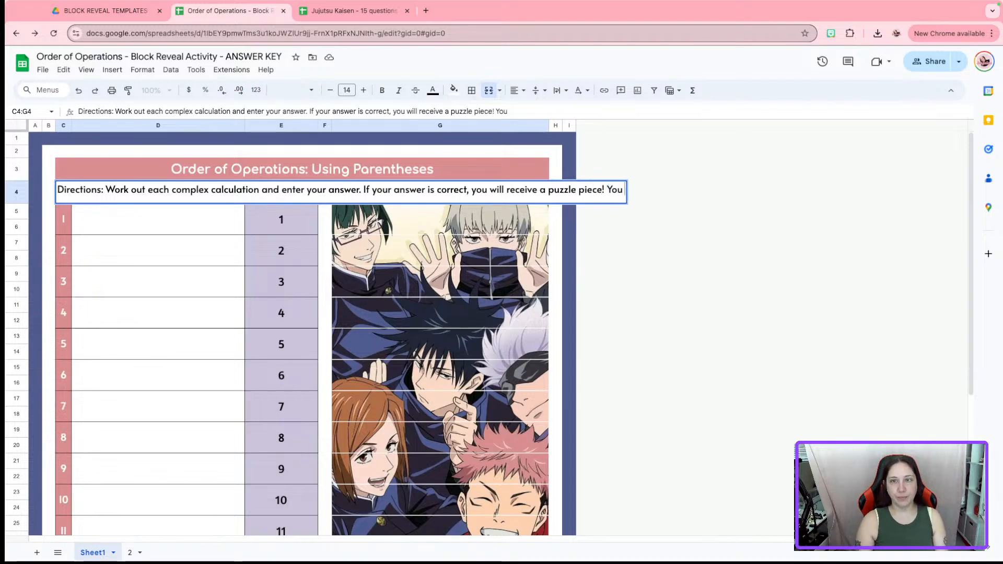
{"action": "type", "text": " may work in any or"}
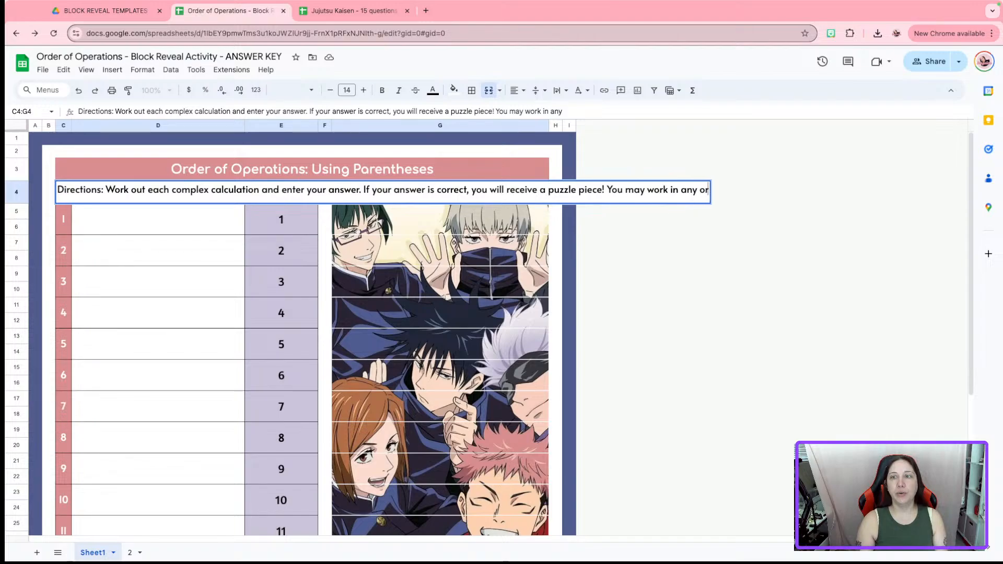
{"action": "type", "text": "der."}
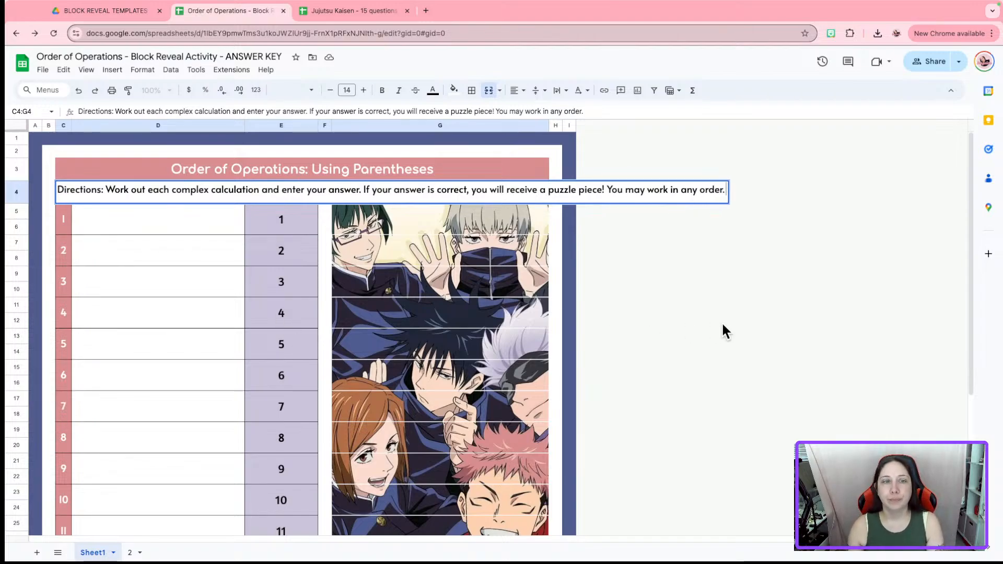
{"action": "key", "text": "Return"}
{"action": "left_click", "coordinate": [335, 190]}
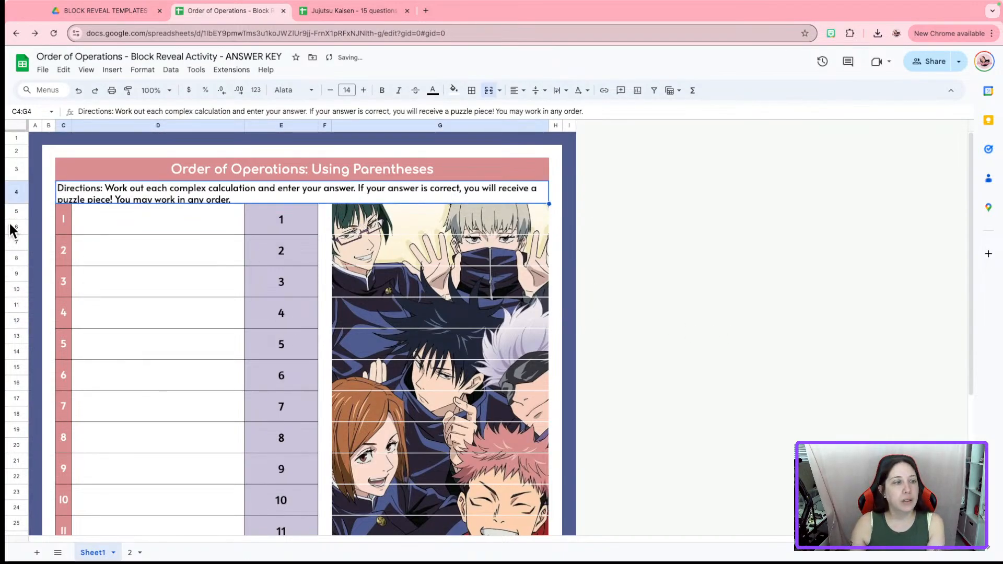
Make row 4 taller and colour the 'Directions:' label dark blue-grey
{"action": "left_click_drag", "start_coordinate": [18, 203], "coordinate": [17, 209]}
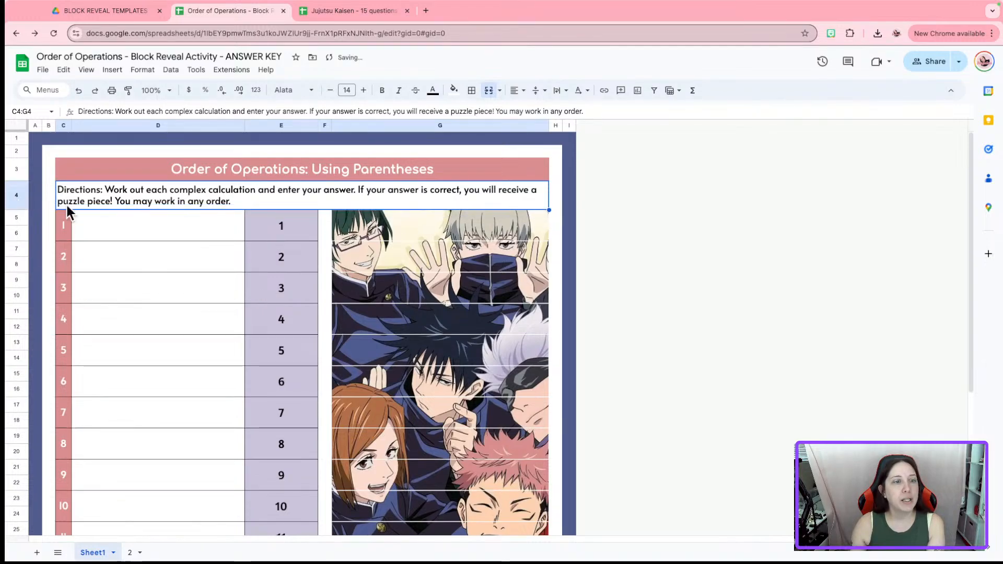
{"action": "double_click", "coordinate": [107, 192]}
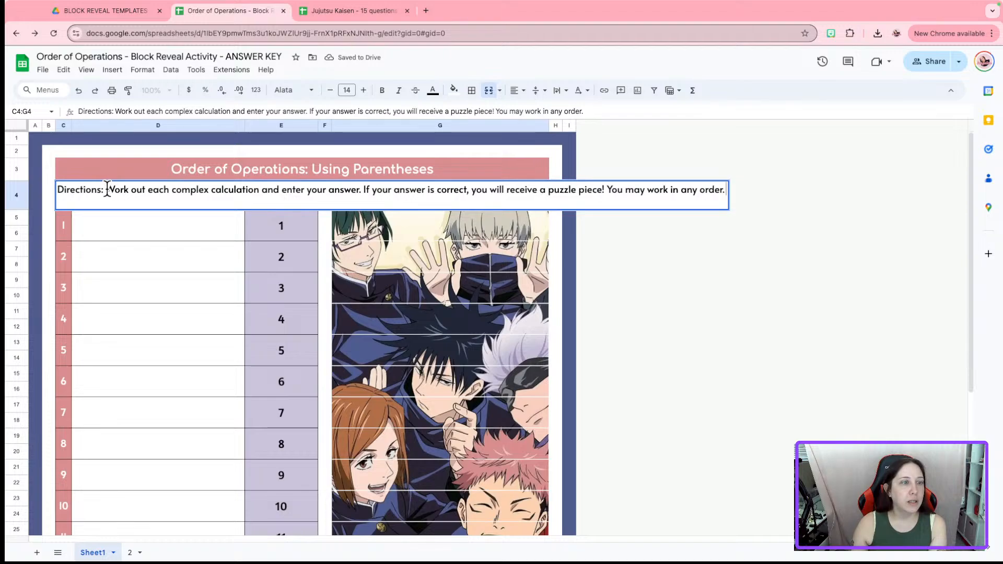
{"action": "left_click", "coordinate": [106, 189], "text": "shift"}
{"action": "left_click_drag", "start_coordinate": [104, 189], "coordinate": [56, 189]}
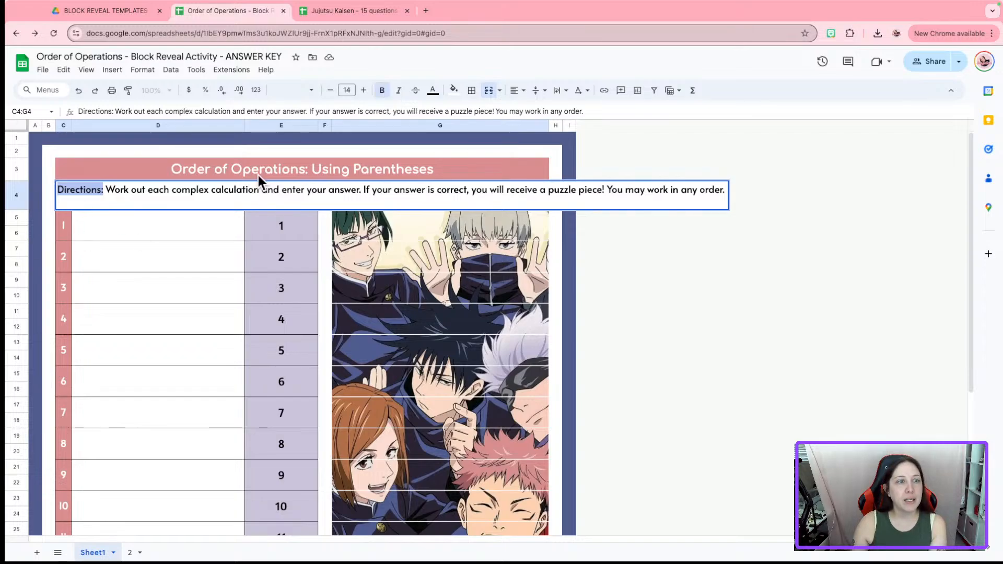
{"action": "left_click", "coordinate": [432, 91]}
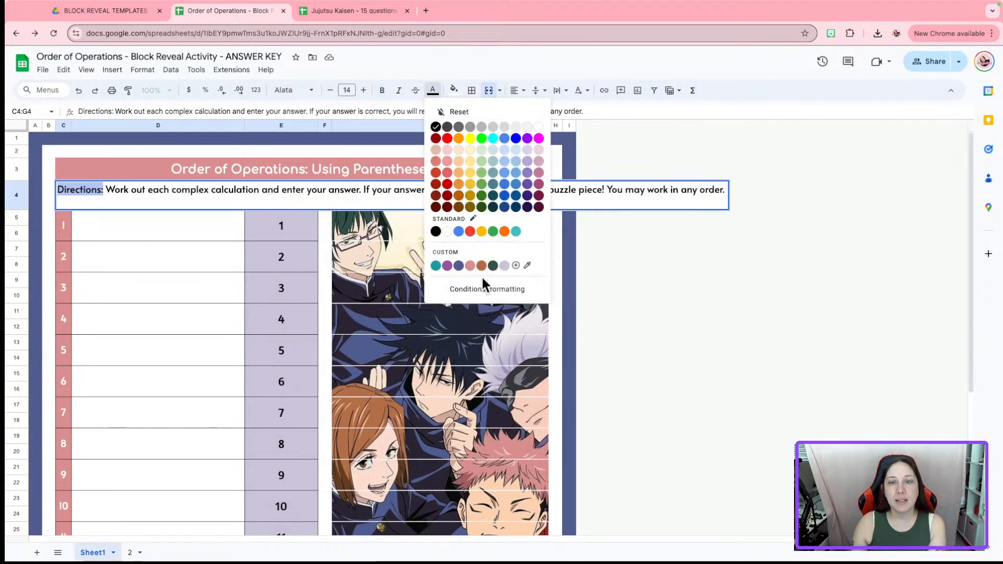
{"action": "left_click", "coordinate": [460, 267]}
{"action": "left_click", "coordinate": [670, 259]}
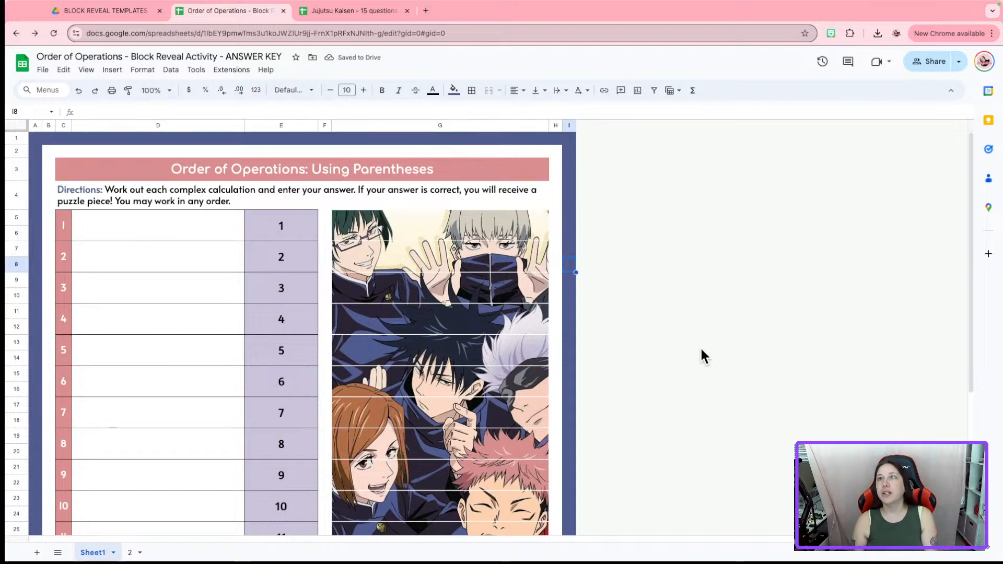
{"action": "scroll", "coordinate": [701, 384], "scroll_direction": "down", "scroll_amount": 1}
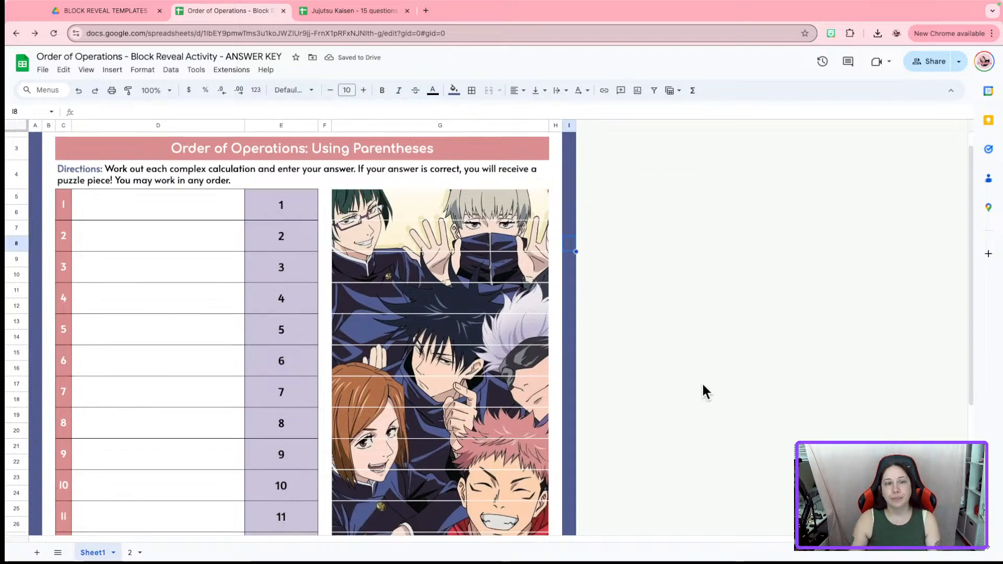
Review the finished header, then open a new blank browser tab
{"action": "scroll", "coordinate": [686, 390], "scroll_direction": "up", "scroll_amount": 1}
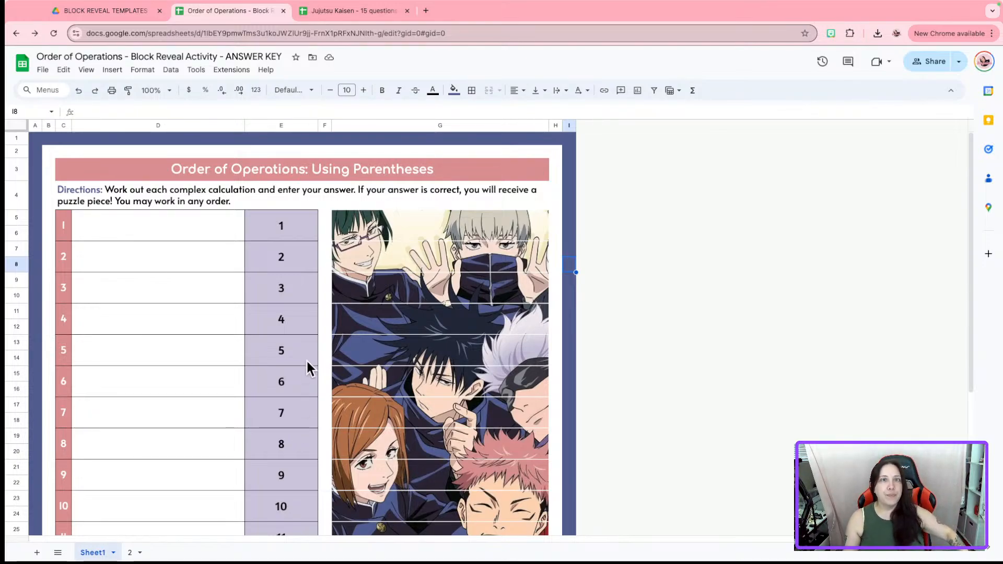
{"action": "left_click", "coordinate": [425, 10]}
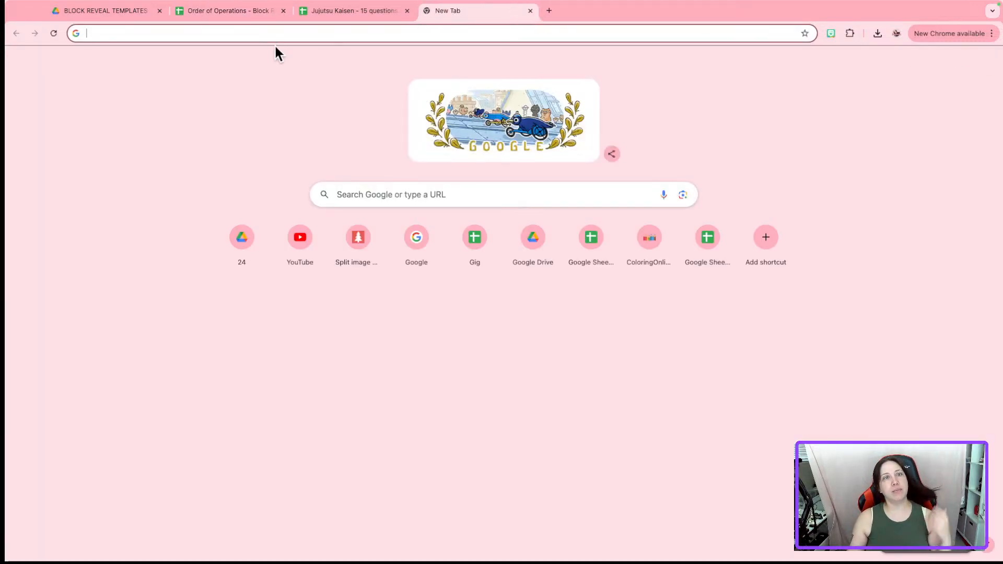
Search for and go to the Symbol Salad website
{"action": "type", "text": "Symbol"}
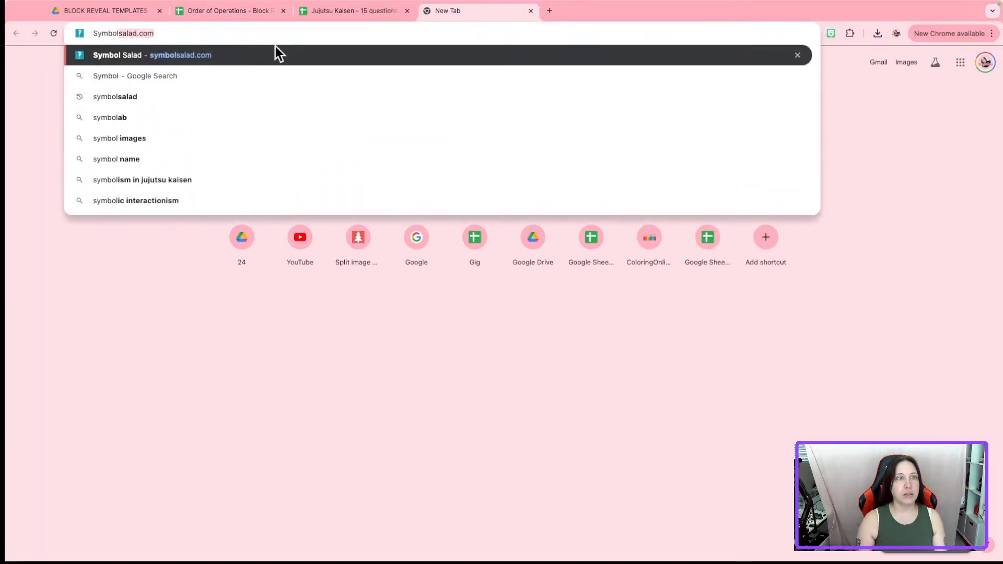
{"action": "key", "text": "Return"}
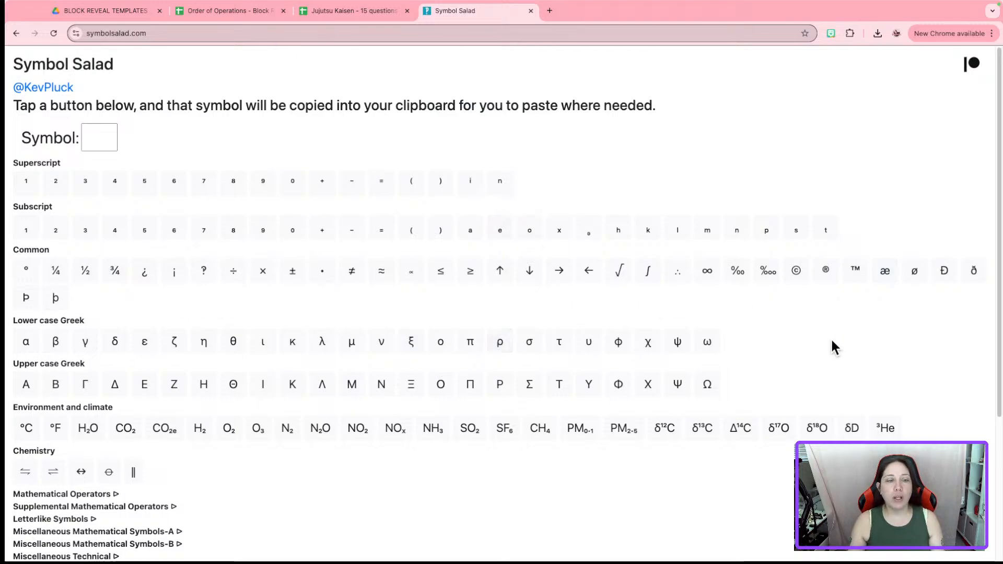
{"action": "scroll", "coordinate": [830, 348], "scroll_direction": "down", "scroll_amount": 1}
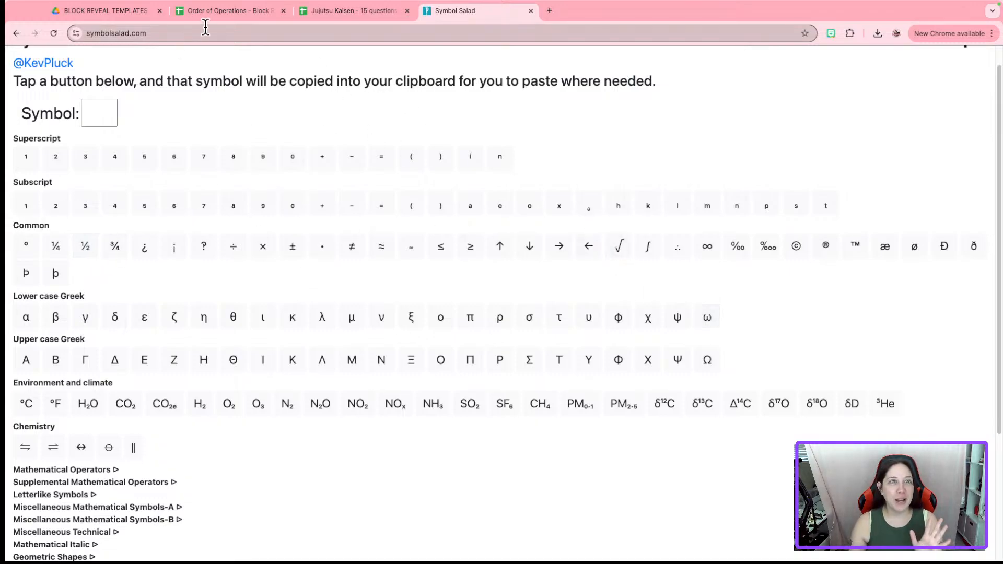
Copy the symbolsalad.com address and return to the Order of Operations answer key
{"action": "left_click", "coordinate": [227, 10]}
{"action": "left_click", "coordinate": [499, 16]}
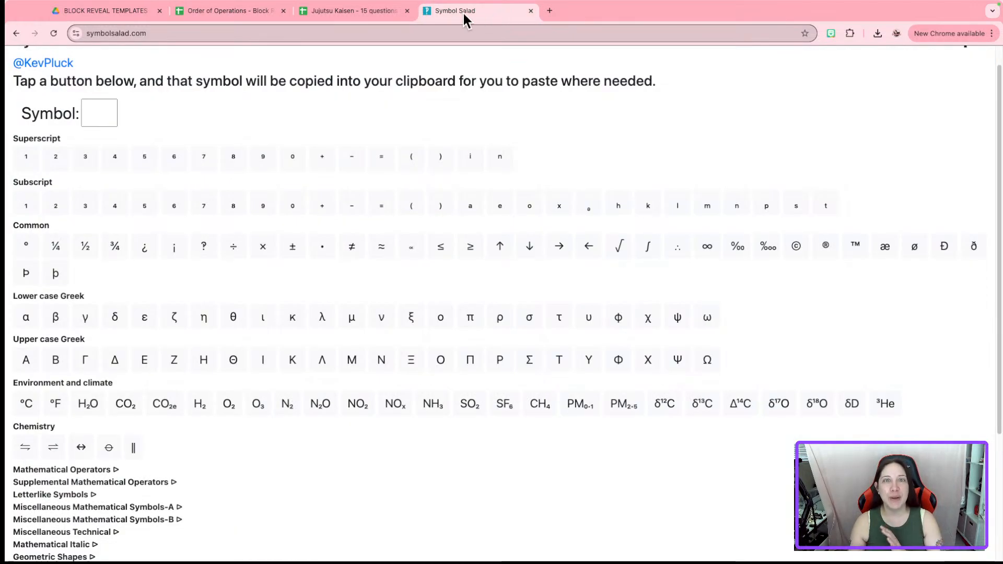
{"action": "left_click", "coordinate": [203, 33]}
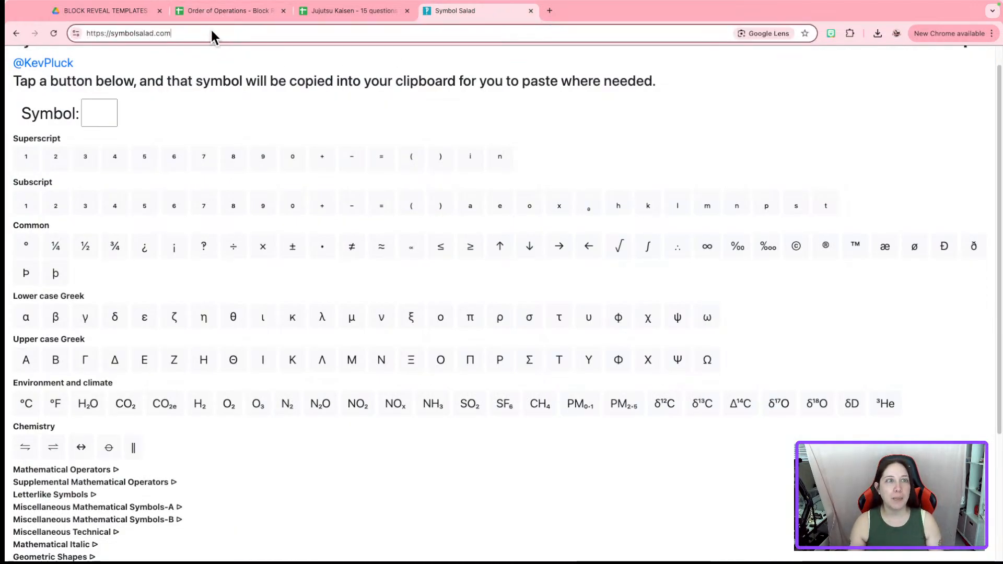
{"action": "left_click_drag", "start_coordinate": [214, 32], "coordinate": [31, 36]}
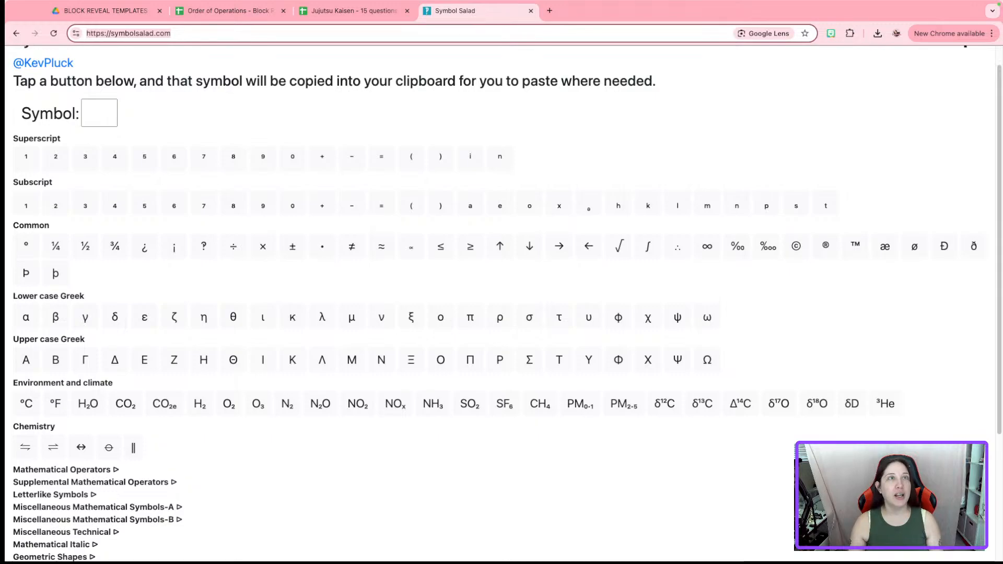
{"action": "key", "text": "super+Tab"}
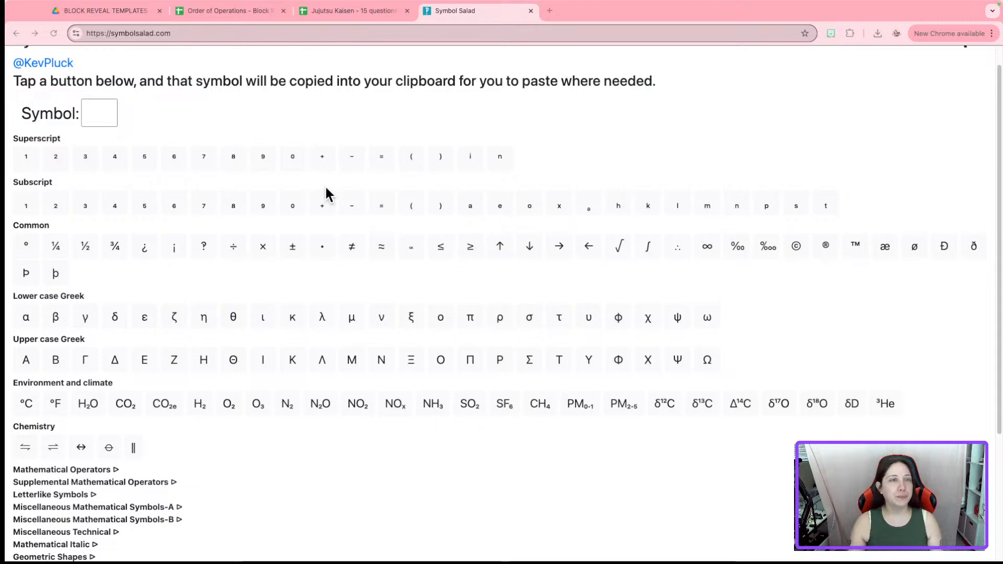
{"action": "left_click", "coordinate": [245, 9]}
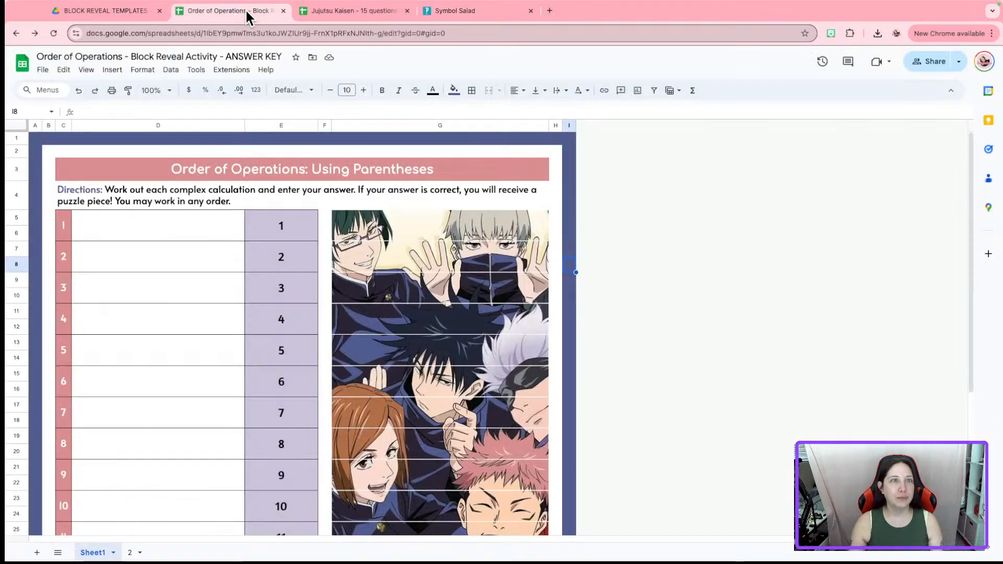
Enter (4+7)•3 in problem 1's cell, pasting the bullet copied from Symbol Salad
{"action": "left_click", "coordinate": [178, 230]}
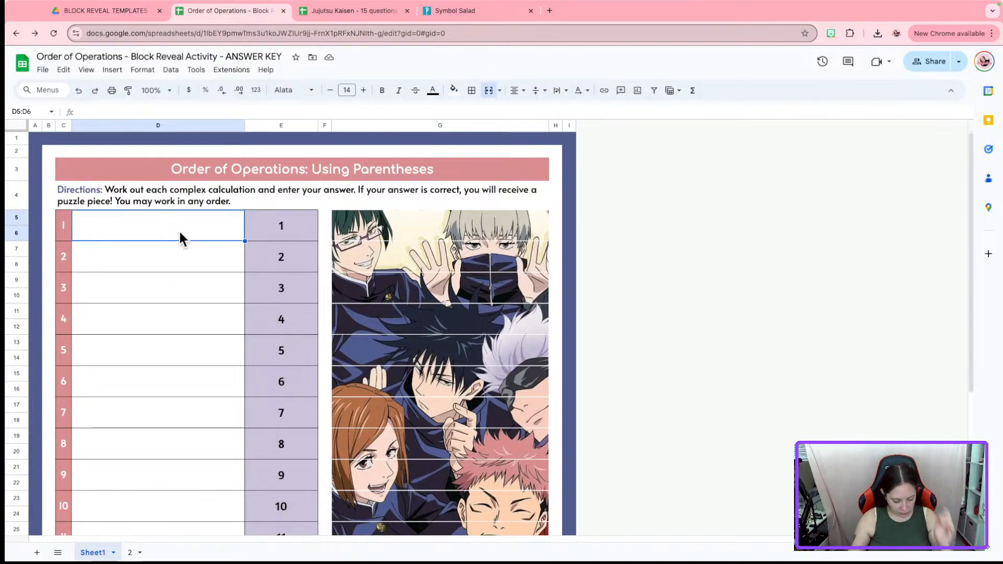
{"action": "type", "text": "(4"}
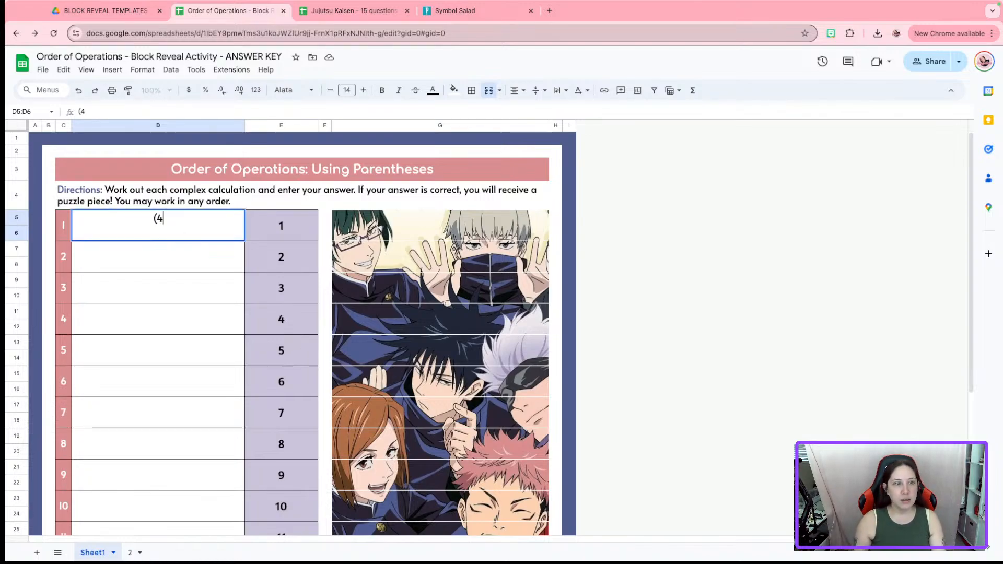
{"action": "type", "text": "+7)"}
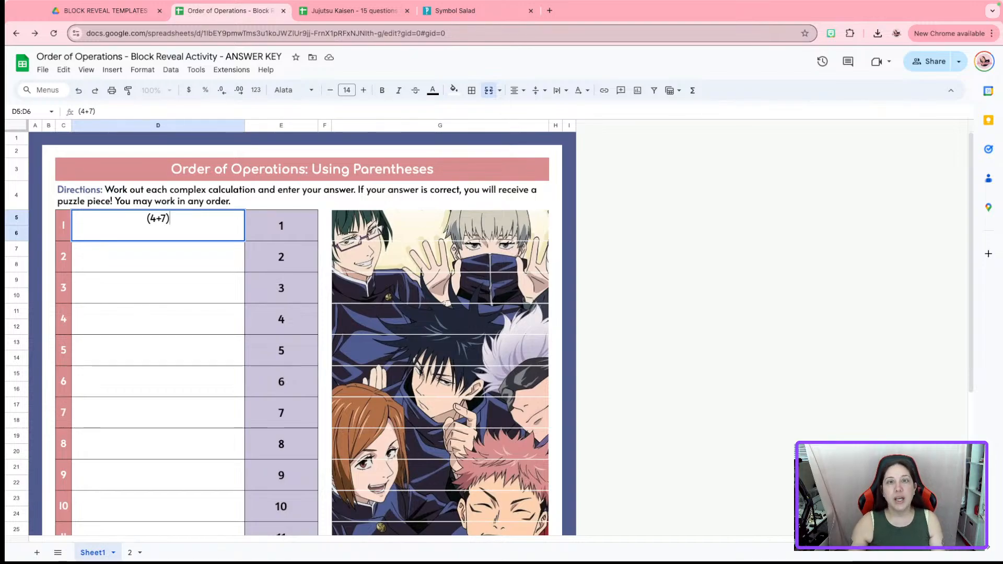
{"action": "left_click", "coordinate": [469, 15]}
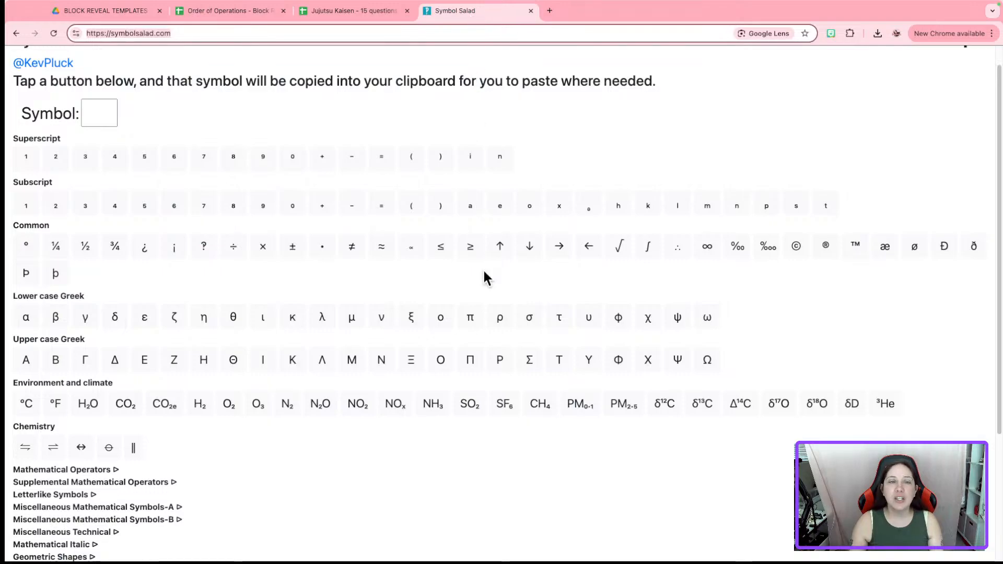
{"action": "left_click", "coordinate": [323, 246]}
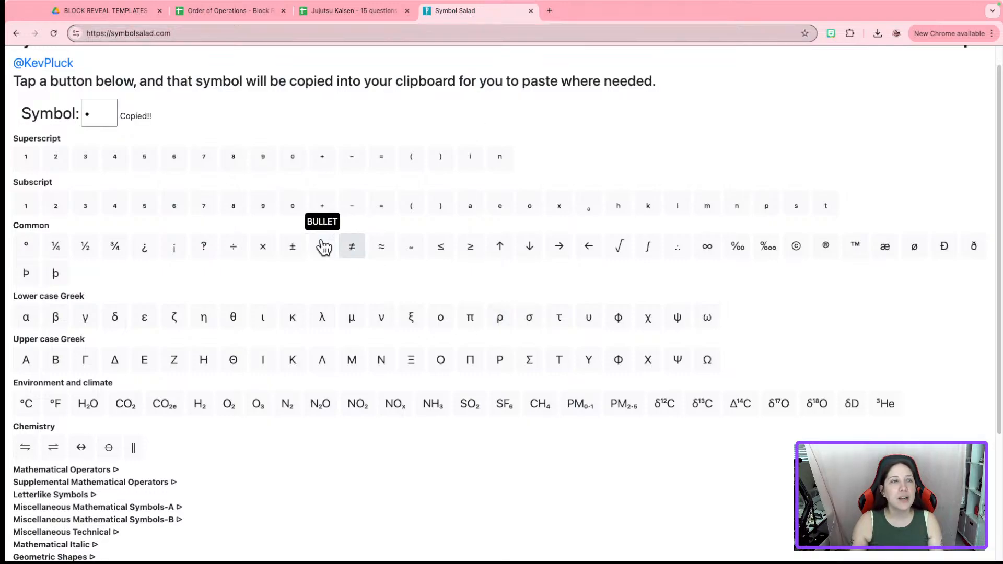
{"action": "left_click", "coordinate": [244, 11]}
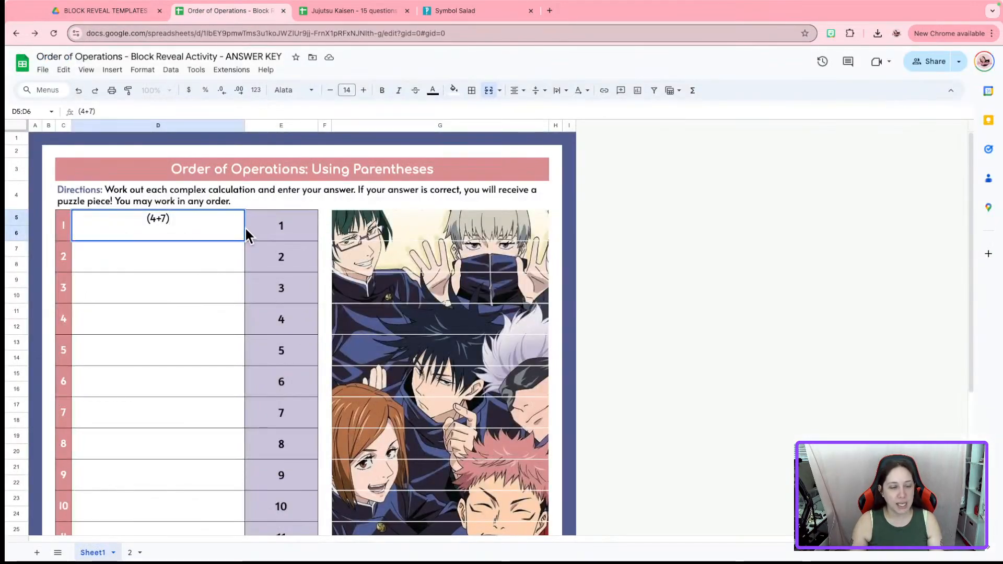
{"action": "type", "text": "•"}
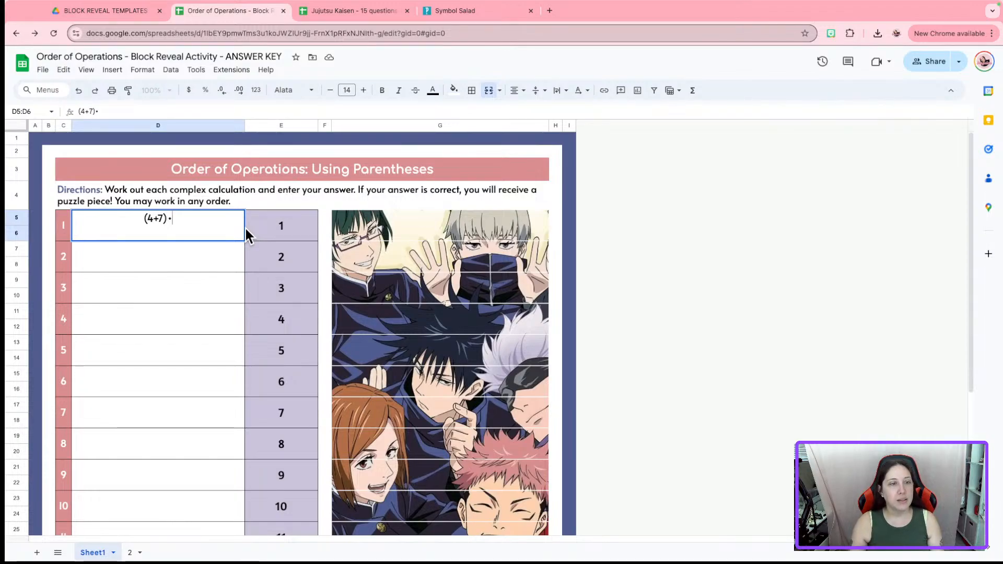
{"action": "left_click", "coordinate": [445, 11]}
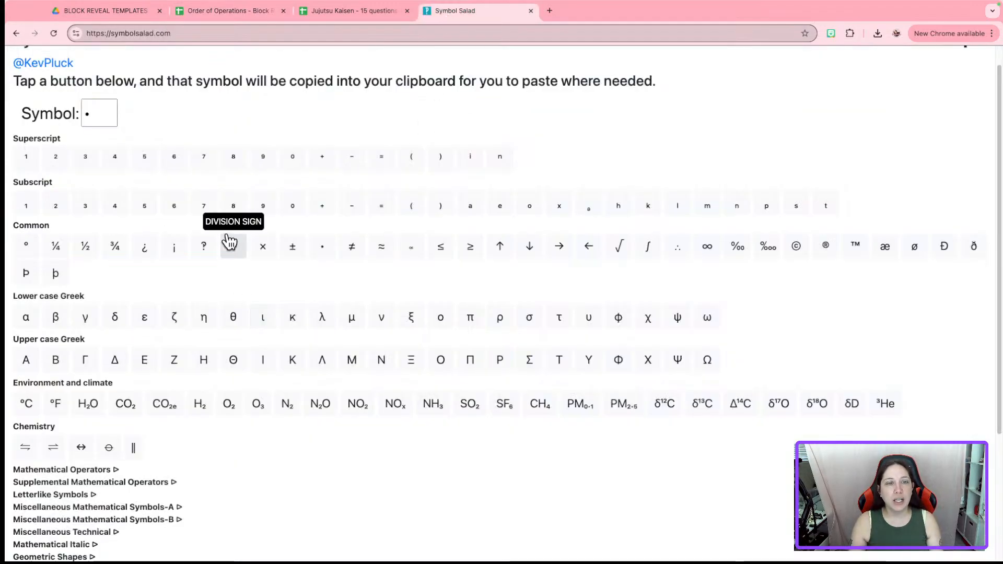
{"action": "left_click", "coordinate": [255, 12]}
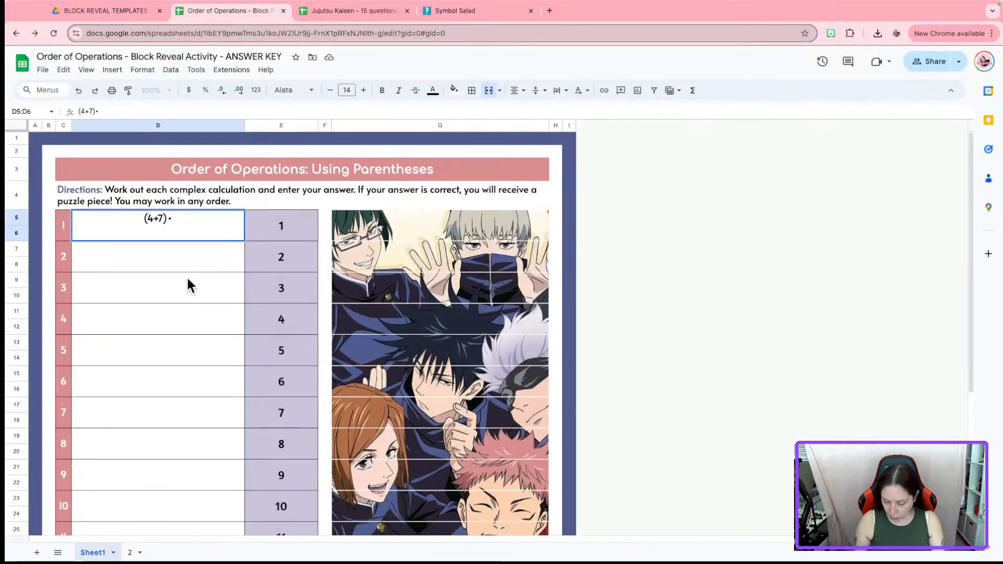
{"action": "type", "text": "3"}
{"action": "left_click", "coordinate": [186, 326]}
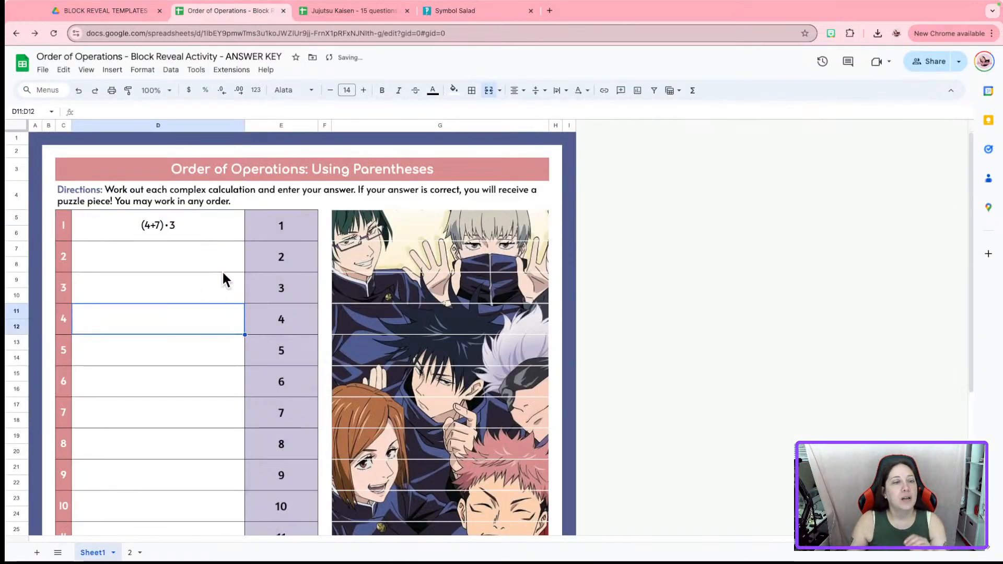
Space out the expression to read (4 + 7) • 3 and append ' ='
{"action": "double_click", "coordinate": [167, 224]}
{"action": "left_click", "coordinate": [152, 218]}
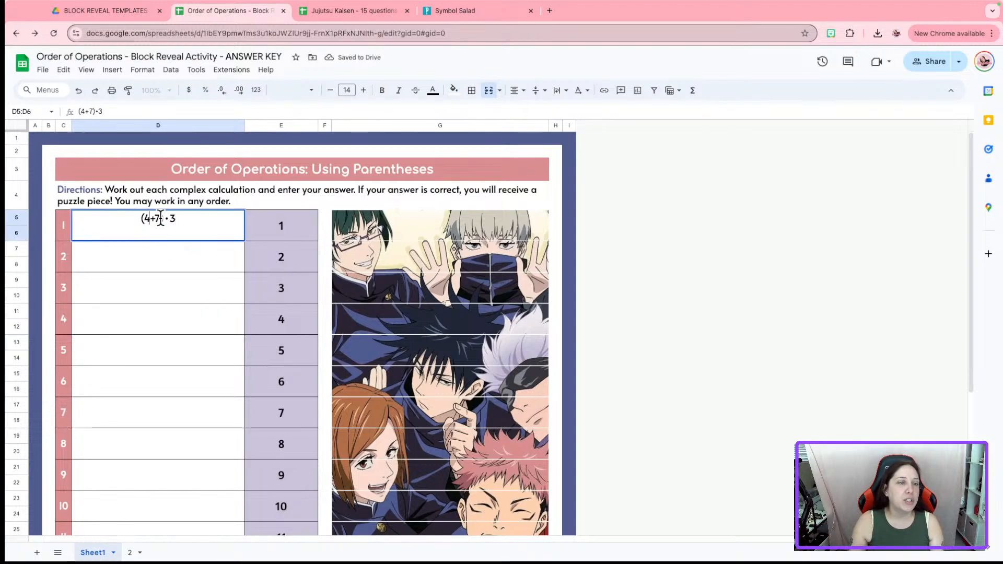
{"action": "left_click", "coordinate": [158, 219]}
{"action": "left_click", "coordinate": [167, 218]}
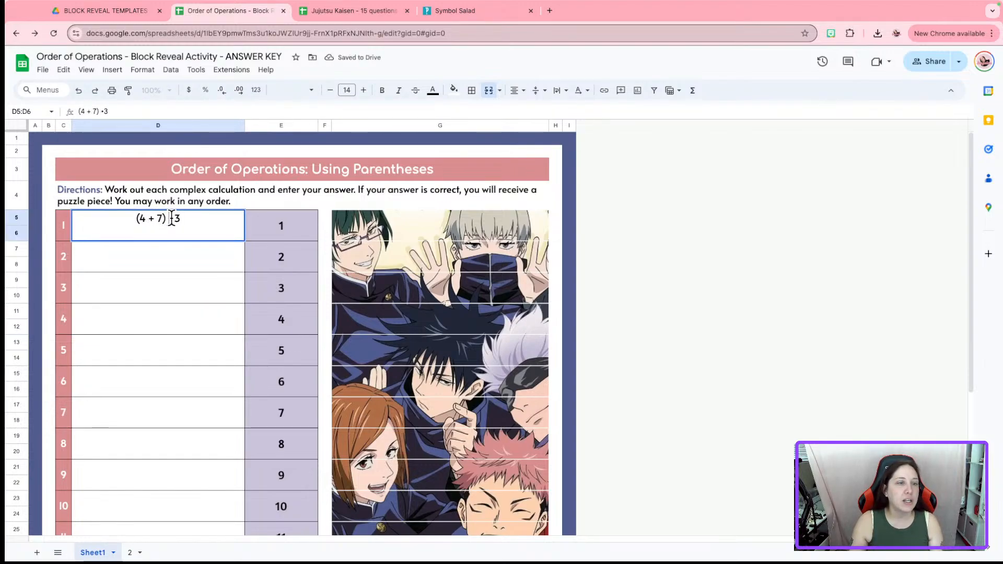
{"action": "left_click", "coordinate": [173, 219]}
{"action": "left_click", "coordinate": [195, 252]}
{"action": "left_click", "coordinate": [189, 223]}
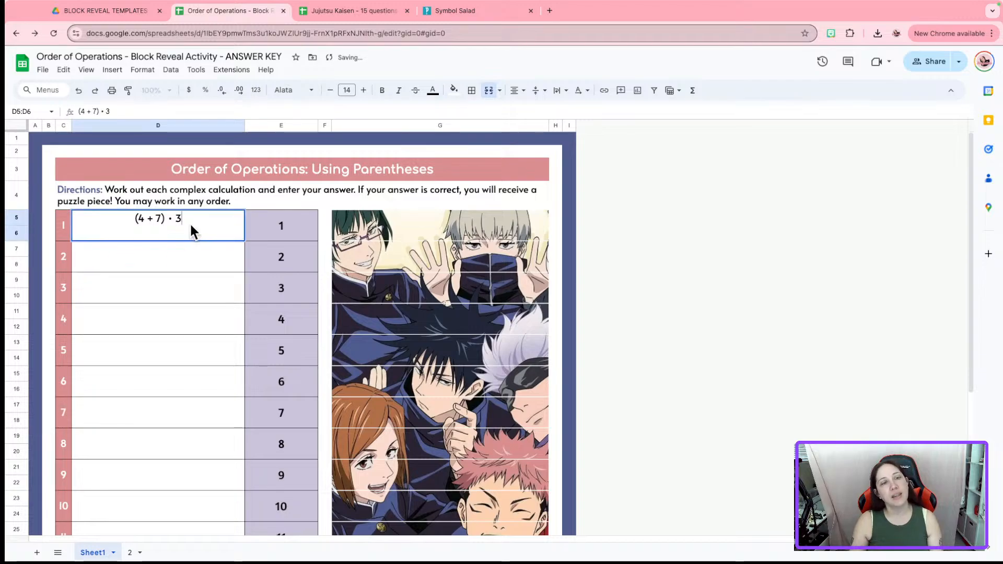
{"action": "left_click", "coordinate": [190, 270]}
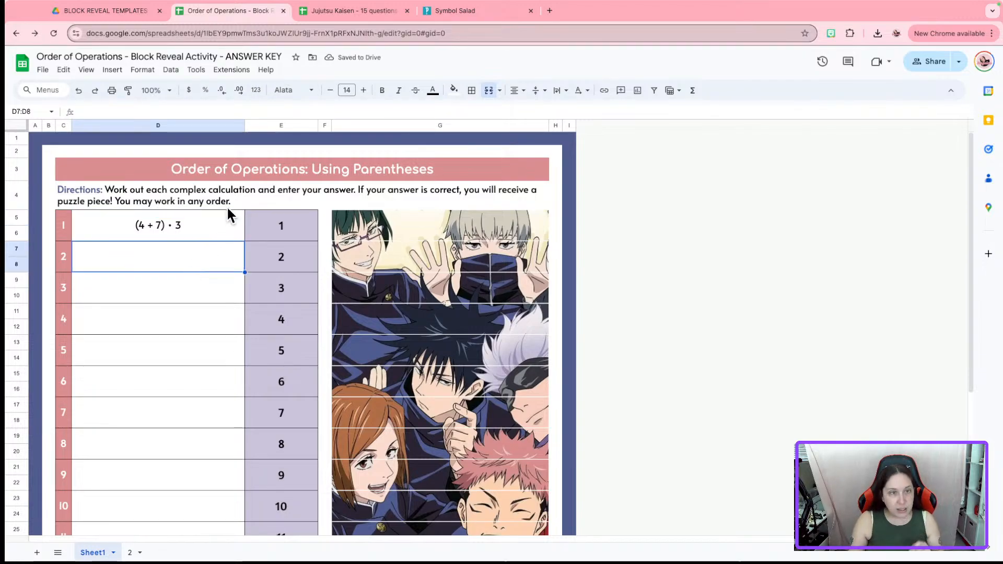
{"action": "double_click", "coordinate": [211, 224]}
{"action": "type", "text": "="}
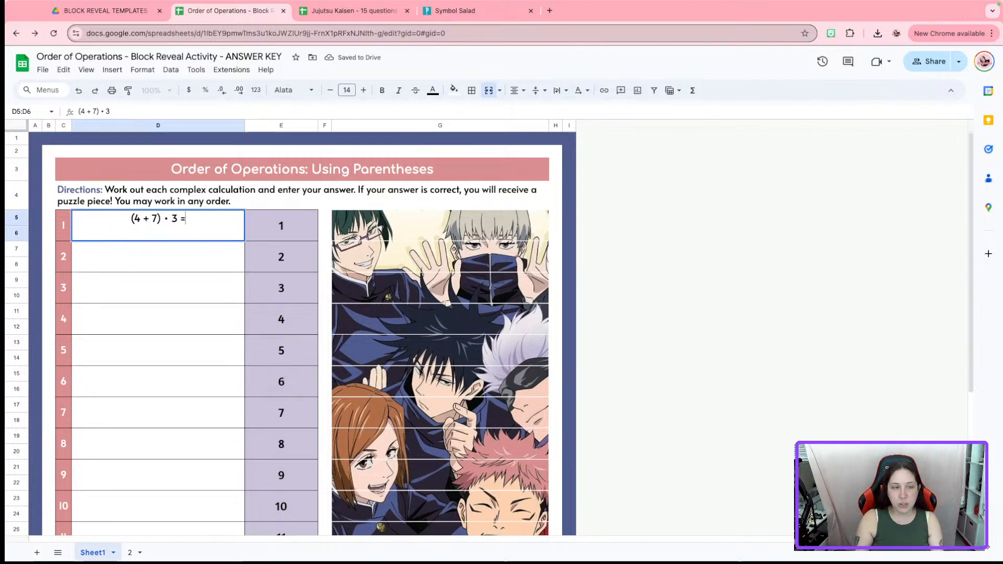
{"action": "left_click", "coordinate": [223, 256]}
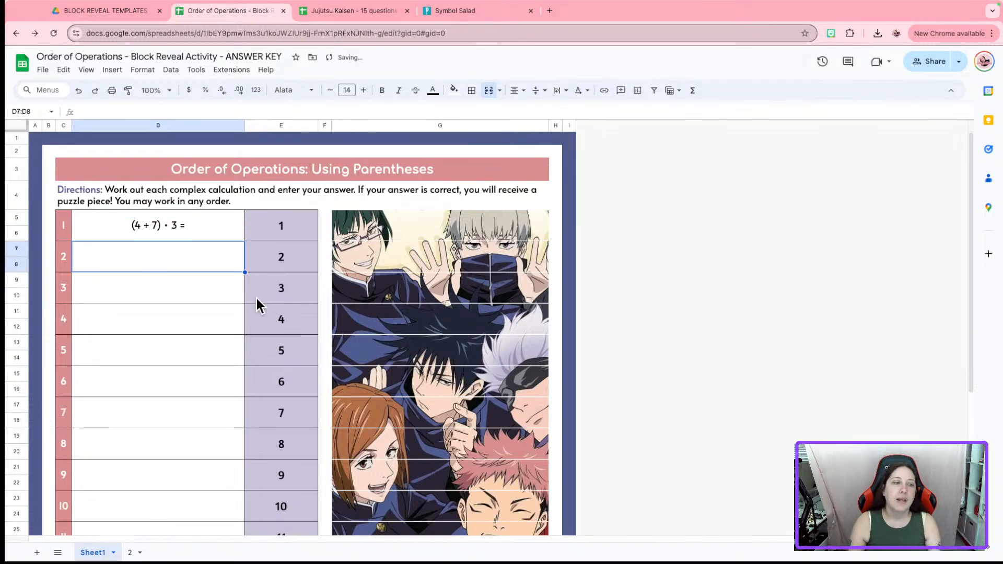
Enter 33 as problem 1's answer and select column D
{"action": "left_click", "coordinate": [277, 231]}
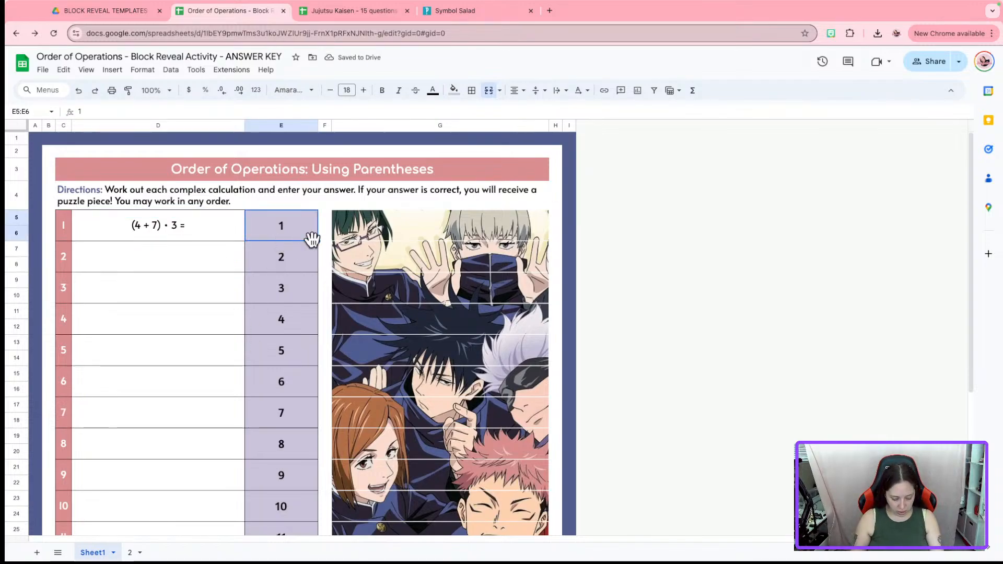
{"action": "type", "text": "33"}
{"action": "left_click", "coordinate": [150, 255]}
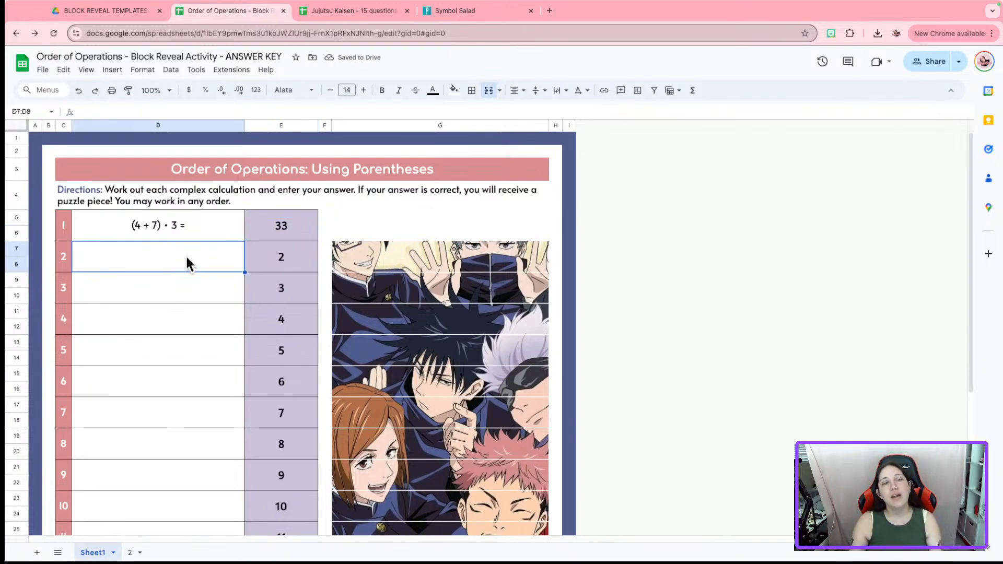
{"action": "left_click", "coordinate": [170, 125]}
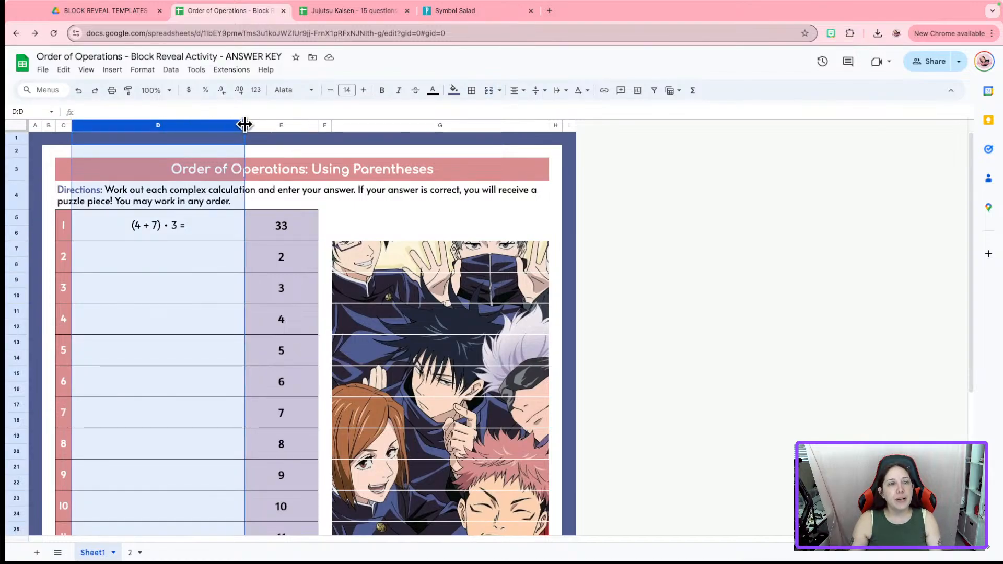
Narrow column D and enter '25 + (3 • 8) =' with answer 49 in row 2
{"action": "mouse_move", "coordinate": [245, 125]}
{"action": "left_mouse_down"}
{"action": "mouse_move", "coordinate": [200, 126]}
{"action": "mouse_move", "coordinate": [226, 125]}
{"action": "left_mouse_up"}
{"action": "left_click", "coordinate": [171, 259]}
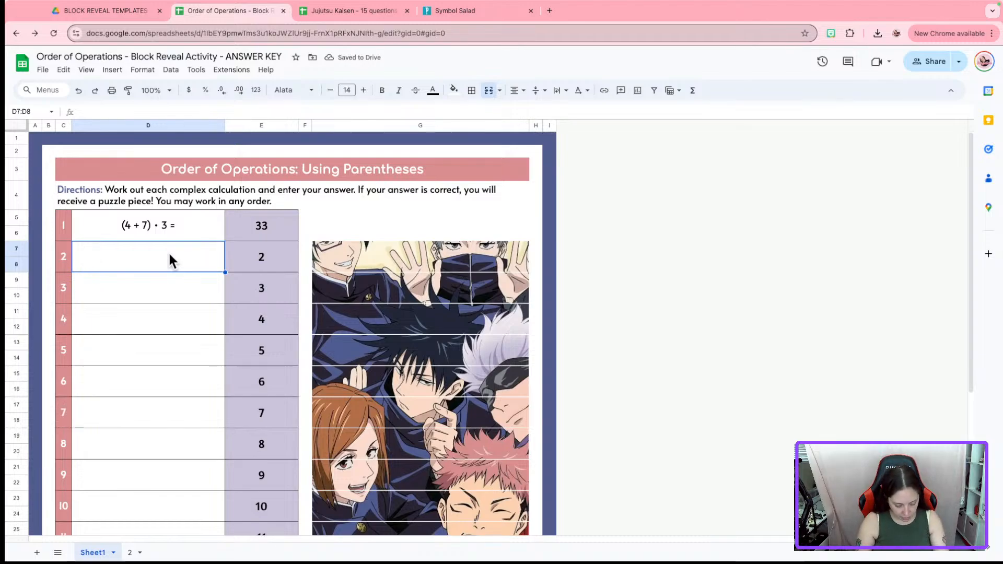
{"action": "type", "text": "25"}
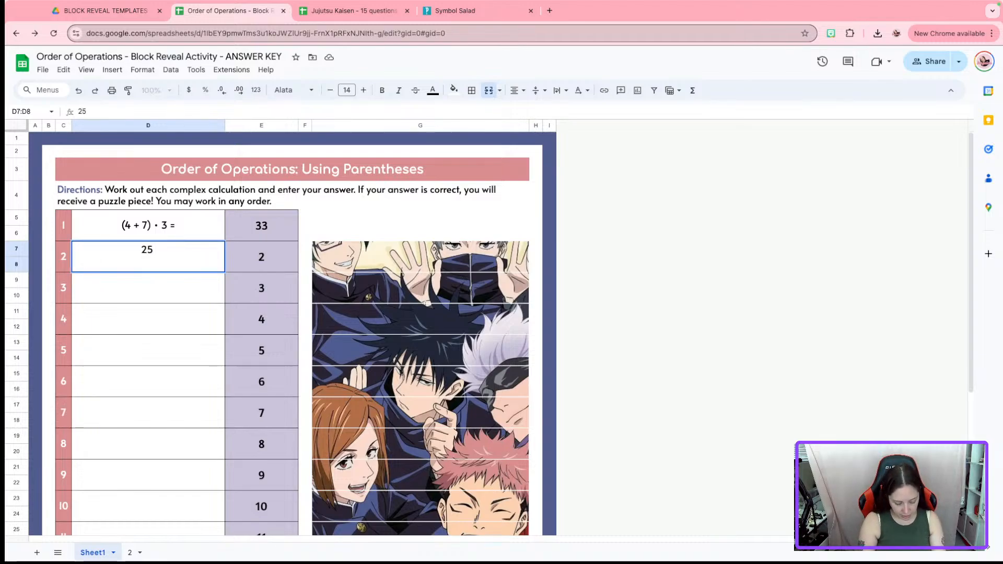
{"action": "type", "text": " +"}
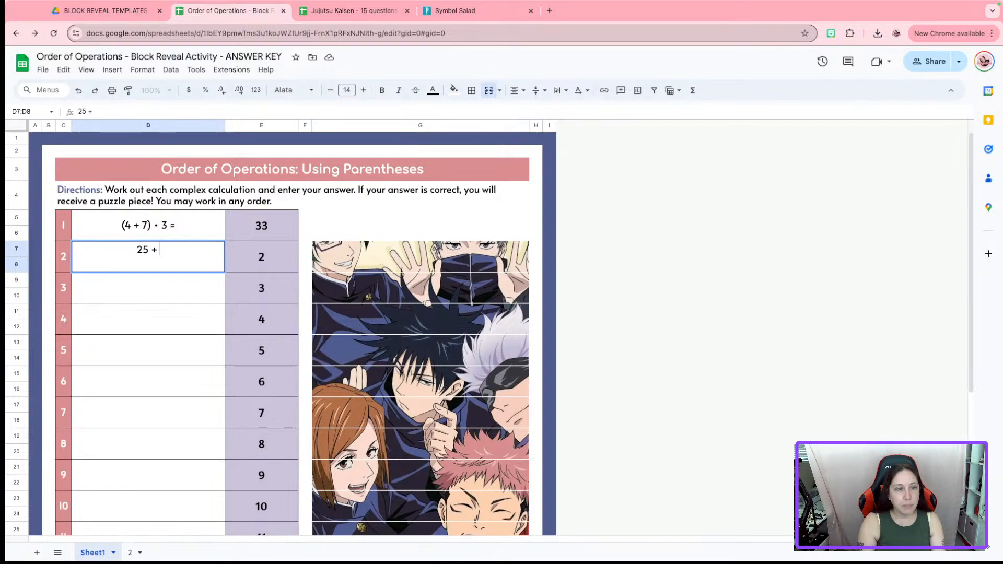
{"action": "type", "text": " ("}
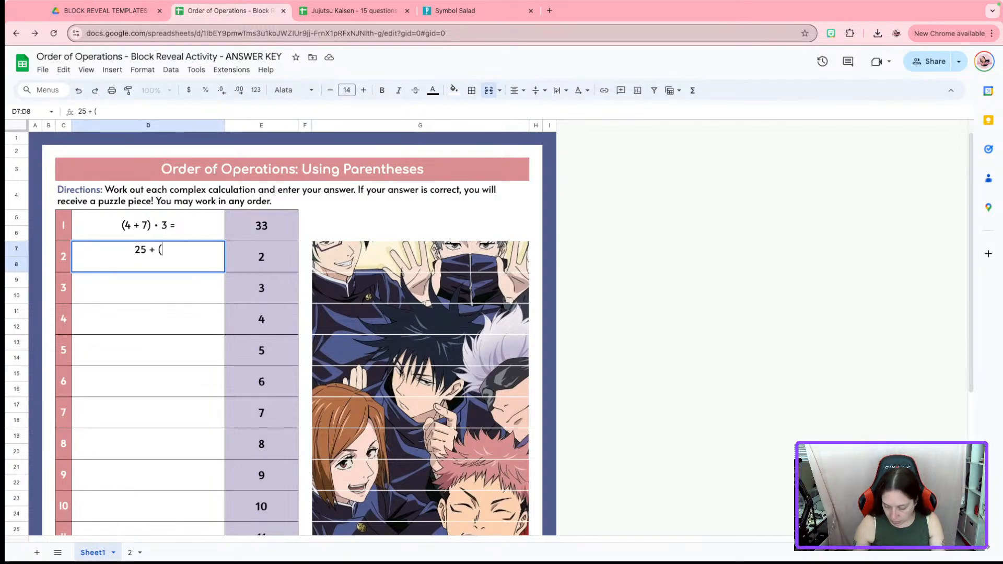
{"action": "type", "text": "3 •"}
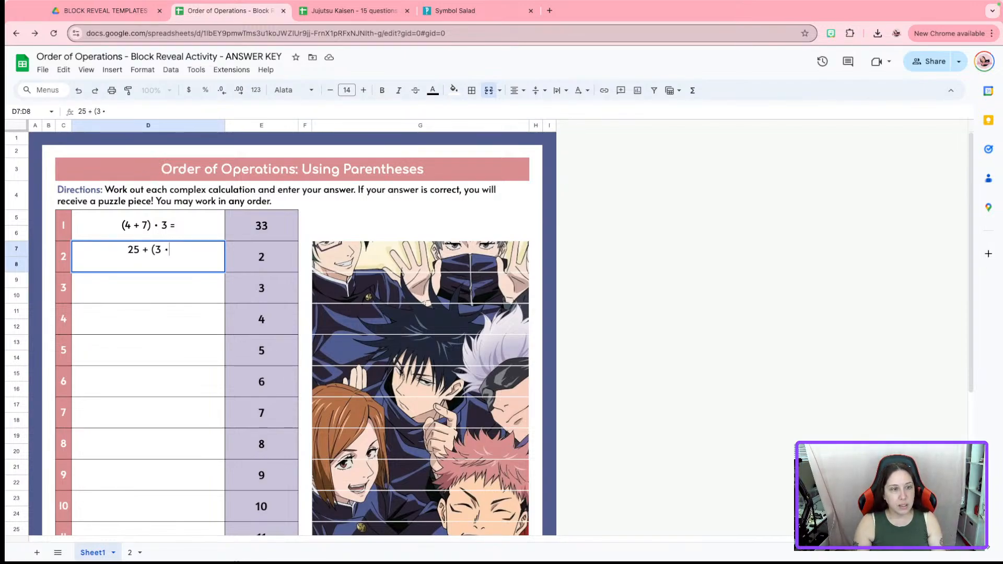
{"action": "type", "text": " 8)"}
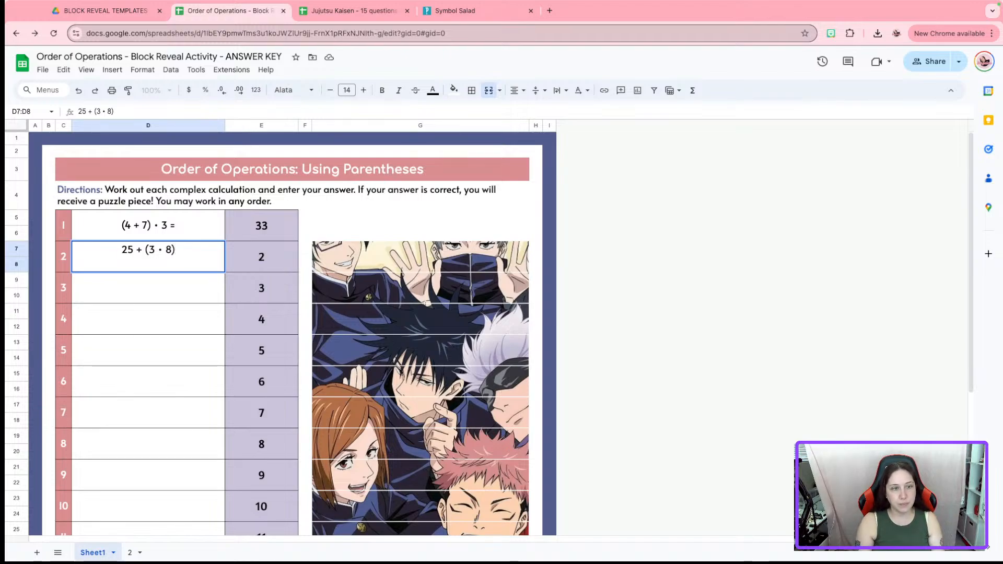
{"action": "type", "text": " ="}
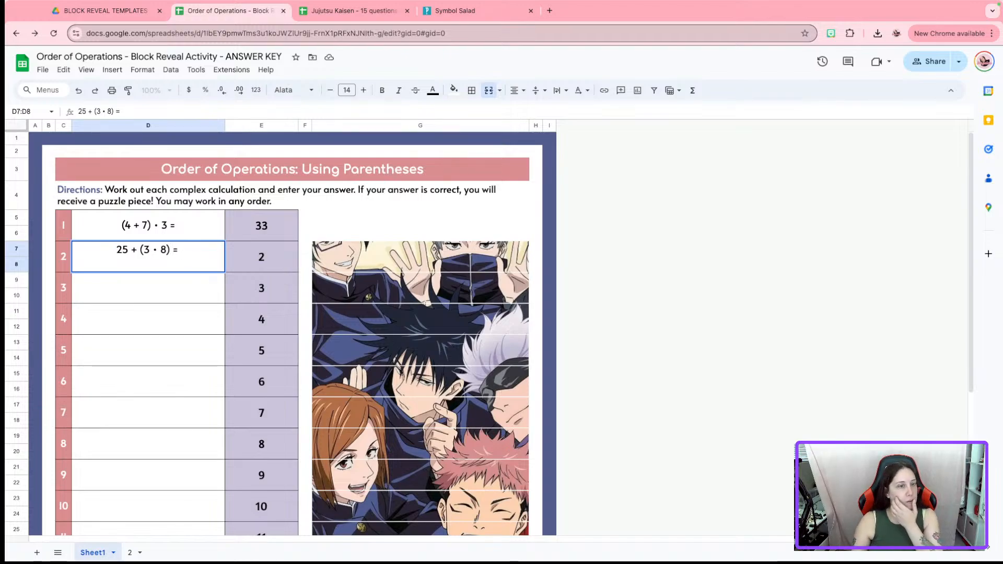
{"action": "left_click", "coordinate": [241, 258]}
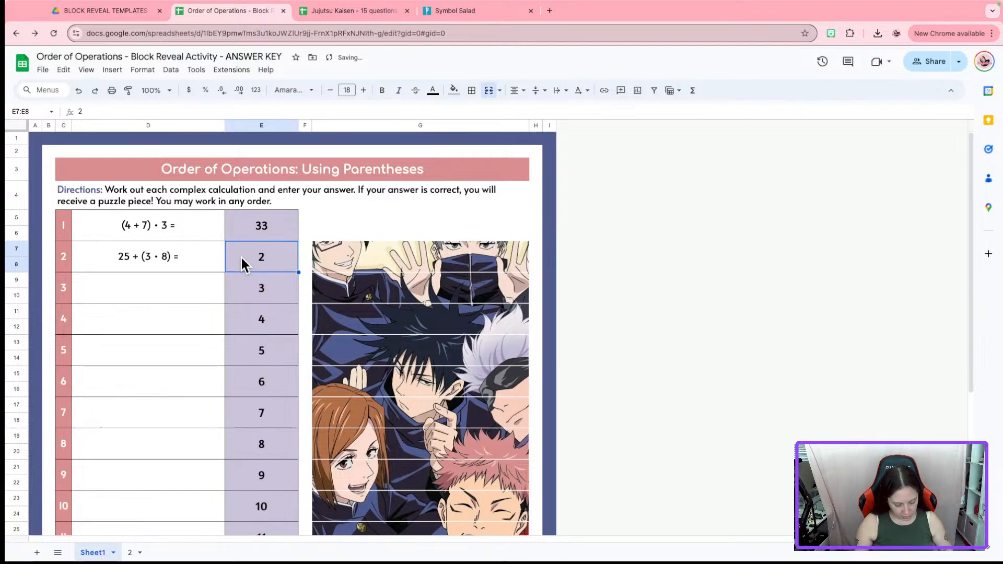
{"action": "type", "text": "49"}
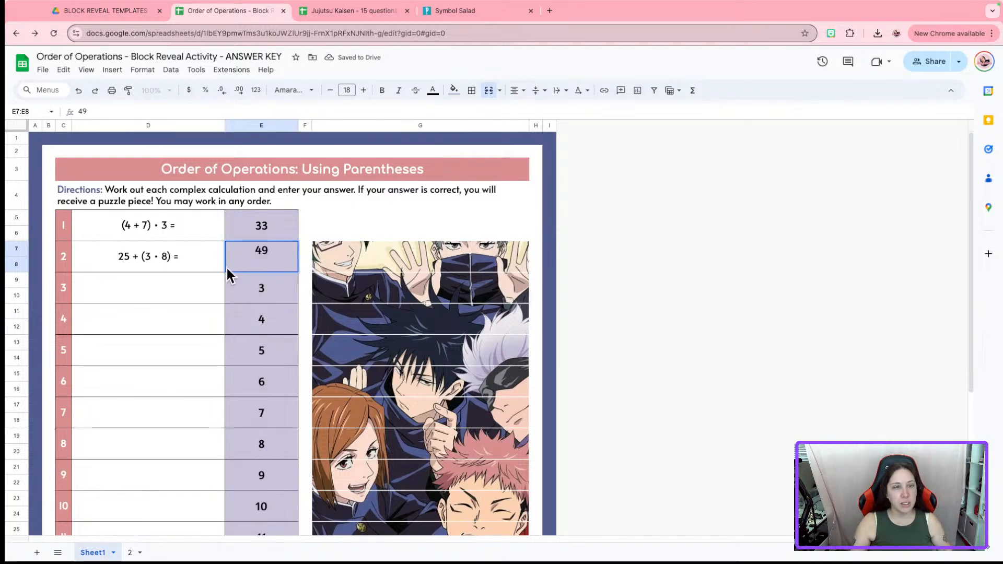
{"action": "left_click", "coordinate": [193, 286]}
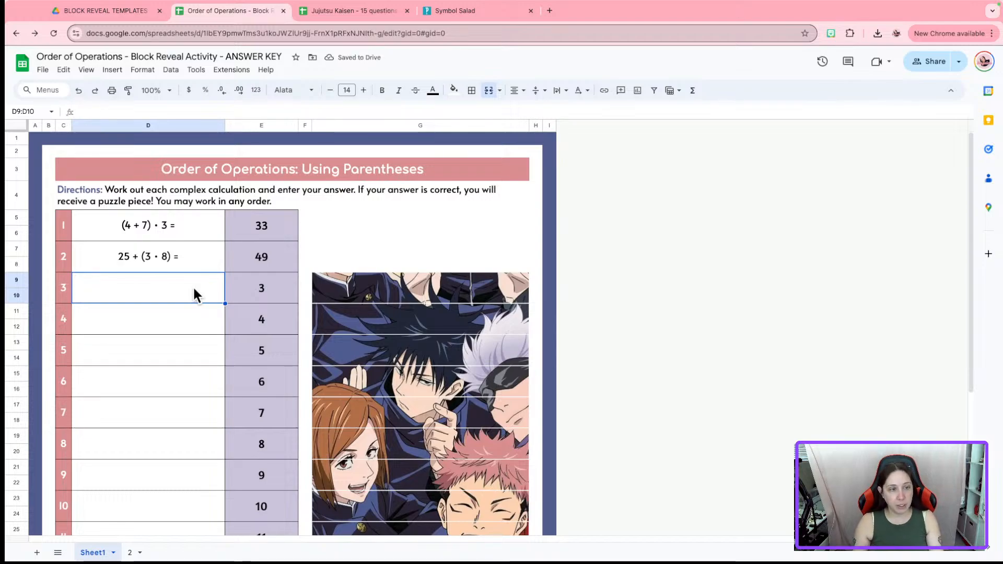
Enter '9 - (2 • 7) =' with answer -5 in row 3
{"action": "type", "text": "9 - ("}
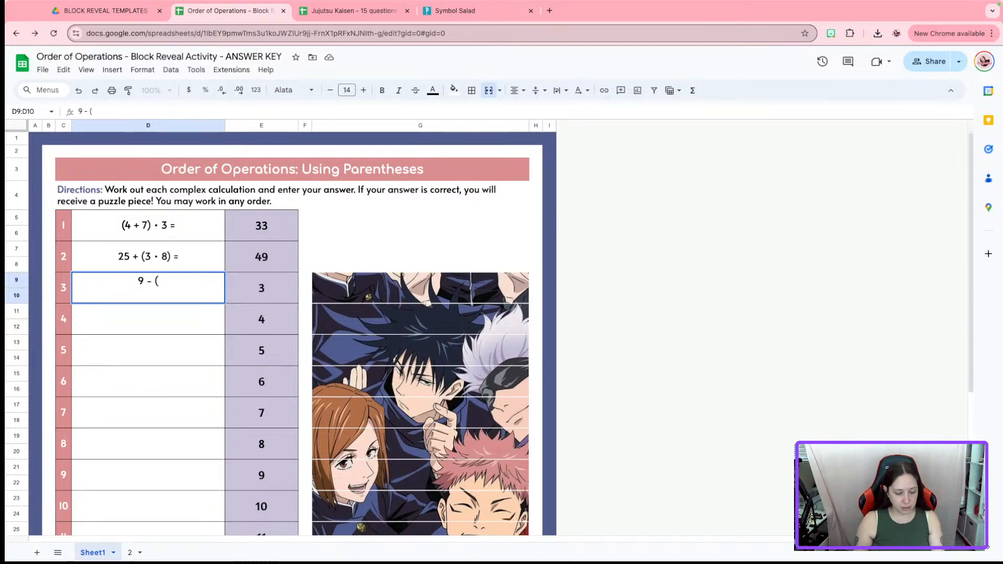
{"action": "type", "text": "2"}
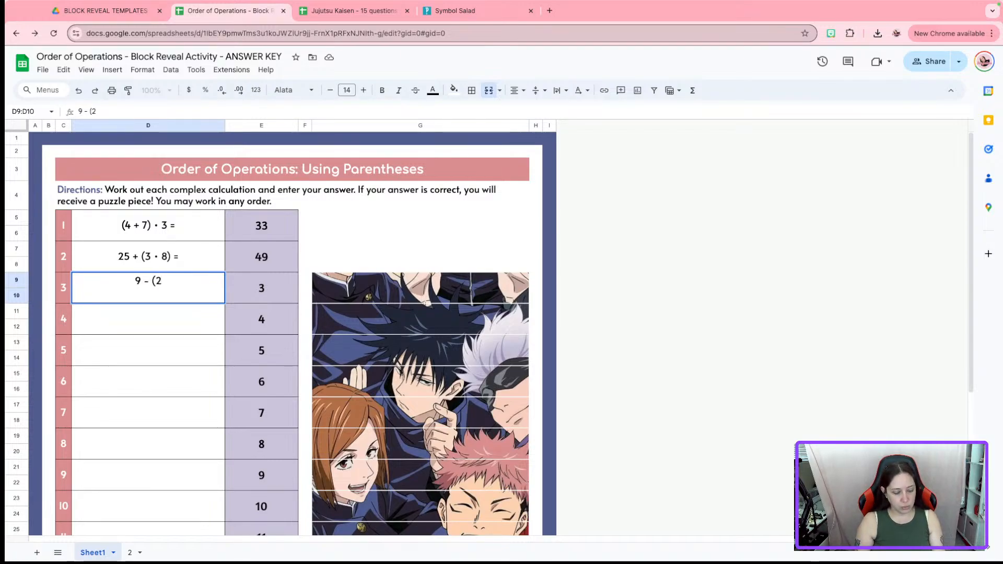
{"action": "type", "text": " • "}
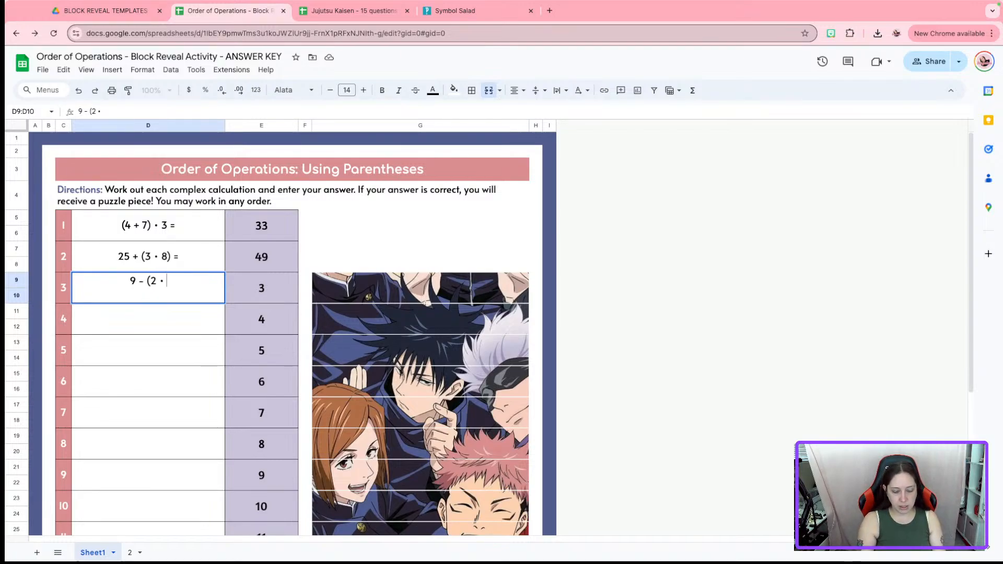
{"action": "type", "text": "7) ="}
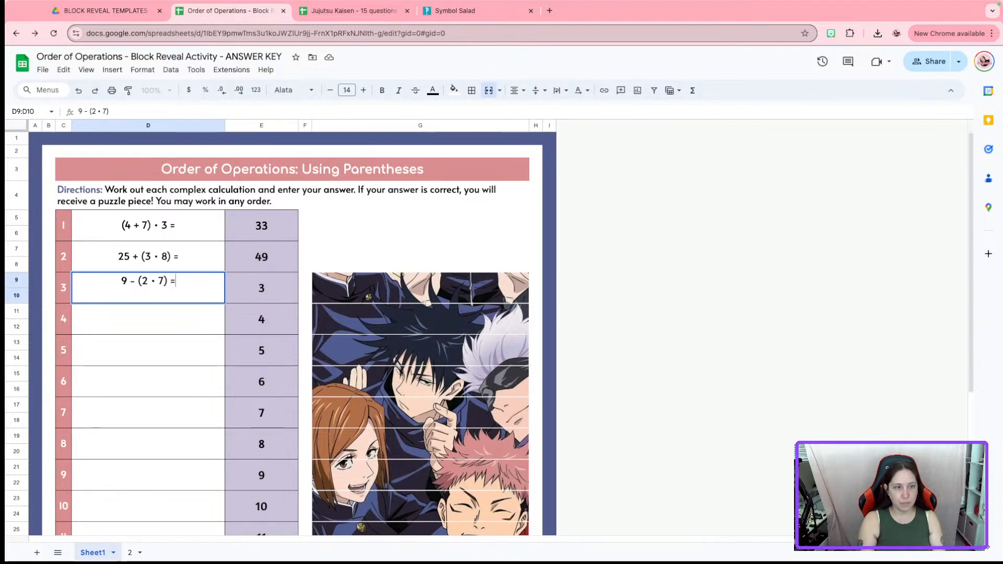
{"action": "left_click", "coordinate": [254, 286]}
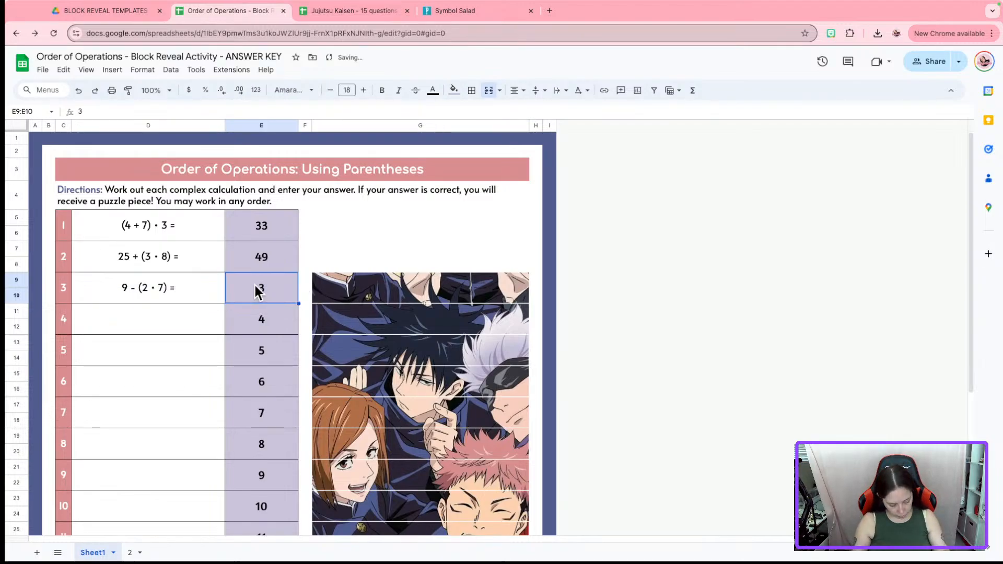
{"action": "type", "text": "-5"}
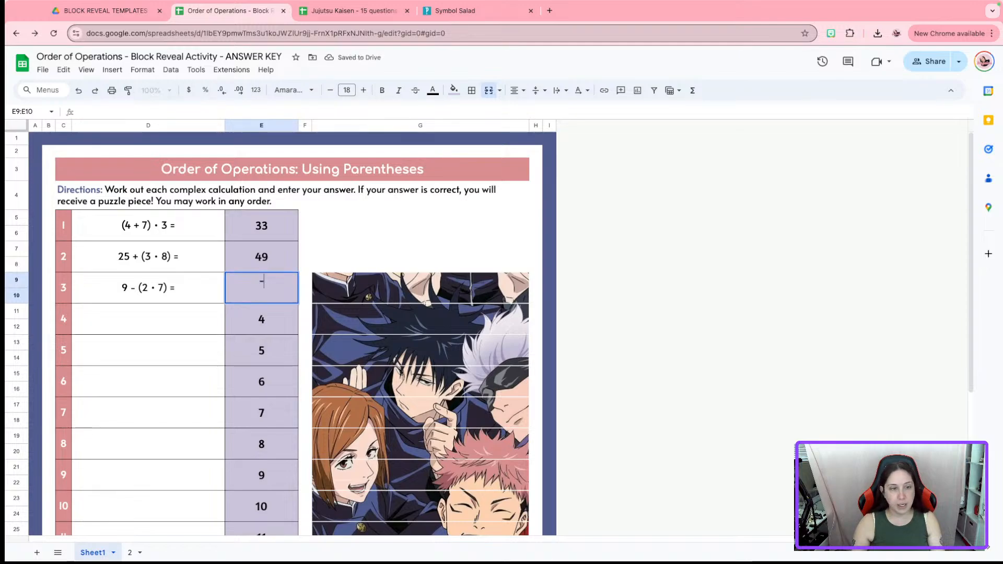
{"action": "left_click", "coordinate": [203, 324]}
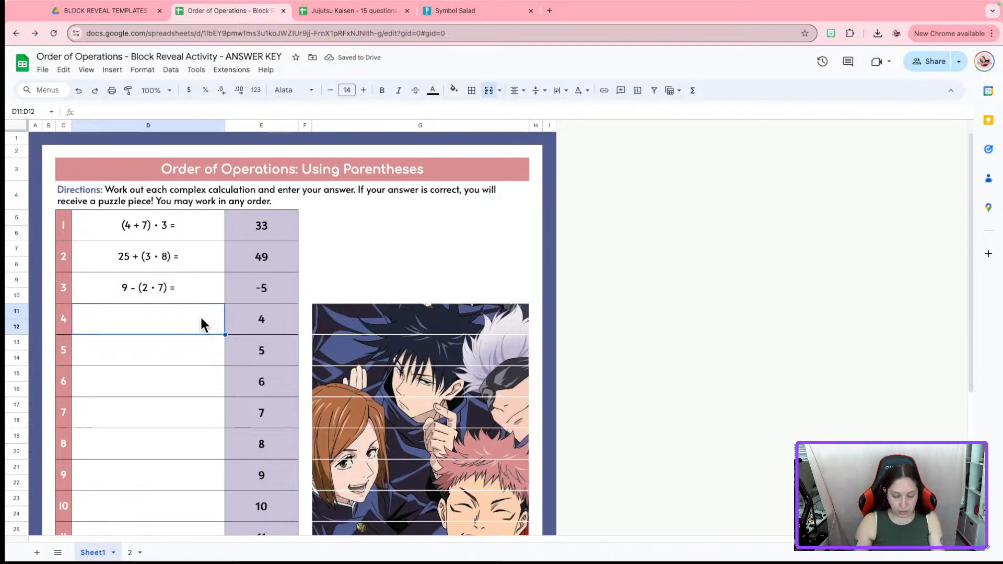
Enter question 4 as '(9 • 6) - 42 =' with answer 12, then bring up the BLOCK REVEAL TEMPLATES Drive folder
{"action": "type", "text": "(9 "}
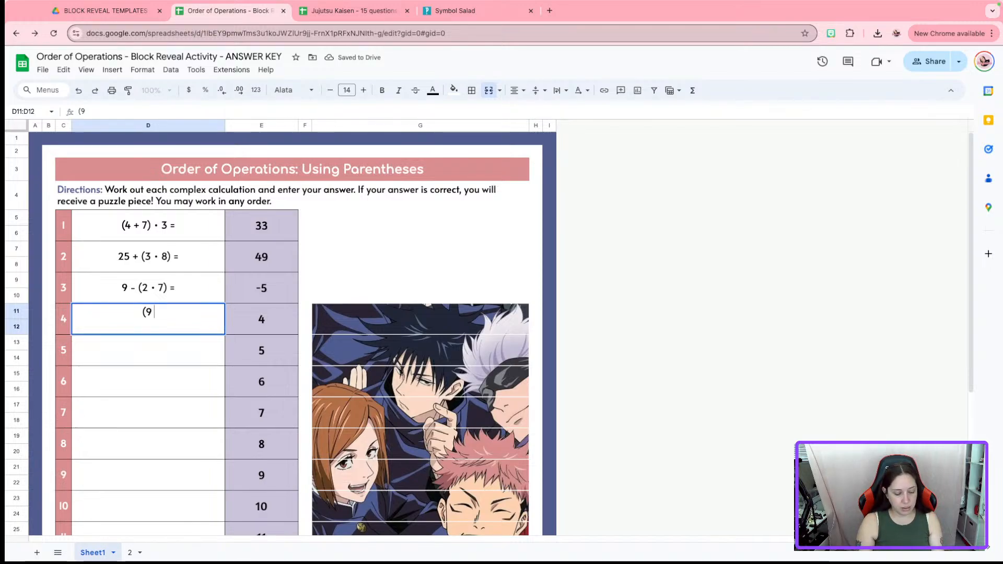
{"action": "type", "text": "• 6) "}
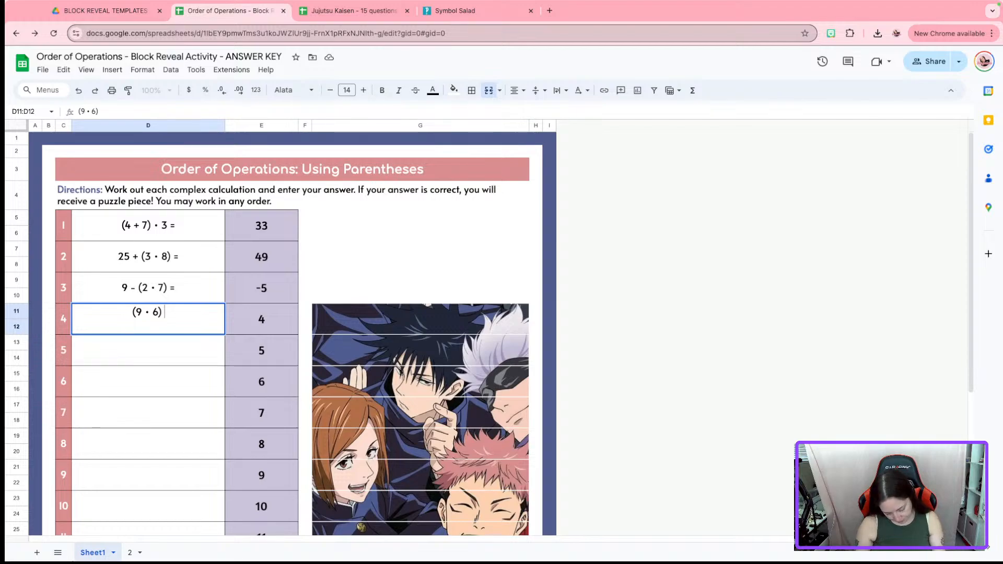
{"action": "type", "text": "- 42"}
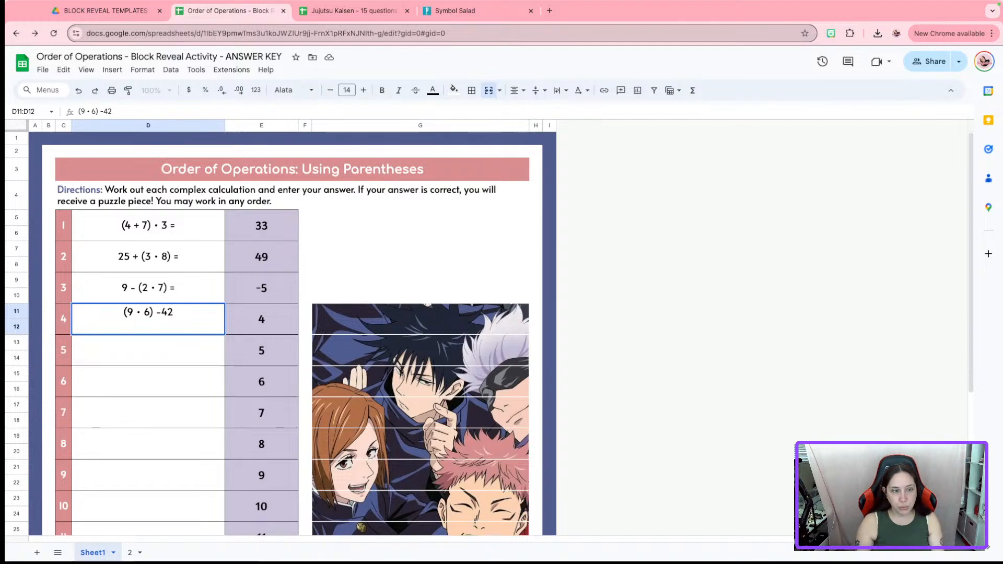
{"action": "key", "text": "BackSpace"}
{"action": "key", "text": "BackSpace"}
{"action": "type", "text": "42 ="}
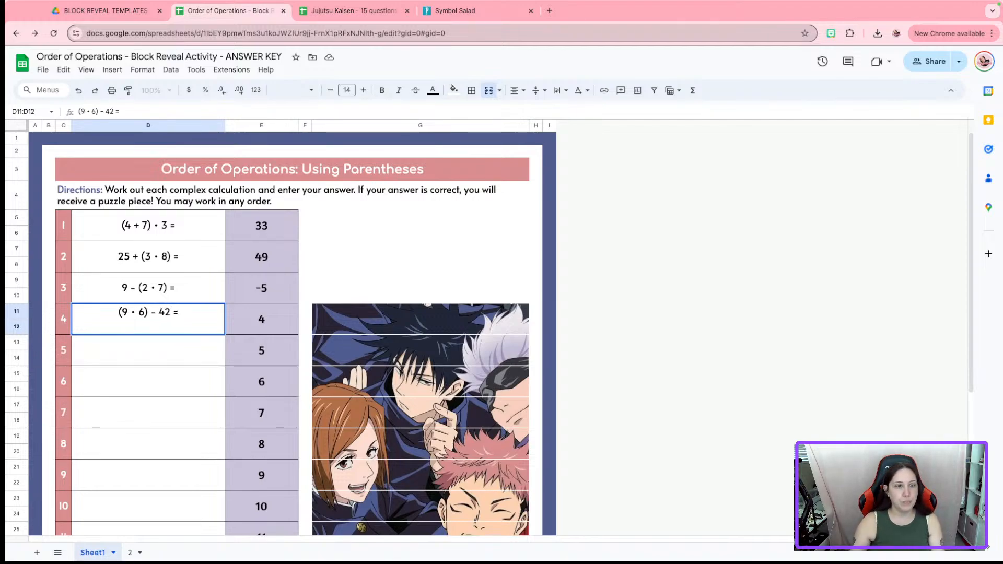
{"action": "left_click", "coordinate": [261, 315]}
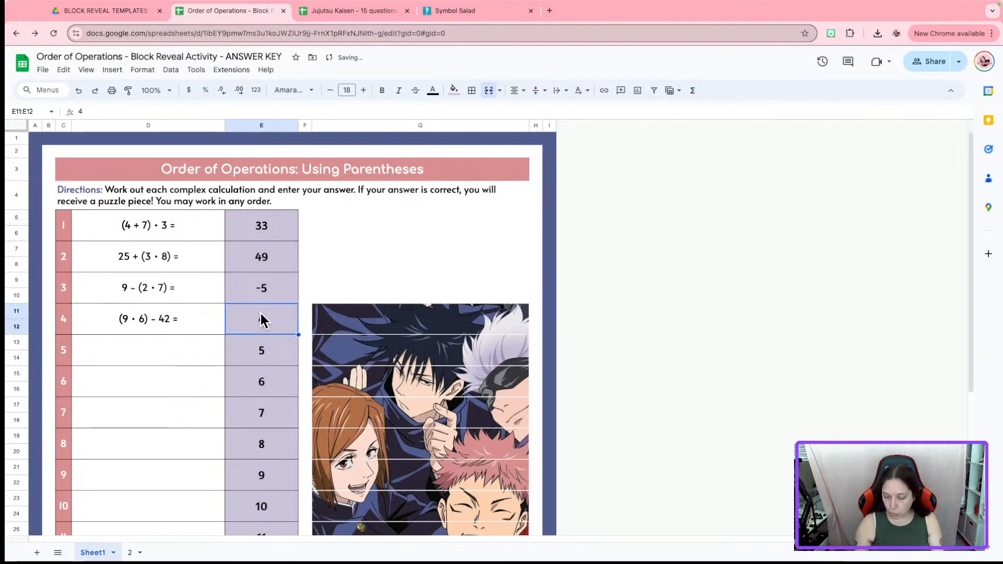
{"action": "type", "text": "12"}
{"action": "left_click", "coordinate": [167, 354]}
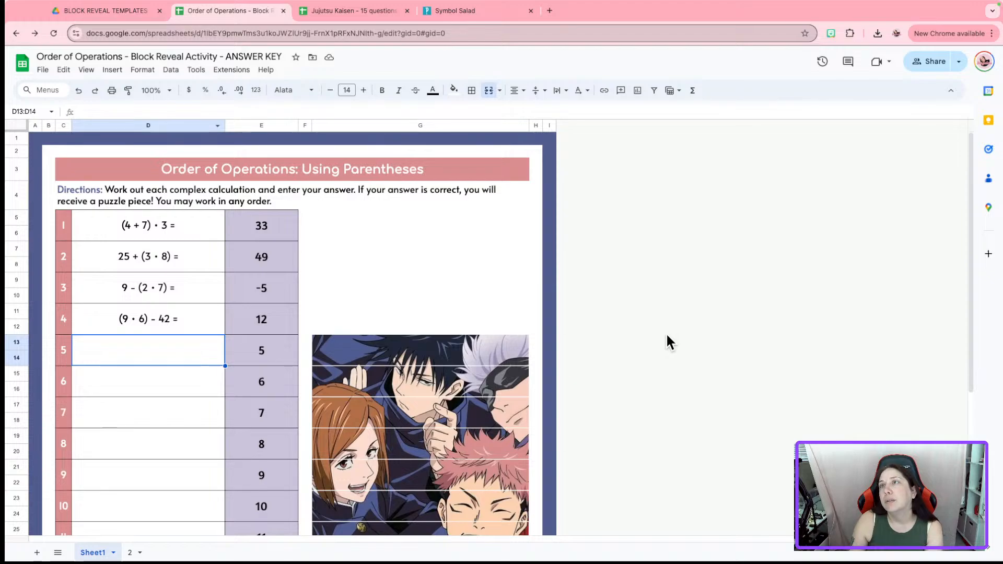
{"action": "mouse_move", "coordinate": [196, 2]}
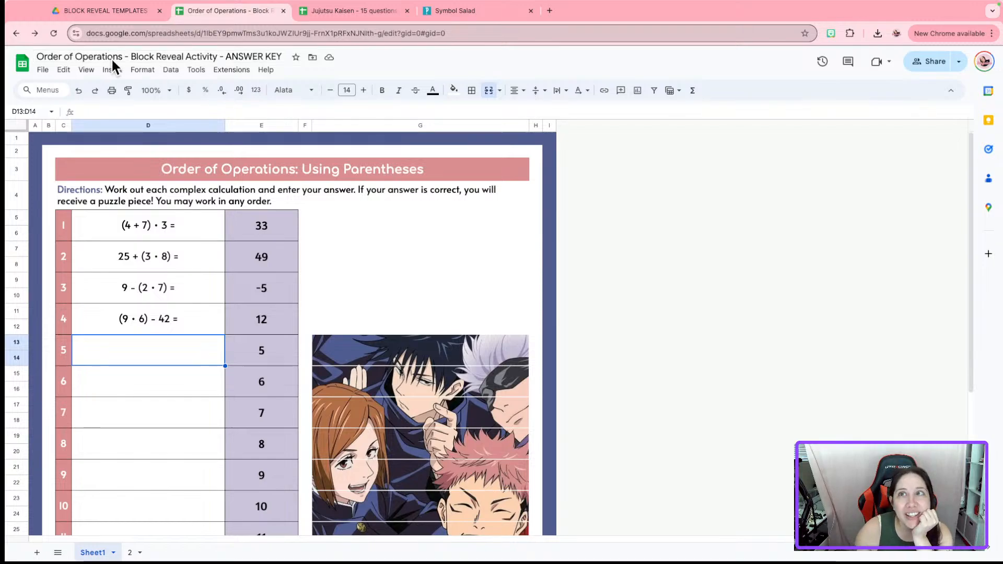
{"action": "left_click", "coordinate": [105, 11]}
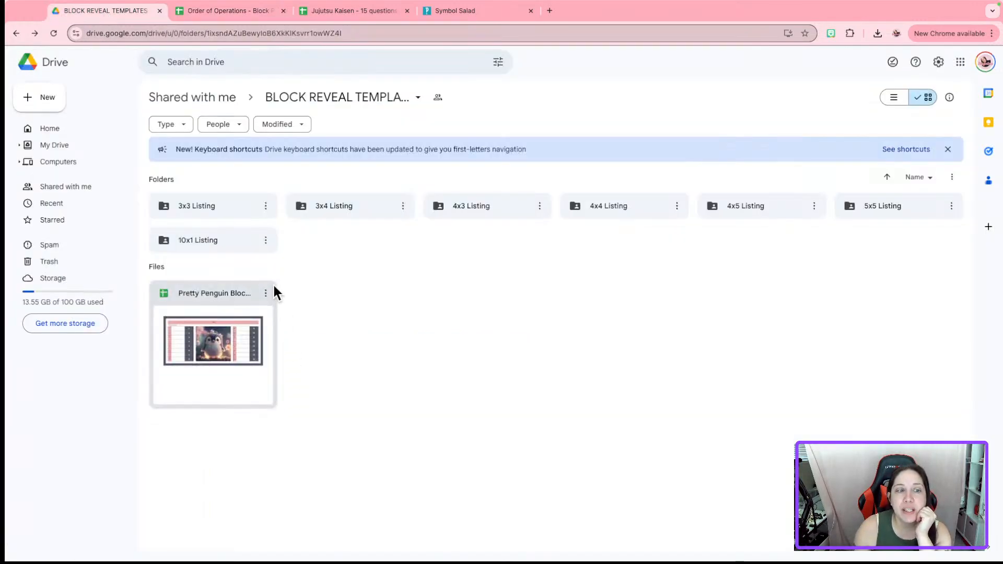
Peek into the 10x1 Listing folder, exit full screen, and move Safari to the other display
{"action": "double_click", "coordinate": [246, 237]}
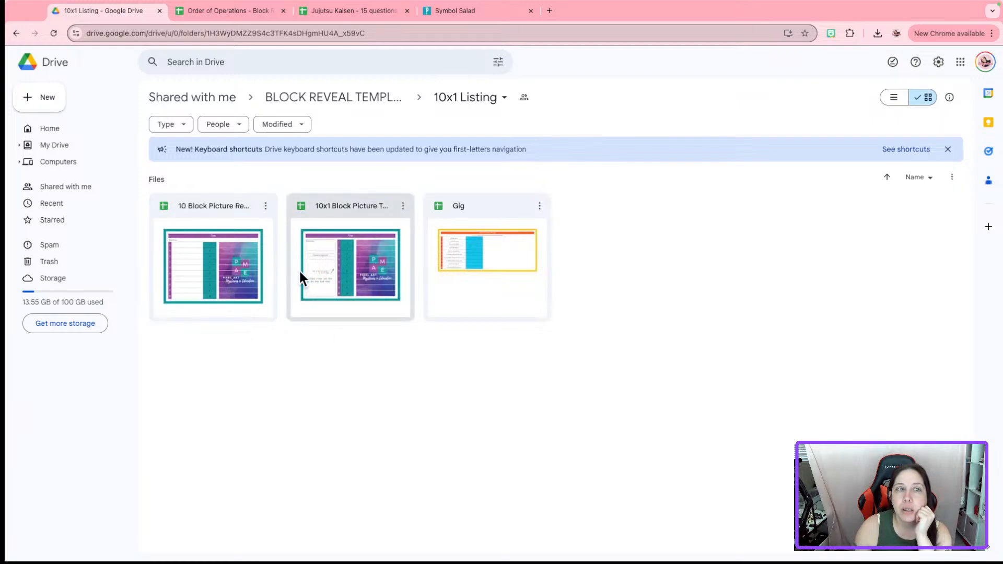
{"action": "left_click", "coordinate": [371, 97]}
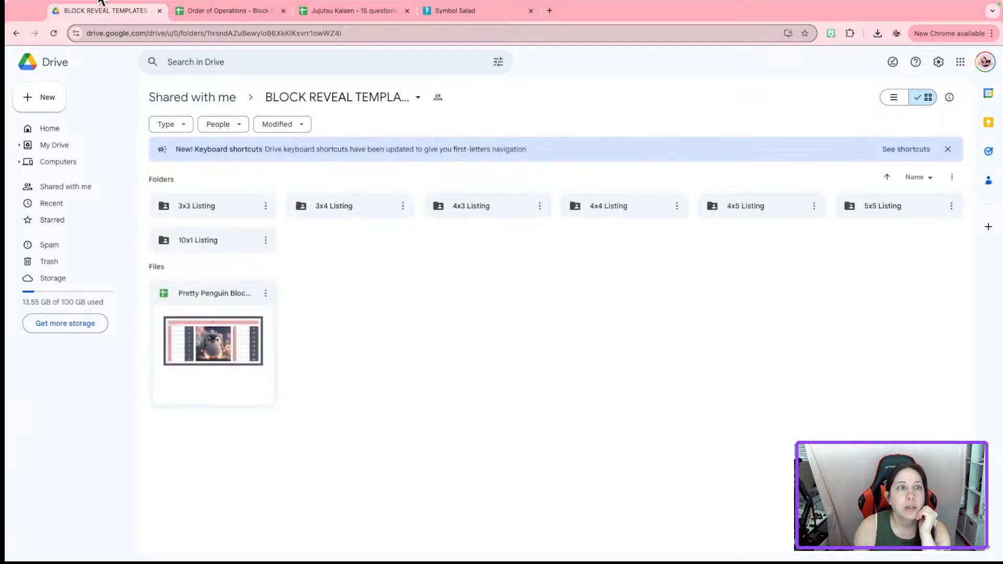
{"action": "left_click", "coordinate": [37, 25]}
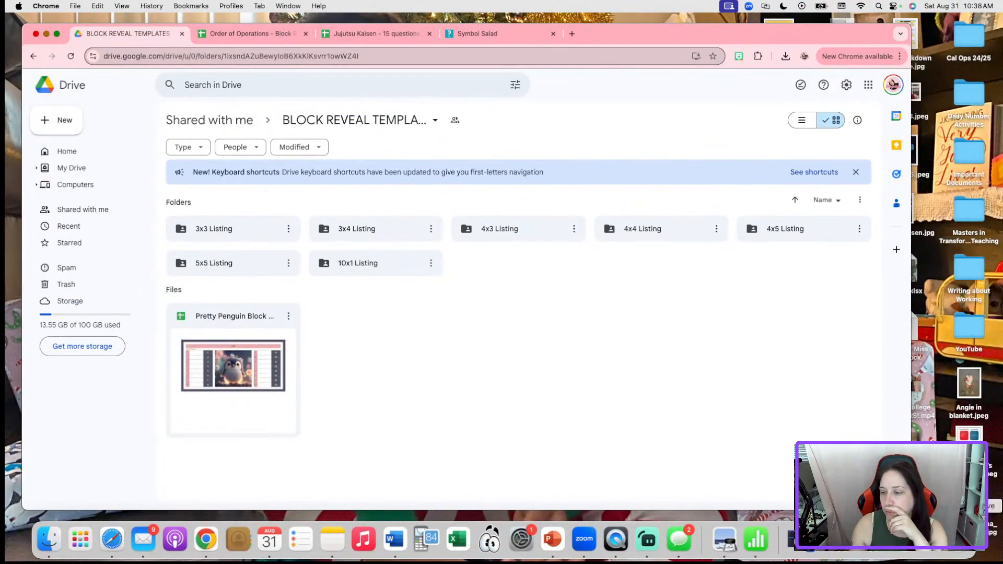
{"action": "left_click", "coordinate": [920, 548]}
{"action": "left_click_drag", "start_coordinate": [757, 40], "coordinate": [662, 1]}
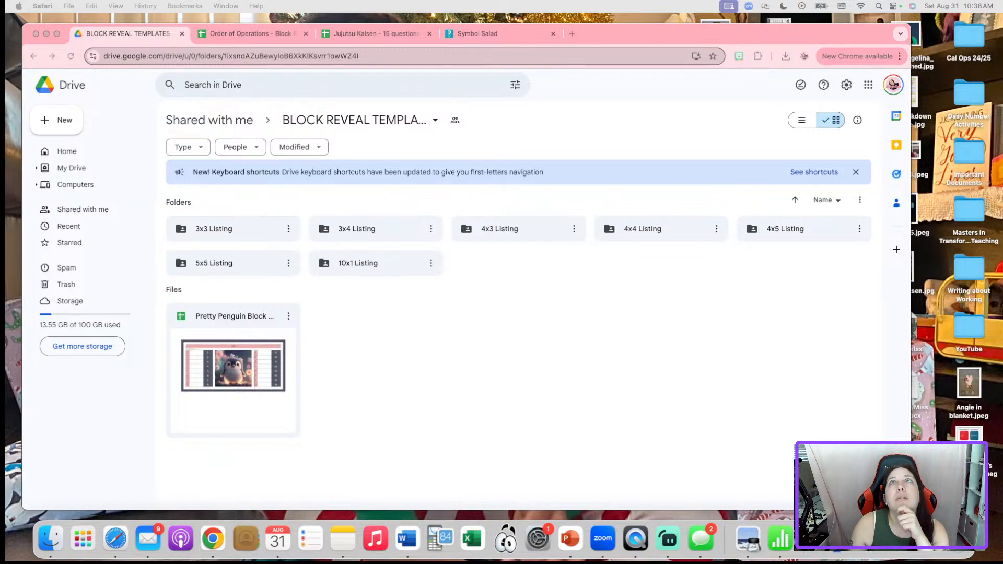
Shift the Safari window back to the other display and return to the Order of Operations sheet
{"action": "left_click_drag", "start_coordinate": [536, 6], "coordinate": [530, 151]}
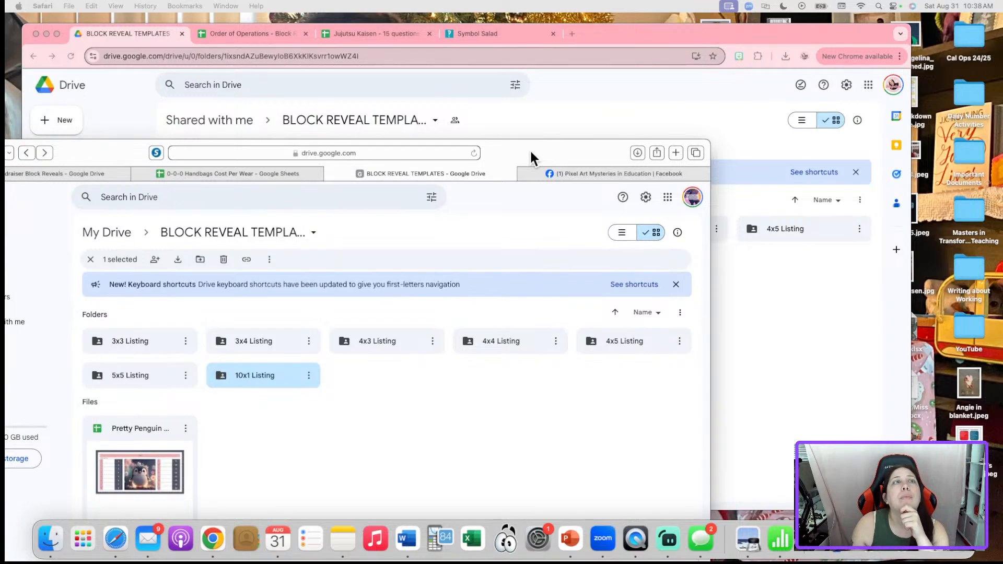
{"action": "left_click_drag", "start_coordinate": [530, 151], "coordinate": [533, 1]}
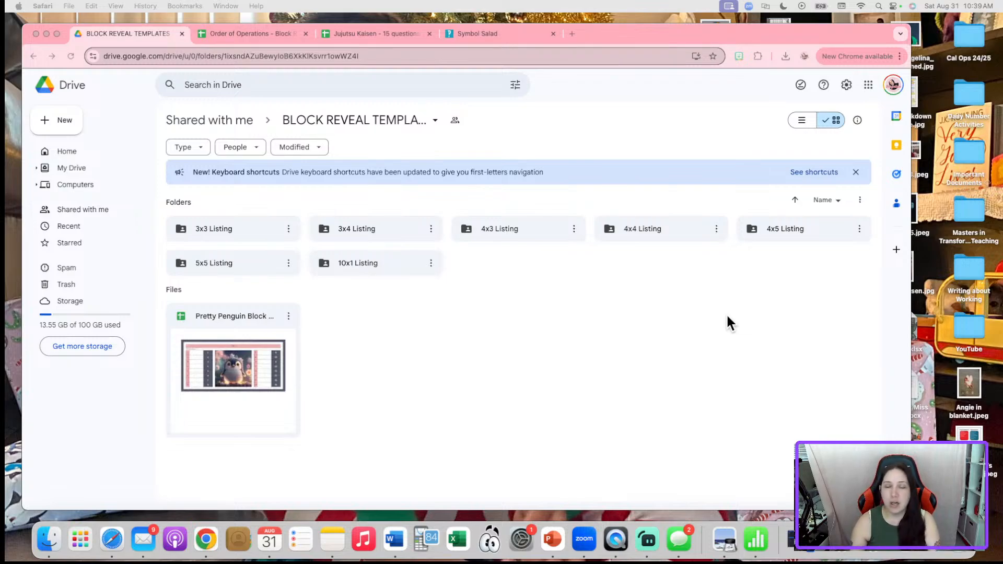
{"action": "left_click", "coordinate": [262, 34]}
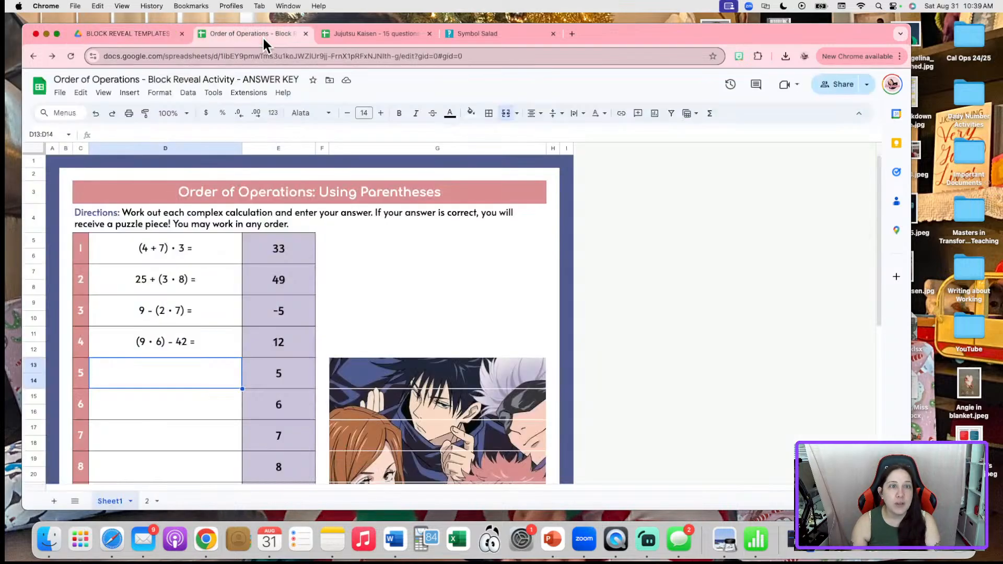
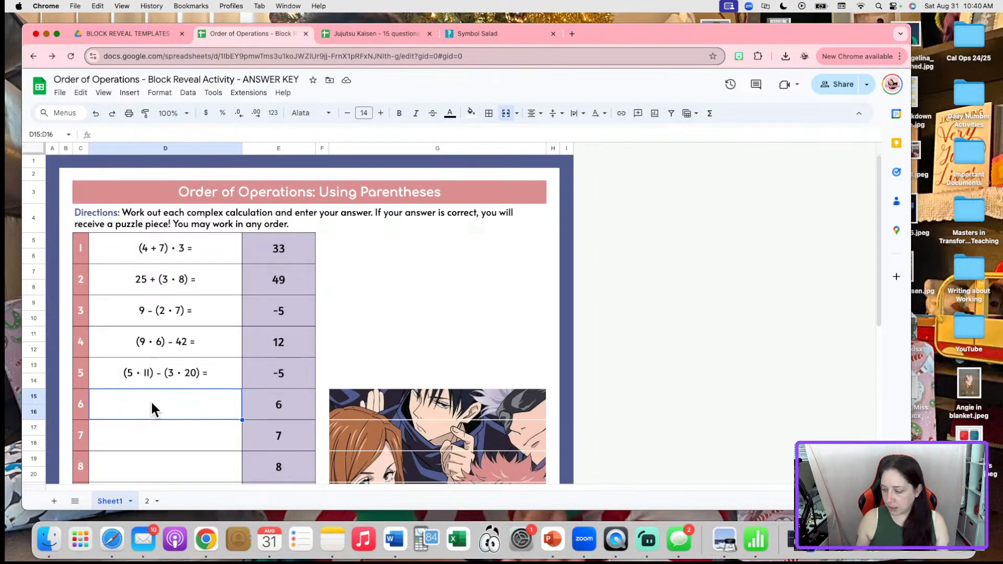
Enter problem 6 as '(16 + 11) - (5 • 6) =' with answer -3
{"action": "type", "text": "("}
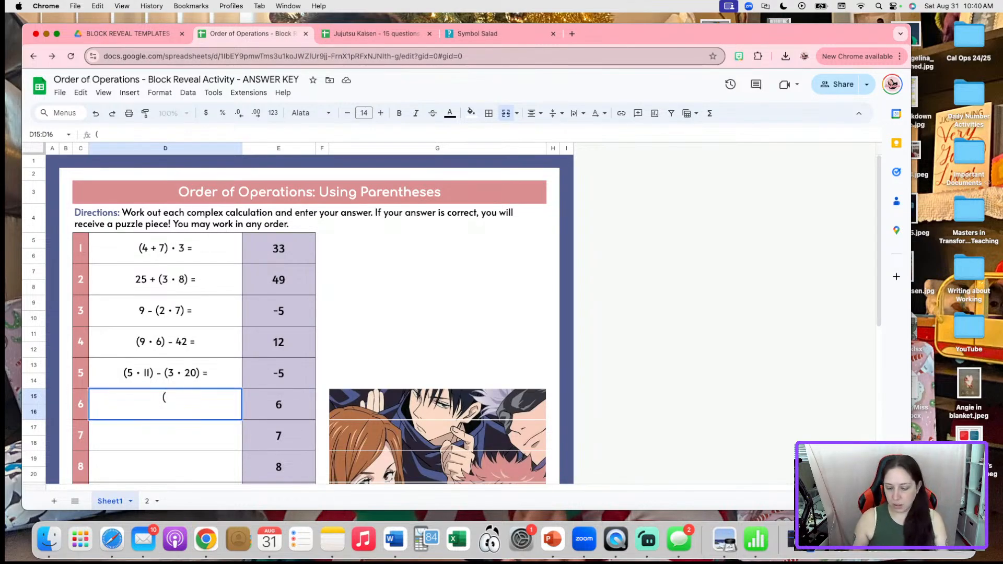
{"action": "type", "text": "16 + "}
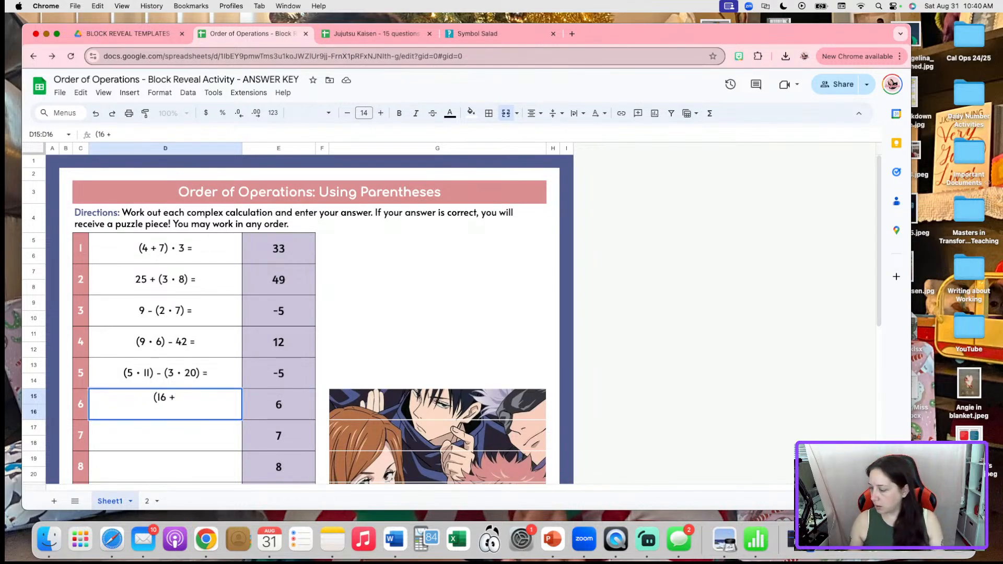
{"action": "type", "text": "11)"}
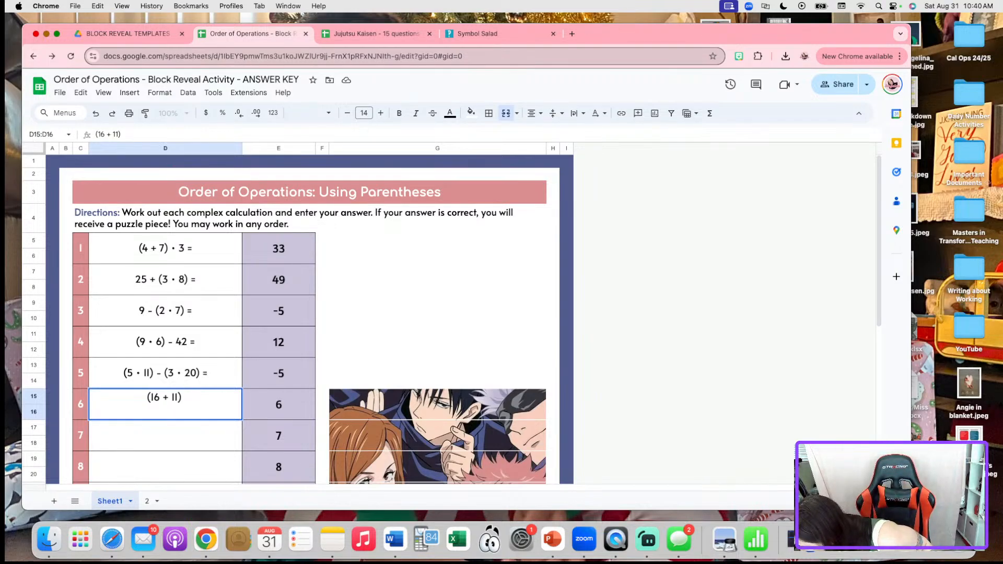
{"action": "type", "text": " - "}
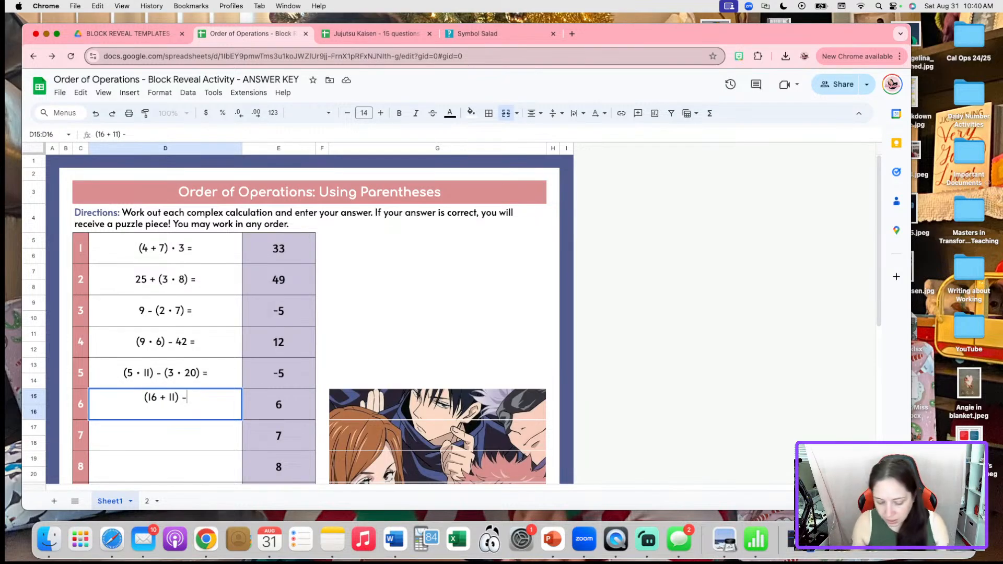
{"action": "type", "text": "(5"}
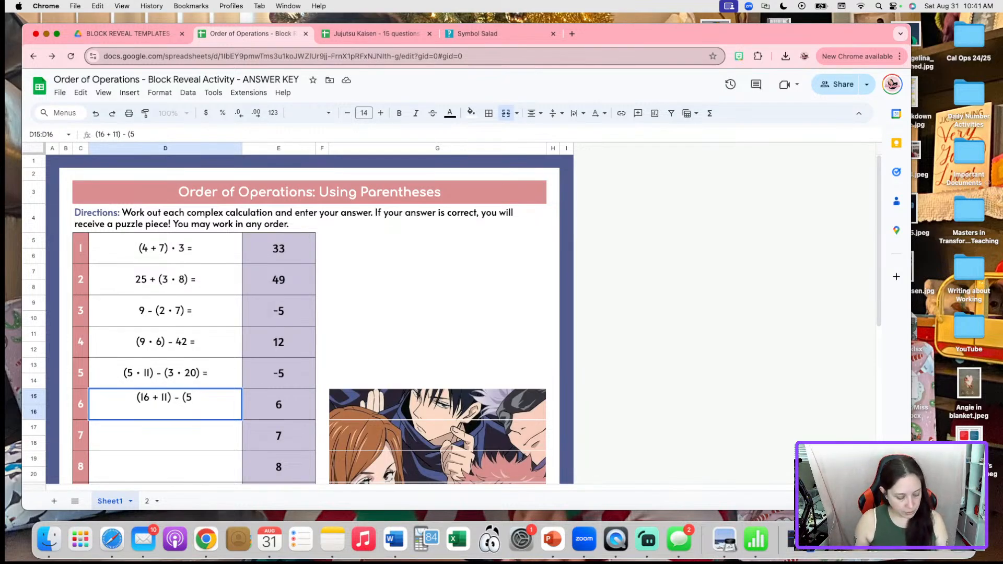
{"action": "type", "text": " • 6) = "}
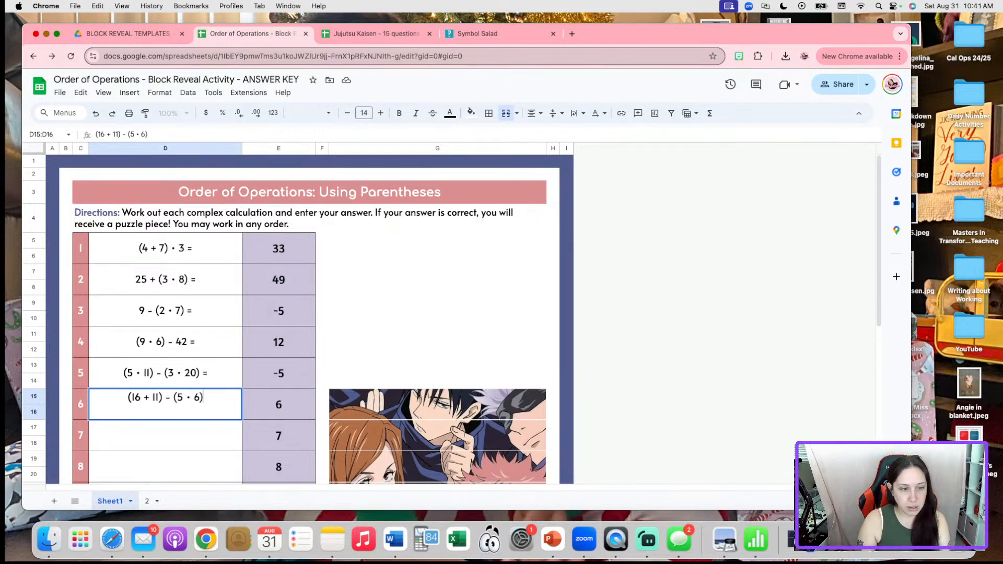
{"action": "type", "text": "-"}
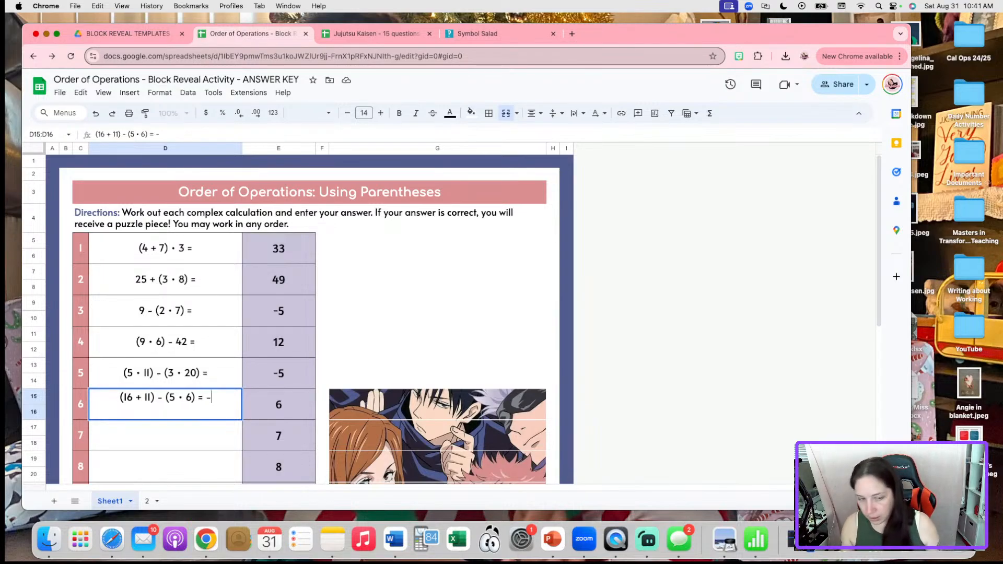
{"action": "key", "text": "BackSpace"}
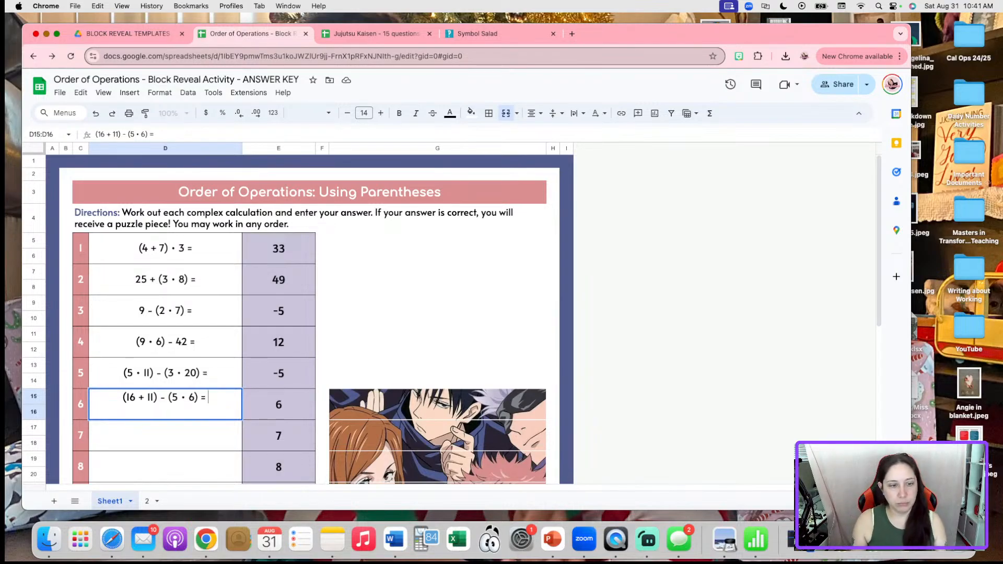
{"action": "left_click", "coordinate": [286, 405]}
{"action": "type", "text": "-3"}
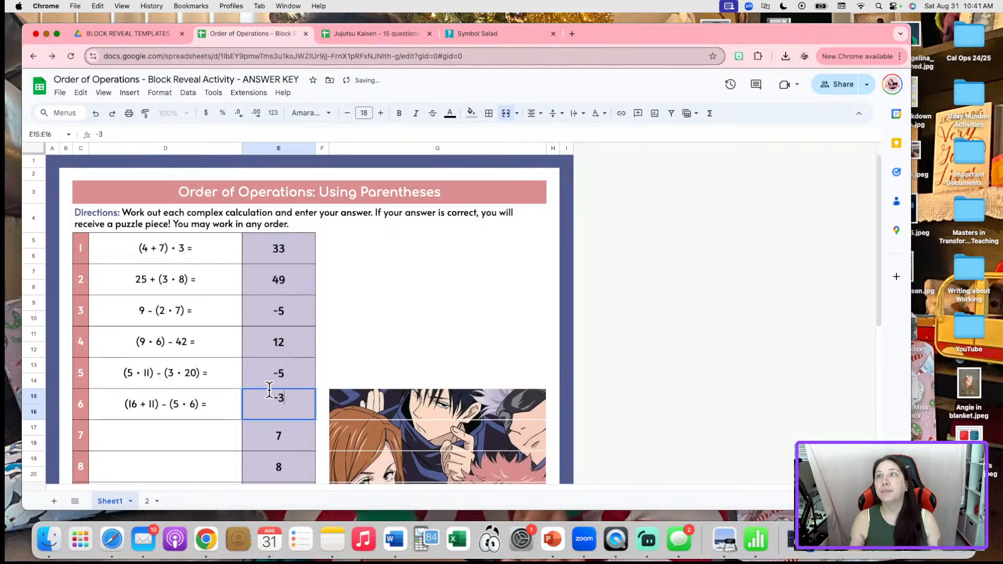
Enter problem 7 as '12 - (2 • 5) =' with answer 2
{"action": "left_click", "coordinate": [287, 434]}
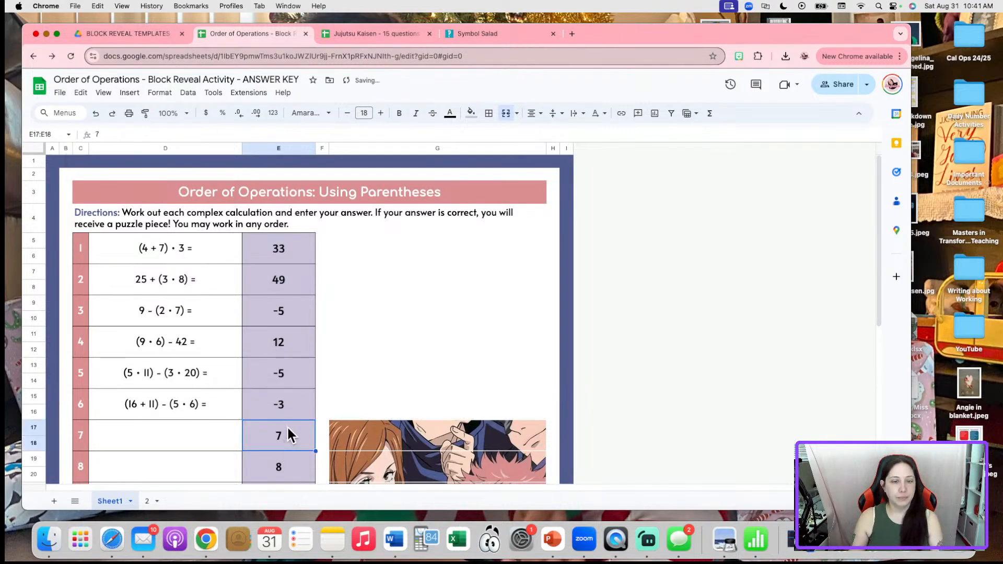
{"action": "scroll", "coordinate": [186, 396], "scroll_direction": "down", "scroll_amount": 3}
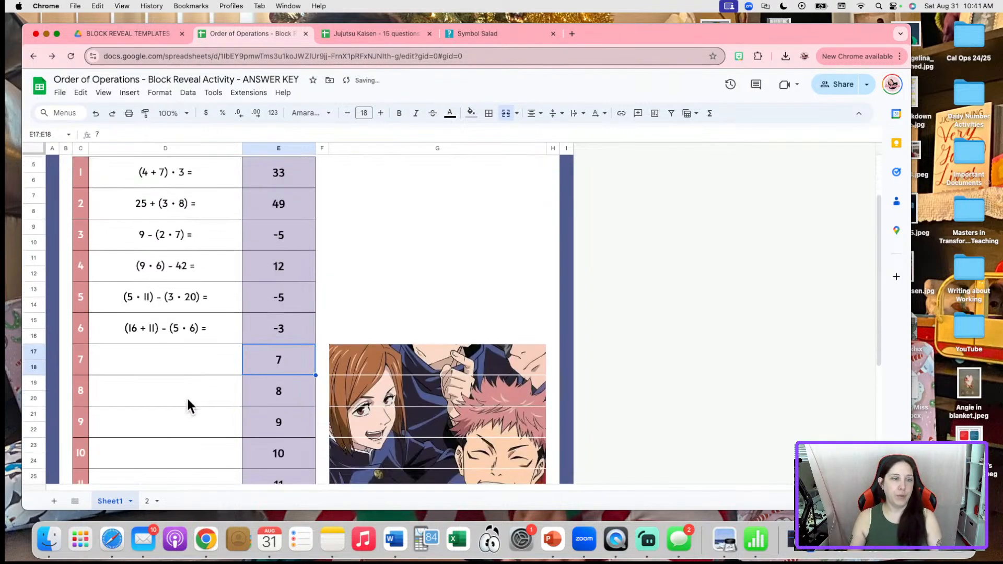
{"action": "left_click", "coordinate": [181, 355]}
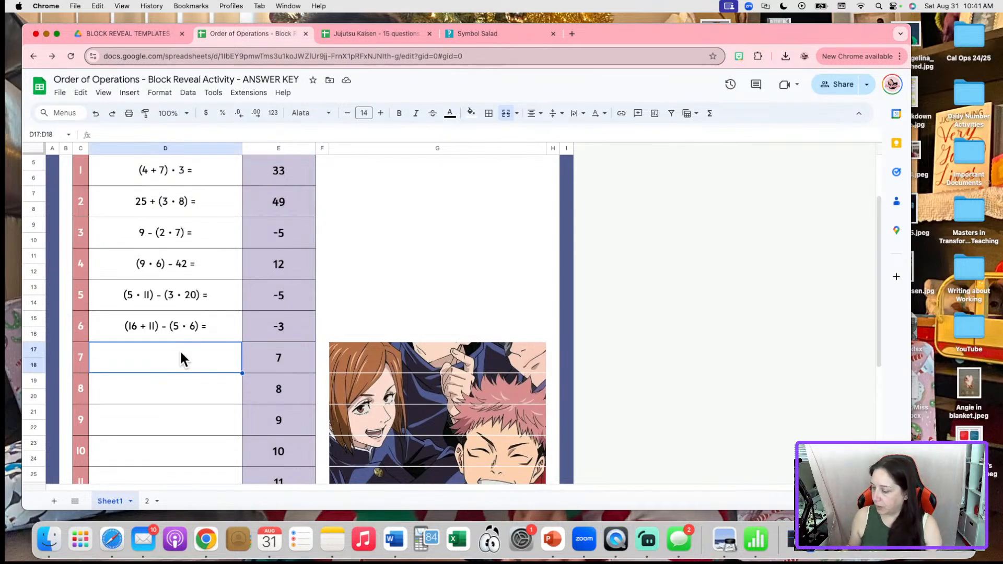
{"action": "type", "text": "12"}
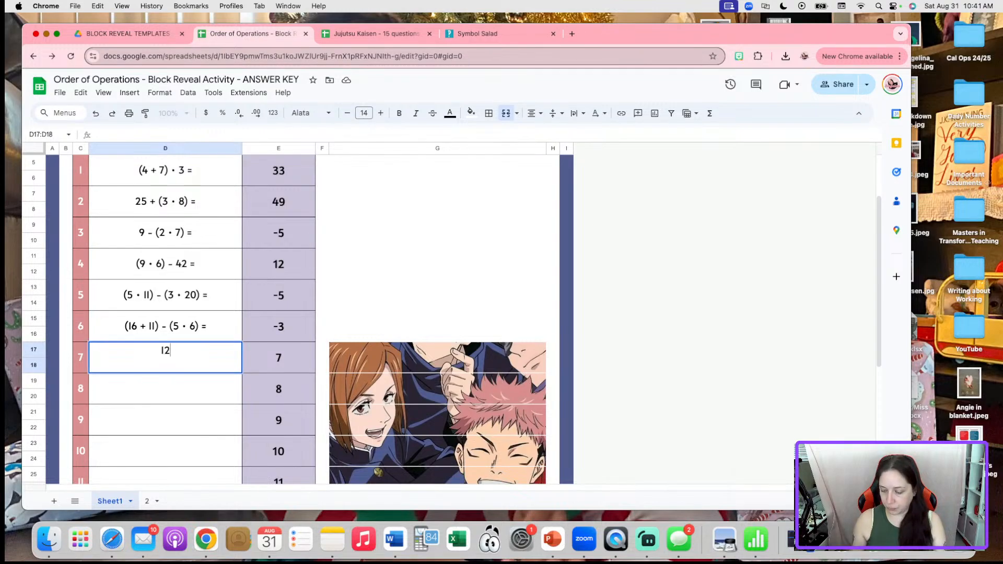
{"action": "type", "text": " - (2"}
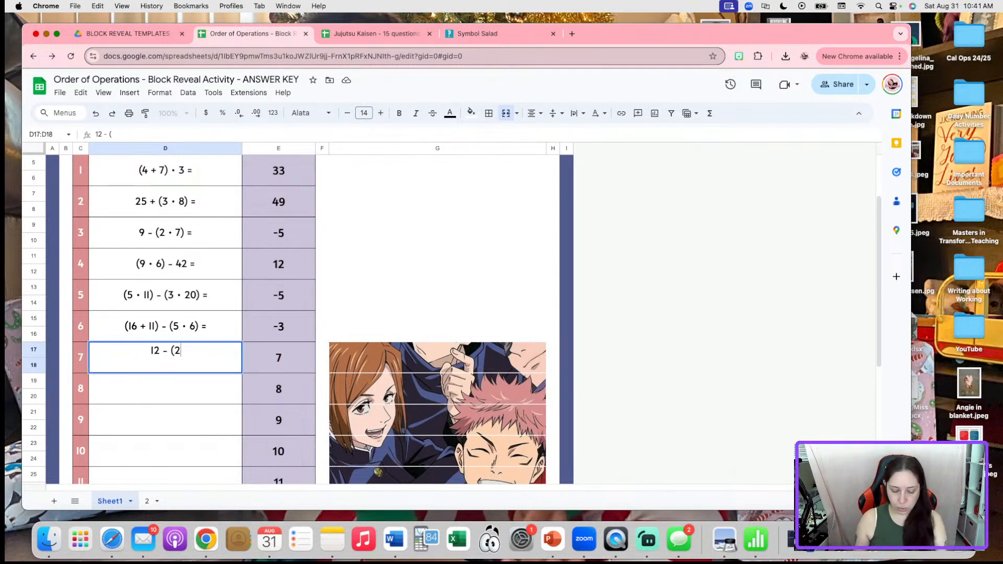
{"action": "type", "text": " • 5) ="}
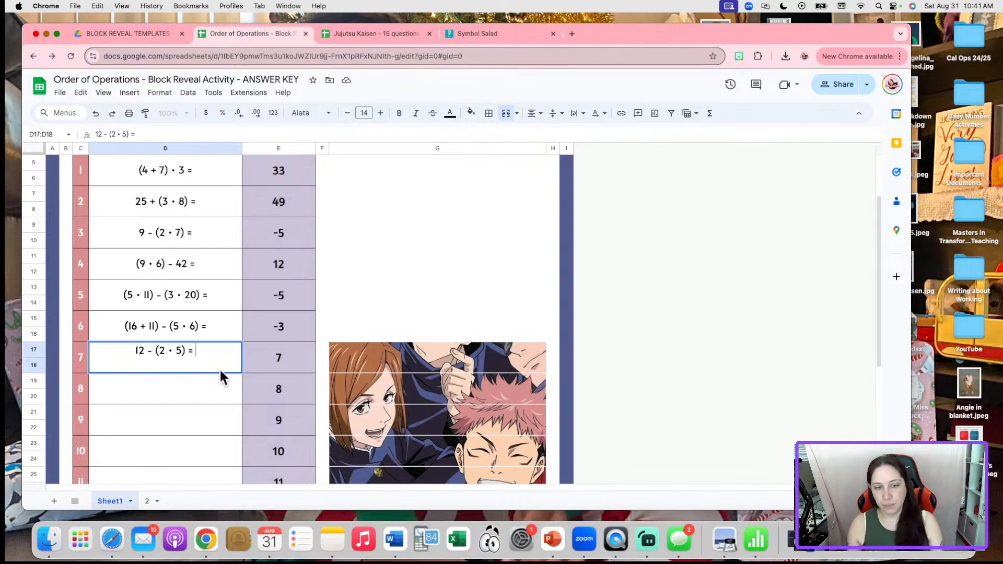
{"action": "left_click", "coordinate": [283, 362]}
{"action": "type", "text": "2"}
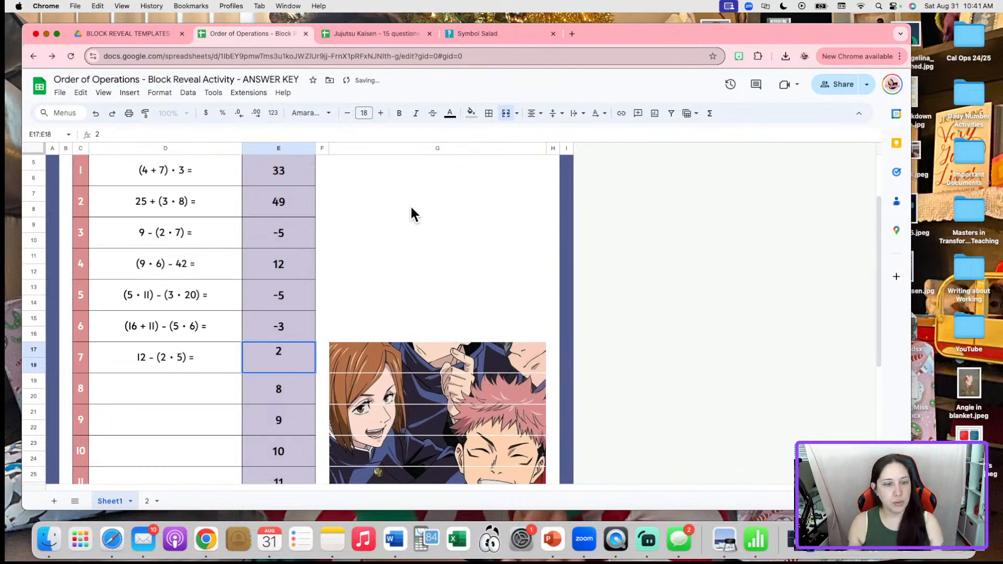
{"action": "left_click", "coordinate": [181, 396]}
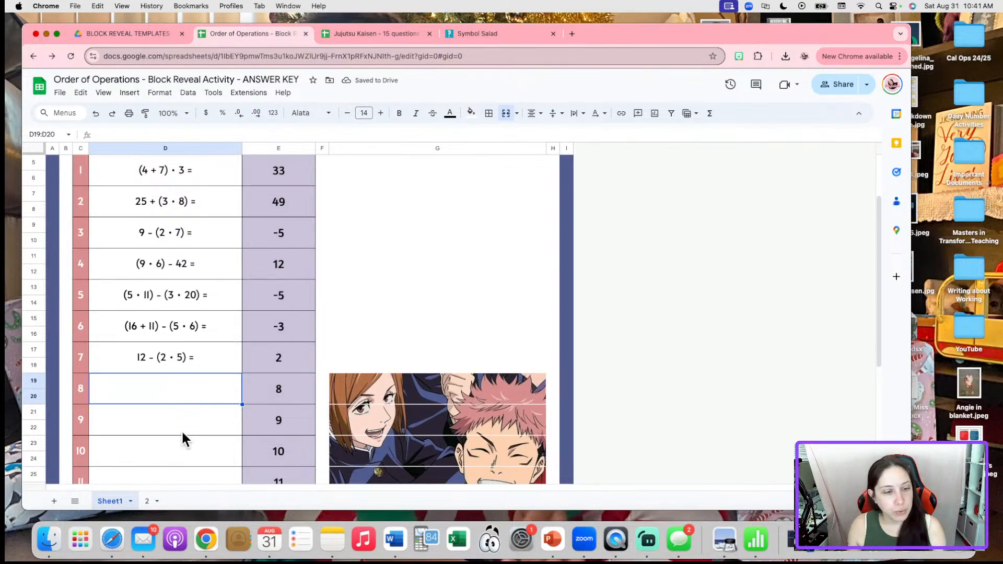
Copy the ÷ sign from Symbol Salad and return to the Order of Operations sheet
{"action": "left_click", "coordinate": [478, 34]}
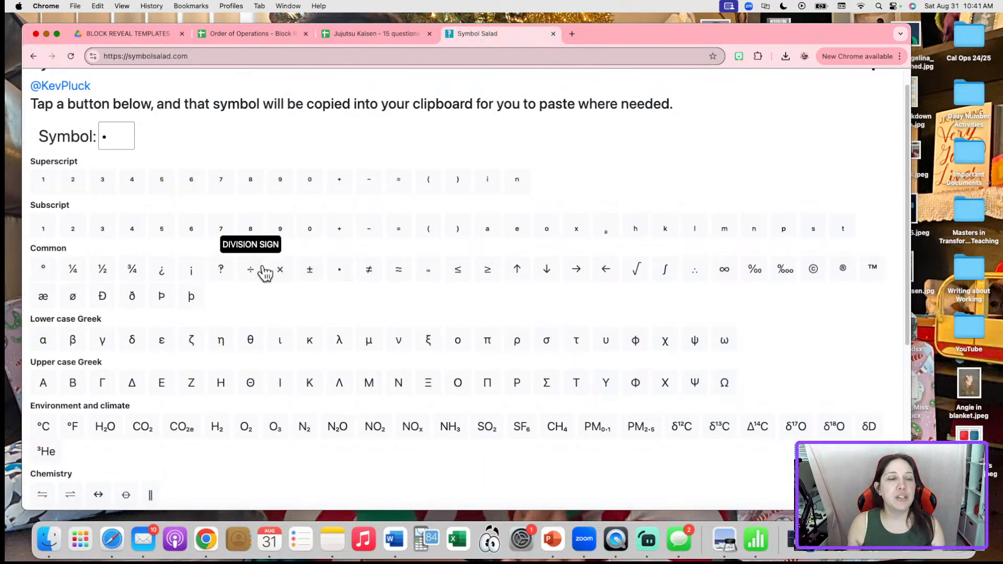
{"action": "left_click", "coordinate": [260, 272]}
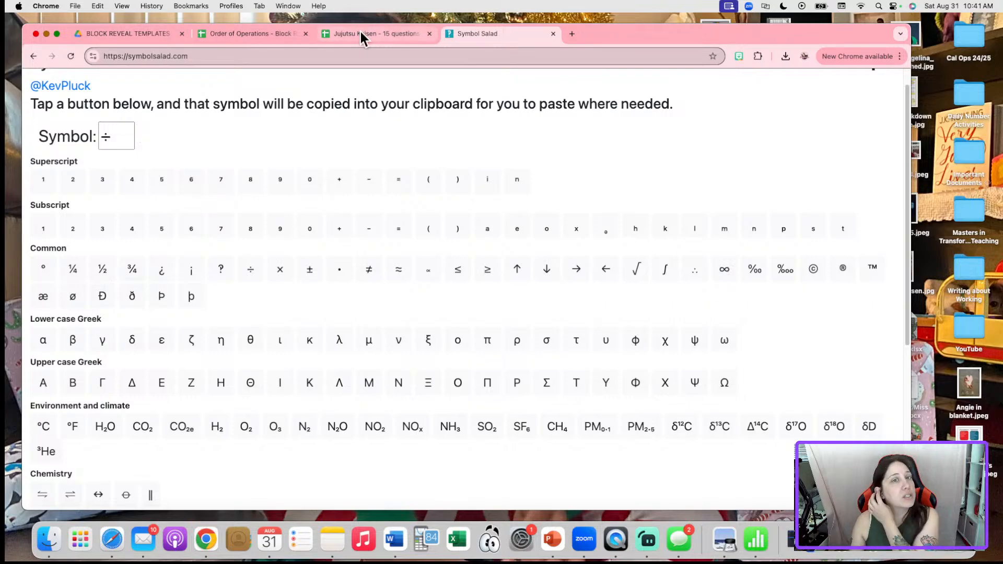
{"action": "left_click", "coordinate": [243, 34]}
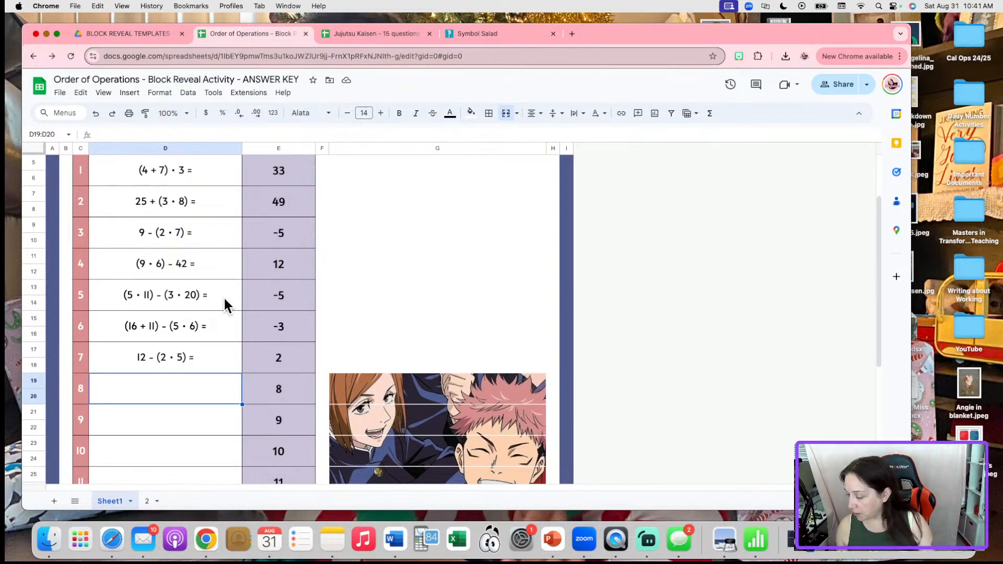
Enter problem 8 as '10 ÷ (17 - 15) =' with answer 5
{"action": "type", "text": "10"}
{"action": "type", "text": "÷"}
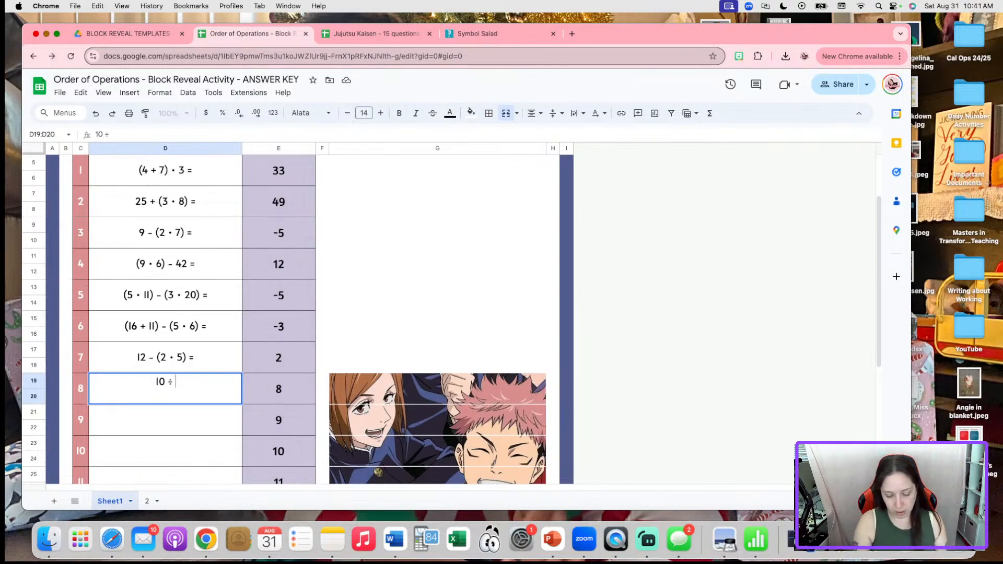
{"action": "type", "text": "(17 - 15"}
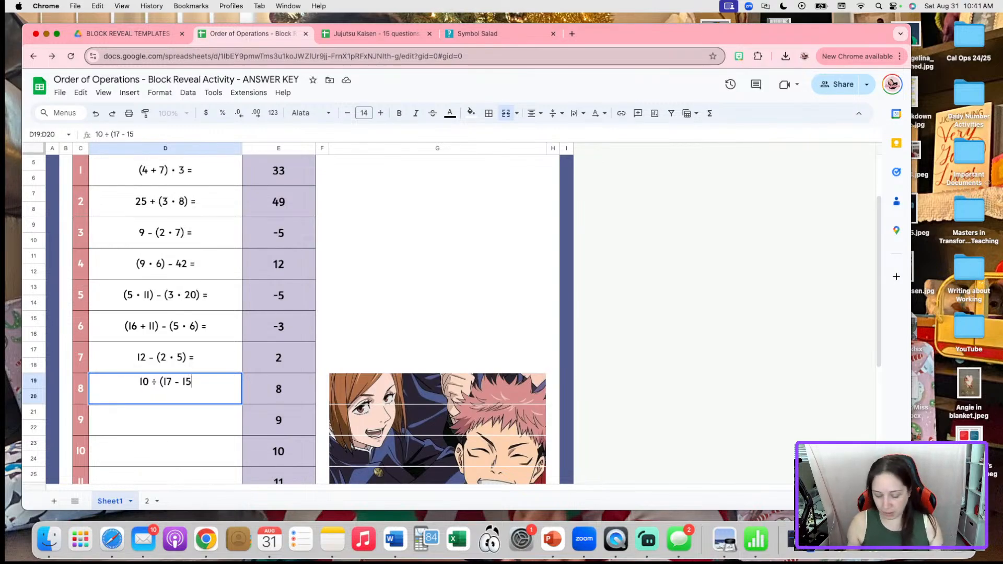
{"action": "type", "text": ") ="}
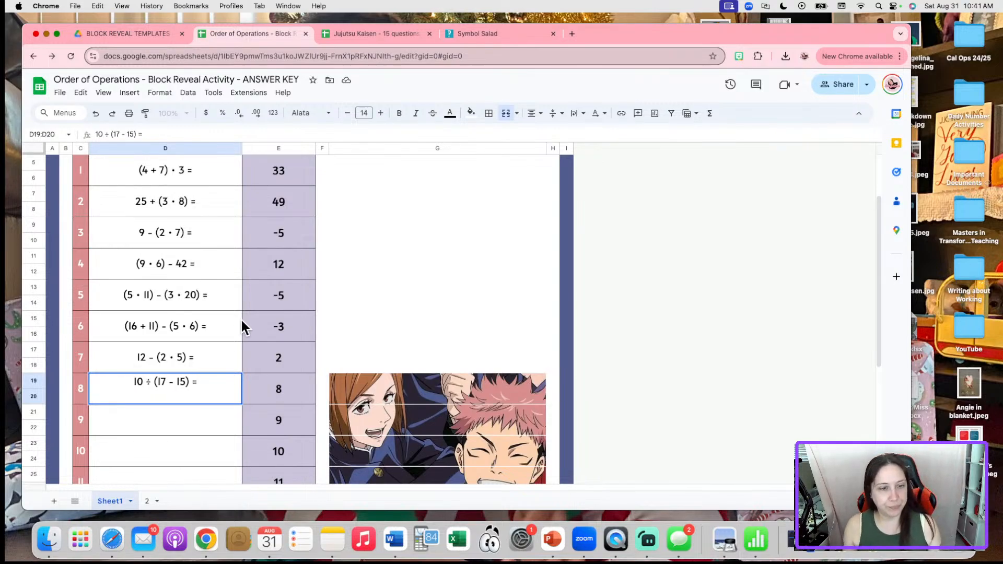
{"action": "left_click", "coordinate": [269, 383]}
{"action": "type", "text": "5"}
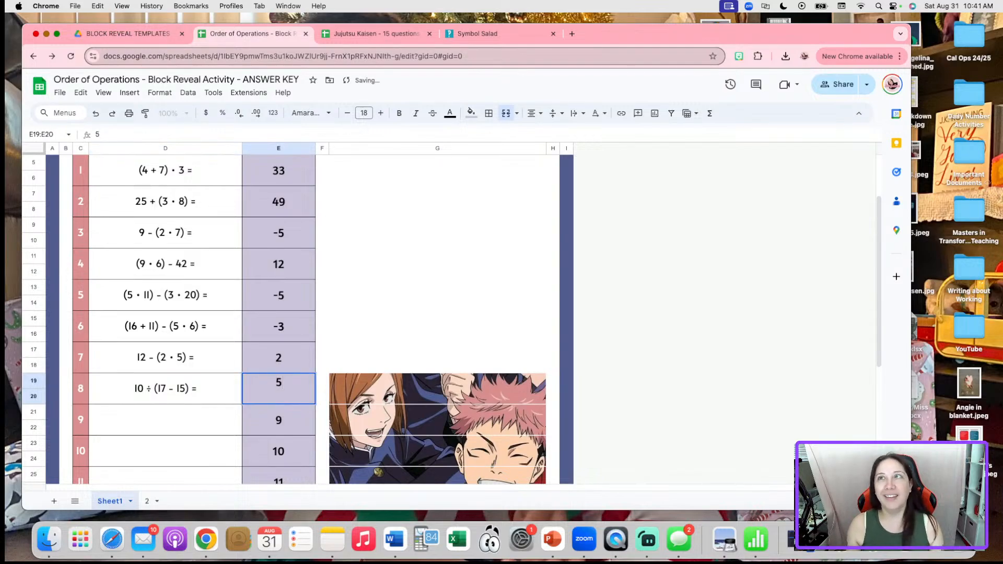
{"action": "left_click", "coordinate": [202, 425]}
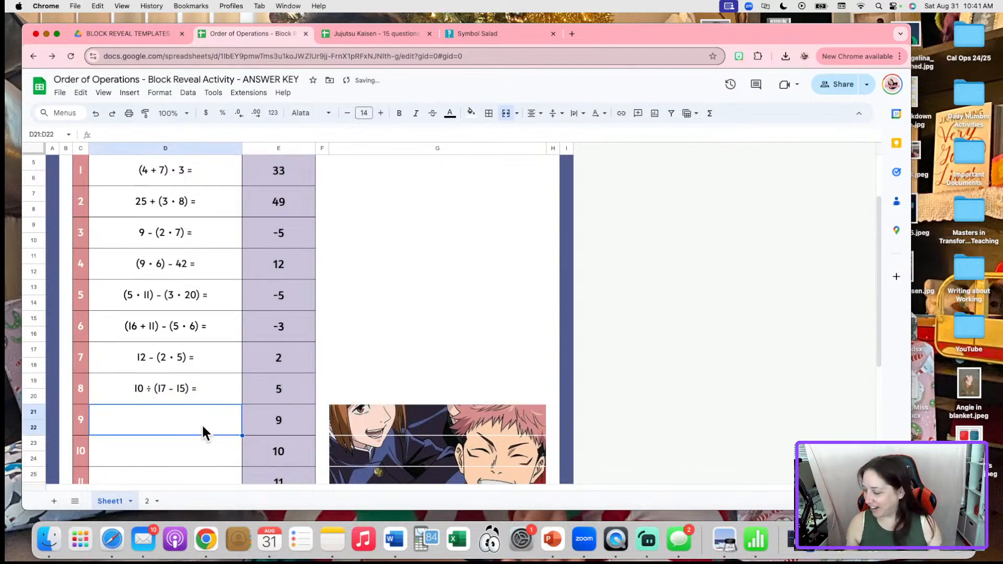
Enter problem 9 as '(24 ÷ 6) - 10 =' with answer -6
{"action": "type", "text": "(24 "}
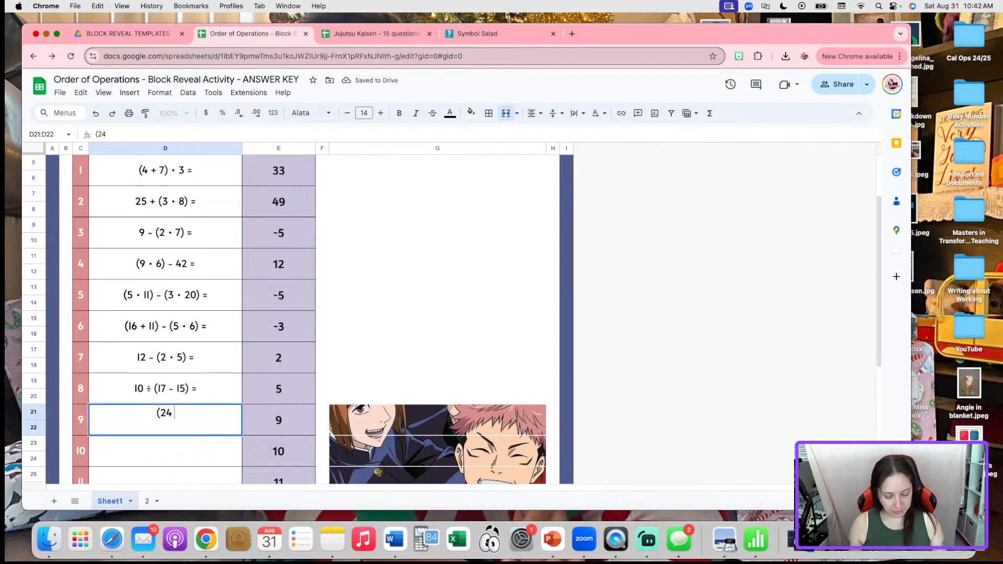
{"action": "type", "text": "÷ 6"}
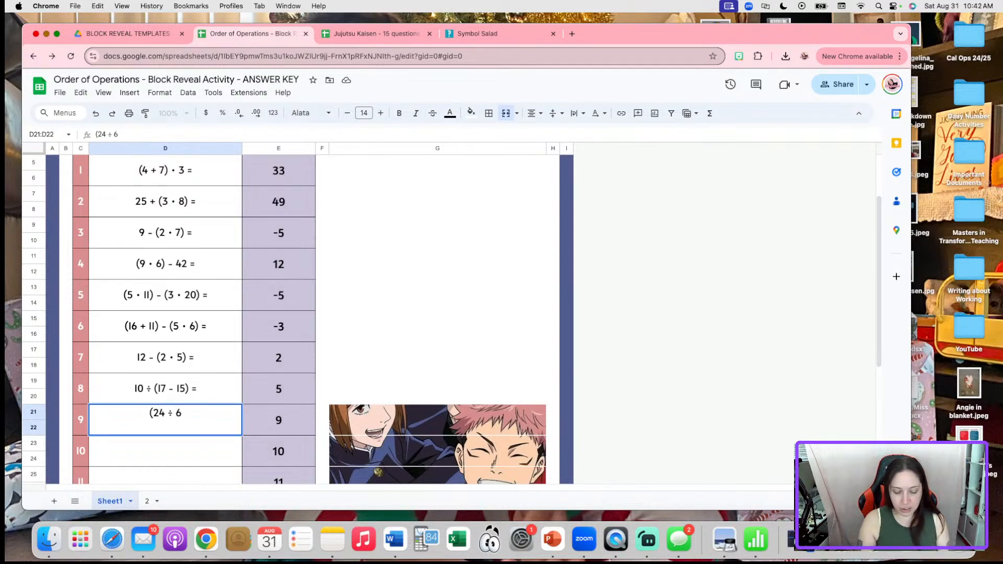
{"action": "type", "text": ") - 1"}
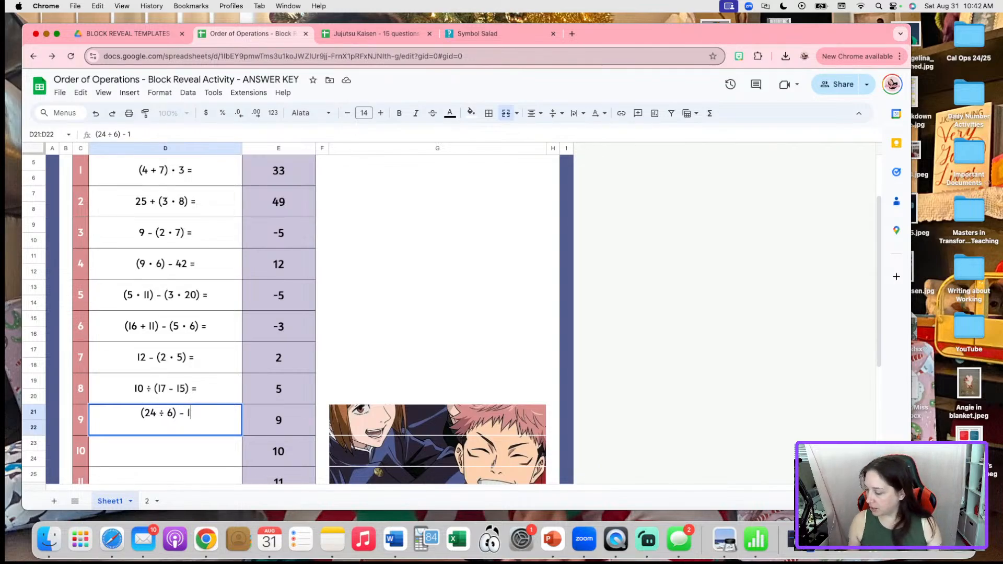
{"action": "type", "text": "0"}
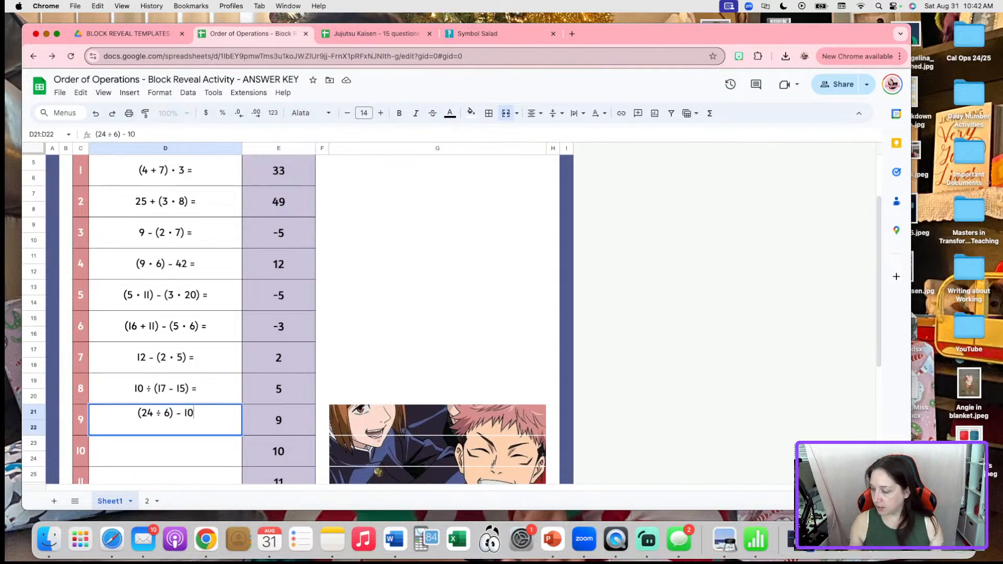
{"action": "left_click", "coordinate": [221, 452]}
{"action": "double_click", "coordinate": [202, 421]}
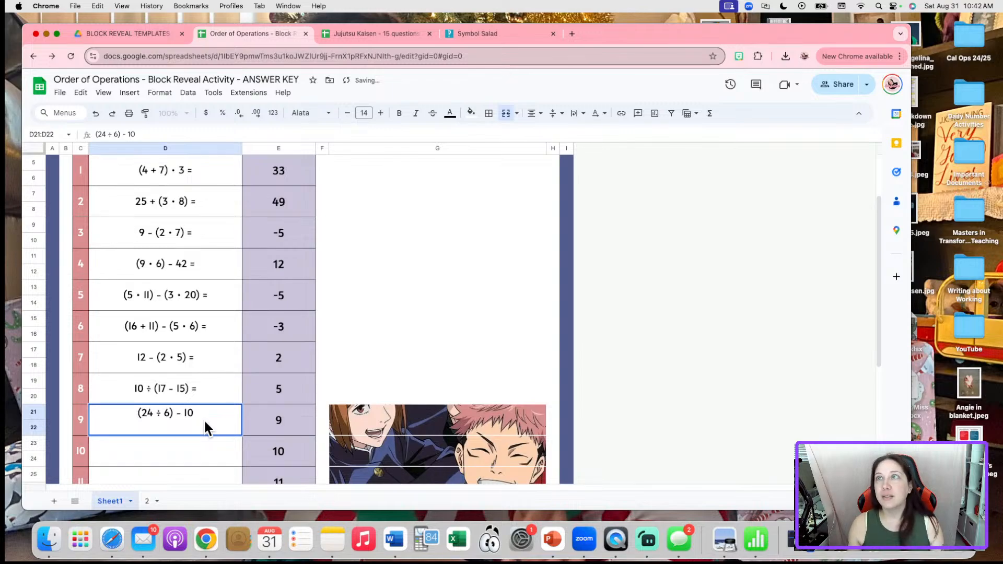
{"action": "type", "text": "="}
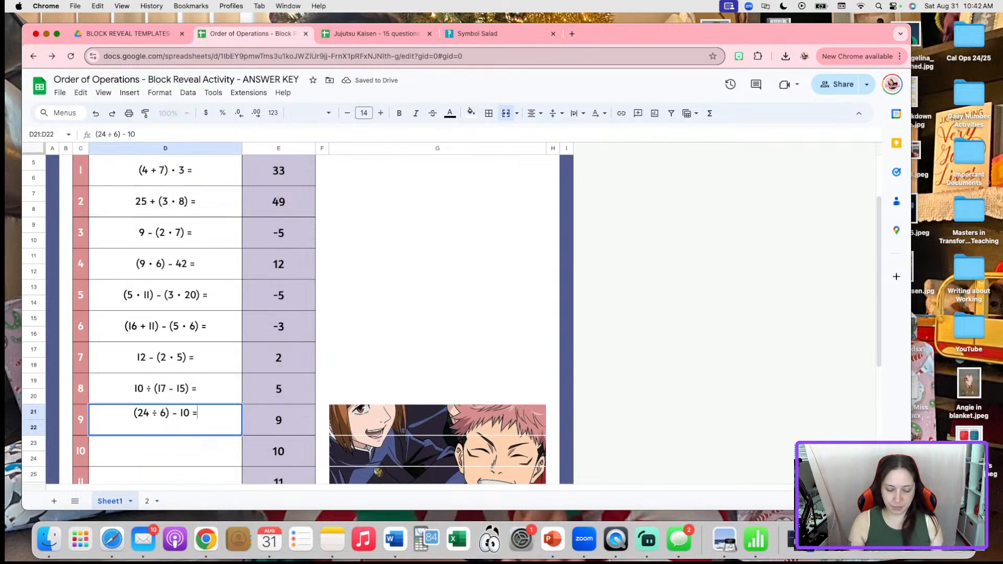
{"action": "left_click", "coordinate": [184, 446]}
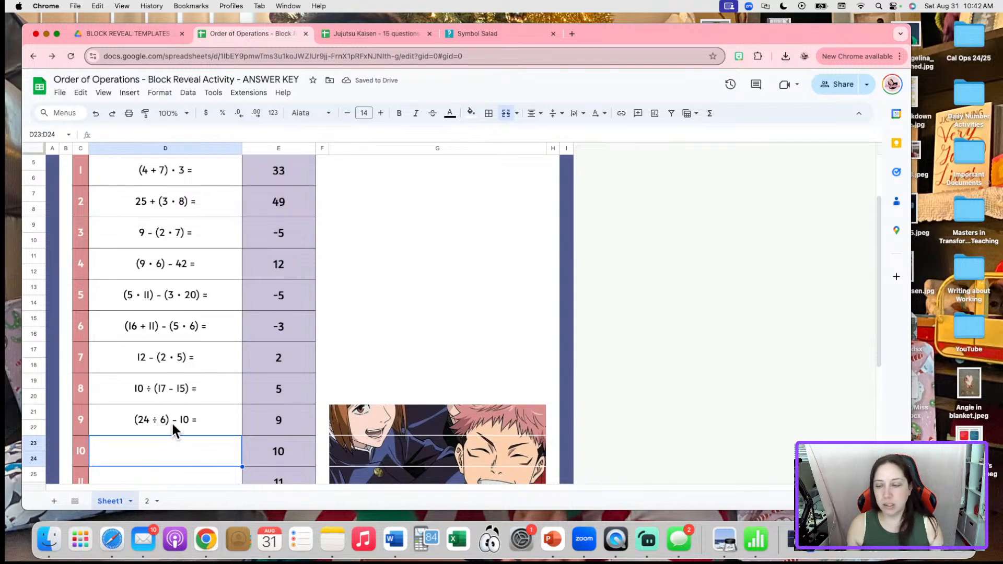
{"action": "left_click", "coordinate": [275, 427]}
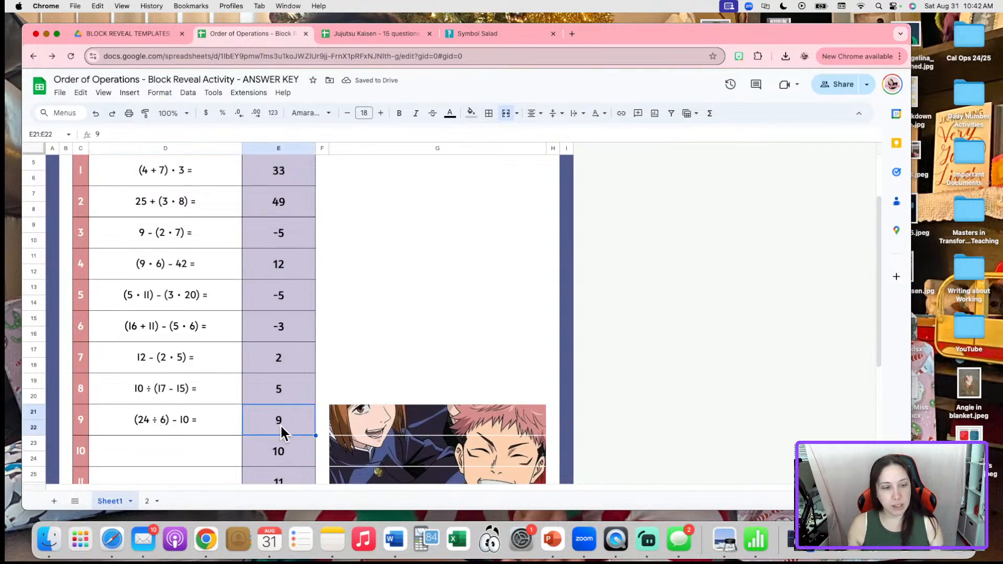
{"action": "type", "text": "-6"}
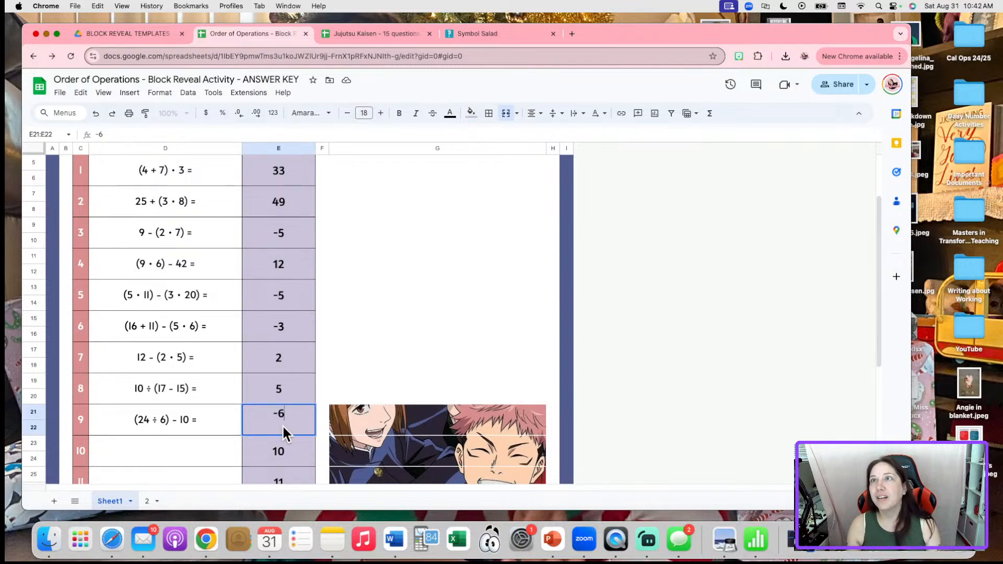
{"action": "left_click", "coordinate": [168, 438]}
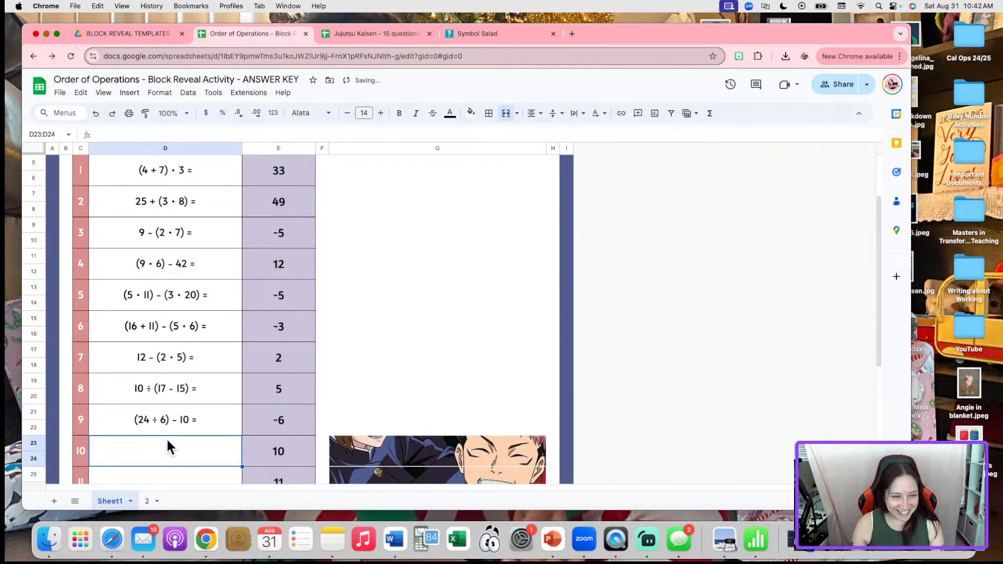
Enter problem 10 as '50 - (4 • 9) =' with answer 14, using the dot from Symbol Salad
{"action": "scroll", "coordinate": [178, 388], "scroll_direction": "down", "scroll_amount": 3}
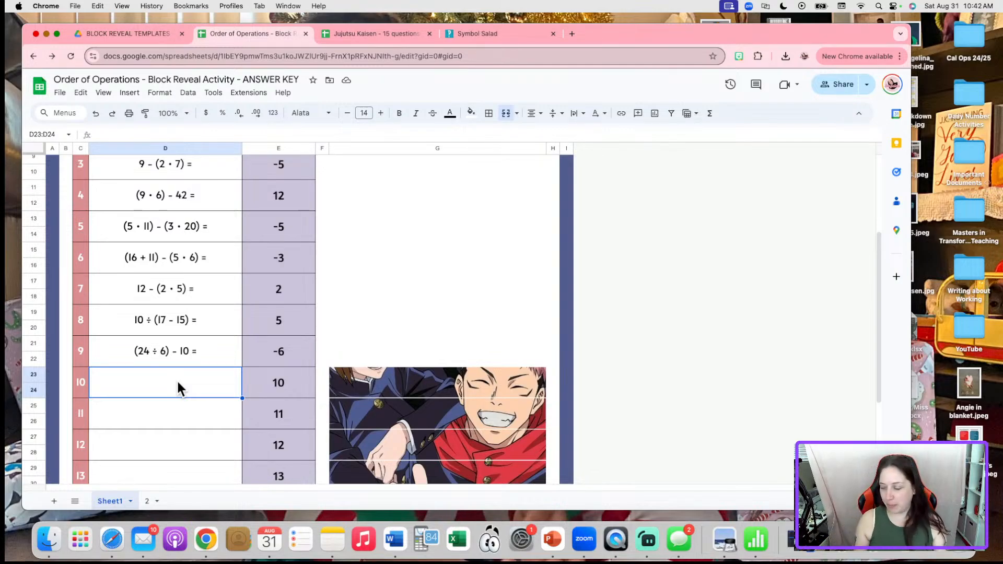
{"action": "type", "text": "50 - "}
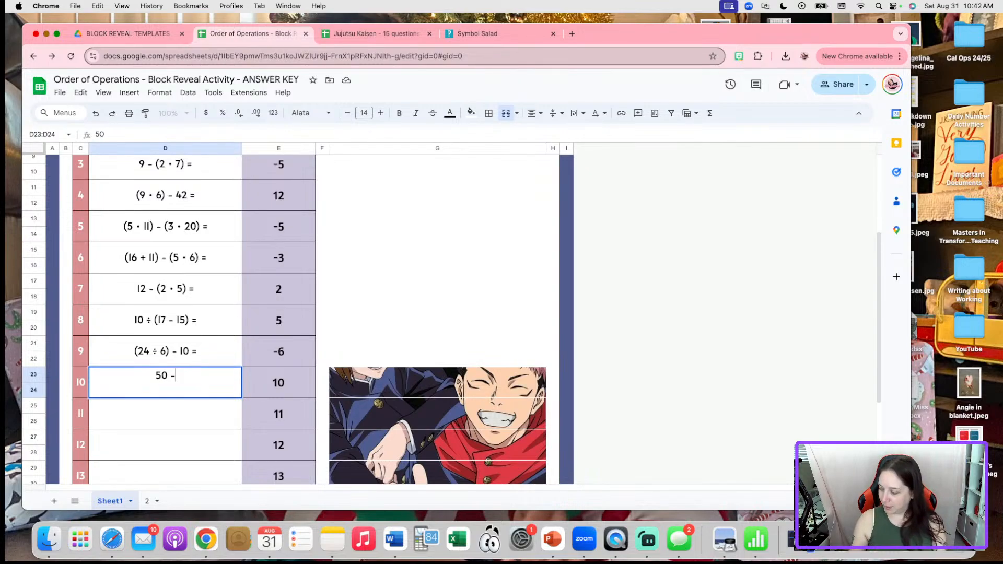
{"action": "type", "text": "(4"}
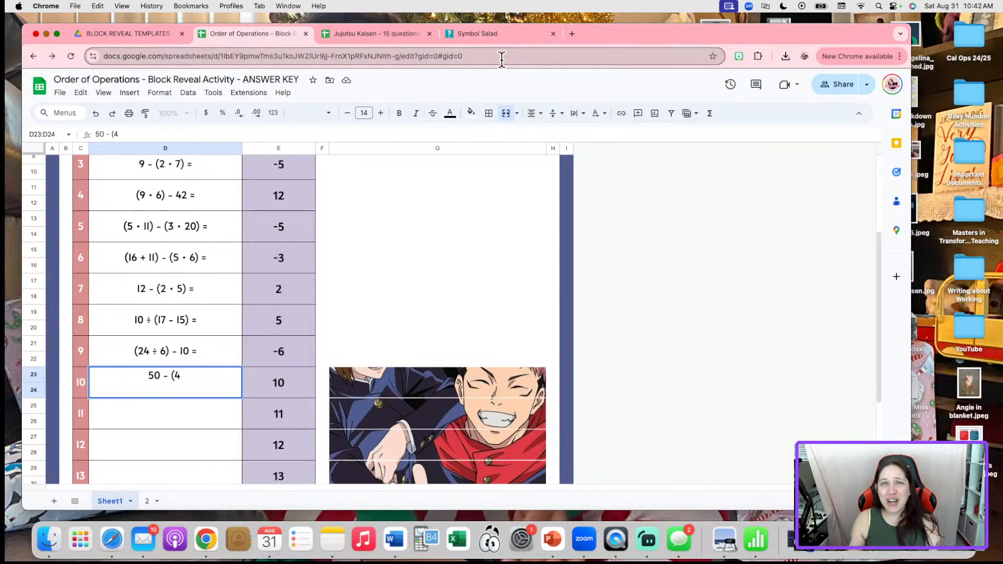
{"action": "left_click", "coordinate": [469, 32]}
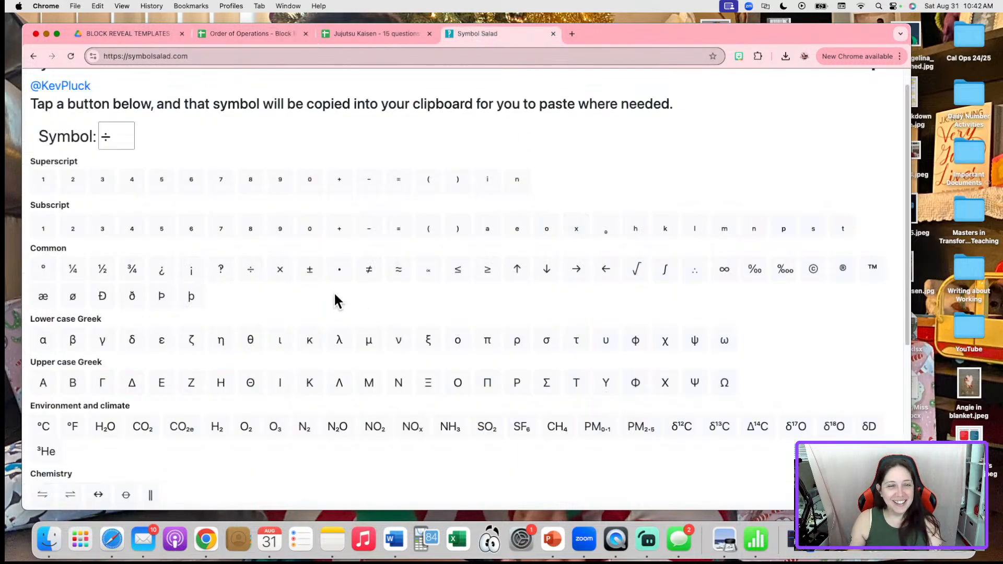
{"action": "left_click", "coordinate": [344, 276]}
{"action": "left_click", "coordinate": [244, 31]}
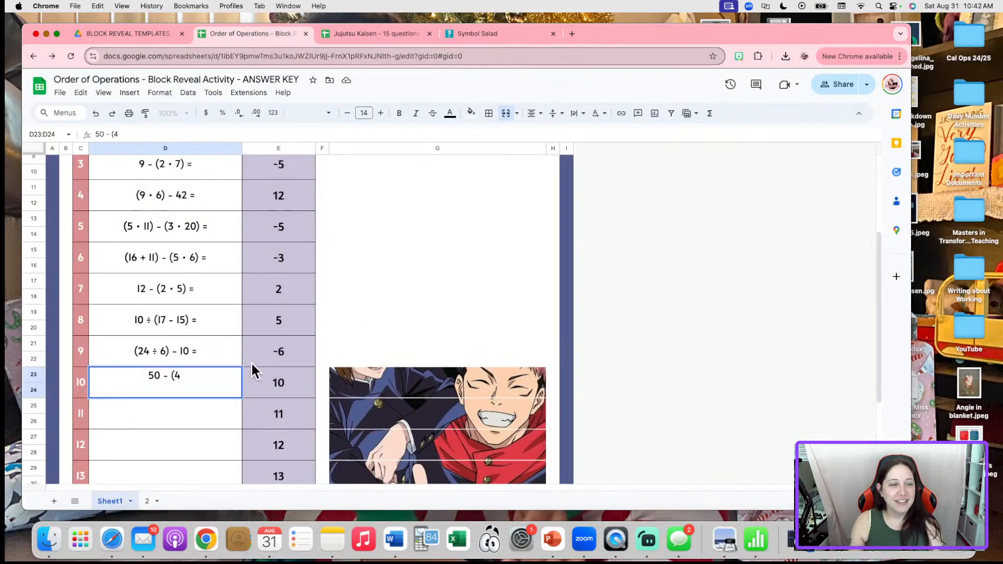
{"action": "key", "text": "super+v"}
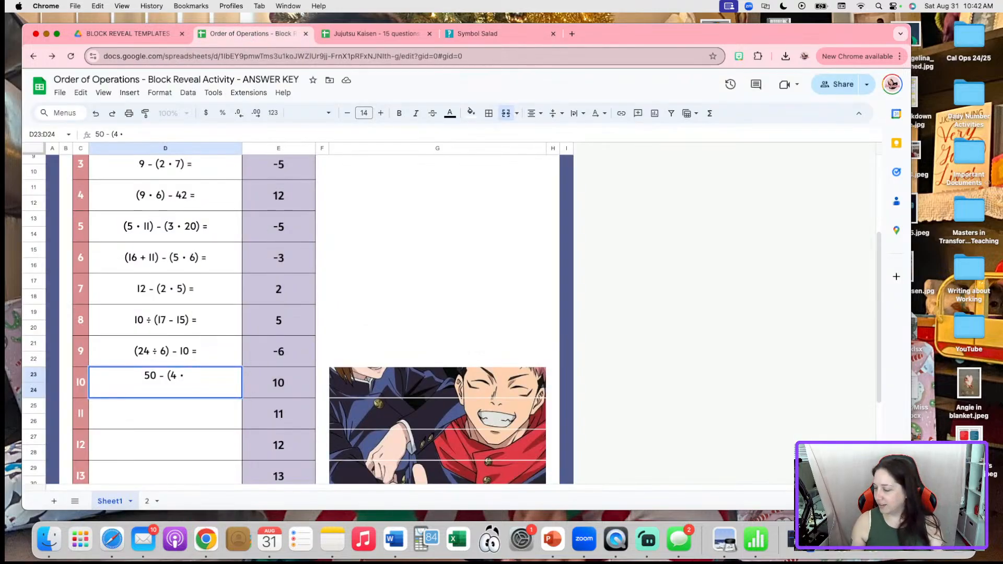
{"action": "type", "text": "9) ="}
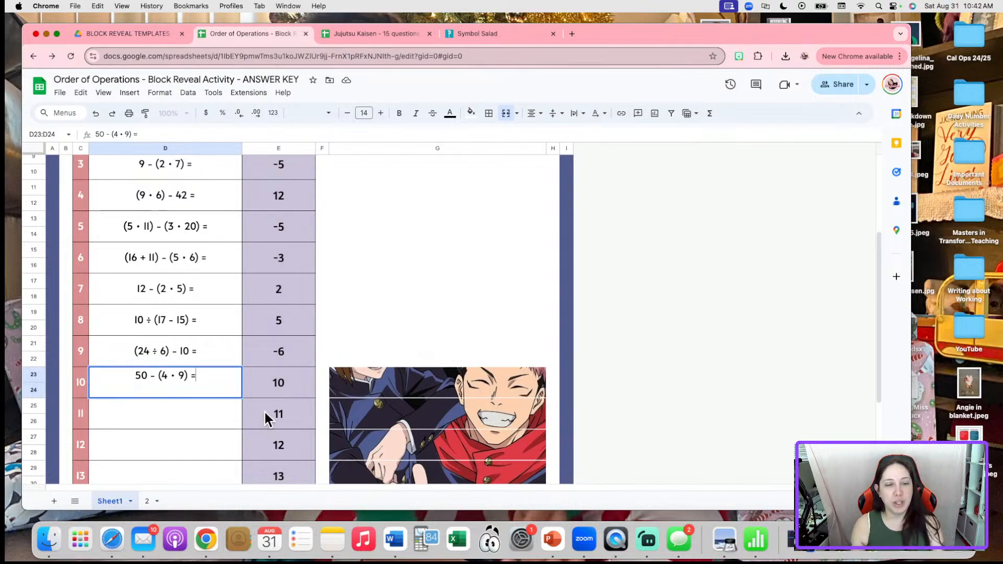
{"action": "left_click", "coordinate": [274, 387]}
{"action": "key", "text": "BackSpace"}
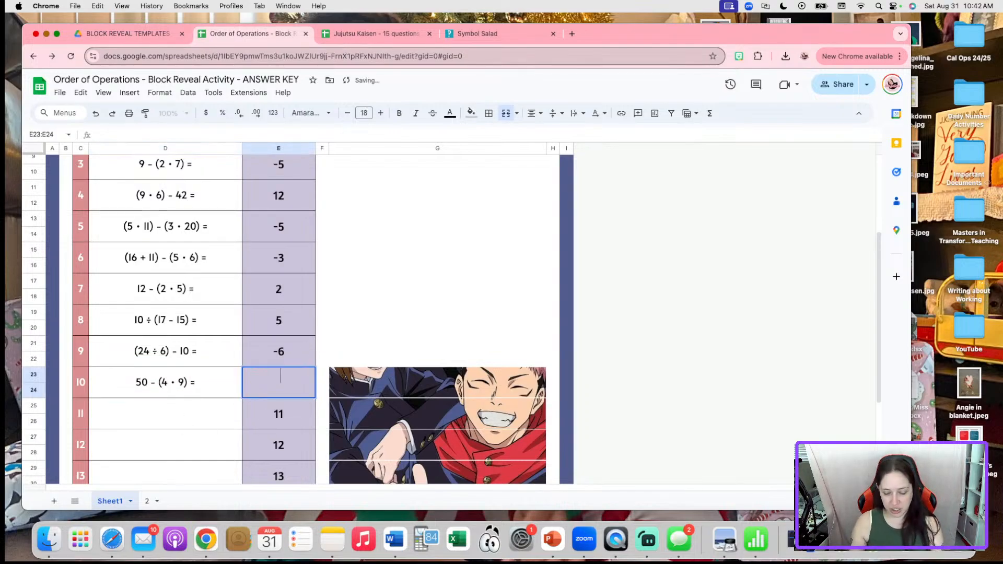
{"action": "type", "text": "14"}
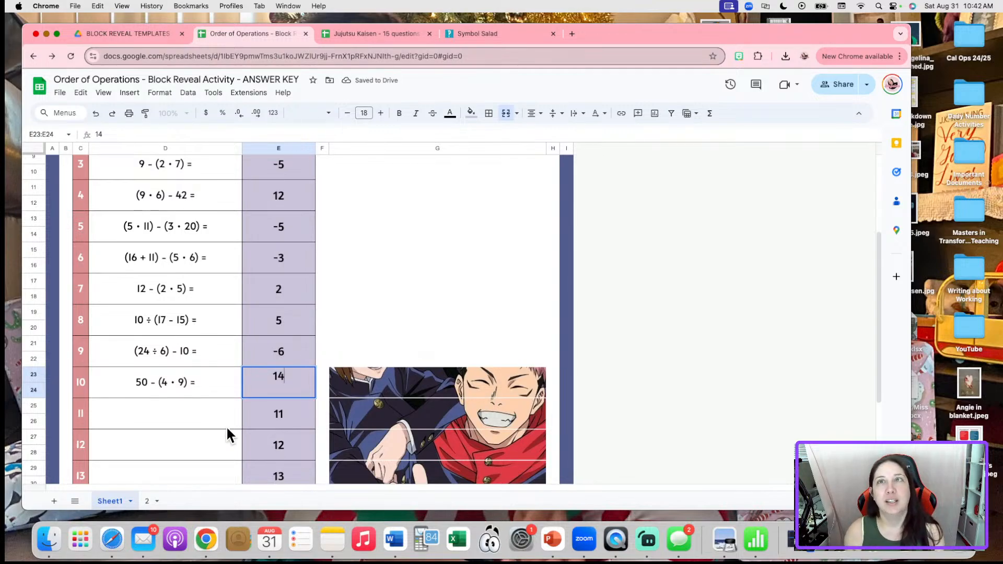
{"action": "left_click", "coordinate": [226, 425]}
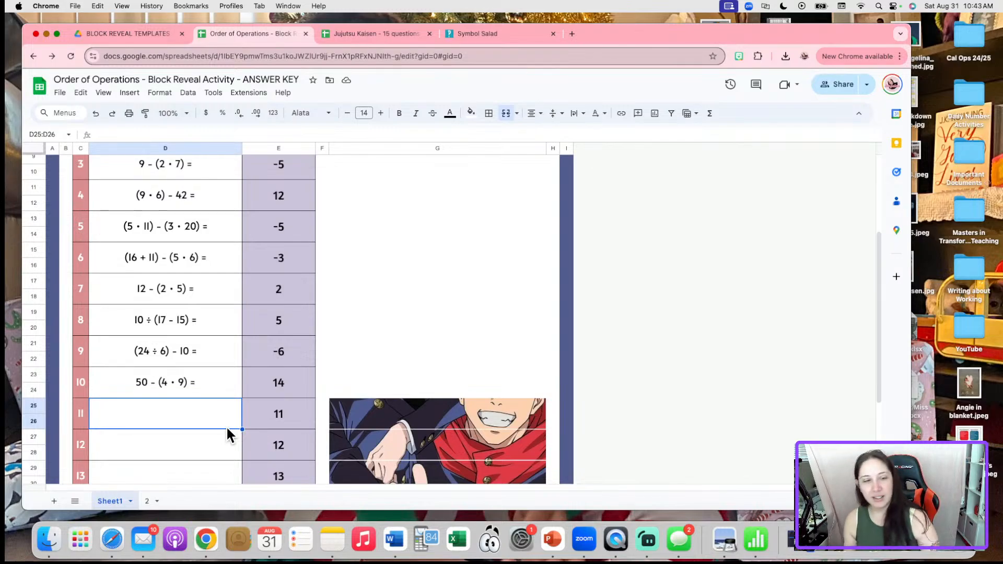
Copy the ÷ sign from Symbol Salad for the next problem
{"action": "left_click", "coordinate": [495, 34]}
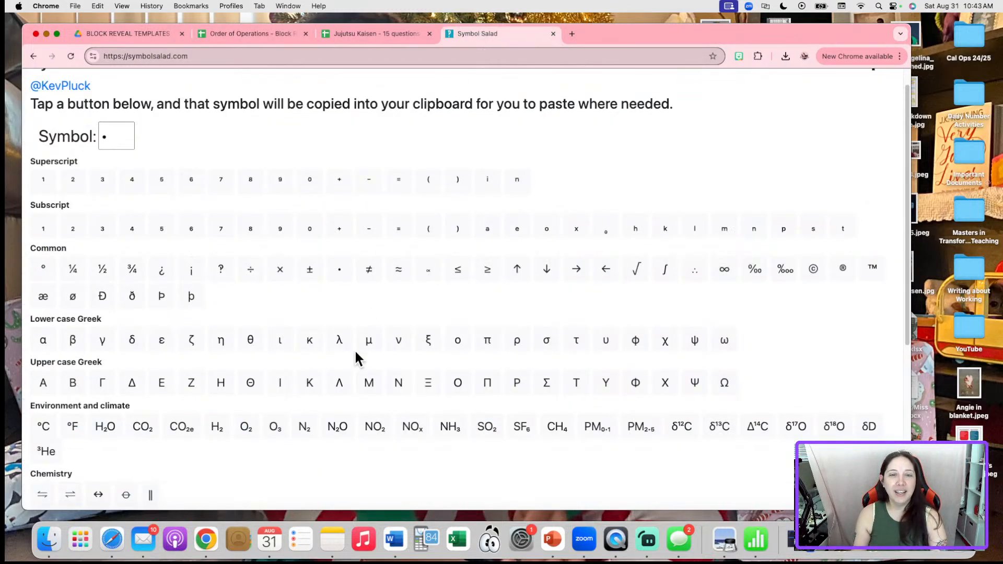
{"action": "left_click", "coordinate": [257, 272]}
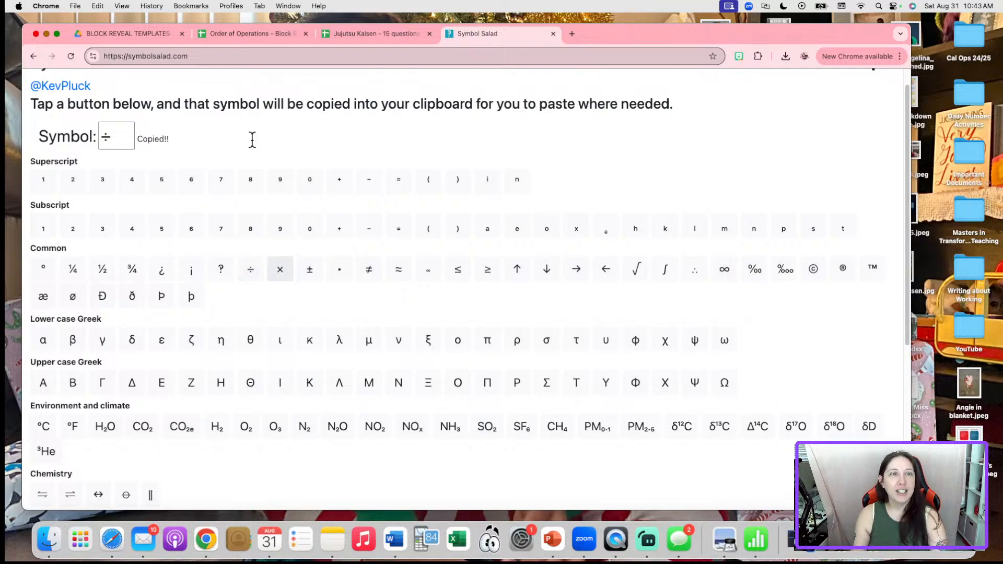
{"action": "left_click", "coordinate": [252, 34]}
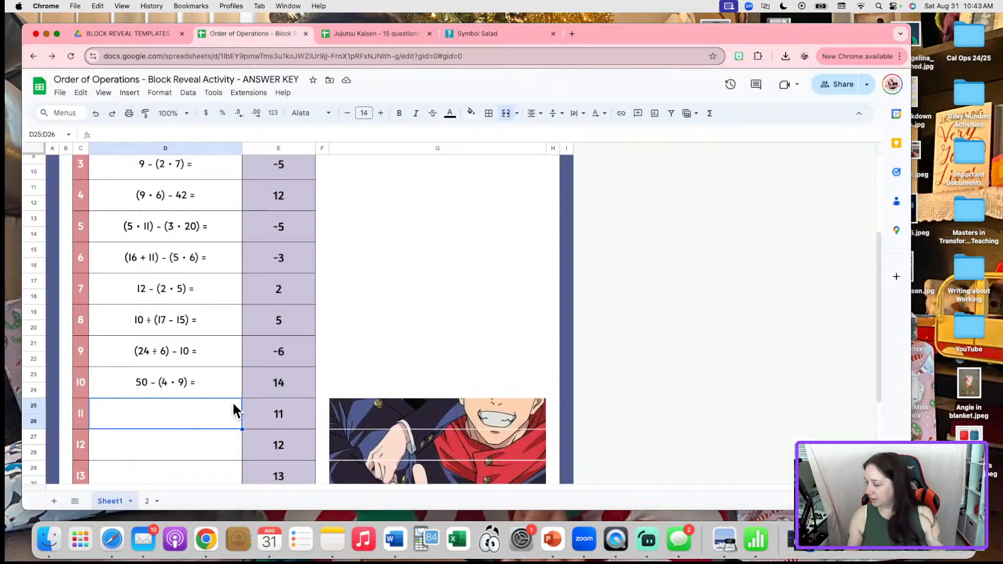
Enter problem 11 as '(60 ÷ 10) - 8 =' with answer -2
{"action": "type", "text": "(60"}
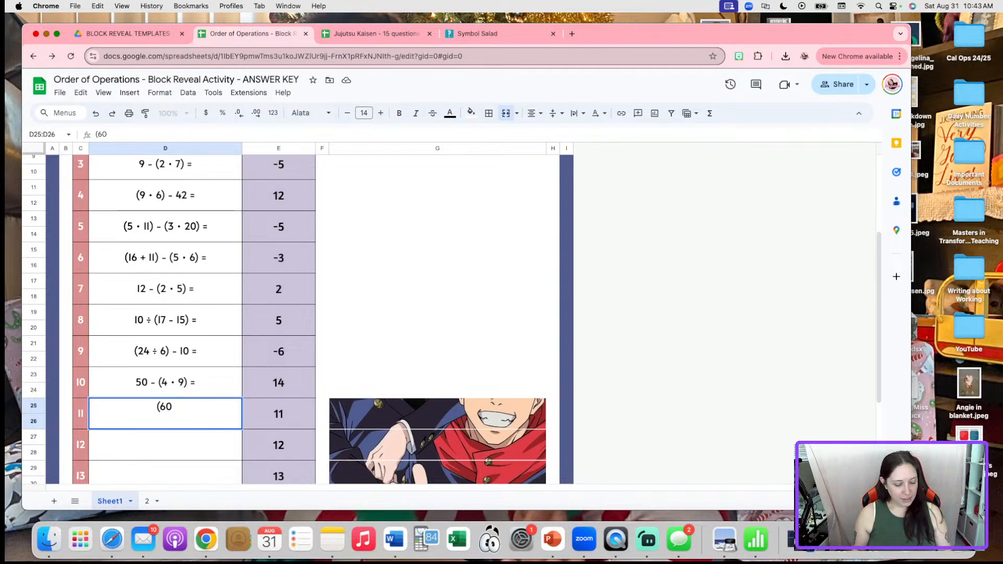
{"action": "type", "text": "÷"}
{"action": "type", "text": "10)"}
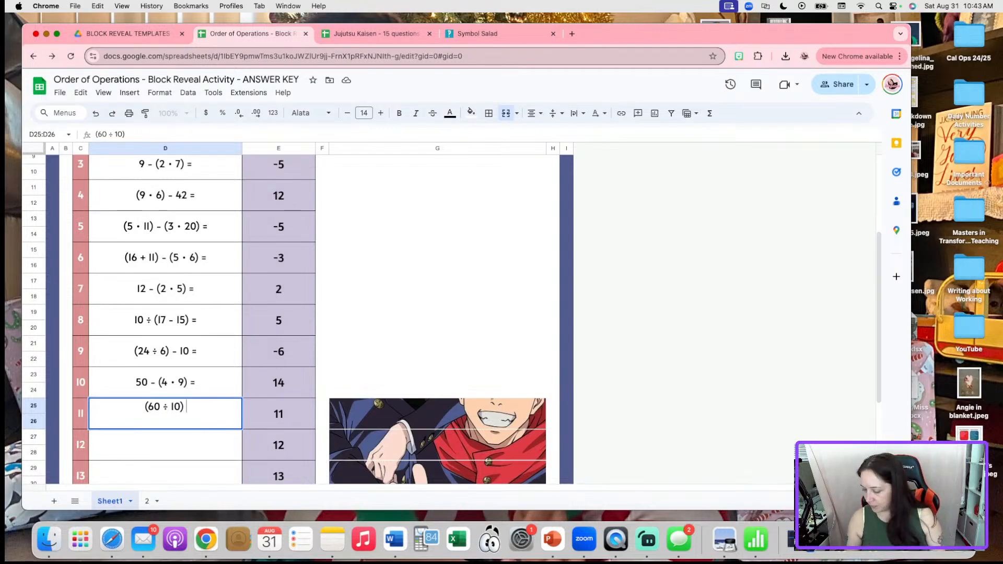
{"action": "type", "text": " - 8 ="}
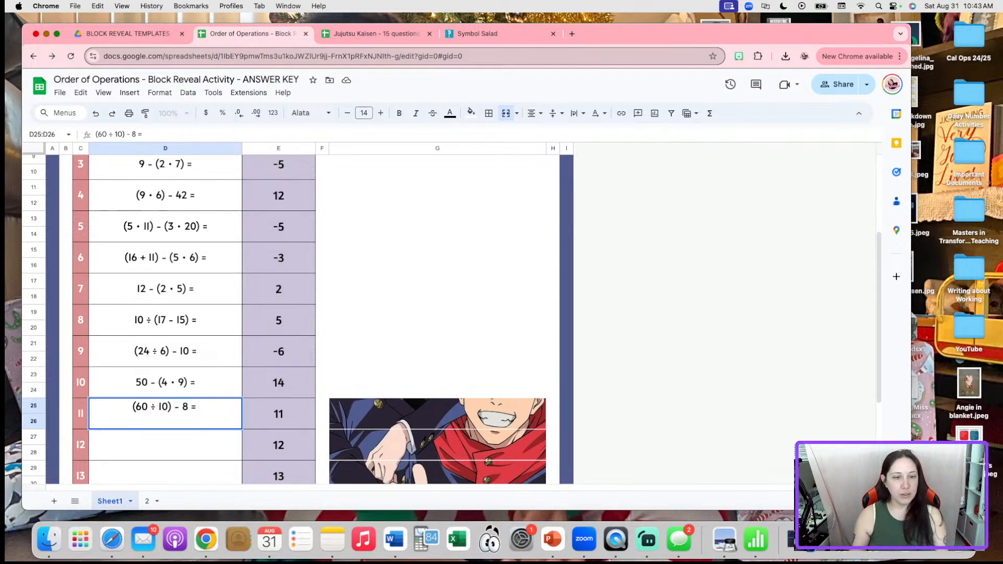
{"action": "left_click", "coordinate": [283, 416]}
{"action": "type", "text": "-2"}
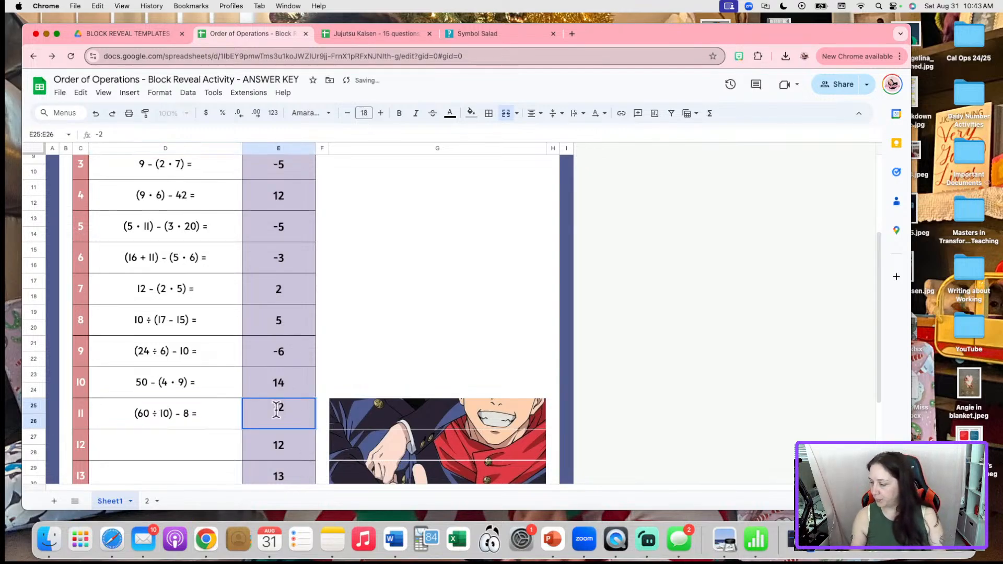
{"action": "left_click", "coordinate": [213, 440]}
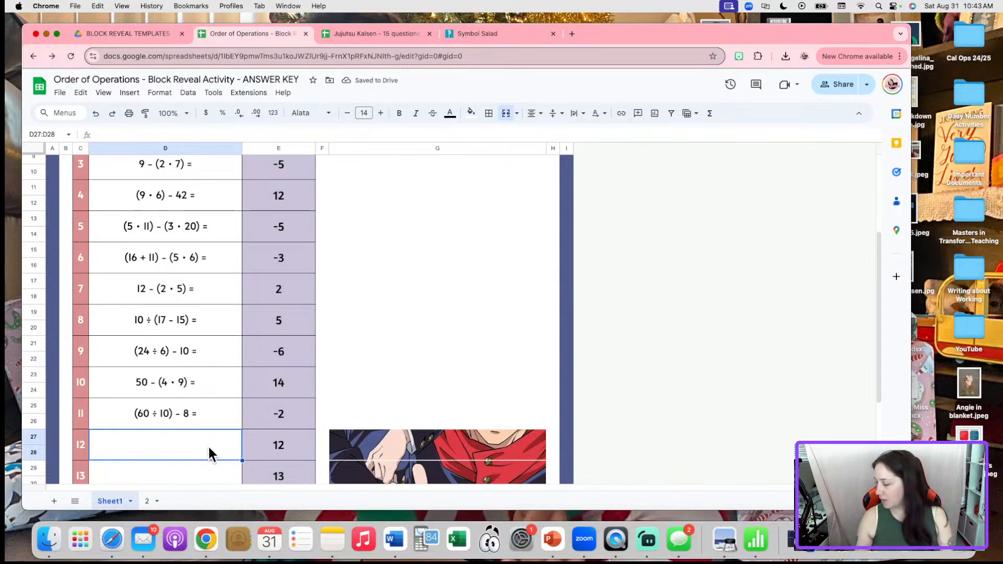
Enter problem 12 as '3 • (12 - 4) =' with answer 24, using the dot from Symbol Salad
{"action": "type", "text": "3"}
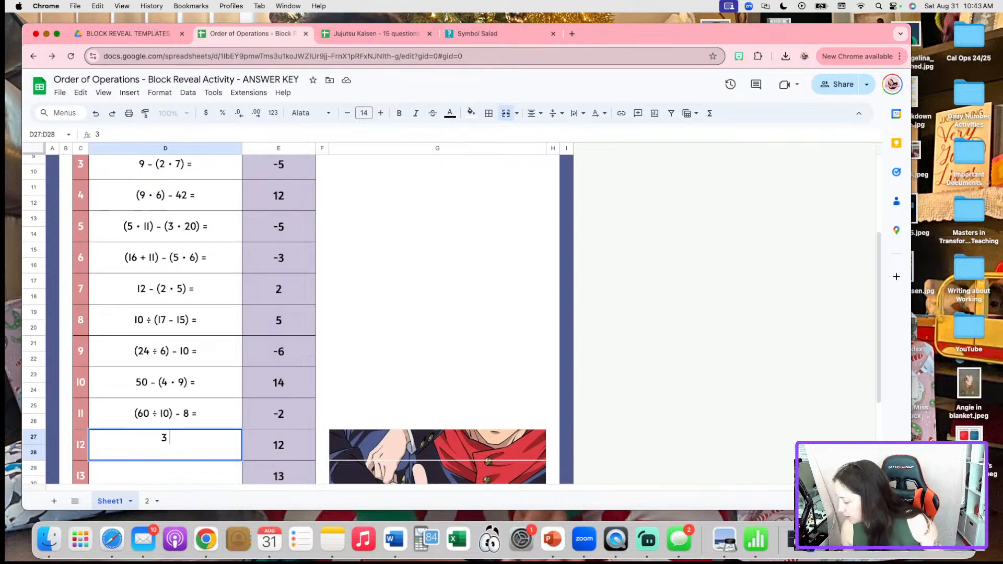
{"action": "left_click", "coordinate": [510, 32]}
{"action": "left_click", "coordinate": [339, 269]}
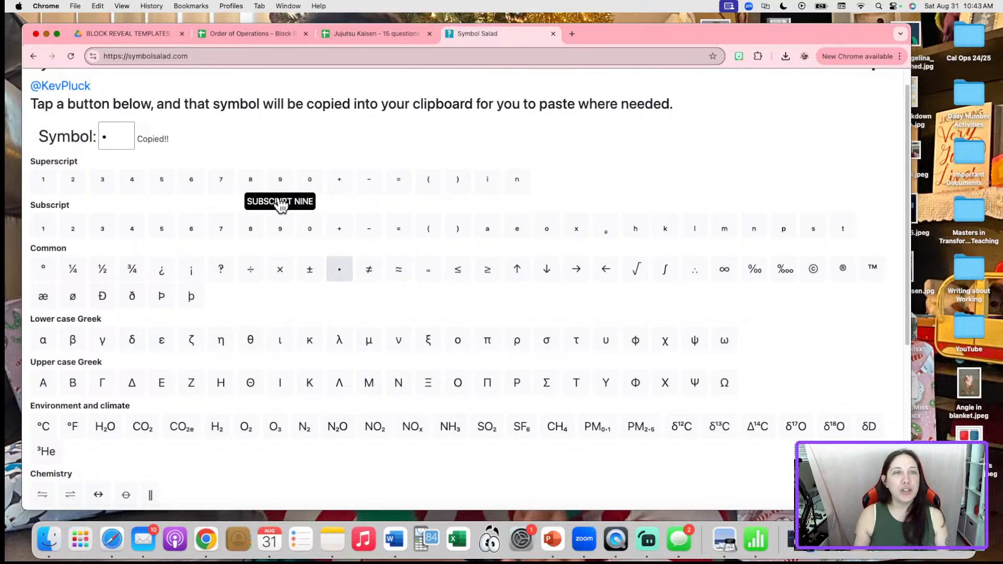
{"action": "left_click", "coordinate": [242, 33]}
{"action": "type", "text": "•"}
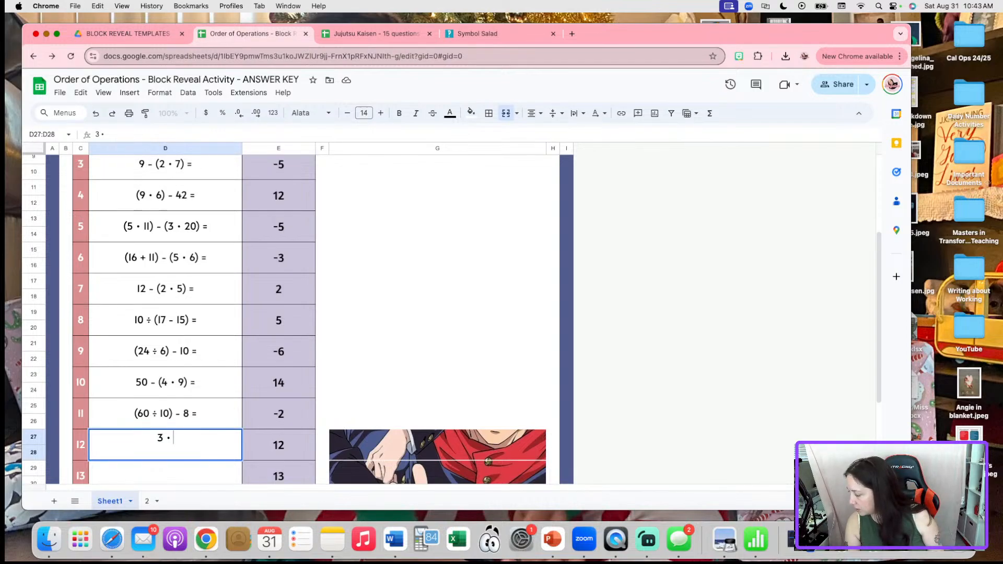
{"action": "type", "text": "("}
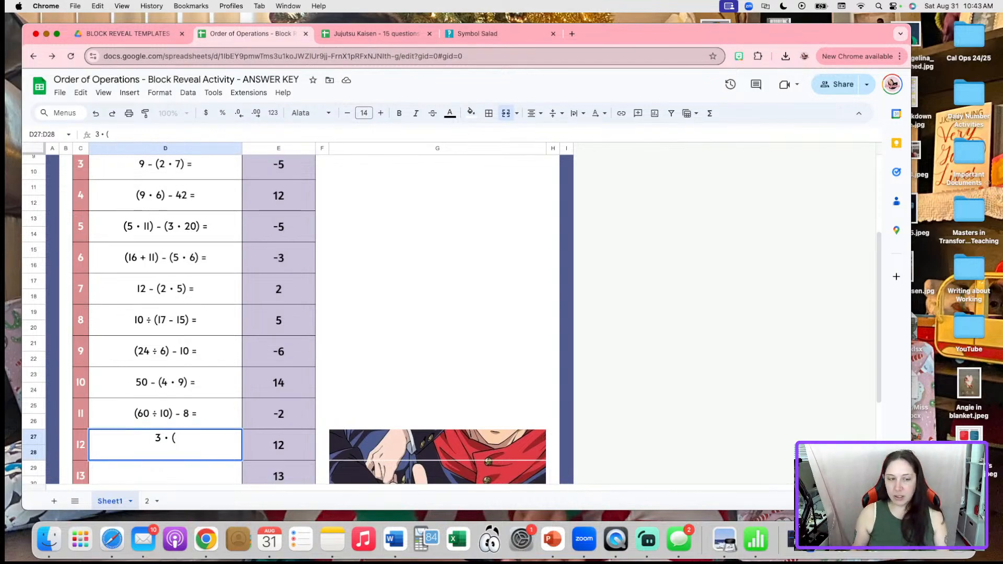
{"action": "type", "text": "12 - 4)"}
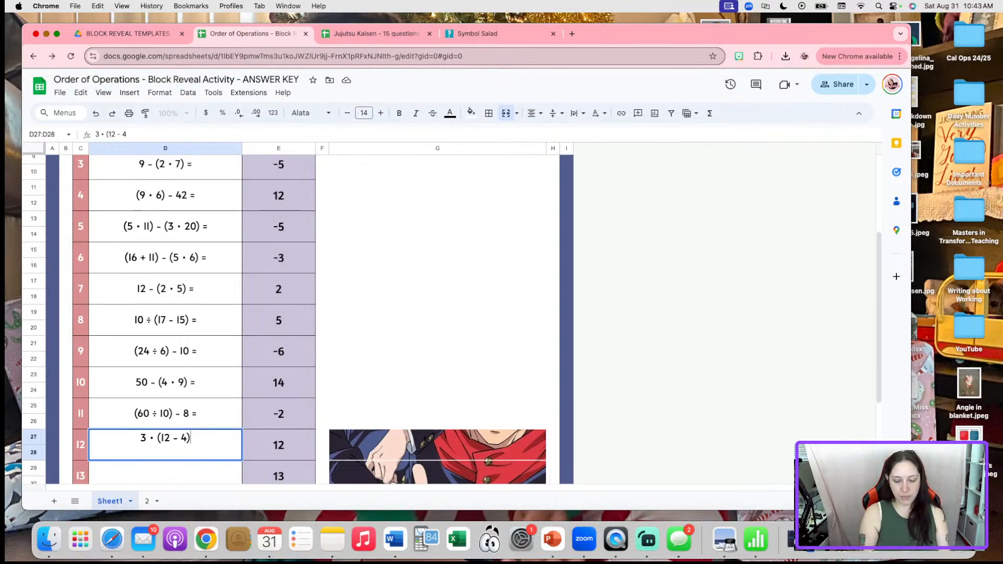
{"action": "type", "text": " ="}
{"action": "left_click", "coordinate": [292, 453]}
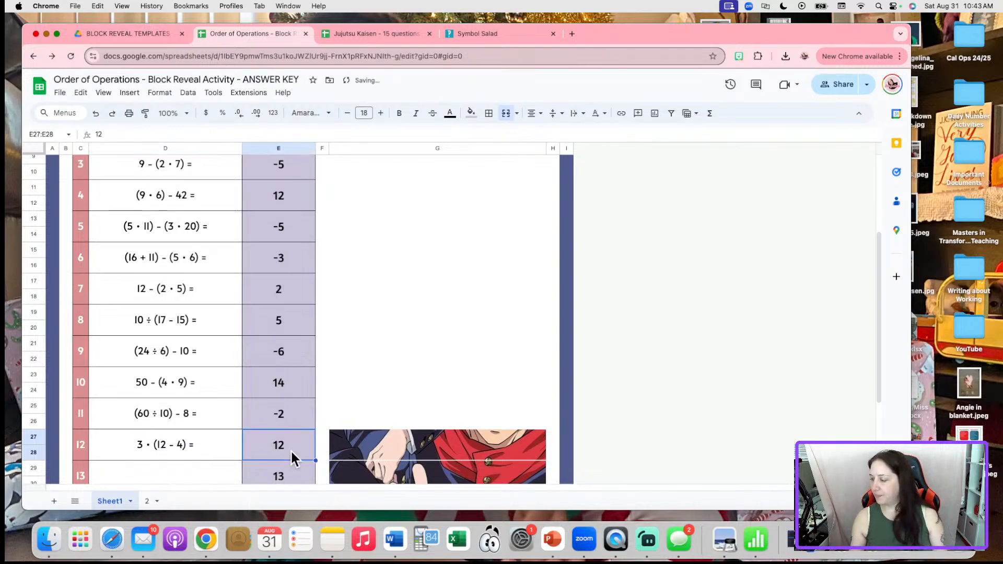
{"action": "type", "text": "24"}
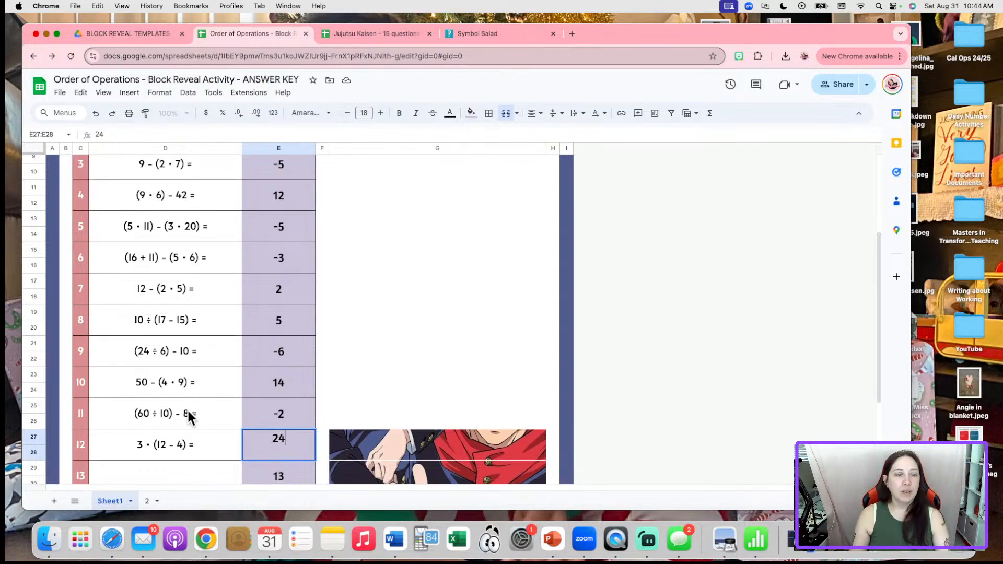
{"action": "left_click", "coordinate": [183, 467]}
Start question 13 by pasting the ½ symbol from Symbol Salad into its cell
{"action": "scroll", "coordinate": [220, 390], "scroll_direction": "down", "scroll_amount": 3}
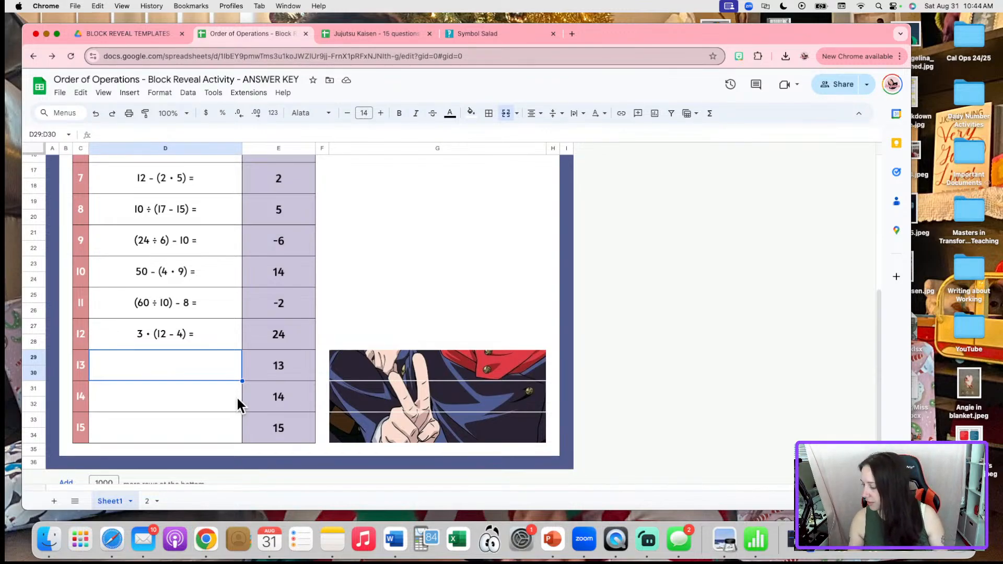
{"action": "left_click", "coordinate": [488, 33]}
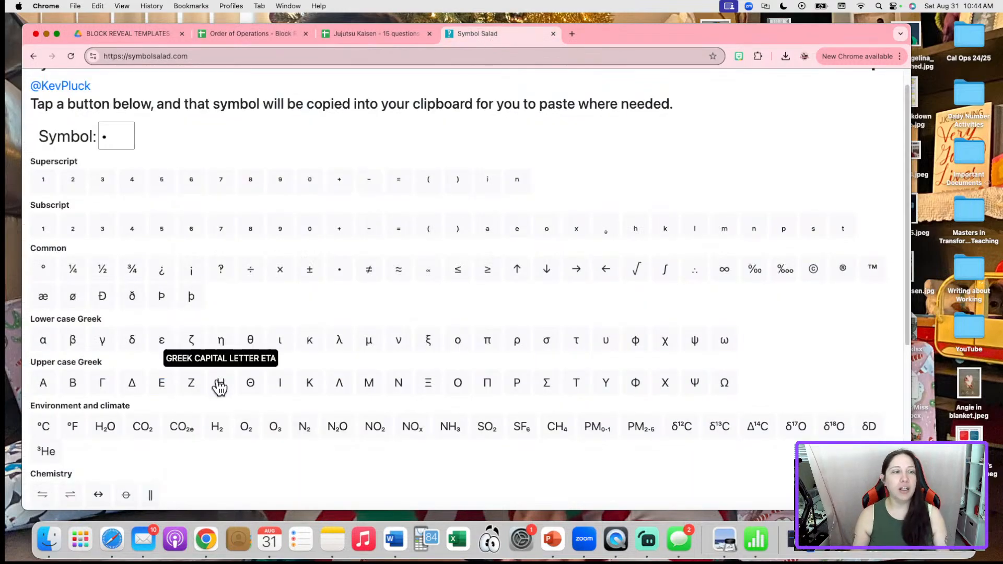
{"action": "left_click", "coordinate": [102, 269]}
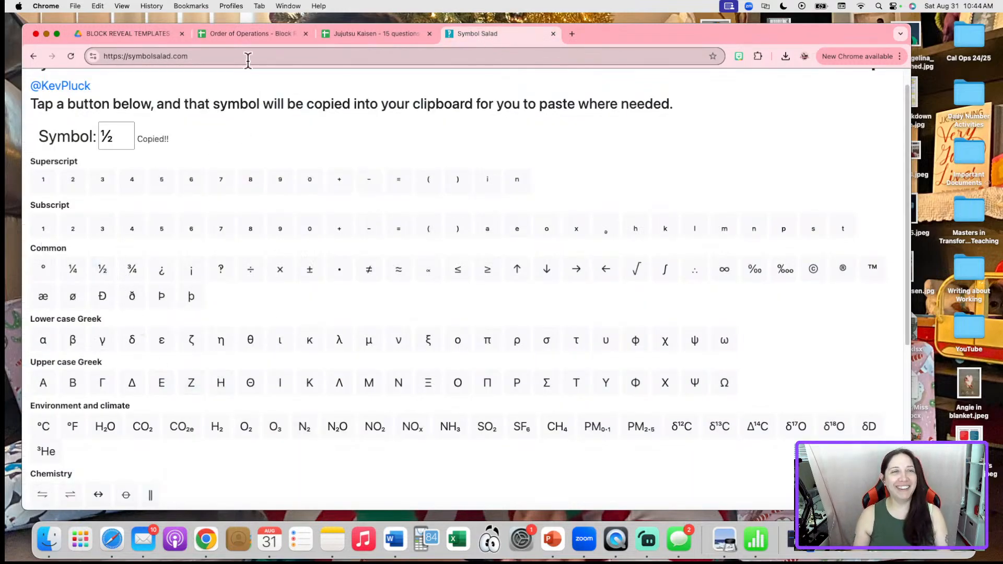
{"action": "left_click", "coordinate": [249, 35]}
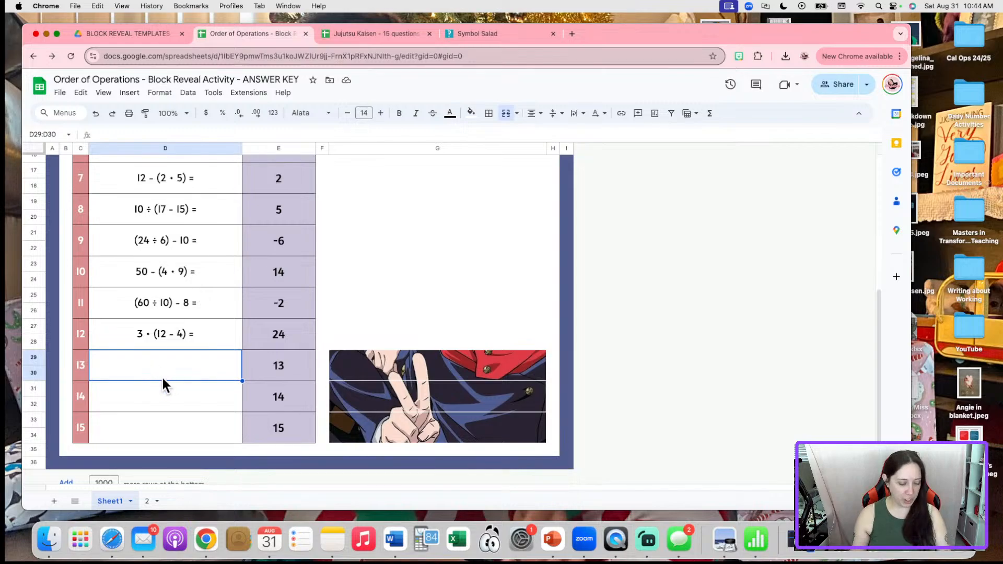
{"action": "double_click", "coordinate": [167, 363]}
{"action": "type", "text": "½"}
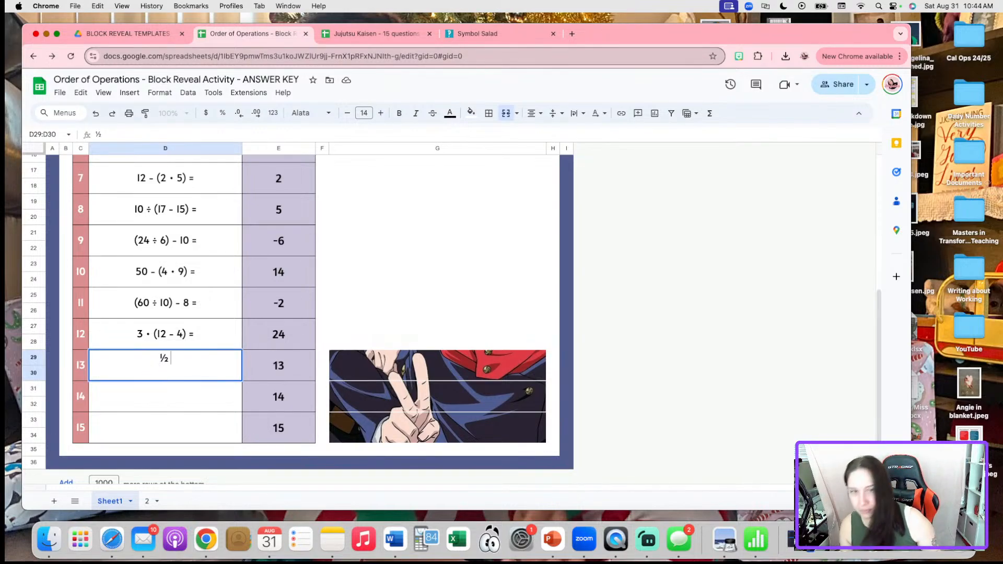
Complete question 13 as '½ • (20 - 4) =' and set its answer to 8
{"action": "left_click", "coordinate": [503, 36]}
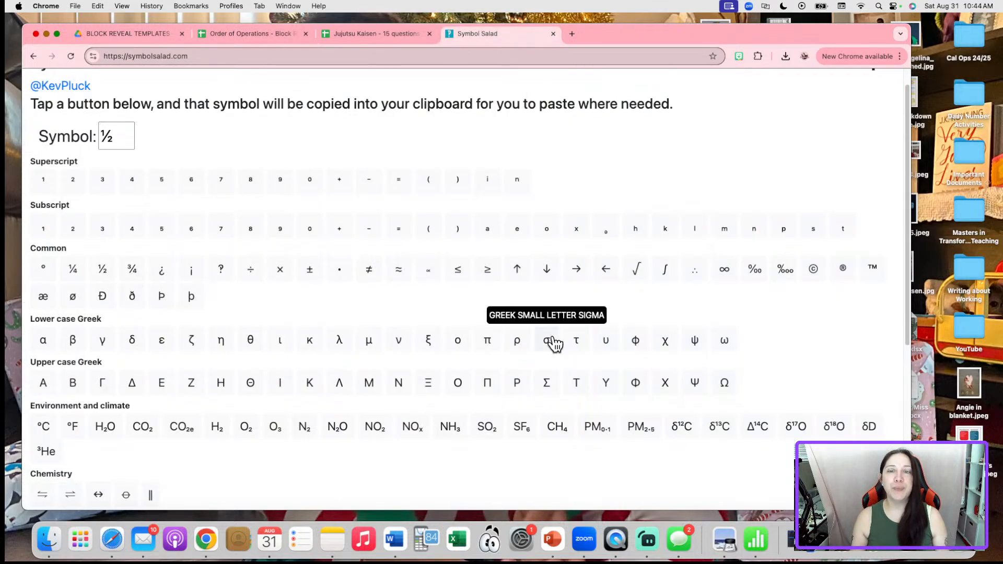
{"action": "left_click", "coordinate": [338, 268]}
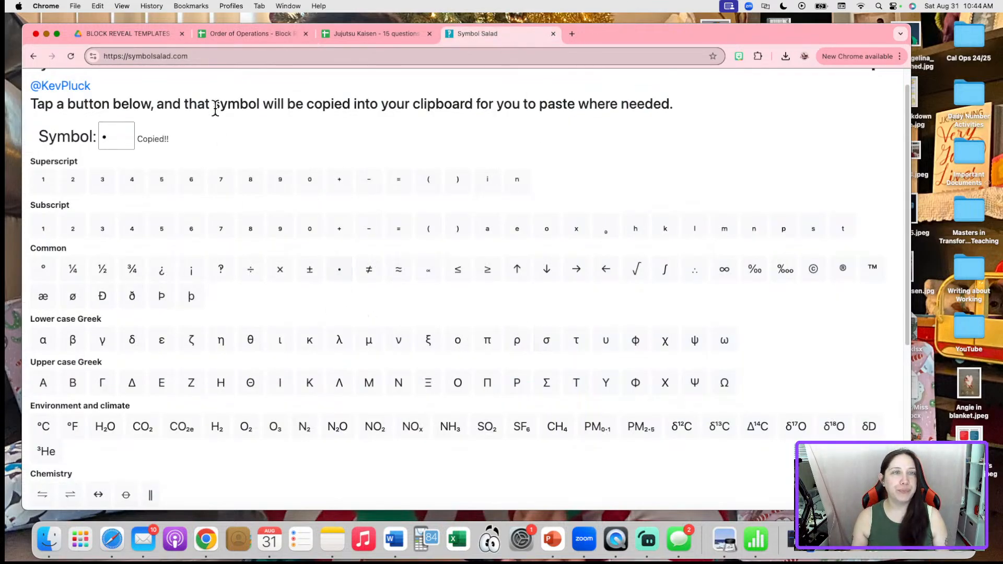
{"action": "left_click", "coordinate": [222, 35]}
{"action": "type", "text": "•"}
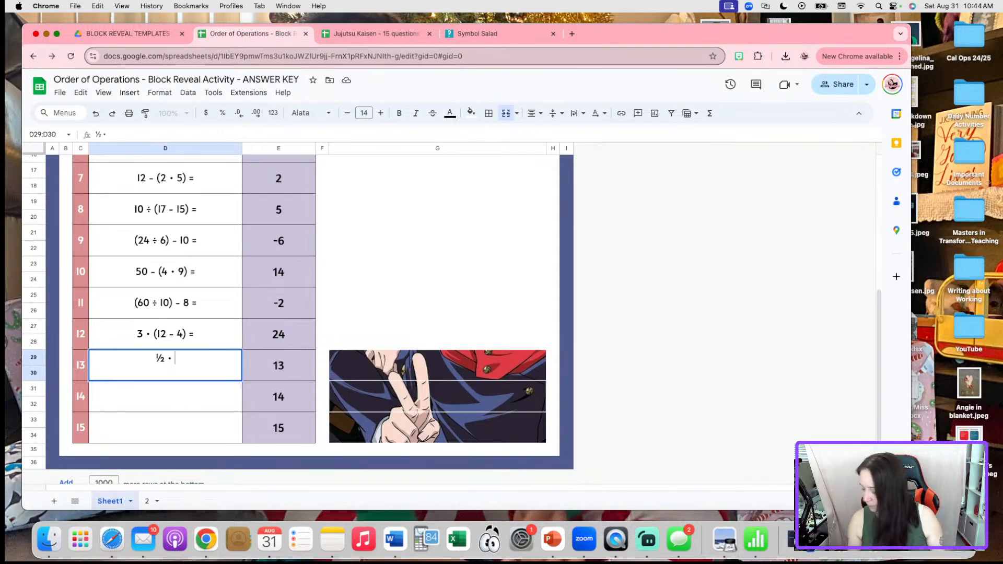
{"action": "type", "text": "(20 - 4"}
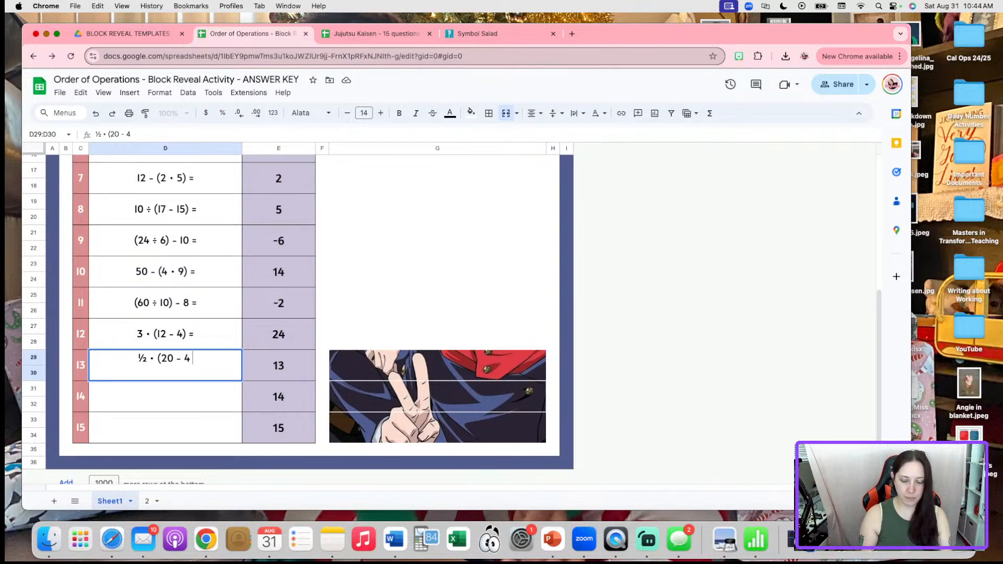
{"action": "type", "text": ")"}
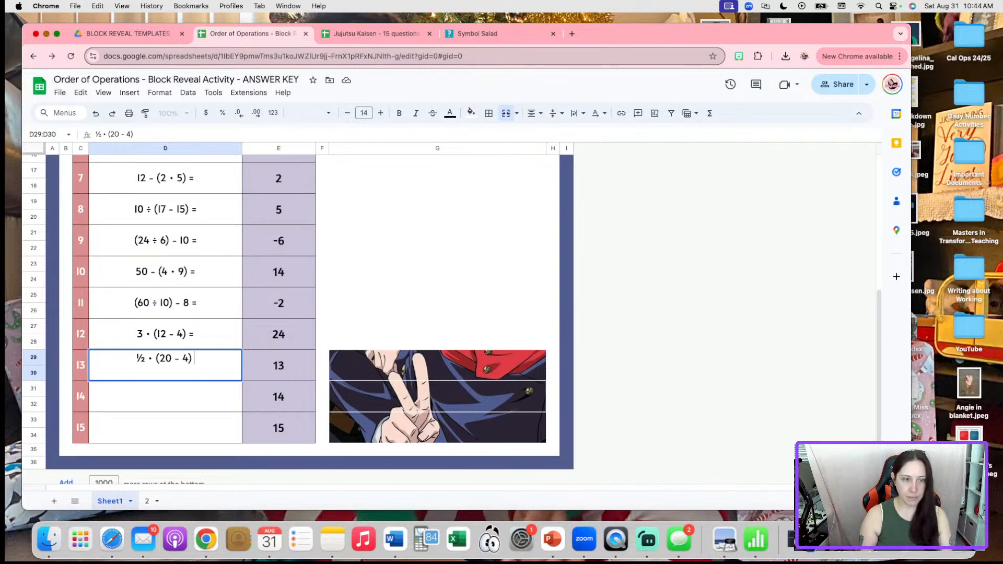
{"action": "type", "text": " ="}
{"action": "left_click", "coordinate": [283, 366]}
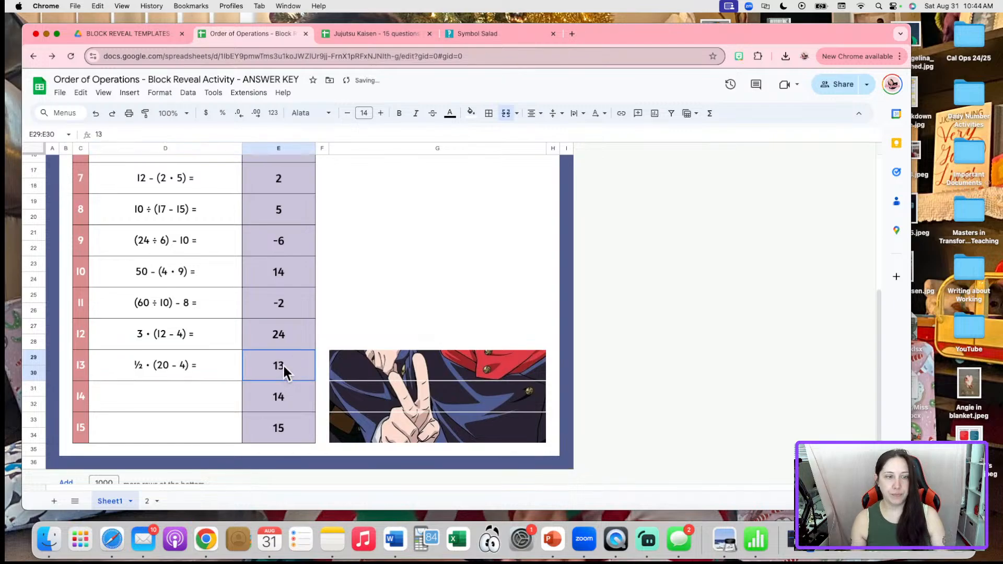
{"action": "type", "text": "8"}
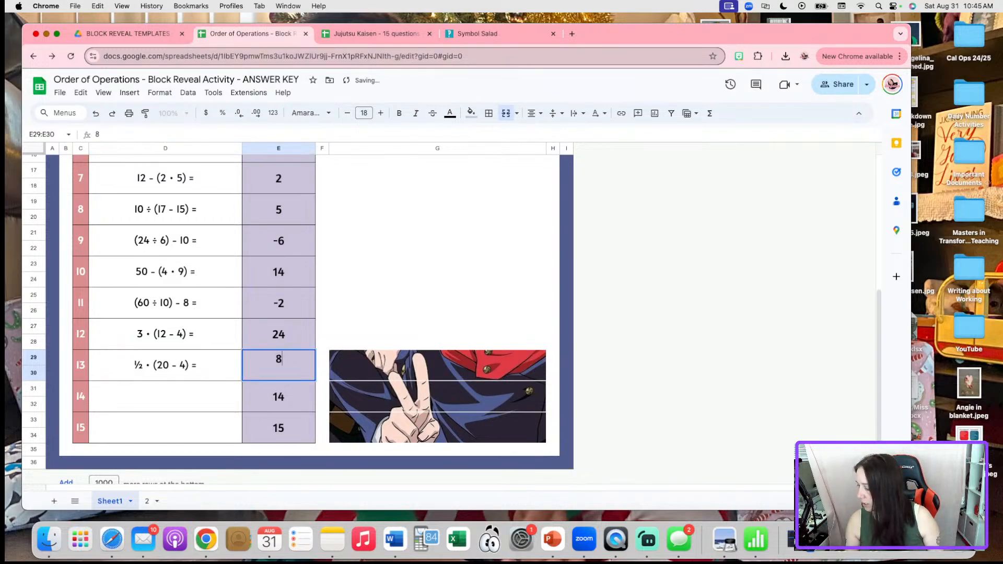
{"action": "left_click", "coordinate": [167, 408]}
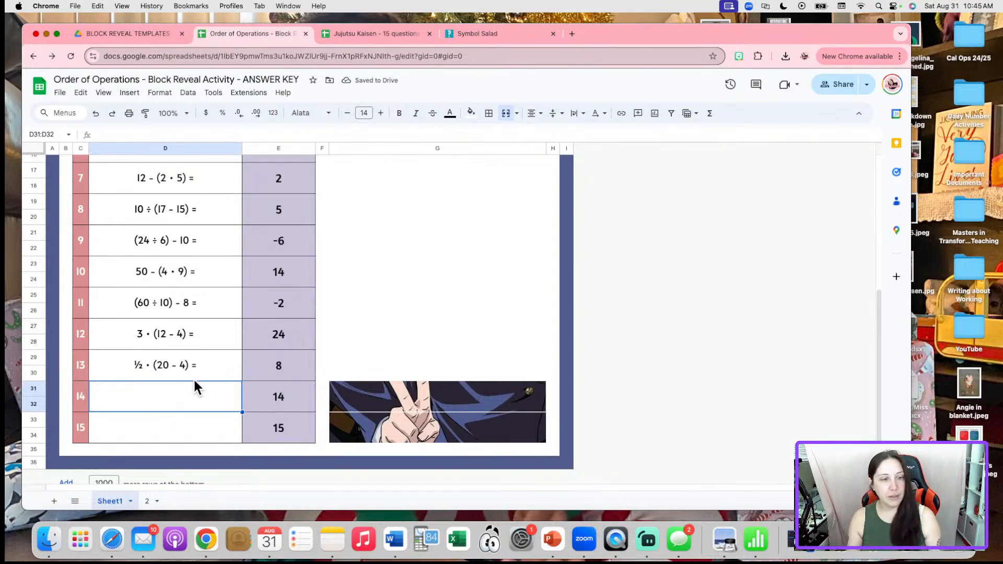
Enter question 14 as '27 ÷ (81 ÷ 9) =' with answer 3, using ÷ from Symbol Salad
{"action": "left_click", "coordinate": [503, 35]}
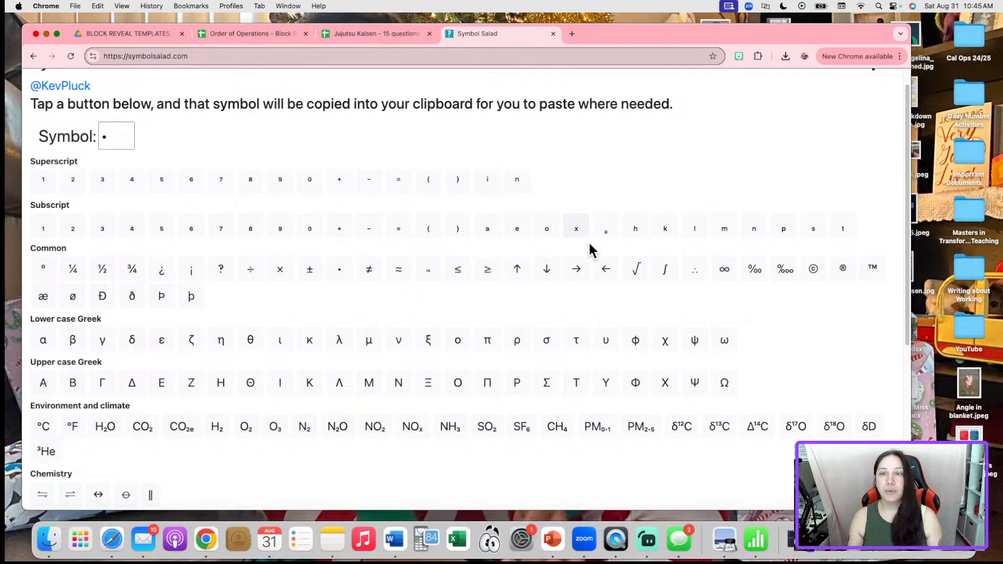
{"action": "left_click", "coordinate": [252, 271]}
{"action": "left_click", "coordinate": [267, 36]}
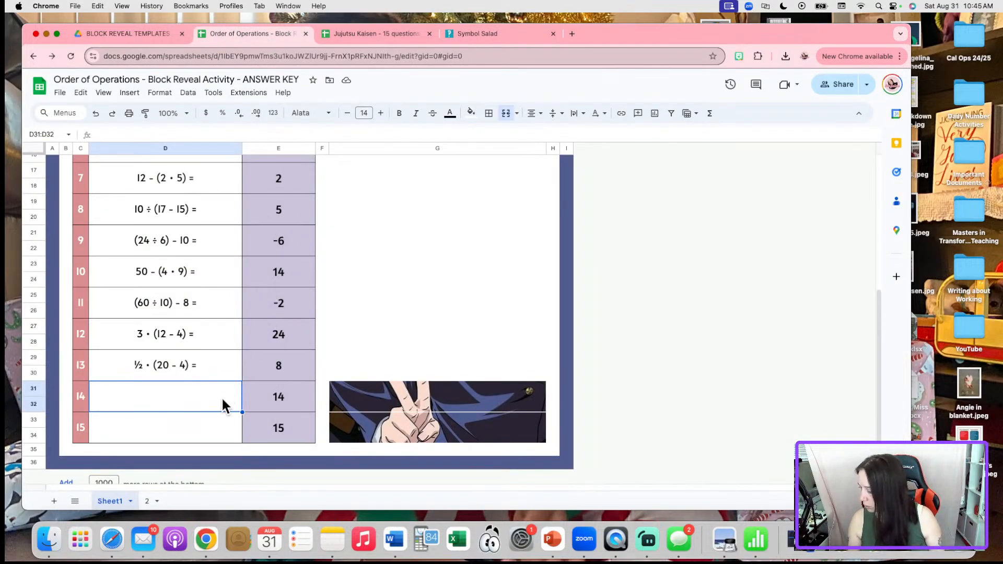
{"action": "type", "text": "27"}
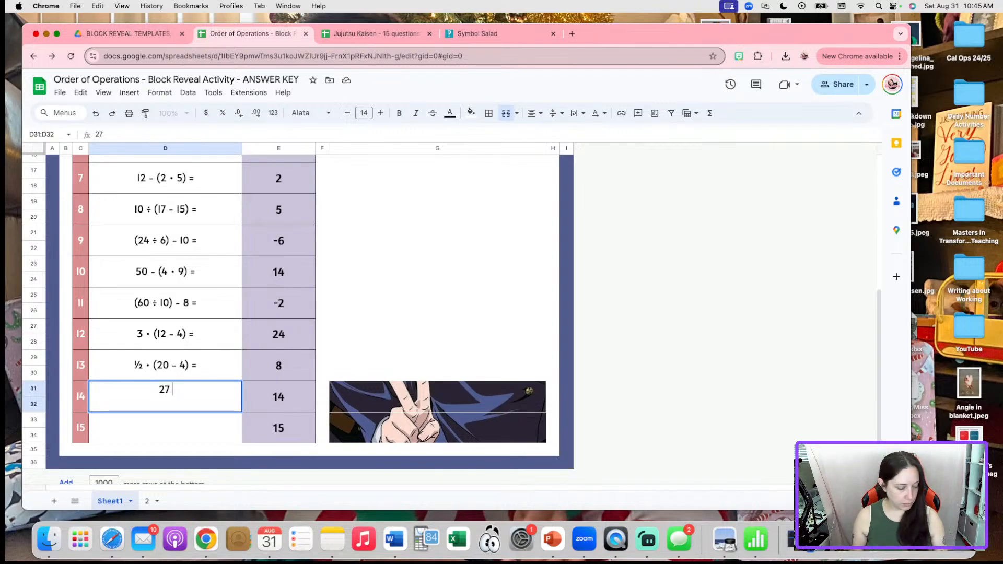
{"action": "type", "text": "÷"}
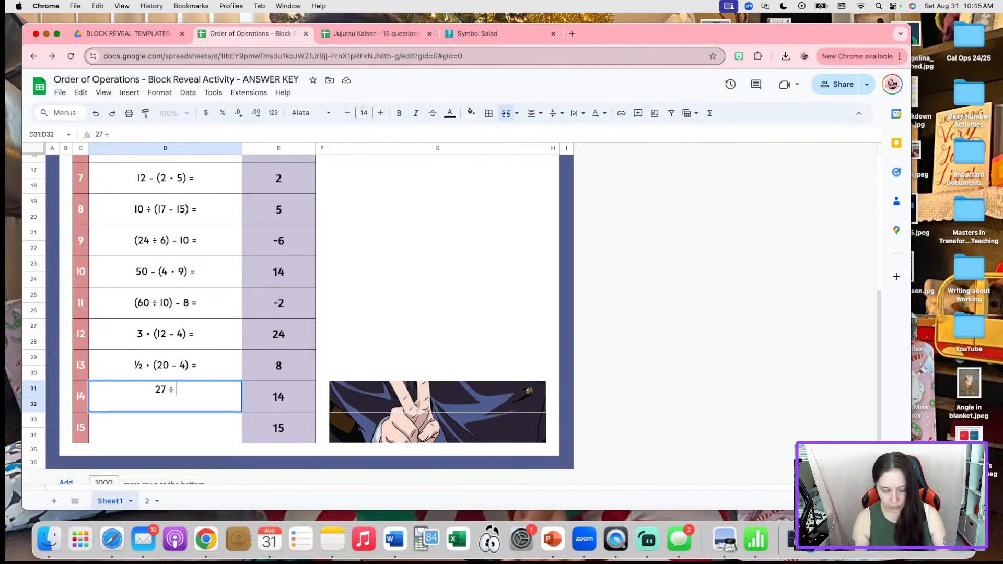
{"action": "type", "text": "(81"}
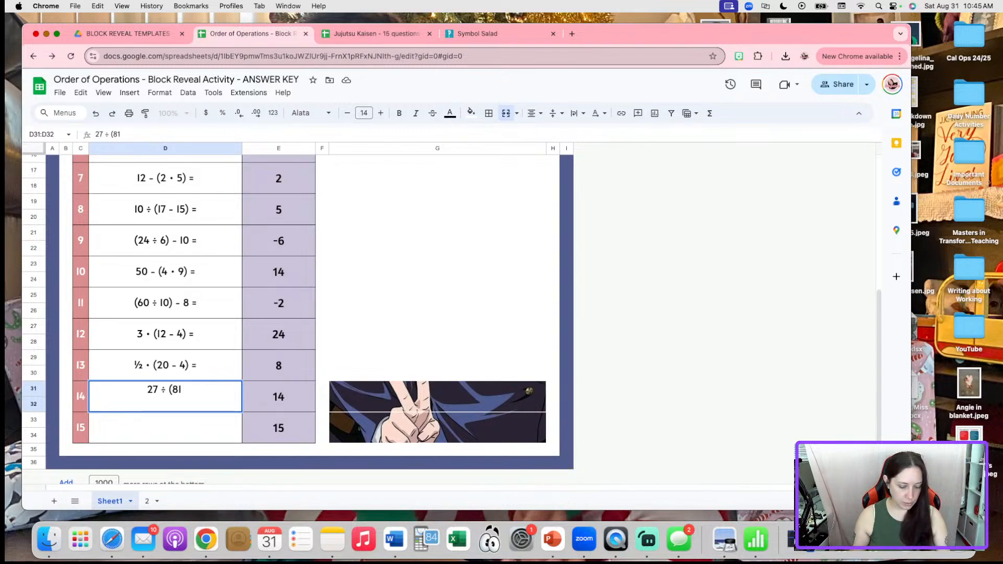
{"action": "type", "text": " ÷ 9)"}
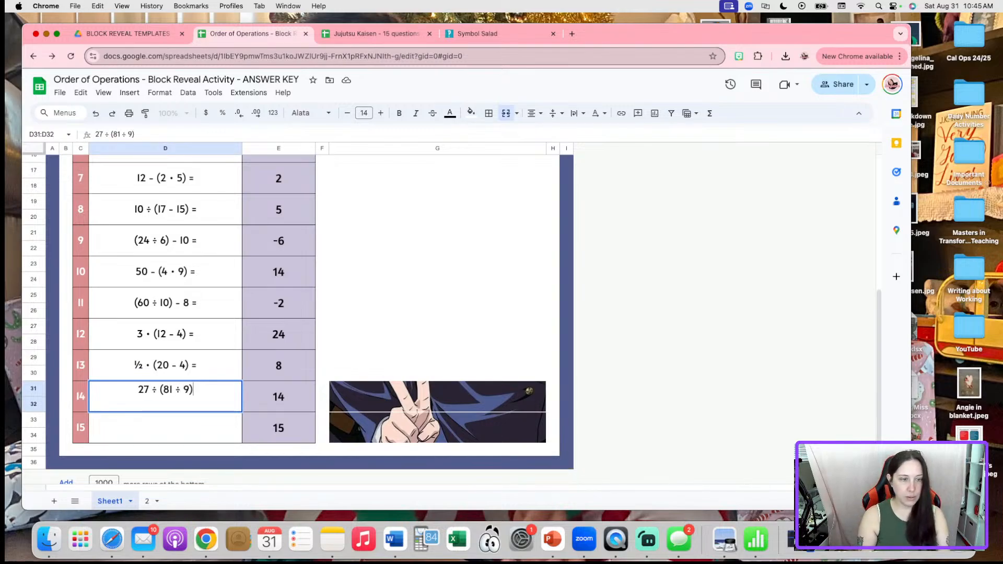
{"action": "type", "text": " ="}
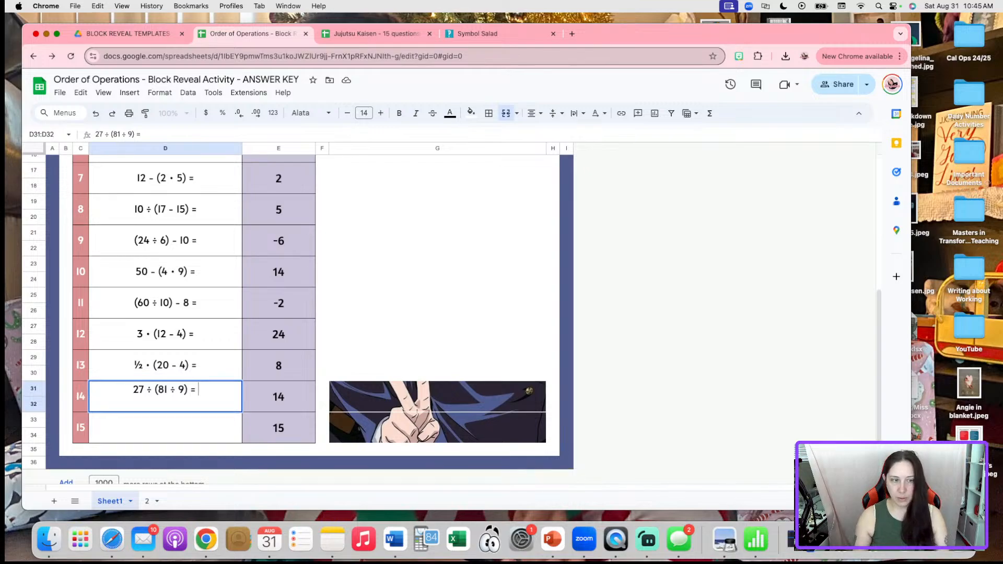
{"action": "left_click", "coordinate": [300, 405]}
{"action": "type", "text": "3"}
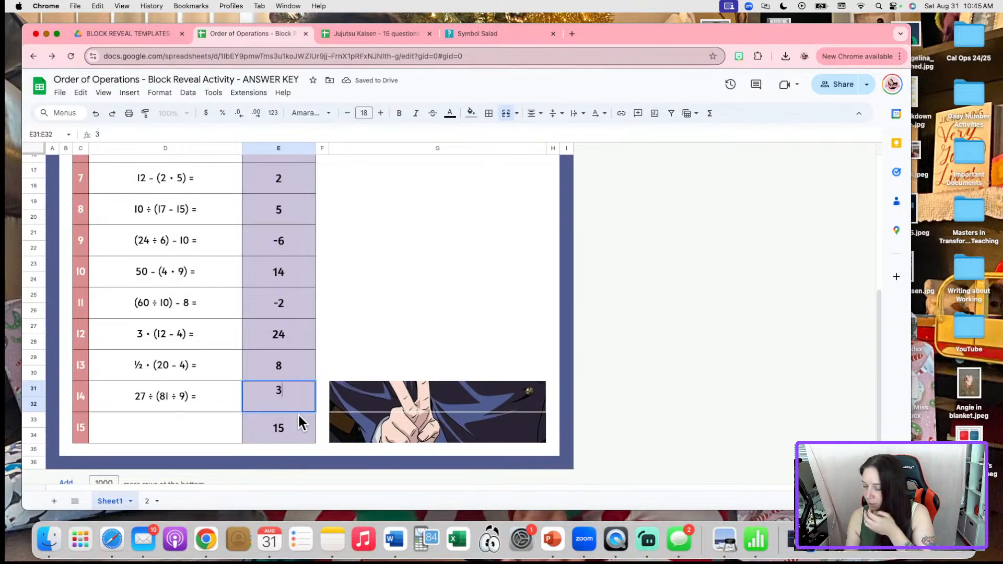
{"action": "left_click", "coordinate": [202, 430]}
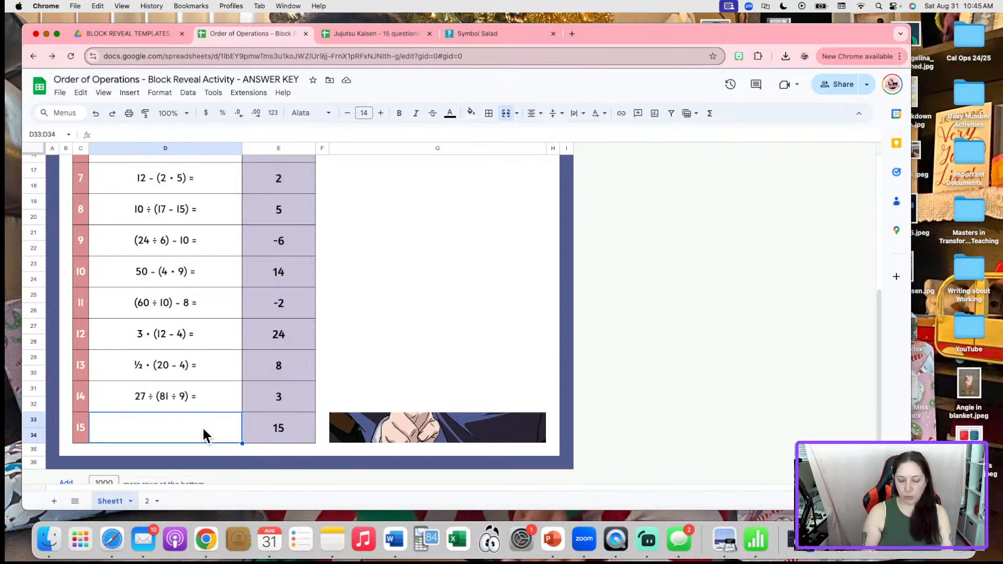
Begin question 15 with '(8 • 6)', using the dot from Symbol Salad
{"action": "type", "text": "(8"}
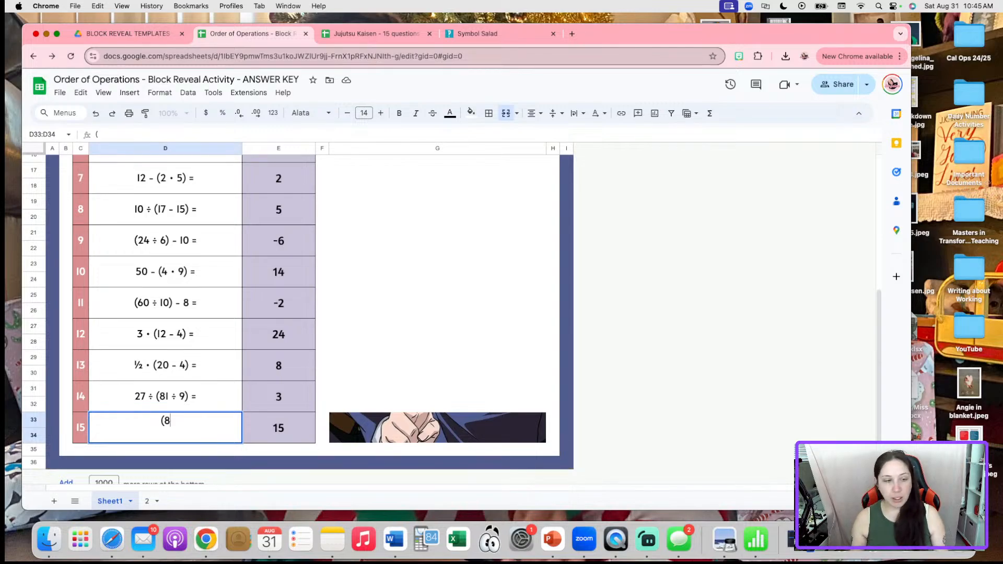
{"action": "left_click", "coordinate": [473, 33]}
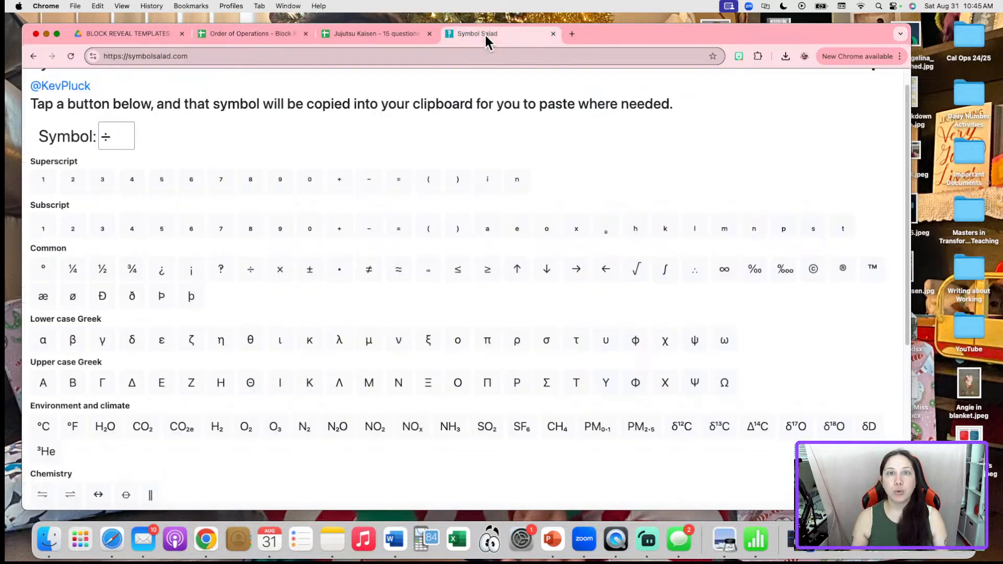
{"action": "left_click", "coordinate": [338, 271]}
{"action": "left_click", "coordinate": [230, 36]}
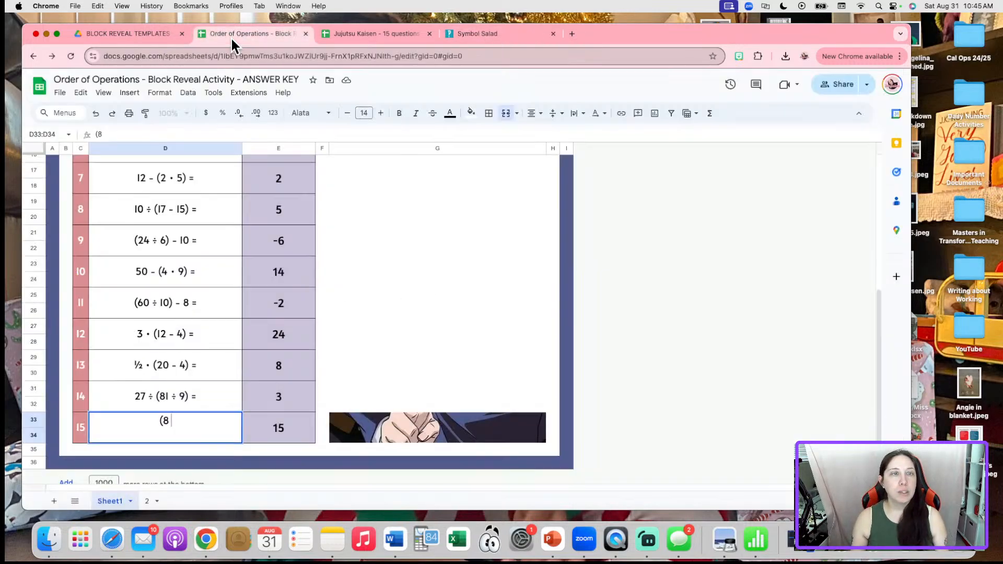
{"action": "type", "text": "•"}
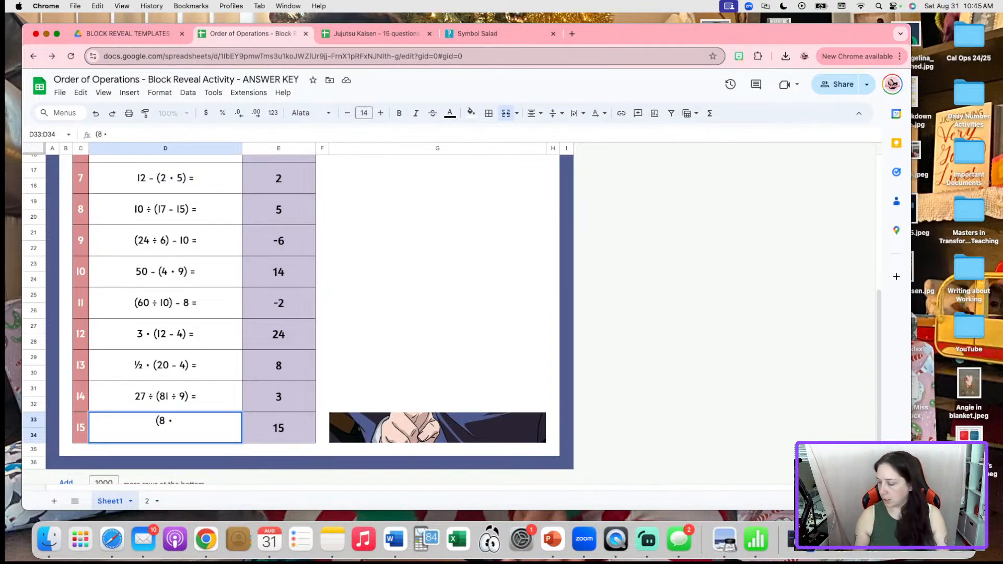
{"action": "type", "text": "6)"}
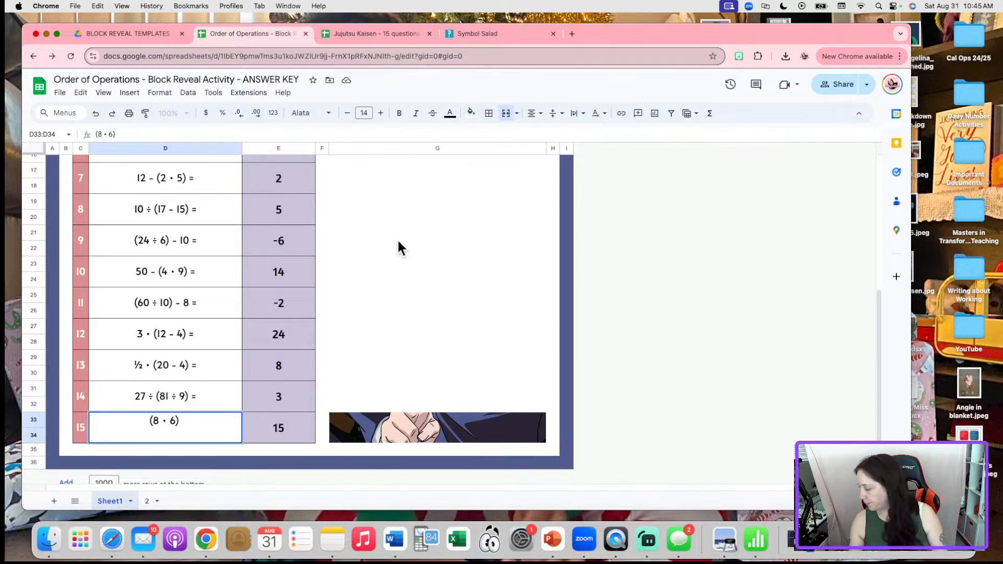
Finish question 15 as '(8 • 6) ÷ (1.5 + 2.5) =' with answer 12
{"action": "left_click", "coordinate": [472, 30]}
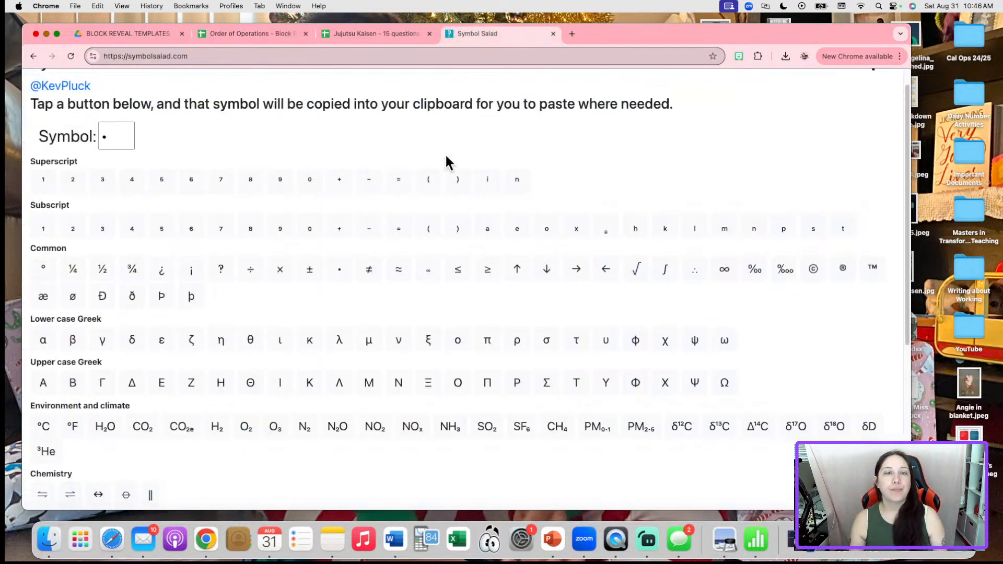
{"action": "left_click", "coordinate": [256, 271]}
{"action": "left_click", "coordinate": [250, 33]}
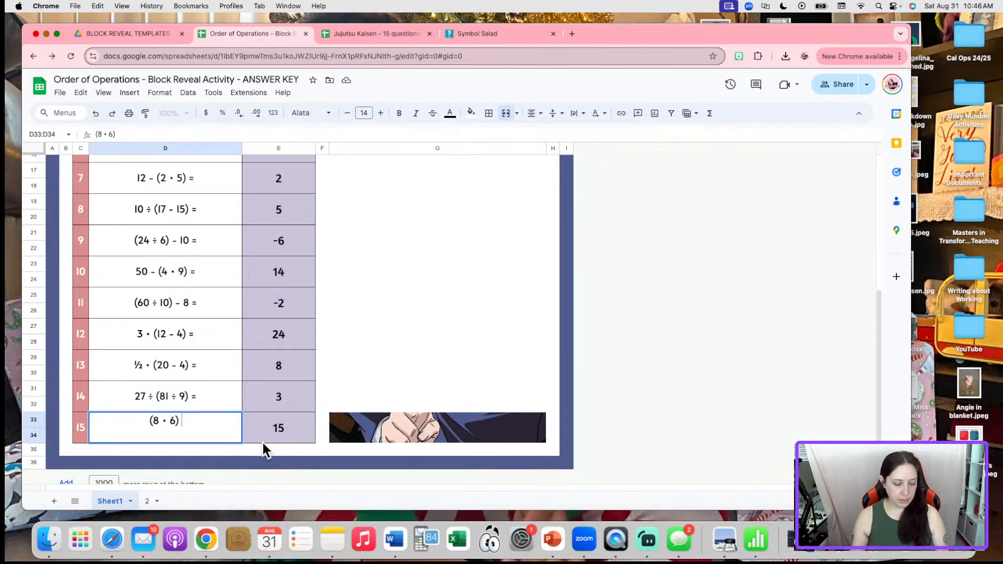
{"action": "key", "text": "super+v"}
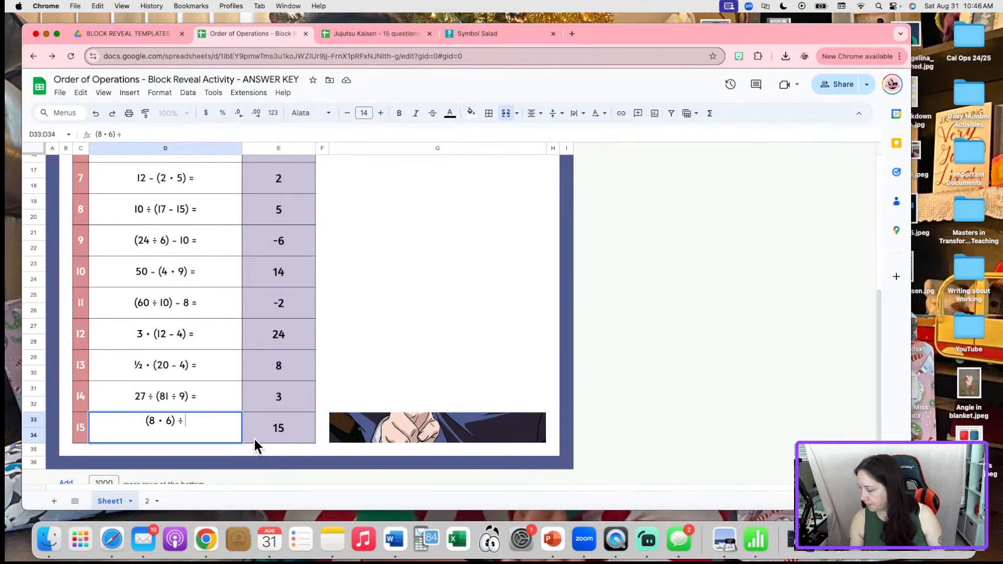
{"action": "type", "text": "(1.5"}
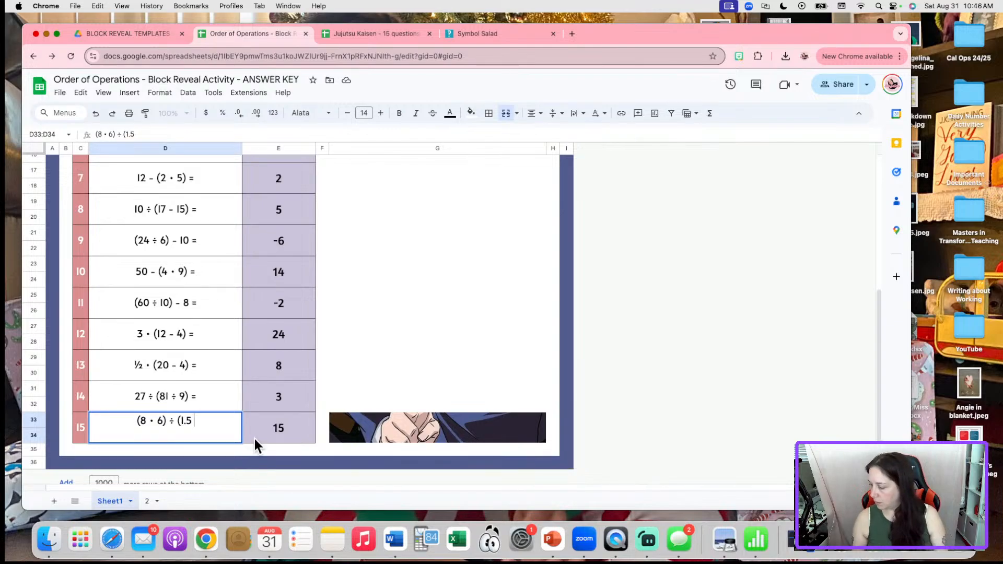
{"action": "type", "text": " + 2.5)"}
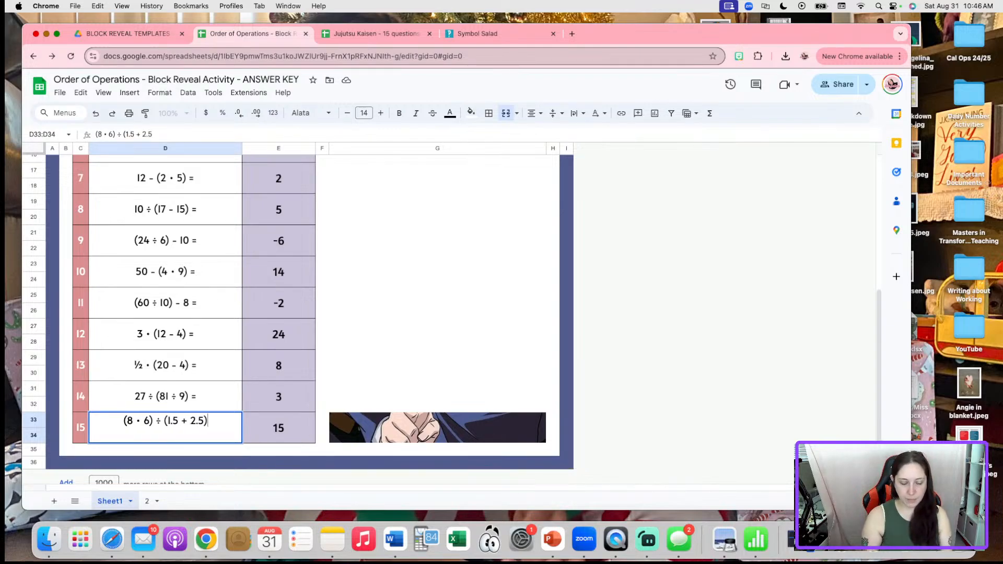
{"action": "type", "text": " ="}
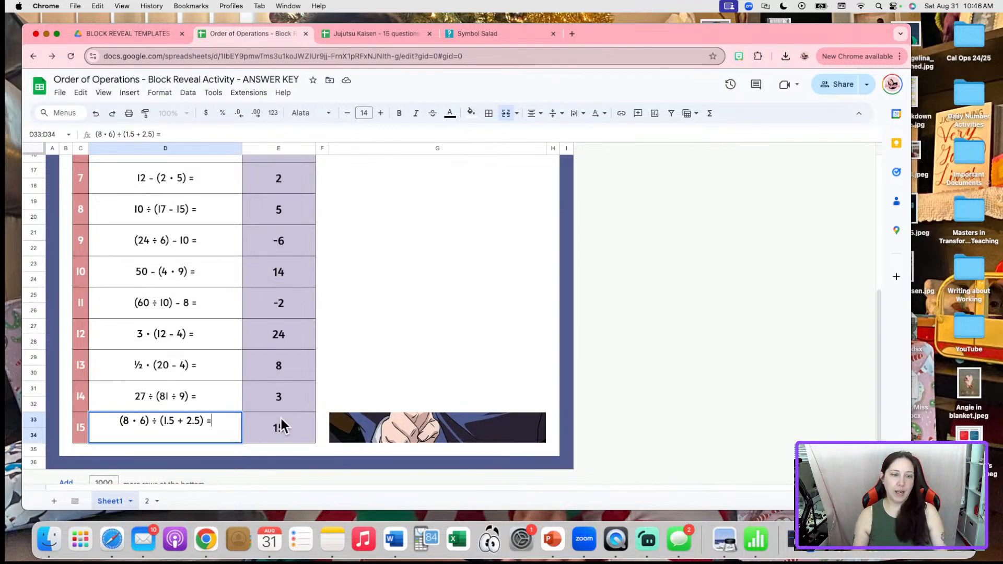
{"action": "left_click", "coordinate": [281, 426]}
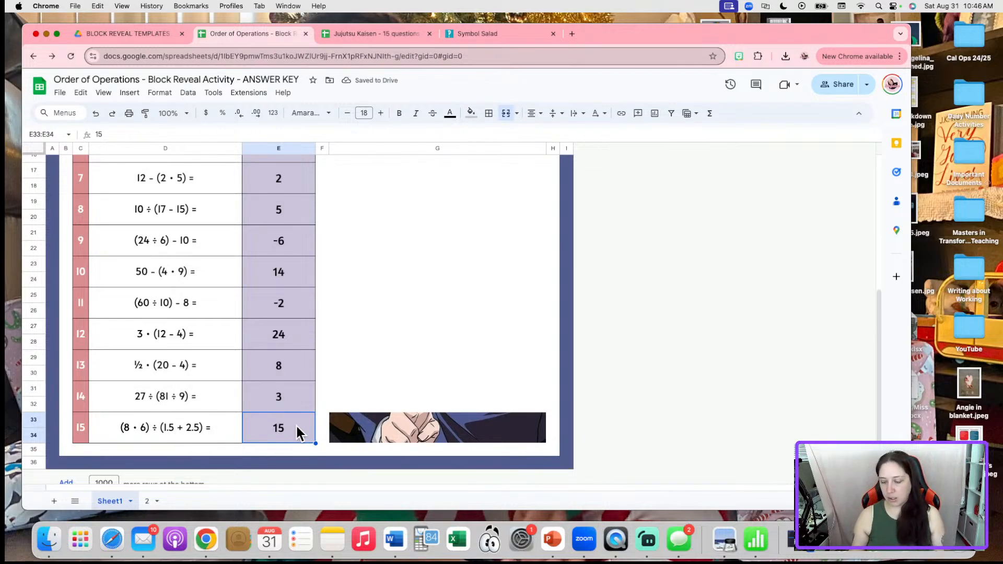
{"action": "type", "text": "12"}
{"action": "left_click", "coordinate": [566, 311]}
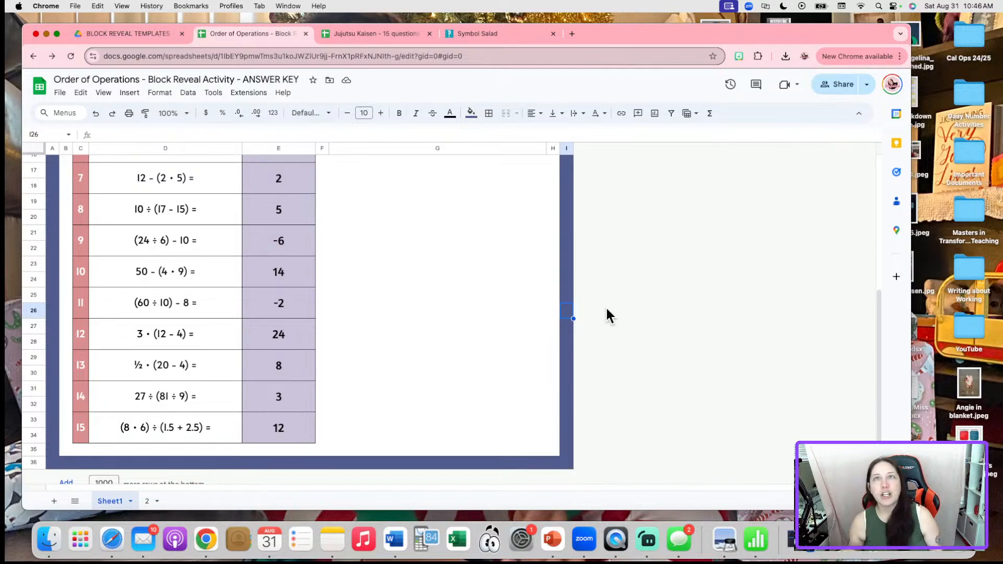
Narrow the expressions column D slightly, then deselect the column
{"action": "scroll", "coordinate": [285, 258], "scroll_direction": "up", "scroll_amount": 5}
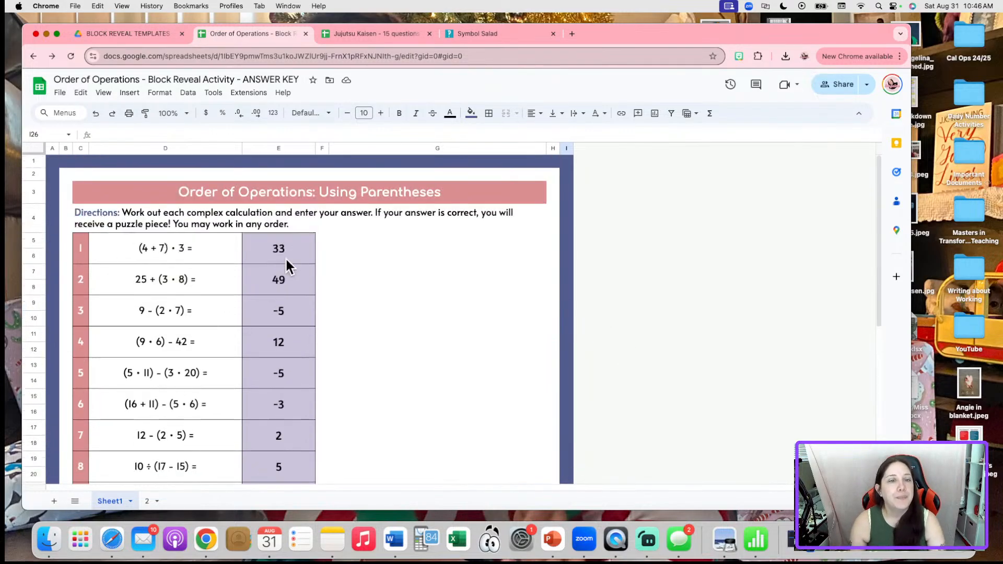
{"action": "left_click", "coordinate": [275, 149]}
{"action": "scroll", "coordinate": [205, 296], "scroll_direction": "down", "scroll_amount": 5}
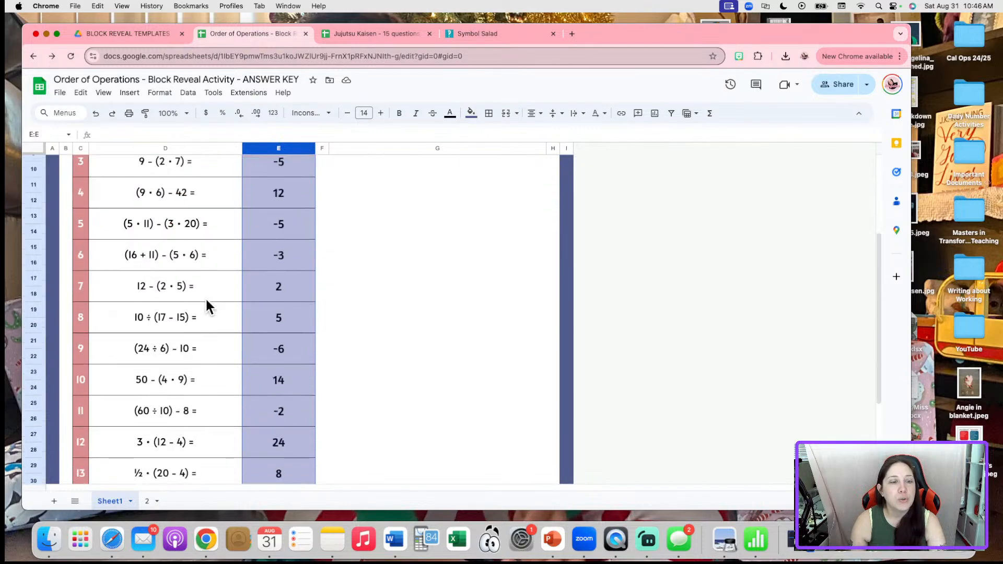
{"action": "left_click", "coordinate": [216, 148]}
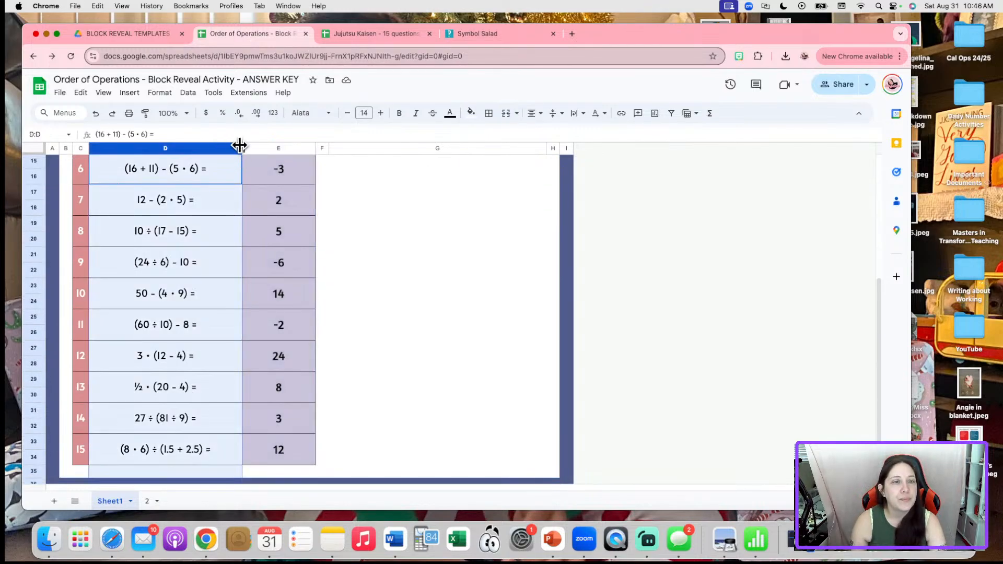
{"action": "left_click_drag", "start_coordinate": [241, 146], "coordinate": [221, 147]}
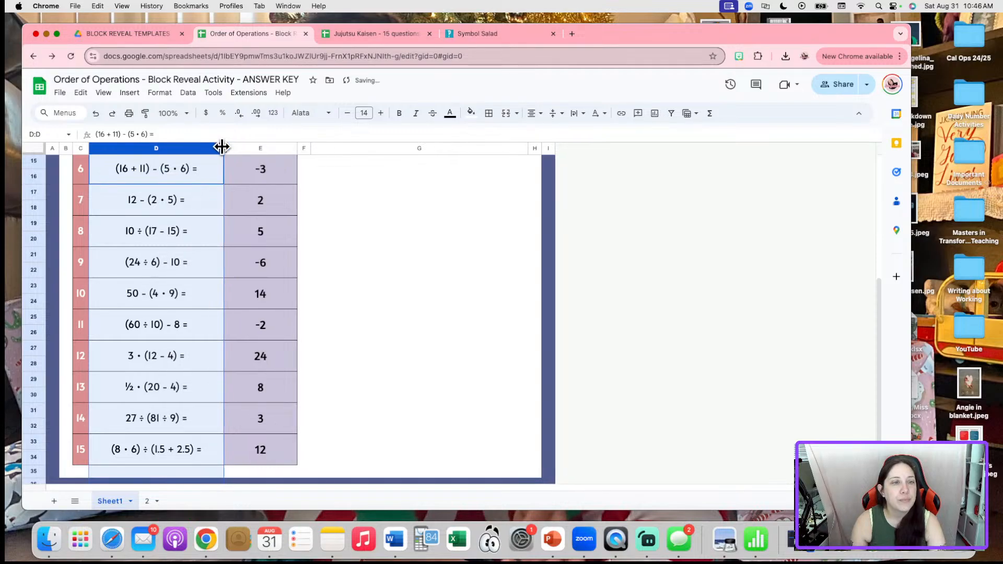
{"action": "scroll", "coordinate": [258, 283], "scroll_direction": "up", "scroll_amount": 5}
{"action": "scroll", "coordinate": [258, 283], "scroll_direction": "down", "scroll_amount": 1}
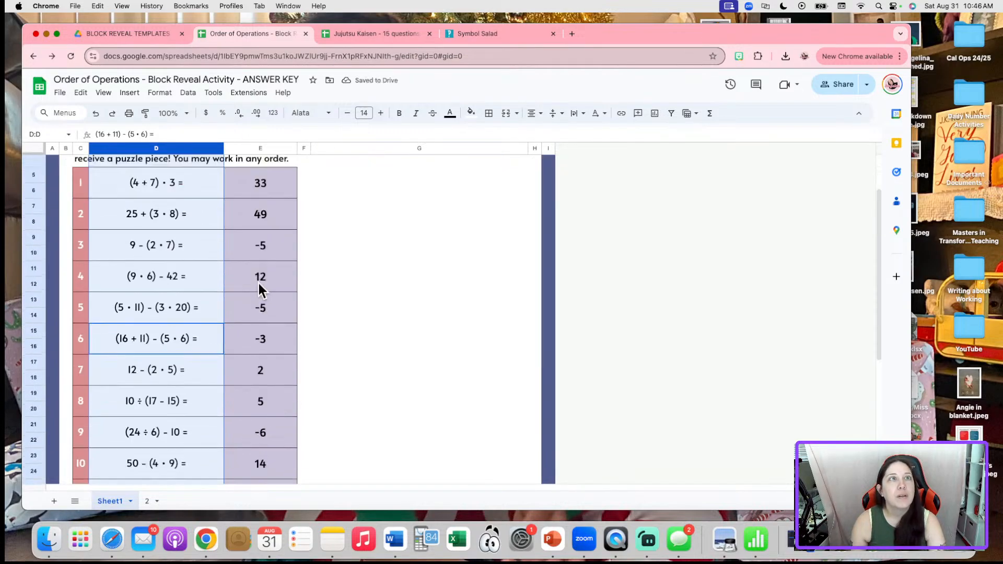
{"action": "scroll", "coordinate": [258, 283], "scroll_direction": "down", "scroll_amount": 1}
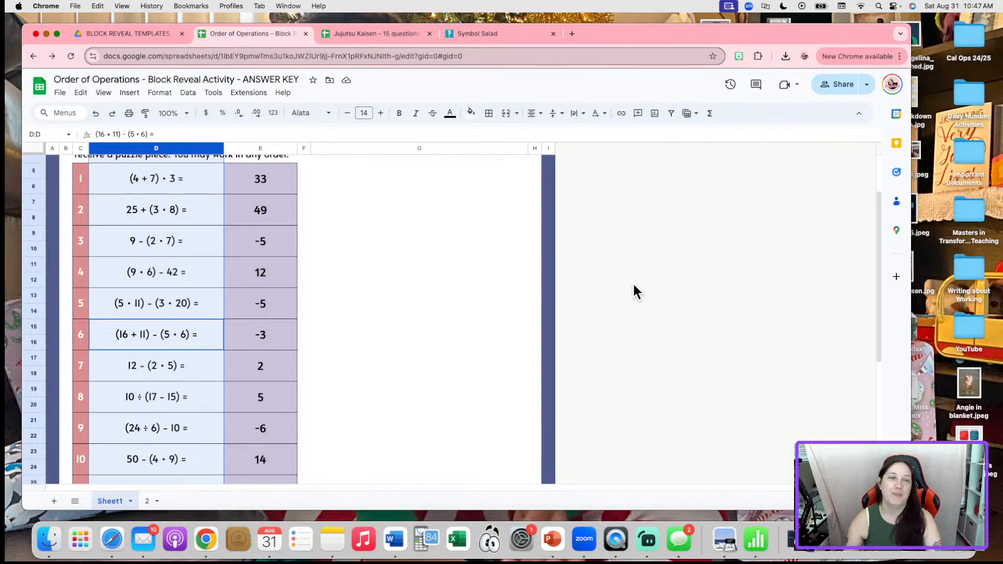
{"action": "left_click", "coordinate": [607, 331]}
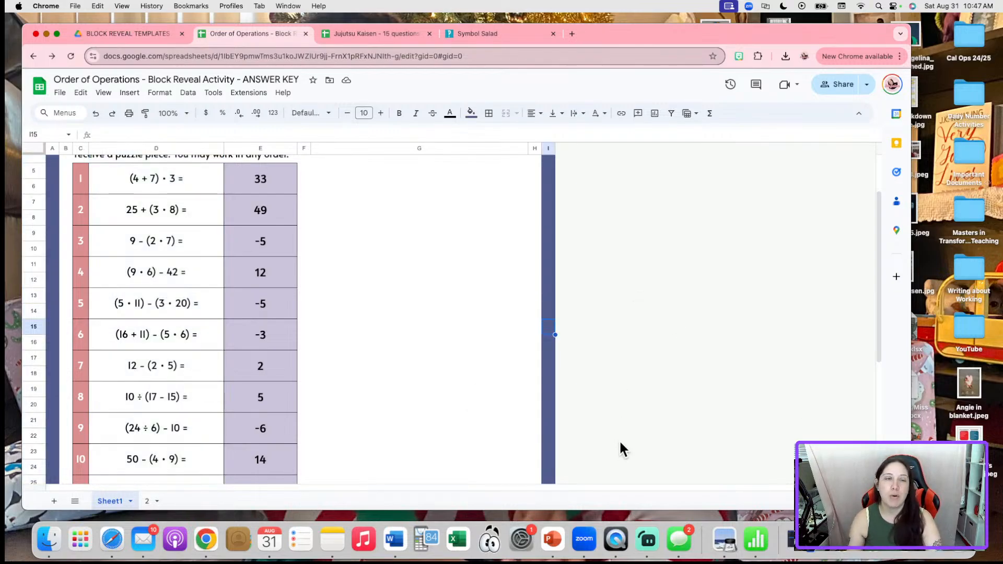
{"action": "left_click", "coordinate": [593, 359]}
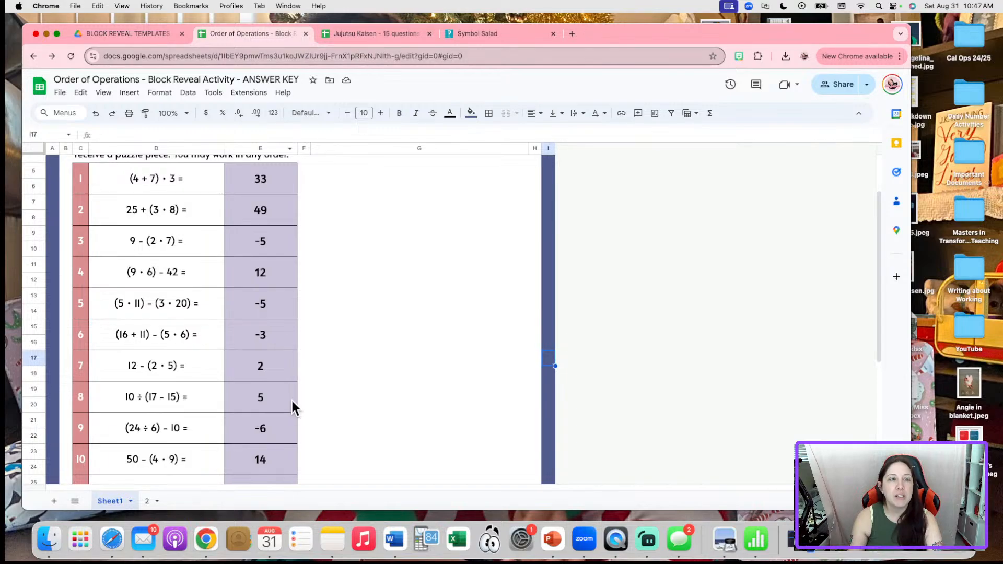
{"action": "scroll", "coordinate": [291, 399], "scroll_direction": "up", "scroll_amount": 3}
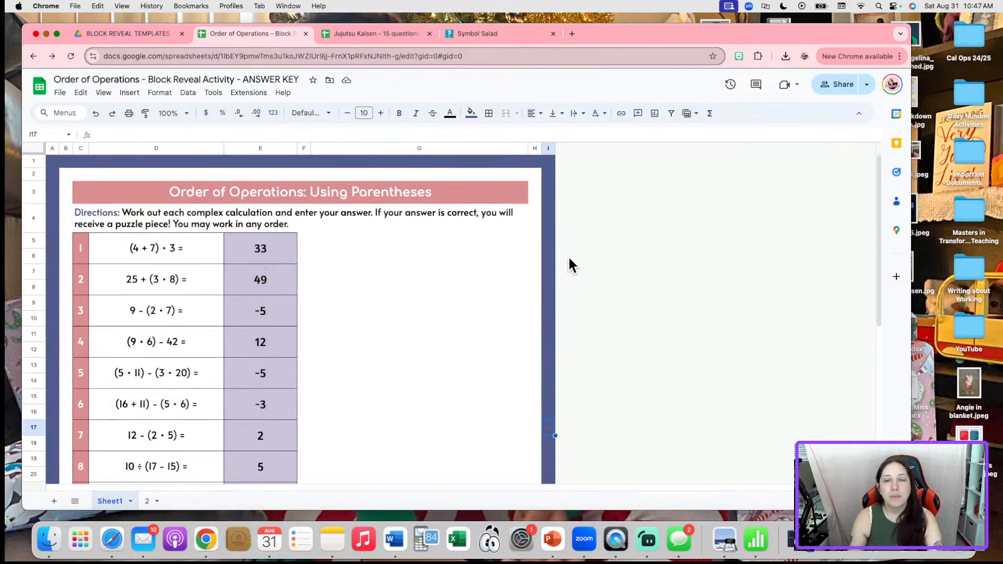
Inspect the placeholder answers in column Q of sheet 2
{"action": "left_click", "coordinate": [145, 504]}
{"action": "left_click", "coordinate": [743, 175]}
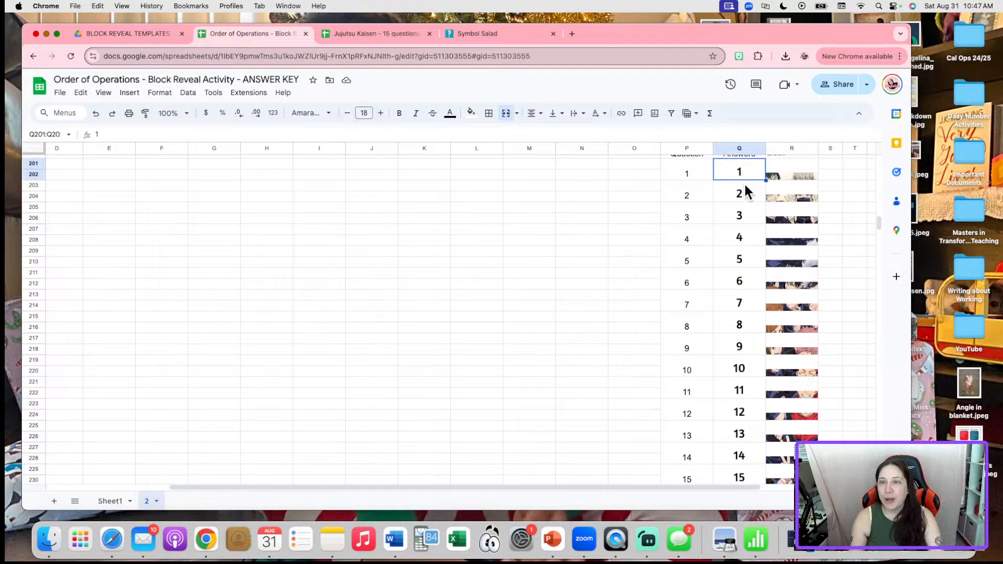
{"action": "left_click", "coordinate": [744, 191]}
{"action": "left_click", "coordinate": [744, 207]}
{"action": "left_click", "coordinate": [743, 256]}
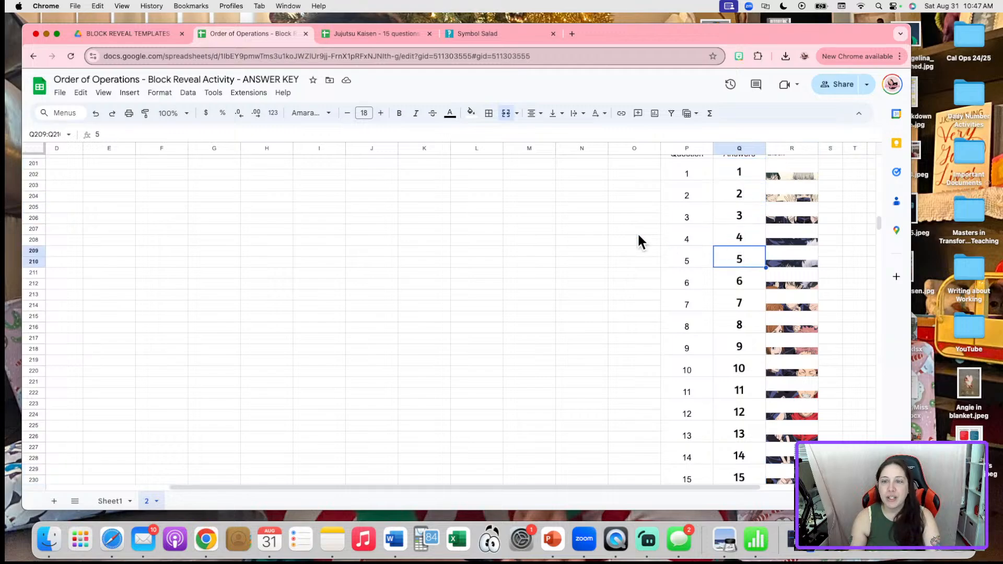
{"action": "left_click", "coordinate": [113, 501]}
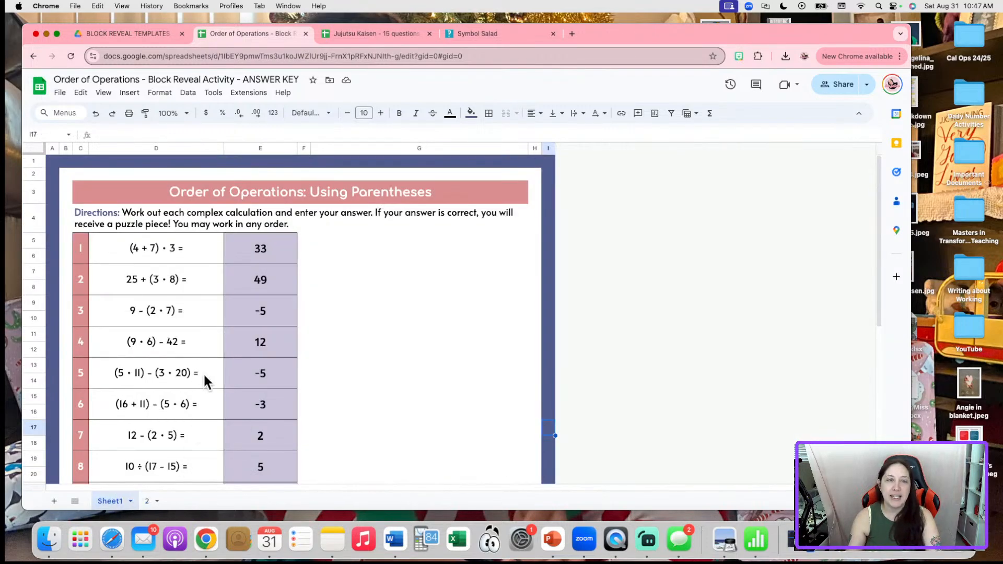
Copy Sheet1's answers E5:E34 over sheet 2's placeholder answers in column Q
{"action": "left_click_drag", "start_coordinate": [281, 250], "coordinate": [262, 418]}
{"action": "key", "text": "super+c"}
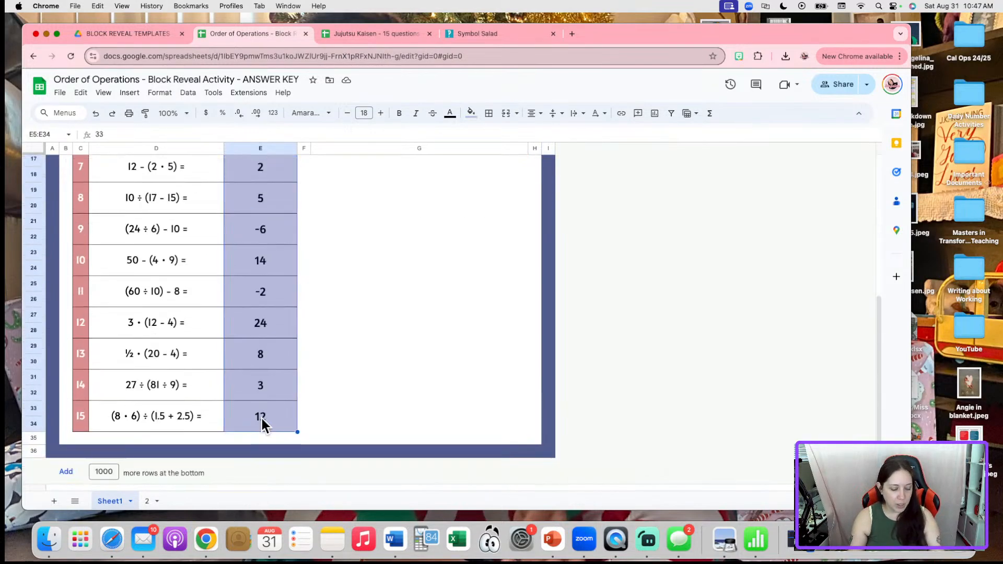
{"action": "left_click", "coordinate": [153, 502]}
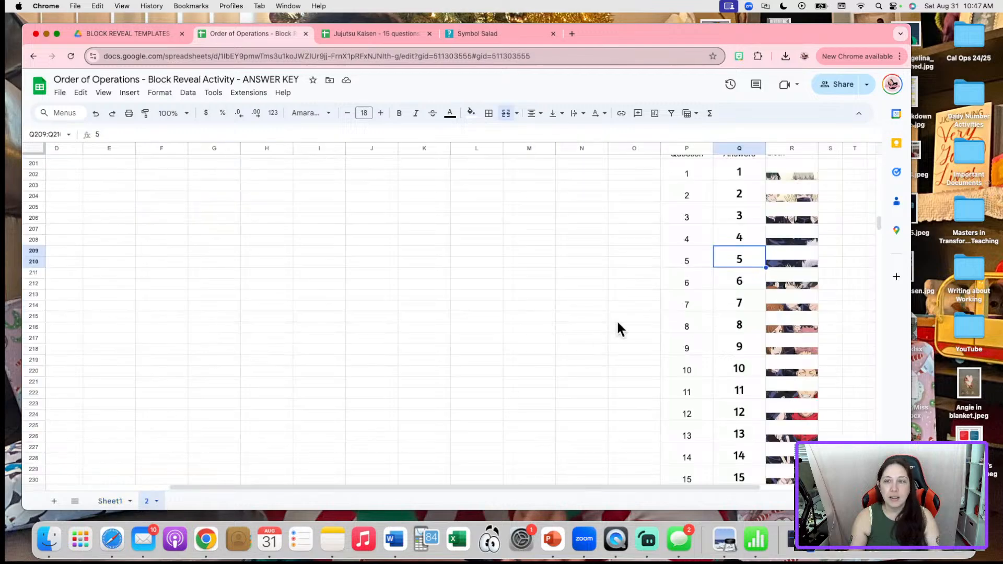
{"action": "scroll", "coordinate": [720, 277], "scroll_direction": "up", "scroll_amount": 8}
{"action": "scroll", "coordinate": [695, 403], "scroll_direction": "down", "scroll_amount": 12}
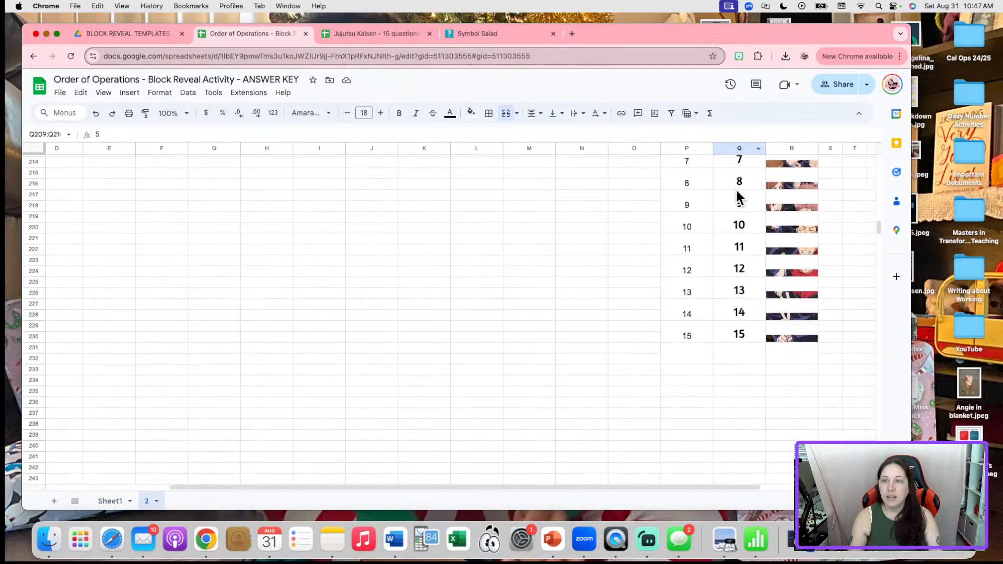
{"action": "scroll", "coordinate": [737, 197], "scroll_direction": "up", "scroll_amount": 5}
{"action": "scroll", "coordinate": [741, 183], "scroll_direction": "up", "scroll_amount": 1}
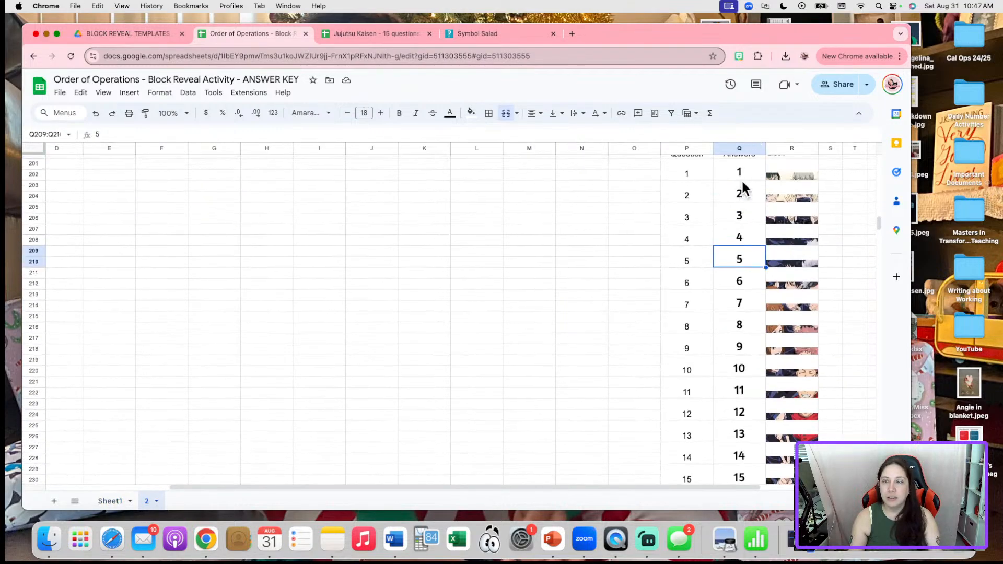
{"action": "left_click", "coordinate": [743, 176]}
{"action": "key", "text": "super+v"}
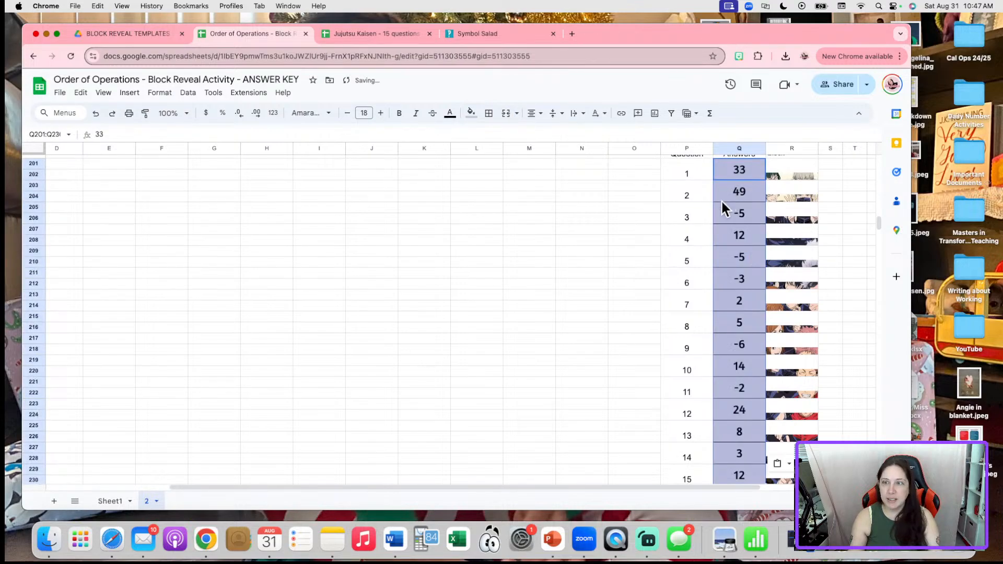
{"action": "left_click", "coordinate": [497, 319]}
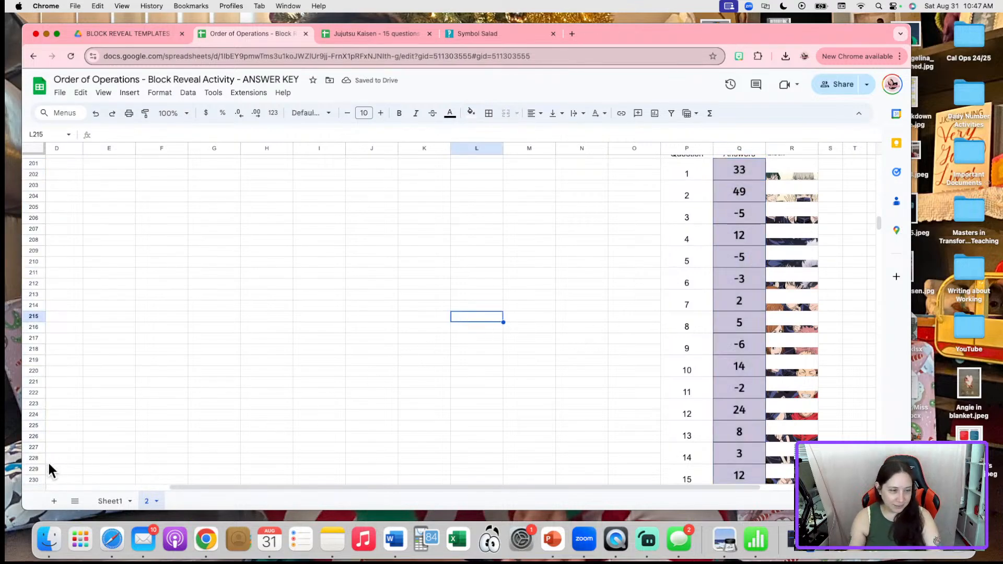
Verify the pasted answers, starting with 33, and the reveal picture on Sheet1
{"action": "left_click", "coordinate": [104, 501]}
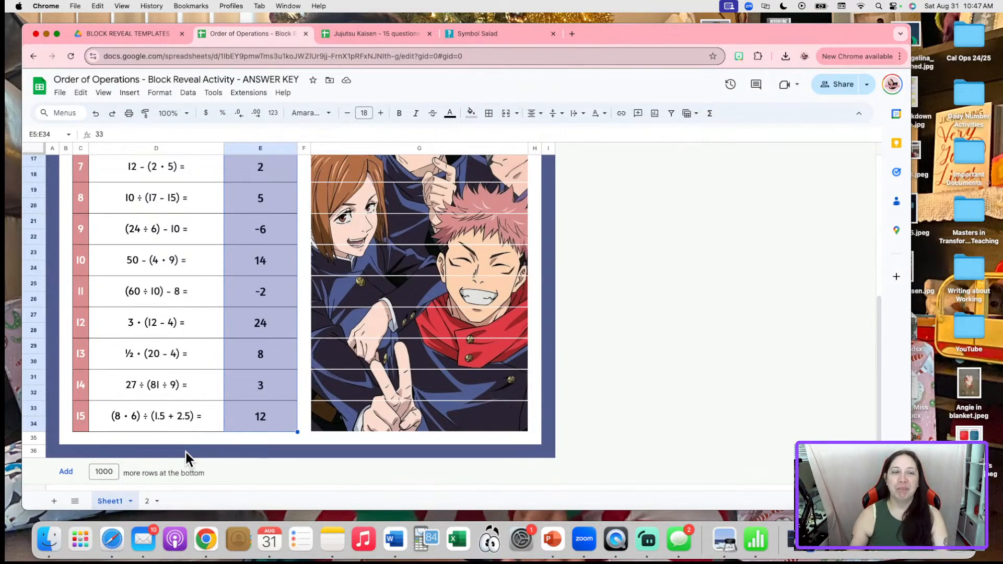
{"action": "scroll", "coordinate": [605, 273], "scroll_direction": "up", "scroll_amount": 5}
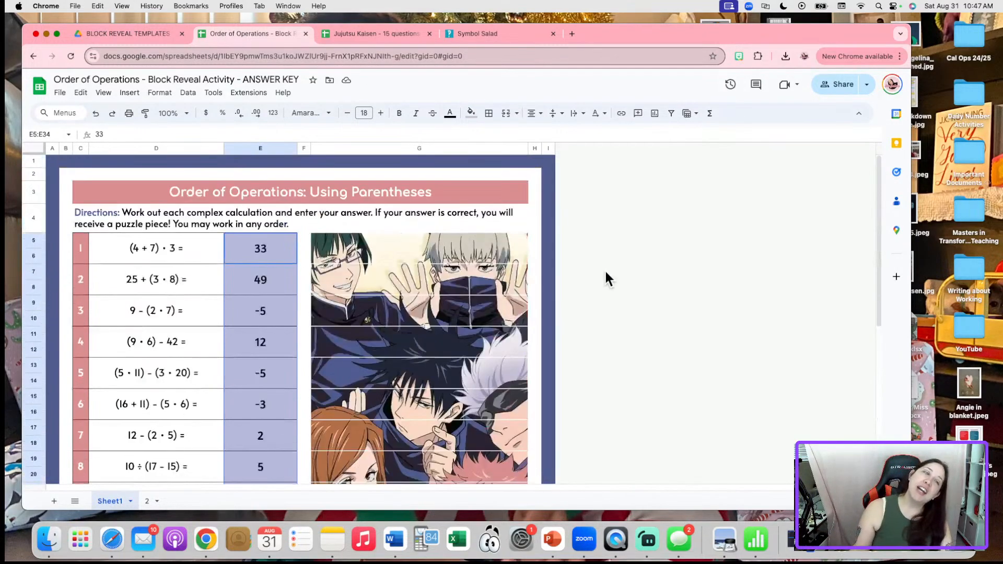
{"action": "left_click", "coordinate": [149, 502]}
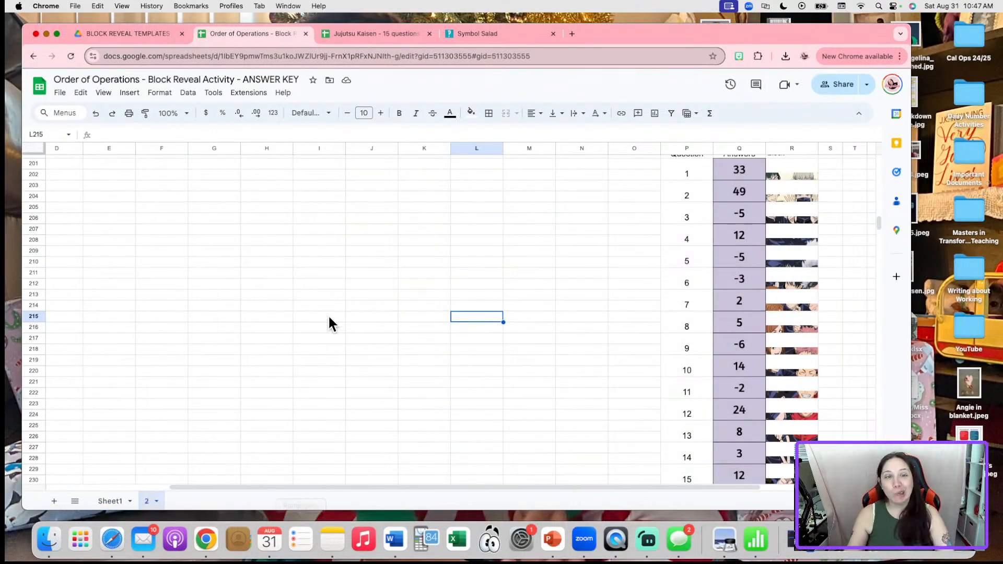
{"action": "left_click", "coordinate": [735, 172]}
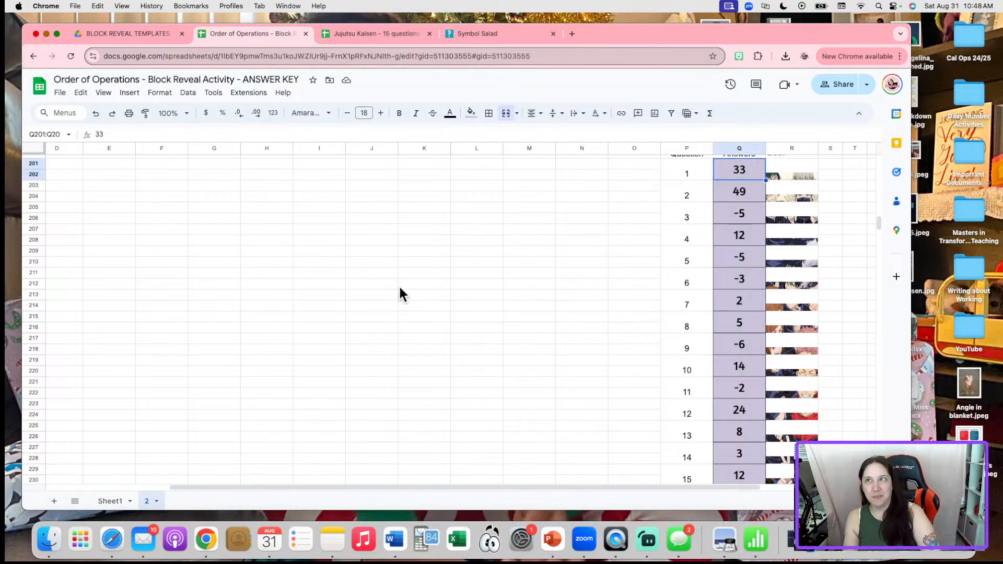
{"action": "left_click", "coordinate": [114, 500]}
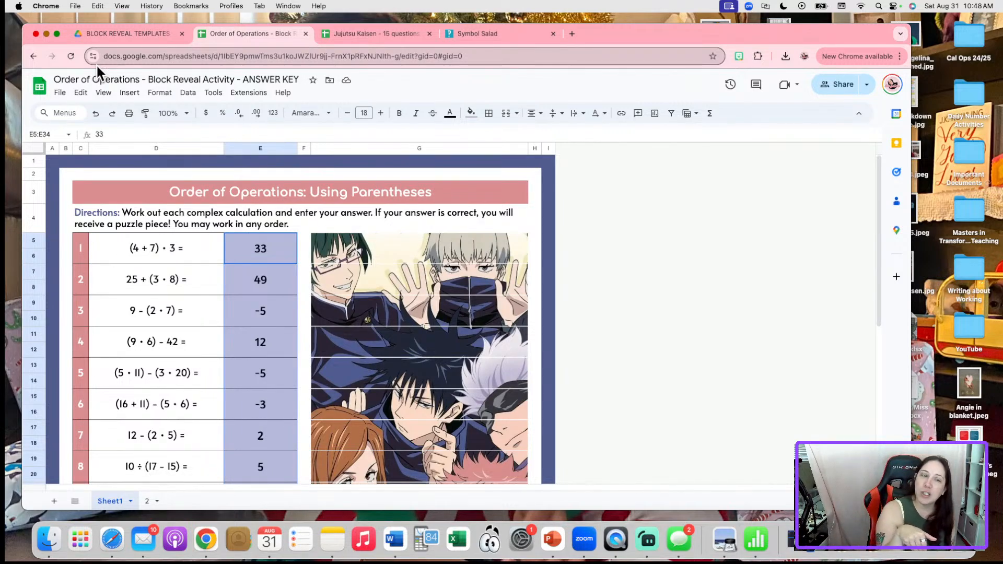
Deselect Sheet1's answer column and make the Chrome window full screen
{"action": "left_click", "coordinate": [757, 217]}
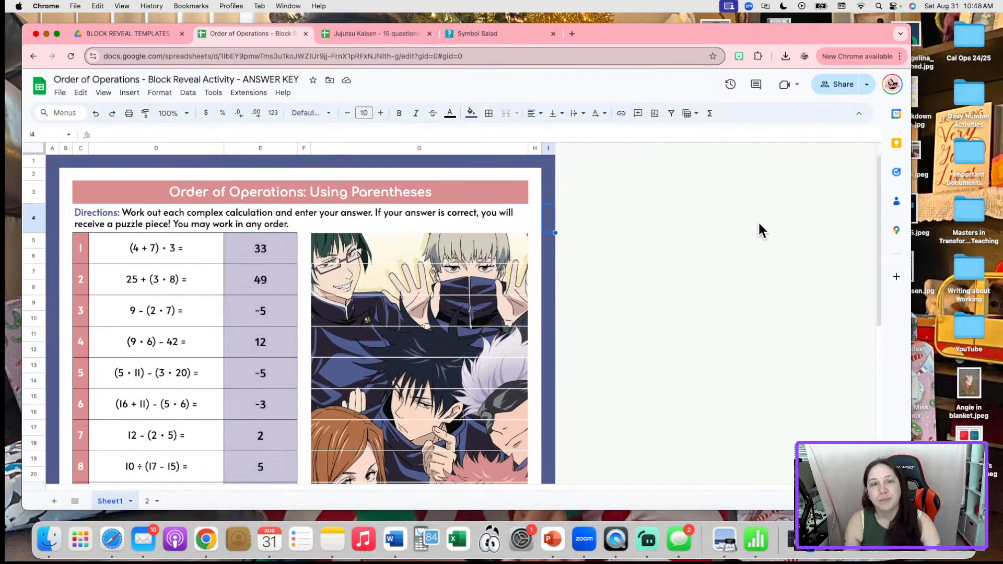
{"action": "left_click", "coordinate": [57, 34]}
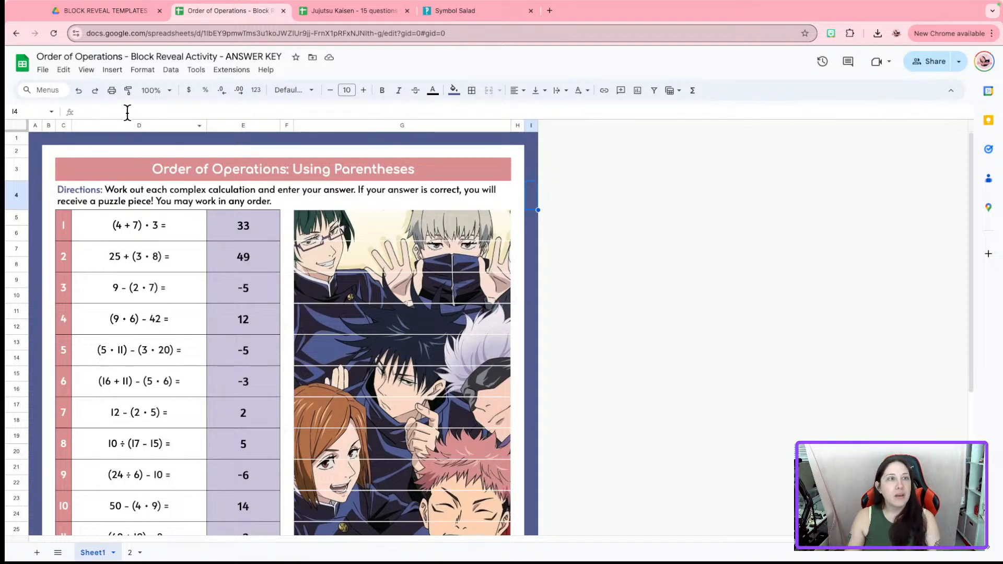
Hide the formula bar through View > Show
{"action": "left_click", "coordinate": [86, 71]}
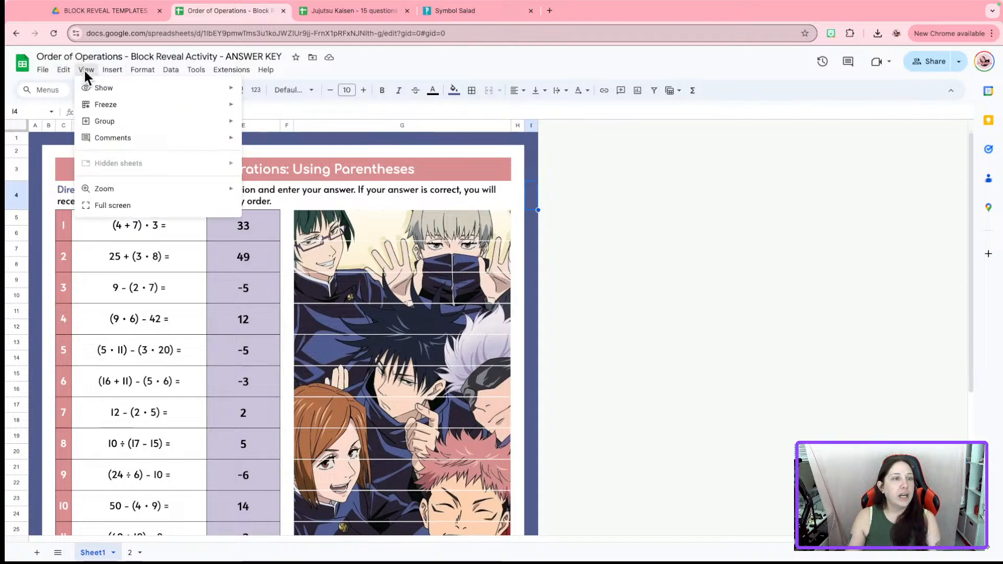
{"action": "mouse_move", "coordinate": [103, 89]}
{"action": "left_click", "coordinate": [360, 93]}
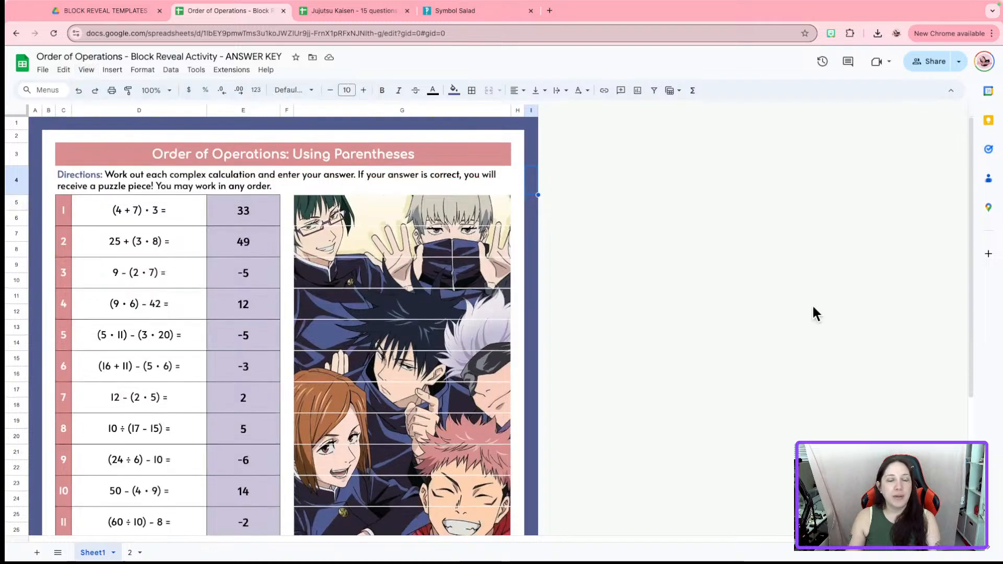
{"action": "left_click", "coordinate": [812, 314]}
{"action": "scroll", "coordinate": [972, 334], "scroll_direction": "down", "scroll_amount": 3}
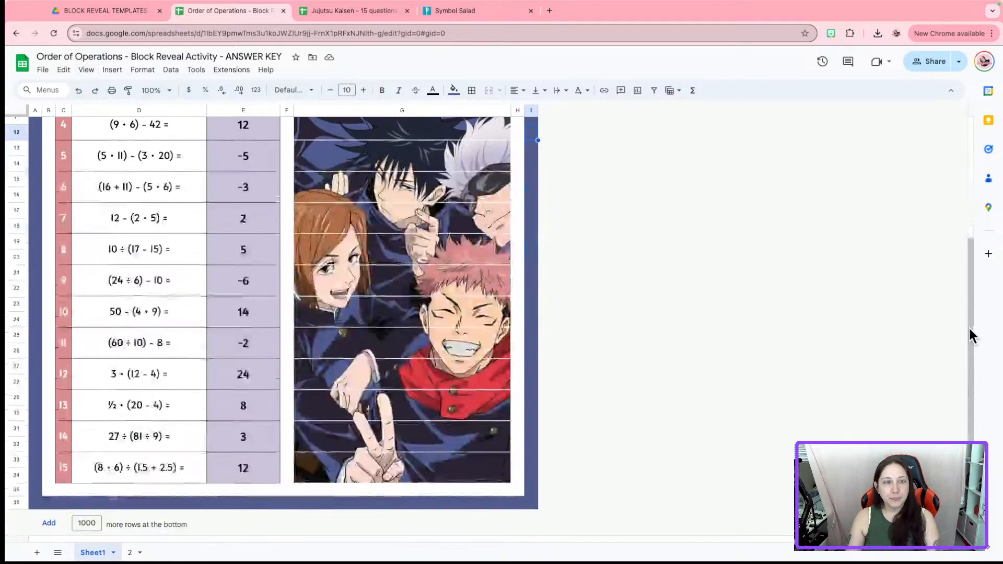
{"action": "scroll", "coordinate": [930, 344], "scroll_direction": "up", "scroll_amount": 3}
Switch to sheet 2 and select the Question, Answers and Block header cells
{"action": "left_click", "coordinate": [137, 553]}
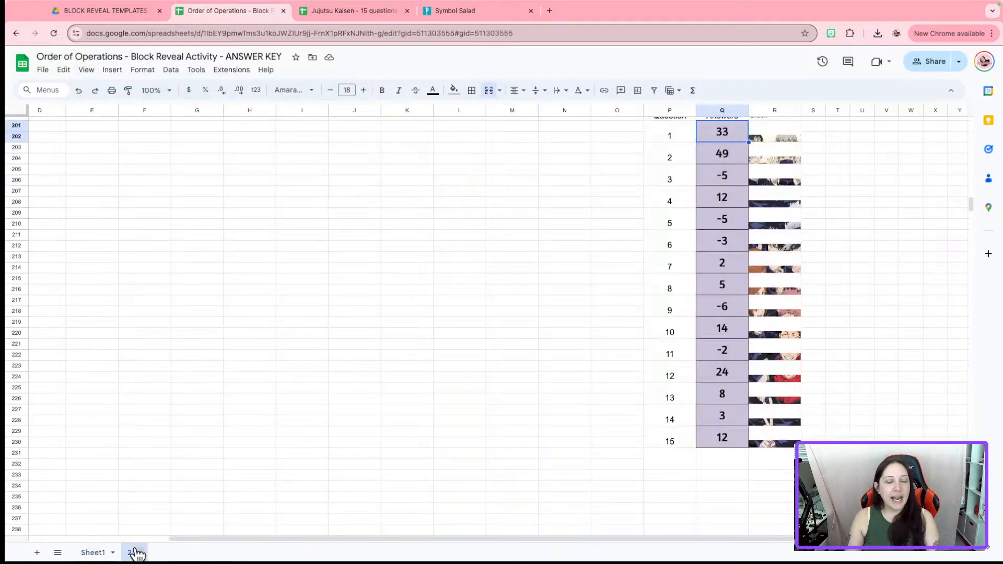
{"action": "scroll", "coordinate": [705, 261], "scroll_direction": "up", "scroll_amount": 3}
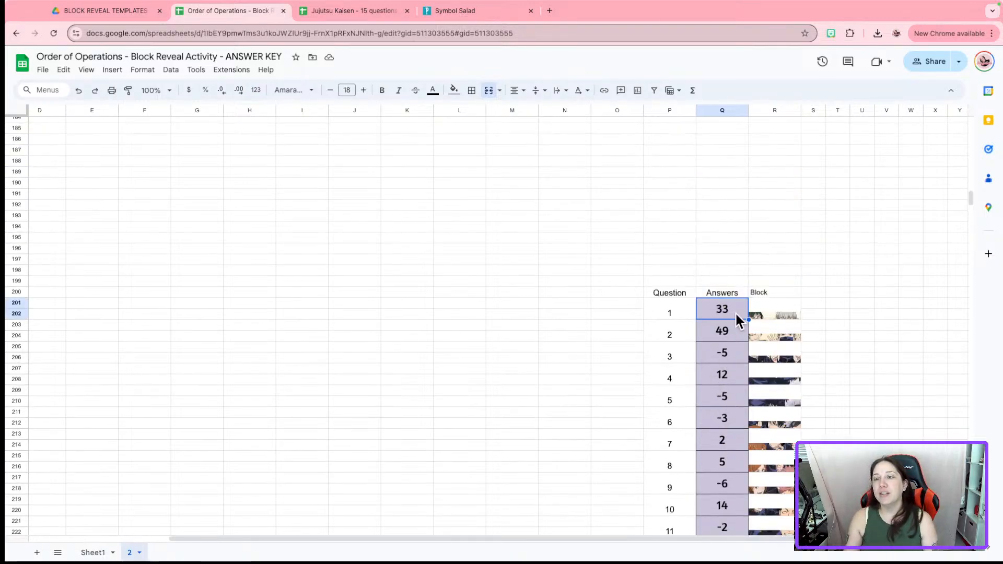
{"action": "scroll", "coordinate": [732, 378], "scroll_direction": "down", "scroll_amount": 5}
{"action": "scroll", "coordinate": [755, 217], "scroll_direction": "up", "scroll_amount": 1}
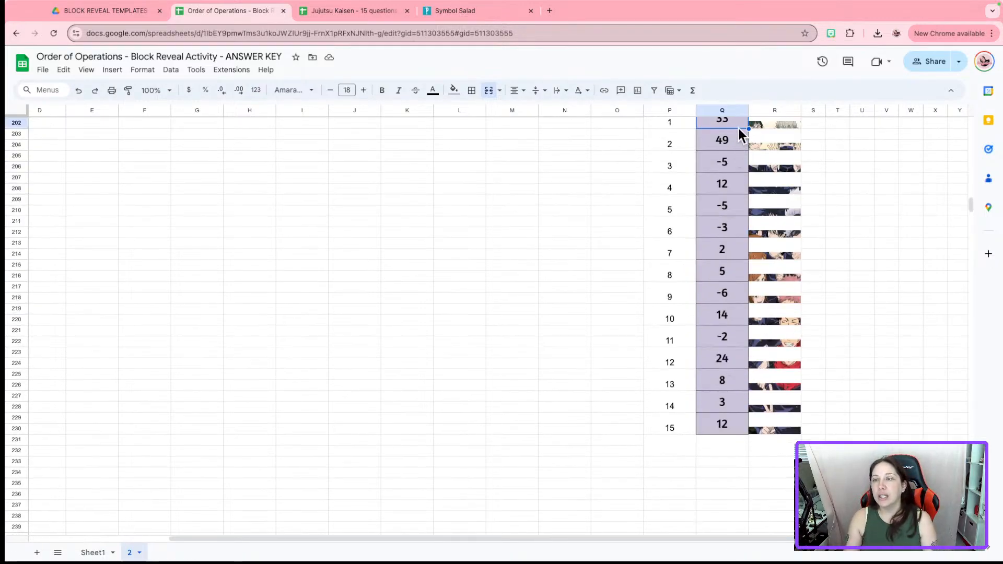
{"action": "scroll", "coordinate": [736, 350], "scroll_direction": "up", "scroll_amount": 3}
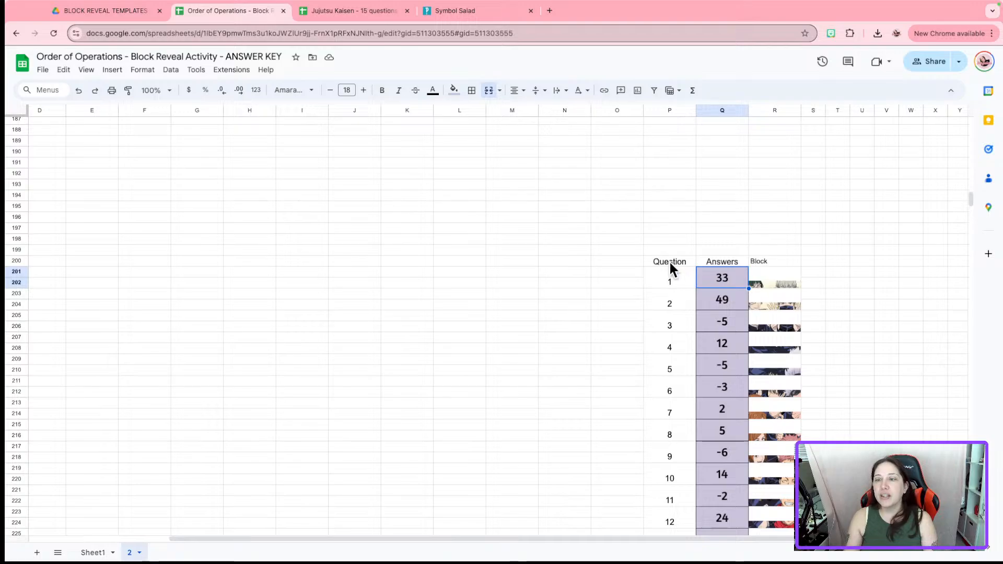
{"action": "left_click_drag", "start_coordinate": [668, 260], "coordinate": [800, 261]}
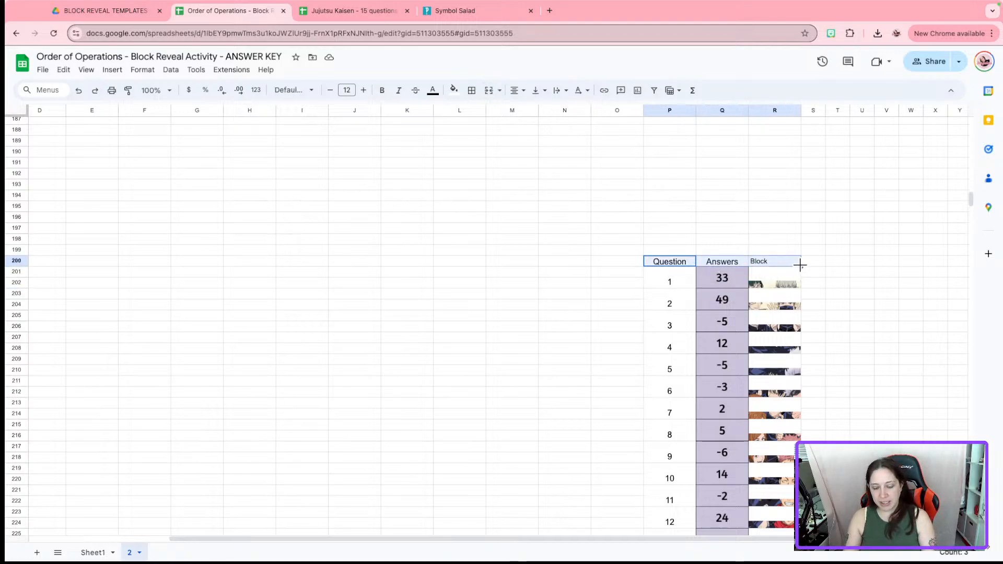
Delete the Question/Answers/Block headers and the question numbers in column P
{"action": "key", "text": "Delete"}
{"action": "left_click_drag", "start_coordinate": [669, 230], "coordinate": [665, 501]}
{"action": "key", "text": "Delete"}
{"action": "left_click", "coordinate": [888, 407]}
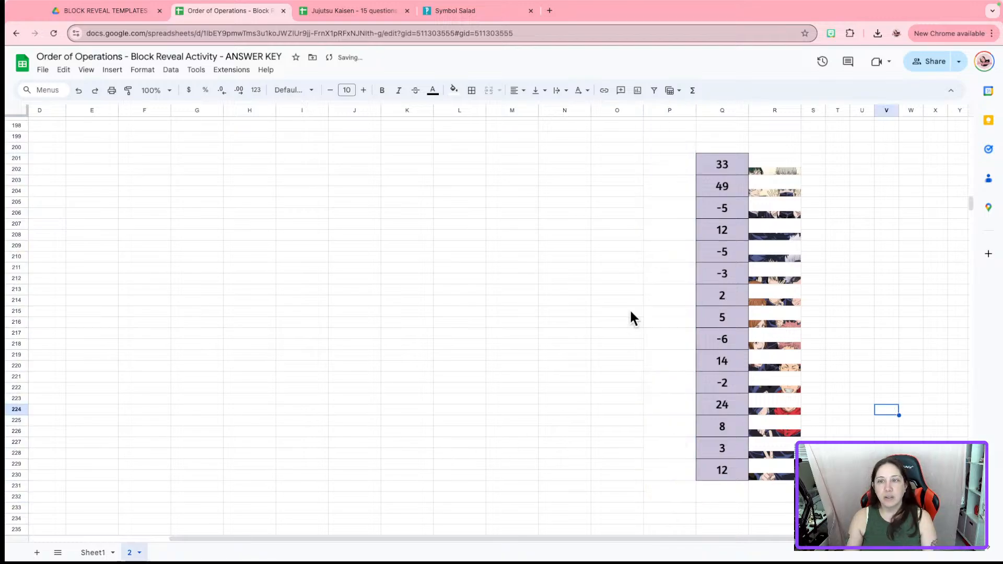
Unmerge all the merged cells in column P
{"action": "scroll", "coordinate": [639, 367], "scroll_direction": "up", "scroll_amount": 1}
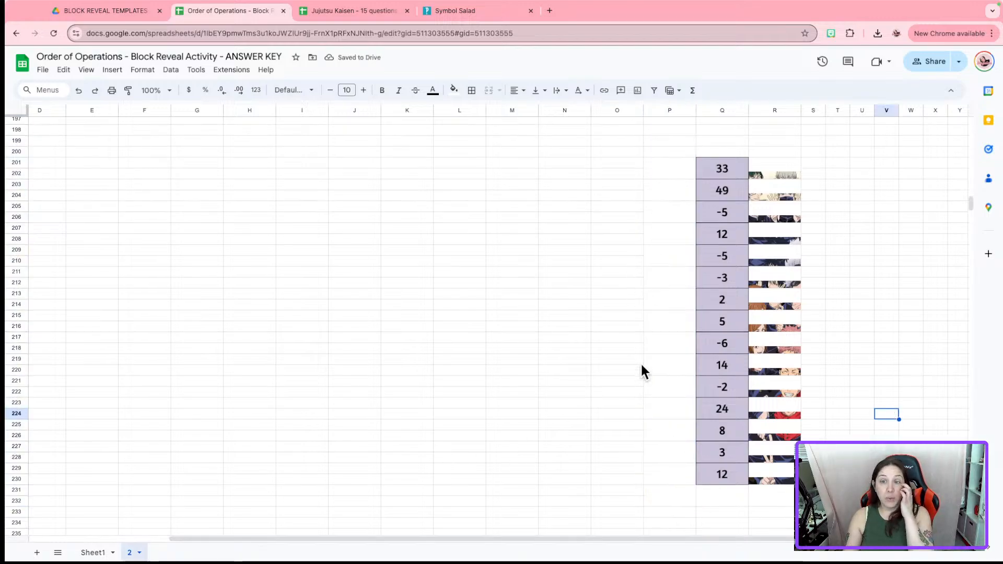
{"action": "left_click", "coordinate": [674, 110]}
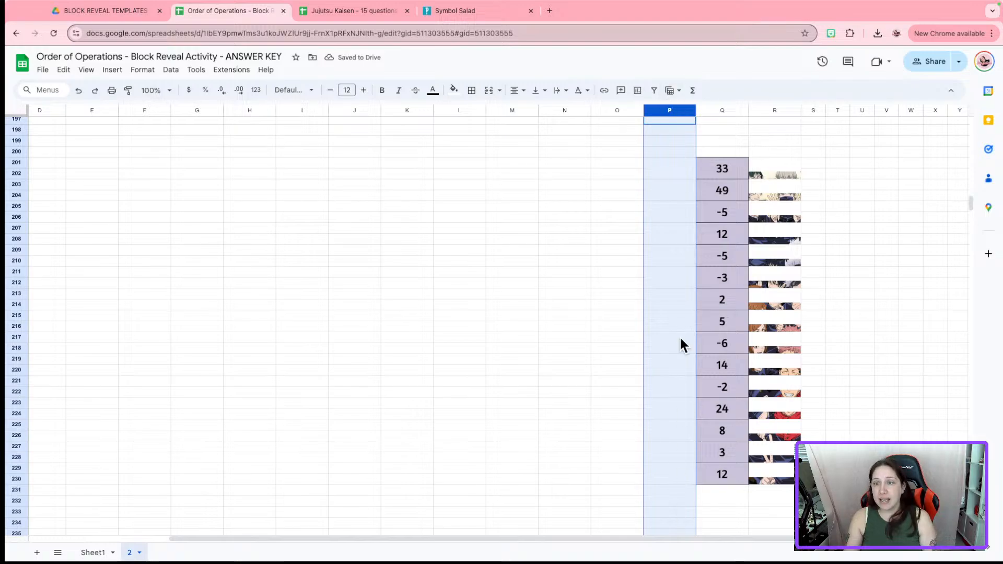
{"action": "left_click", "coordinate": [491, 97]}
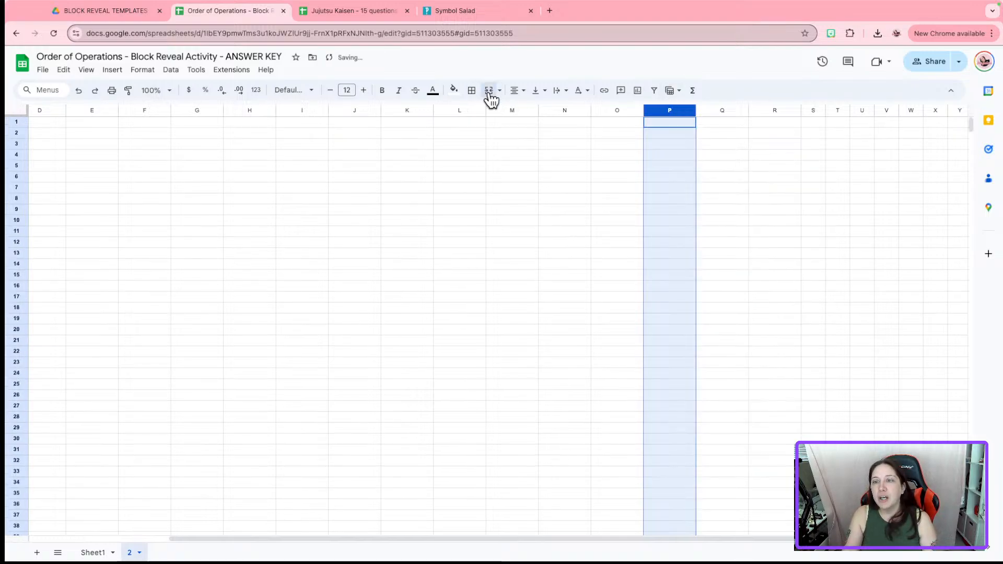
{"action": "scroll", "coordinate": [669, 236], "scroll_direction": "down", "scroll_amount": 20}
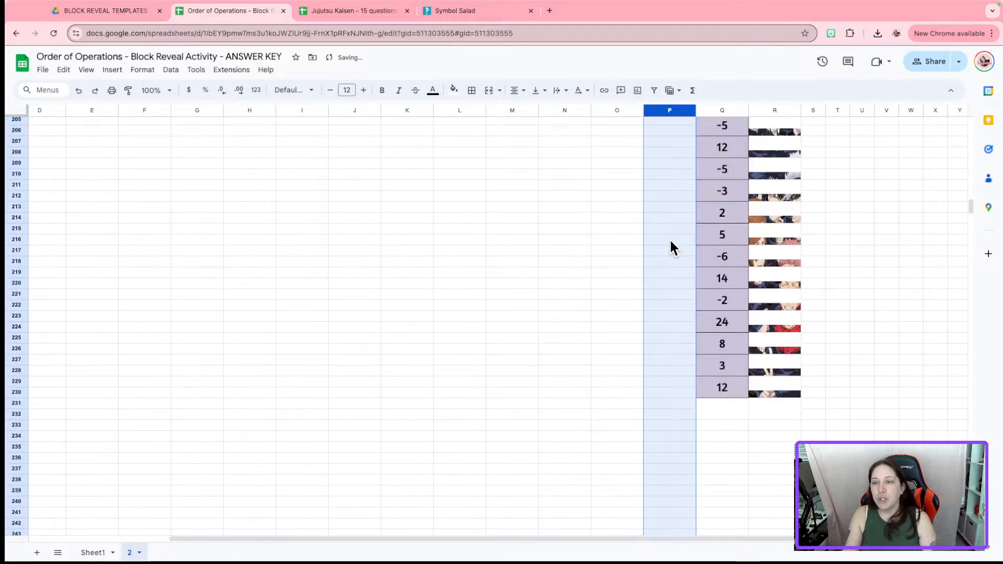
{"action": "left_click", "coordinate": [671, 260]}
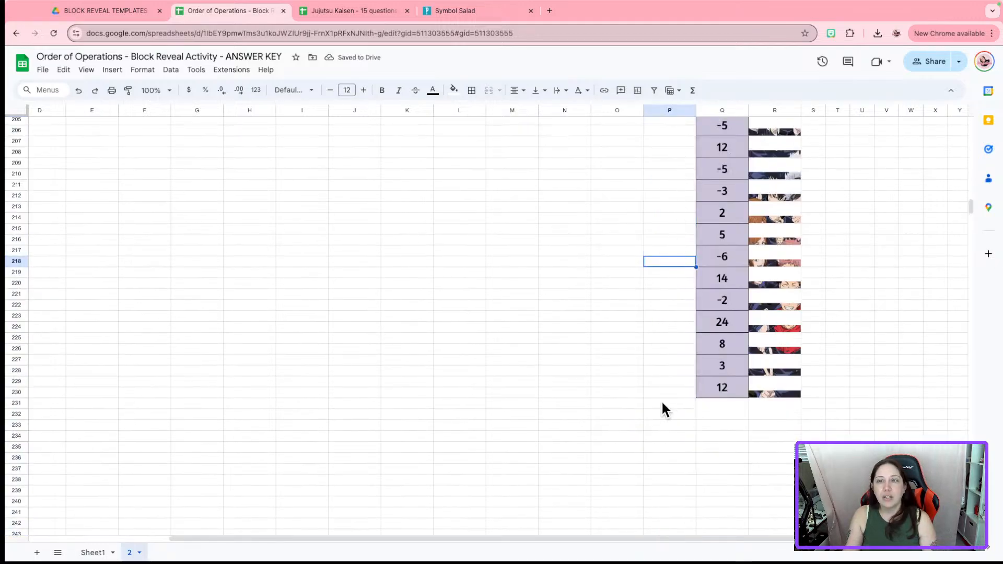
{"action": "scroll", "coordinate": [657, 312], "scroll_direction": "up", "scroll_amount": 2}
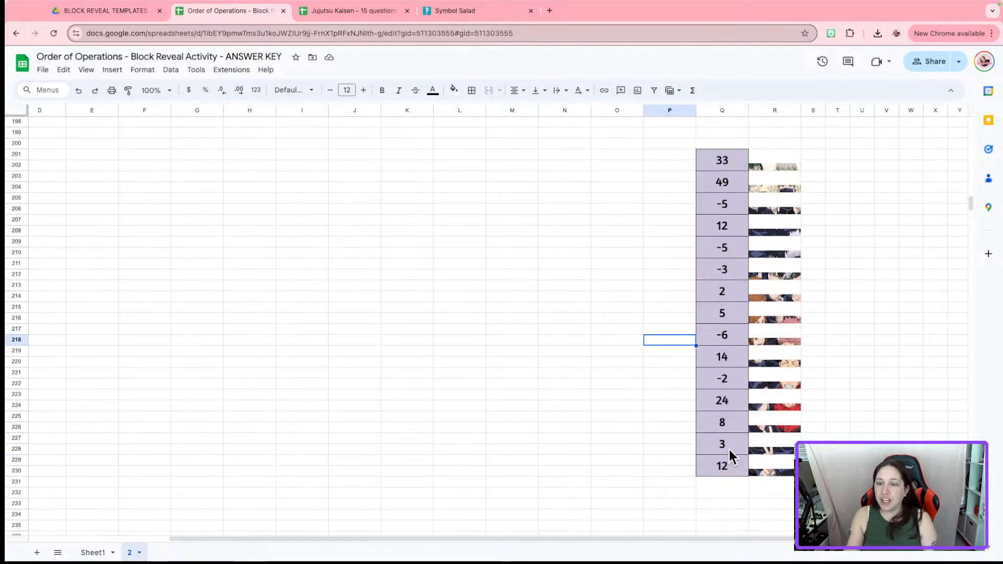
Give column Q a white fill instead of purple and clear its borders
{"action": "left_click", "coordinate": [732, 107]}
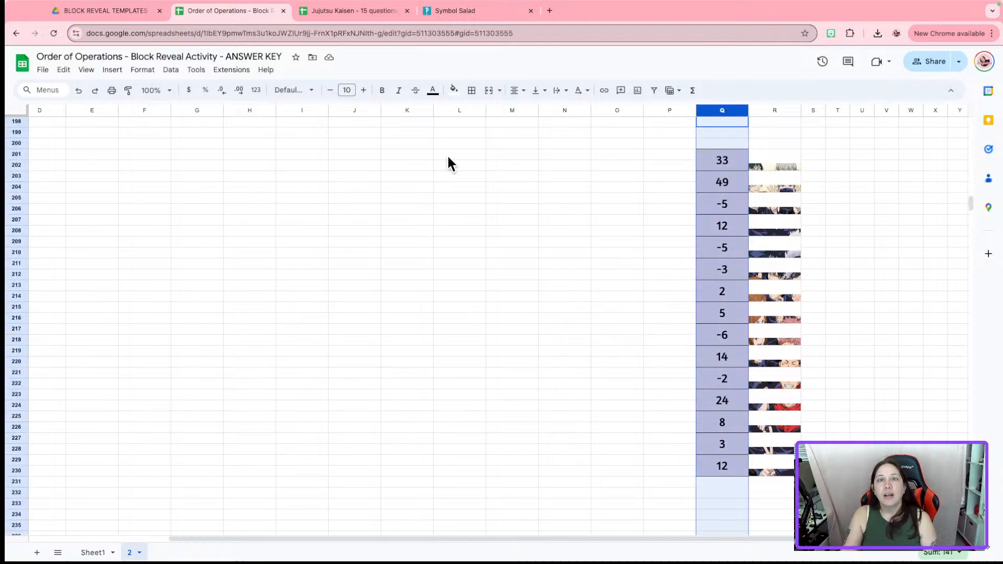
{"action": "left_click", "coordinate": [454, 93]}
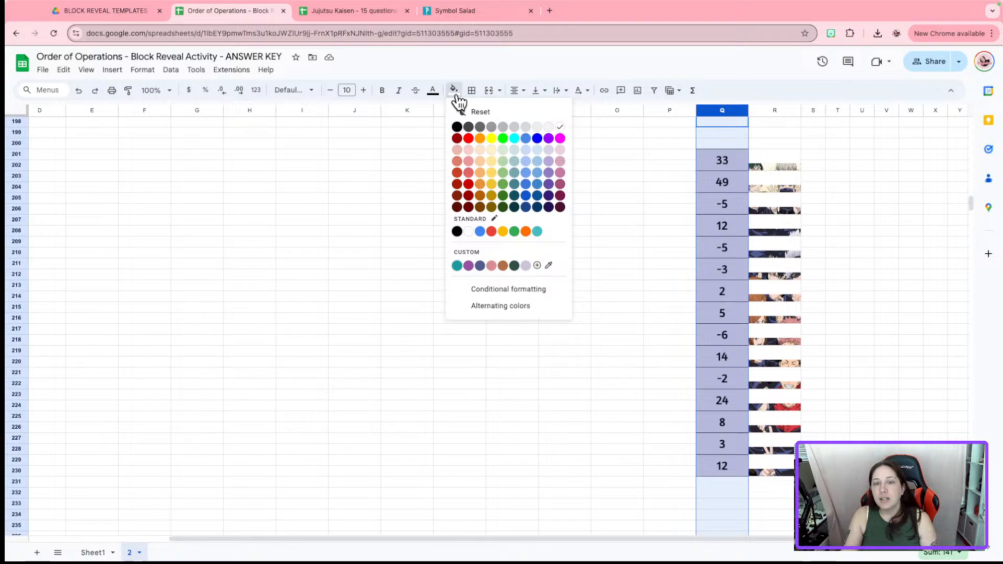
{"action": "left_click", "coordinate": [469, 232]}
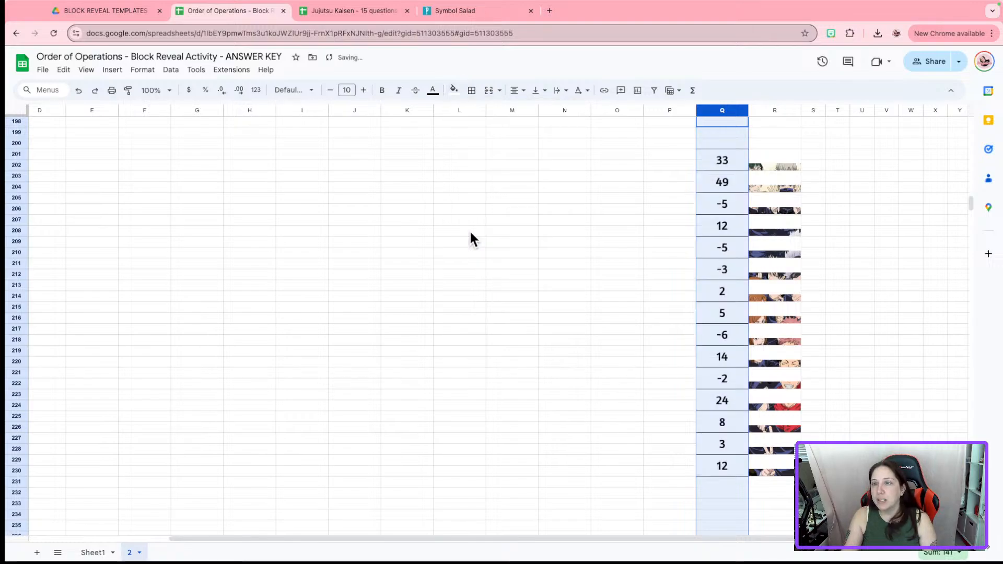
{"action": "left_click", "coordinate": [471, 94]}
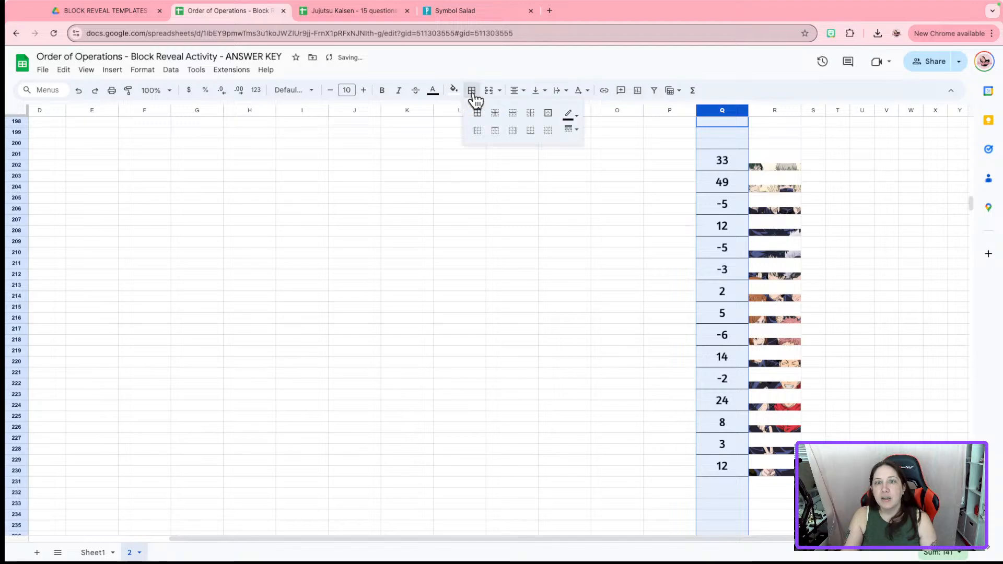
{"action": "left_click", "coordinate": [550, 134]}
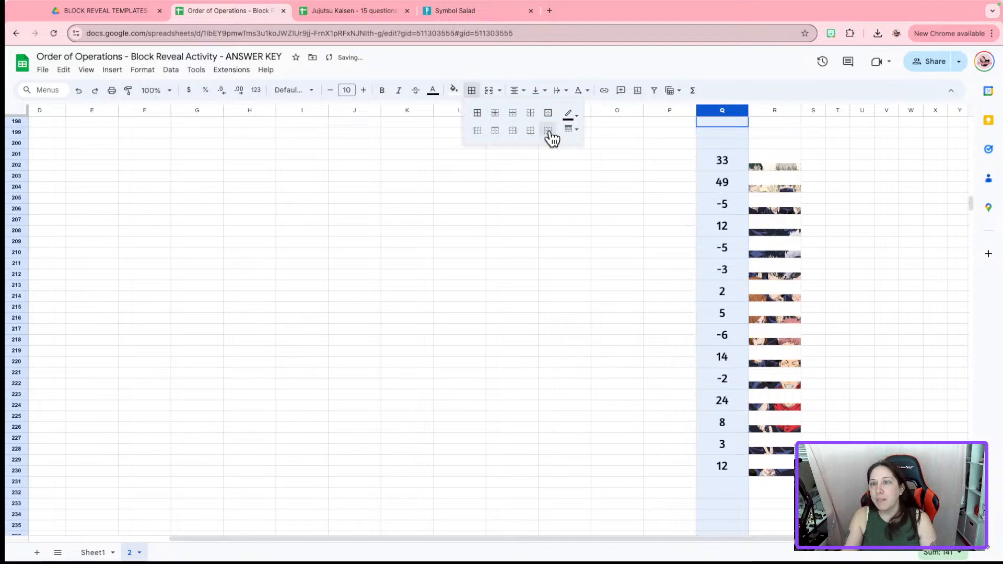
{"action": "left_click", "coordinate": [477, 230]}
Reselect column Q and reapply the plain white background
{"action": "left_click", "coordinate": [454, 90]}
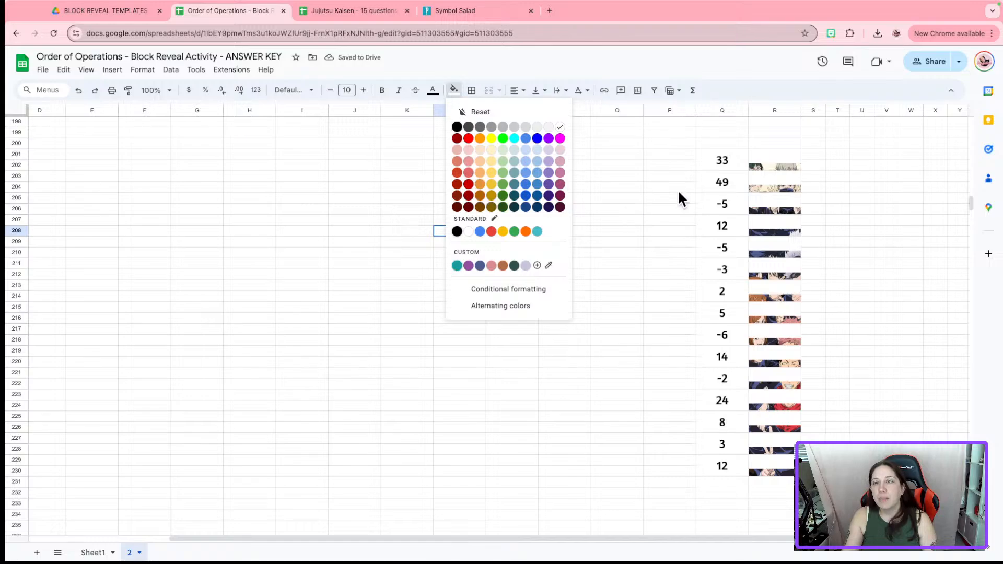
{"action": "left_click", "coordinate": [720, 110]}
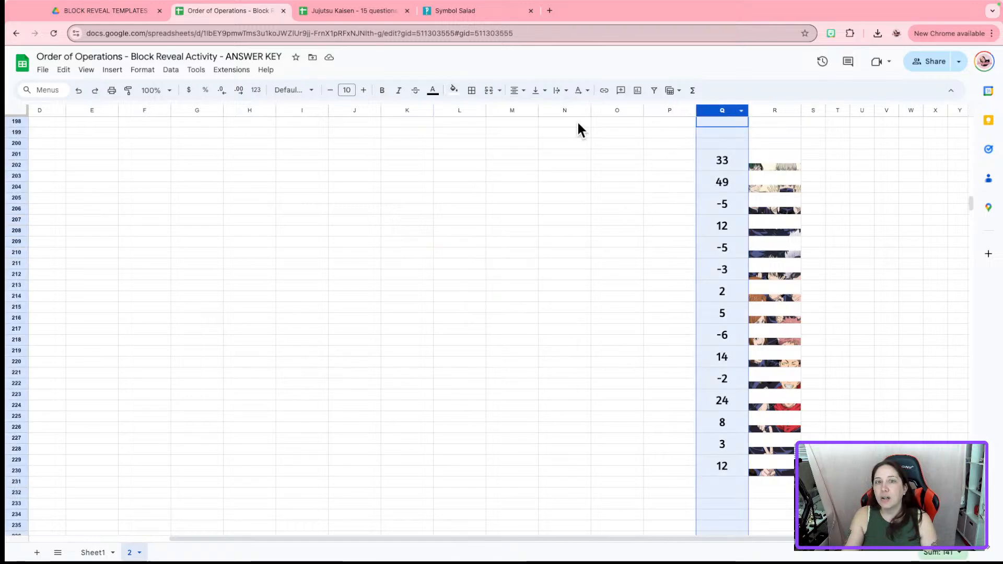
{"action": "left_click", "coordinate": [453, 91]}
{"action": "left_click", "coordinate": [468, 231]}
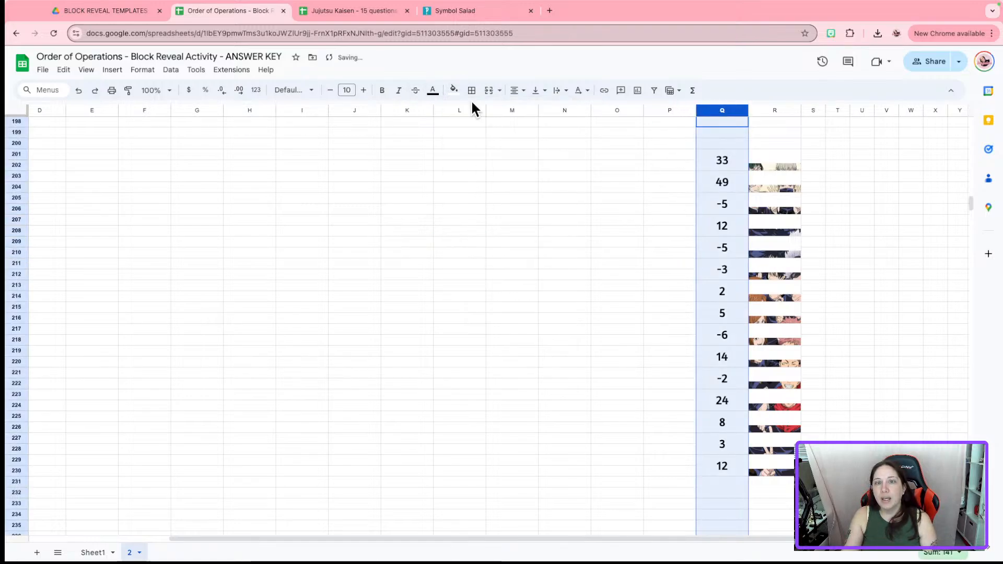
{"action": "left_click", "coordinate": [472, 90]}
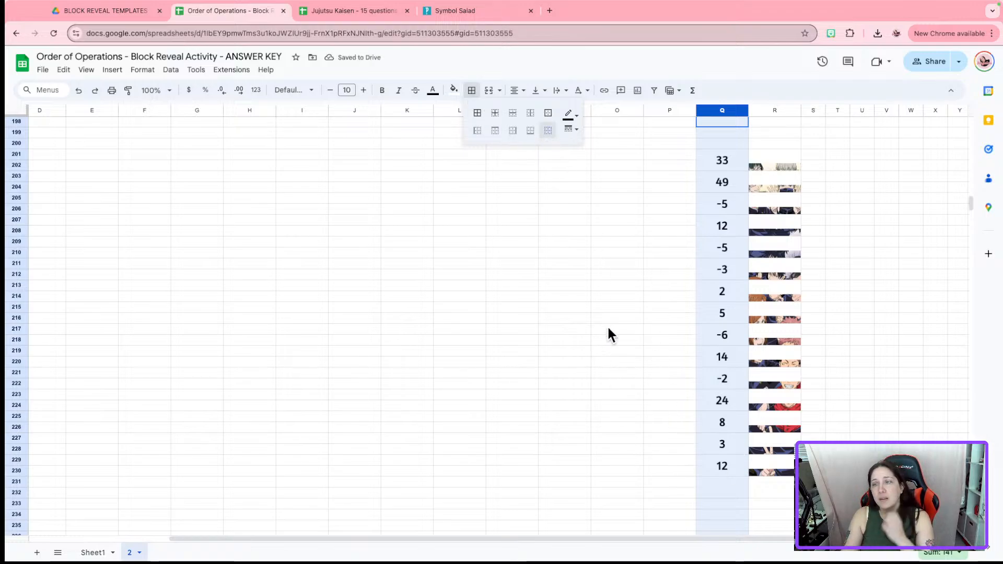
Set column Q's answers to font size 1
{"action": "left_click", "coordinate": [354, 91]}
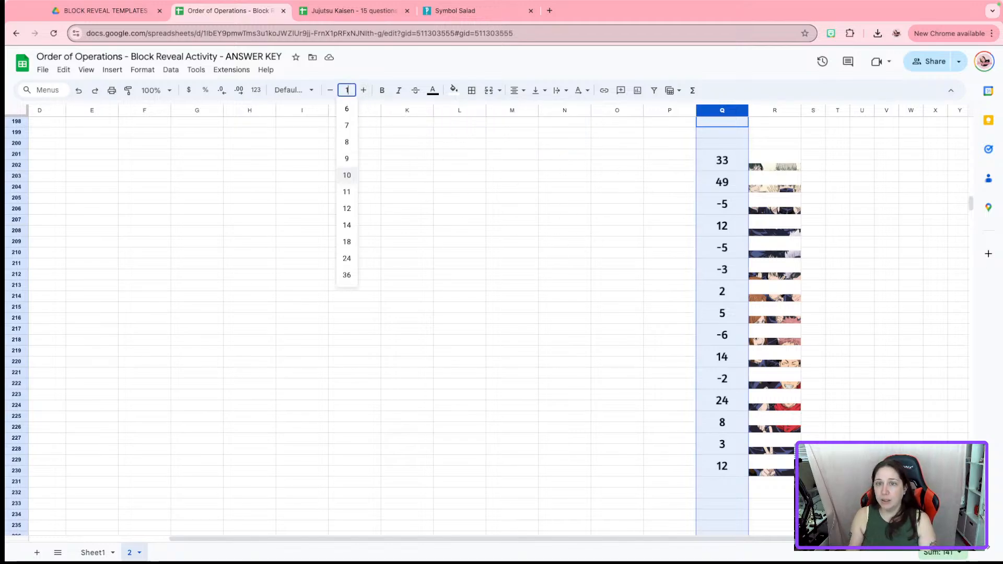
{"action": "type", "text": "1"}
{"action": "key", "text": "Return"}
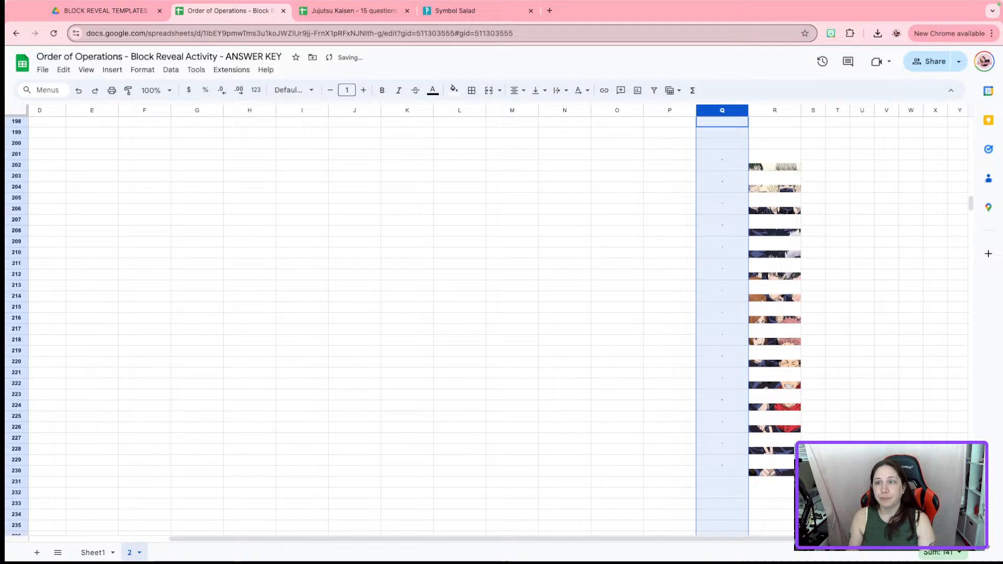
{"action": "left_click", "coordinate": [723, 405]}
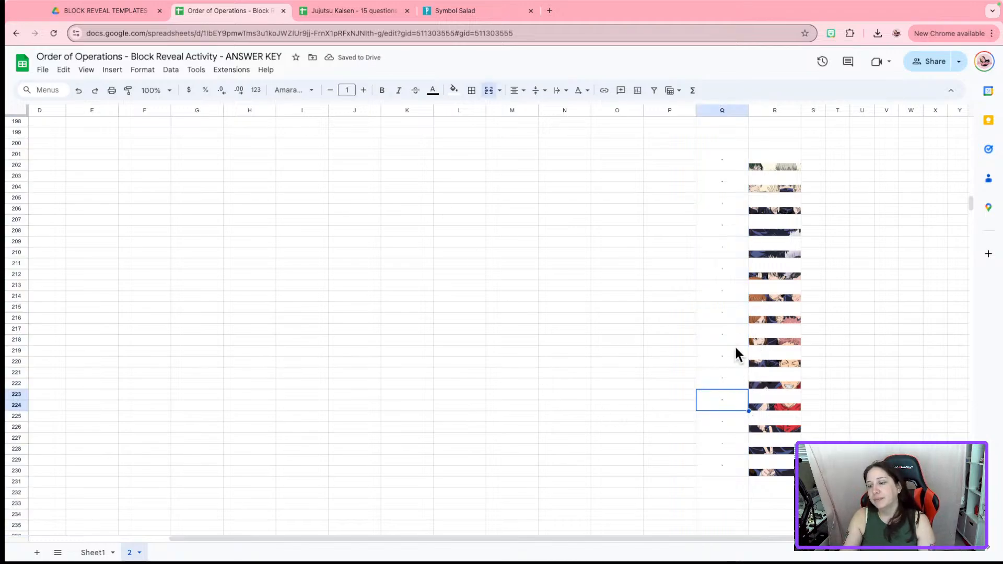
Unmerge the merged cells Q231:R232
{"action": "left_click_drag", "start_coordinate": [731, 493], "coordinate": [777, 492]}
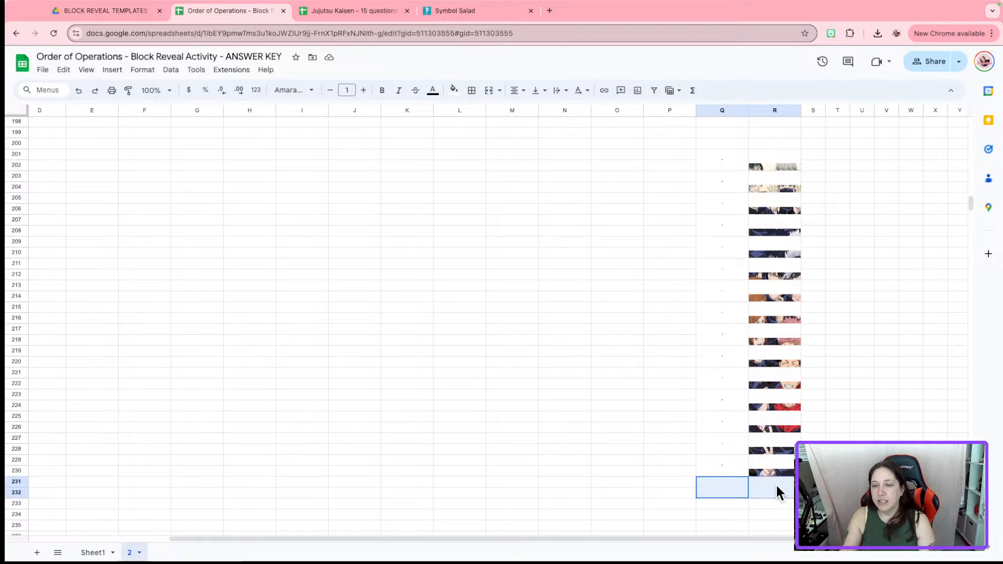
{"action": "left_click", "coordinate": [489, 90]}
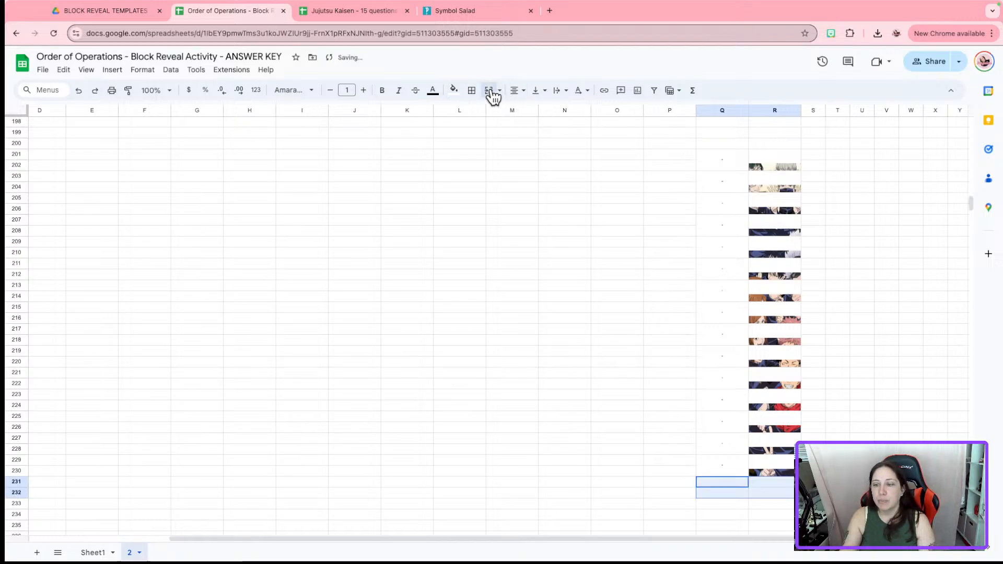
{"action": "left_click", "coordinate": [880, 417]}
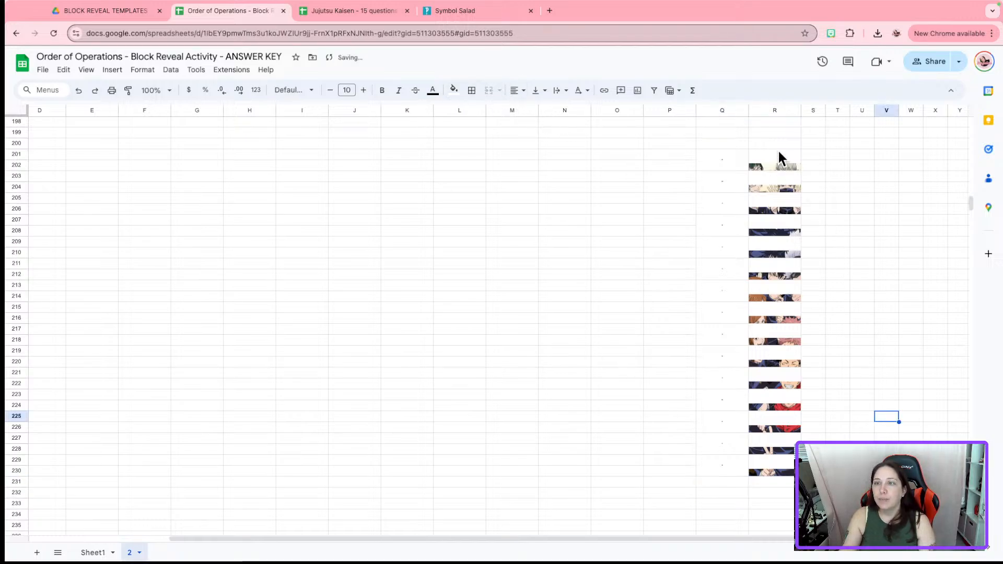
Hide the picture column R, then select answer cells Q201:Q230
{"action": "right_click", "coordinate": [782, 108]}
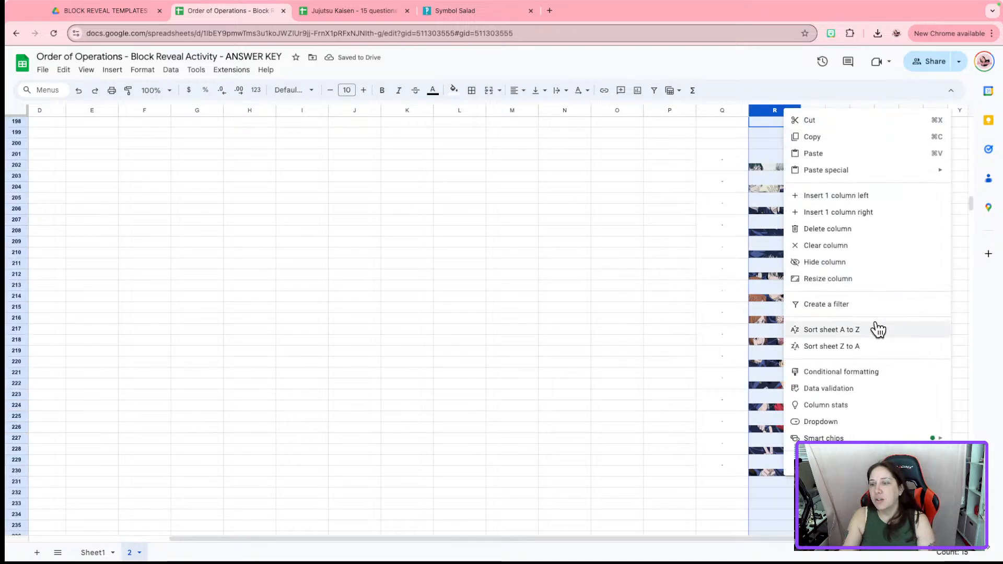
{"action": "left_click", "coordinate": [768, 108]}
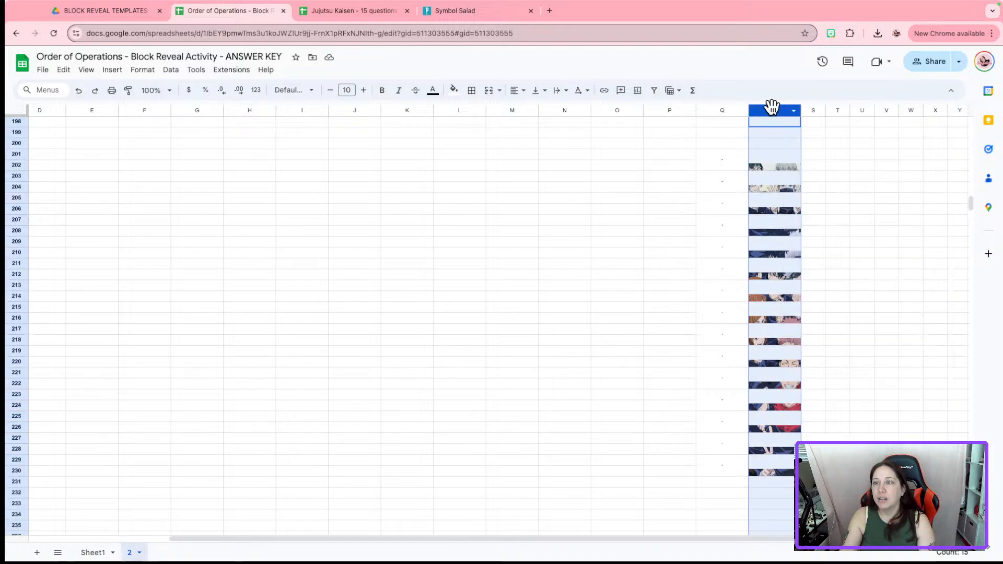
{"action": "right_click", "coordinate": [771, 107]}
{"action": "left_click", "coordinate": [852, 260]}
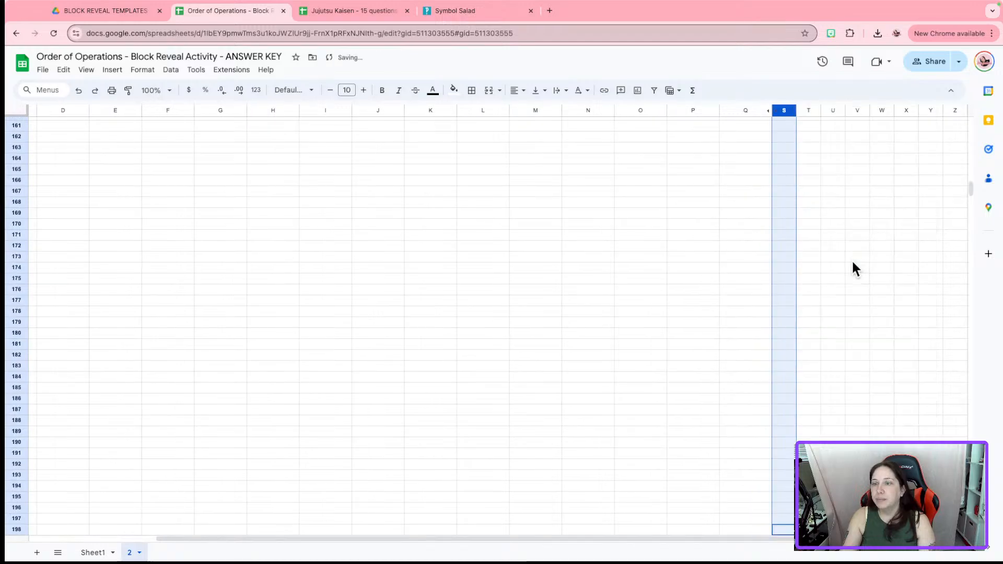
{"action": "scroll", "coordinate": [830, 281], "scroll_direction": "up", "scroll_amount": 3}
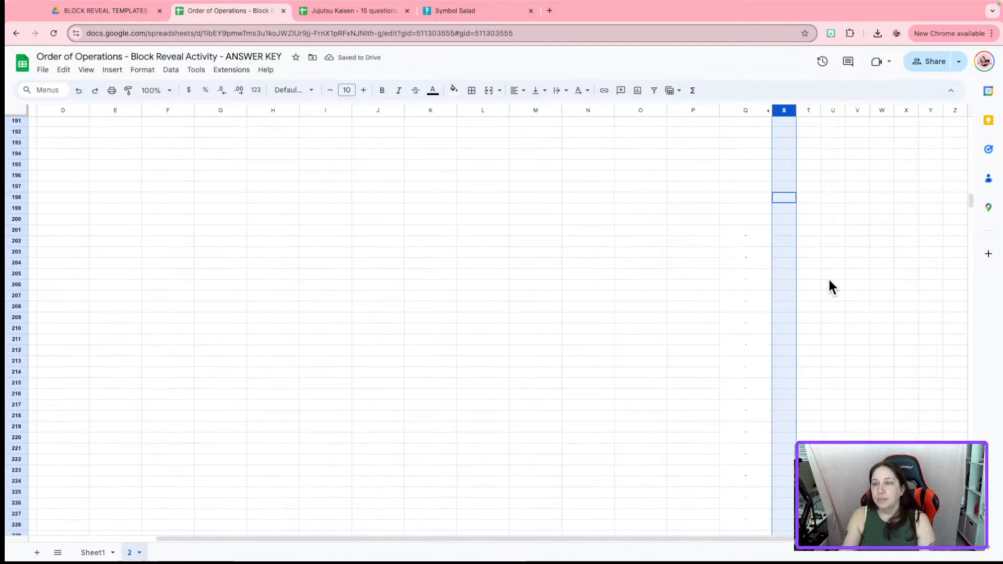
{"action": "scroll", "coordinate": [737, 240], "scroll_direction": "down", "scroll_amount": 2}
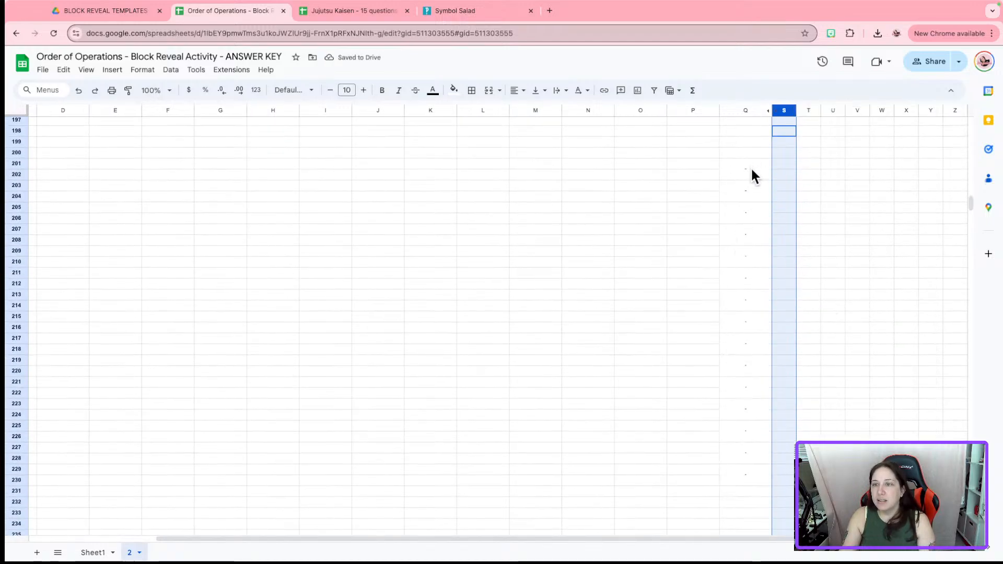
{"action": "left_click_drag", "start_coordinate": [751, 170], "coordinate": [754, 469]}
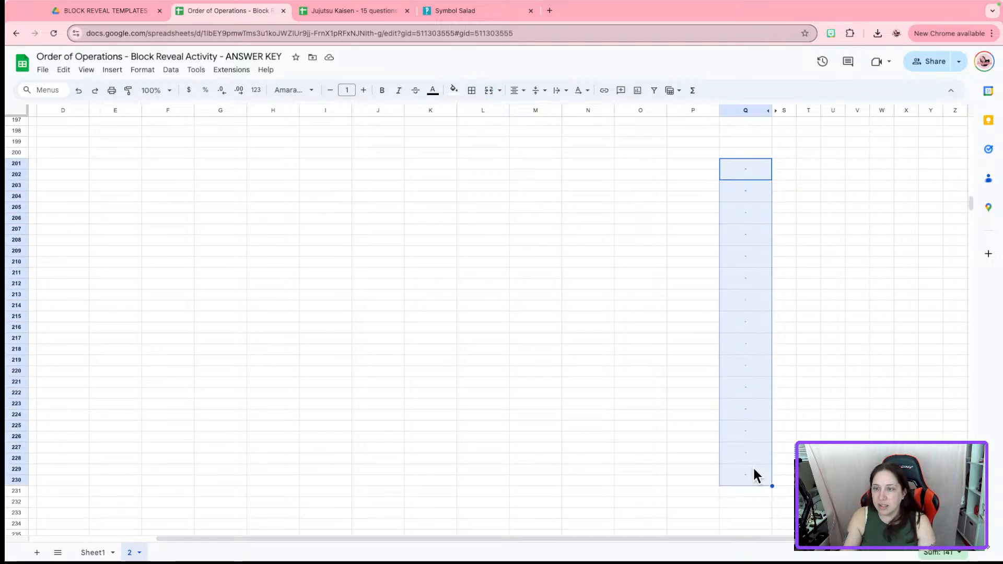
Unmerge column Q's paired cells from Q201:Q202 through Q213:Q214
{"action": "left_click", "coordinate": [745, 176]}
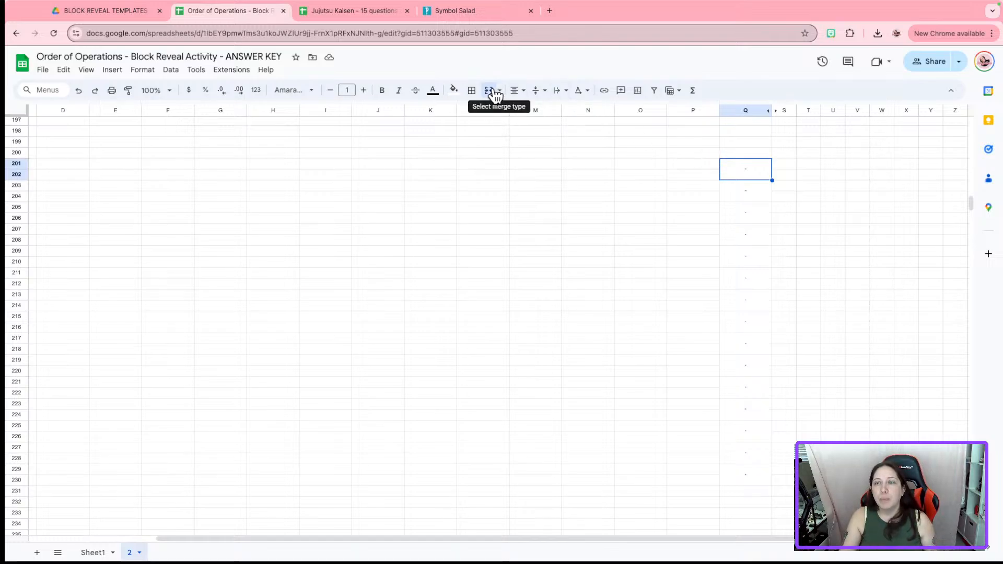
{"action": "left_click", "coordinate": [491, 91]}
{"action": "left_click", "coordinate": [745, 193]}
{"action": "left_click", "coordinate": [491, 92]}
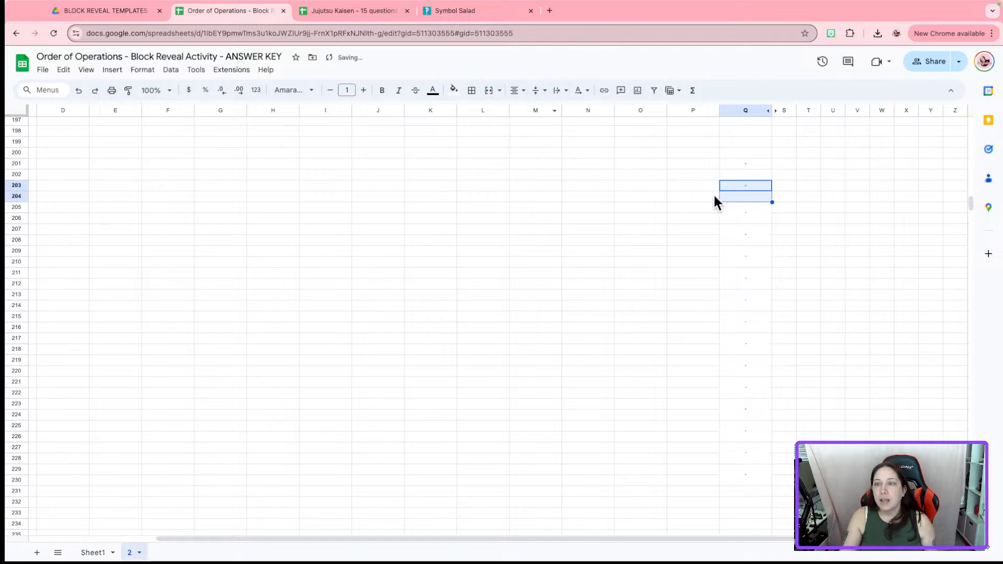
{"action": "left_click", "coordinate": [97, 552]}
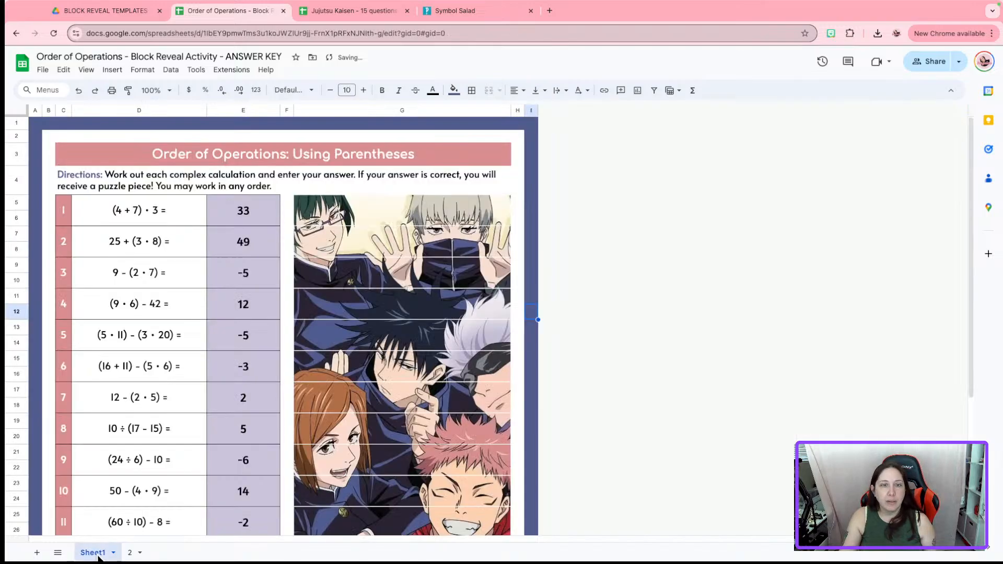
{"action": "left_click", "coordinate": [129, 551]}
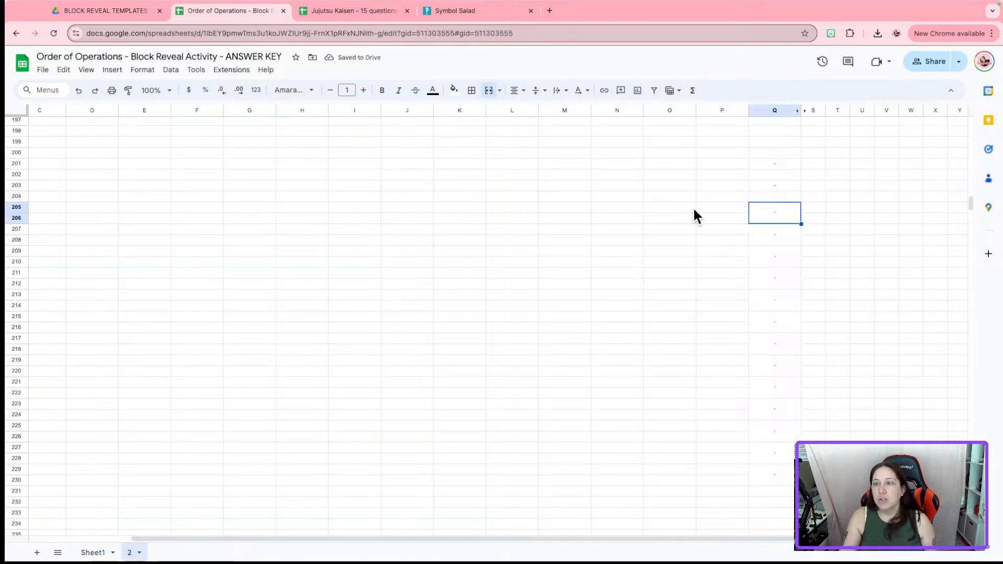
{"action": "left_click", "coordinate": [489, 94]}
{"action": "left_click", "coordinate": [766, 231]}
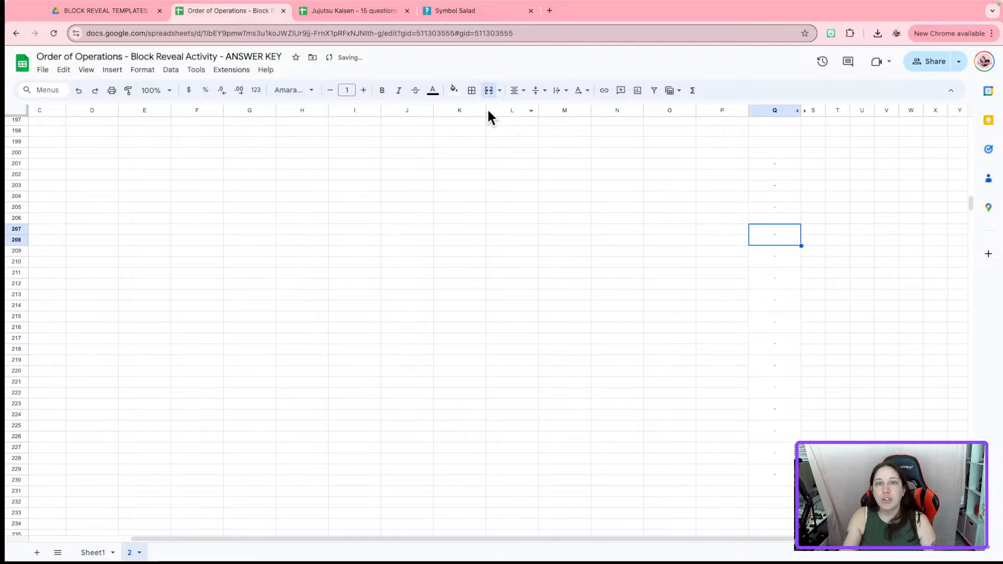
{"action": "left_click", "coordinate": [489, 94]}
{"action": "left_click", "coordinate": [788, 264]}
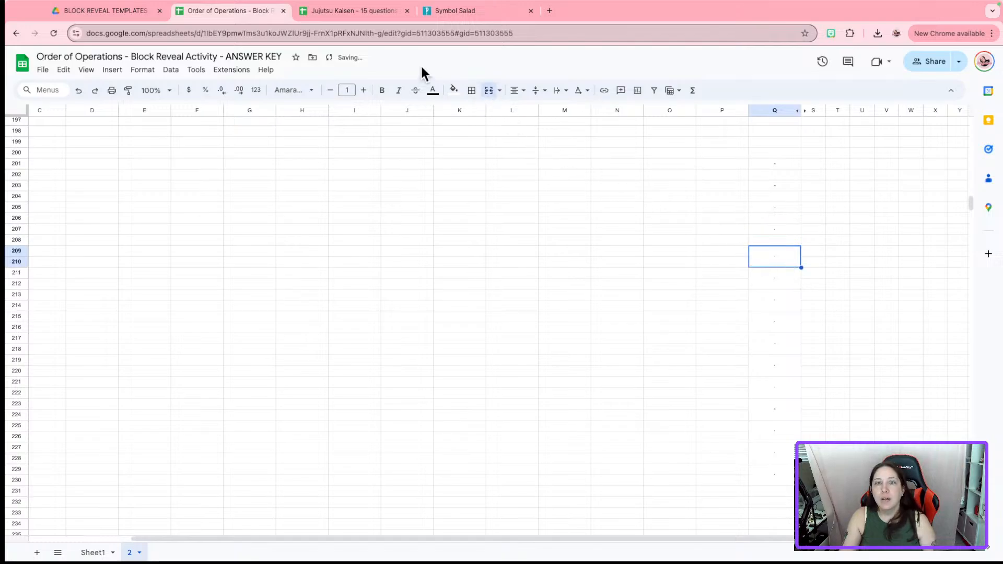
{"action": "left_click", "coordinate": [488, 92]}
{"action": "left_click", "coordinate": [769, 284]}
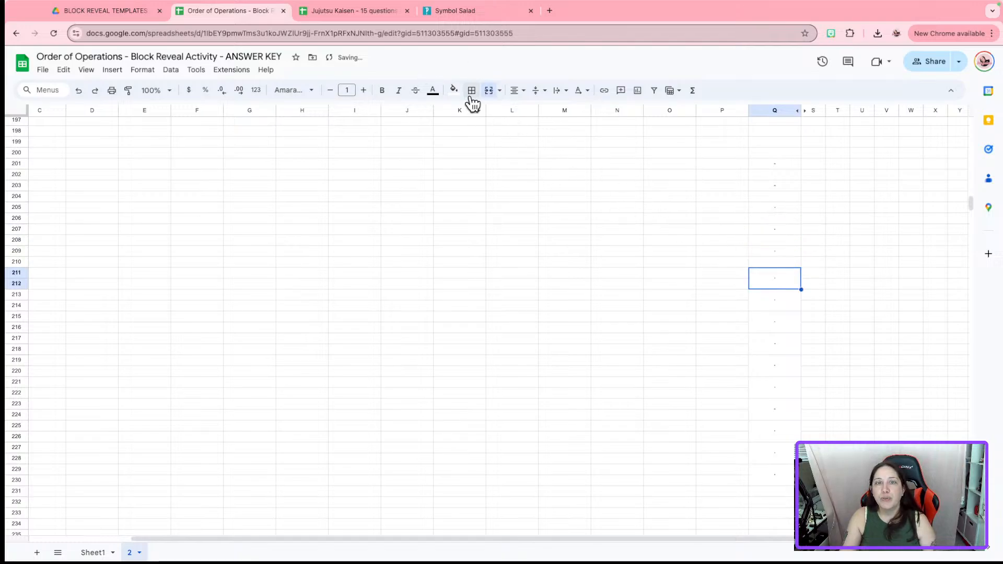
{"action": "left_click", "coordinate": [489, 92]}
{"action": "left_click", "coordinate": [787, 302]}
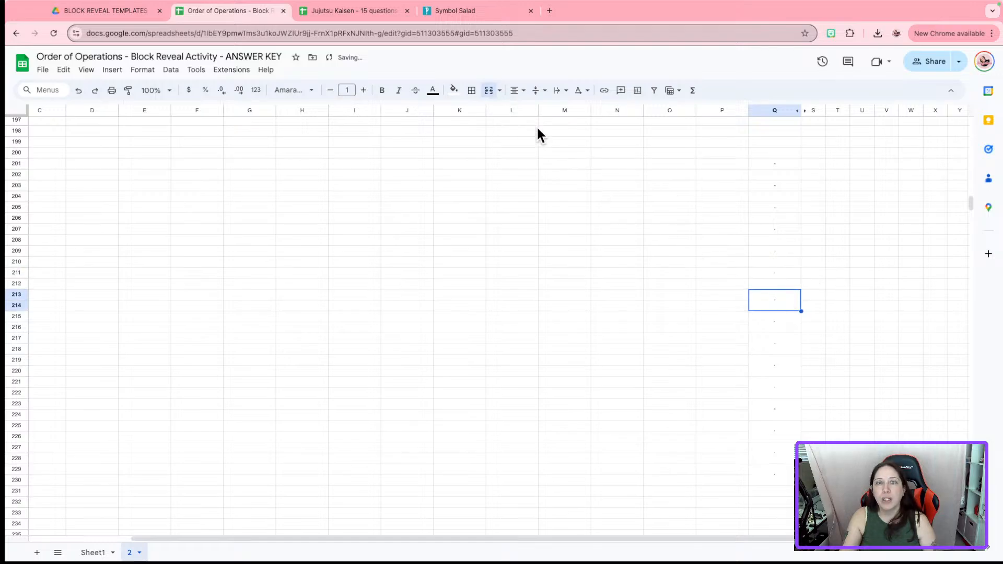
{"action": "left_click", "coordinate": [489, 91]}
Unmerge the remaining pairs Q215:Q216 through Q229:Q230, then select Q201:Q229
{"action": "left_click", "coordinate": [755, 321]}
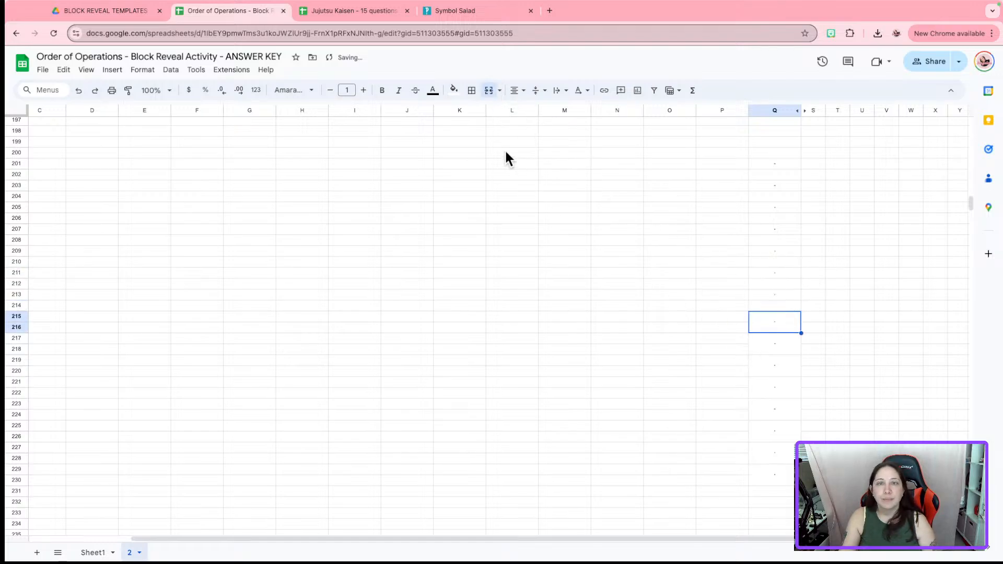
{"action": "left_click", "coordinate": [489, 91]}
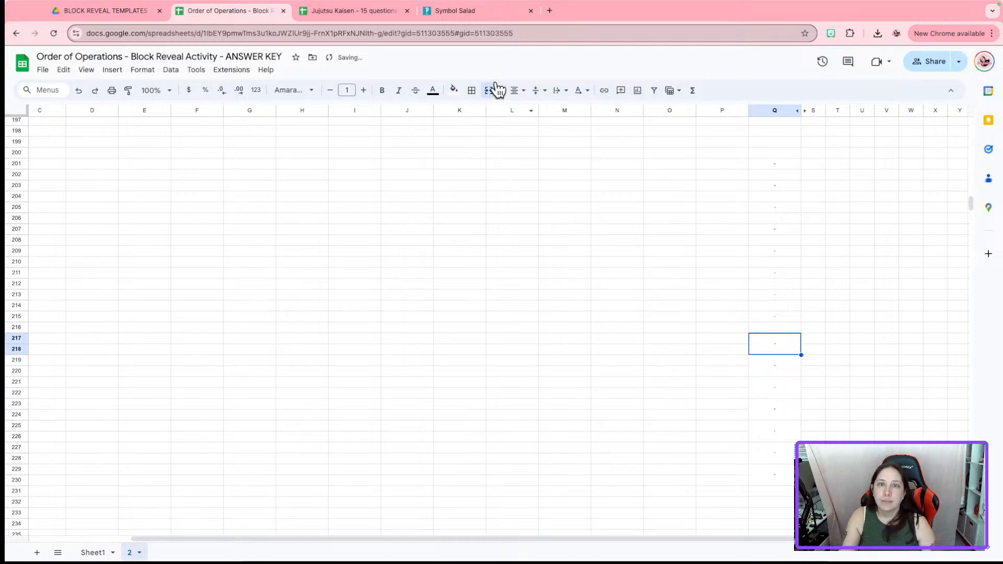
{"action": "left_click", "coordinate": [496, 90]}
{"action": "left_click", "coordinate": [772, 368]}
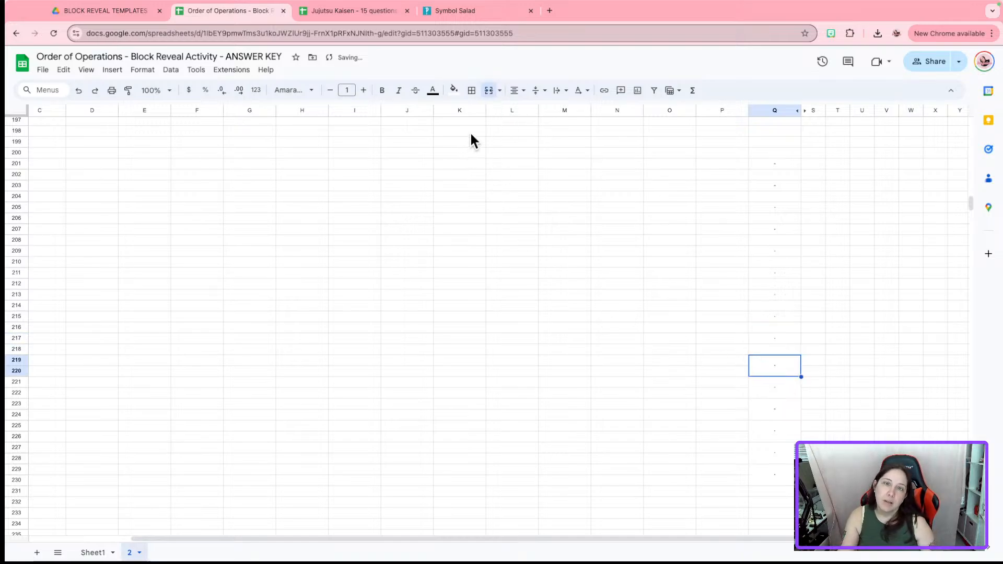
{"action": "left_click", "coordinate": [488, 90]}
{"action": "left_click", "coordinate": [768, 386]}
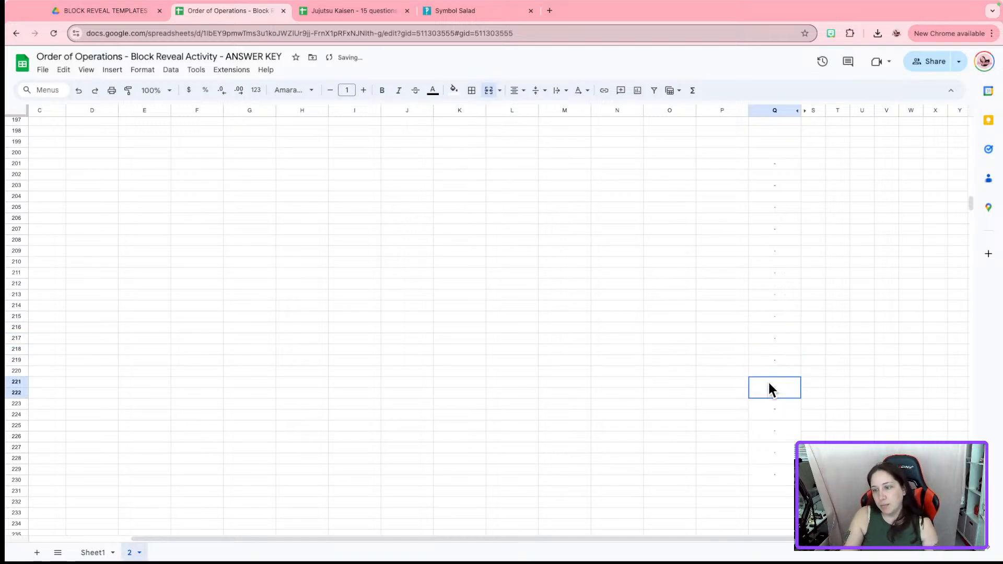
{"action": "left_click", "coordinate": [488, 91]}
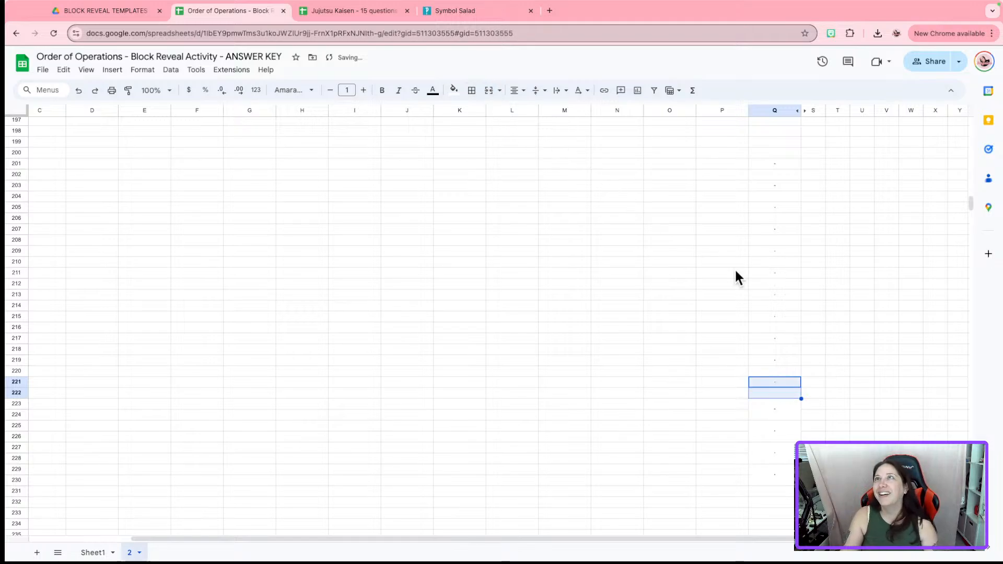
{"action": "left_click", "coordinate": [783, 415]}
{"action": "left_click", "coordinate": [489, 89]}
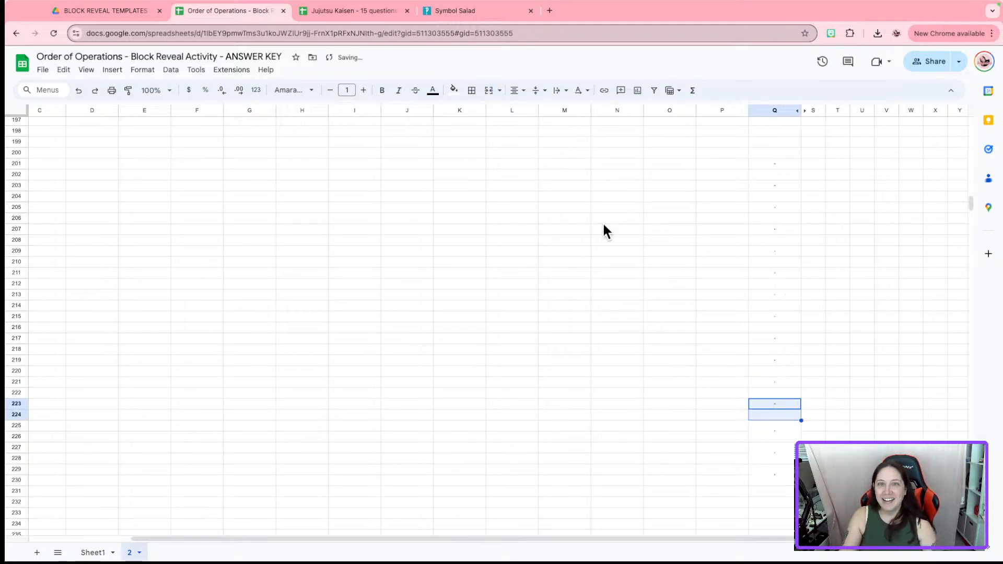
{"action": "left_click", "coordinate": [781, 431]}
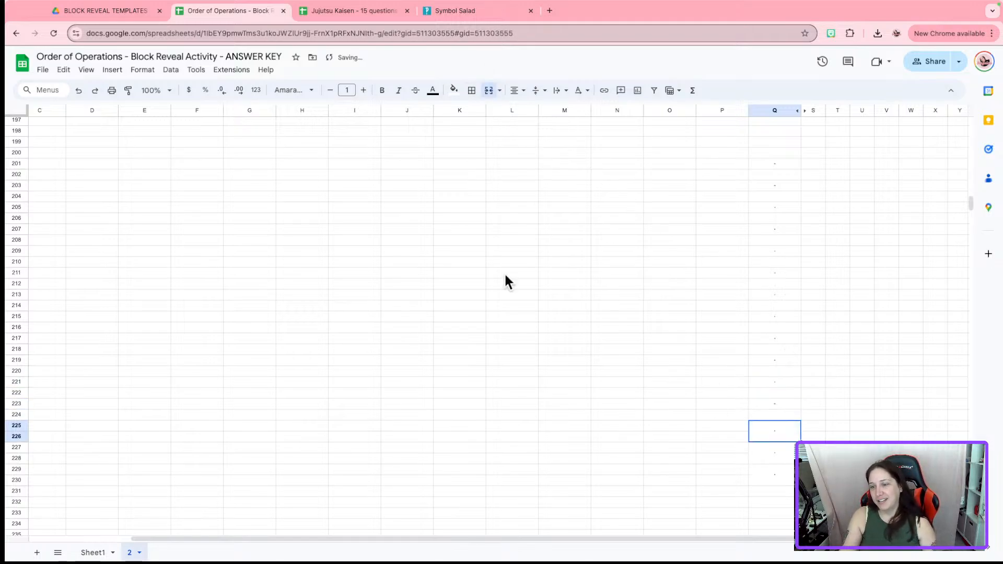
{"action": "left_click", "coordinate": [488, 89]}
{"action": "left_click", "coordinate": [778, 453]}
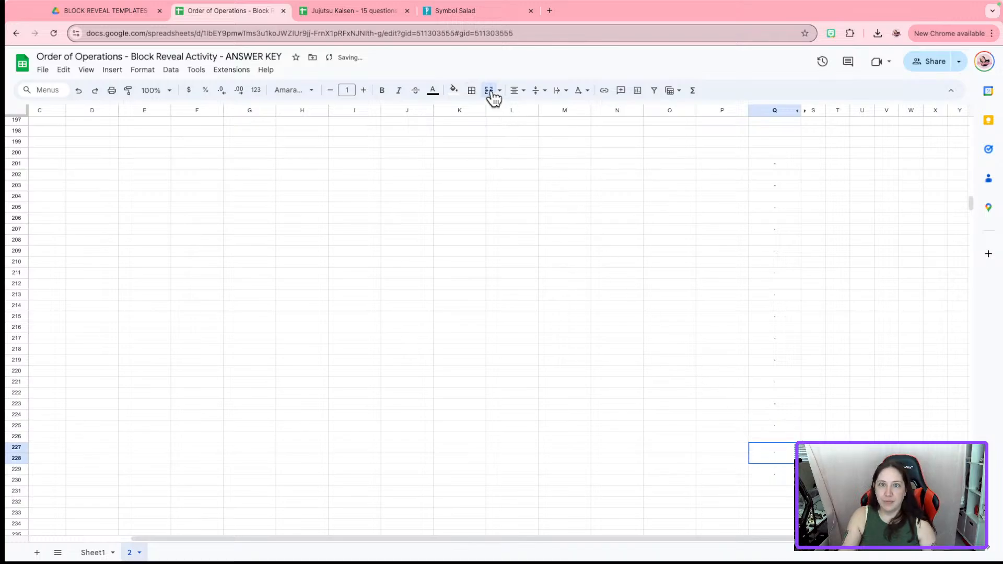
{"action": "left_click", "coordinate": [490, 92]}
{"action": "left_click", "coordinate": [773, 474]}
{"action": "left_click", "coordinate": [490, 91]}
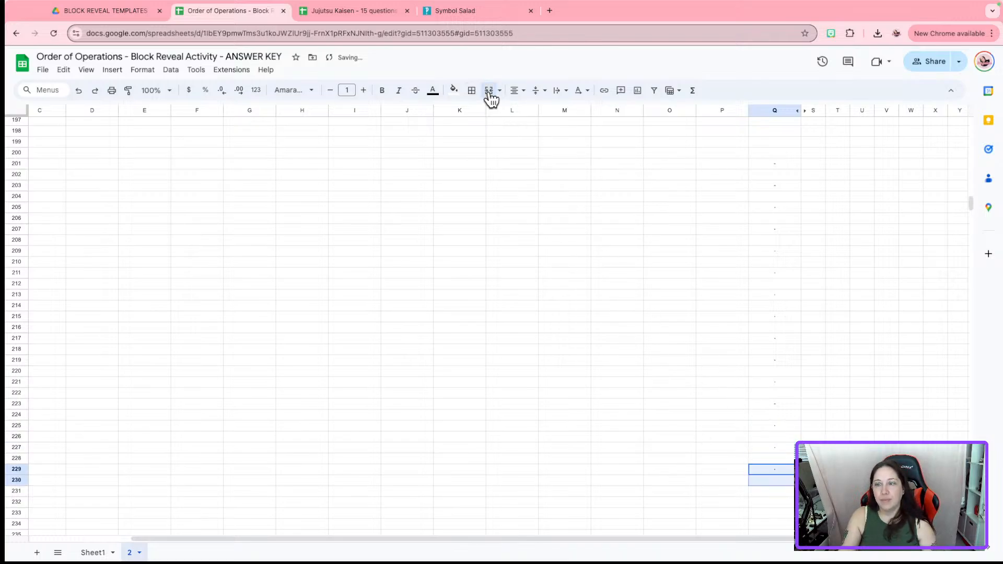
{"action": "left_click_drag", "start_coordinate": [773, 163], "coordinate": [773, 464]}
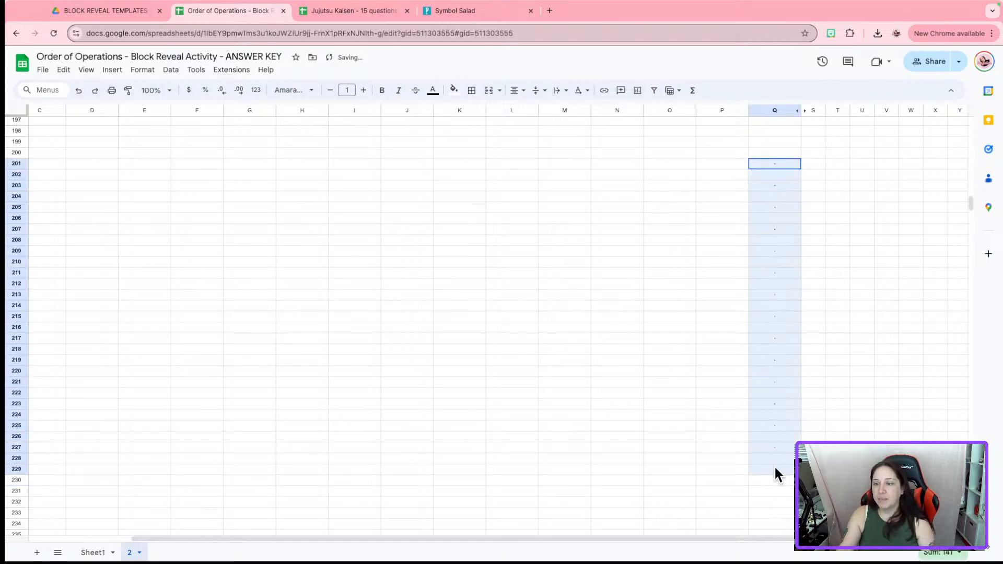
Add a 'Cell is not empty' rule on Q201:Q229 with no fill and white text
{"action": "right_click", "coordinate": [767, 384]}
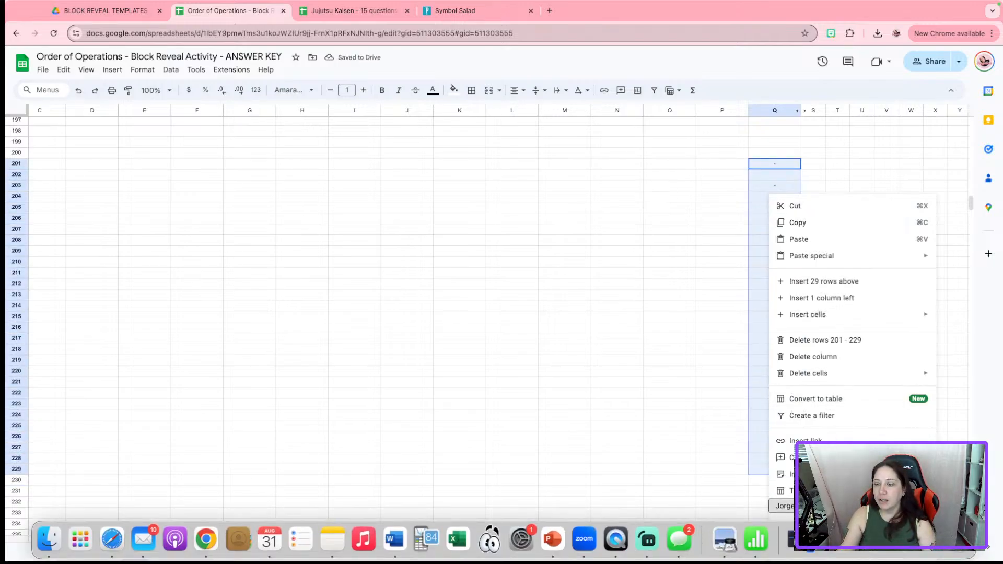
{"action": "mouse_move", "coordinate": [812, 555]}
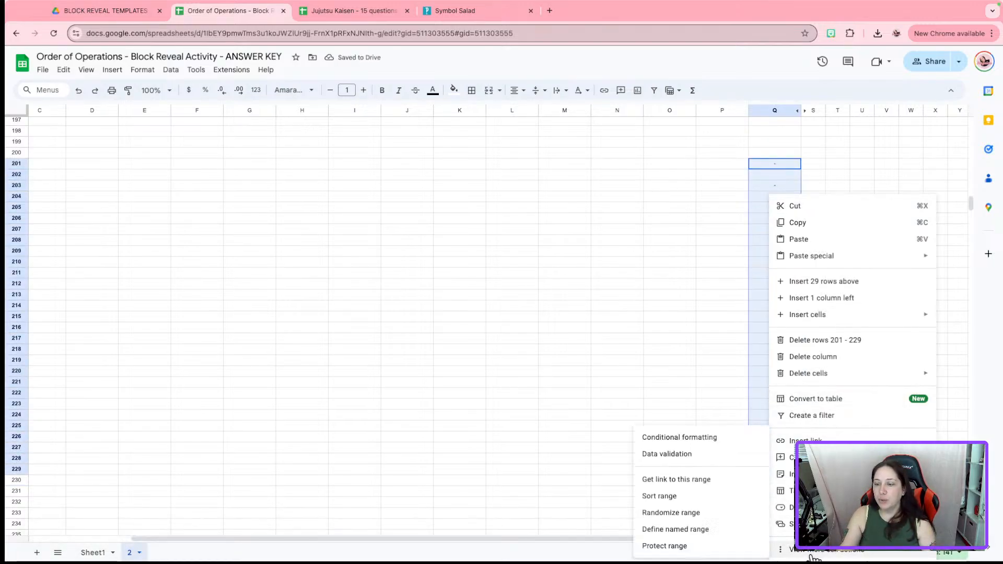
{"action": "left_click", "coordinate": [712, 439]}
{"action": "left_click", "coordinate": [908, 288]}
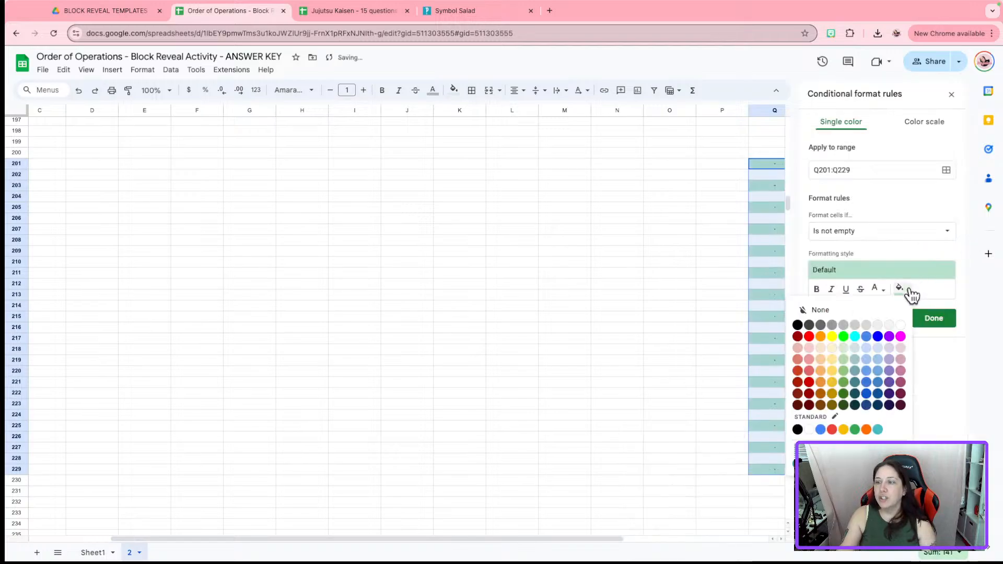
{"action": "left_click", "coordinate": [902, 327]}
{"action": "left_click", "coordinate": [885, 288]}
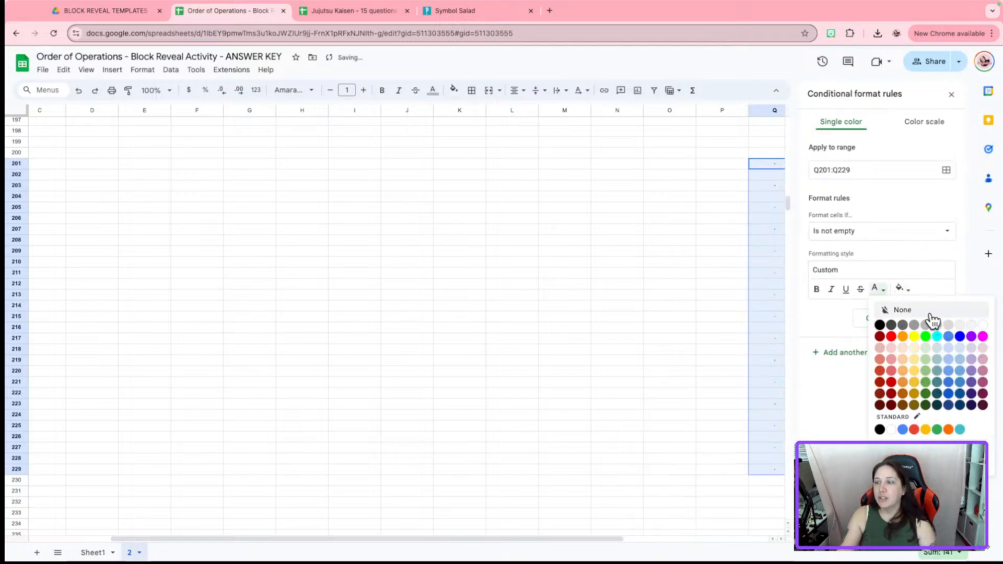
{"action": "left_click", "coordinate": [981, 325]}
{"action": "left_click", "coordinate": [933, 317]}
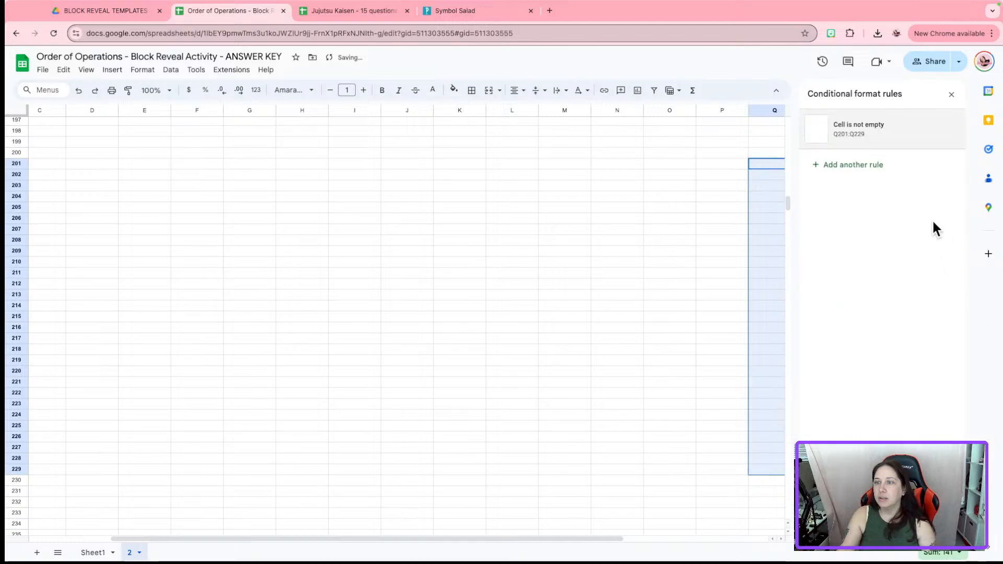
{"action": "left_click", "coordinate": [951, 94]}
{"action": "left_click", "coordinate": [894, 230]}
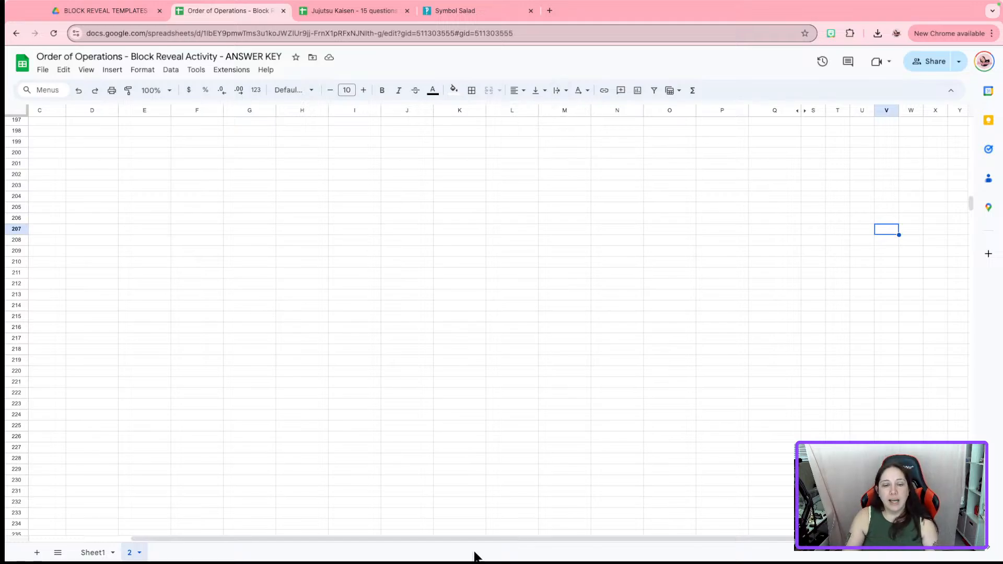
{"action": "left_click_drag", "start_coordinate": [478, 539], "coordinate": [174, 530]}
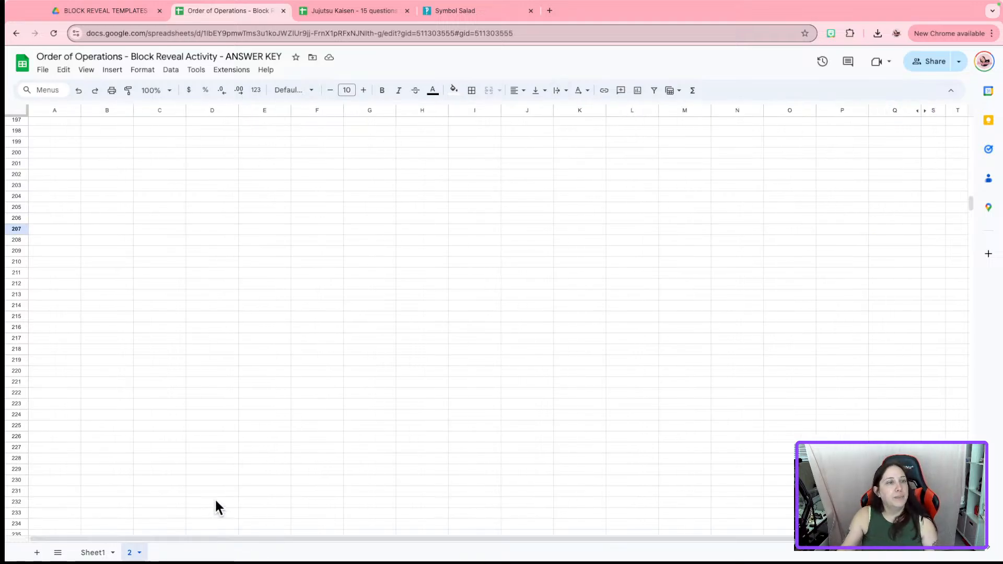
Hide columns B through Z on sheet 2
{"action": "left_click", "coordinate": [96, 110]}
{"action": "key", "text": "ctrl+shift+Right"}
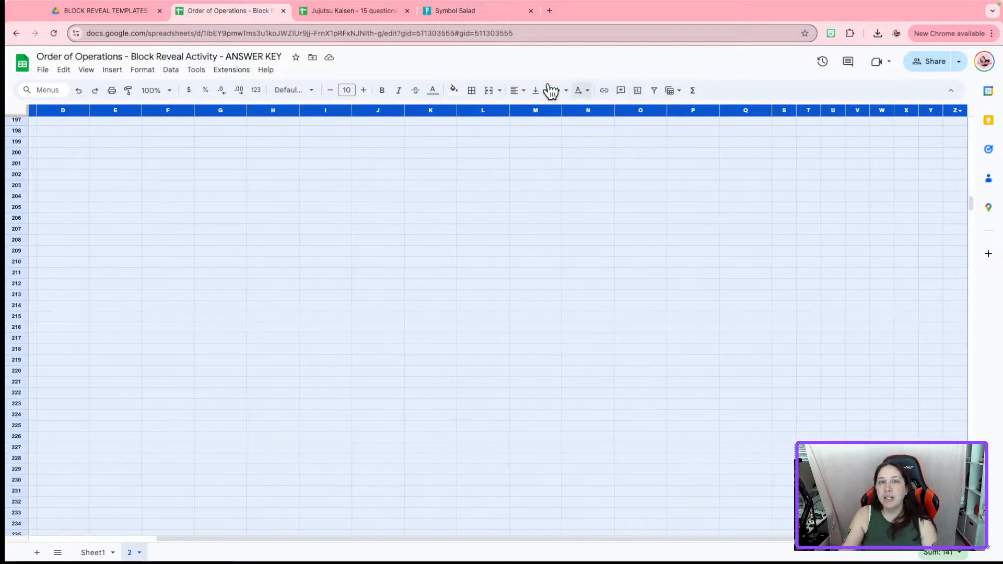
{"action": "right_click", "coordinate": [282, 110]}
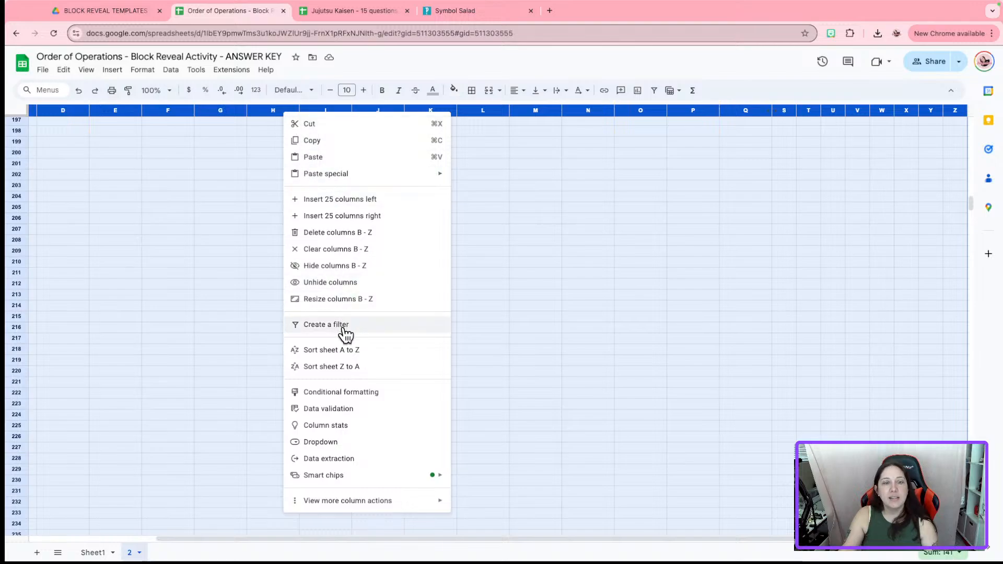
{"action": "left_click", "coordinate": [357, 269]}
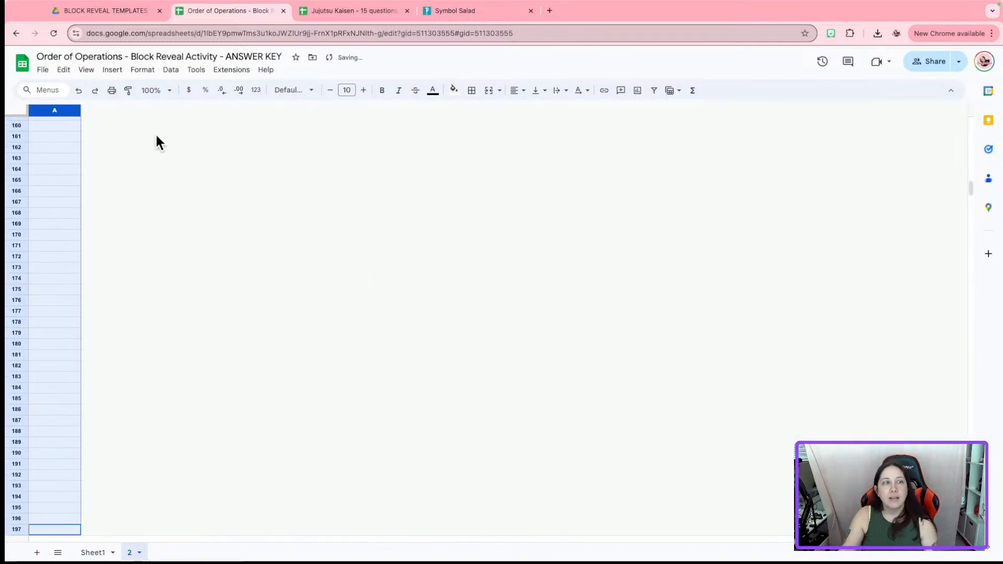
Shrink column A to a thin sliver and make the rows tiny
{"action": "left_click_drag", "start_coordinate": [78, 107], "coordinate": [14, 98]}
{"action": "left_click", "coordinate": [22, 107]}
{"action": "left_click", "coordinate": [89, 144]}
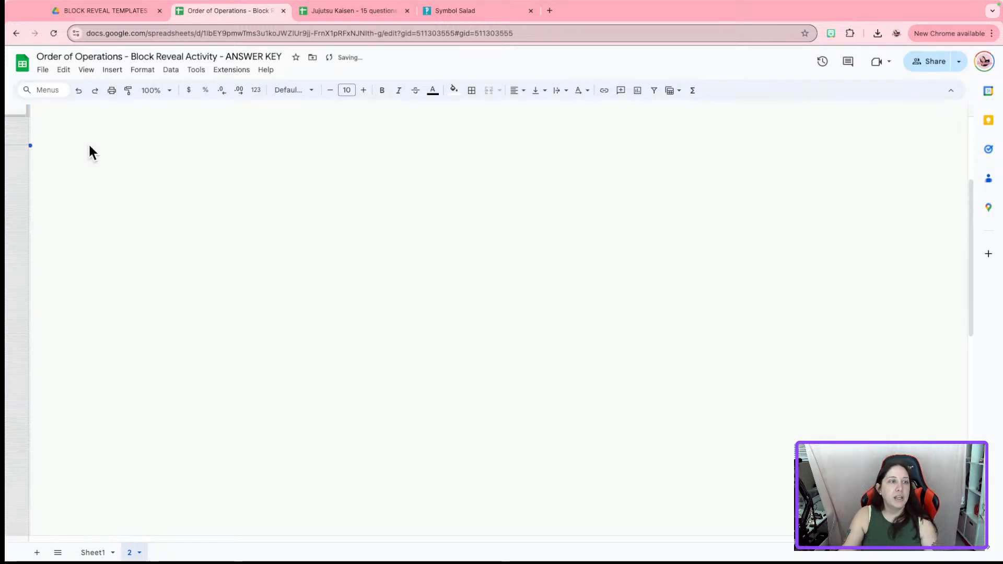
{"action": "scroll", "coordinate": [215, 258], "scroll_direction": "up", "scroll_amount": 3}
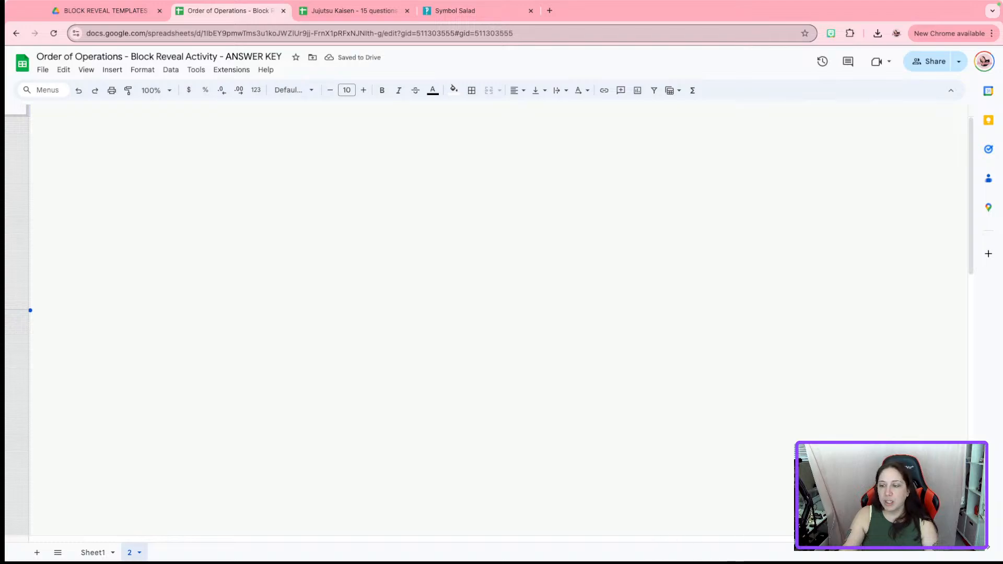
{"action": "left_click", "coordinate": [186, 135]}
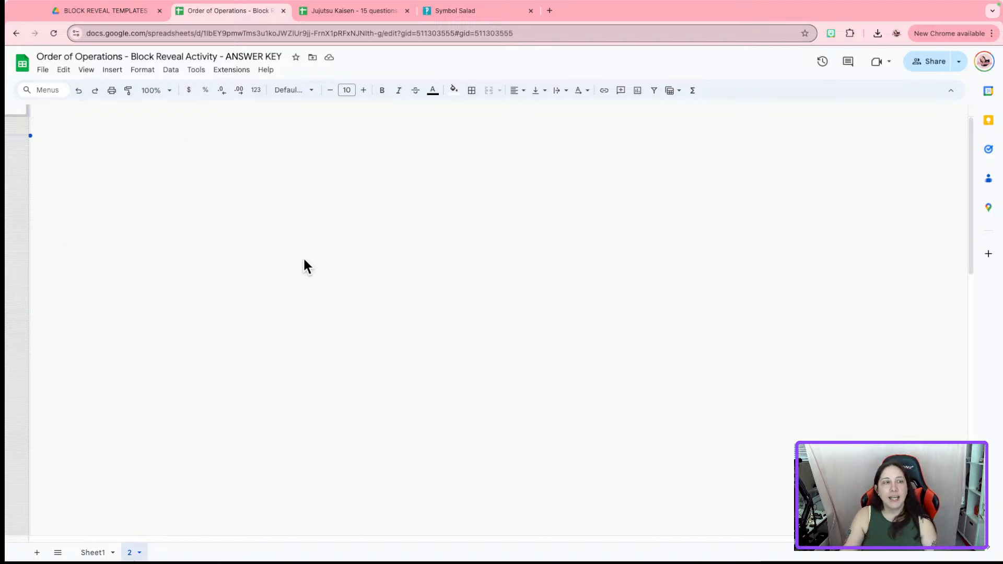
{"action": "left_click", "coordinate": [131, 554]}
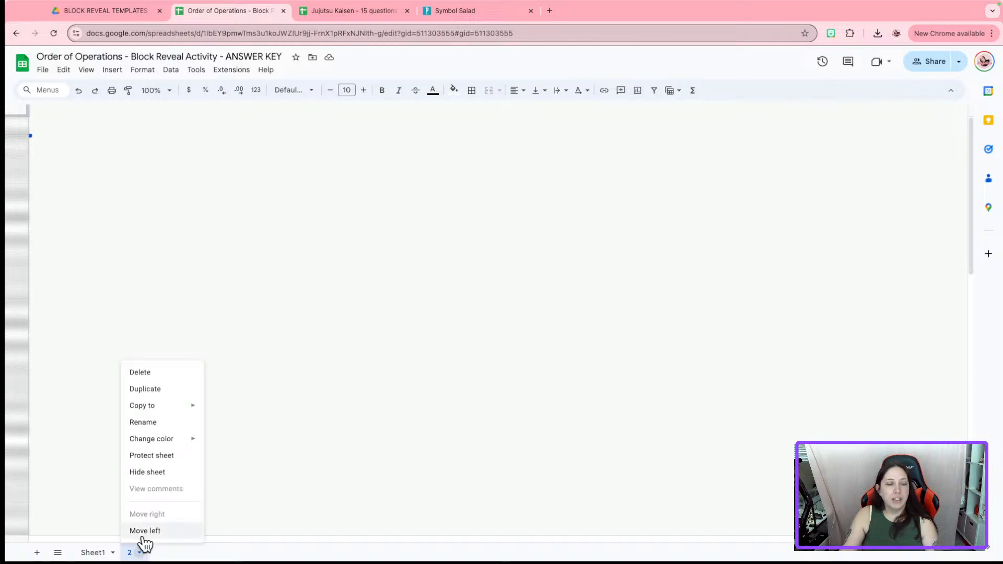
Protect sheet 2 with a 'Show a warning' editing permission
{"action": "left_click", "coordinate": [152, 456]}
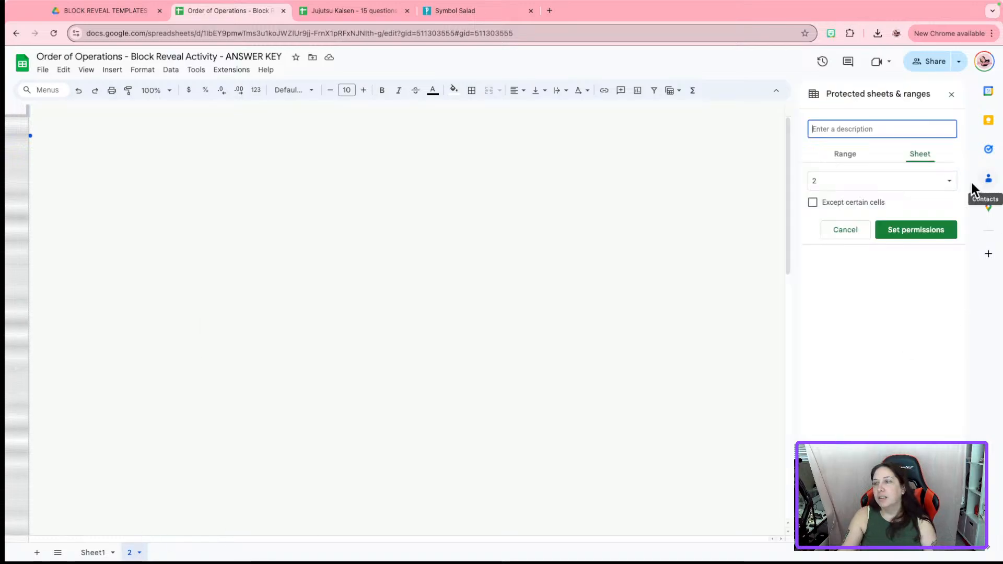
{"action": "left_click", "coordinate": [907, 233]}
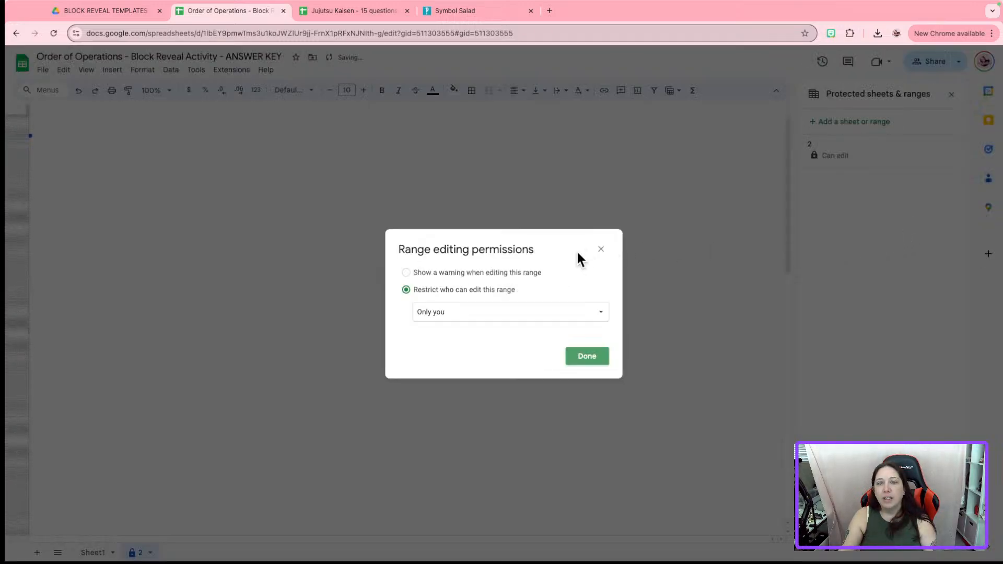
{"action": "left_click", "coordinate": [441, 272]}
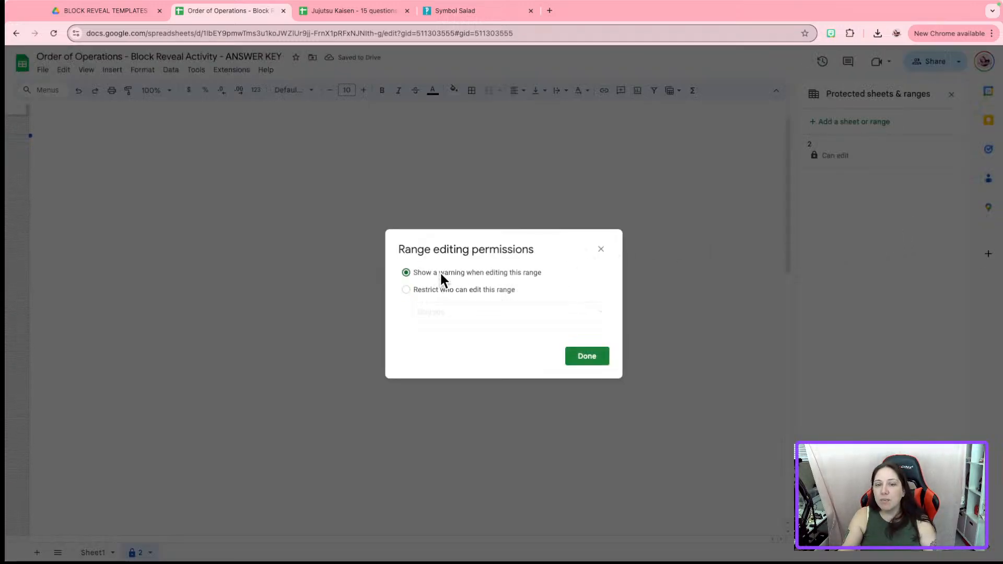
{"action": "left_click", "coordinate": [443, 289]}
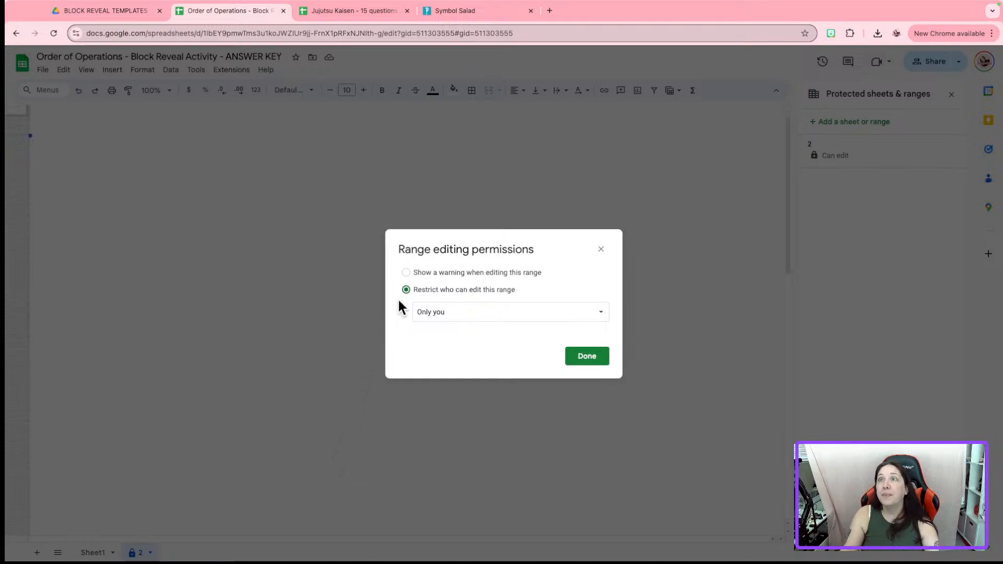
{"action": "left_click", "coordinate": [425, 271]}
{"action": "left_click", "coordinate": [598, 357]}
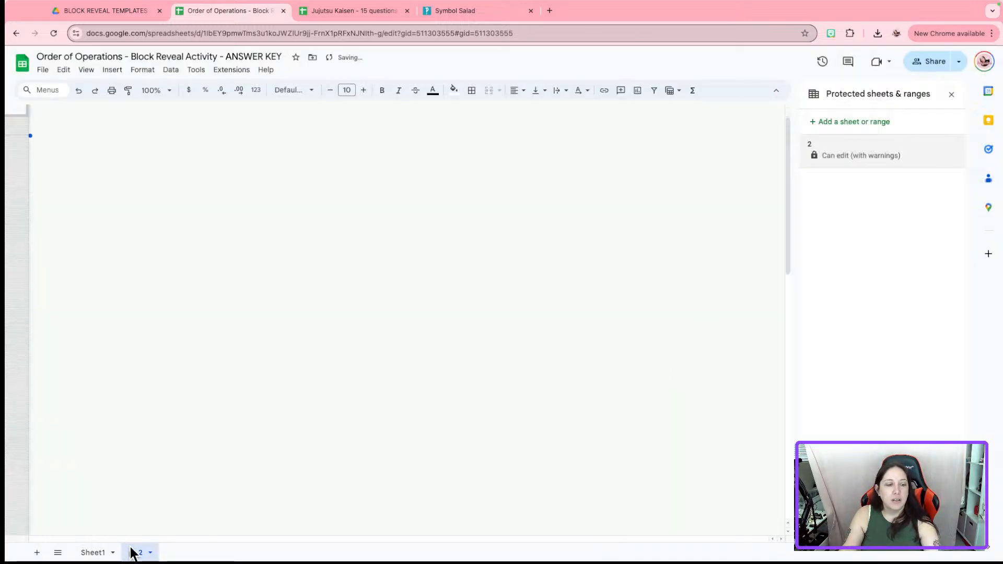
Hide sheet 2, accept the protection warning, and close the Protected sheets panel
{"action": "left_click", "coordinate": [150, 552]}
{"action": "left_click", "coordinate": [157, 472]}
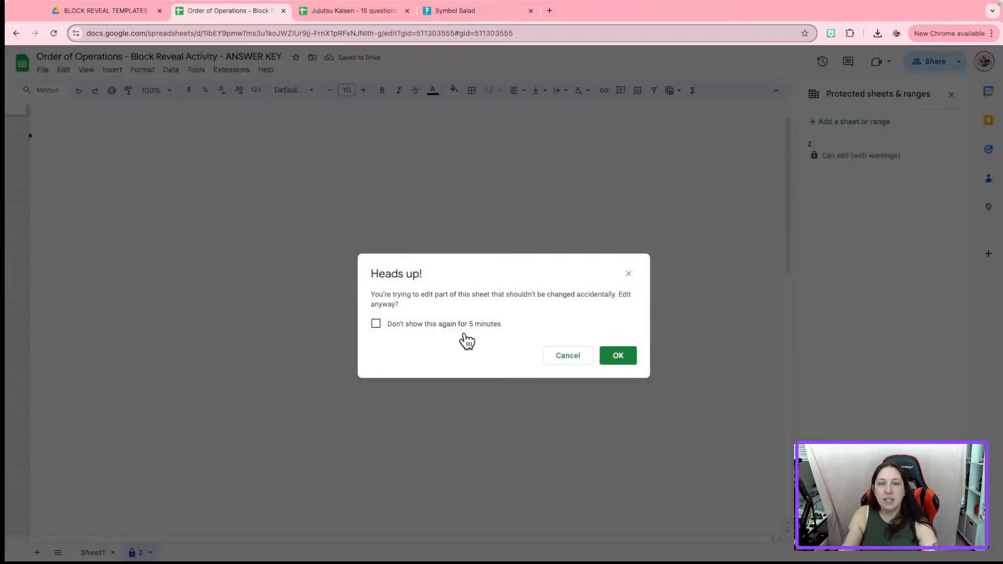
{"action": "left_click", "coordinate": [621, 359]}
{"action": "left_click", "coordinate": [951, 94]}
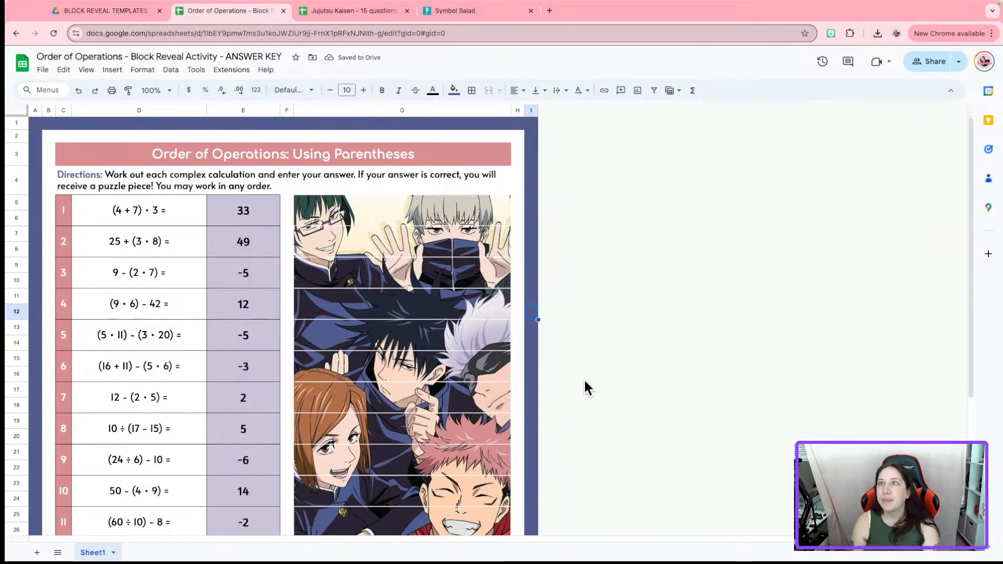
{"action": "scroll", "coordinate": [439, 270], "scroll_direction": "down", "scroll_amount": 2}
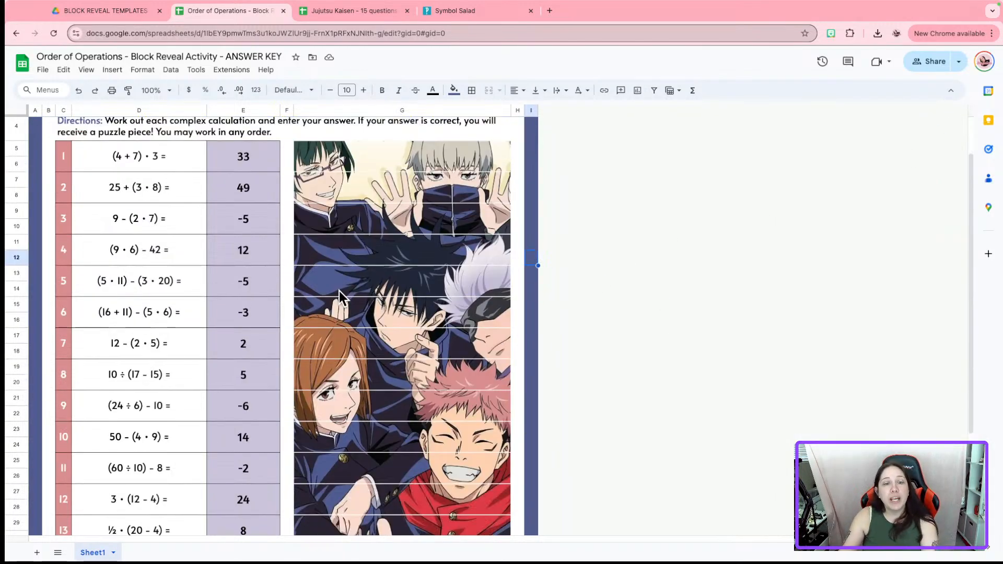
{"action": "left_click", "coordinate": [253, 313]}
{"action": "key", "text": "Delete"}
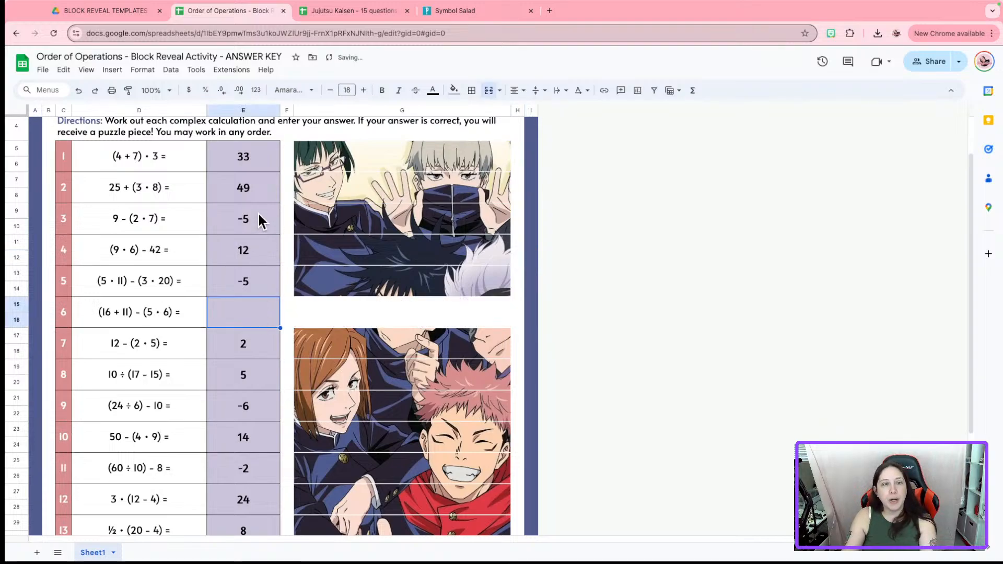
{"action": "left_click", "coordinate": [258, 214]}
{"action": "key", "text": "Delete"}
{"action": "left_click", "coordinate": [262, 156]}
{"action": "key", "text": "Delete"}
{"action": "left_click", "coordinate": [241, 407]}
{"action": "key", "text": "Delete"}
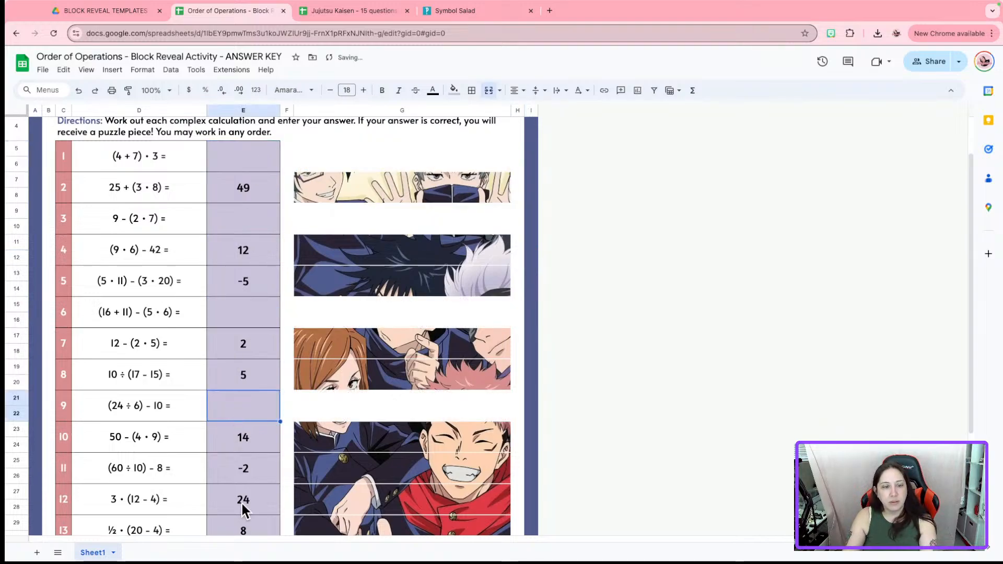
{"action": "left_click", "coordinate": [242, 503]}
{"action": "key", "text": "Delete"}
{"action": "scroll", "coordinate": [744, 368], "scroll_direction": "down", "scroll_amount": 3}
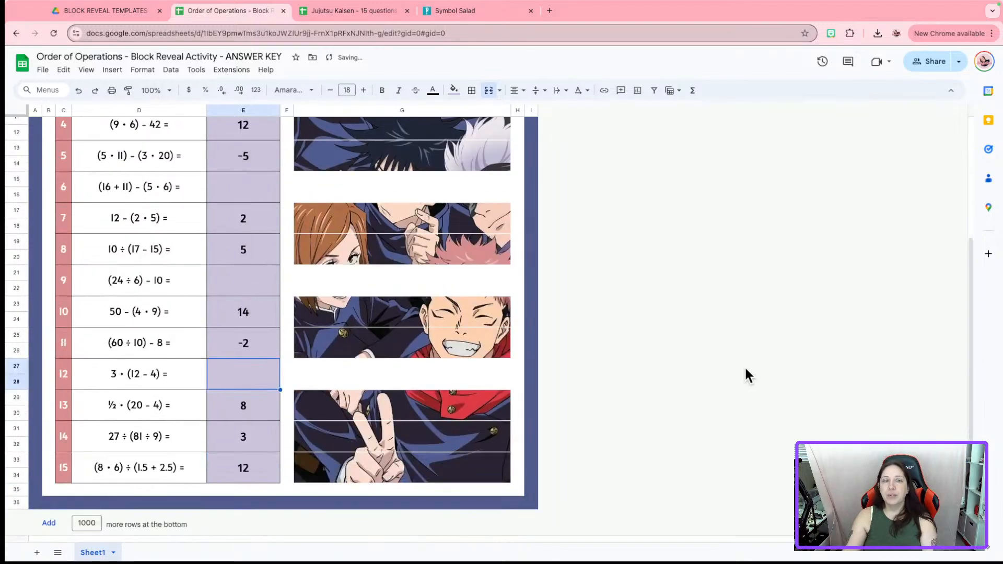
{"action": "scroll", "coordinate": [535, 222], "scroll_direction": "up", "scroll_amount": 3}
{"action": "scroll", "coordinate": [535, 221], "scroll_direction": "up", "scroll_amount": 2}
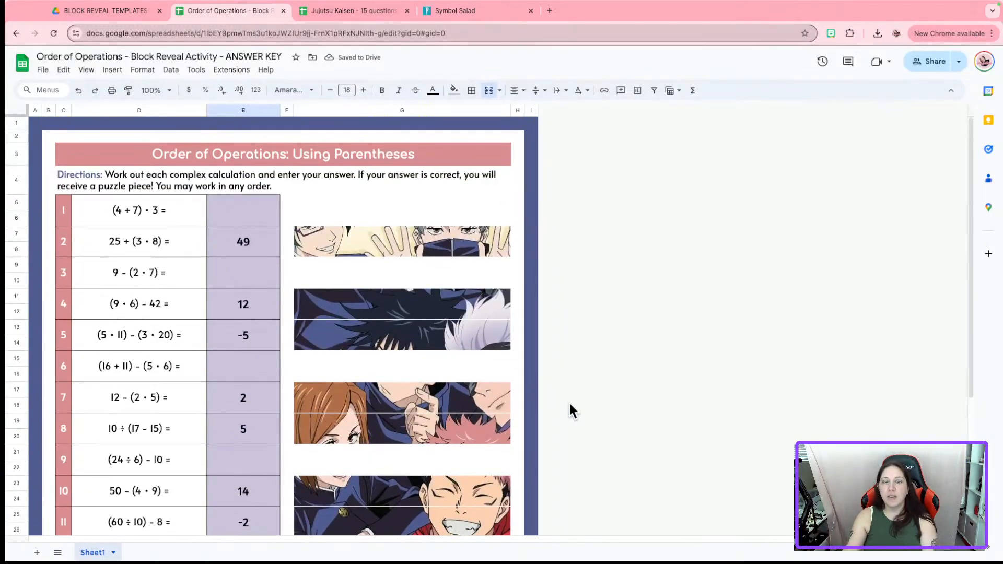
{"action": "scroll", "coordinate": [572, 411], "scroll_direction": "down", "scroll_amount": 5}
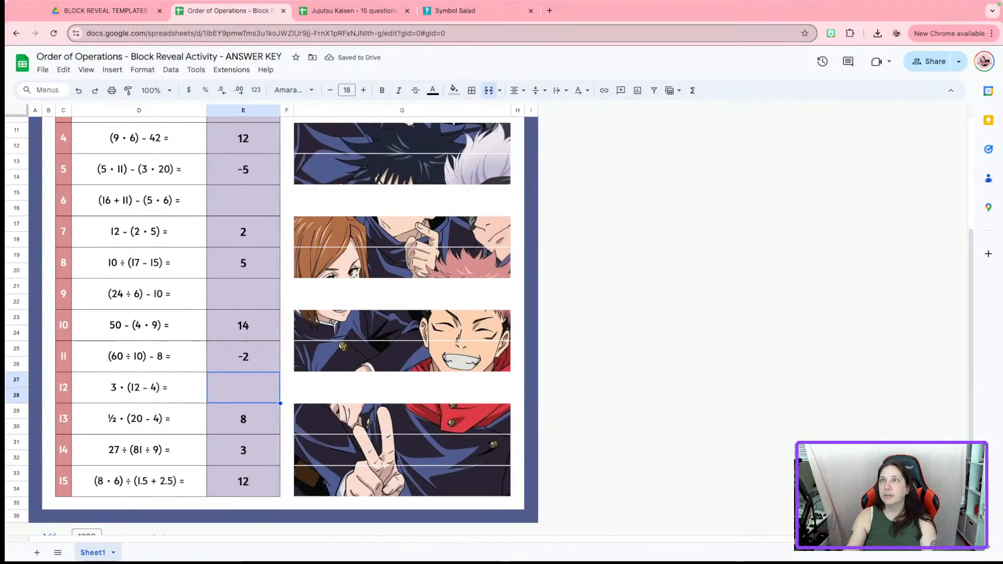
{"action": "scroll", "coordinate": [262, 517], "scroll_direction": "up", "scroll_amount": 5}
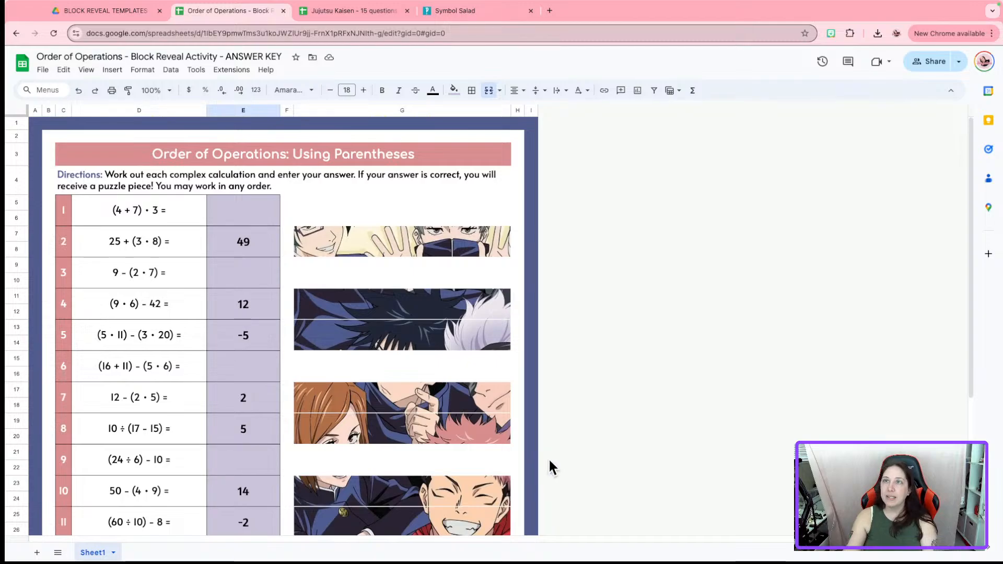
{"action": "scroll", "coordinate": [548, 459], "scroll_direction": "down", "scroll_amount": 5}
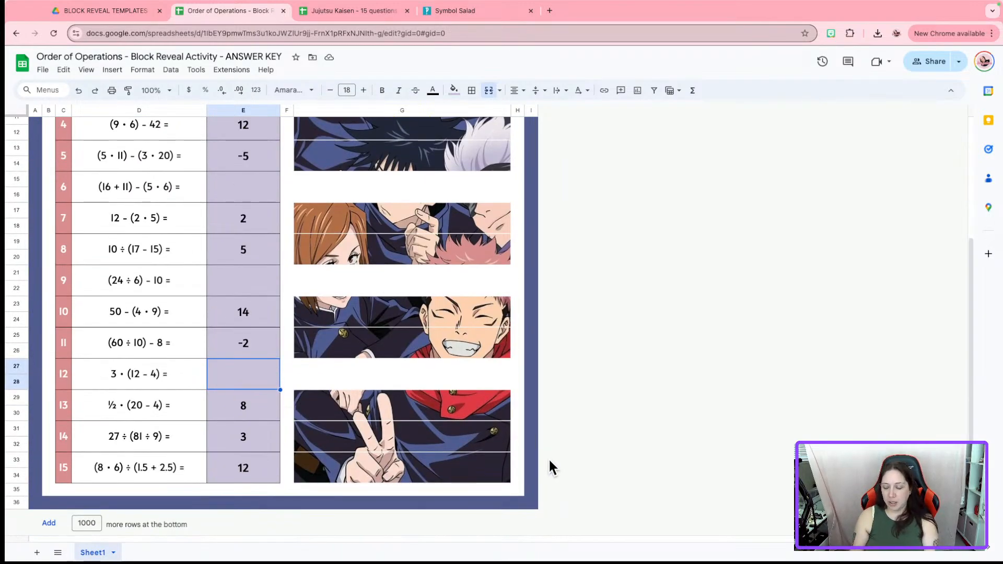
{"action": "type", "text": "36"}
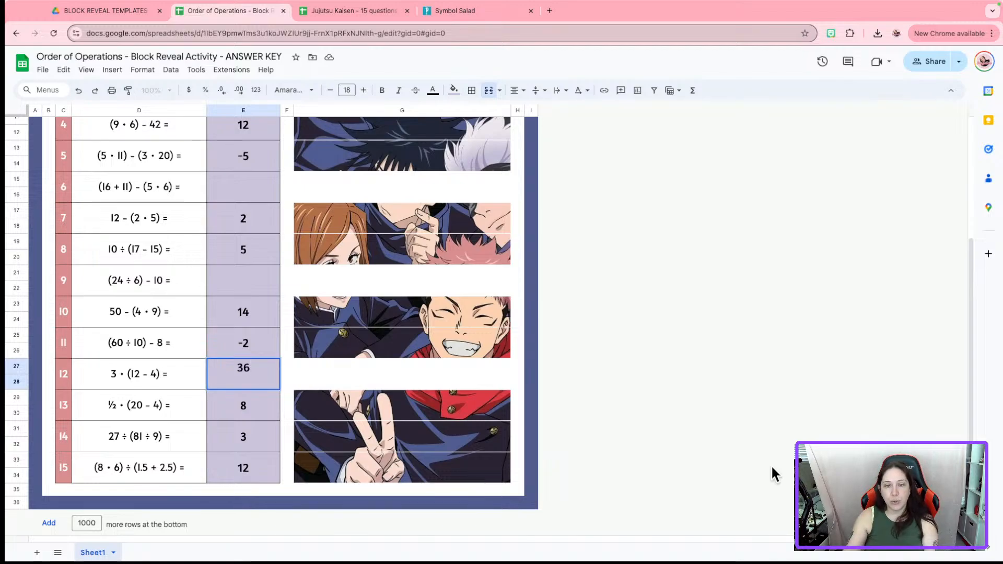
{"action": "left_click", "coordinate": [669, 432]}
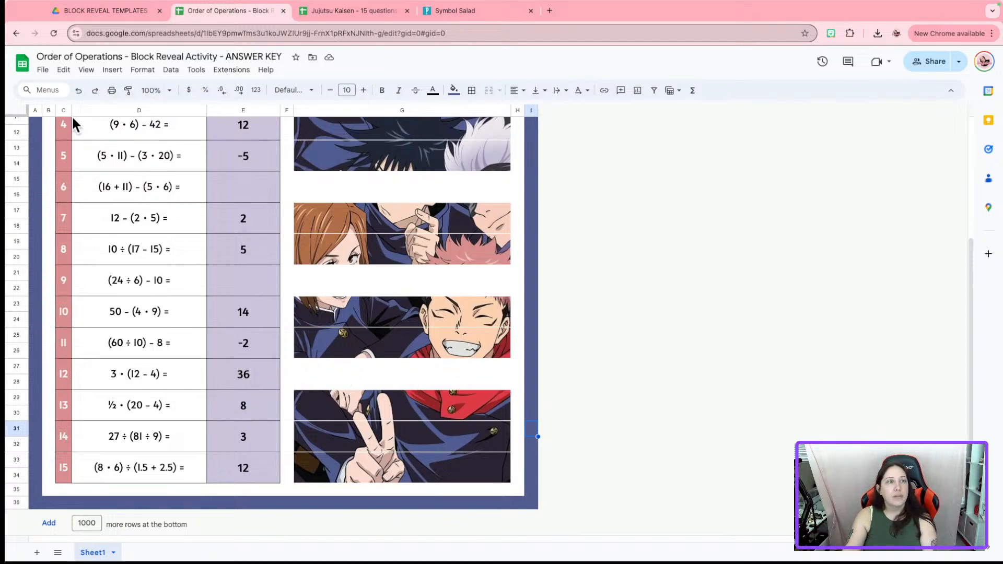
{"action": "left_click", "coordinate": [78, 90]}
{"action": "left_click", "coordinate": [78, 90]}
{"action": "left_click", "coordinate": [79, 90]}
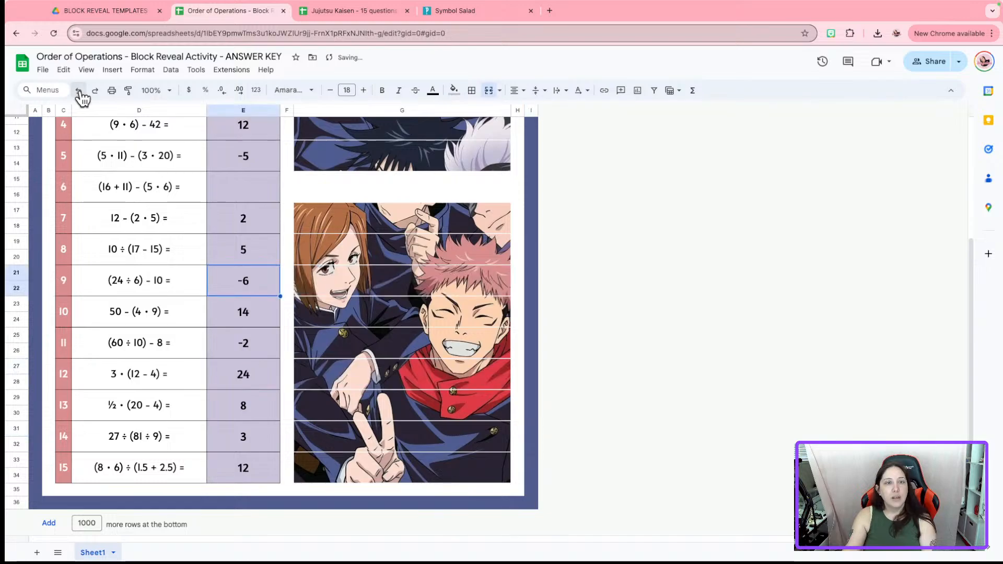
{"action": "left_click", "coordinate": [79, 89]}
{"action": "left_click", "coordinate": [79, 90]}
{"action": "left_click", "coordinate": [79, 90]}
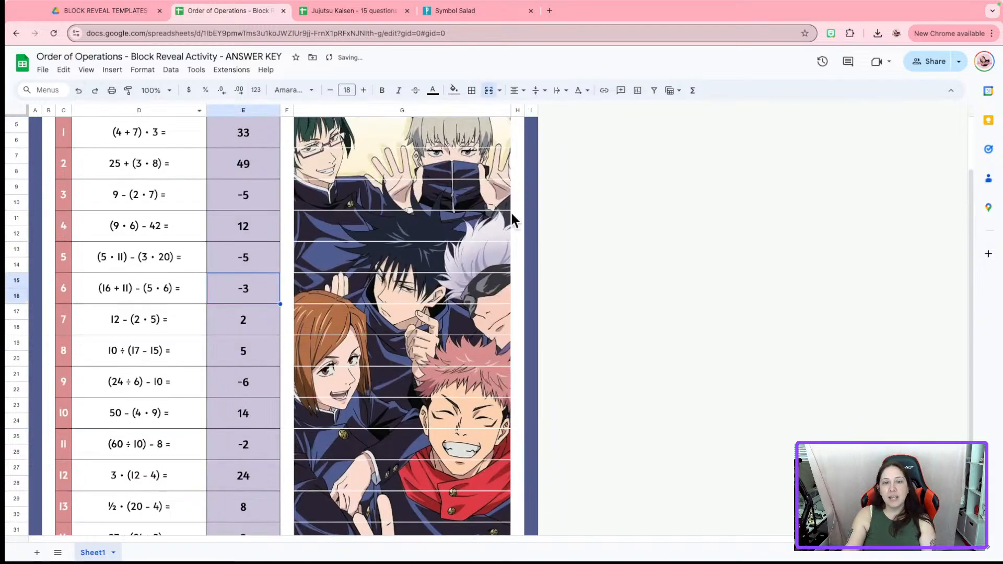
{"action": "scroll", "coordinate": [588, 315], "scroll_direction": "up", "scroll_amount": 3}
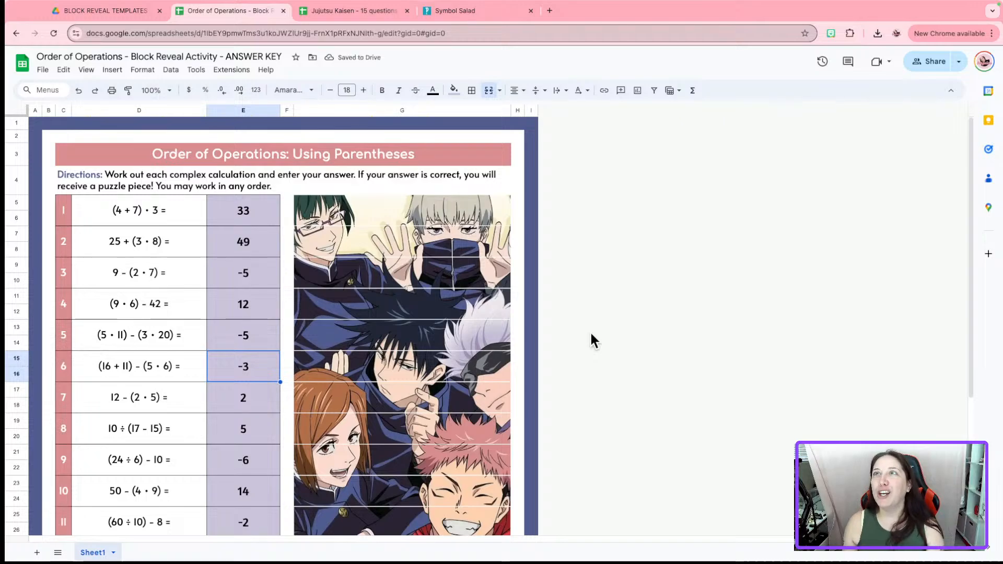
{"action": "scroll", "coordinate": [591, 334], "scroll_direction": "down", "scroll_amount": 5}
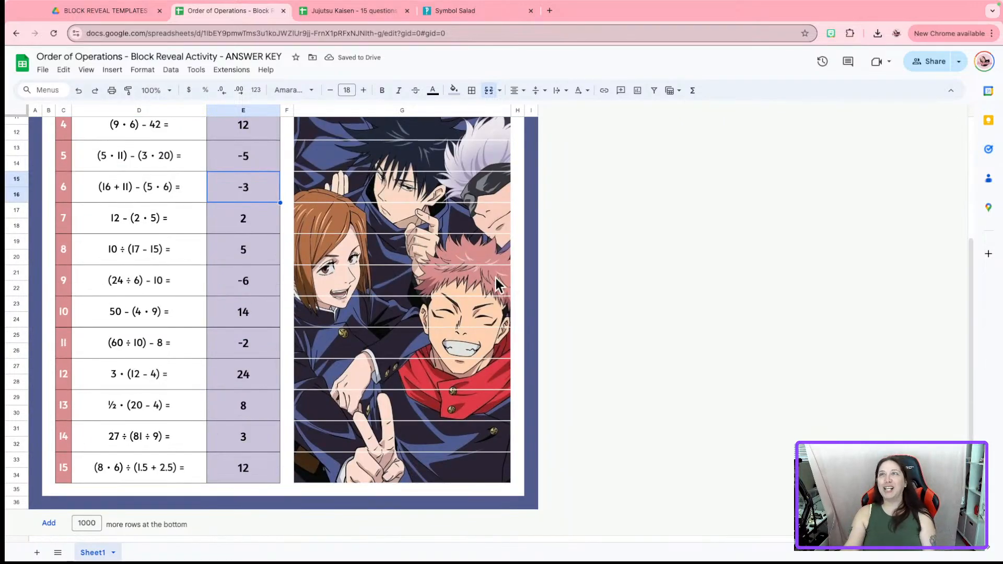
{"action": "scroll", "coordinate": [625, 276], "scroll_direction": "up", "scroll_amount": 5}
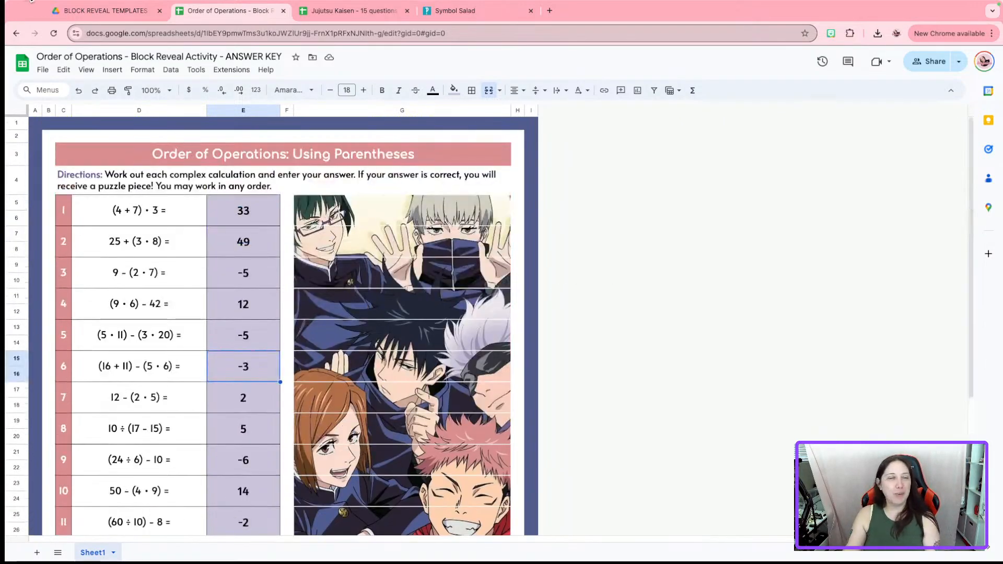
Insert Front.png as an image over the cells
{"action": "left_click", "coordinate": [124, 72]}
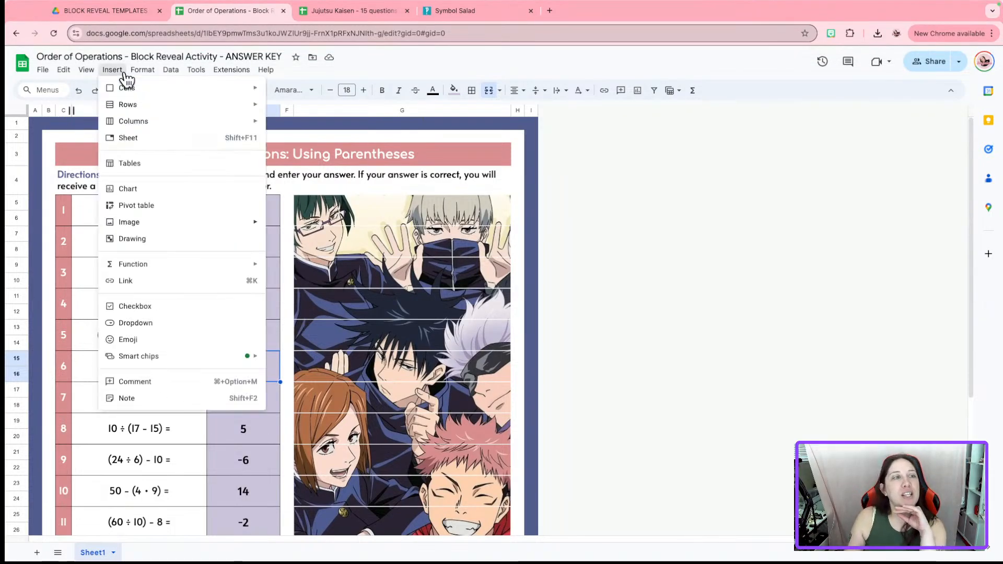
{"action": "mouse_move", "coordinate": [146, 225]}
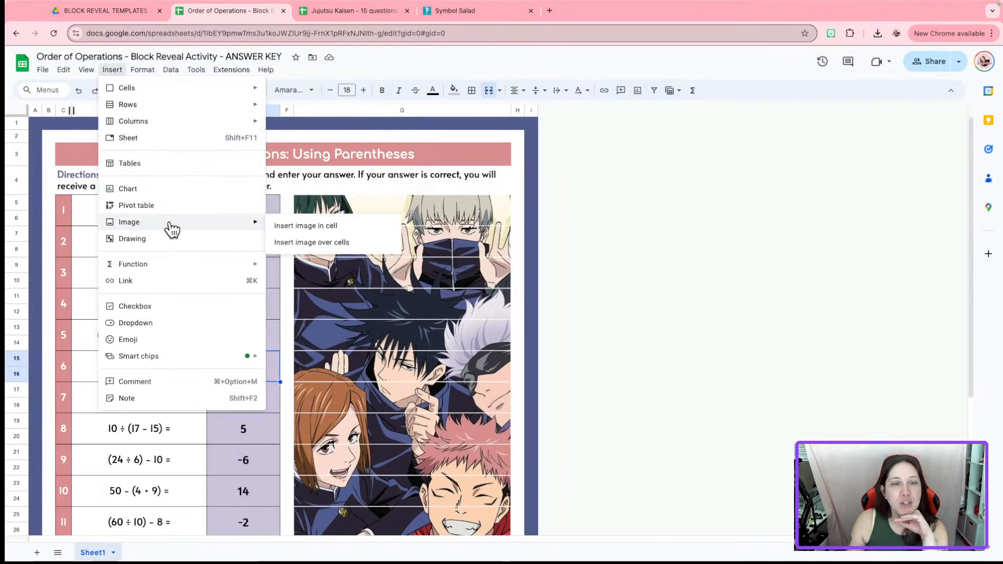
{"action": "left_click", "coordinate": [314, 243]}
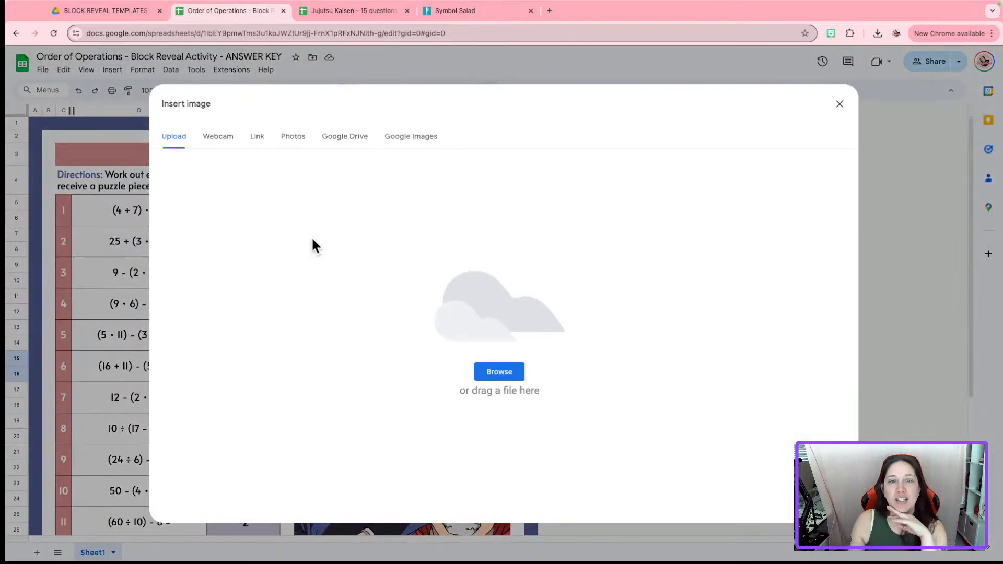
{"action": "left_click", "coordinate": [494, 378]}
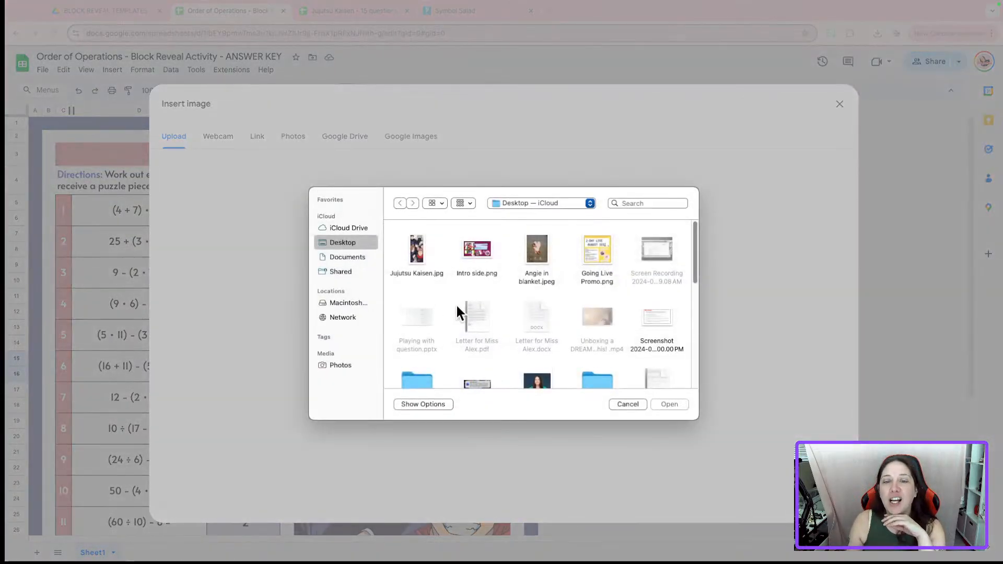
{"action": "scroll", "coordinate": [592, 337], "scroll_direction": "down", "scroll_amount": 2}
{"action": "scroll", "coordinate": [593, 338], "scroll_direction": "down", "scroll_amount": 5}
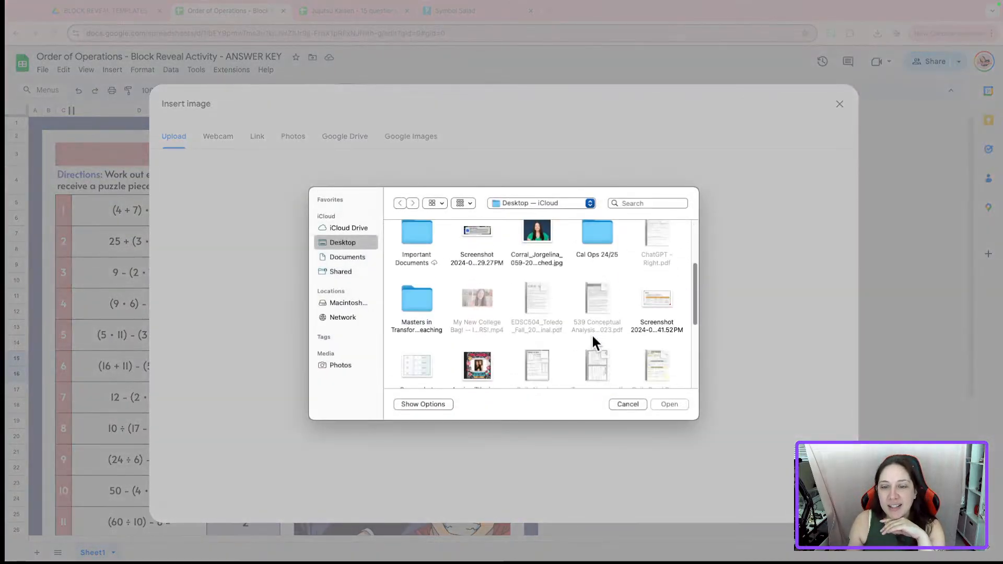
{"action": "scroll", "coordinate": [593, 339], "scroll_direction": "down", "scroll_amount": 2}
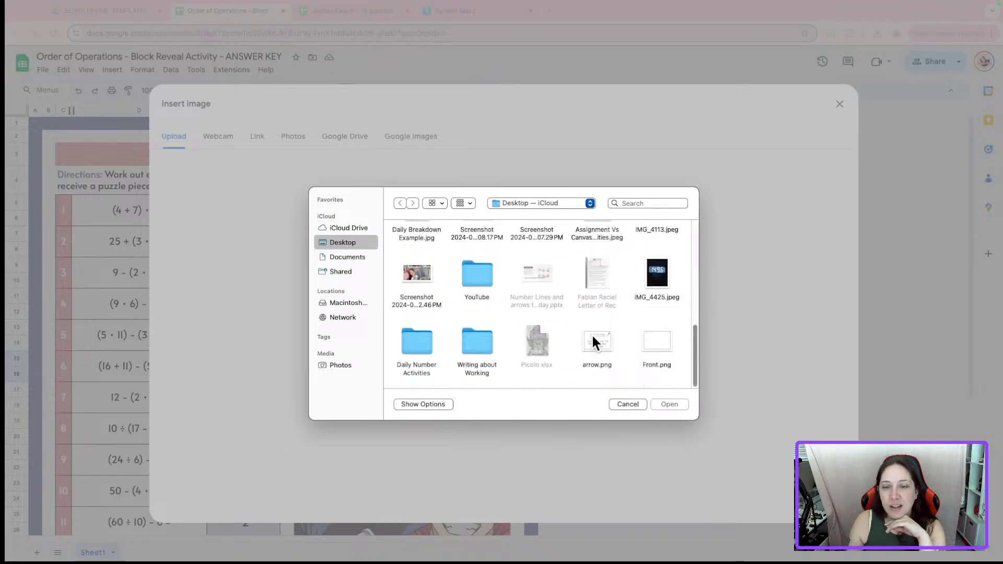
{"action": "left_click", "coordinate": [658, 340]}
{"action": "left_click", "coordinate": [669, 404]}
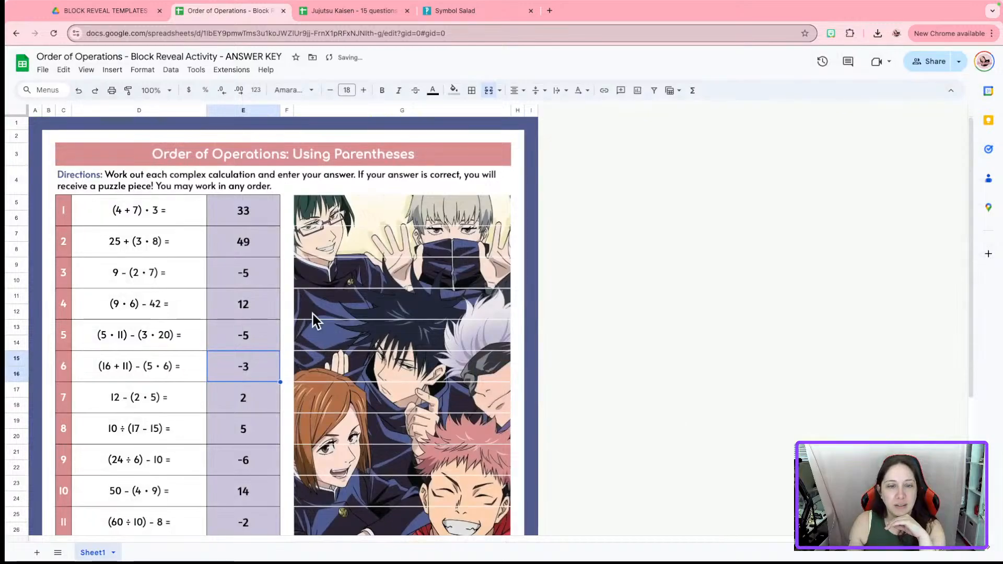
Move and resize the image to cover the puzzle picture, ending level with problem 15
{"action": "left_click", "coordinate": [222, 291]}
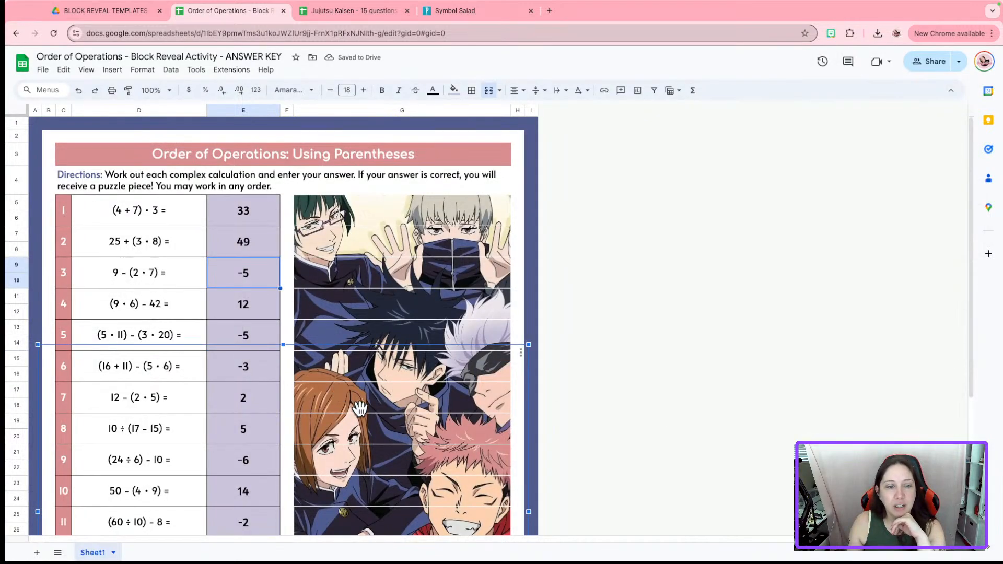
{"action": "left_click", "coordinate": [348, 291]}
{"action": "left_click_drag", "start_coordinate": [348, 291], "coordinate": [337, 257]}
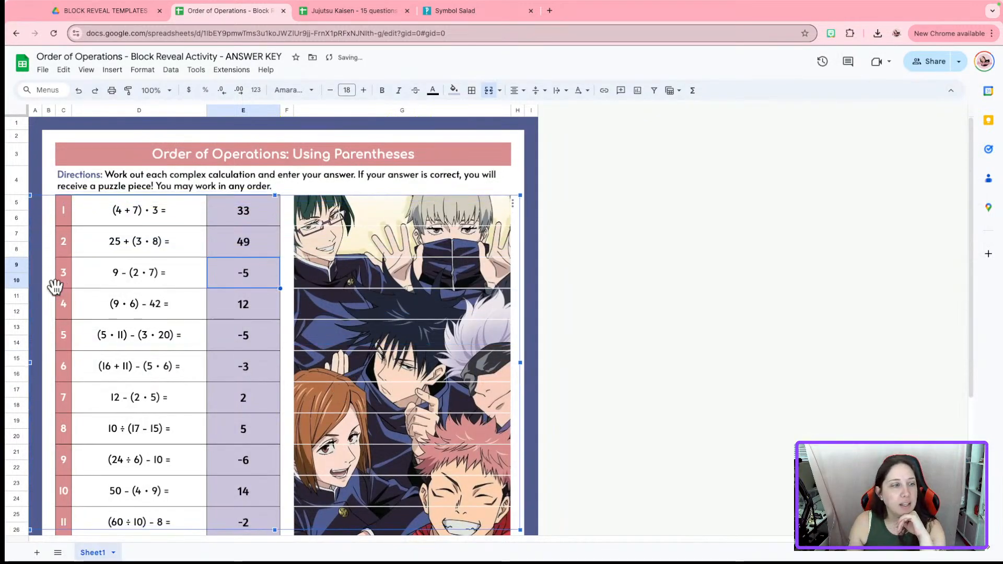
{"action": "left_click_drag", "start_coordinate": [25, 359], "coordinate": [291, 359]}
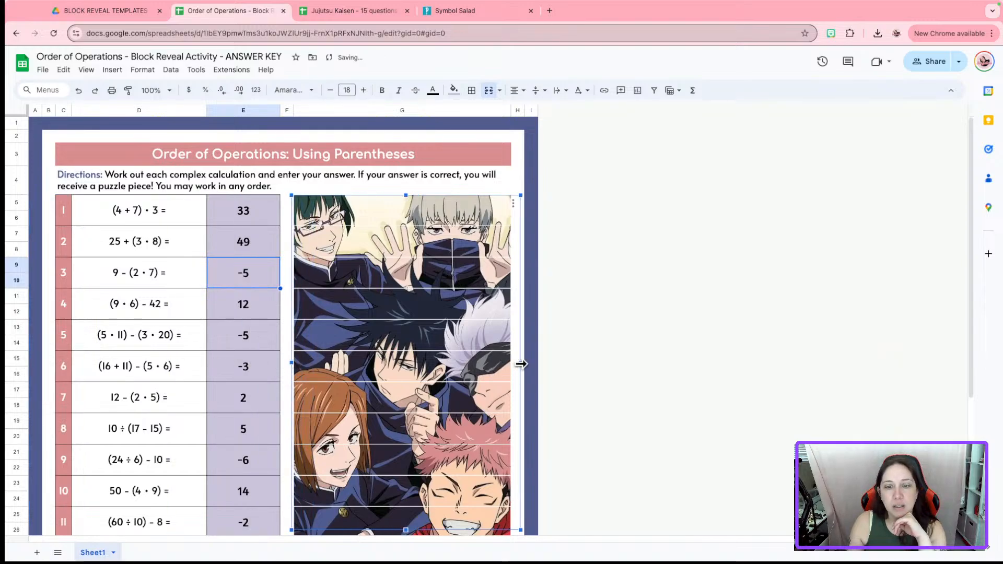
{"action": "left_click_drag", "start_coordinate": [520, 362], "coordinate": [509, 363]}
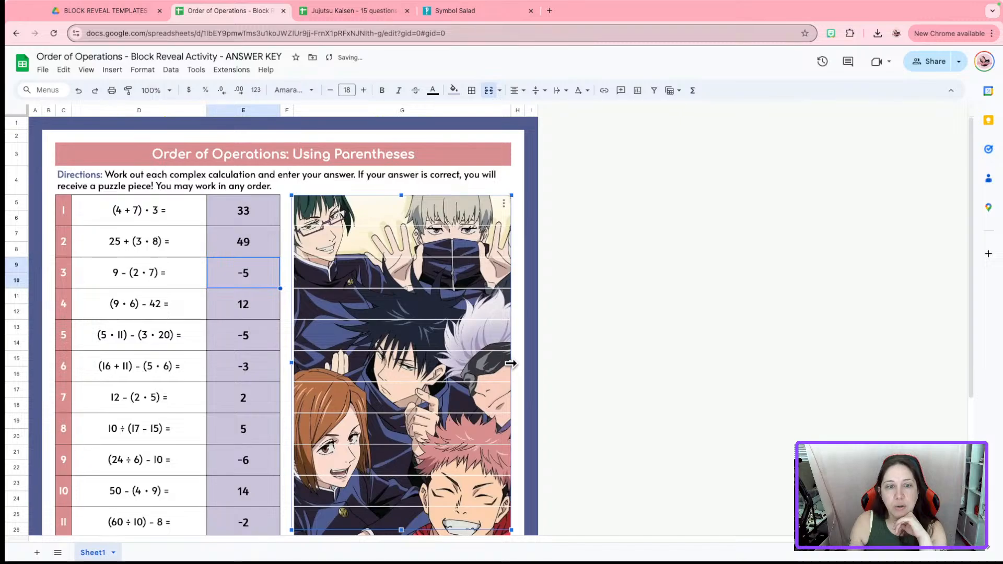
{"action": "scroll", "coordinate": [509, 360], "scroll_direction": "down", "scroll_amount": 3}
{"action": "mouse_move", "coordinate": [400, 482]}
{"action": "left_mouse_down"}
{"action": "mouse_move", "coordinate": [404, 393]}
{"action": "mouse_move", "coordinate": [392, 483]}
{"action": "left_mouse_up"}
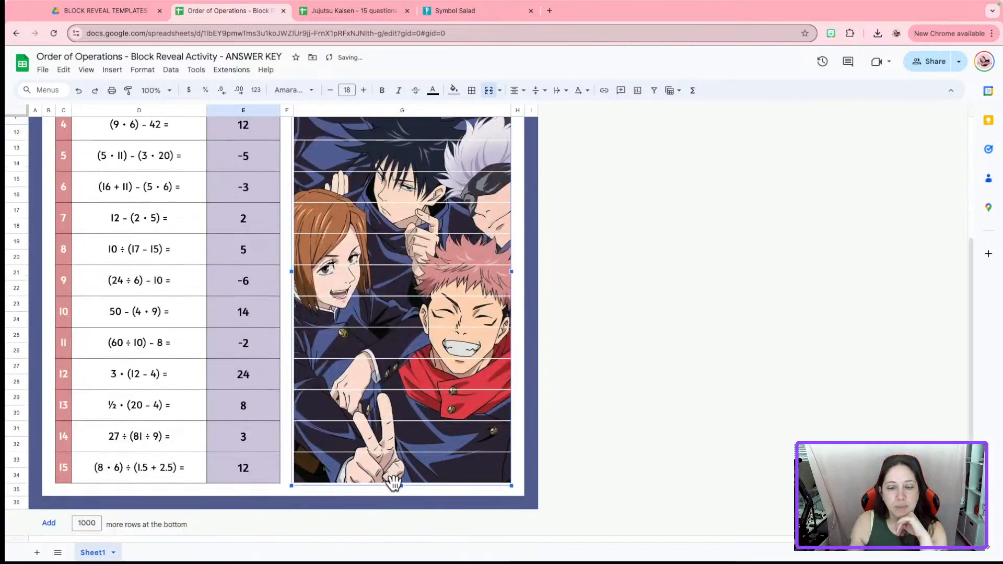
Stretch the character picture's top edge up to row 5, level with problem 1
{"action": "left_click", "coordinate": [641, 385]}
{"action": "scroll", "coordinate": [631, 381], "scroll_direction": "up", "scroll_amount": 2}
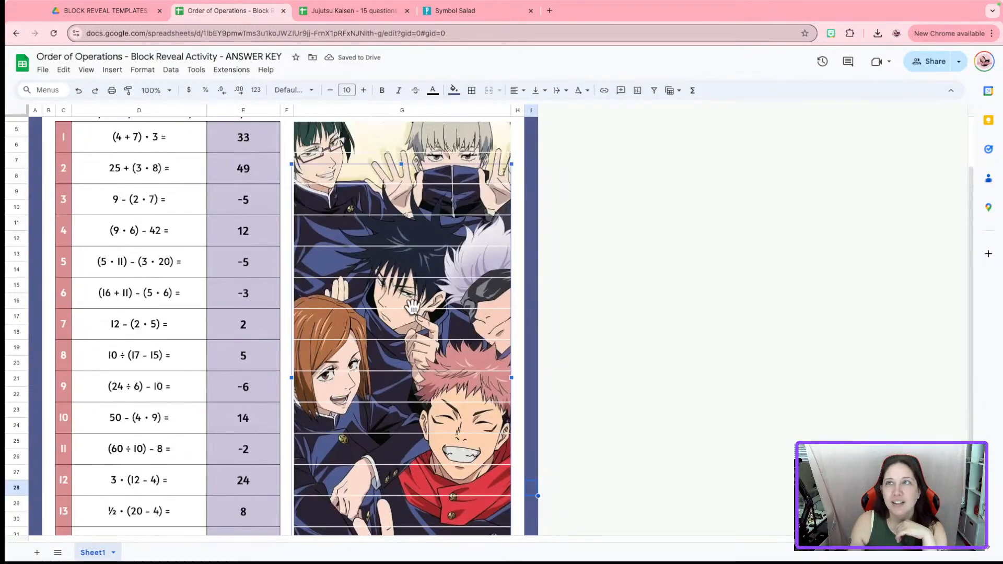
{"action": "scroll", "coordinate": [559, 289], "scroll_direction": "up", "scroll_amount": 2}
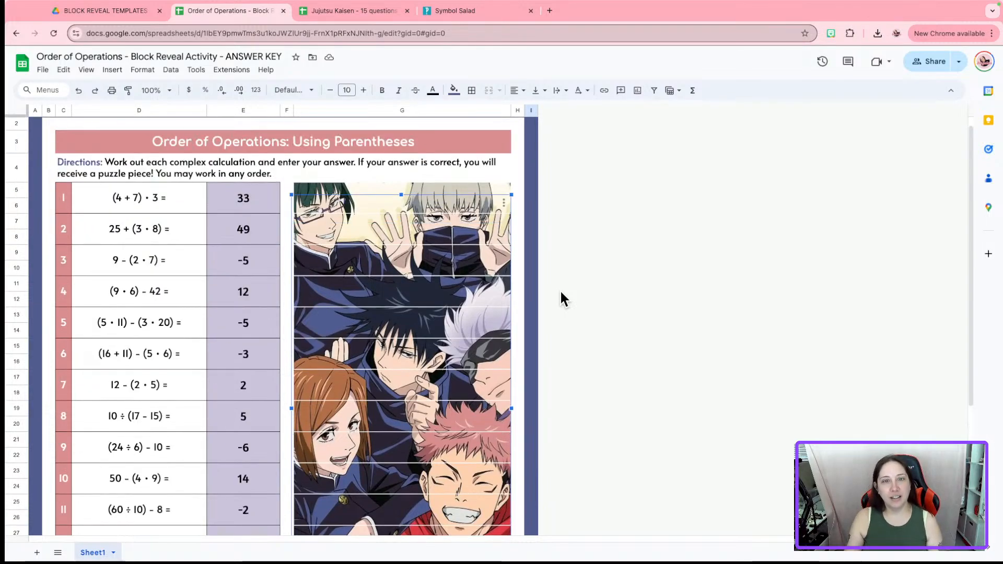
{"action": "scroll", "coordinate": [422, 196], "scroll_direction": "up", "scroll_amount": 1}
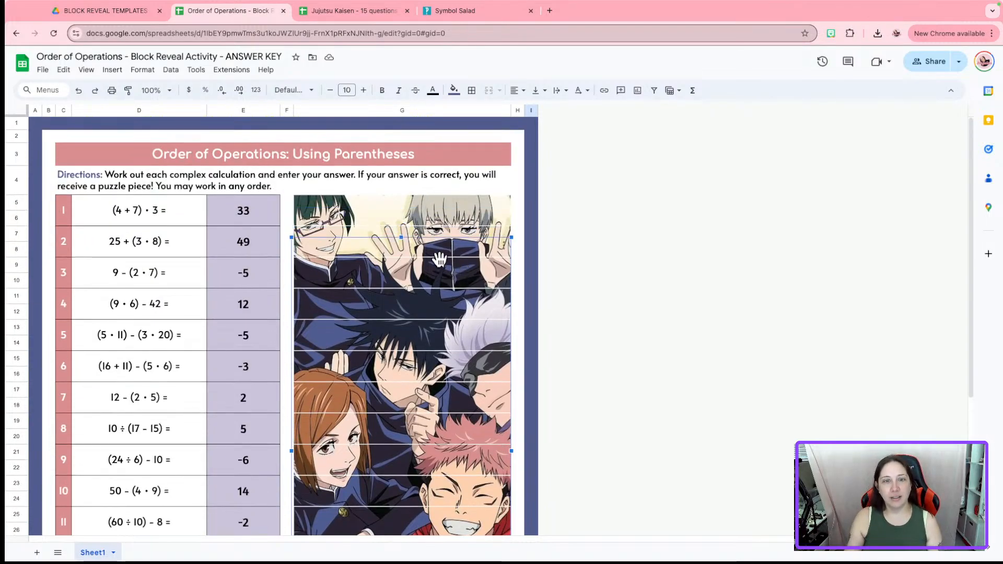
{"action": "left_click_drag", "start_coordinate": [400, 236], "coordinate": [400, 194]}
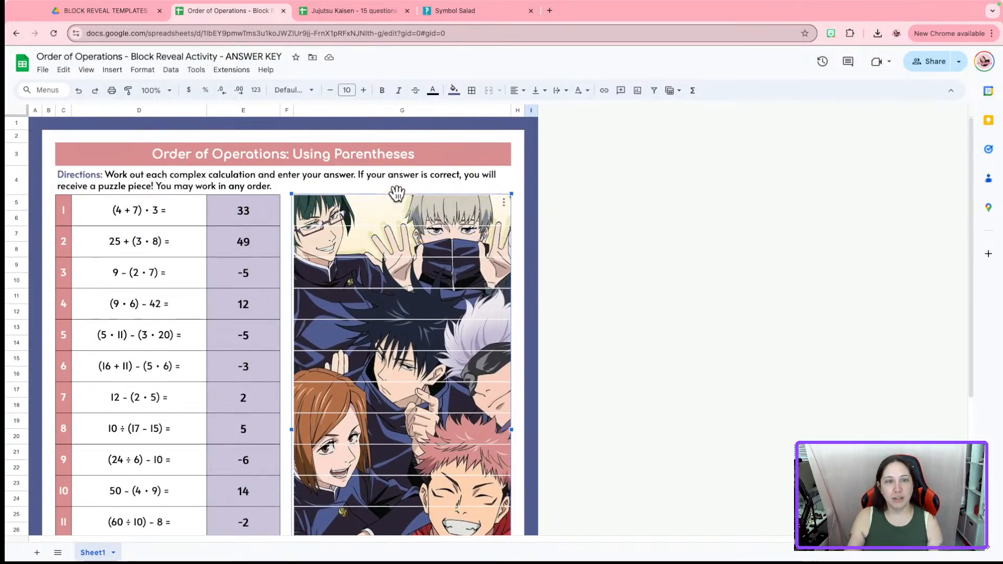
{"action": "left_click", "coordinate": [519, 234]}
Check the picture's alignment against the problem rows by selecting and deselecting it
{"action": "left_click", "coordinate": [590, 291]}
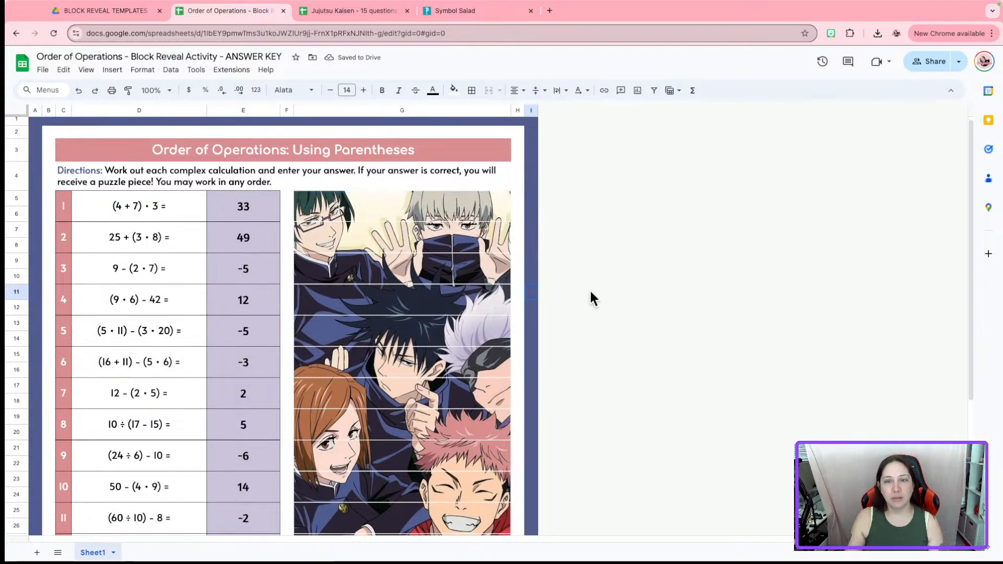
{"action": "scroll", "coordinate": [387, 389], "scroll_direction": "down", "scroll_amount": 4}
{"action": "left_click", "coordinate": [387, 390]}
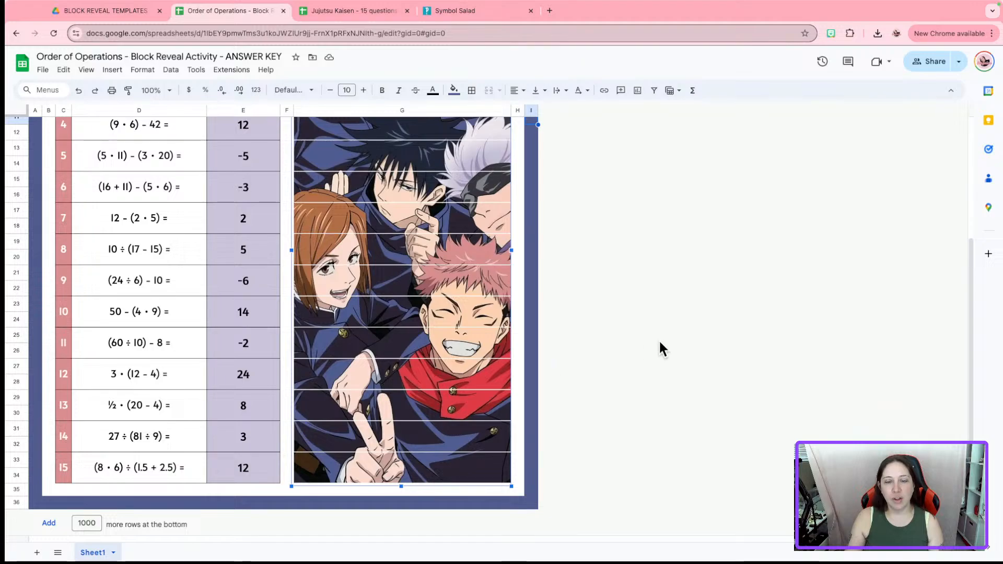
{"action": "scroll", "coordinate": [659, 339], "scroll_direction": "up", "scroll_amount": 1}
{"action": "left_click", "coordinate": [629, 276]}
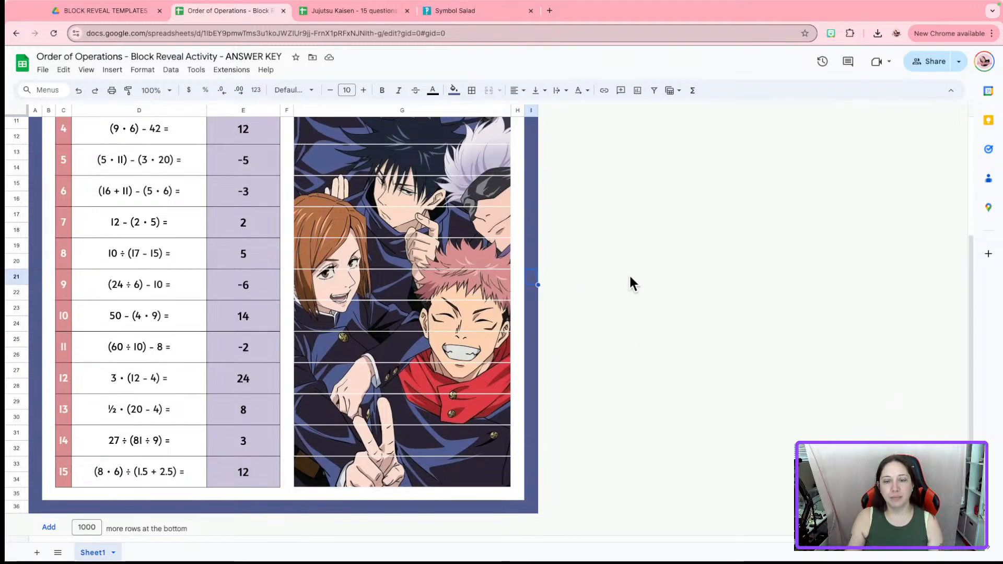
{"action": "scroll", "coordinate": [629, 276], "scroll_direction": "up", "scroll_amount": 3}
{"action": "scroll", "coordinate": [629, 276], "scroll_direction": "down", "scroll_amount": 3}
{"action": "left_click", "coordinate": [504, 481]}
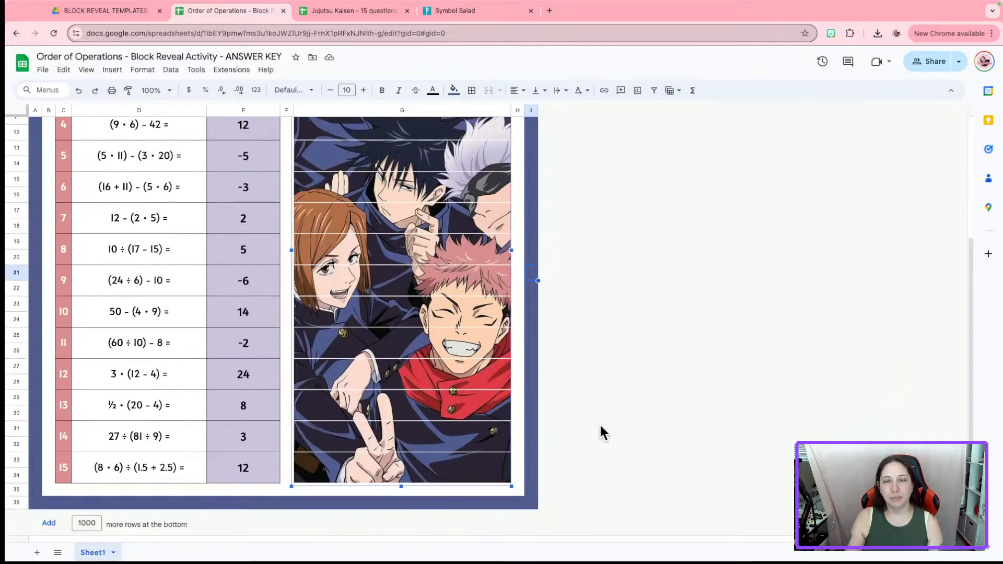
{"action": "left_click", "coordinate": [646, 398]}
{"action": "scroll", "coordinate": [643, 395], "scroll_direction": "up", "scroll_amount": 4}
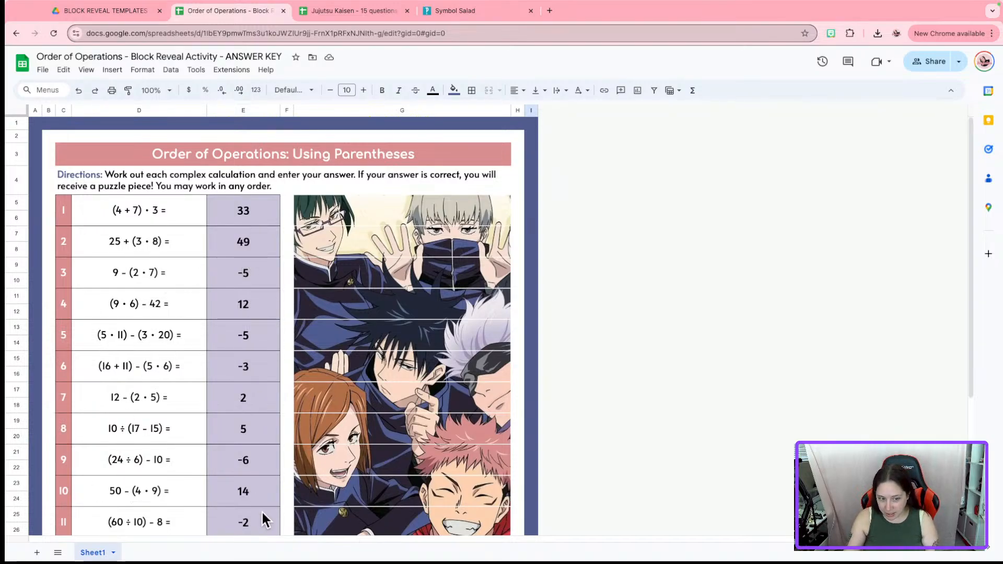
{"action": "scroll", "coordinate": [262, 513], "scroll_direction": "down", "scroll_amount": 4}
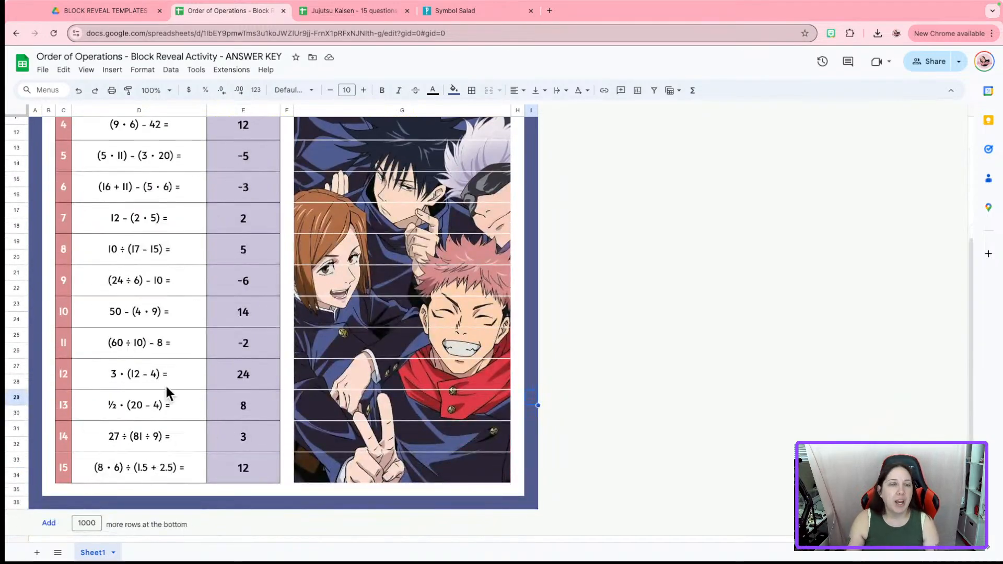
{"action": "scroll", "coordinate": [553, 348], "scroll_direction": "up", "scroll_amount": 4}
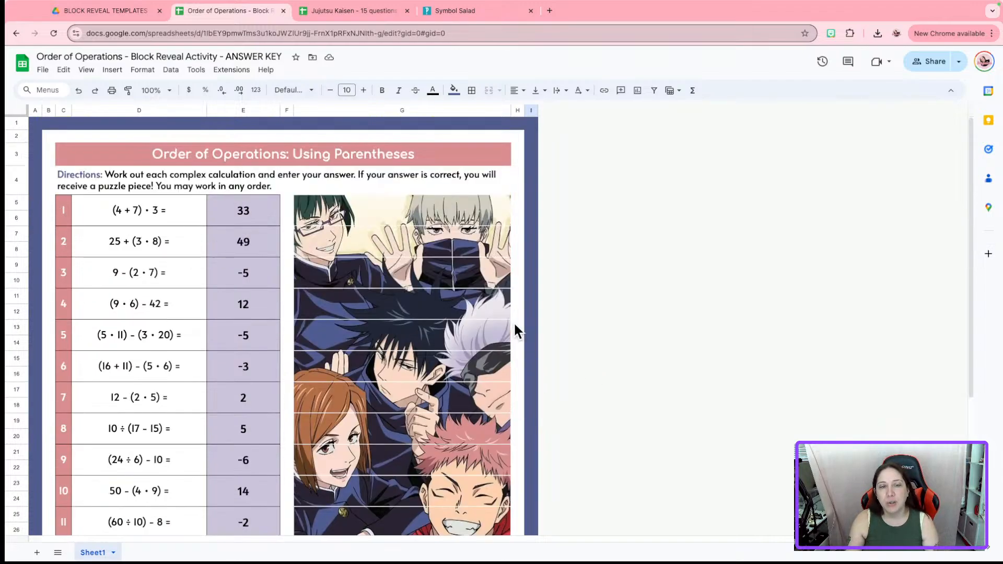
{"action": "left_click", "coordinate": [406, 322]}
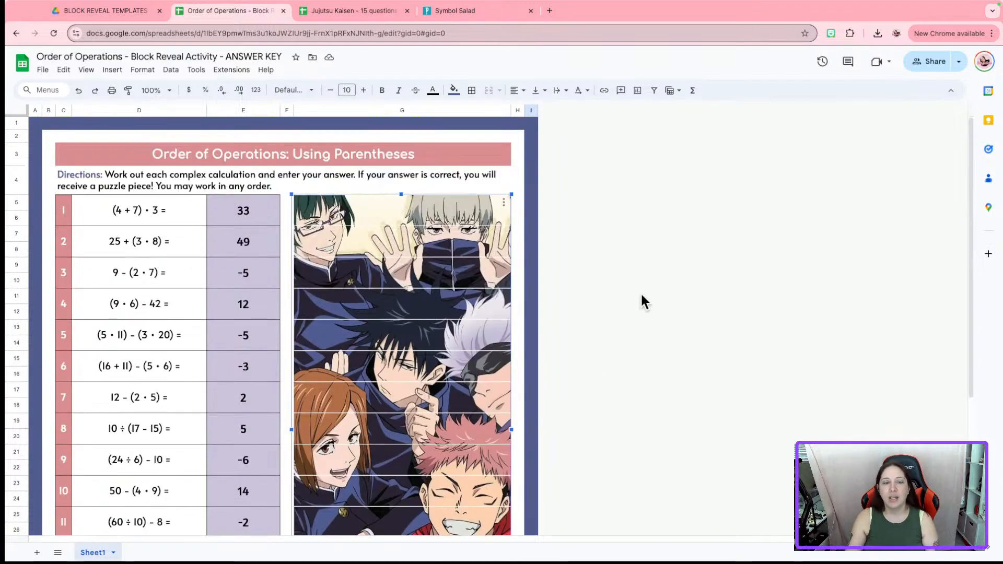
{"action": "left_click", "coordinate": [644, 301]}
{"action": "left_click", "coordinate": [636, 292]}
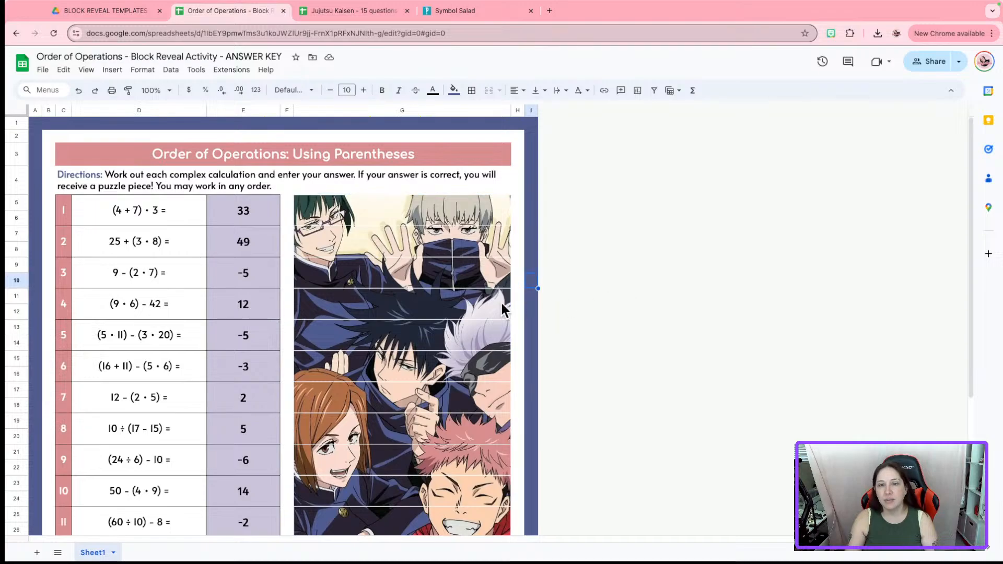
{"action": "left_click", "coordinate": [447, 296]}
{"action": "left_click", "coordinate": [771, 296]}
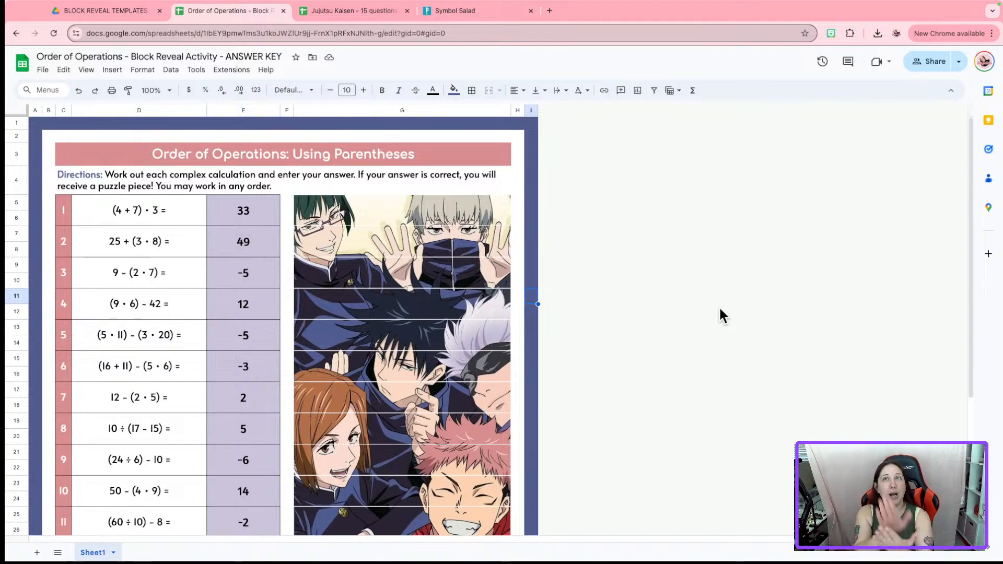
{"action": "key", "text": "Down"}
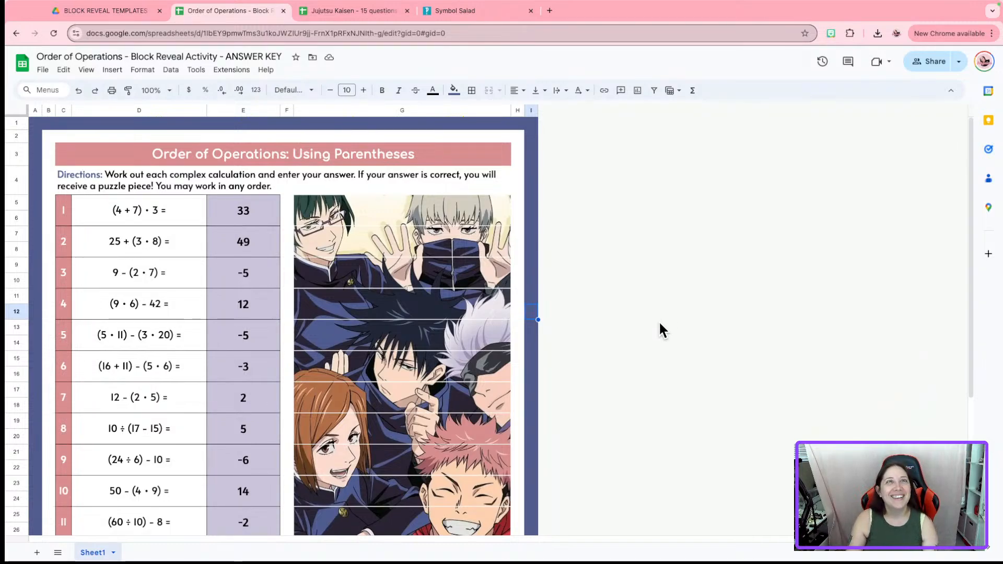
{"action": "key", "text": "Down"}
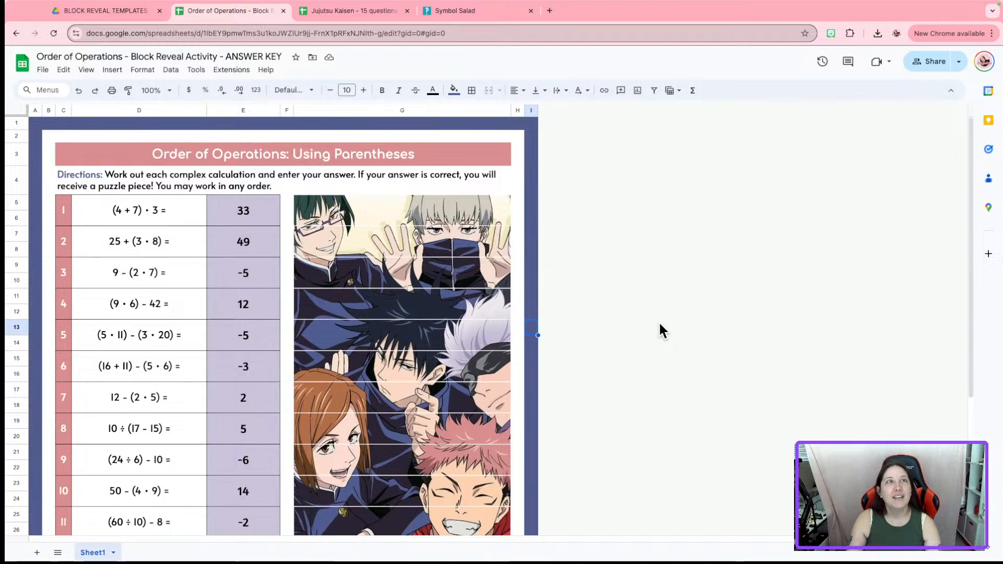
Recheck the picture spans problems 1 through 15, then deselect it on an empty cell
{"action": "left_click", "coordinate": [420, 254]}
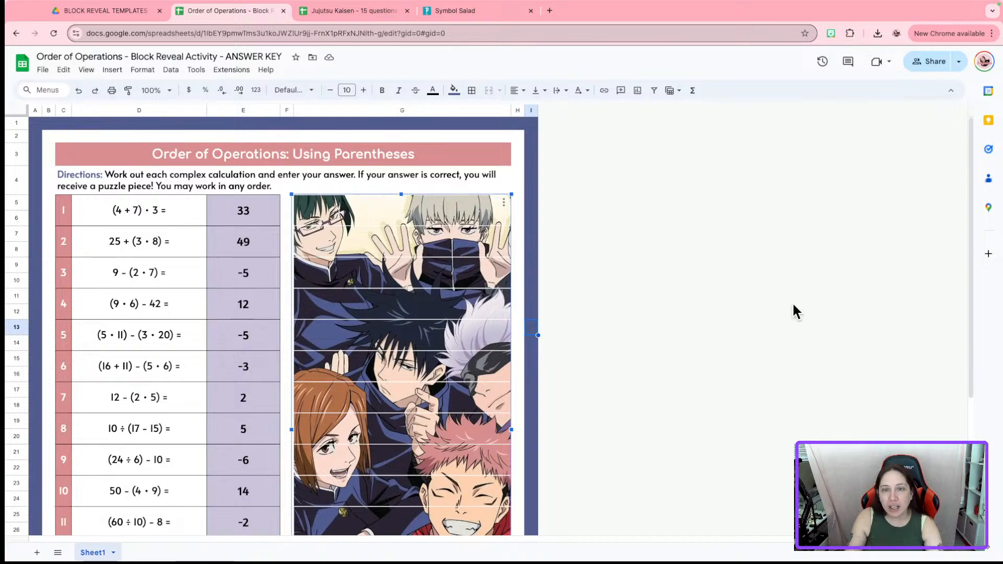
{"action": "scroll", "coordinate": [794, 304], "scroll_direction": "down", "scroll_amount": 3}
{"action": "scroll", "coordinate": [794, 305], "scroll_direction": "down", "scroll_amount": 2}
{"action": "scroll", "coordinate": [794, 304], "scroll_direction": "up", "scroll_amount": 5}
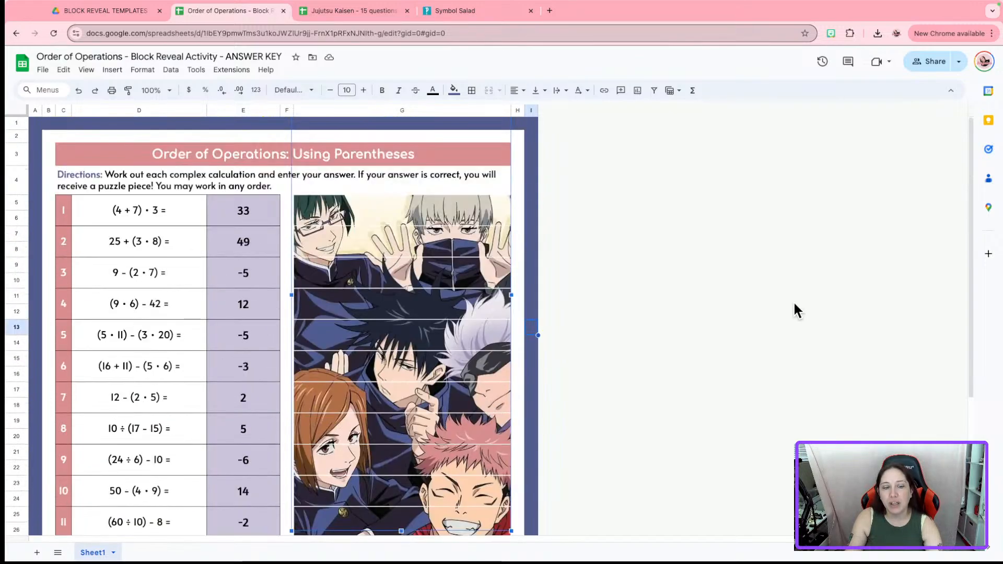
{"action": "scroll", "coordinate": [794, 304], "scroll_direction": "down", "scroll_amount": 1}
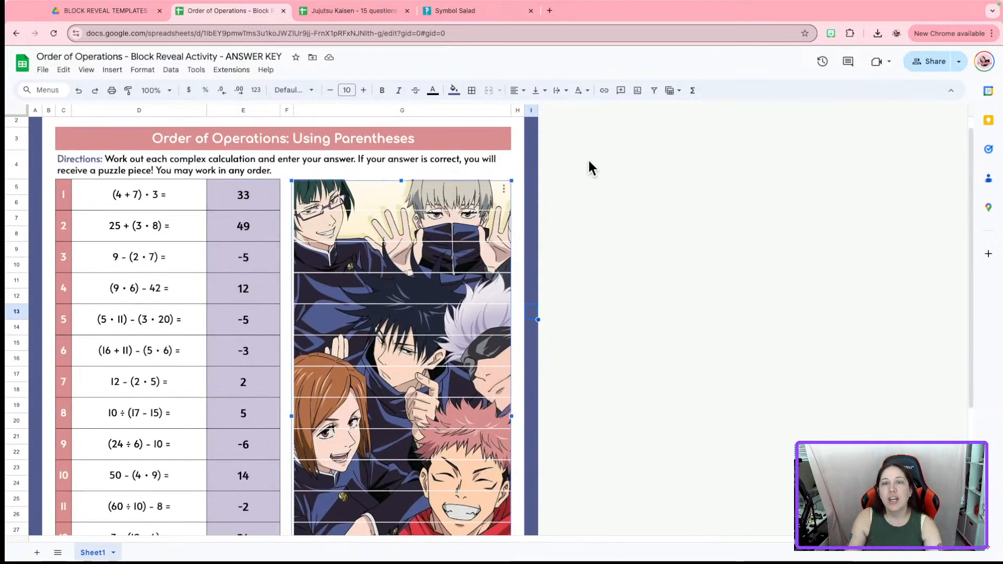
{"action": "left_click", "coordinate": [607, 152]}
{"action": "left_click", "coordinate": [401, 197]}
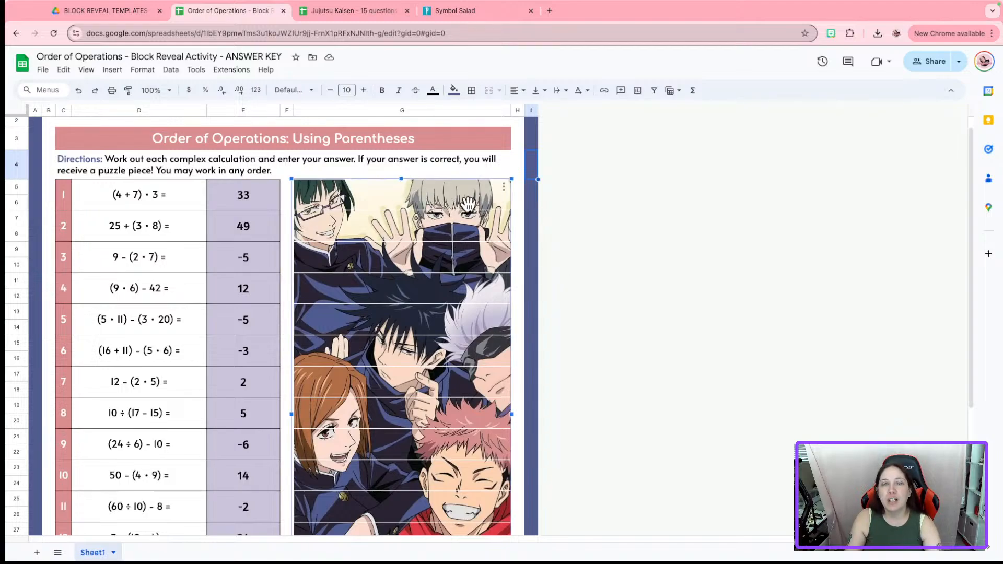
{"action": "left_click", "coordinate": [607, 199]}
{"action": "left_click", "coordinate": [386, 191]}
{"action": "left_click", "coordinate": [679, 175]}
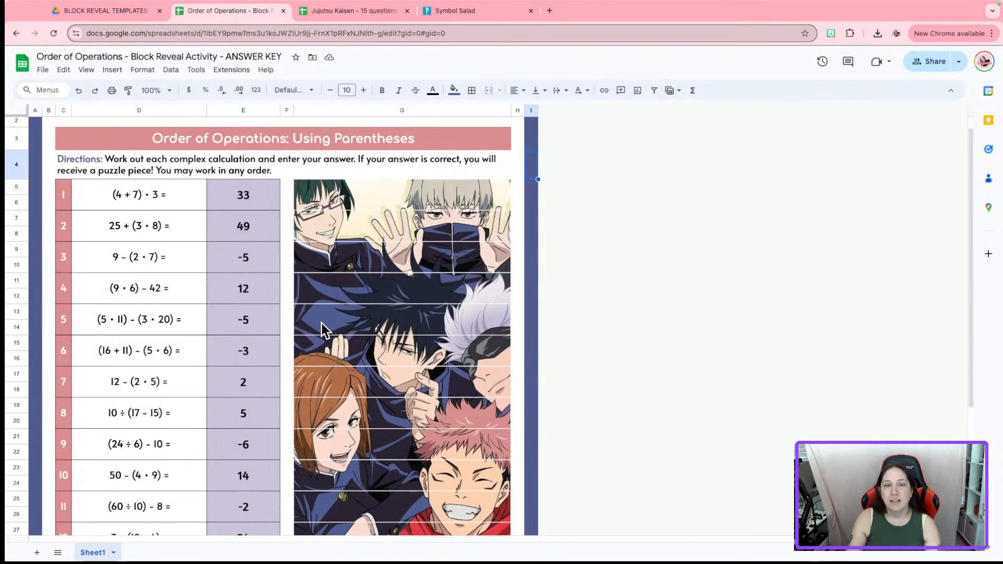
{"action": "left_click", "coordinate": [355, 321]}
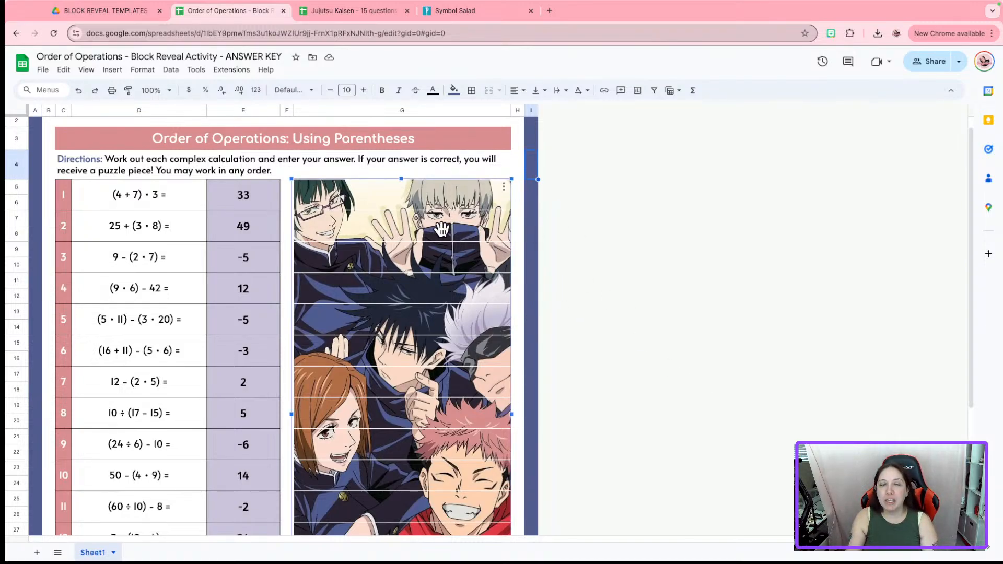
{"action": "scroll", "coordinate": [699, 240], "scroll_direction": "down", "scroll_amount": 1}
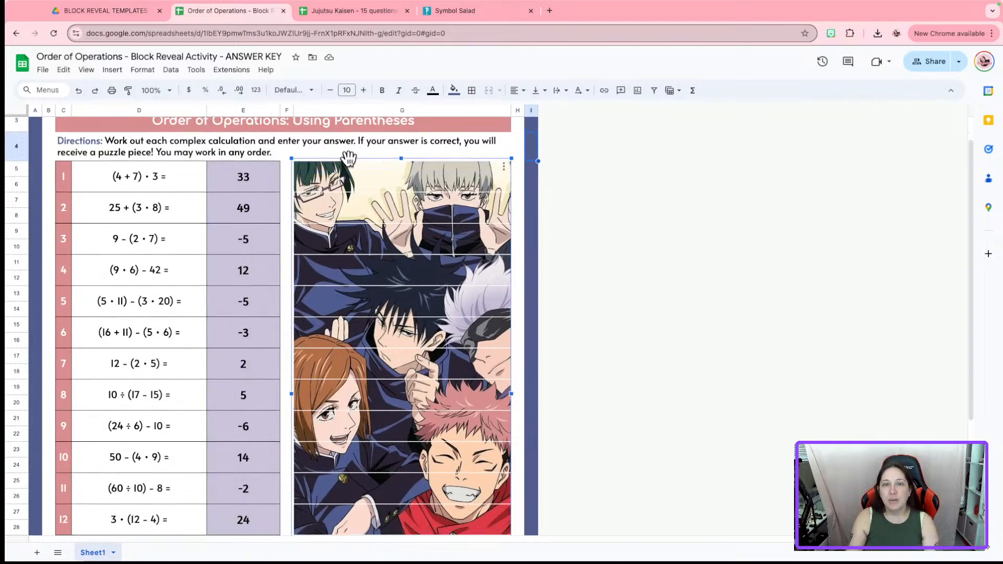
{"action": "left_click", "coordinate": [270, 150]}
{"action": "scroll", "coordinate": [867, 297], "scroll_direction": "up", "scroll_amount": 2}
{"action": "scroll", "coordinate": [866, 297], "scroll_direction": "down", "scroll_amount": 5}
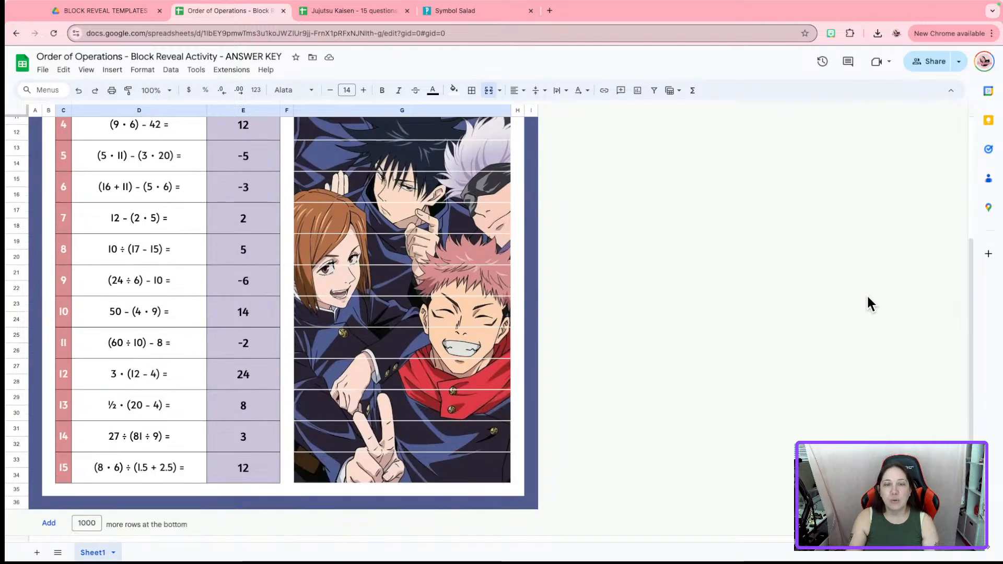
{"action": "scroll", "coordinate": [867, 296], "scroll_direction": "up", "scroll_amount": 5}
{"action": "scroll", "coordinate": [870, 302], "scroll_direction": "down", "scroll_amount": 3}
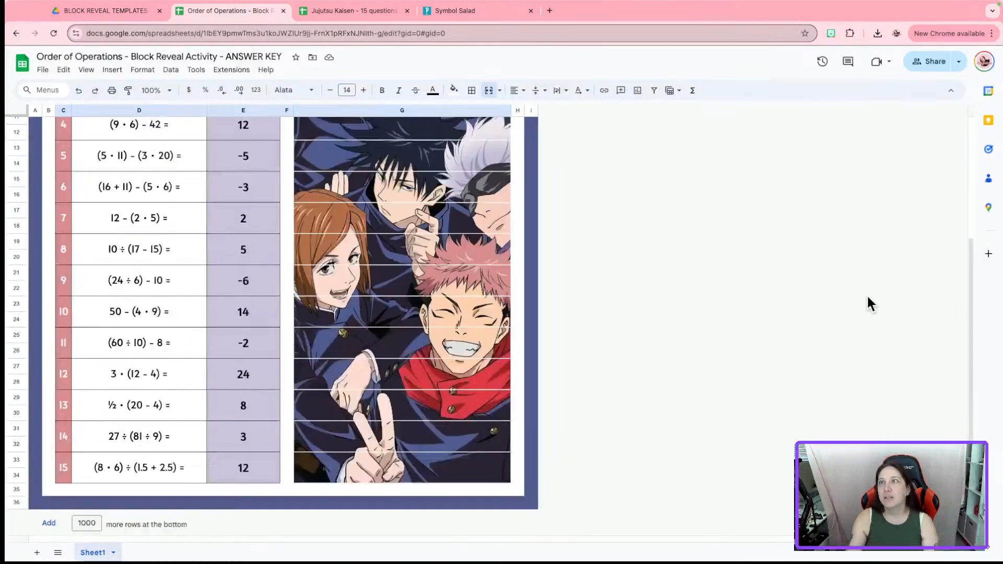
{"action": "scroll", "coordinate": [866, 296], "scroll_direction": "up", "scroll_amount": 3}
{"action": "left_click", "coordinate": [820, 306]}
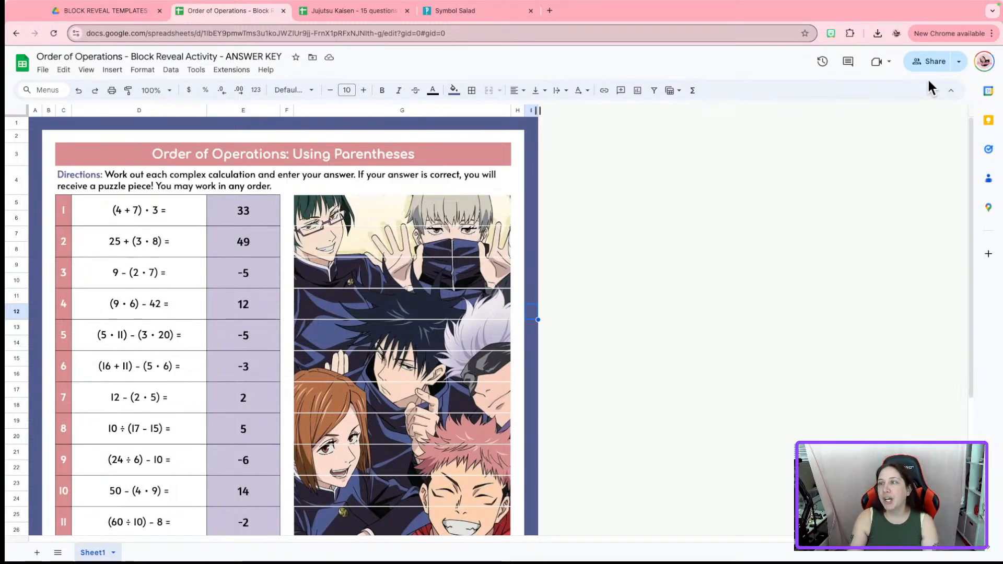
Set the answer key's general access to Anyone with the link as Viewer and copy the link
{"action": "left_click", "coordinate": [928, 61]}
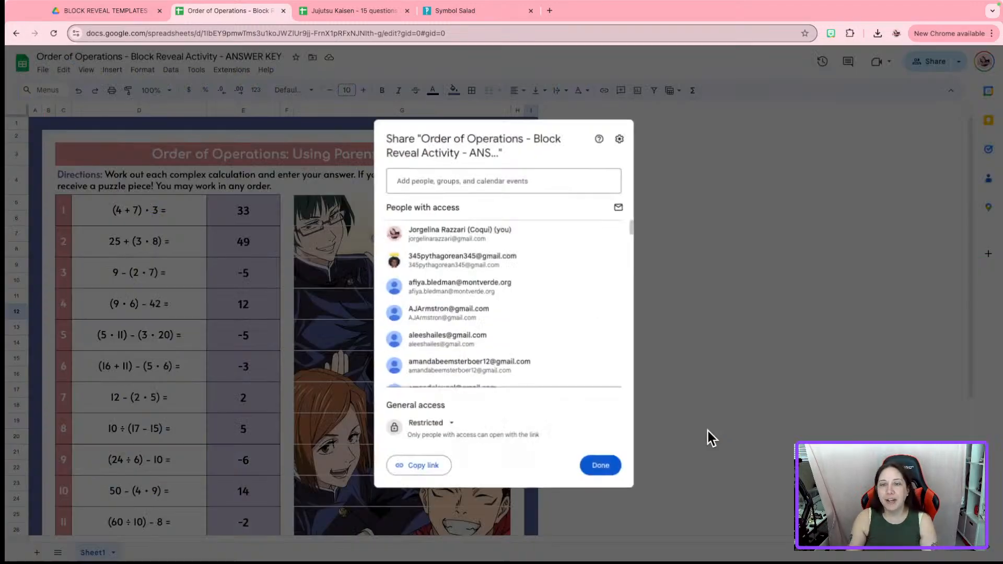
{"action": "left_click", "coordinate": [439, 433]}
{"action": "left_click", "coordinate": [456, 475]}
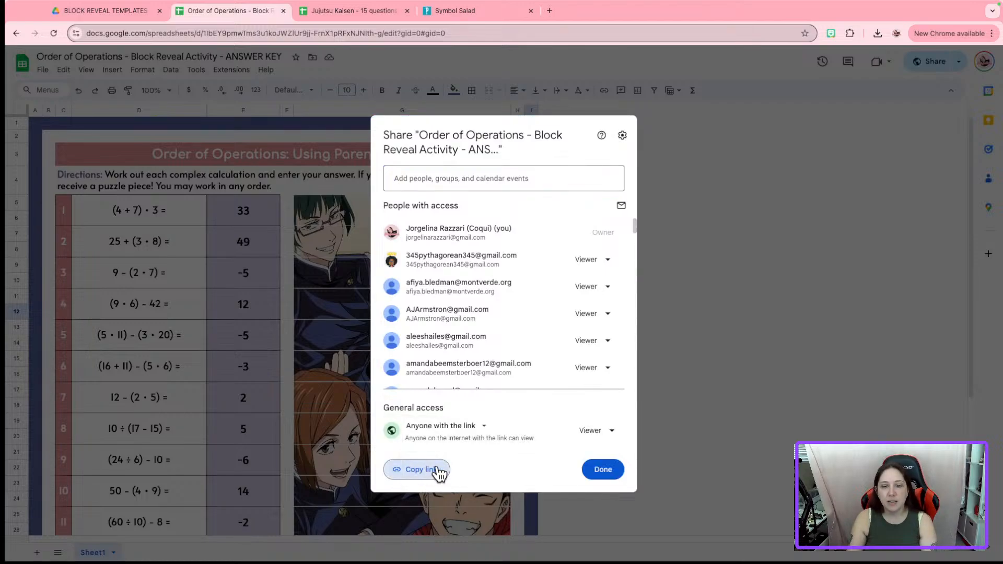
{"action": "left_click", "coordinate": [439, 470]}
{"action": "left_click", "coordinate": [600, 470]}
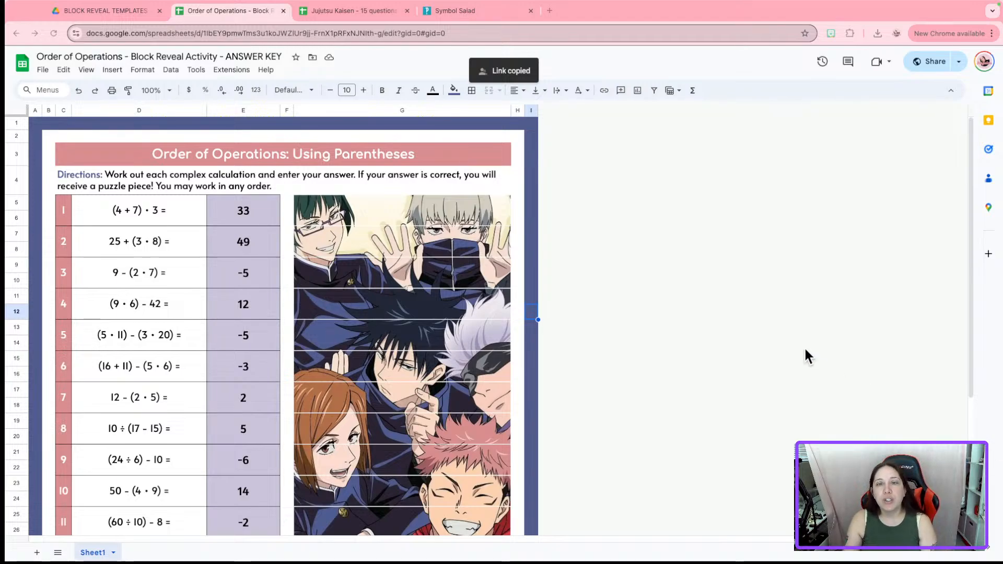
Copy the answer key, replacing 'Copy of' and 'ANSWER KEY' in the name with 'Student Sheet'
{"action": "left_click", "coordinate": [46, 70]}
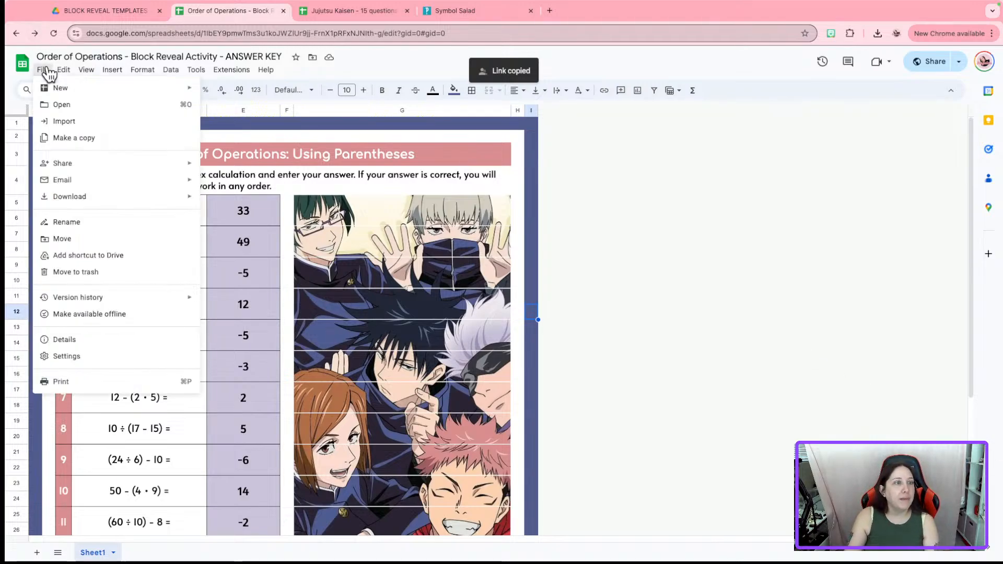
{"action": "left_click", "coordinate": [83, 137]}
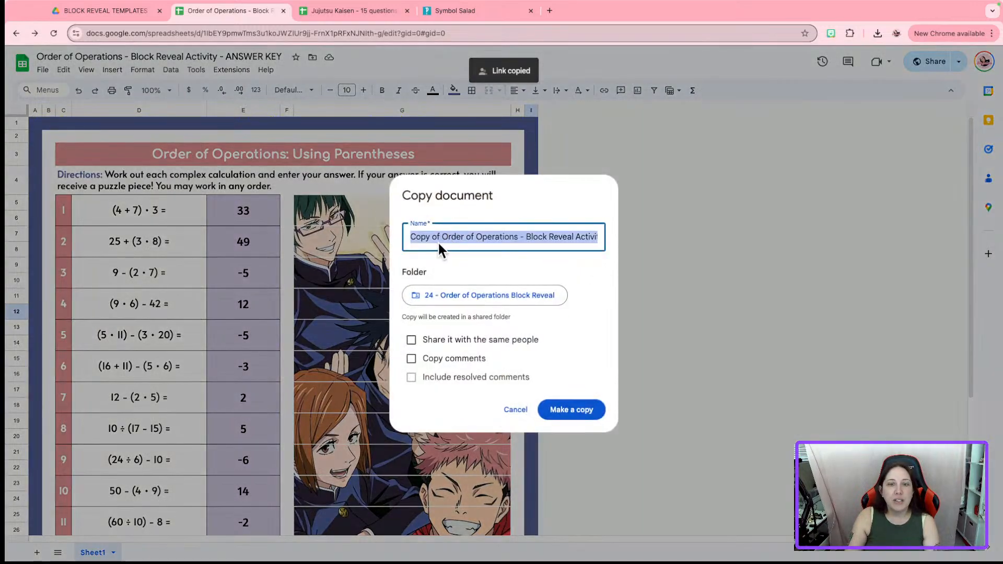
{"action": "left_click", "coordinate": [443, 238]}
{"action": "left_click_drag", "start_coordinate": [443, 238], "coordinate": [255, 240]}
{"action": "key", "text": "BackSpace"}
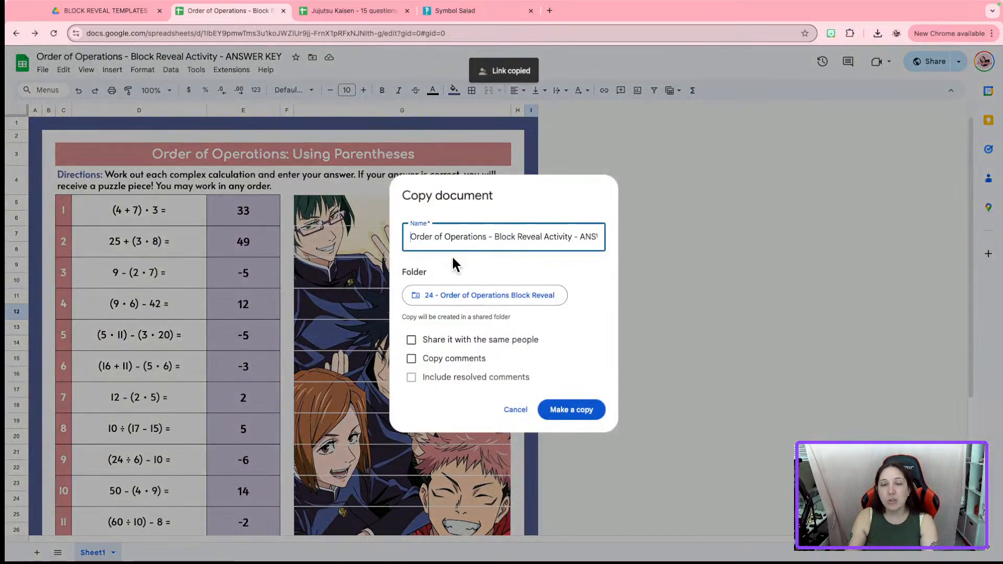
{"action": "left_click_drag", "start_coordinate": [581, 237], "coordinate": [696, 235]}
{"action": "key", "text": "BackSpace"}
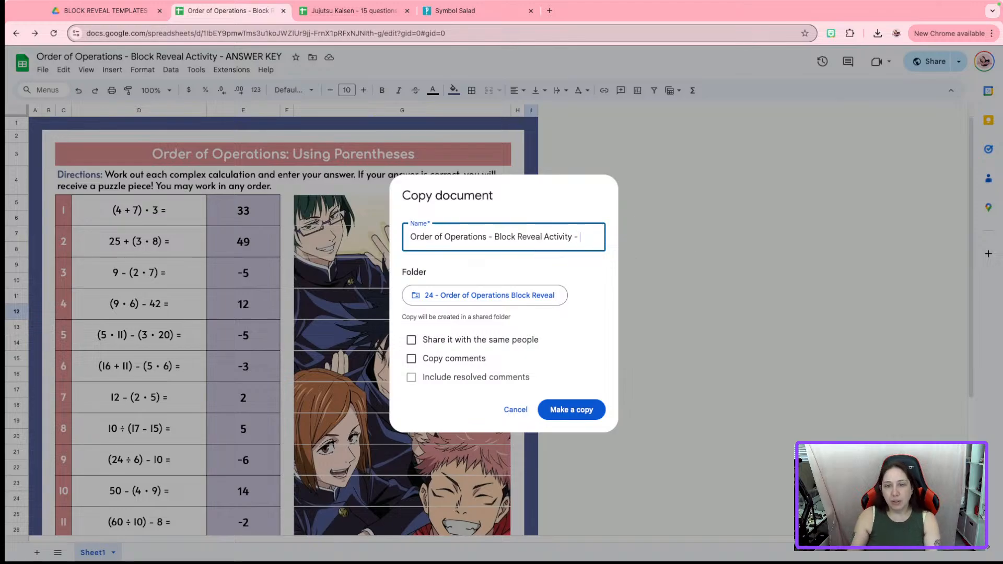
{"action": "type", "text": "Student Sheet"}
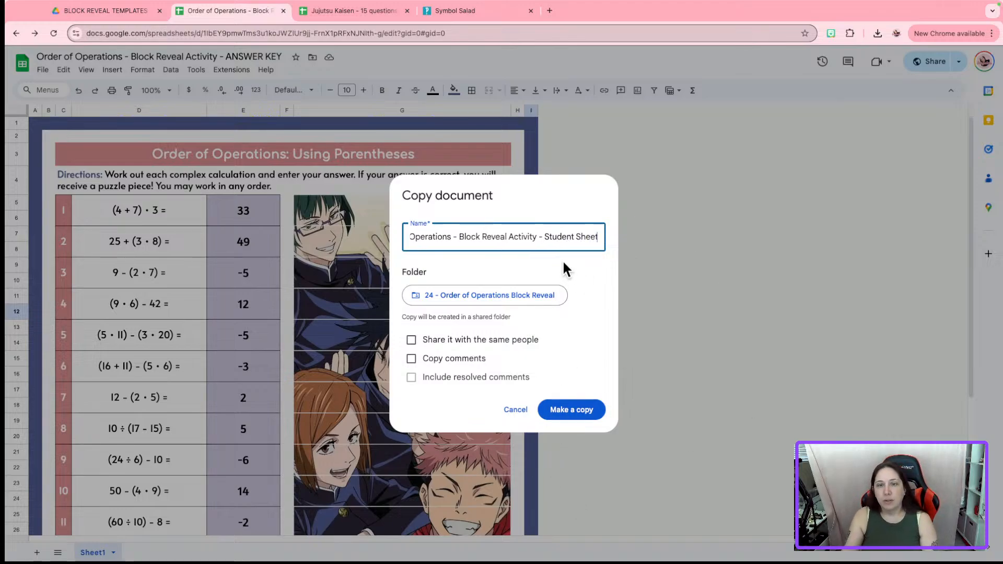
{"action": "left_click", "coordinate": [562, 409]}
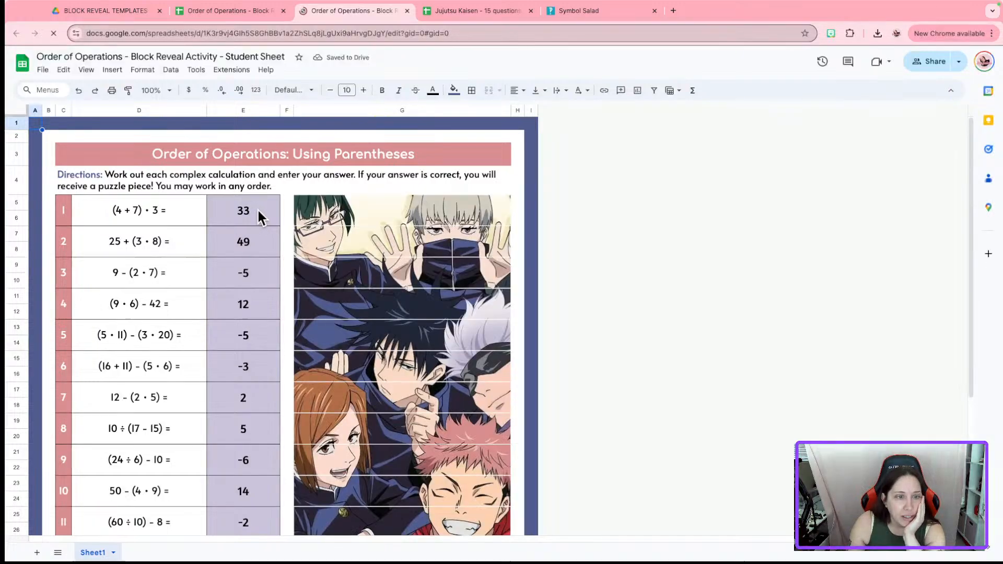
Delete the fifteen answers in column E of the student copy so the reveal picture stays blank
{"action": "left_click_drag", "start_coordinate": [259, 216], "coordinate": [246, 465]}
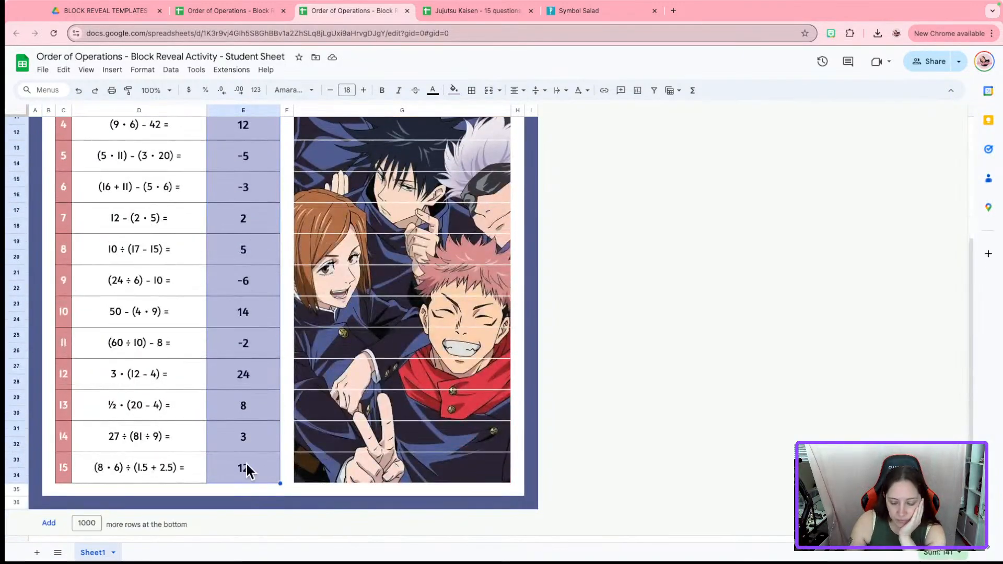
{"action": "key", "text": "Delete"}
{"action": "left_click", "coordinate": [720, 349]}
{"action": "scroll", "coordinate": [708, 358], "scroll_direction": "up", "scroll_amount": 4}
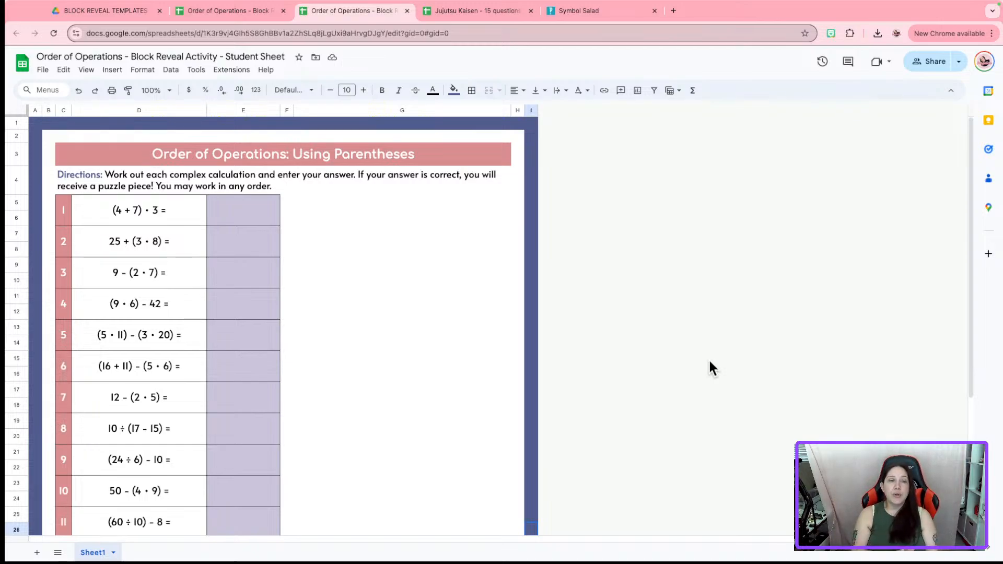
{"action": "left_click", "coordinate": [709, 362]}
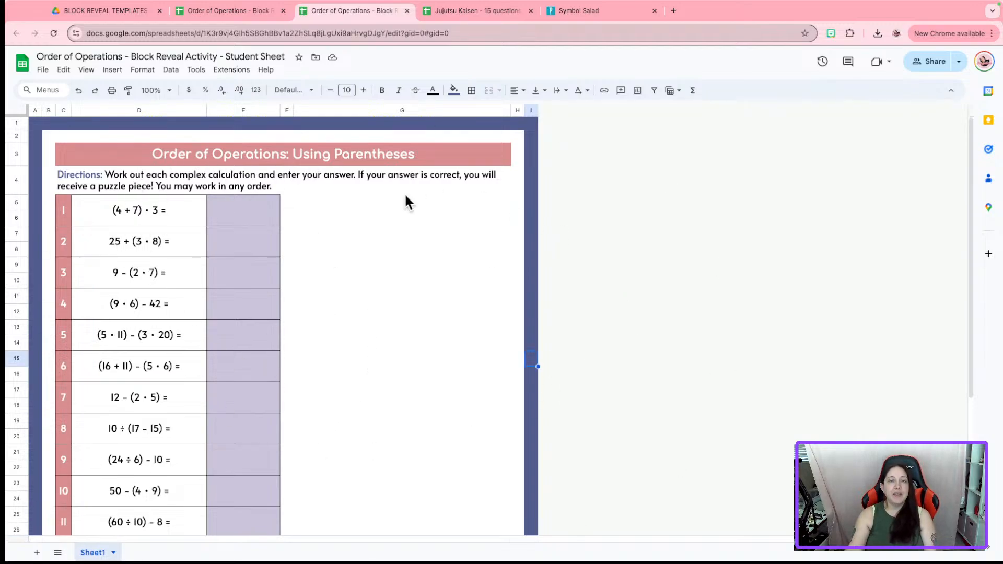
{"action": "left_click", "coordinate": [574, 316]}
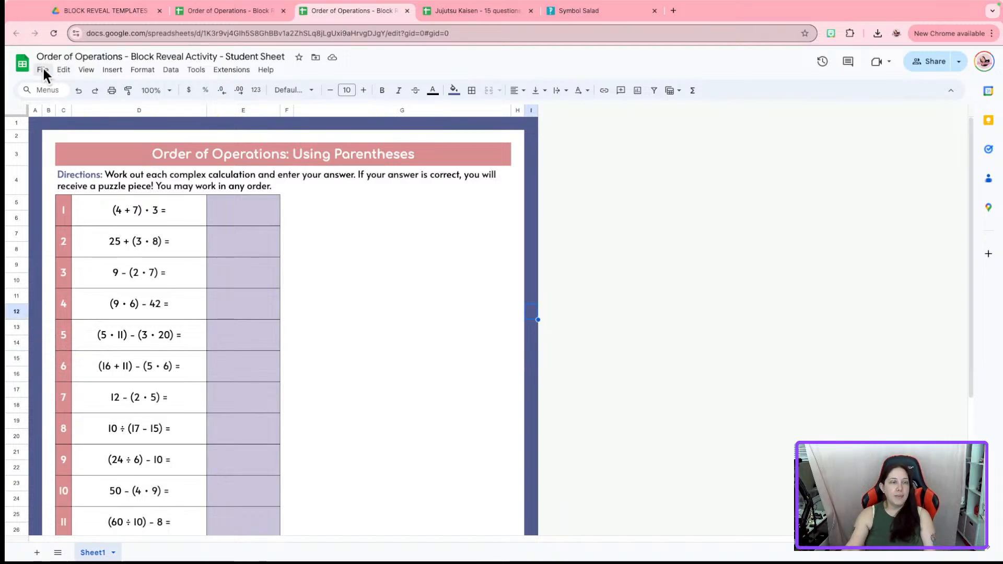
{"action": "scroll", "coordinate": [350, 332], "scroll_direction": "down", "scroll_amount": 5}
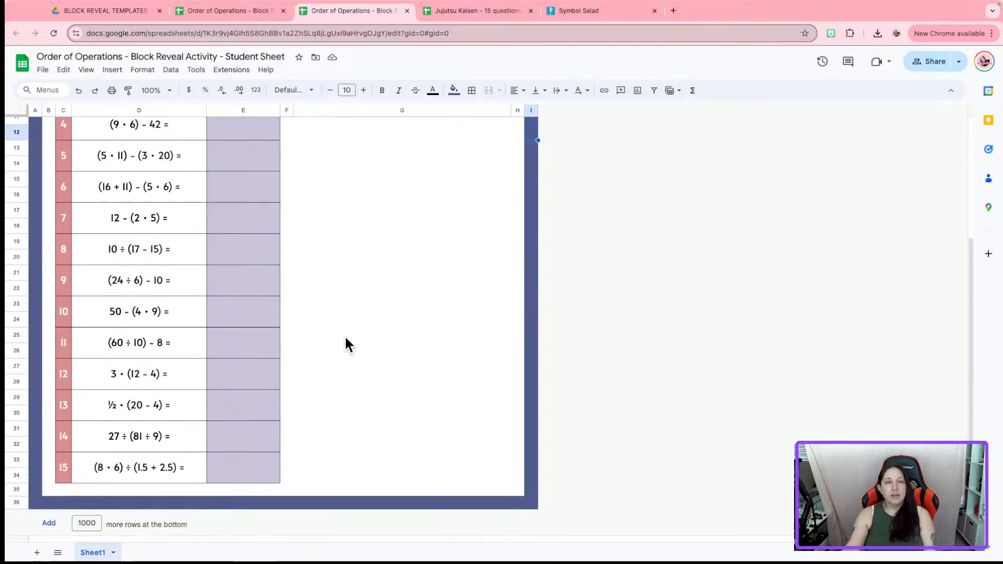
{"action": "scroll", "coordinate": [324, 313], "scroll_direction": "up", "scroll_amount": 5}
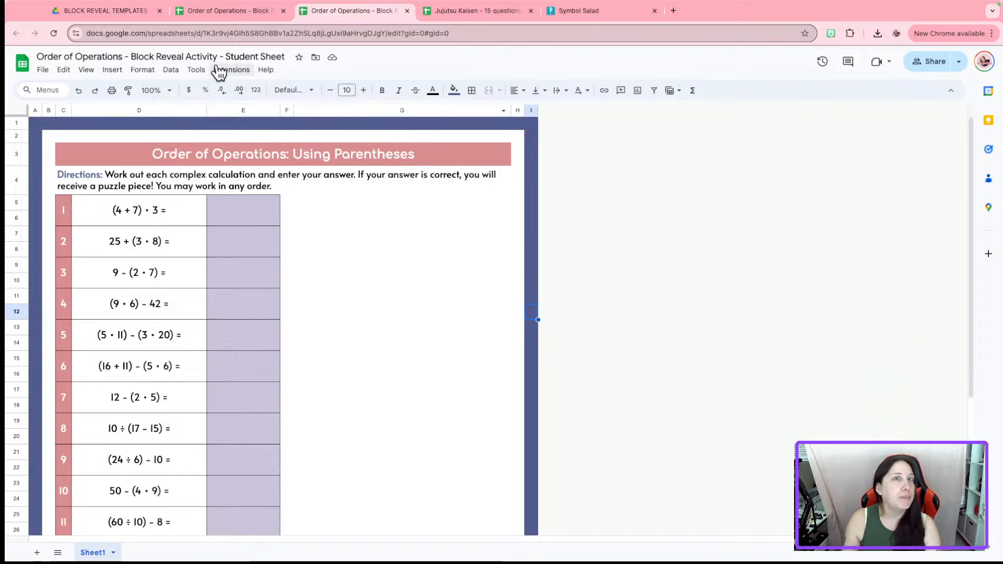
Exit Chrome full screen and bring up the video description note in Notes
{"action": "mouse_move", "coordinate": [177, 3]}
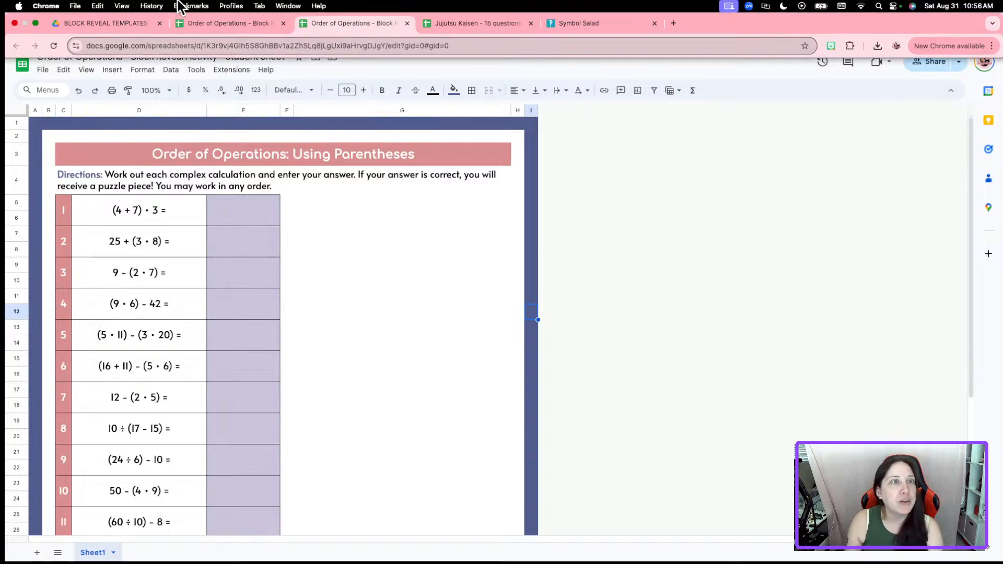
{"action": "left_click", "coordinate": [36, 23]}
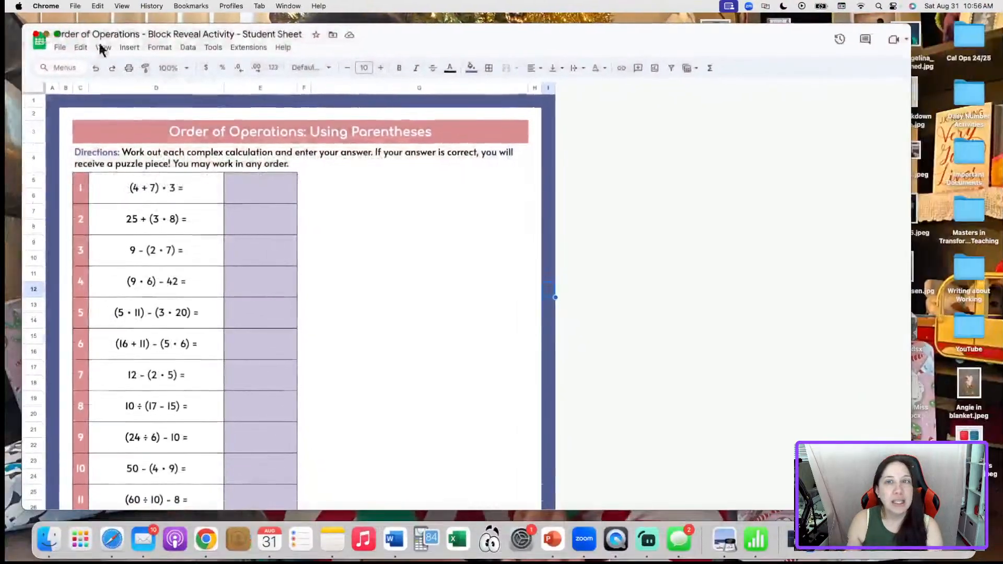
{"action": "left_click", "coordinate": [331, 532]}
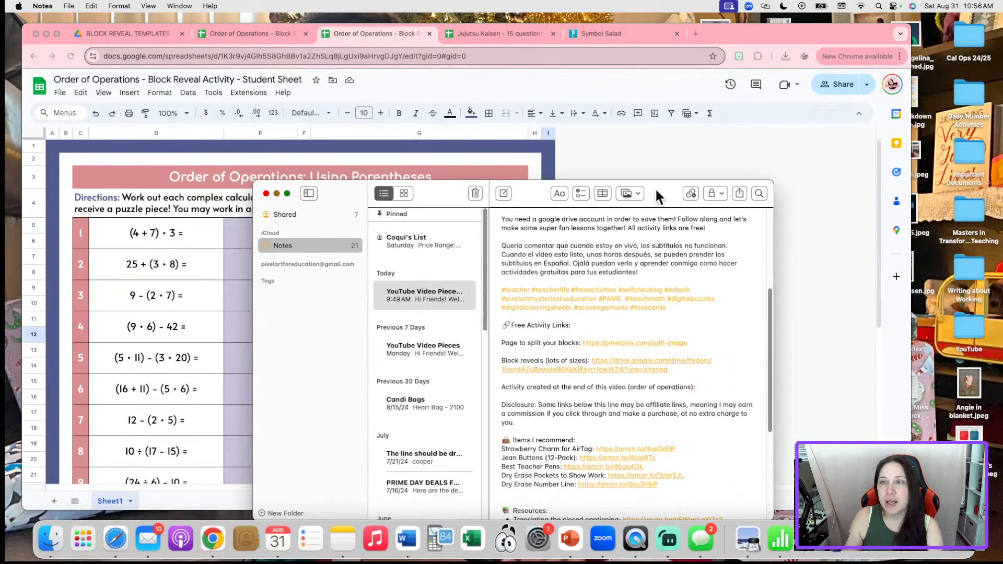
{"action": "left_click_drag", "start_coordinate": [653, 190], "coordinate": [785, 87]}
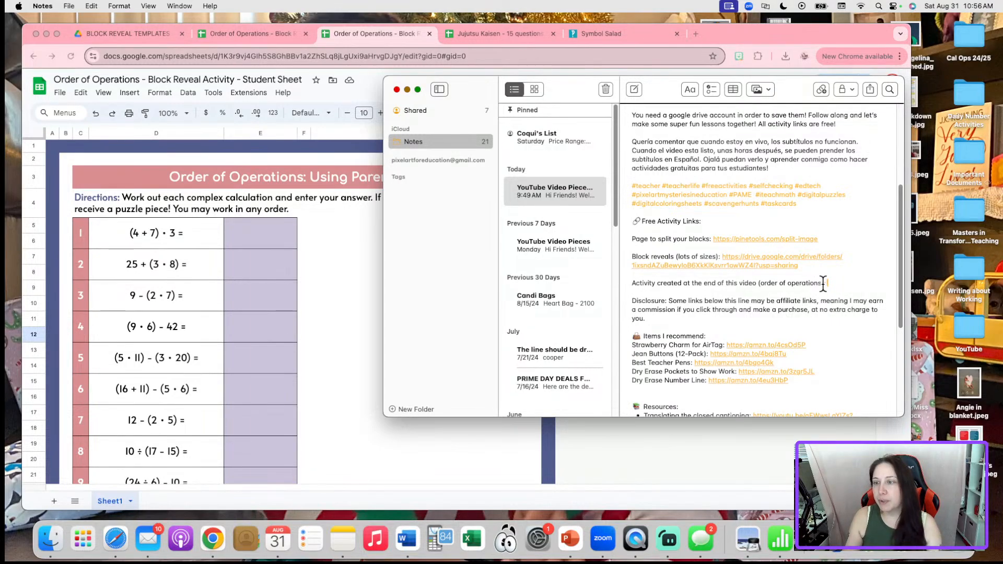
Append ' - Jujutsu Kaisen' to the order of operations line, rejecting the 'Kaiser' autocorrection
{"action": "type", "text": "-"}
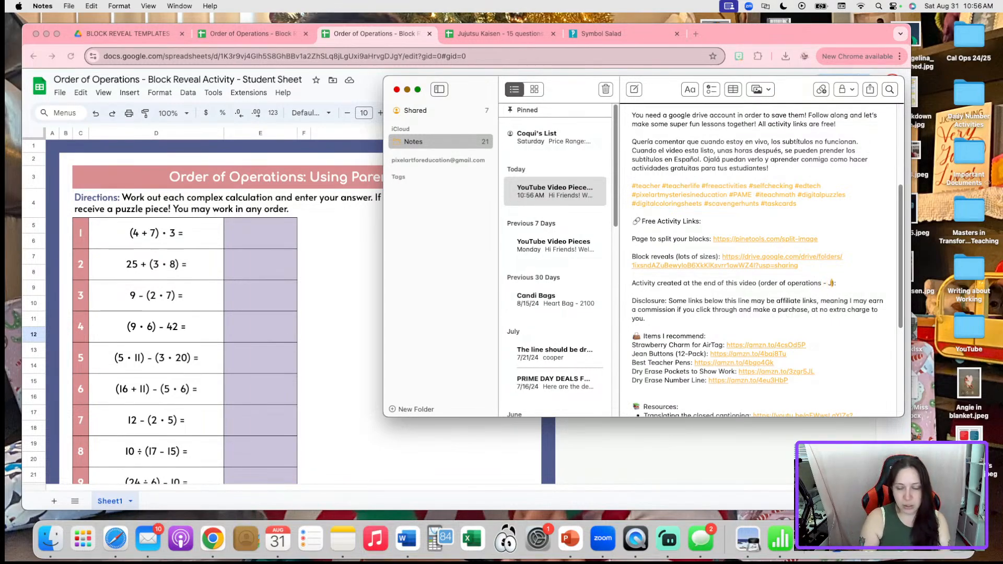
{"action": "type", "text": " Jujutsu Kaise"}
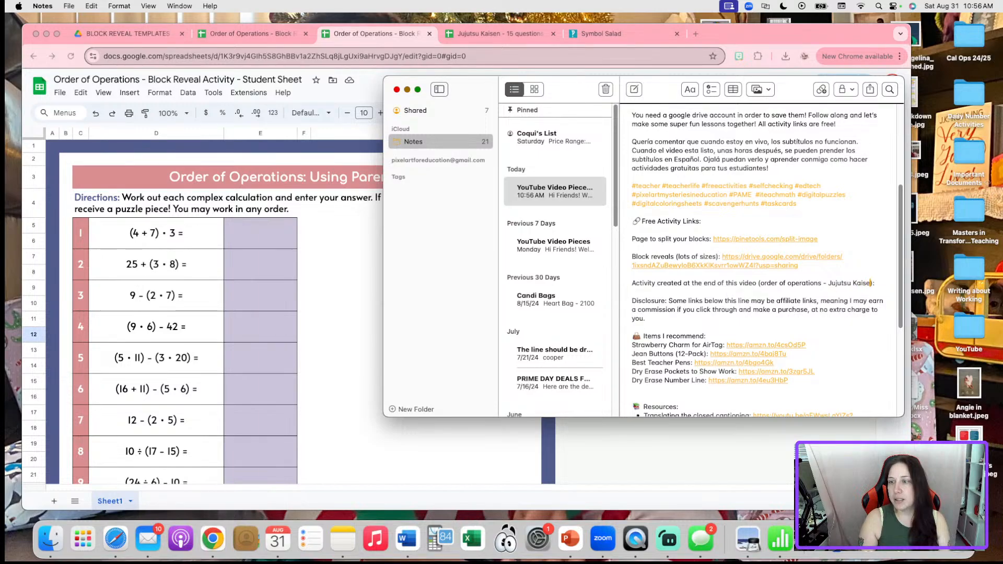
{"action": "type", "text": "n"}
{"action": "left_click", "coordinate": [880, 292]}
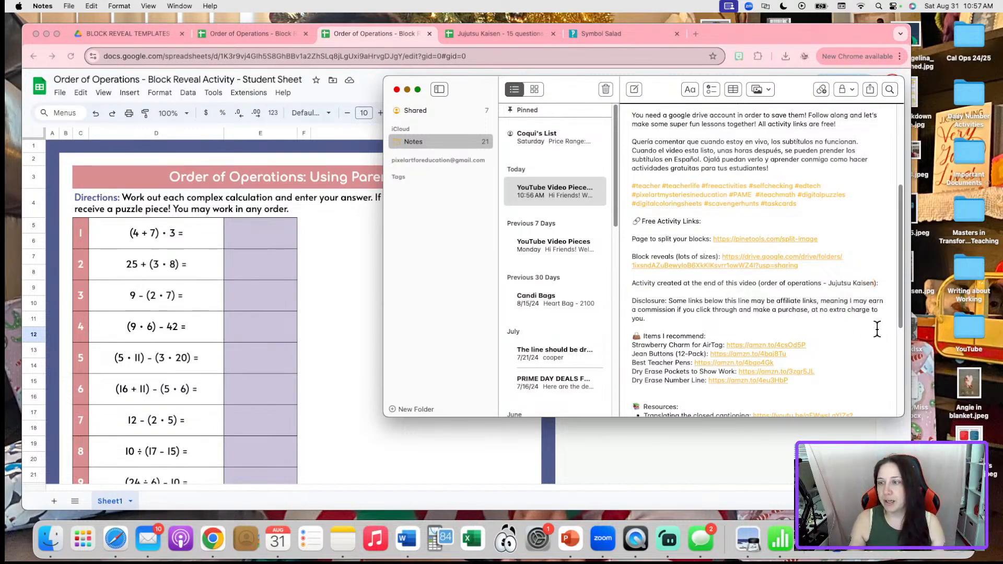
{"action": "left_click", "coordinate": [828, 439]}
{"action": "left_click", "coordinate": [834, 86]}
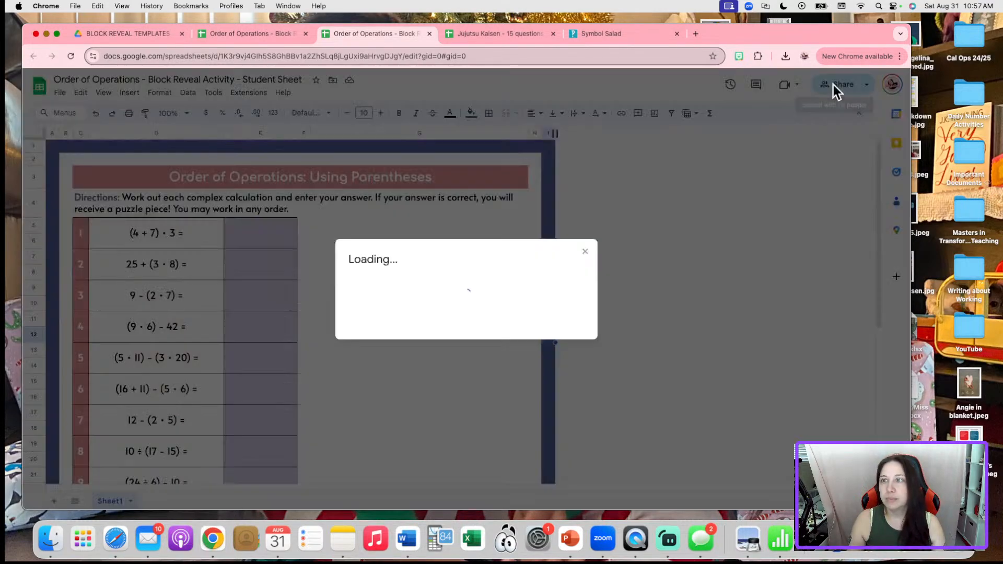
Set the student sheet's general access to Anyone with the link and copy its link
{"action": "left_click", "coordinate": [404, 444]}
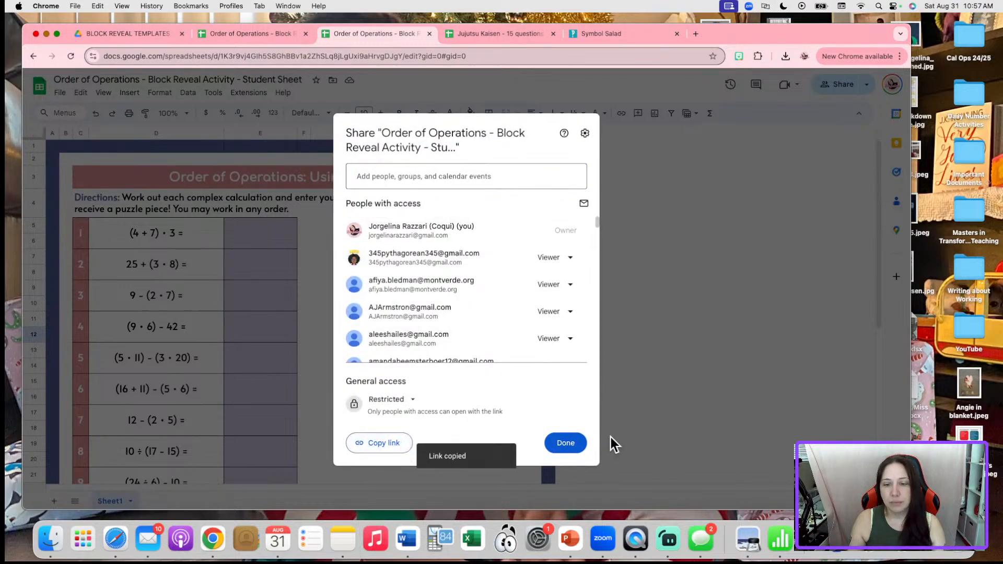
{"action": "left_click", "coordinate": [386, 400]}
{"action": "left_click", "coordinate": [432, 448]}
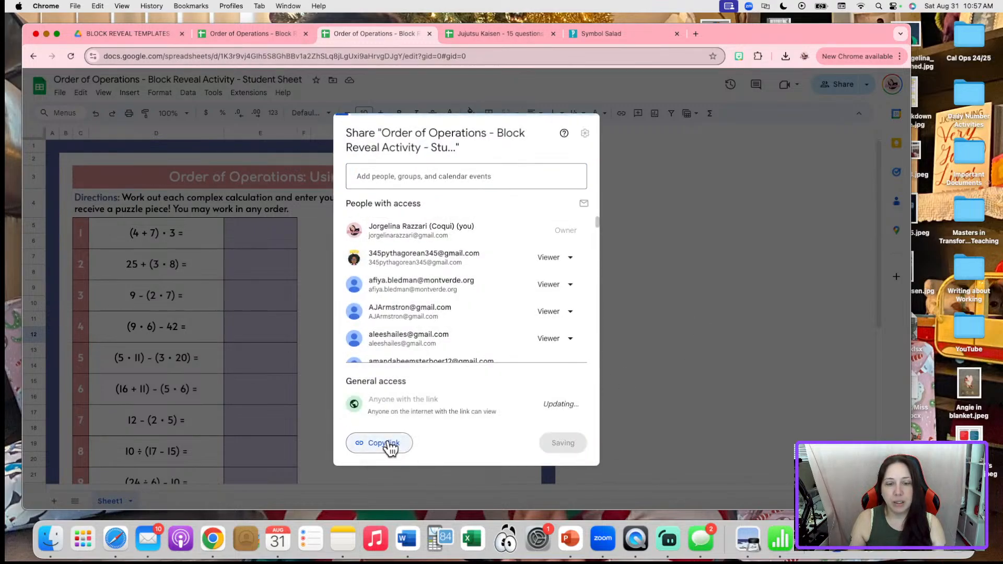
{"action": "left_click", "coordinate": [385, 444]}
{"action": "left_click", "coordinate": [378, 444]}
{"action": "left_click", "coordinate": [564, 445]}
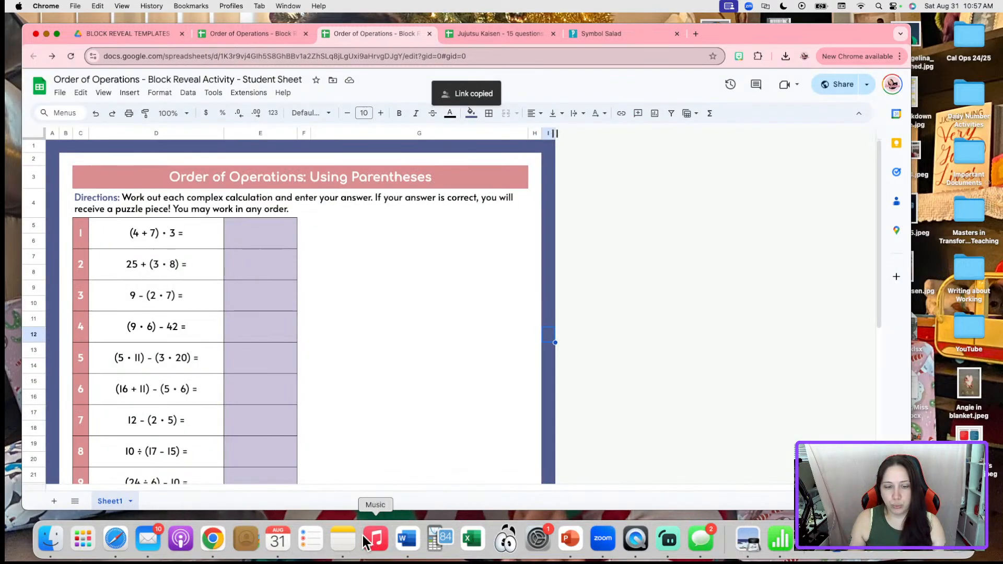
Paste the student sheet link into the description note and start a new line below it
{"action": "left_click", "coordinate": [343, 538]}
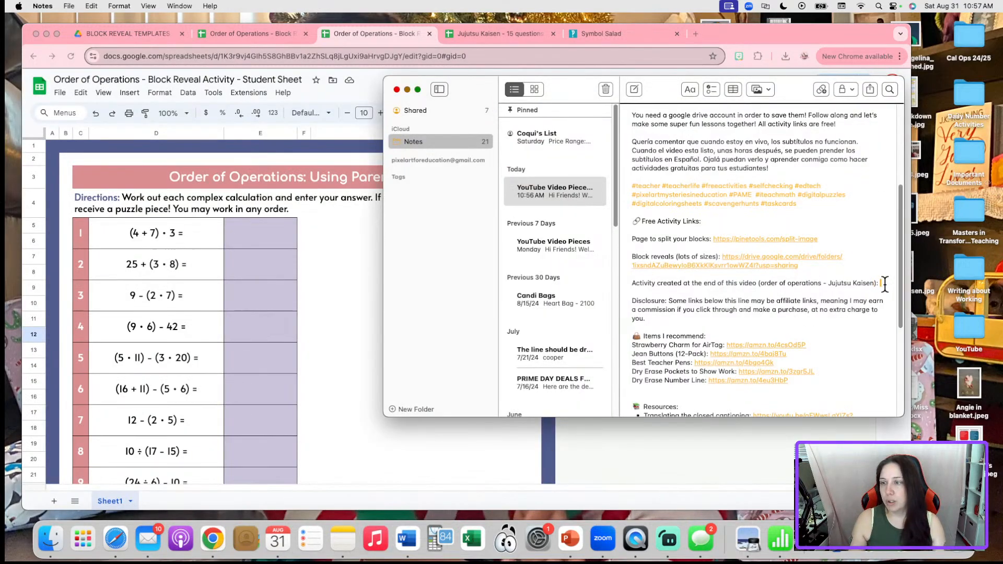
{"action": "key", "text": "super+v"}
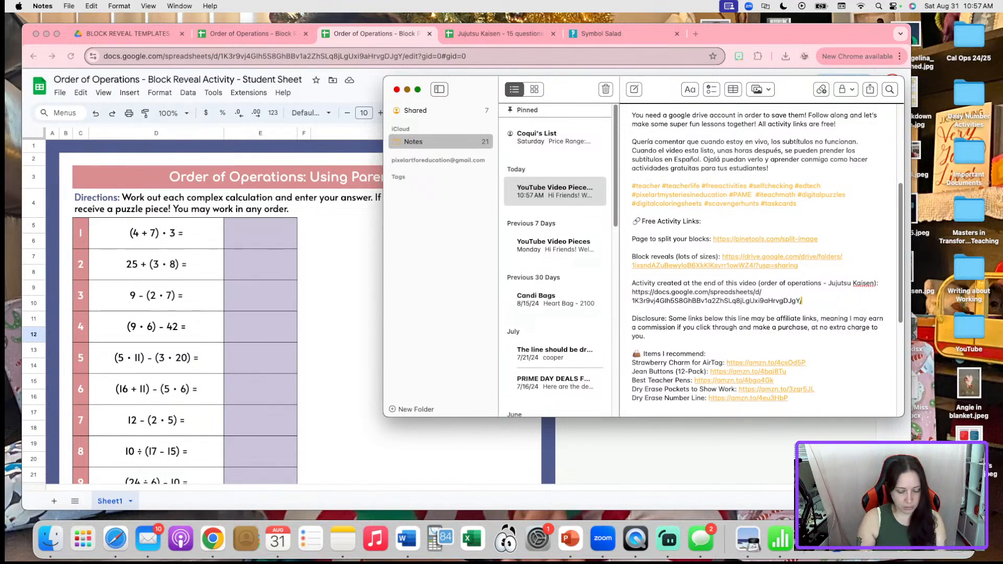
{"action": "key", "text": "Return"}
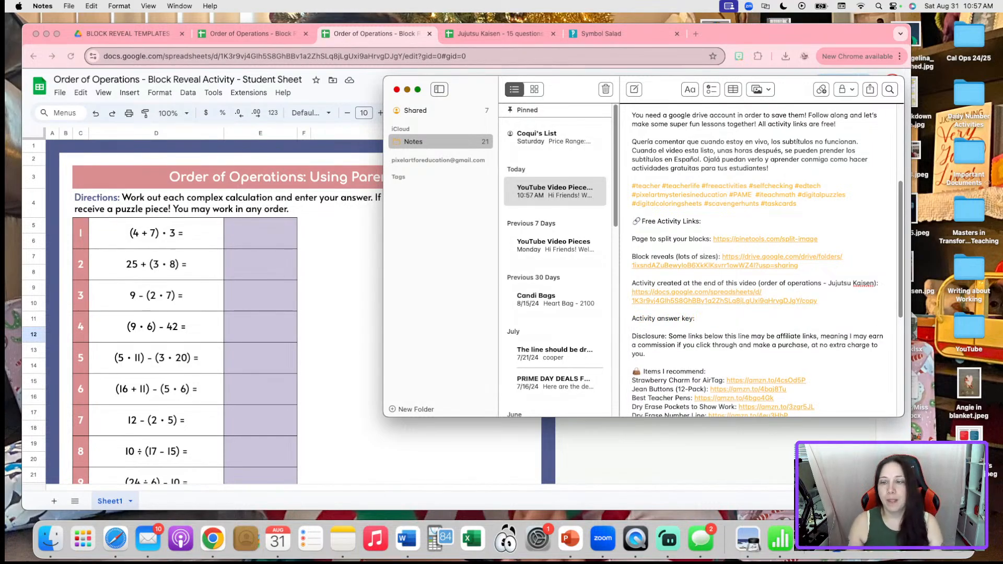
{"action": "left_click", "coordinate": [747, 458]}
{"action": "left_click", "coordinate": [240, 37]}
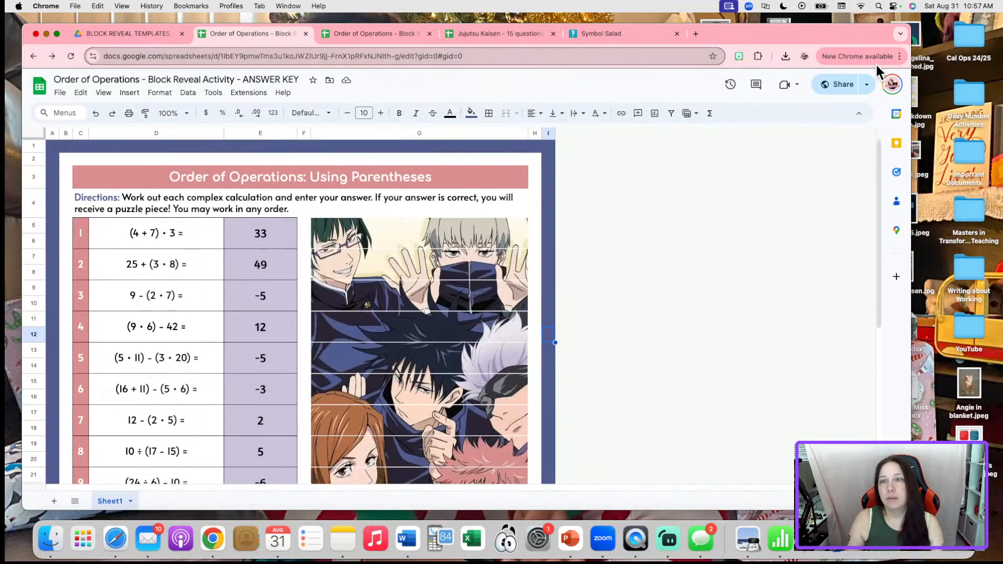
Paste the answer key link after 'Activity answer key:' in the note, changing its ending to /copy
{"action": "left_click", "coordinate": [842, 85]}
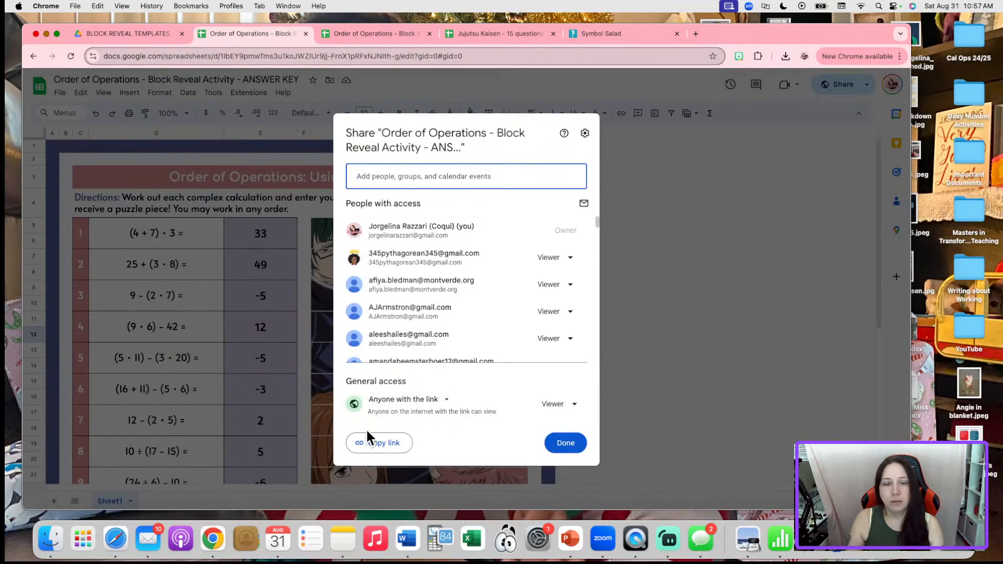
{"action": "left_click", "coordinate": [368, 436]}
{"action": "left_click", "coordinate": [338, 543]}
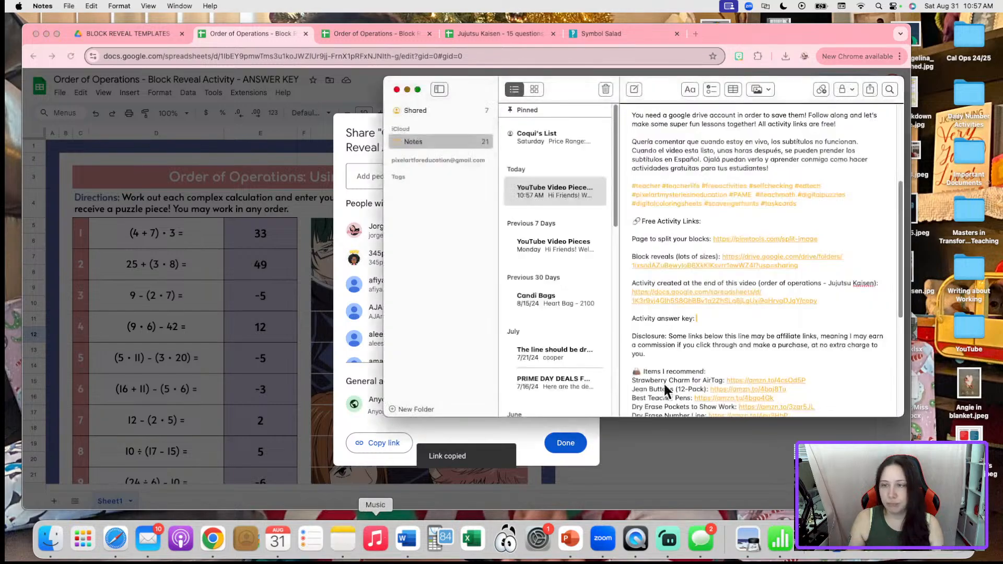
{"action": "left_click", "coordinate": [749, 320]}
{"action": "key", "text": "super+v"}
{"action": "key", "text": "BackSpace"}
{"action": "key", "text": "BackSpace"}
{"action": "key", "text": "BackSpace"}
{"action": "key", "text": "BackSpace"}
{"action": "key", "text": "BackSpace"}
{"action": "key", "text": "BackSpace"}
{"action": "key", "text": "BackSpace"}
{"action": "key", "text": "BackSpace"}
{"action": "key", "text": "BackSpace"}
{"action": "key", "text": "BackSpace"}
{"action": "key", "text": "BackSpace"}
{"action": "key", "text": "BackSpace"}
{"action": "key", "text": "BackSpace"}
{"action": "key", "text": "BackSpace"}
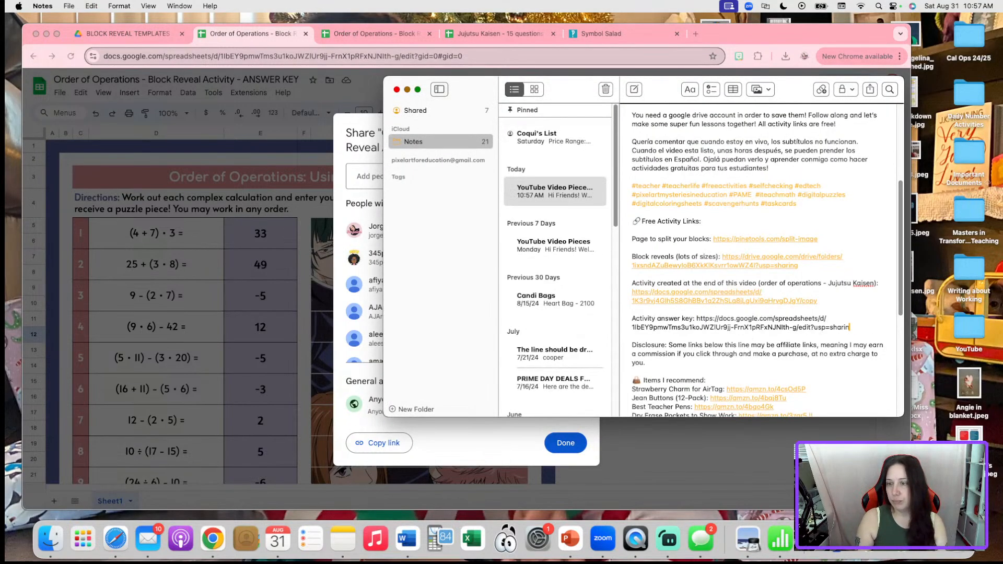
{"action": "key", "text": "BackSpace"}
{"action": "key", "text": "BackSpace"}
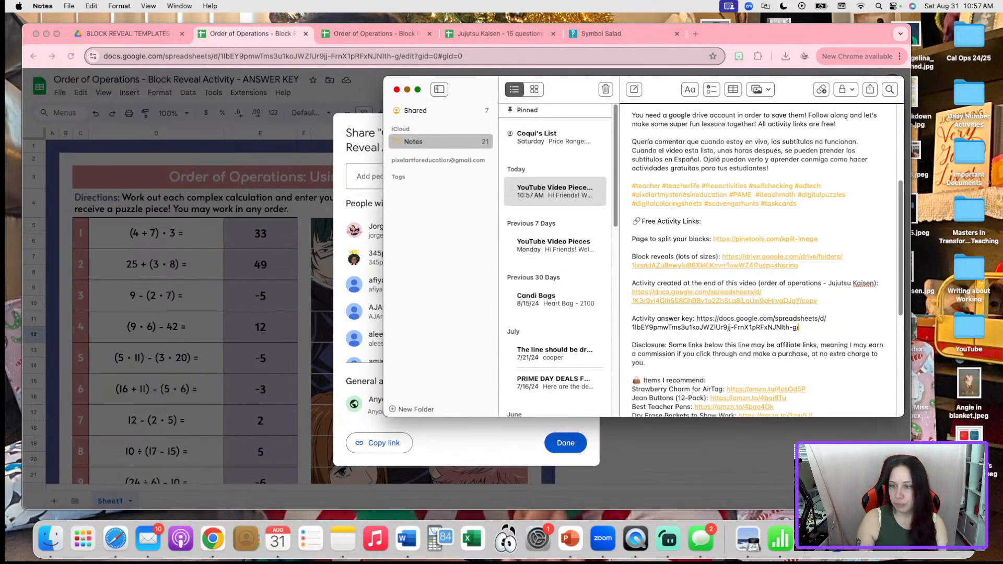
{"action": "type", "text": "copy"}
{"action": "key", "text": "Return"}
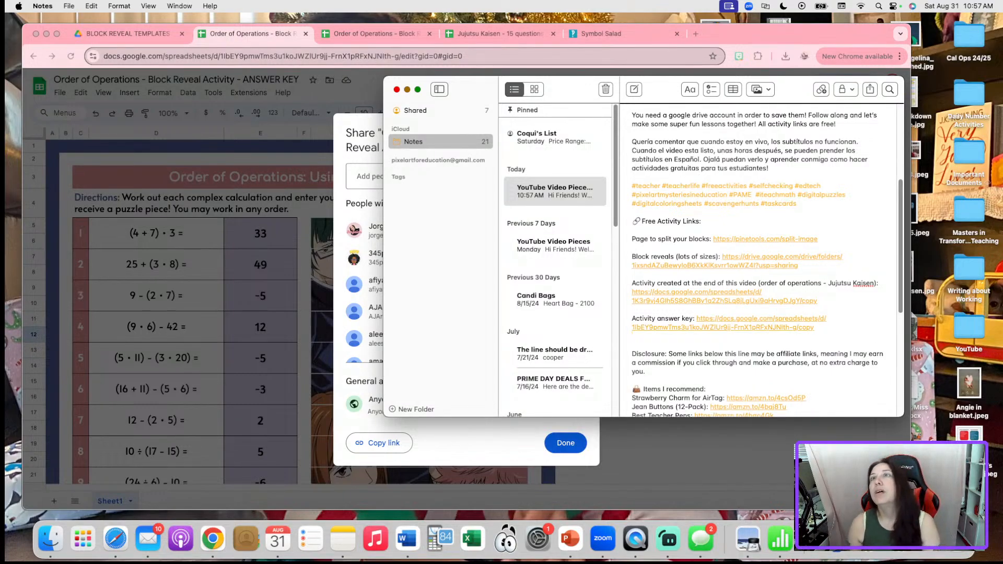
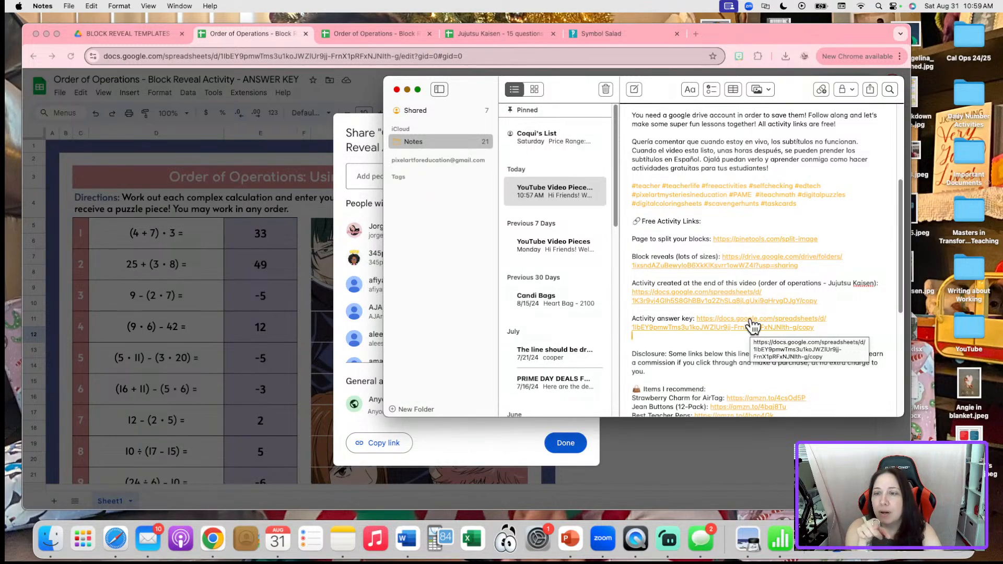
Add a 'Symbol Salad:' line below the split-image link in the note
{"action": "left_click", "coordinate": [854, 239]}
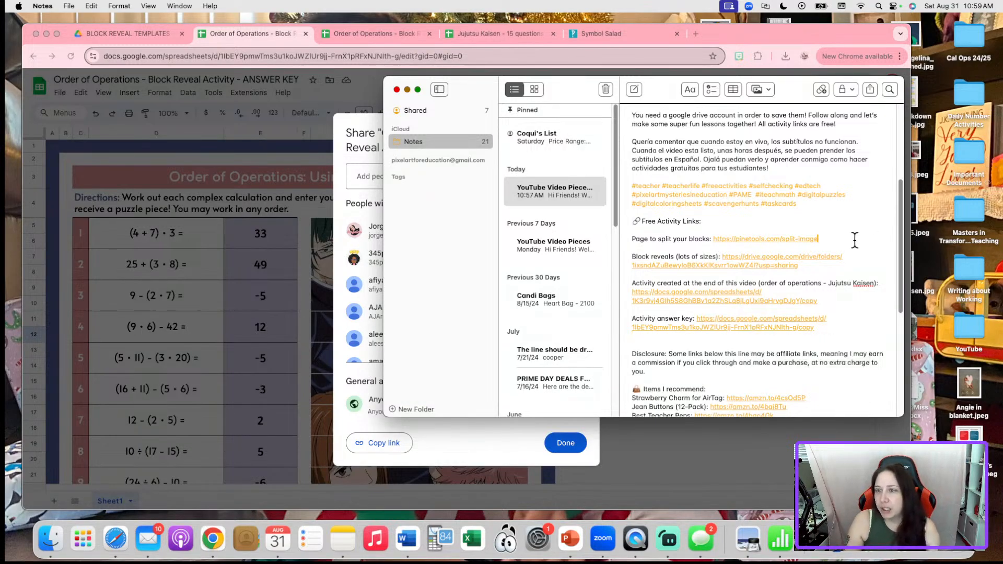
{"action": "key", "text": "Return"}
{"action": "key", "text": "Return"}
{"action": "type", "text": "Symb"}
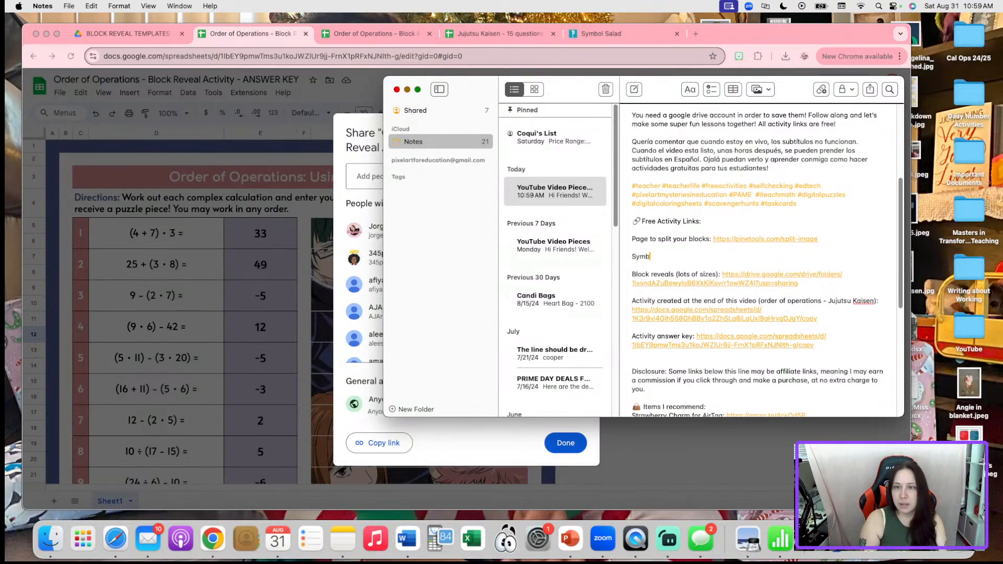
{"action": "type", "text": "ol Salad:"}
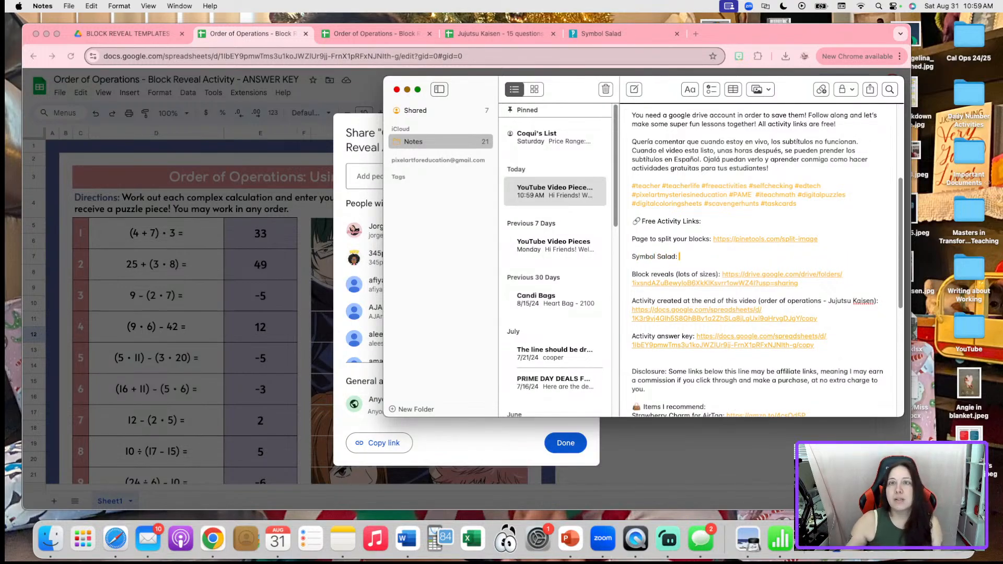
Copy the symbolsalad.com address from Chrome and paste it as a link after 'Symbol Salad:'
{"action": "left_click", "coordinate": [634, 37]}
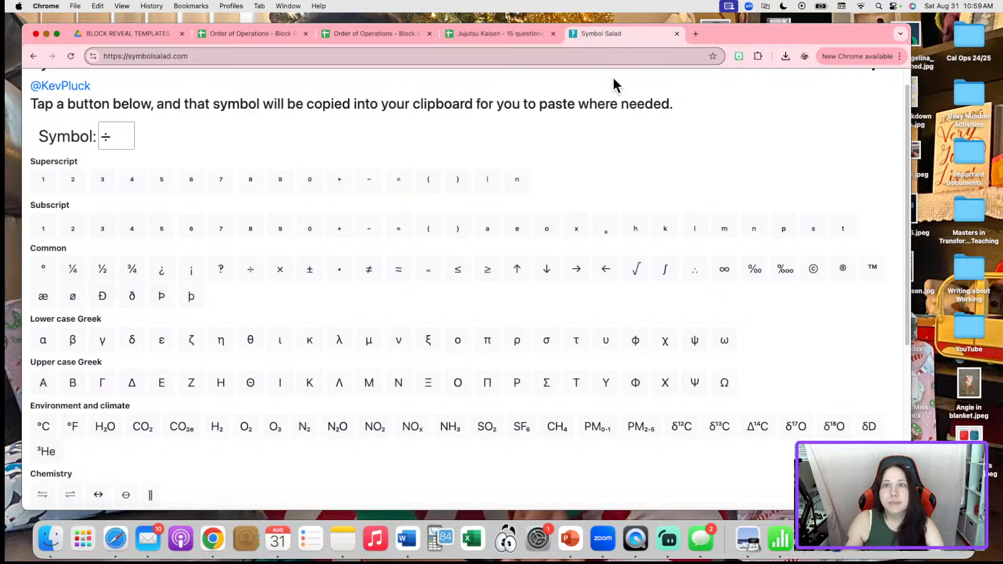
{"action": "left_click", "coordinate": [229, 56]}
{"action": "left_click_drag", "start_coordinate": [243, 58], "coordinate": [69, 56]}
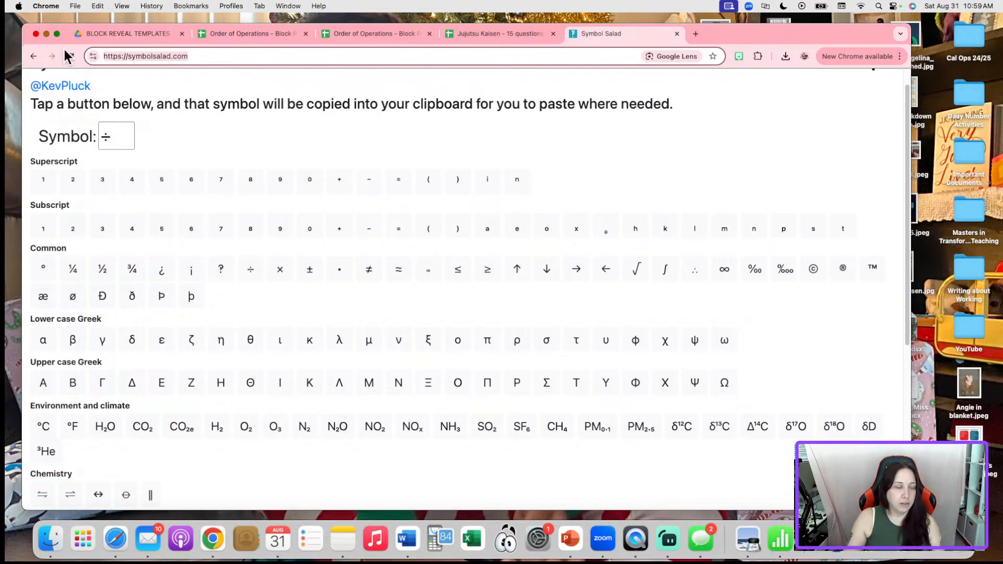
{"action": "key", "text": "super+c"}
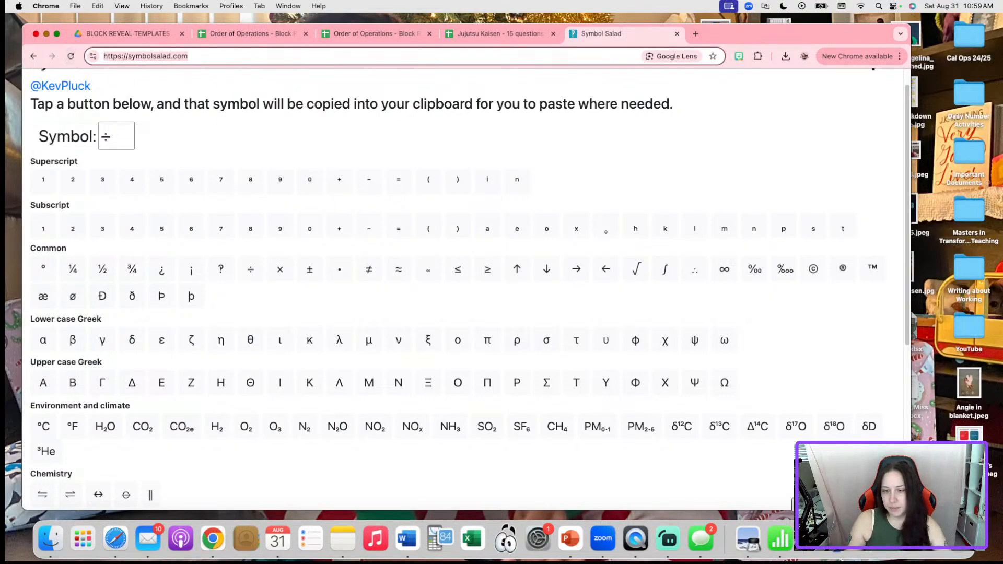
{"action": "left_click", "coordinate": [345, 535]}
{"action": "key", "text": "super+v"}
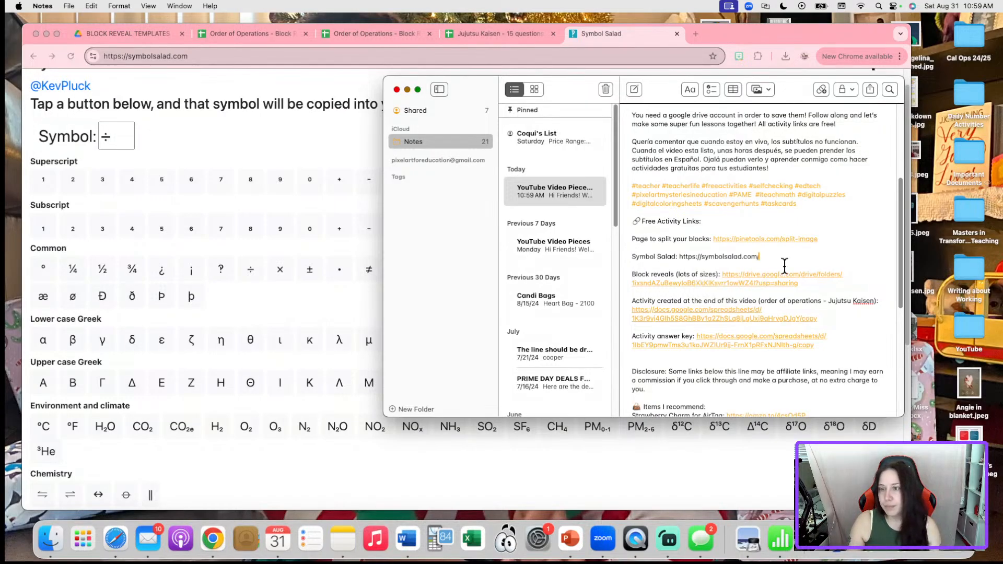
{"action": "key", "text": "Return"}
{"action": "key", "text": "Down"}
{"action": "key", "text": "BackSpace"}
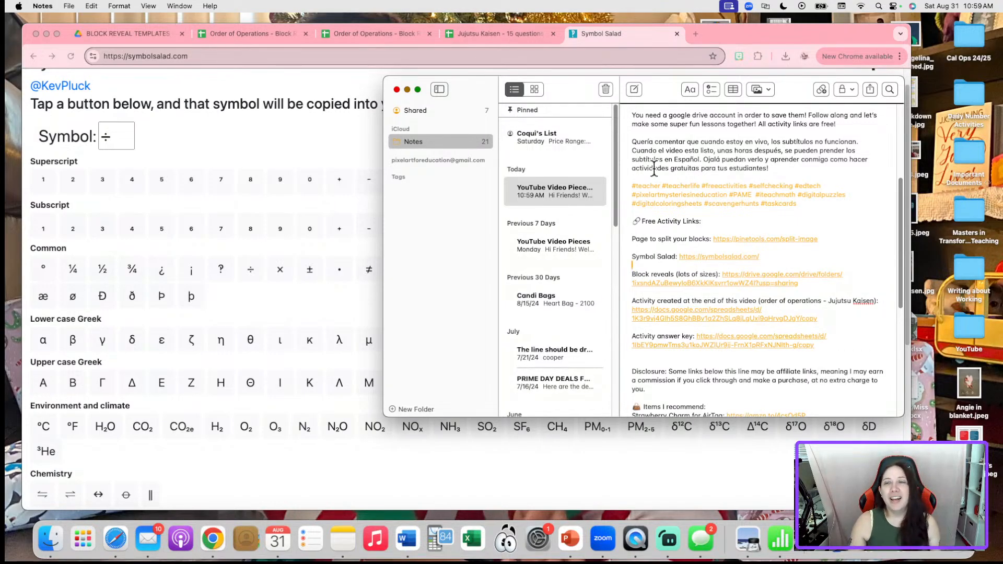
Shift the Notes window down and right to reveal more of the Symbol Salad page
{"action": "left_click_drag", "start_coordinate": [589, 83], "coordinate": [637, 130]}
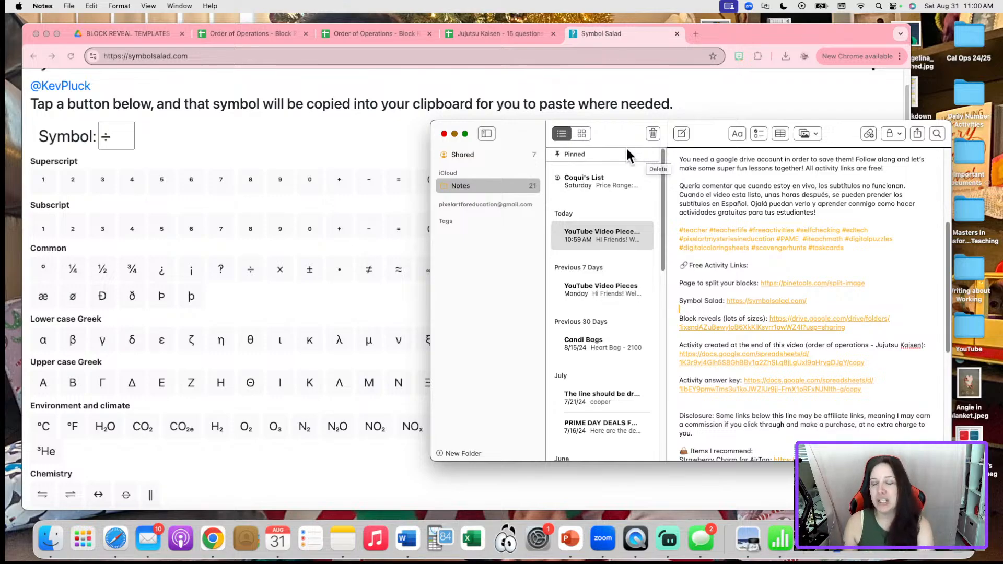
{"action": "scroll", "coordinate": [697, 240], "scroll_direction": "up", "scroll_amount": 3}
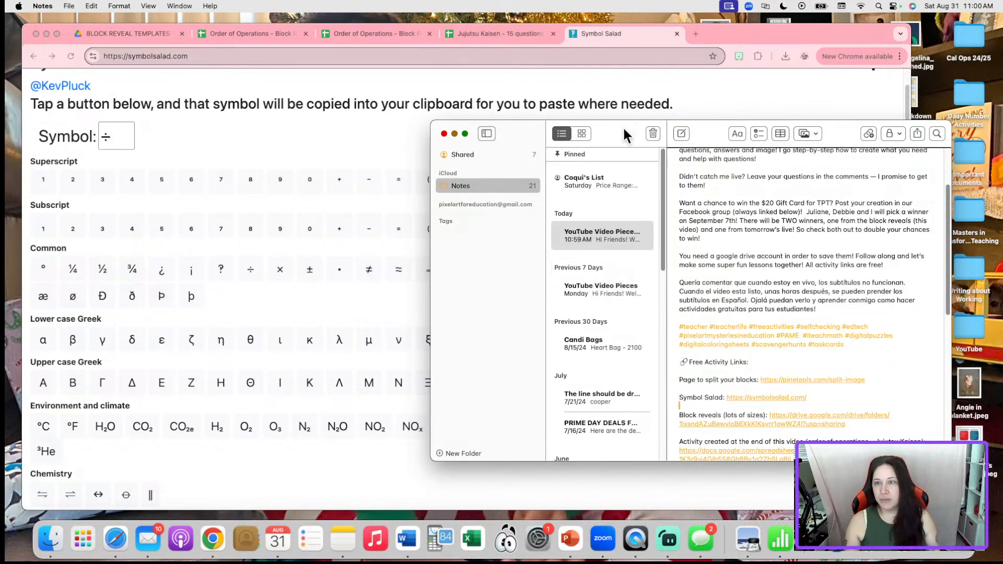
{"action": "left_click_drag", "start_coordinate": [629, 135], "coordinate": [624, 150]}
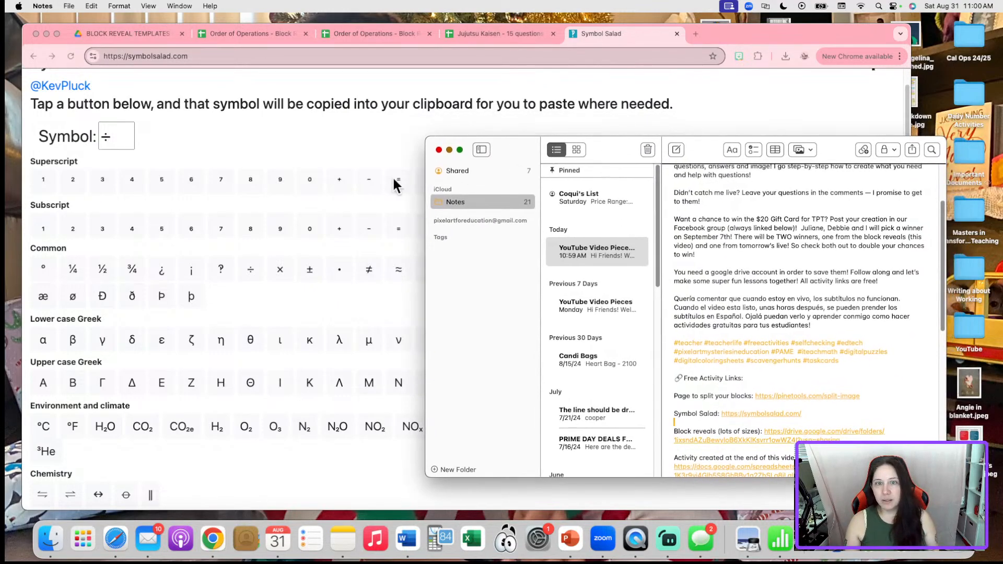
Hide Notes, switch to the ANSWER KEY sheet and close its sharing settings
{"action": "left_click", "coordinate": [448, 150]}
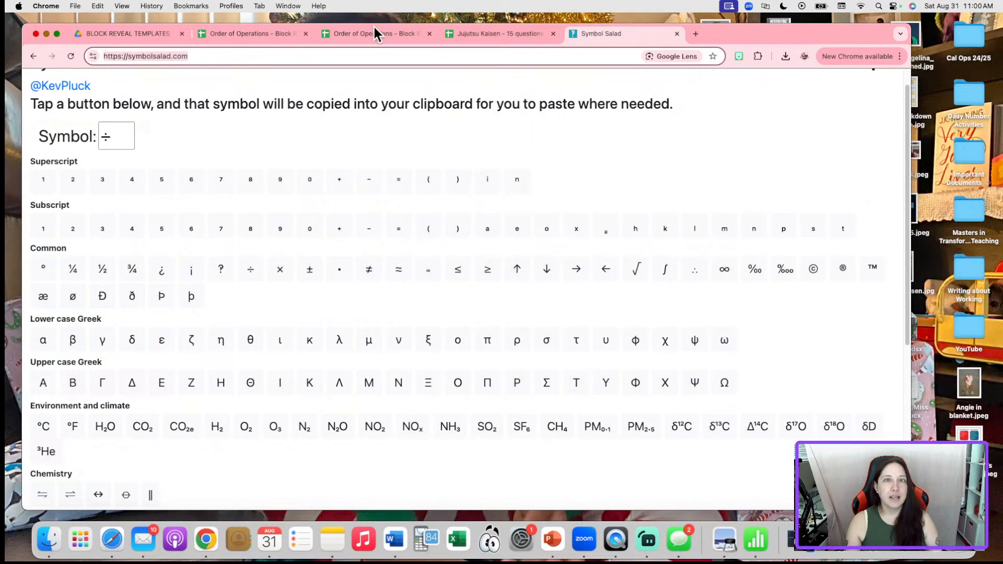
{"action": "left_click", "coordinate": [374, 28]}
{"action": "left_click", "coordinate": [248, 32]}
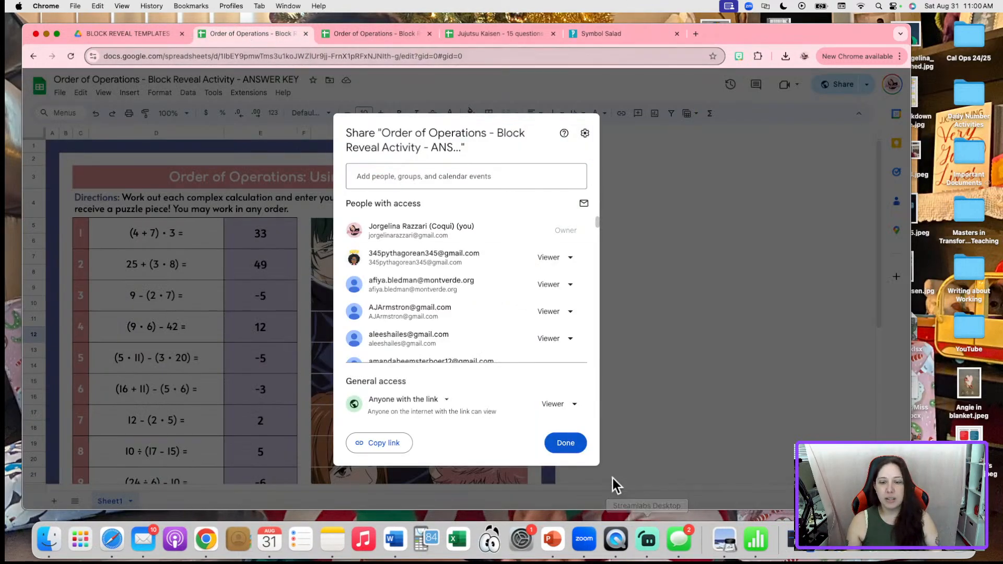
{"action": "left_click", "coordinate": [566, 443]}
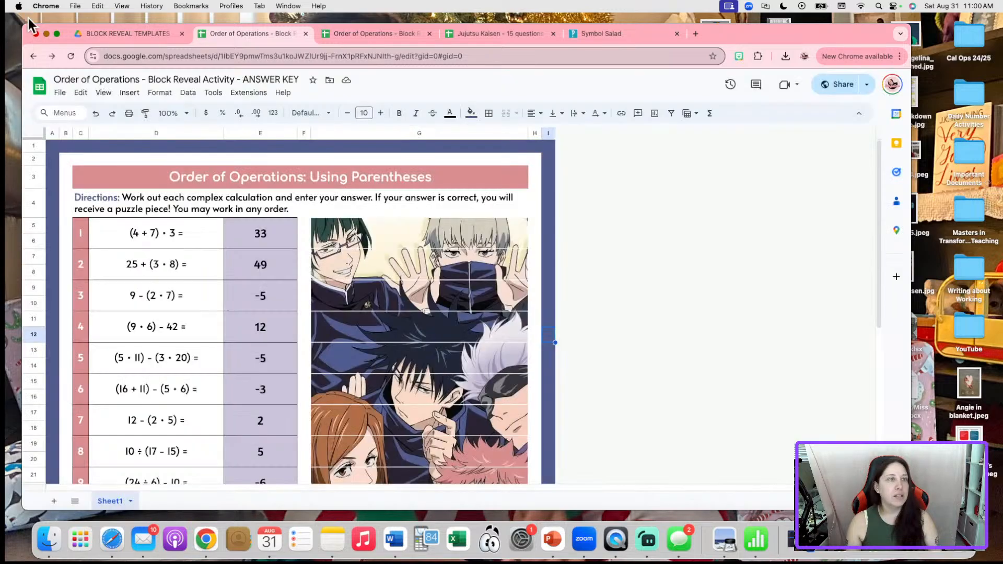
Show the answer key full screen at 75% zoom
{"action": "left_click", "coordinate": [56, 33]}
{"action": "left_click", "coordinate": [165, 90]}
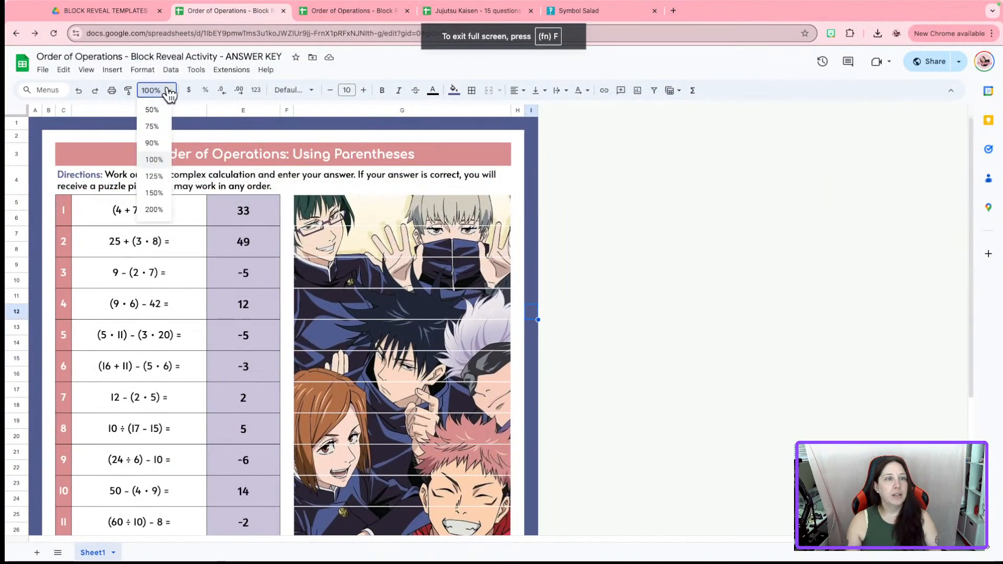
{"action": "left_click", "coordinate": [163, 125]}
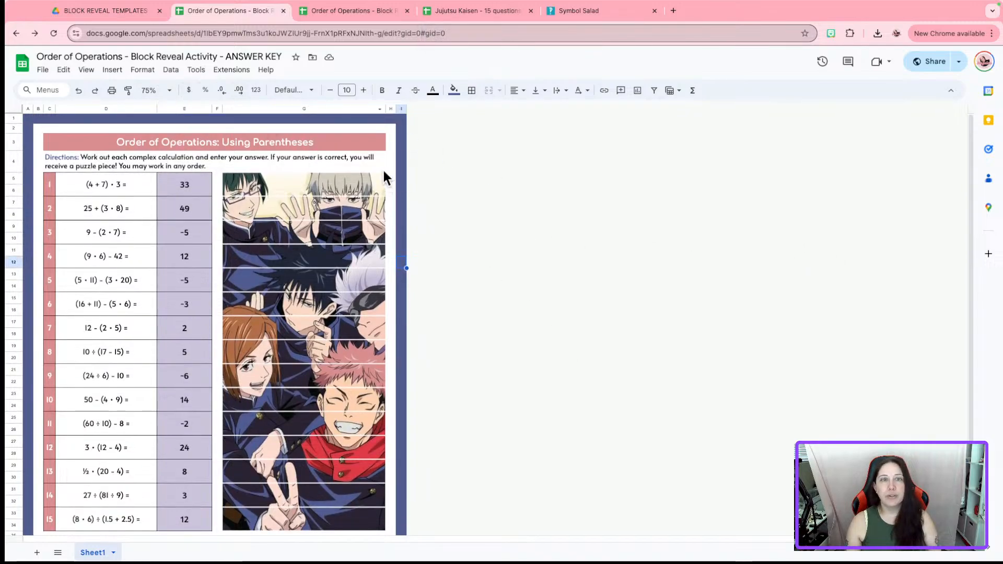
{"action": "left_click", "coordinate": [41, 72]}
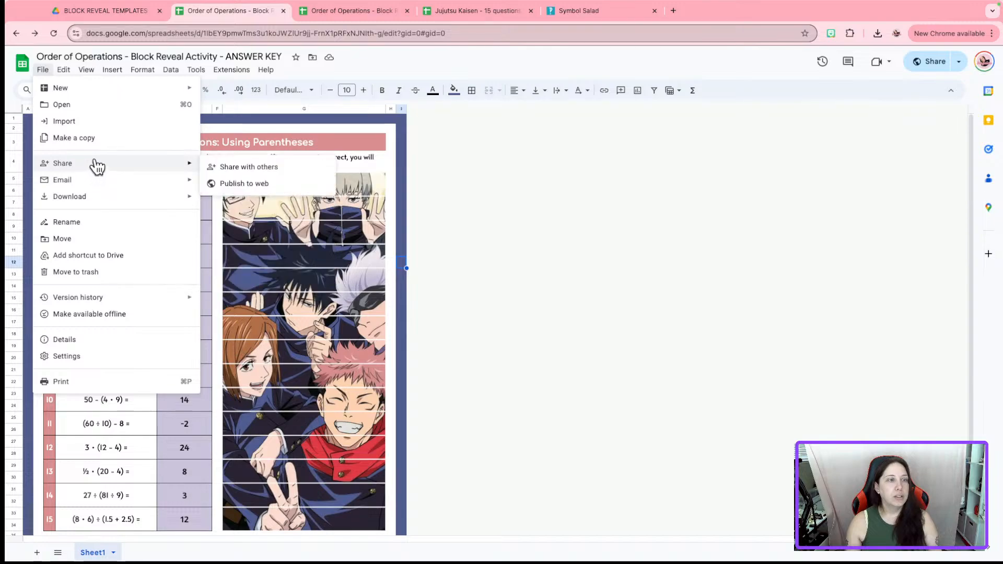
Open the answer key's PDF export settings with scale set to Fit to page
{"action": "left_click", "coordinate": [249, 233]}
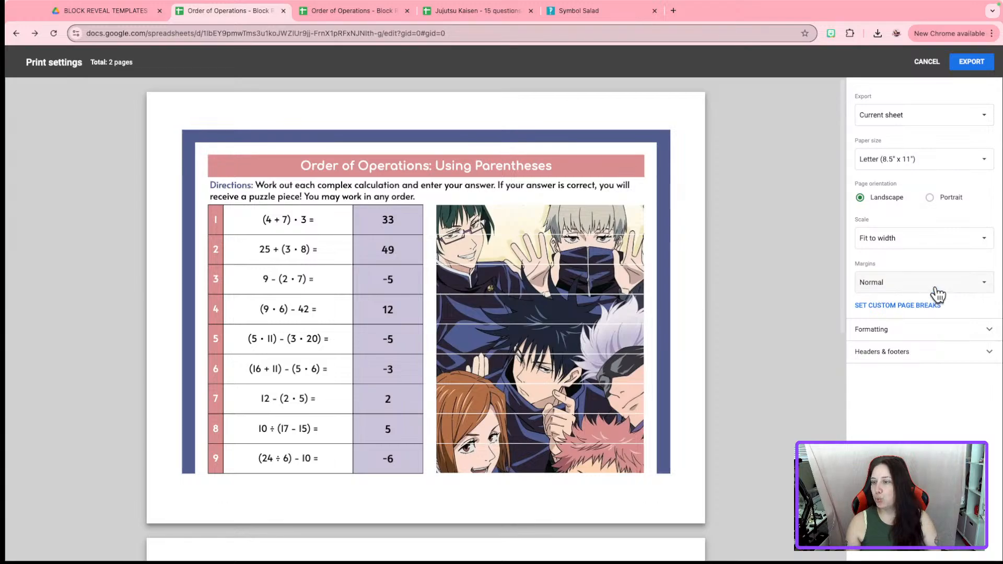
{"action": "left_click", "coordinate": [936, 291]}
{"action": "left_click", "coordinate": [951, 237]}
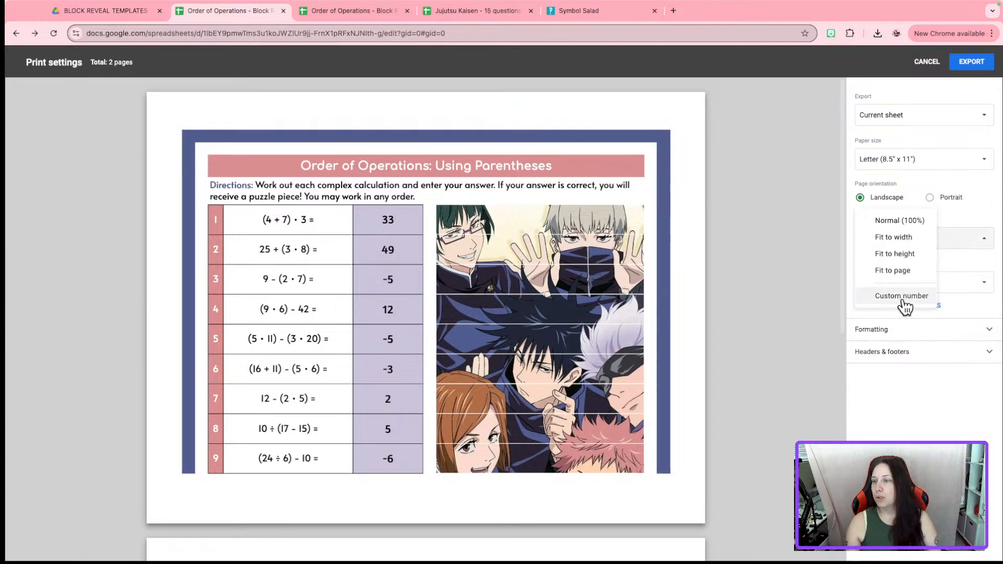
{"action": "left_click", "coordinate": [893, 271]}
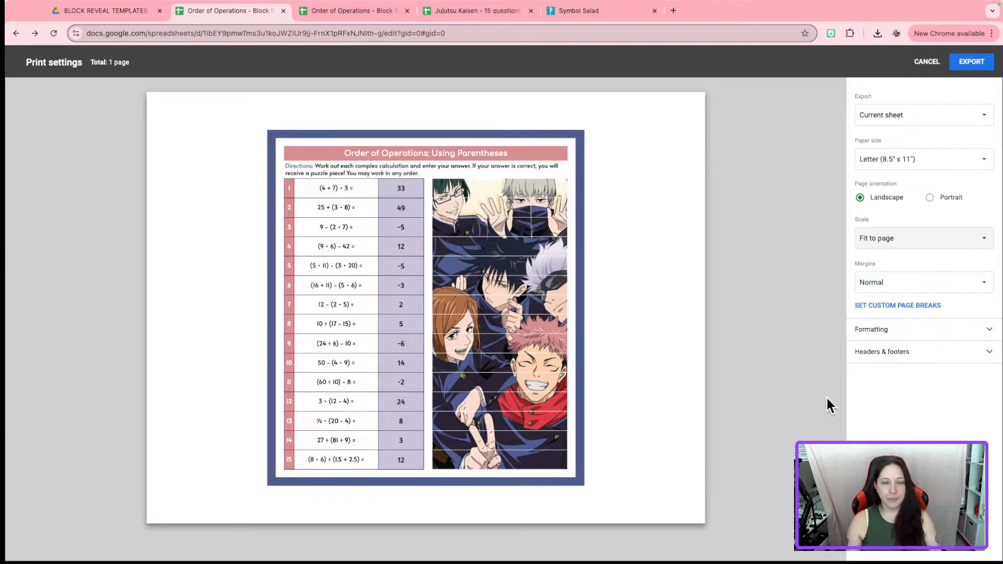
Screenshot the fitted answer key preview, then cancel the export
{"action": "key", "text": "super+shift+4"}
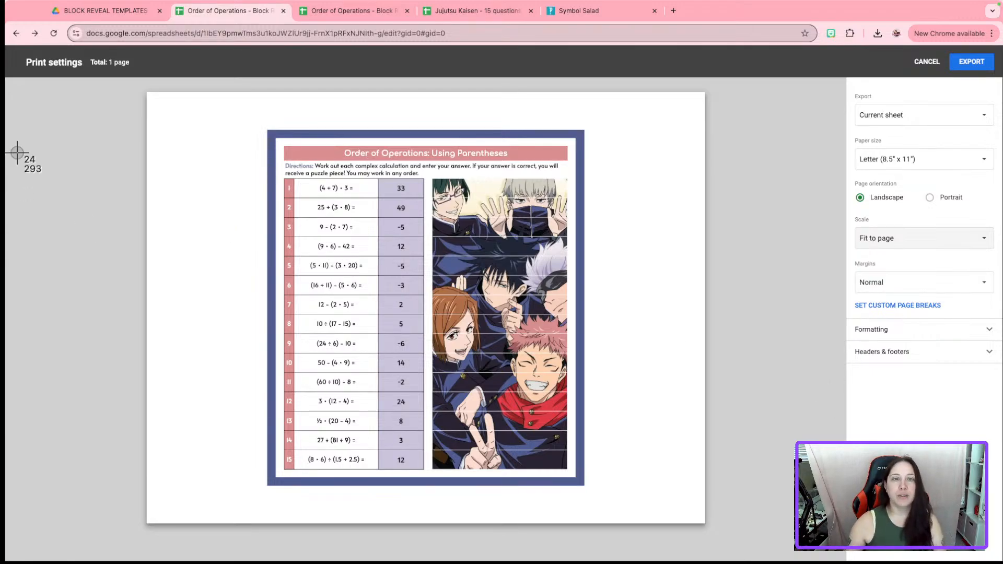
{"action": "left_click_drag", "start_coordinate": [271, 135], "coordinate": [580, 481]}
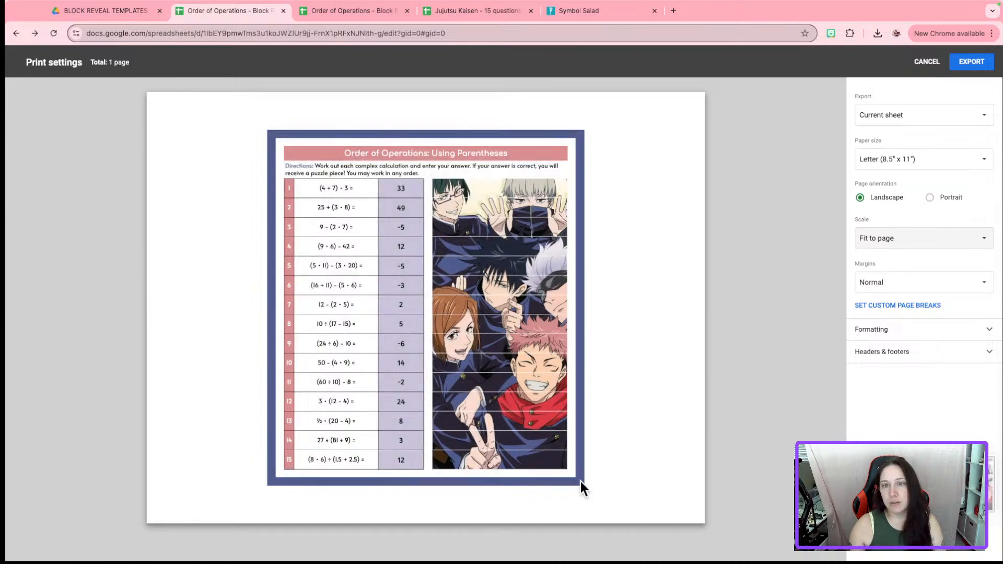
{"action": "left_click", "coordinate": [909, 62]}
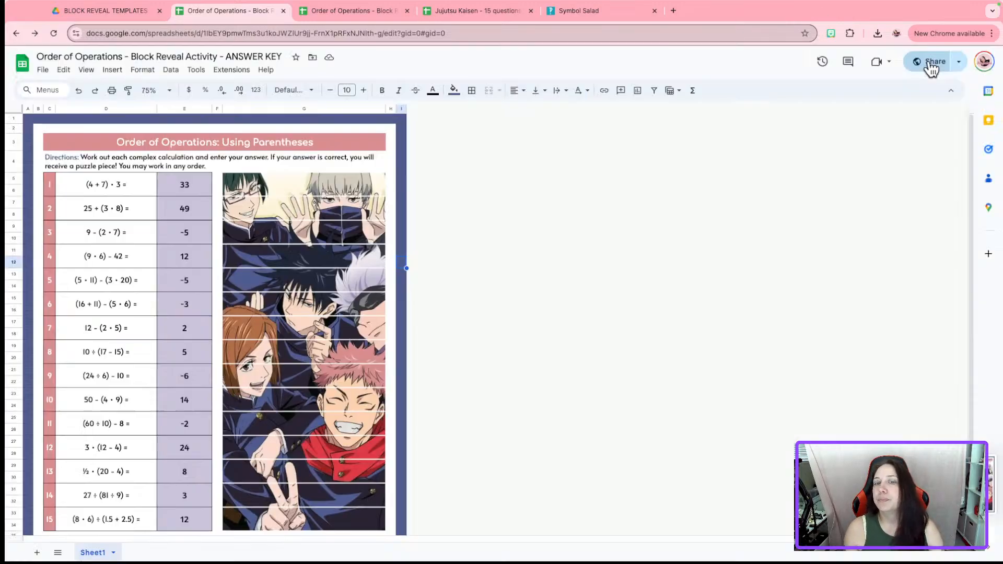
Return the answer key sheet to 100% zoom
{"action": "left_click", "coordinate": [172, 92]}
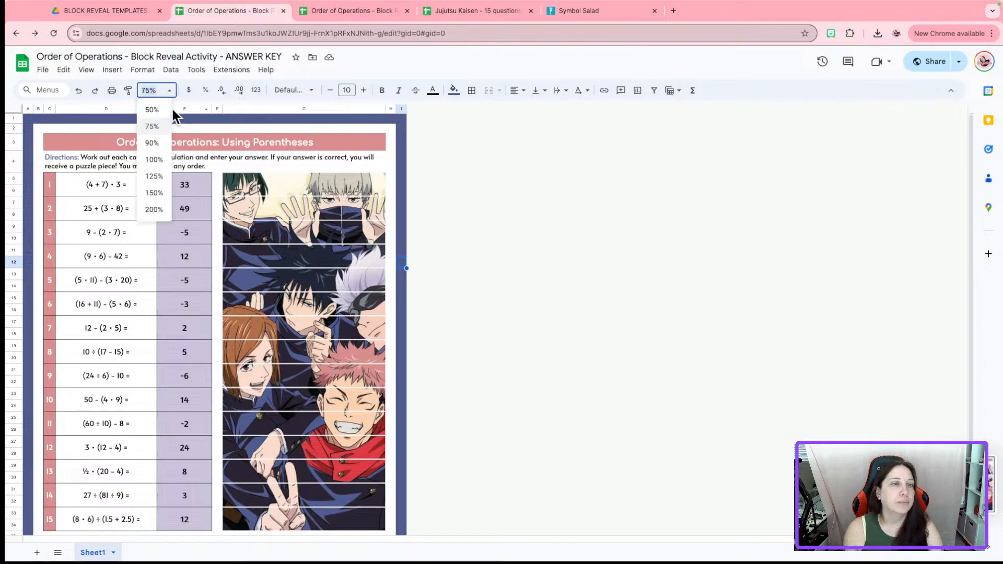
{"action": "left_click", "coordinate": [167, 160]}
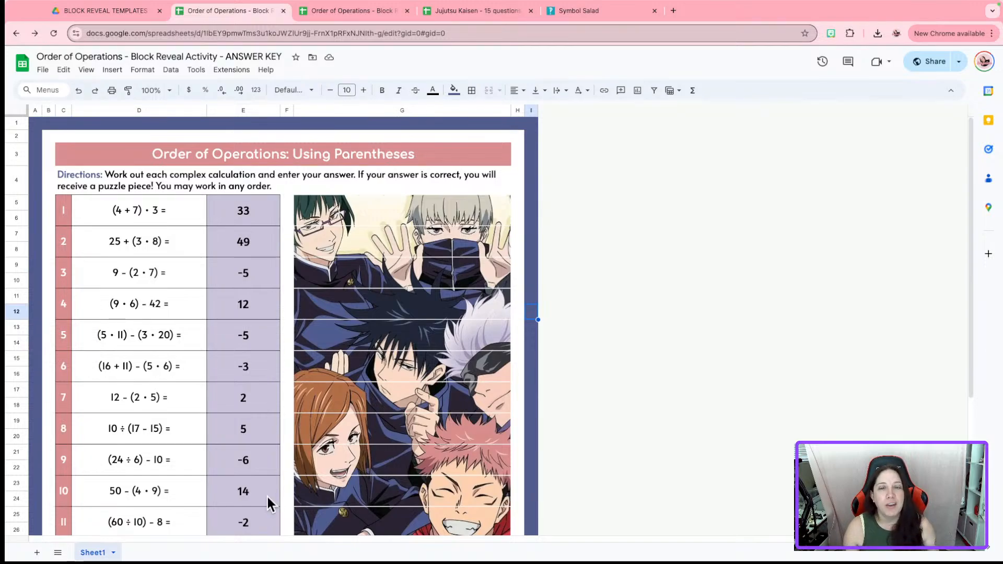
{"action": "left_click", "coordinate": [644, 380]}
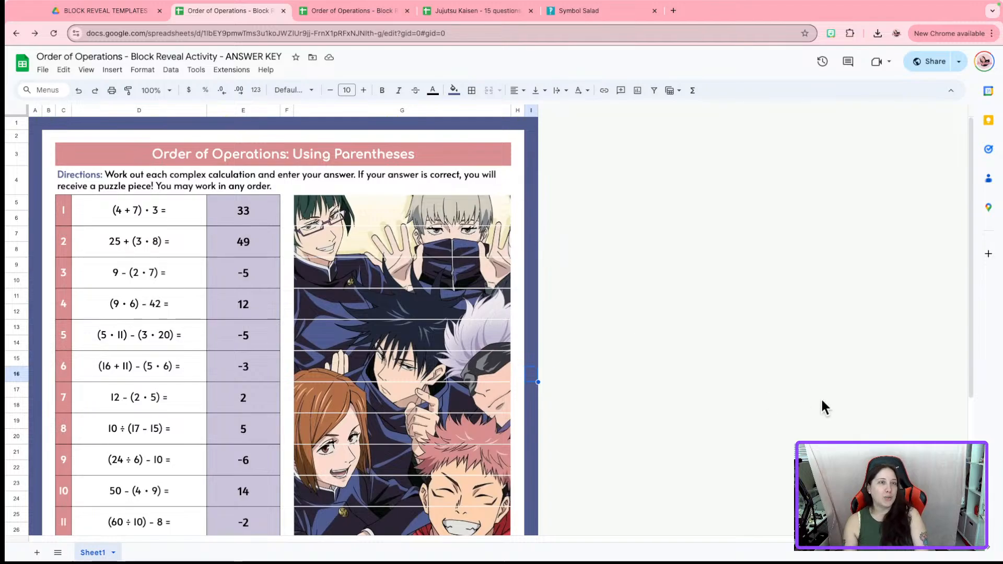
{"action": "left_click", "coordinate": [48, 72]}
Set the PDF export to Letter paper, Fit to page, portrait orientation
{"action": "mouse_move", "coordinate": [110, 201]}
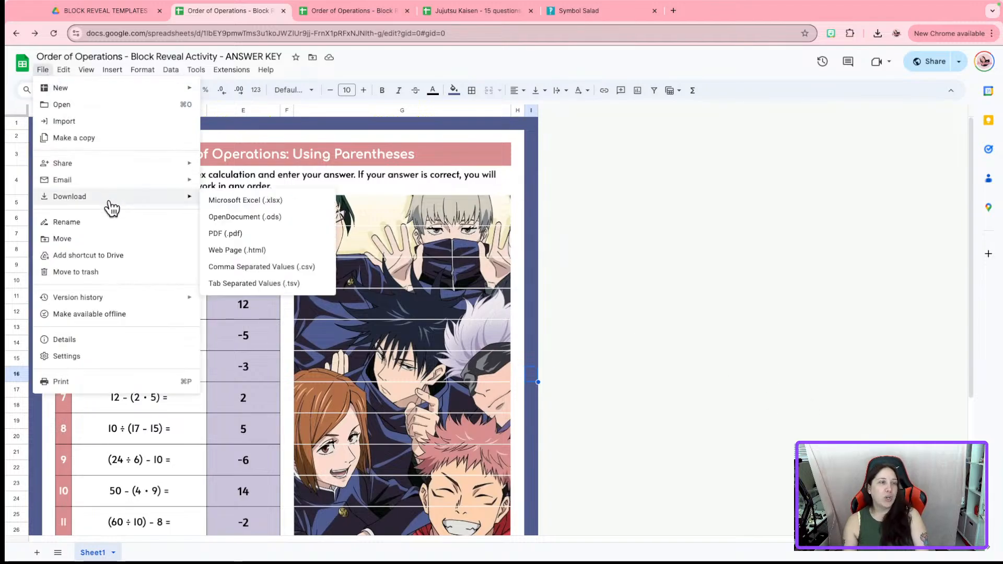
{"action": "left_click", "coordinate": [316, 236]}
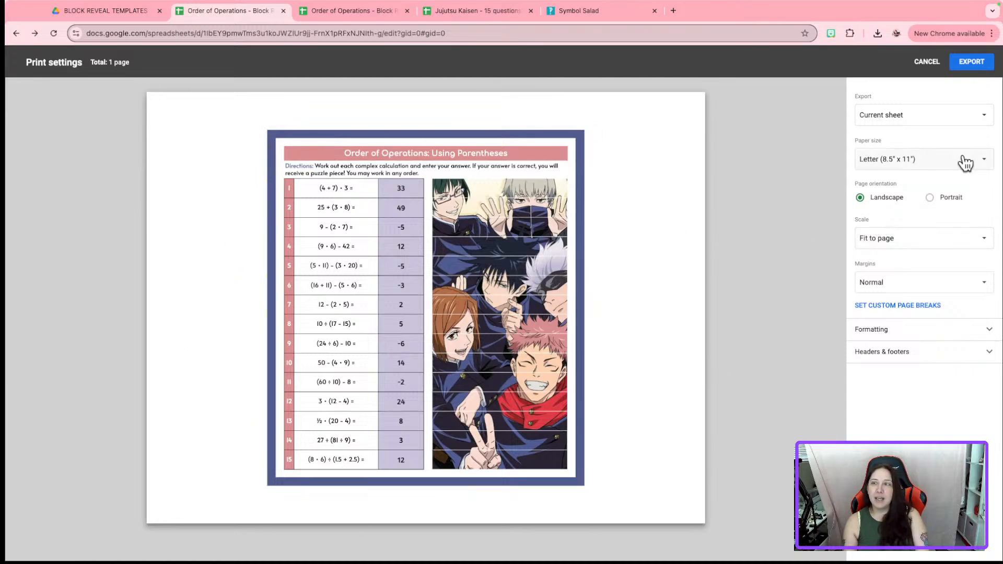
{"action": "left_click", "coordinate": [979, 166]}
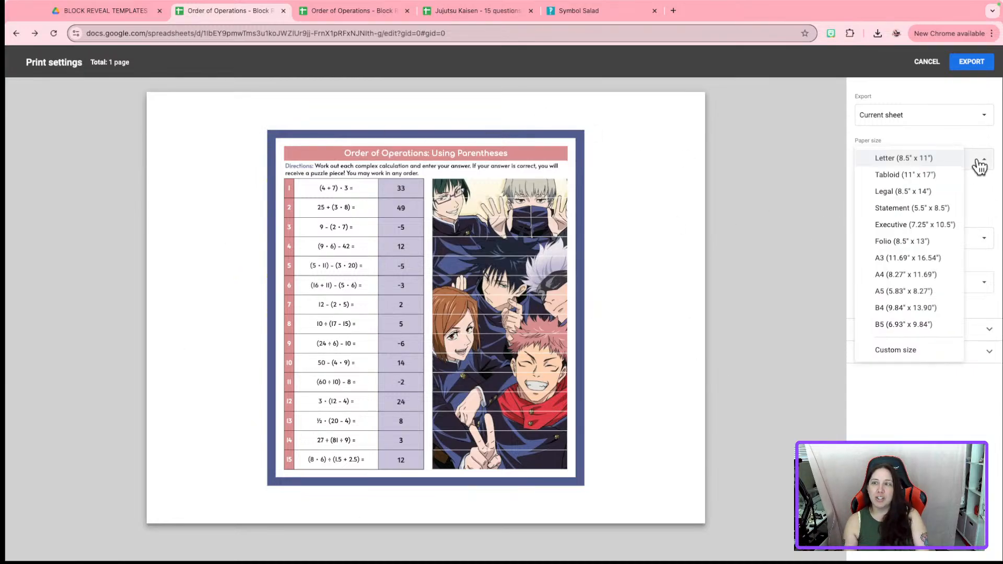
{"action": "left_click", "coordinate": [987, 203]}
{"action": "left_click", "coordinate": [916, 249]}
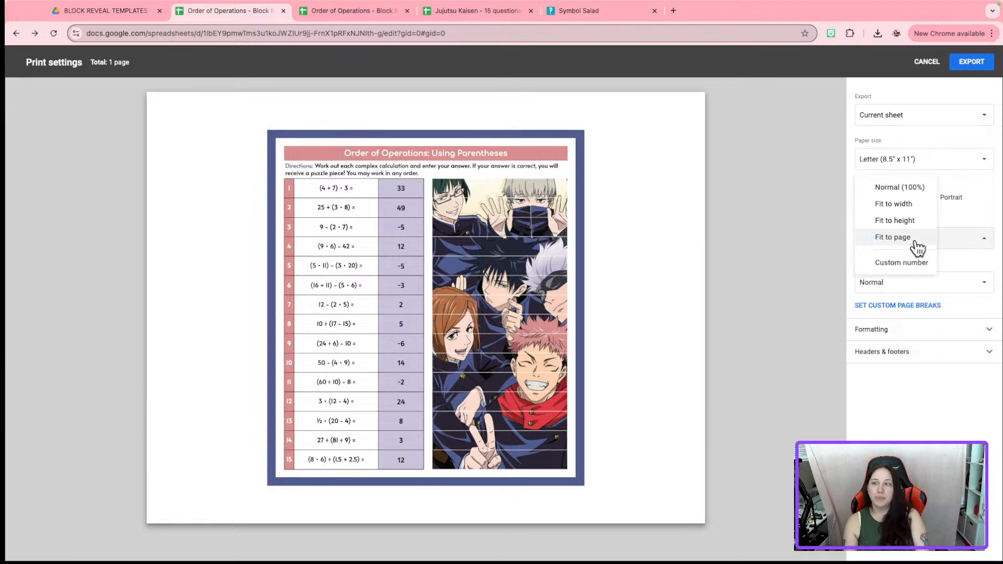
{"action": "left_click", "coordinate": [966, 209]}
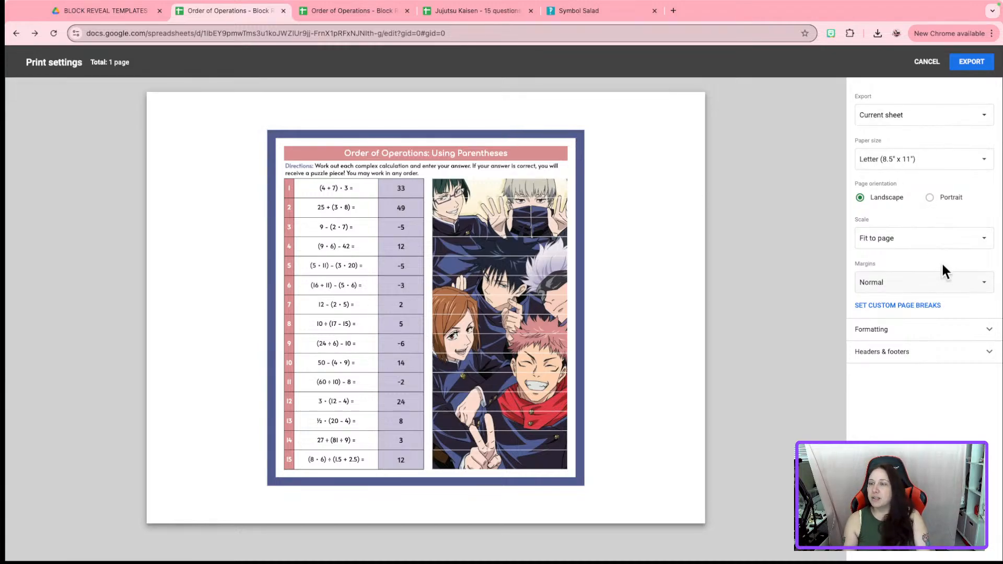
{"action": "left_click", "coordinate": [943, 194]}
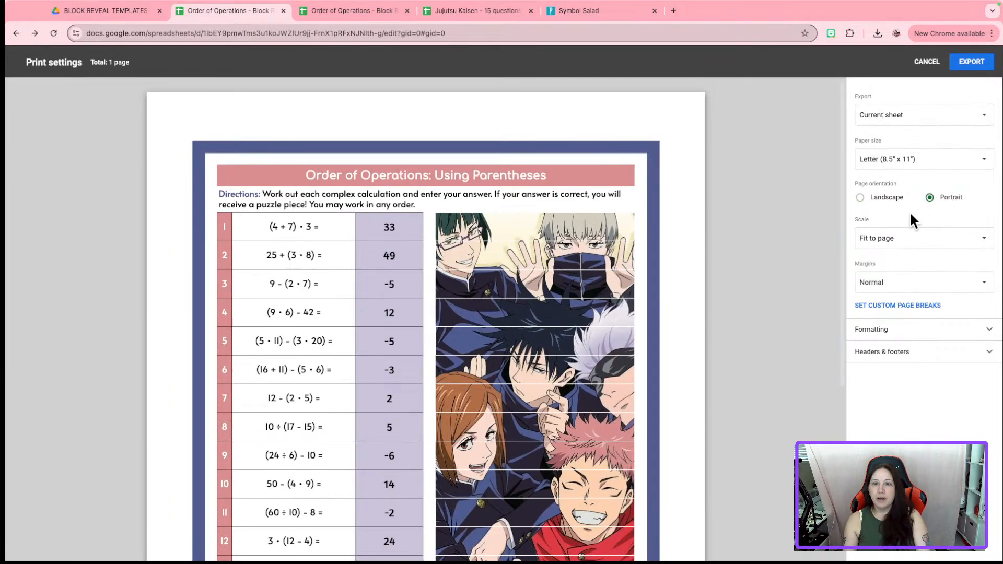
Zoom the preview out to the whole page and screenshot the answer key page
{"action": "scroll", "coordinate": [744, 296], "scroll_direction": "down", "scroll_amount": 5}
{"action": "scroll", "coordinate": [744, 296], "scroll_direction": "up", "scroll_amount": 5}
{"action": "scroll", "coordinate": [744, 296], "scroll_direction": "down", "scroll_amount": 1}
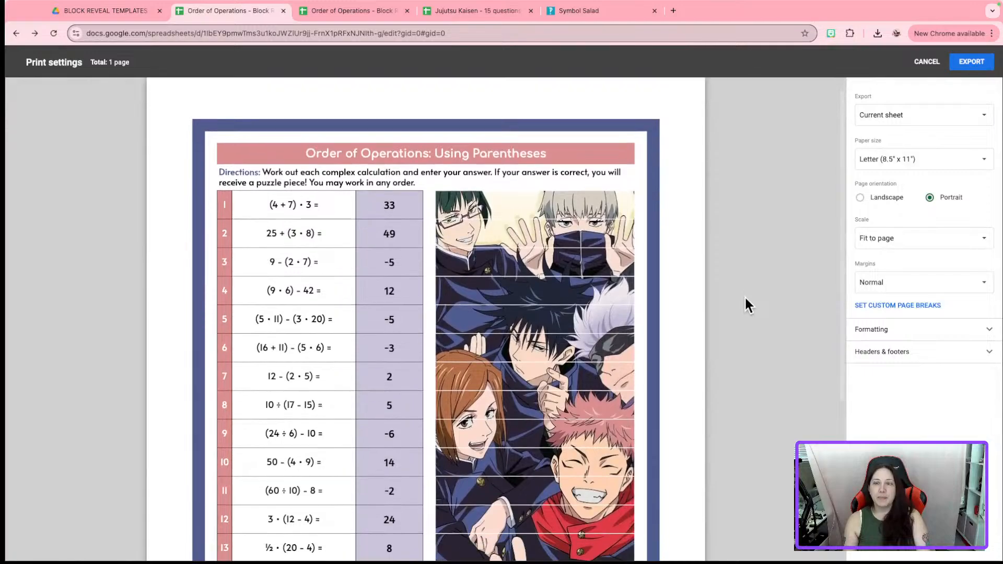
{"action": "scroll", "coordinate": [744, 296], "scroll_direction": "down", "scroll_amount": 1}
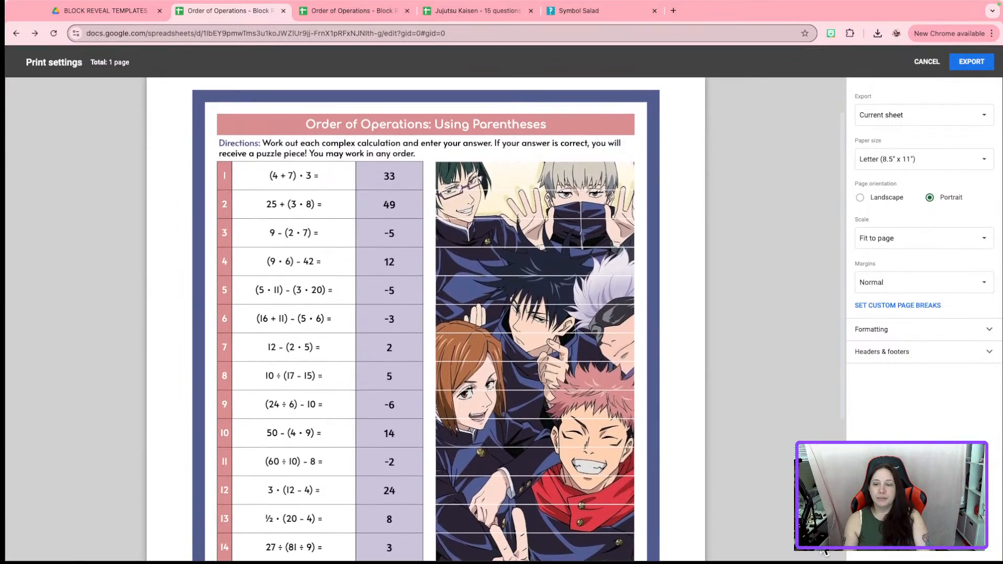
{"action": "left_click", "coordinate": [823, 549]}
{"action": "scroll", "coordinate": [691, 386], "scroll_direction": "up", "scroll_amount": 1}
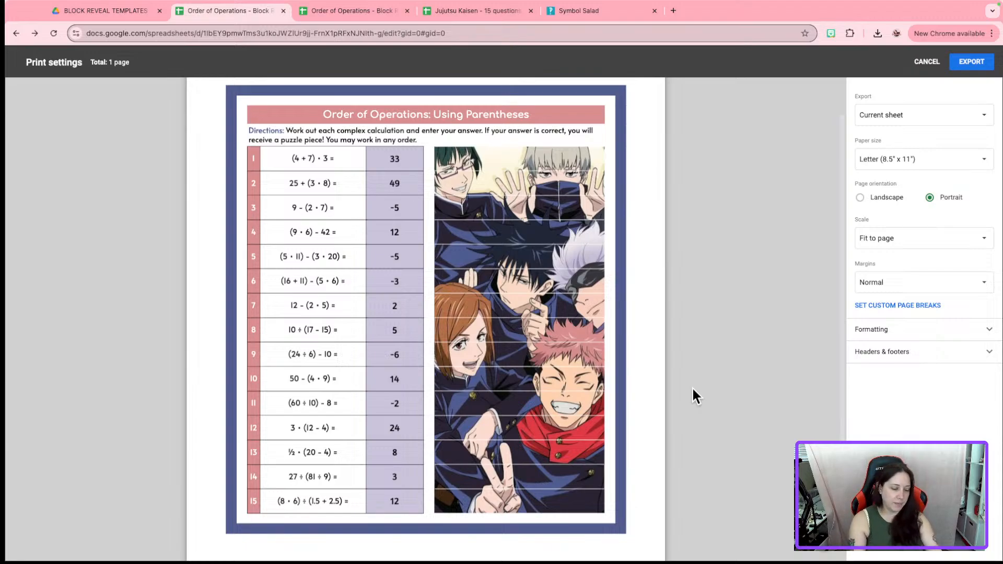
{"action": "key", "text": "super+shift+4"}
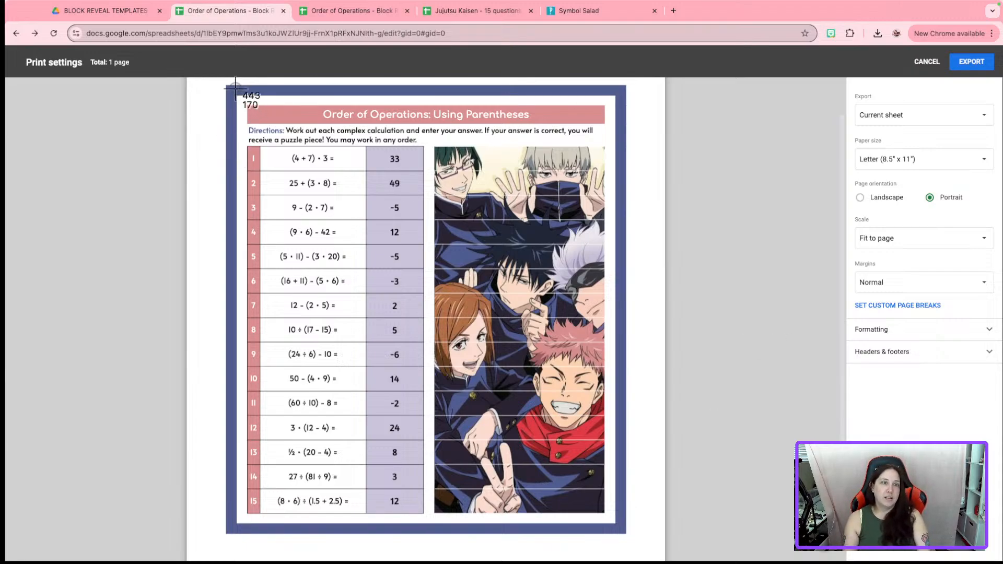
{"action": "left_click_drag", "start_coordinate": [230, 88], "coordinate": [625, 531]}
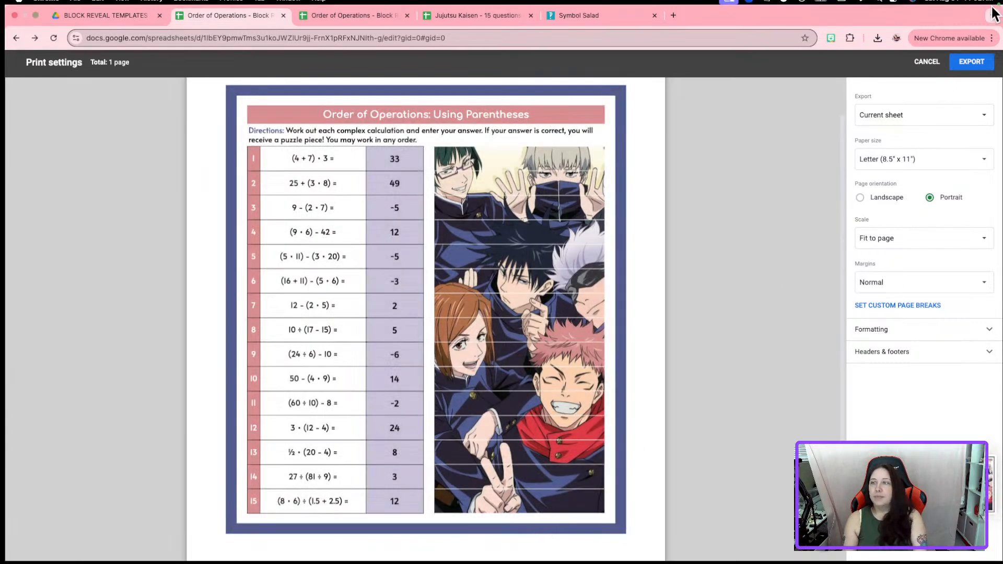
Cancel the PDF export settings, returning to the ANSWER KEY spreadsheet
{"action": "left_click", "coordinate": [924, 61]}
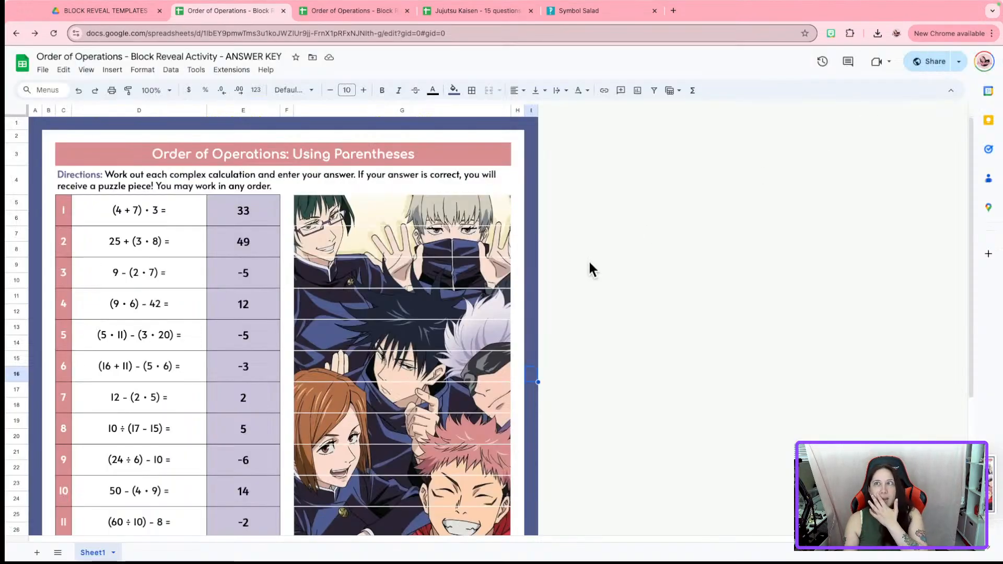
{"action": "left_click", "coordinate": [595, 314]}
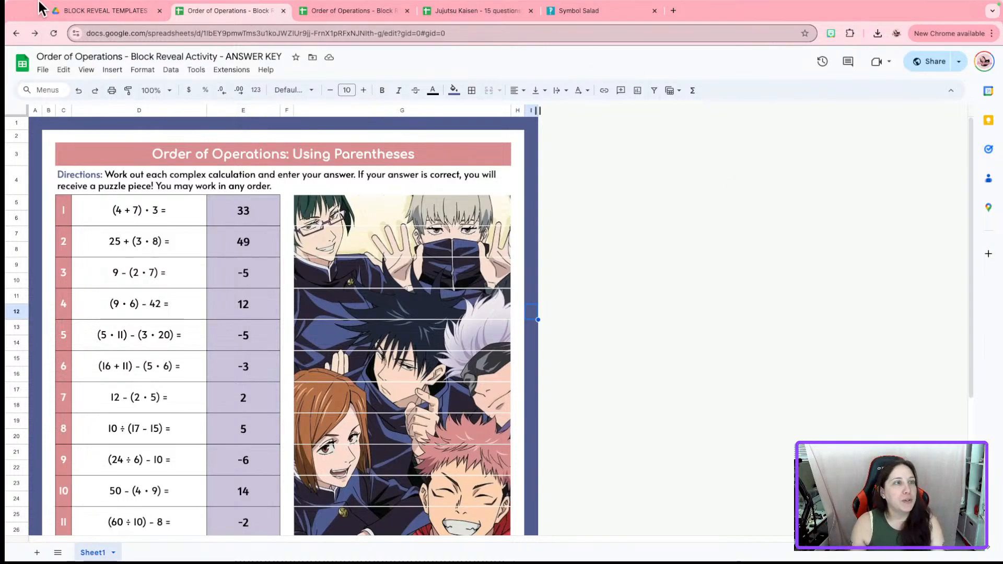
{"action": "mouse_move", "coordinate": [39, 13]}
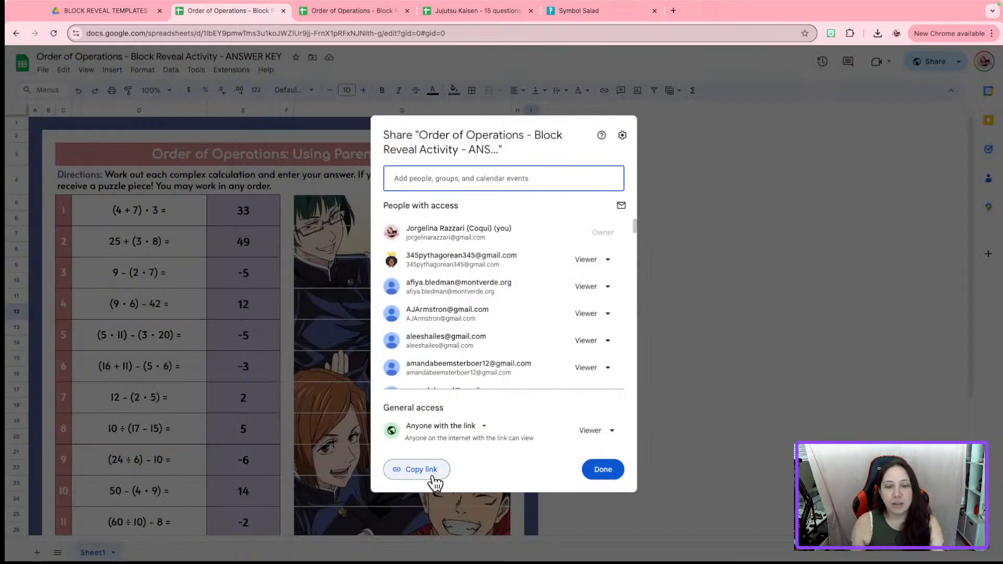
Copy the answer key's share link, exit full screen and restore the Google Drive window
{"action": "left_click", "coordinate": [432, 475]}
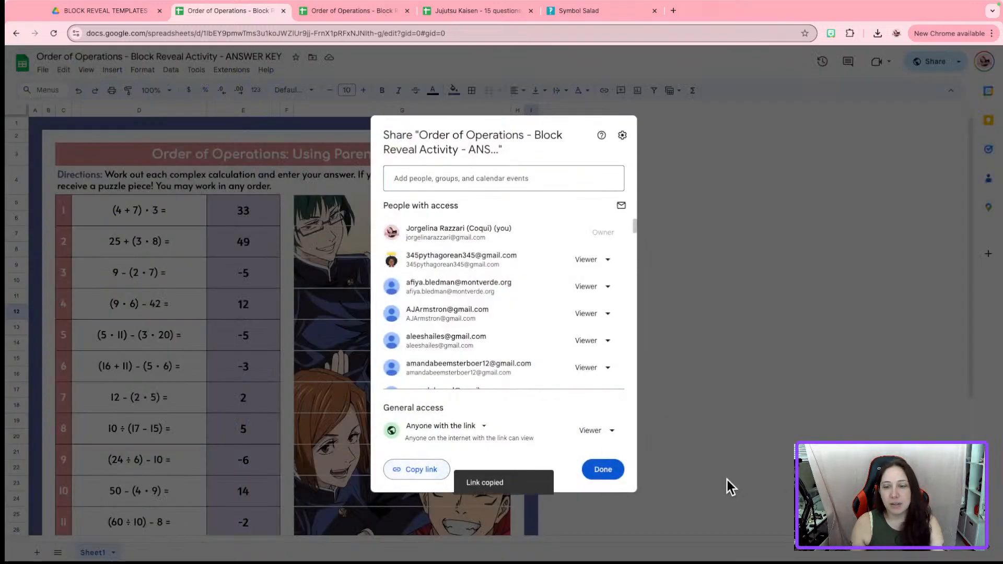
{"action": "left_click", "coordinate": [602, 469]}
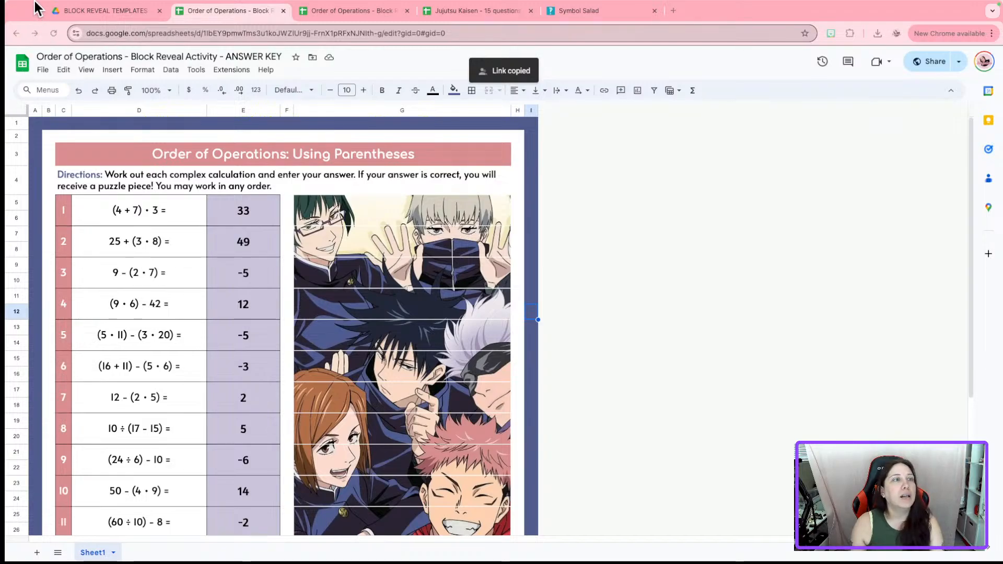
{"action": "left_click", "coordinate": [35, 23]}
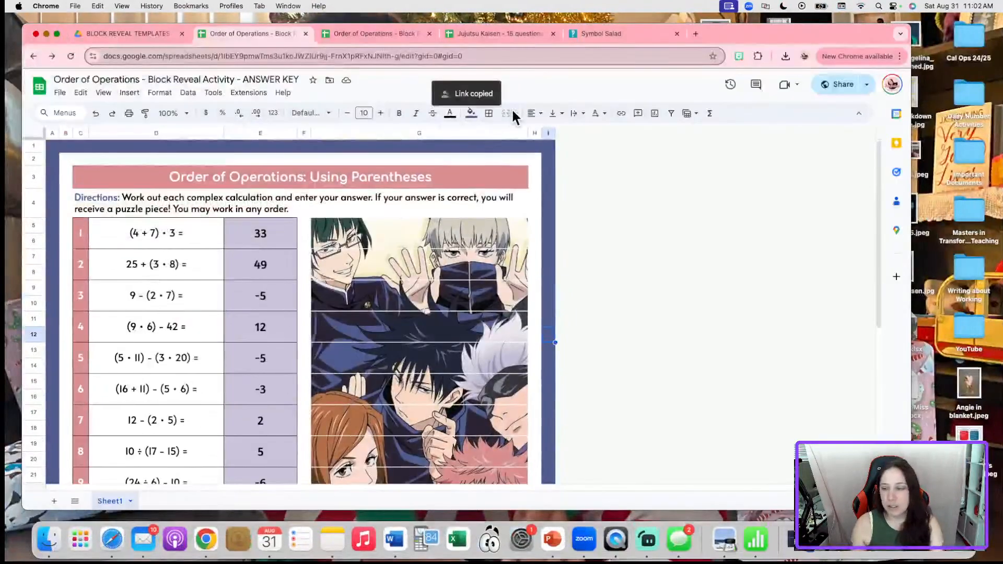
{"action": "left_click", "coordinate": [900, 551]}
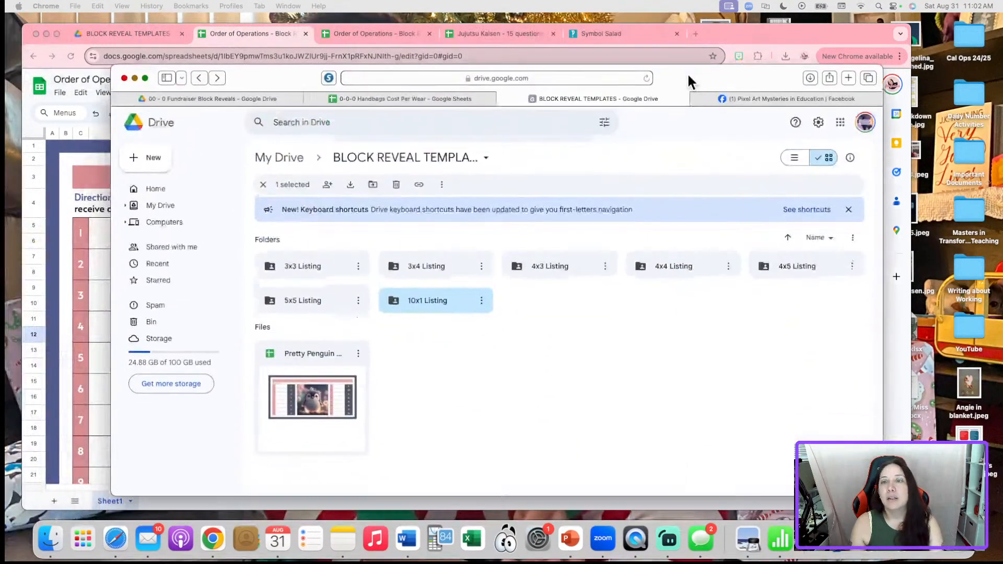
Start a group post reading 'Here is the activity I created during today's live!'
{"action": "left_click", "coordinate": [733, 94]}
{"action": "scroll", "coordinate": [470, 262], "scroll_direction": "up", "scroll_amount": 10}
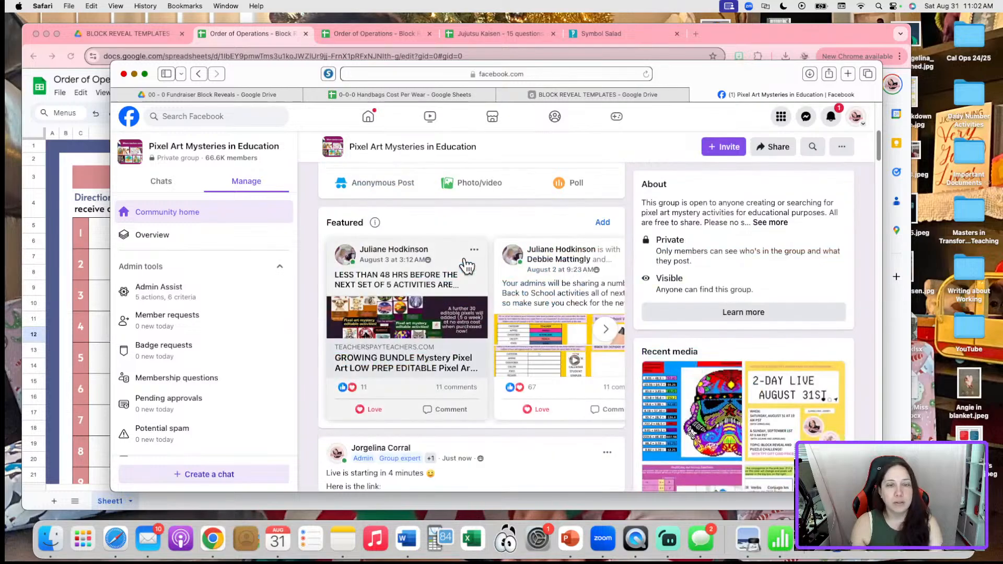
{"action": "left_click", "coordinate": [387, 434]}
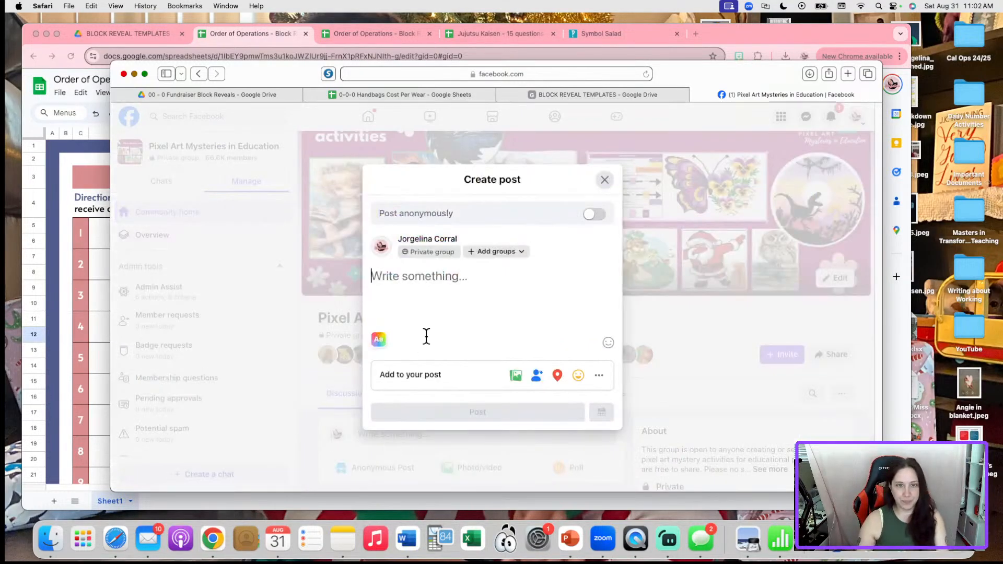
{"action": "type", "text": "Here is the"}
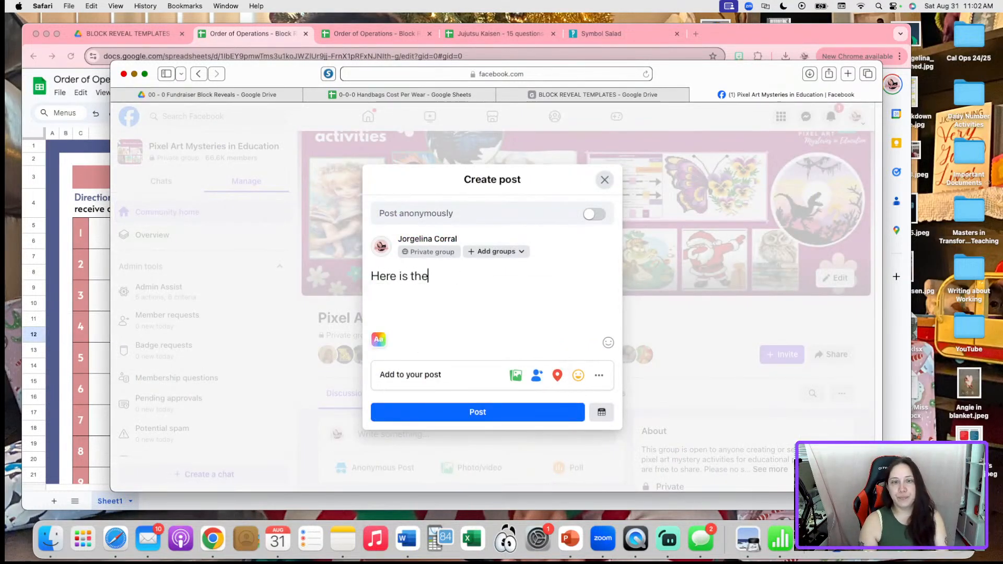
{"action": "type", "text": " activity I cr"}
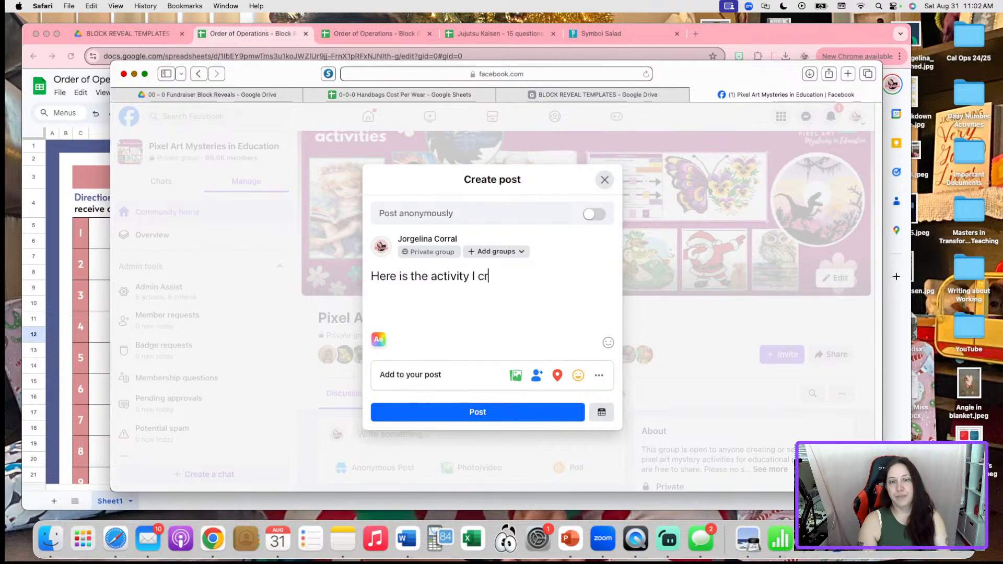
{"action": "type", "text": "eated during today"}
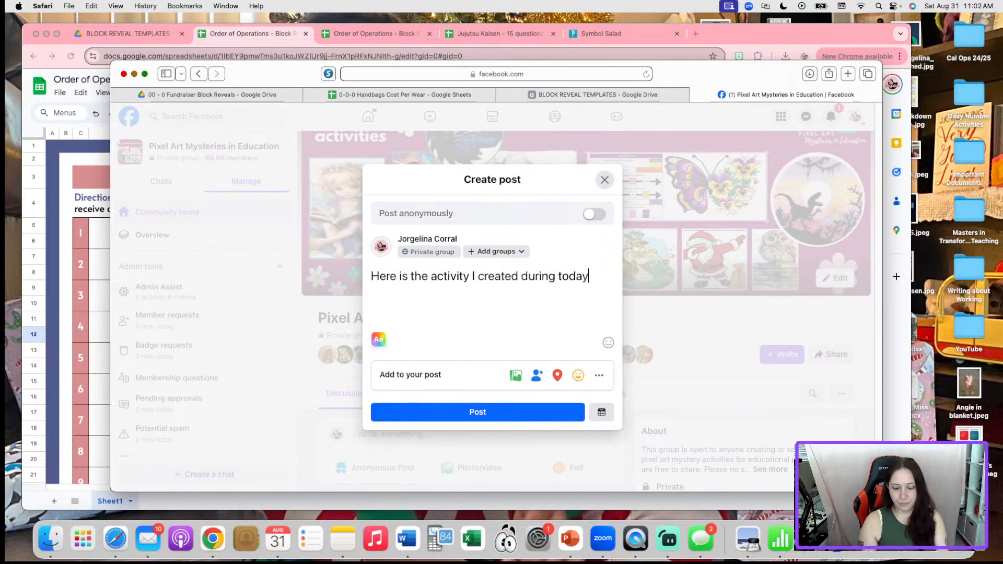
{"action": "type", "text": "'s live!"}
{"action": "key", "text": "Return"}
{"action": "key", "text": "Return"}
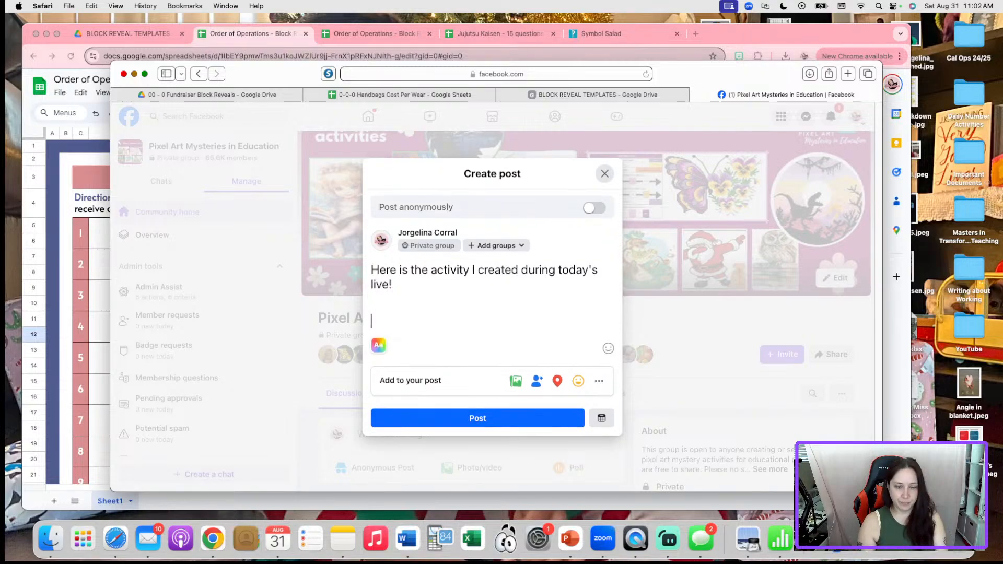
Add a 'Link:' line with the sheet URL ending in /copy, and remove the preview card
{"action": "type", "text": "Link:"}
{"action": "key", "text": "Return"}
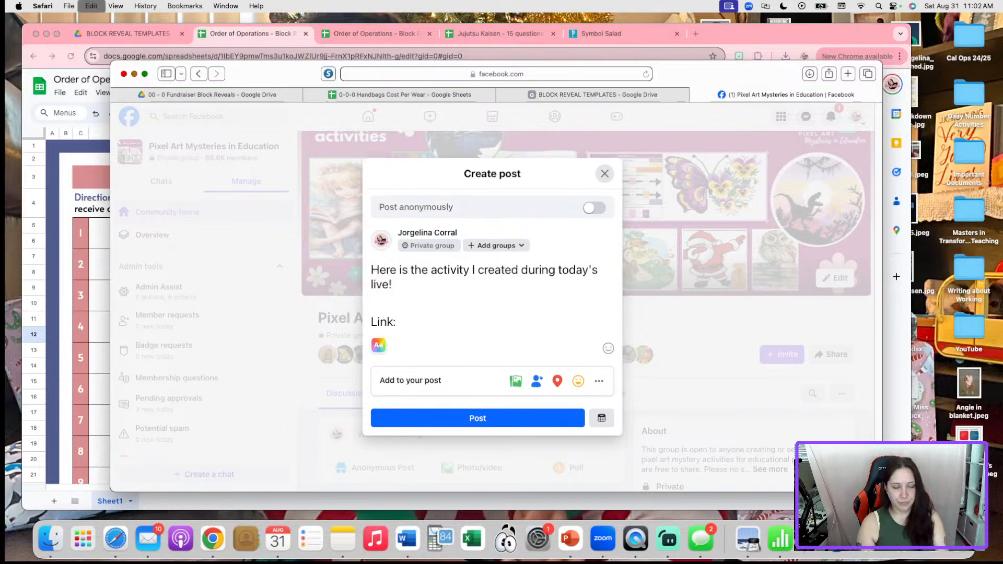
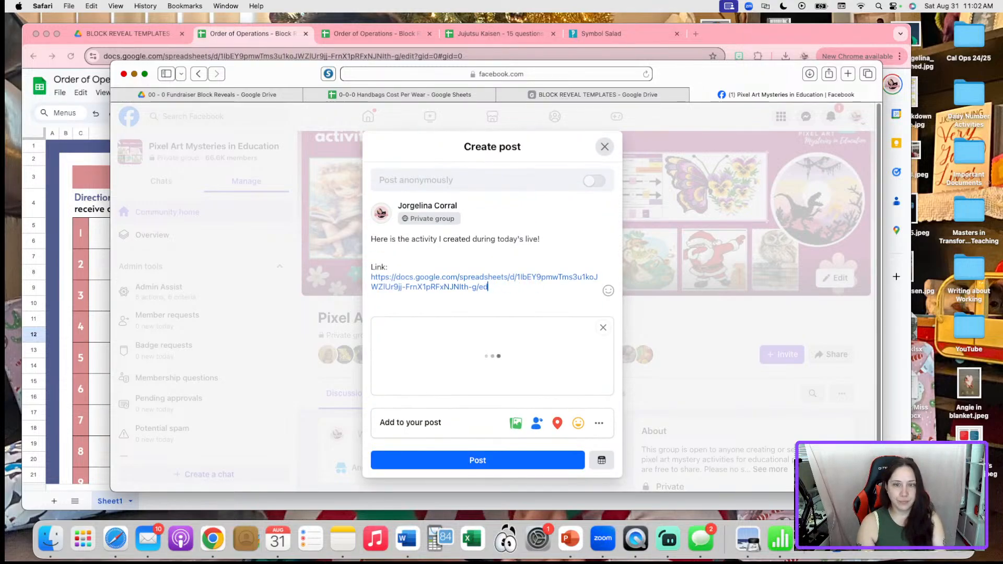
{"action": "type", "text": "copy"}
{"action": "key", "text": "Return"}
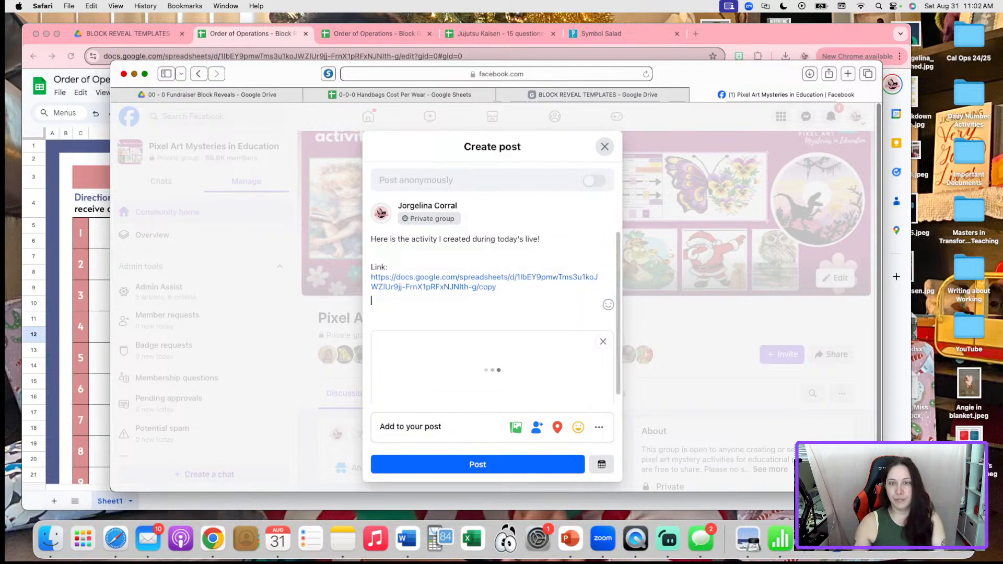
{"action": "left_click", "coordinate": [603, 349]}
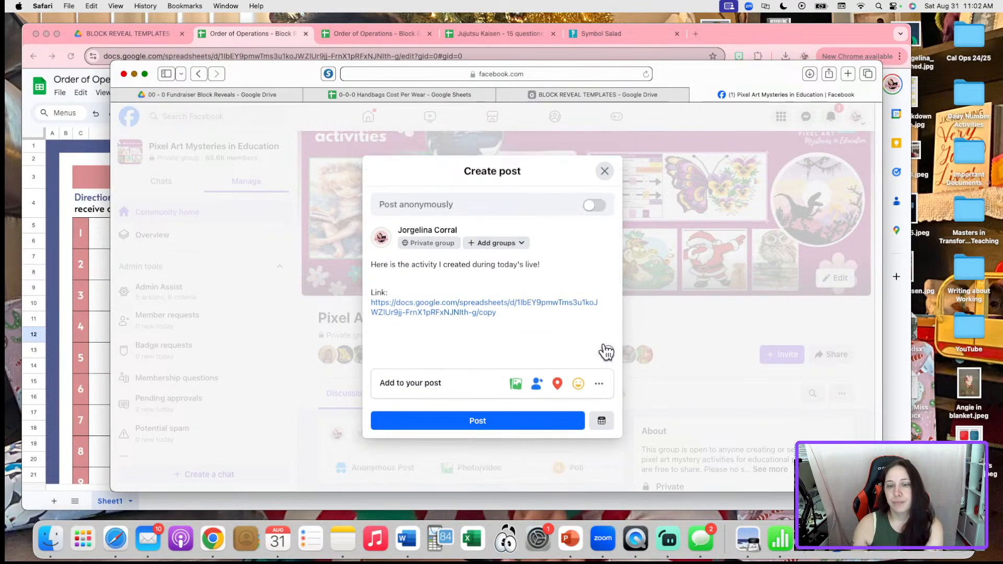
Attach the answer key worksheet screenshot to the post
{"action": "left_click", "coordinate": [516, 386]}
{"action": "left_click", "coordinate": [472, 354]}
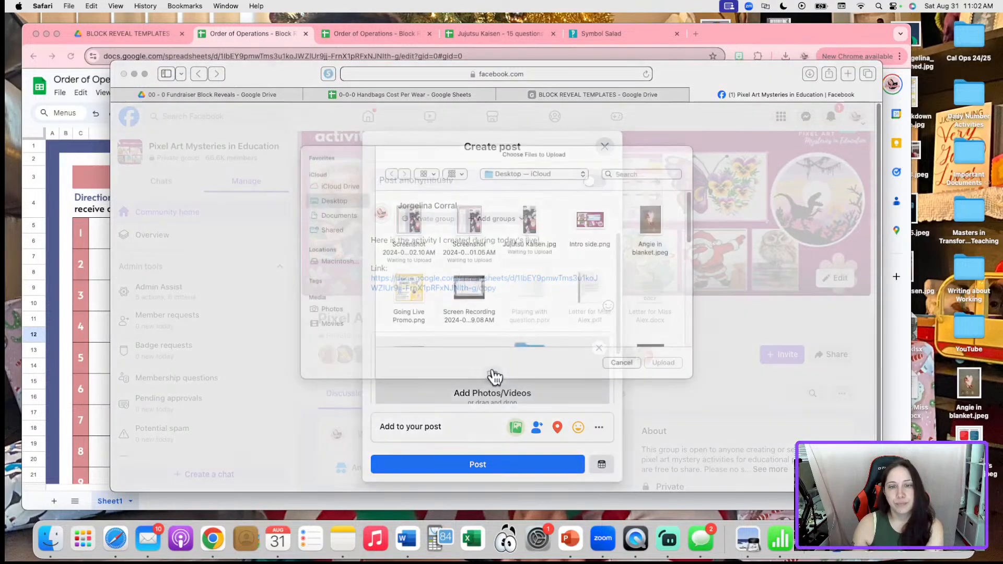
{"action": "left_click", "coordinate": [409, 245]}
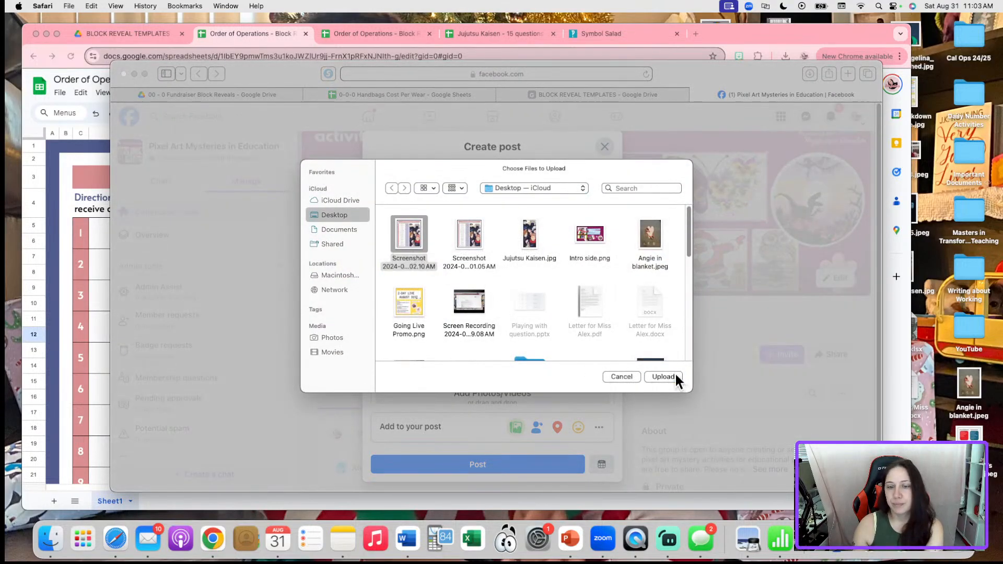
{"action": "left_click", "coordinate": [674, 376]}
{"action": "scroll", "coordinate": [535, 304], "scroll_direction": "down", "scroll_amount": 3}
{"action": "scroll", "coordinate": [521, 305], "scroll_direction": "up", "scroll_amount": 3}
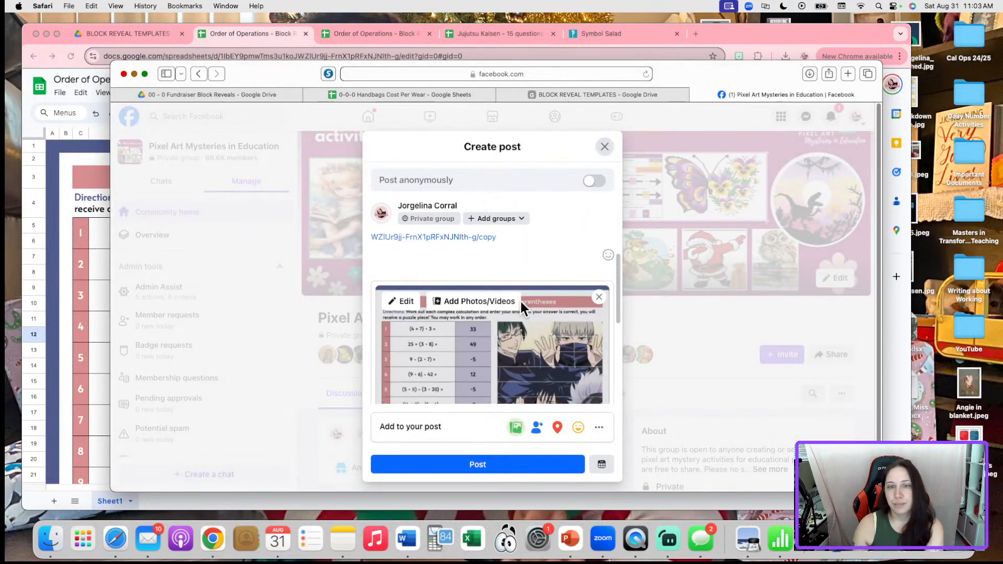
Add the title 'Order of Operations using Parentheses featuring Jujutsu Kaisen Anime' and publish the post
{"action": "left_click", "coordinate": [556, 247]}
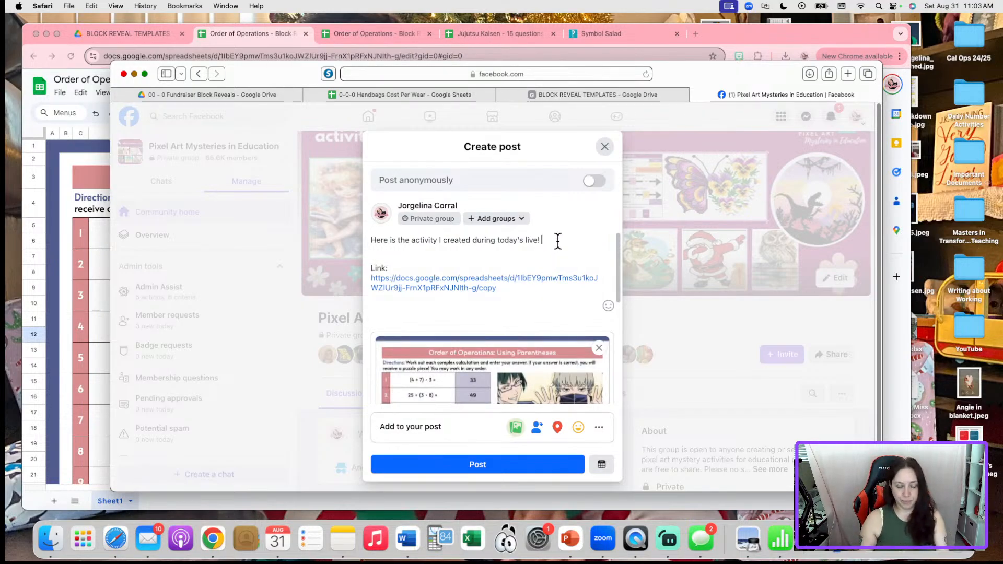
{"action": "key", "text": "Return"}
{"action": "key", "text": "Return"}
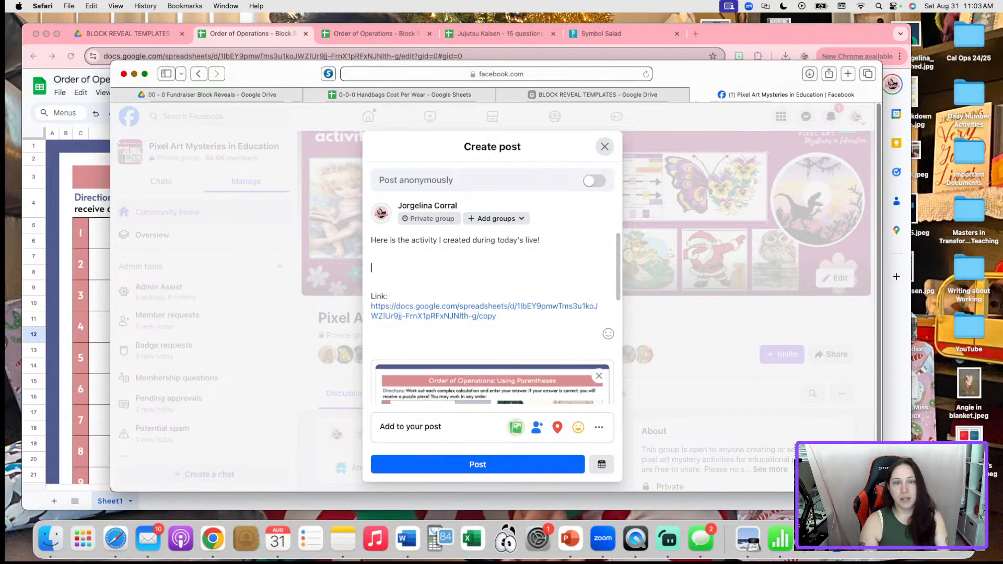
{"action": "type", "text": "Order of Operatio"}
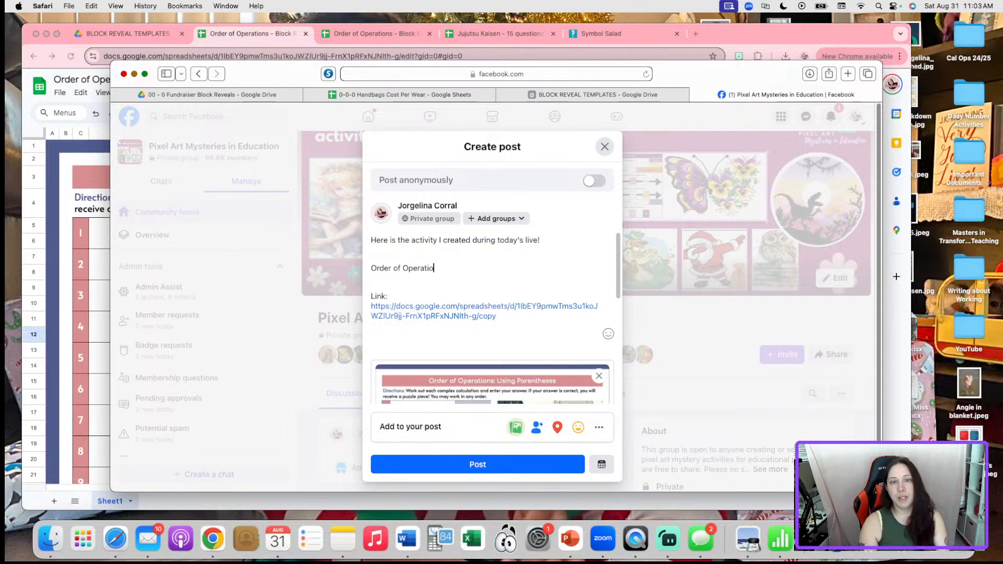
{"action": "type", "text": "ns using PAre"}
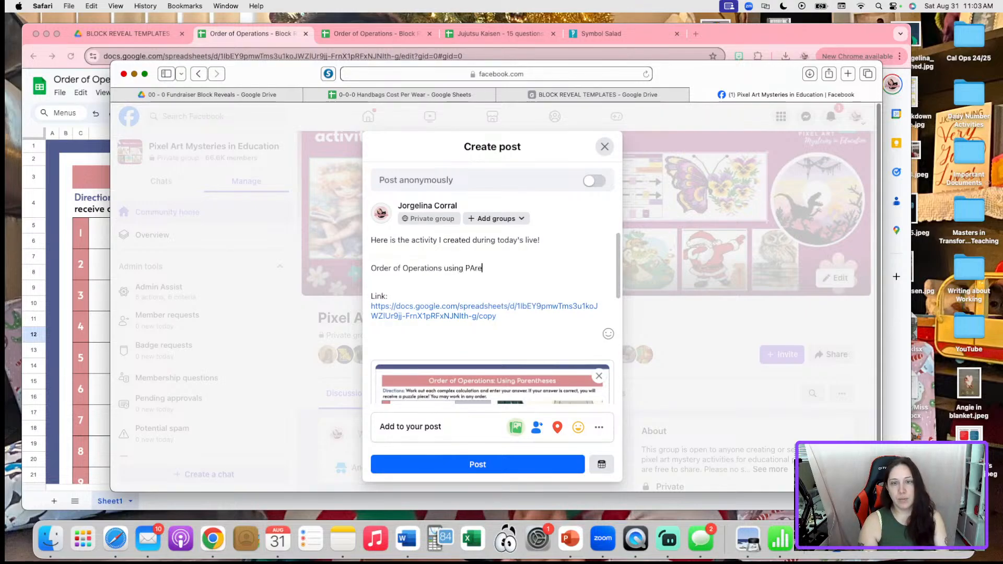
{"action": "type", "text": "nth"}
{"action": "key", "text": "BackSpace"}
{"action": "key", "text": "BackSpace"}
{"action": "key", "text": "BackSpace"}
{"action": "key", "text": "BackSpace"}
{"action": "key", "text": "BackSpace"}
{"action": "key", "text": "BackSpace"}
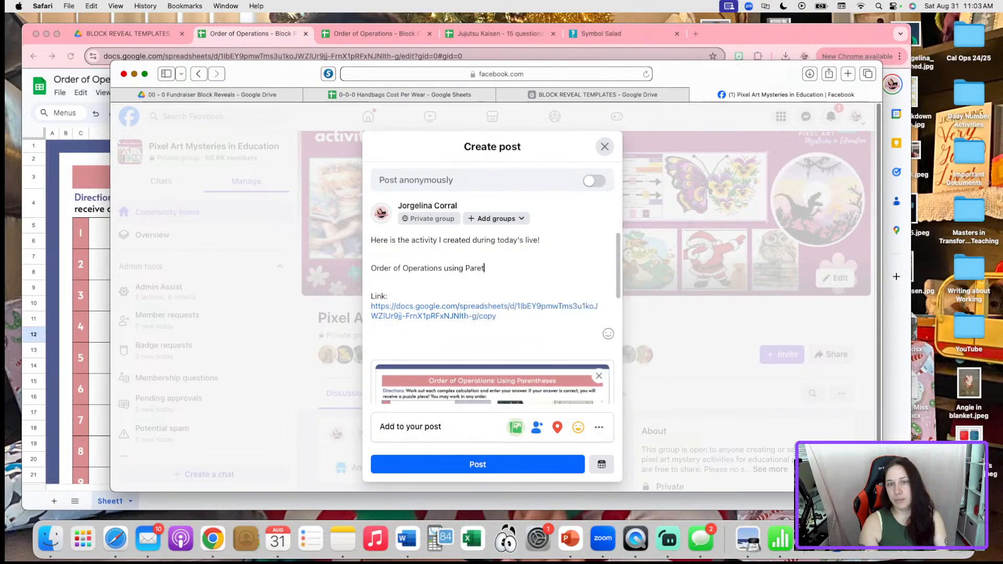
{"action": "type", "text": "arentheses"}
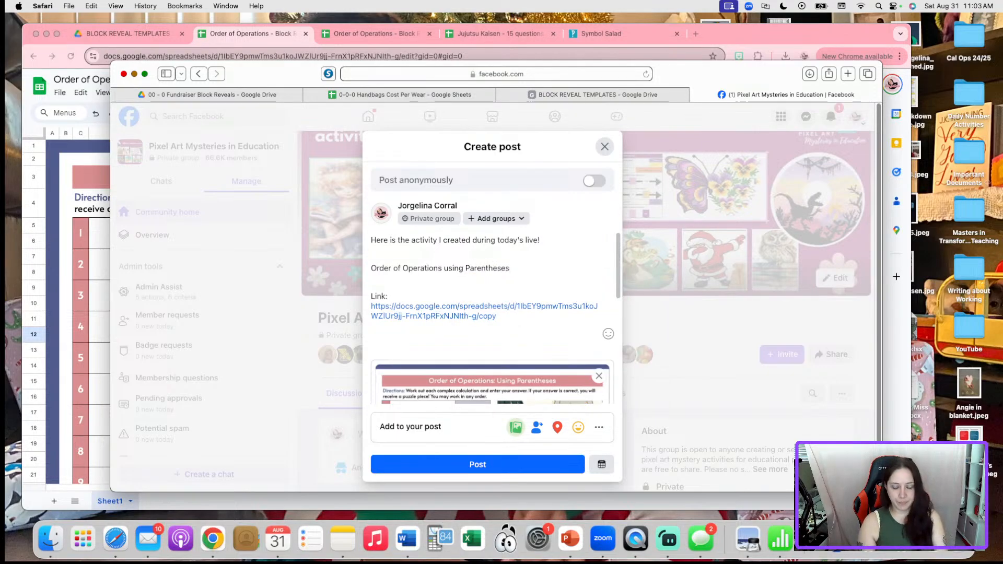
{"action": "type", "text": " featuring Ju"}
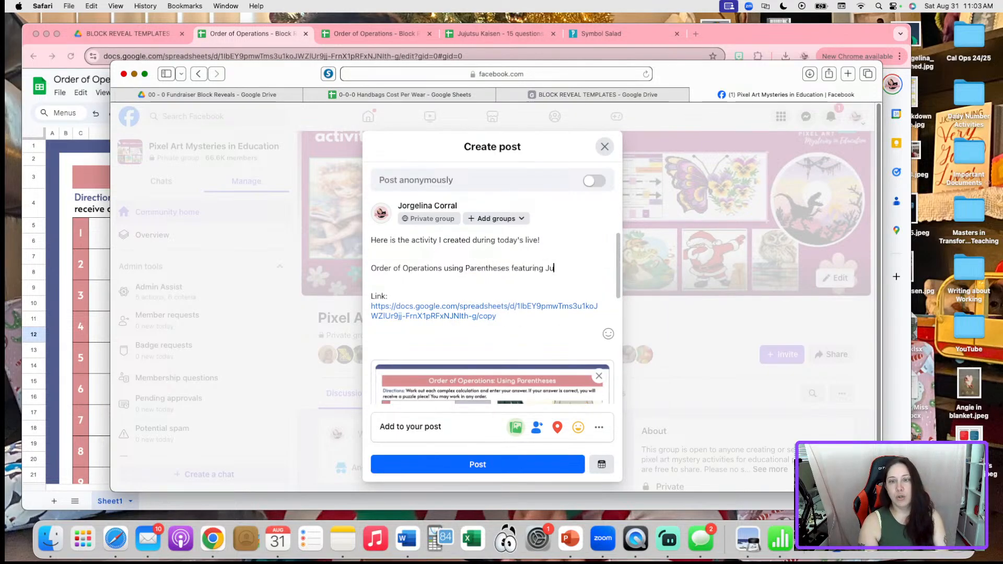
{"action": "type", "text": "jutsu Kaisen Anime."}
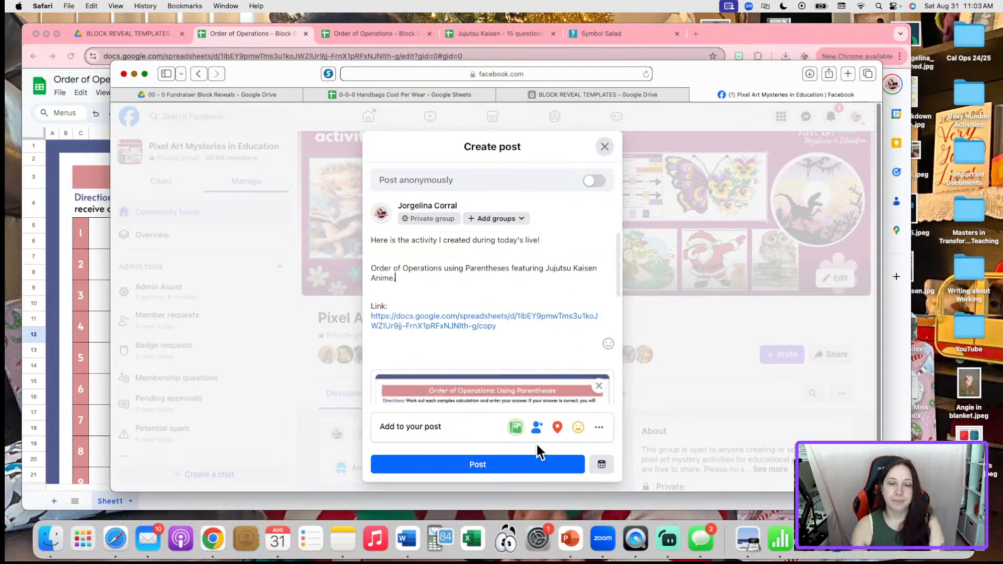
{"action": "left_click", "coordinate": [519, 466]}
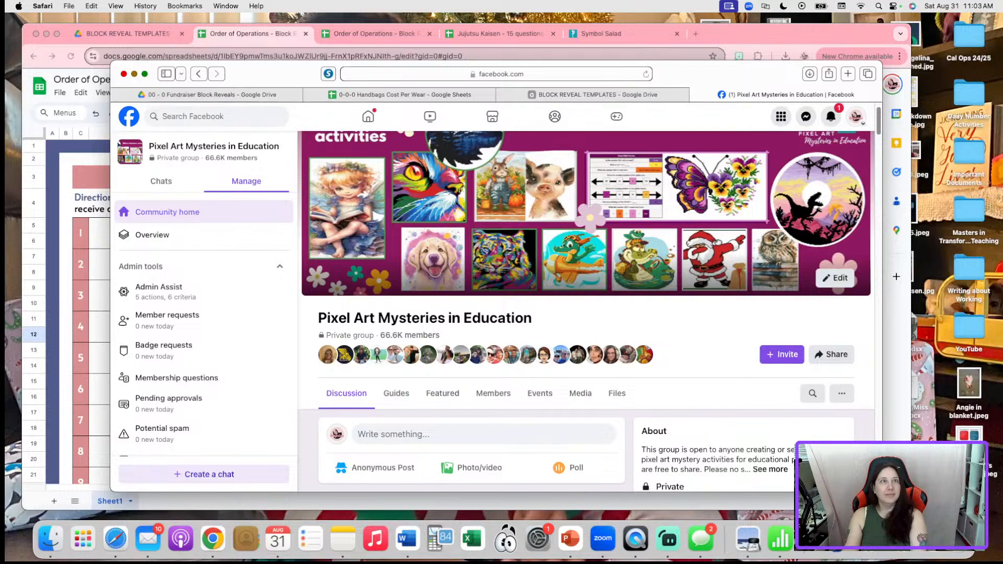
Check the new post in the group feed, then minimize Safari to reveal the ANSWER KEY sheet
{"action": "scroll", "coordinate": [610, 365], "scroll_direction": "down", "scroll_amount": 10}
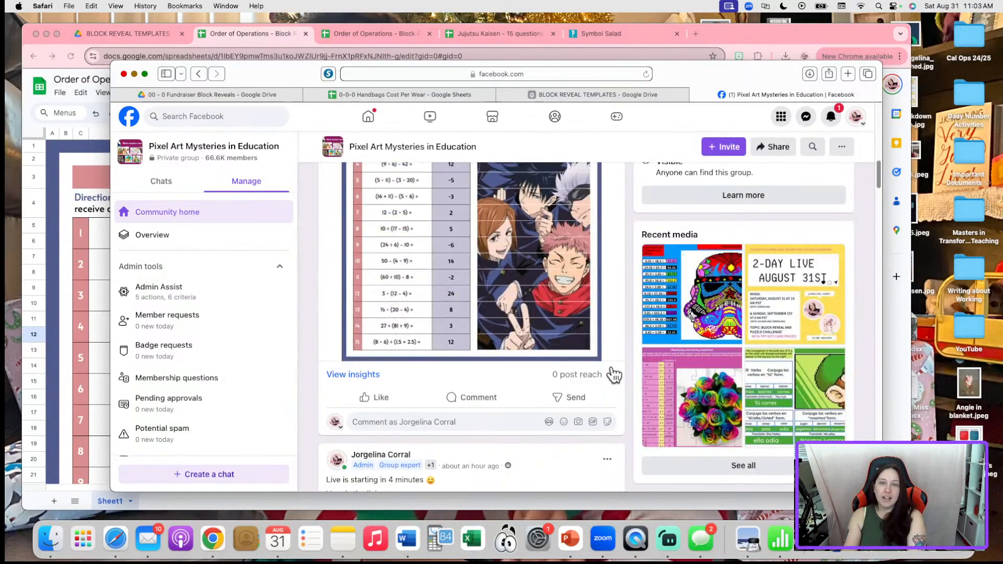
{"action": "scroll", "coordinate": [602, 271], "scroll_direction": "up", "scroll_amount": 3}
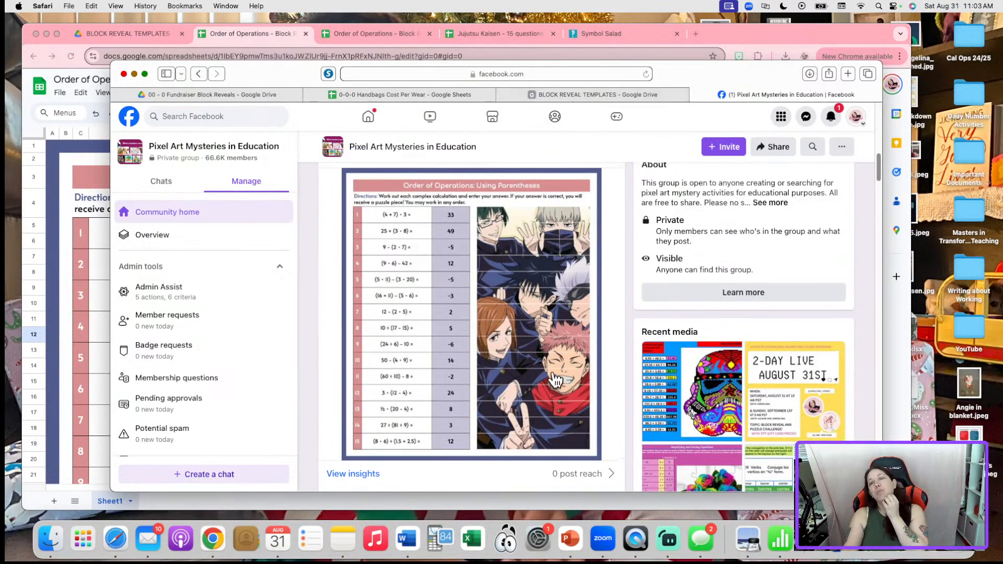
{"action": "scroll", "coordinate": [574, 340], "scroll_direction": "up", "scroll_amount": 5}
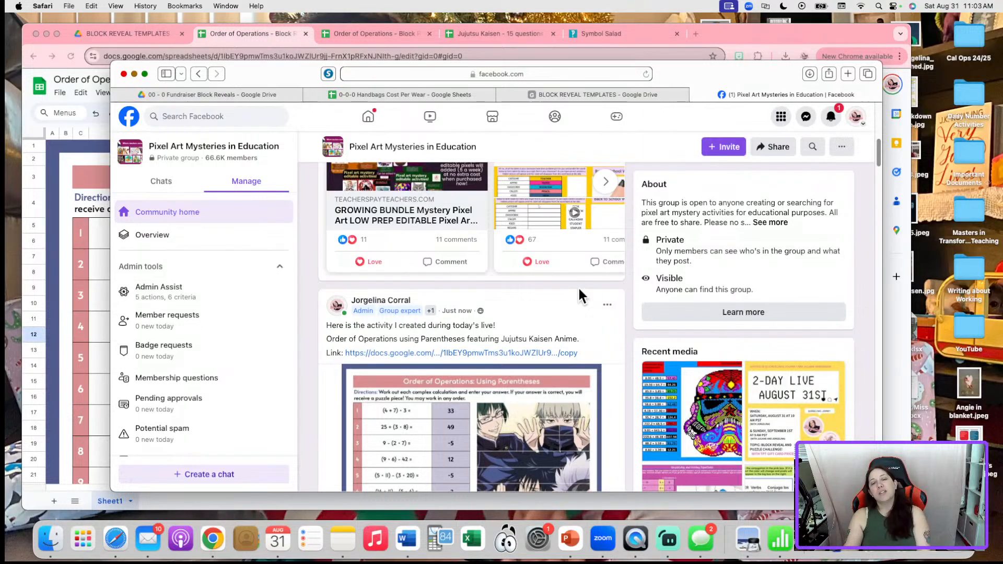
{"action": "scroll", "coordinate": [578, 287], "scroll_direction": "down", "scroll_amount": 8}
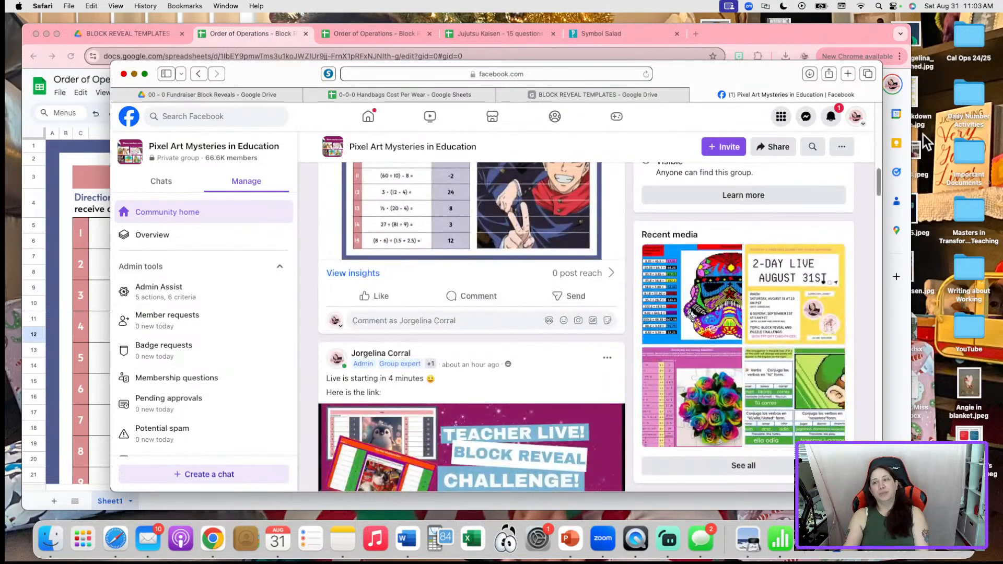
{"action": "scroll", "coordinate": [596, 321], "scroll_direction": "up", "scroll_amount": 6}
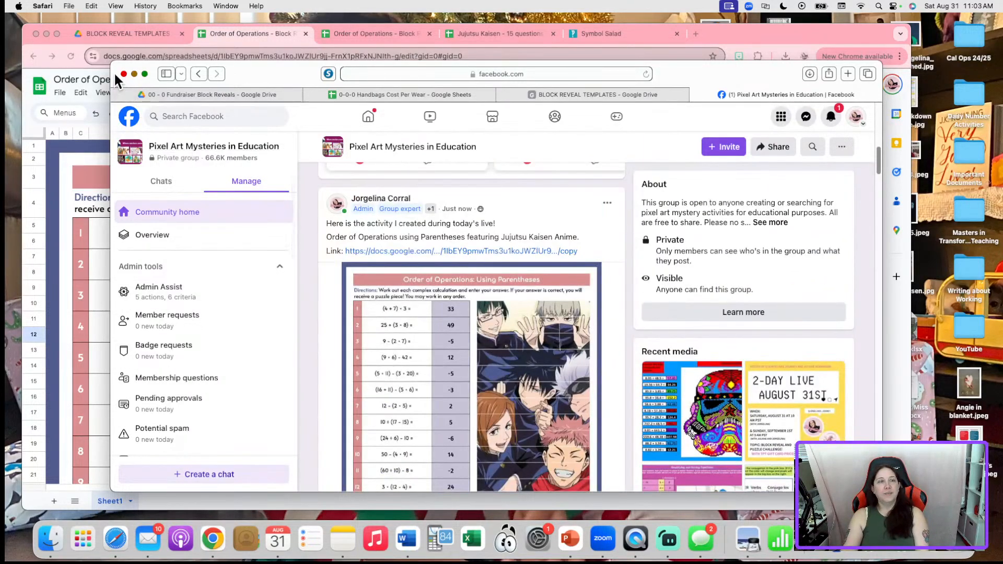
{"action": "left_click", "coordinate": [133, 73]}
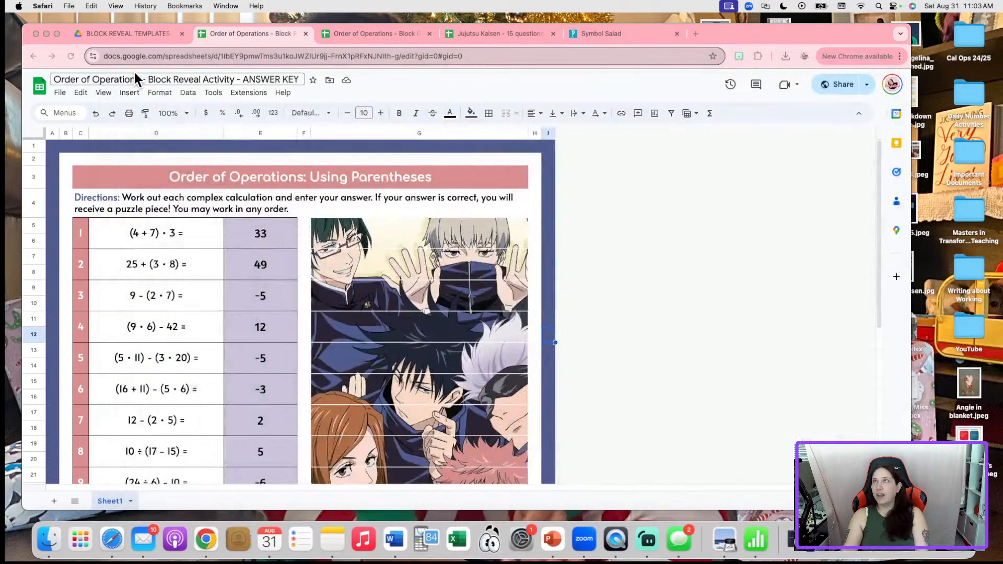